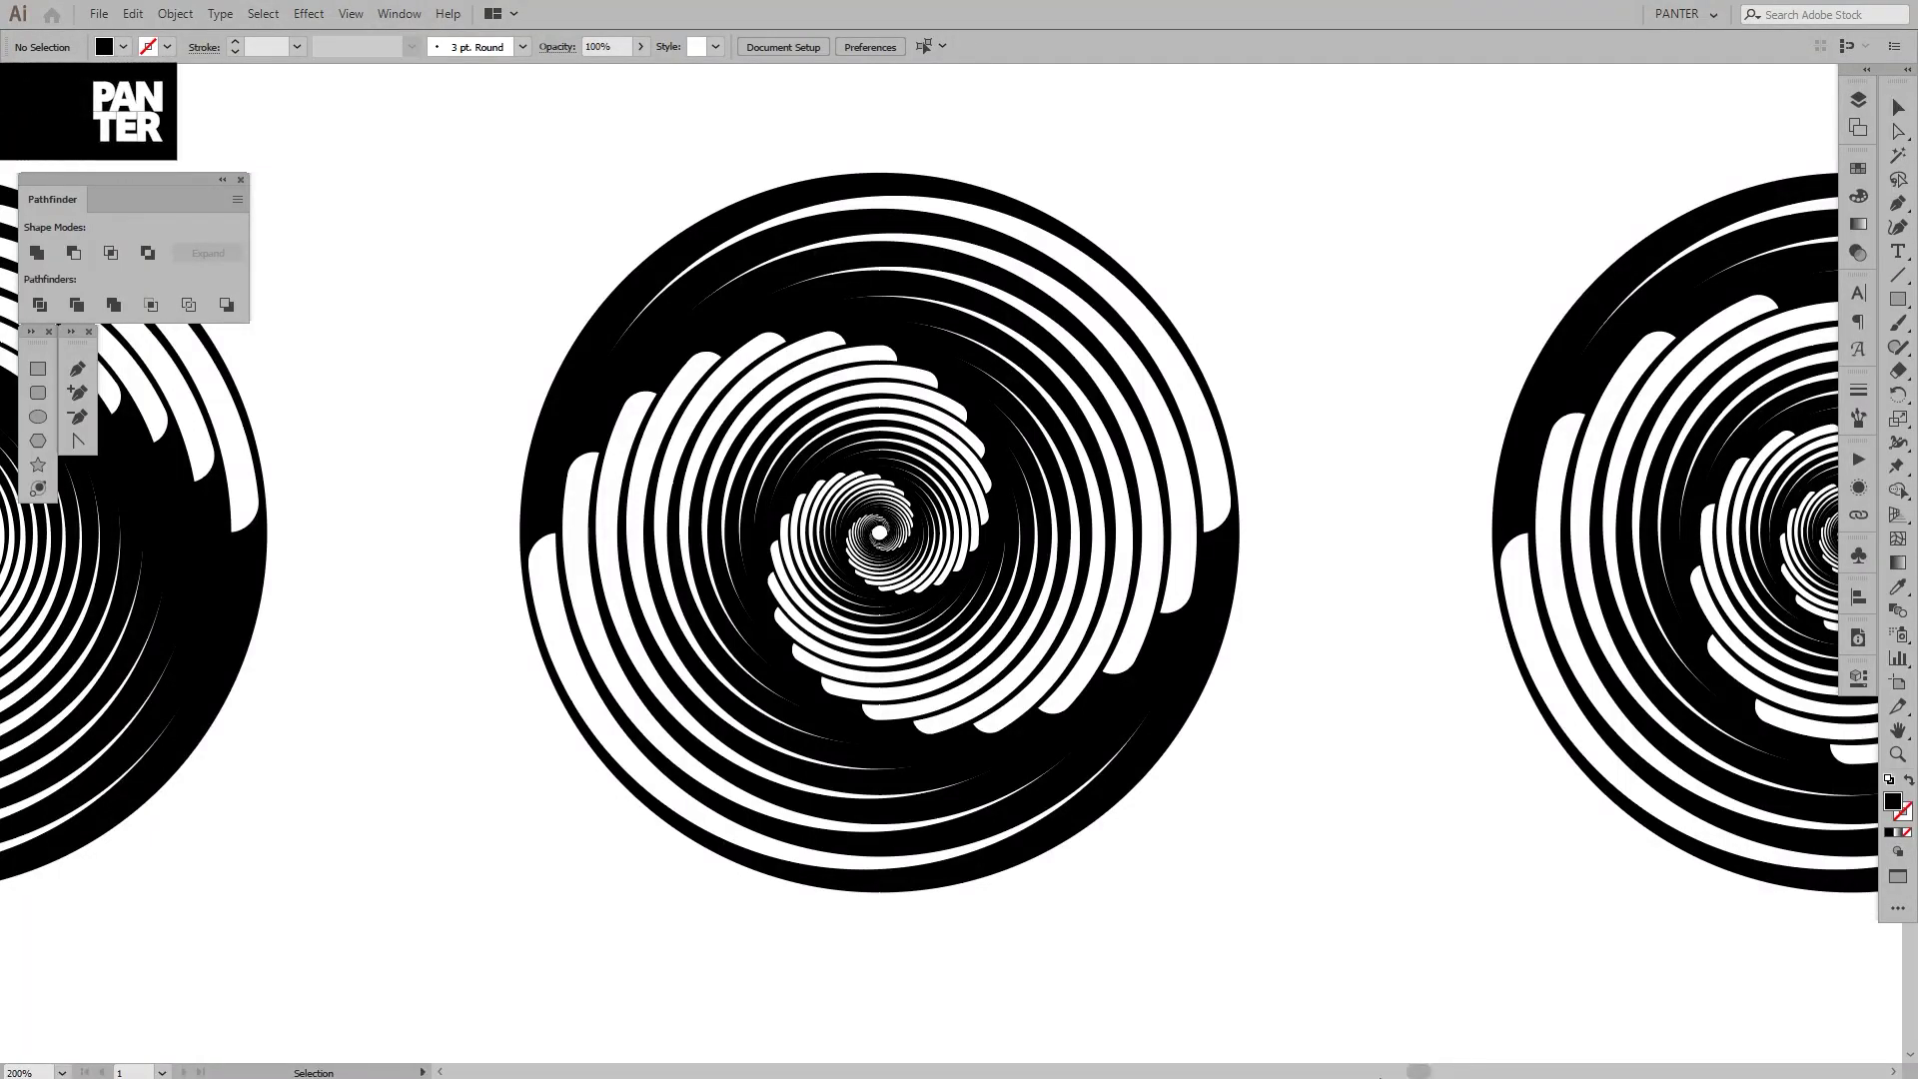
Select the middle black-and-white spiral artwork and copy it.
key("space")
left_click_drag(1286, 792, 1377, 735)
key("space")
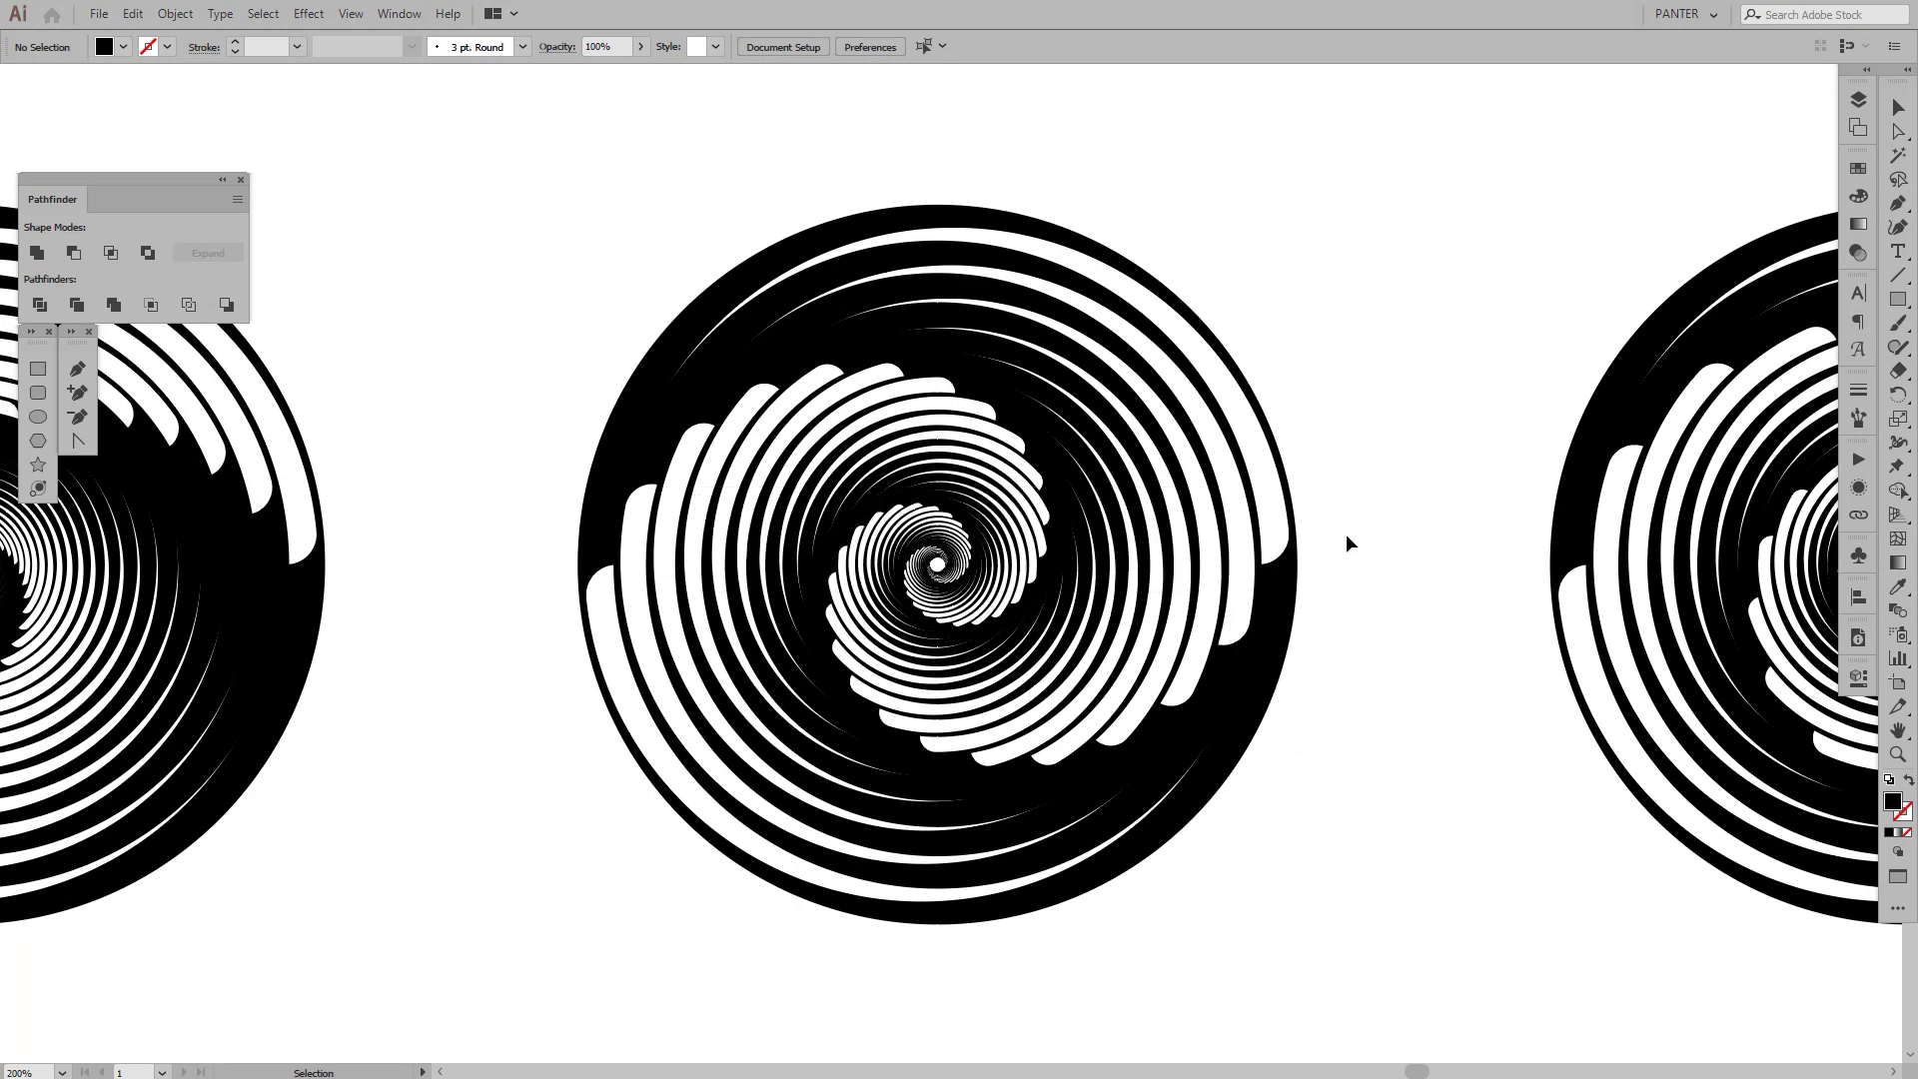
left_click(1259, 624)
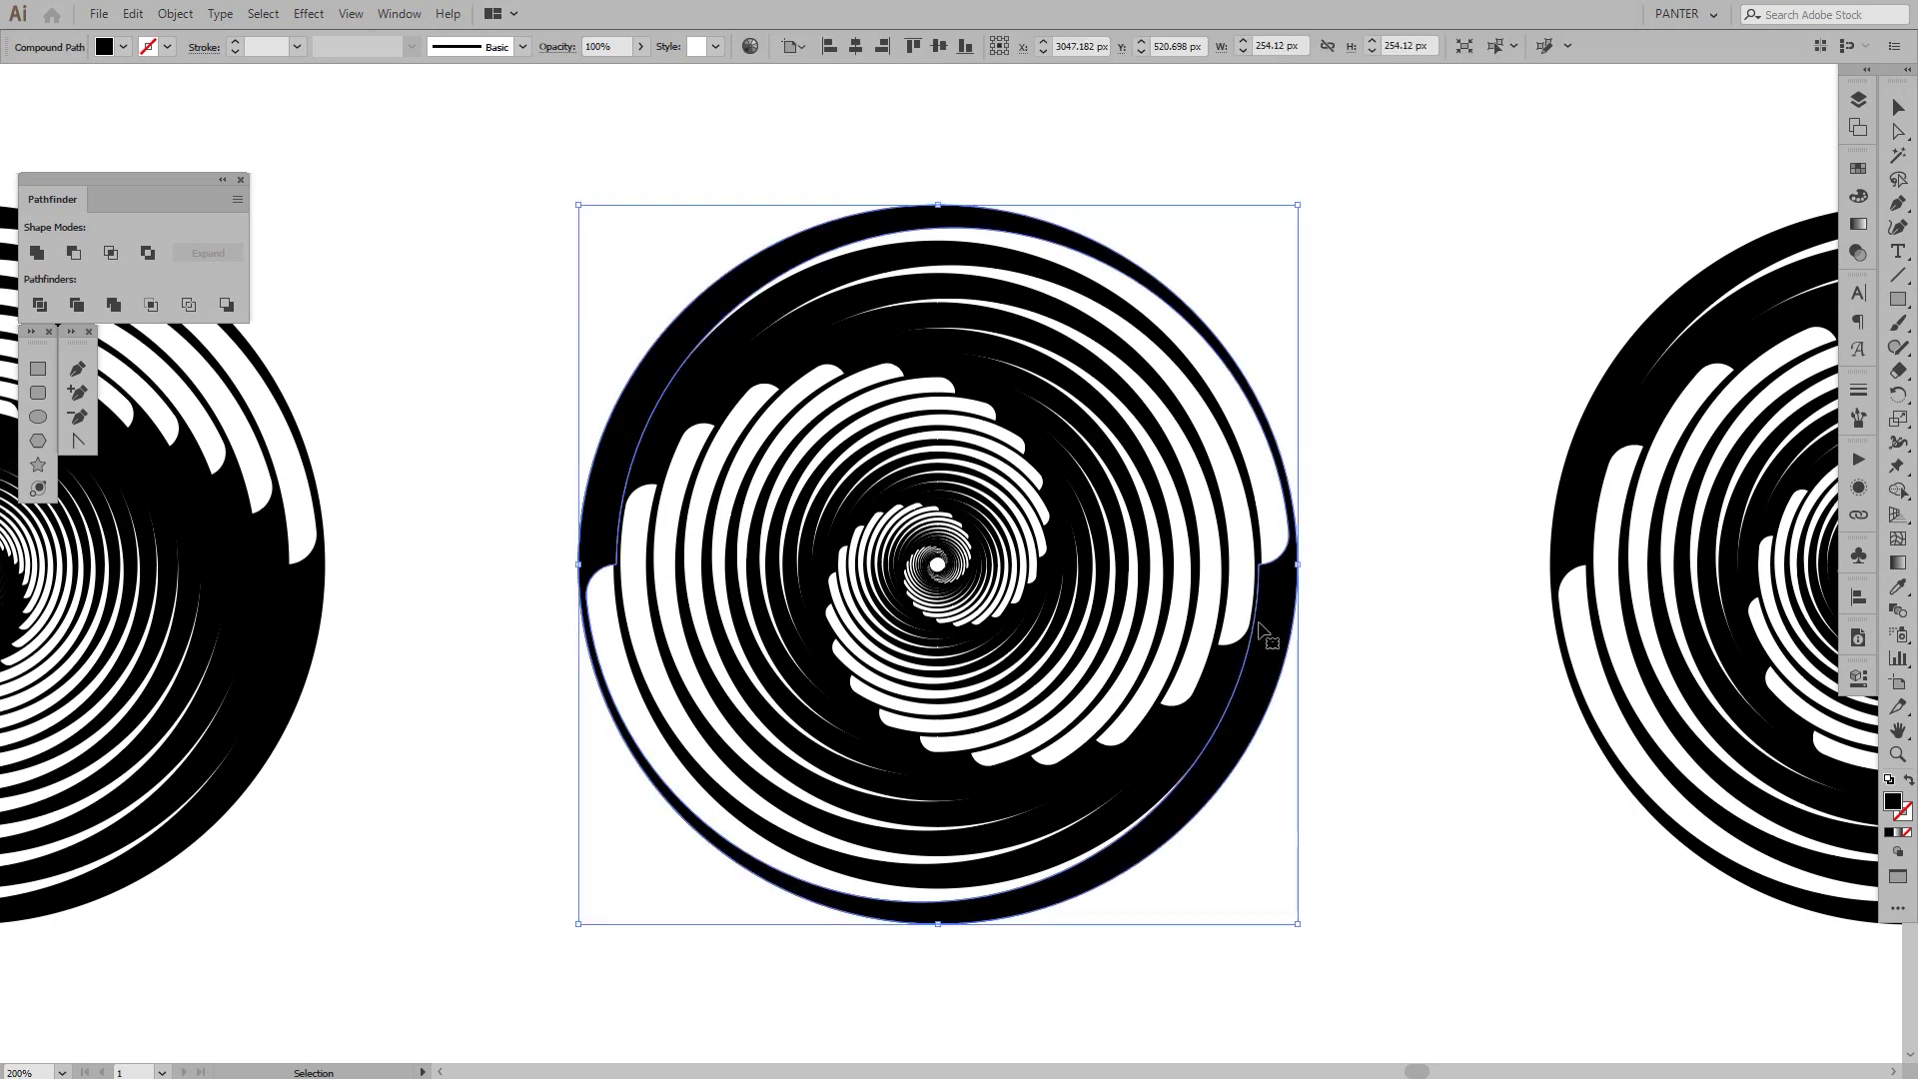
key("a")
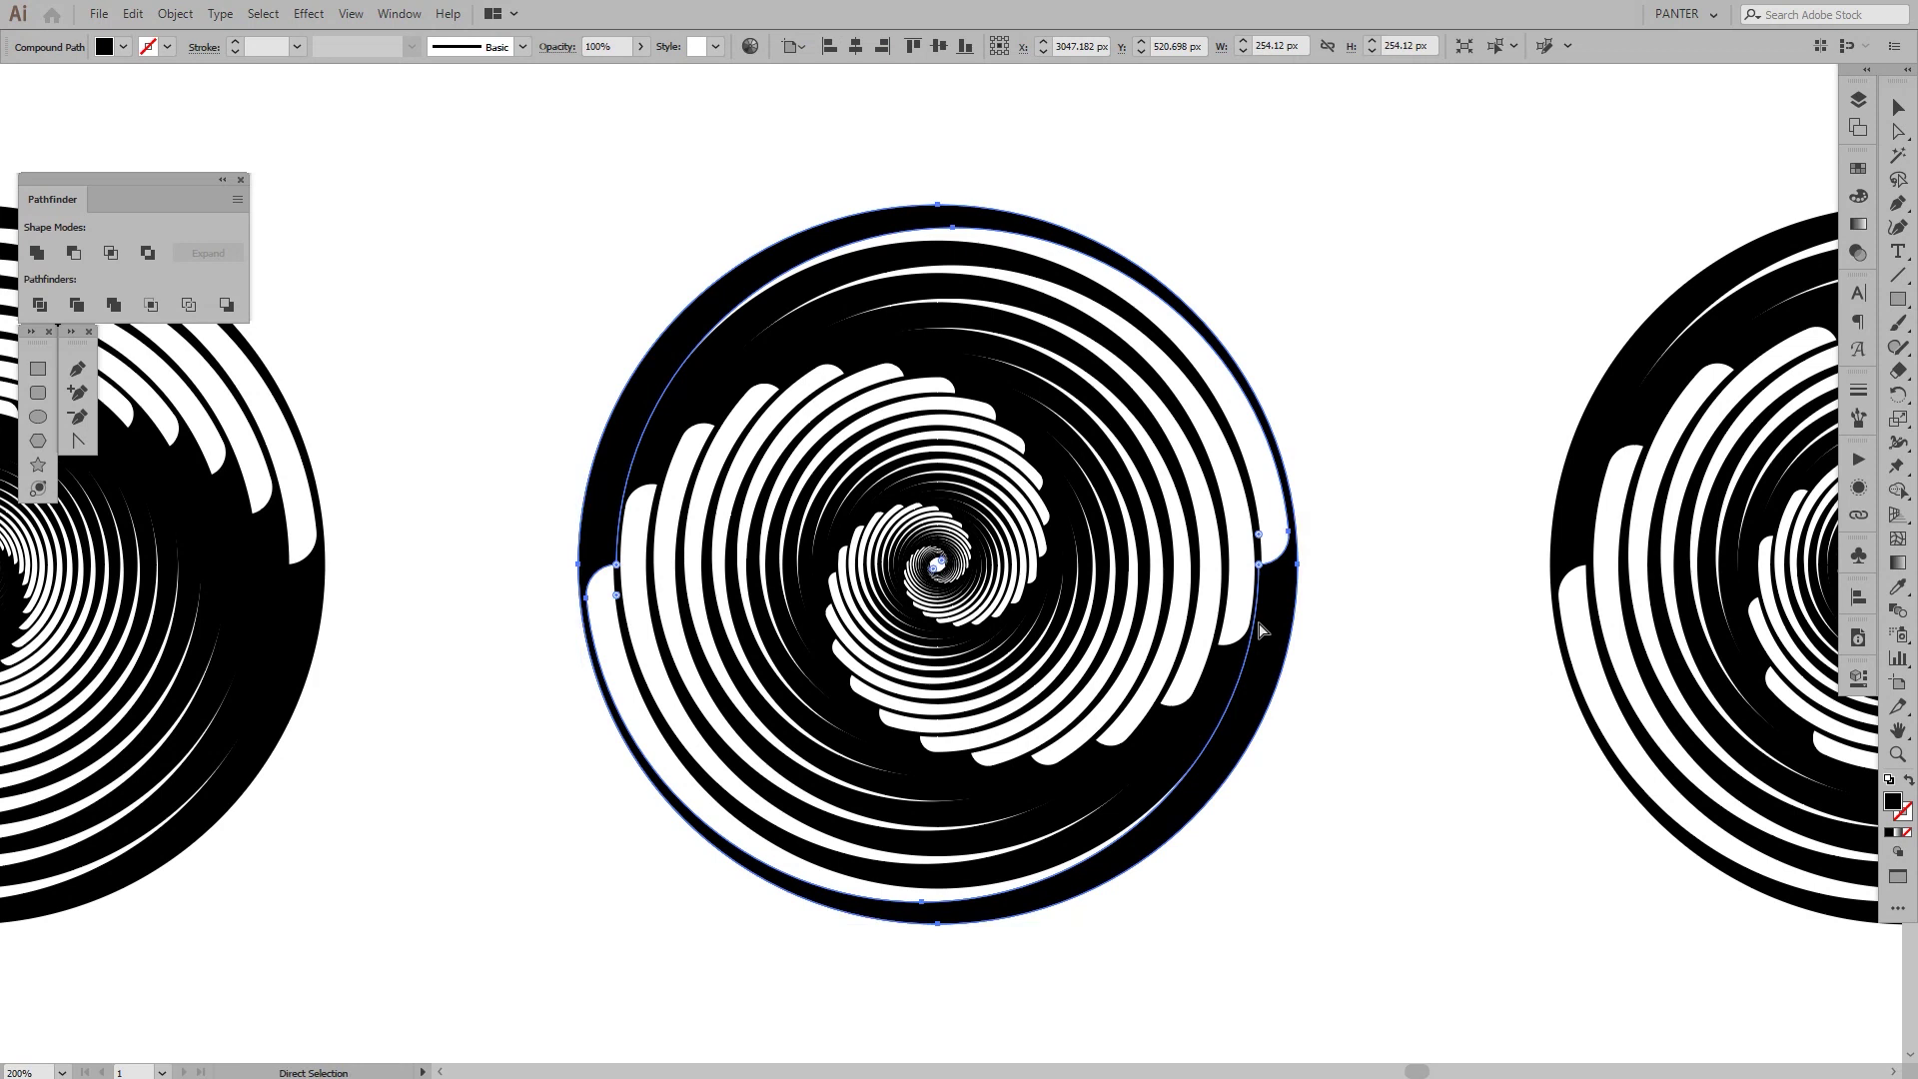
key("v")
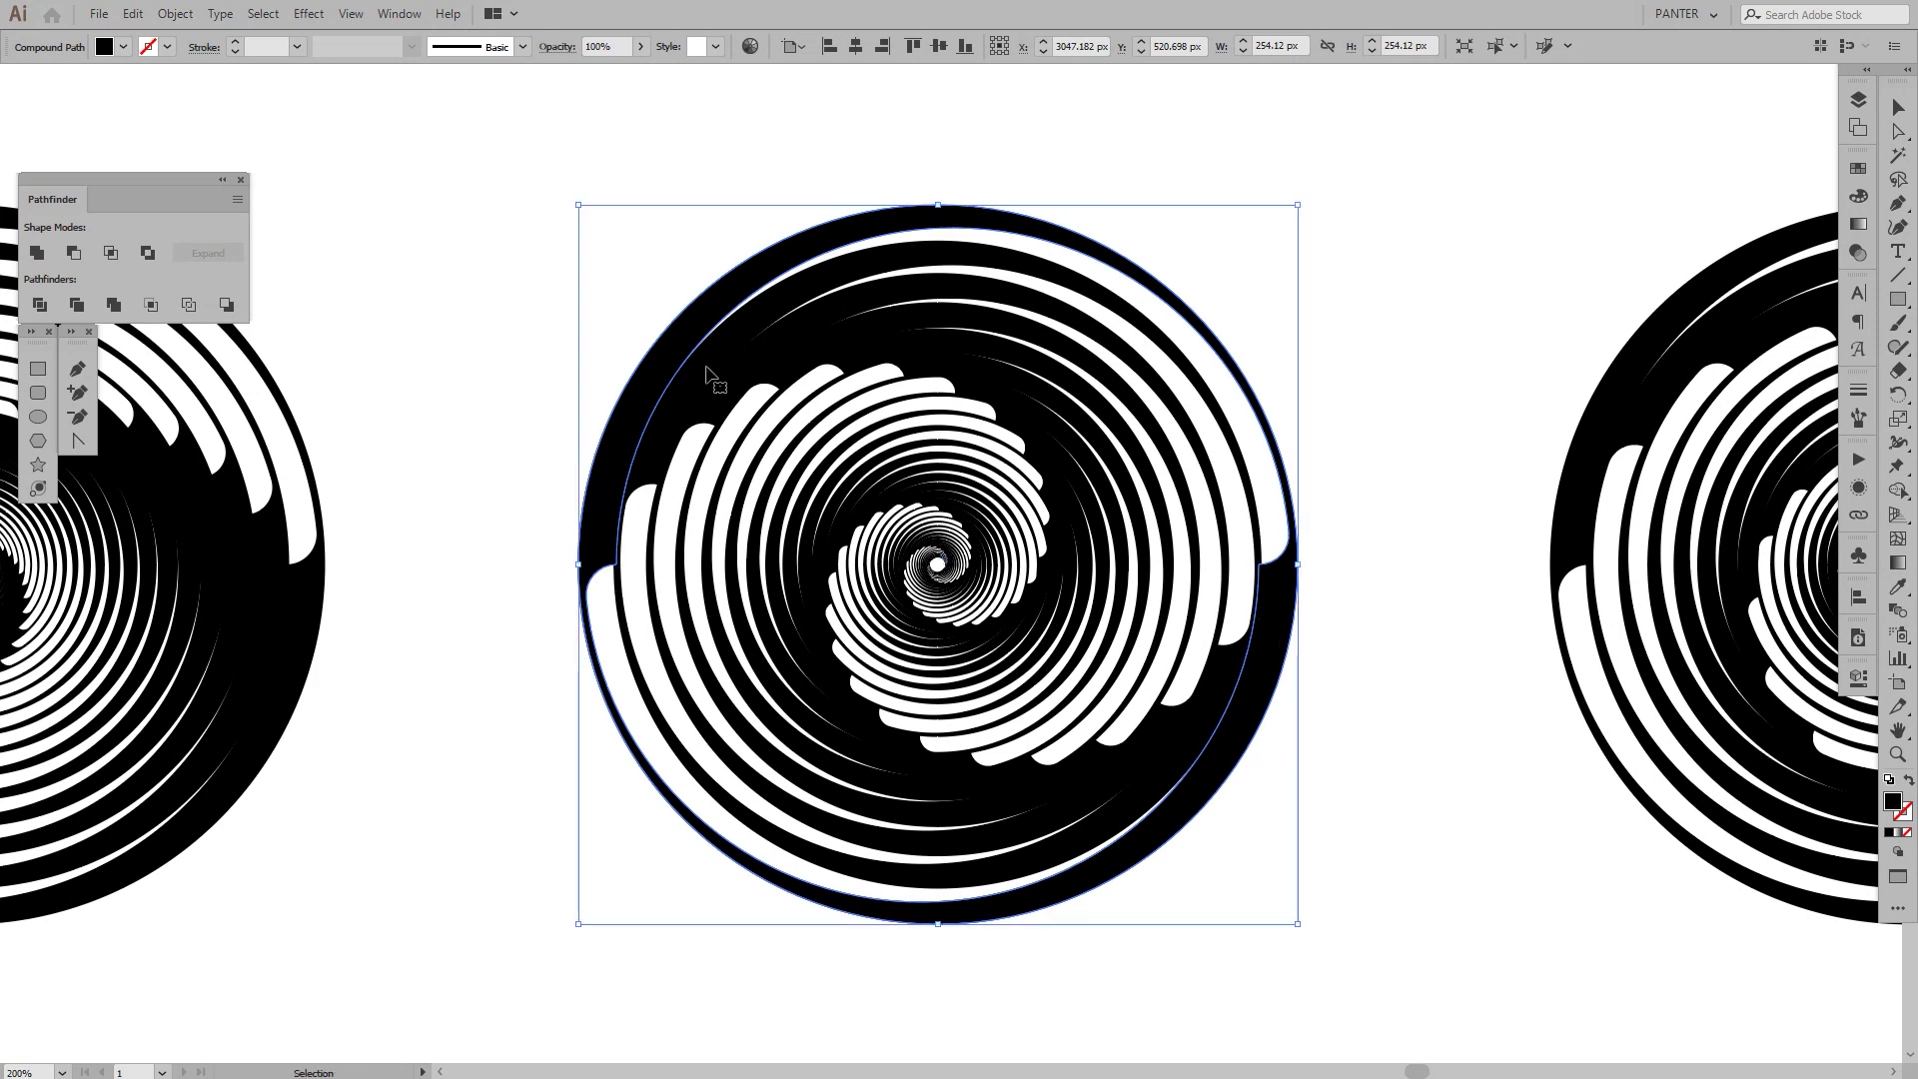
Create a new 300 x 300 px document named VRTX with one artboard.
left_click(100, 14)
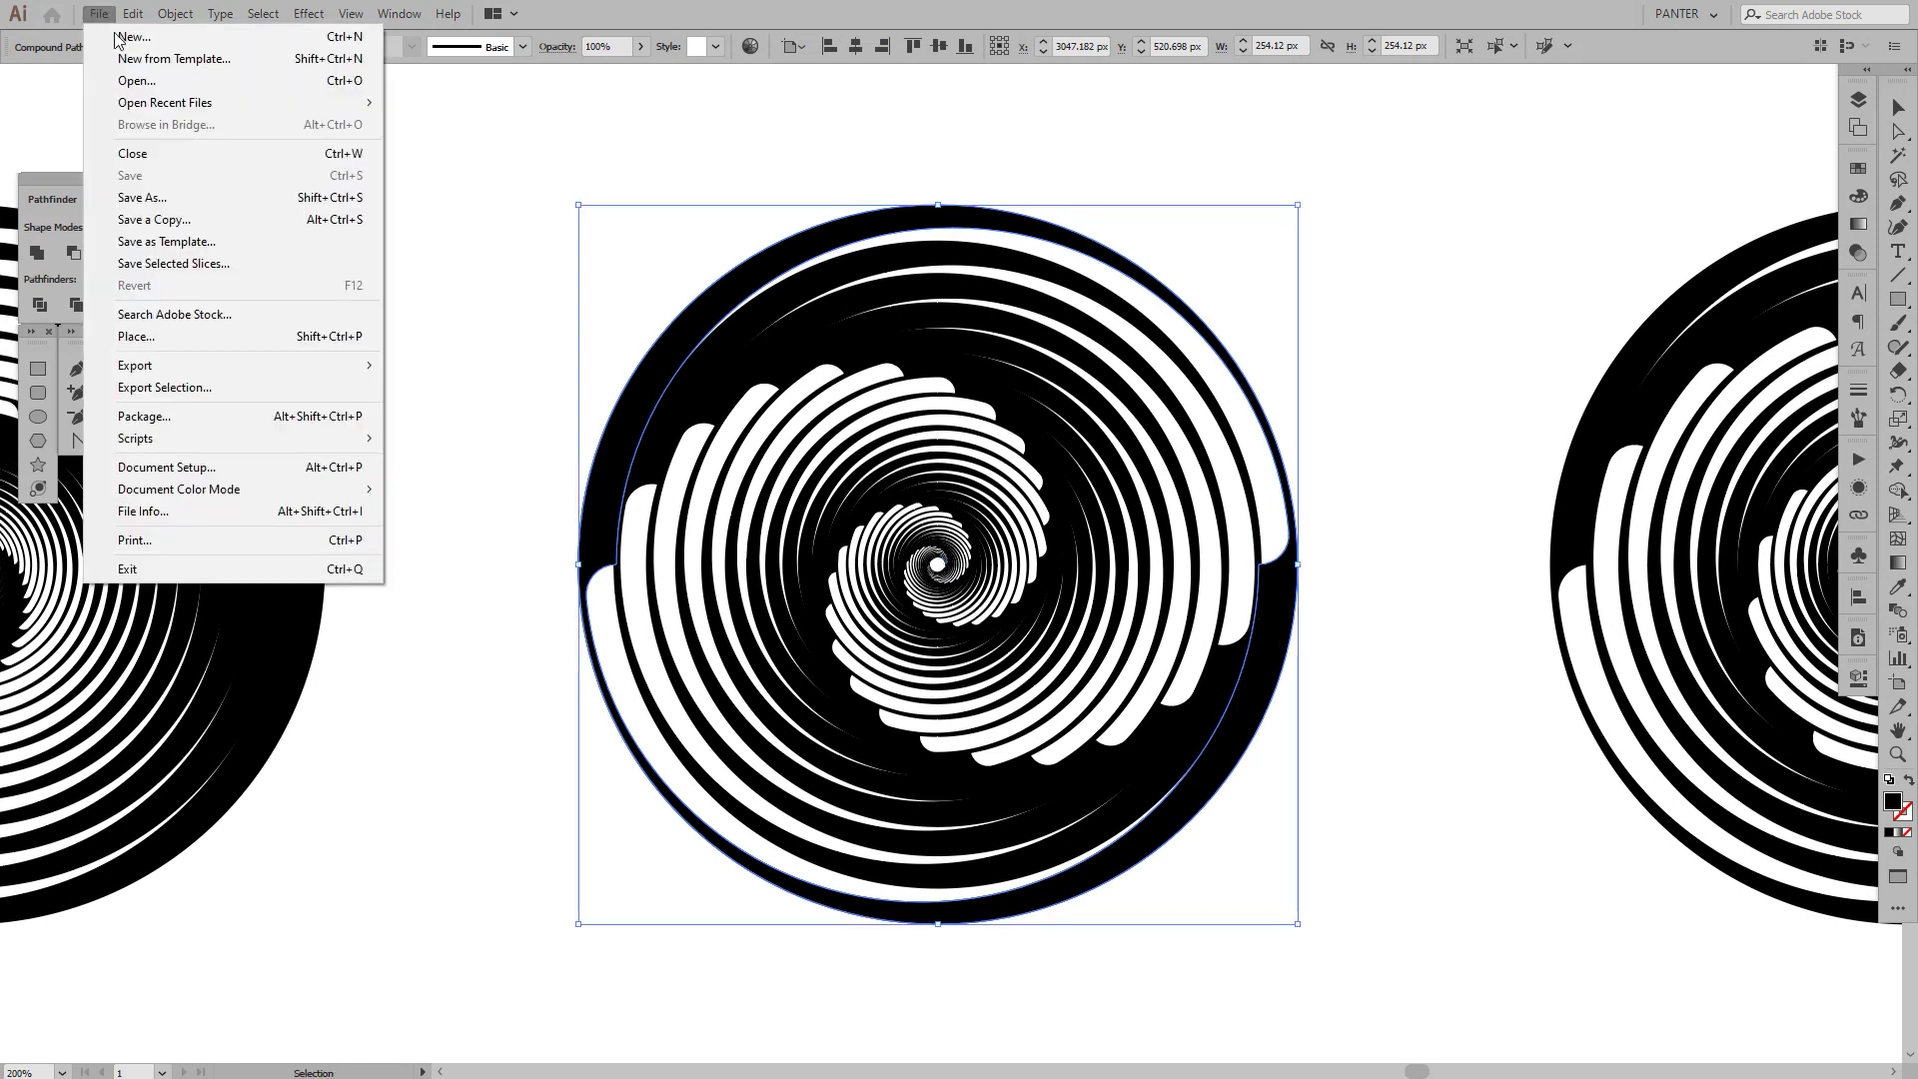
left_click(130, 37)
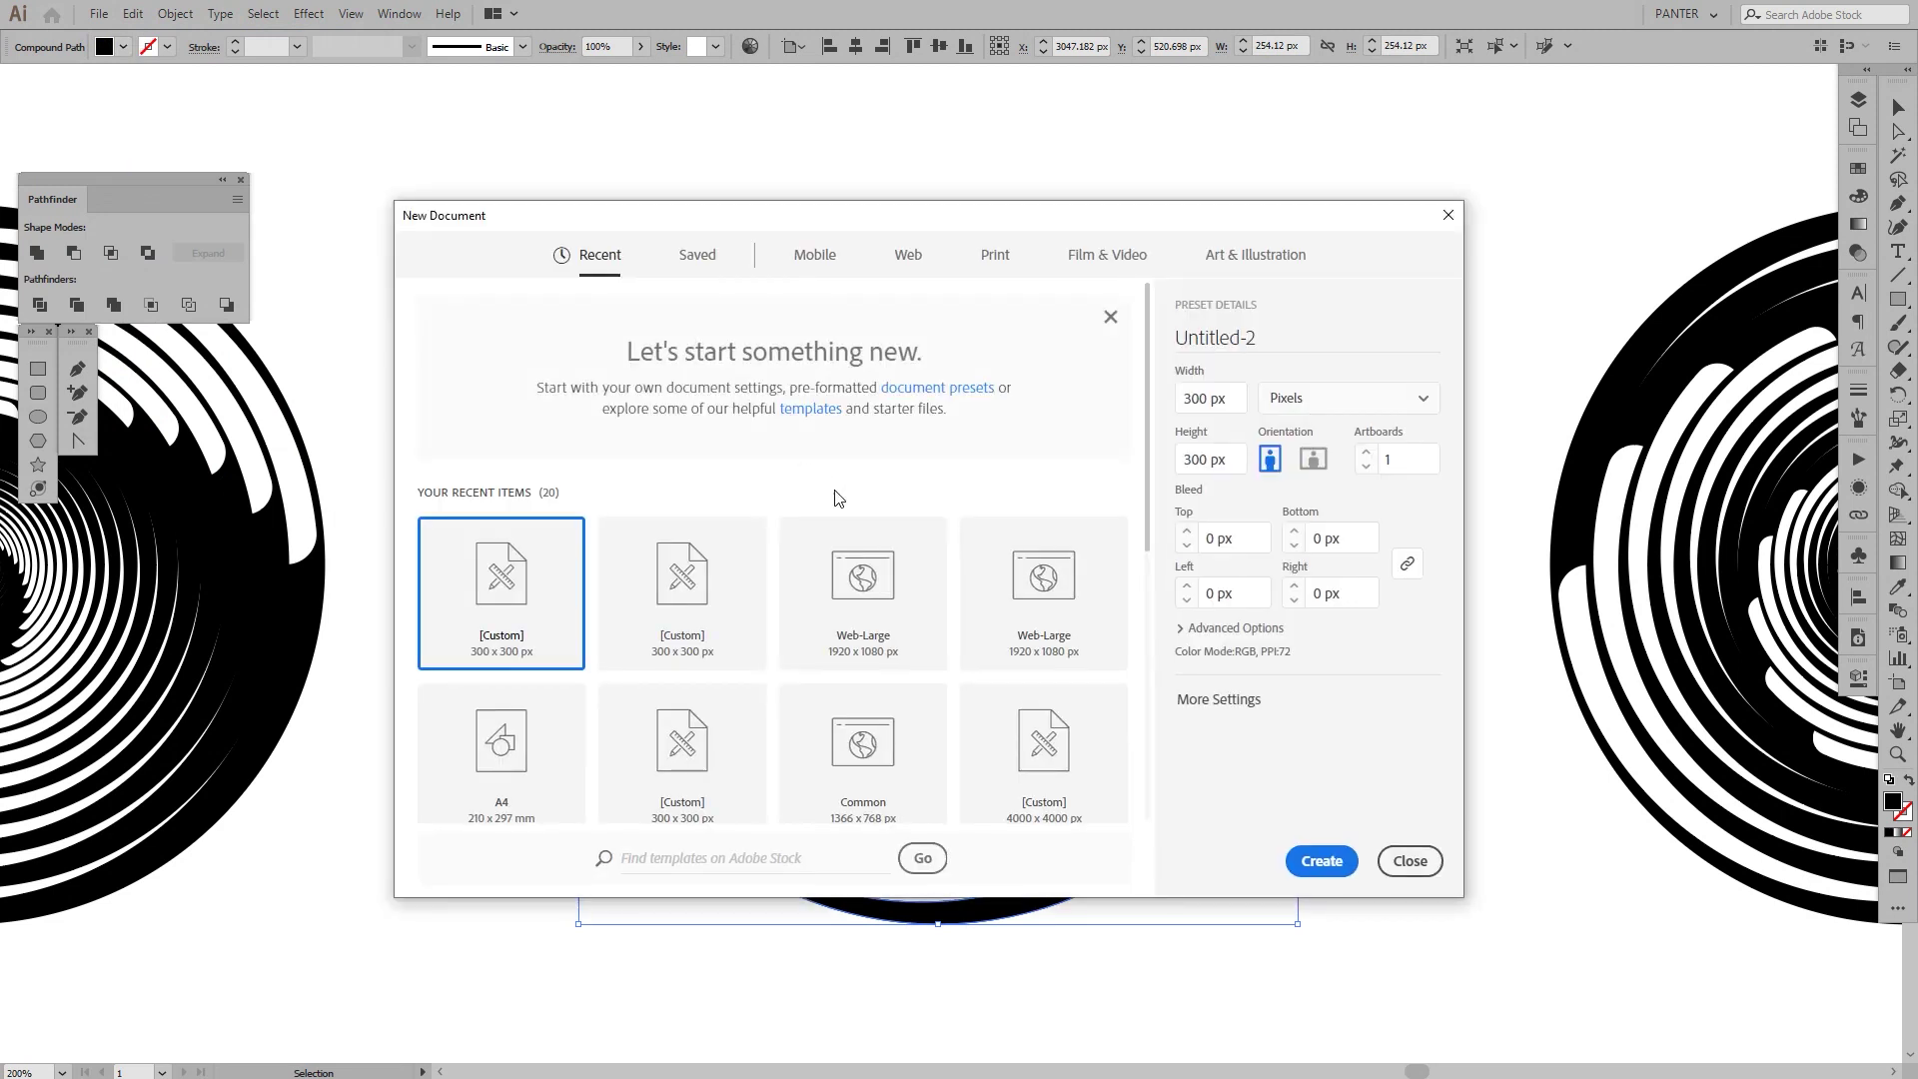
left_click(1211, 401)
left_click(1194, 458)
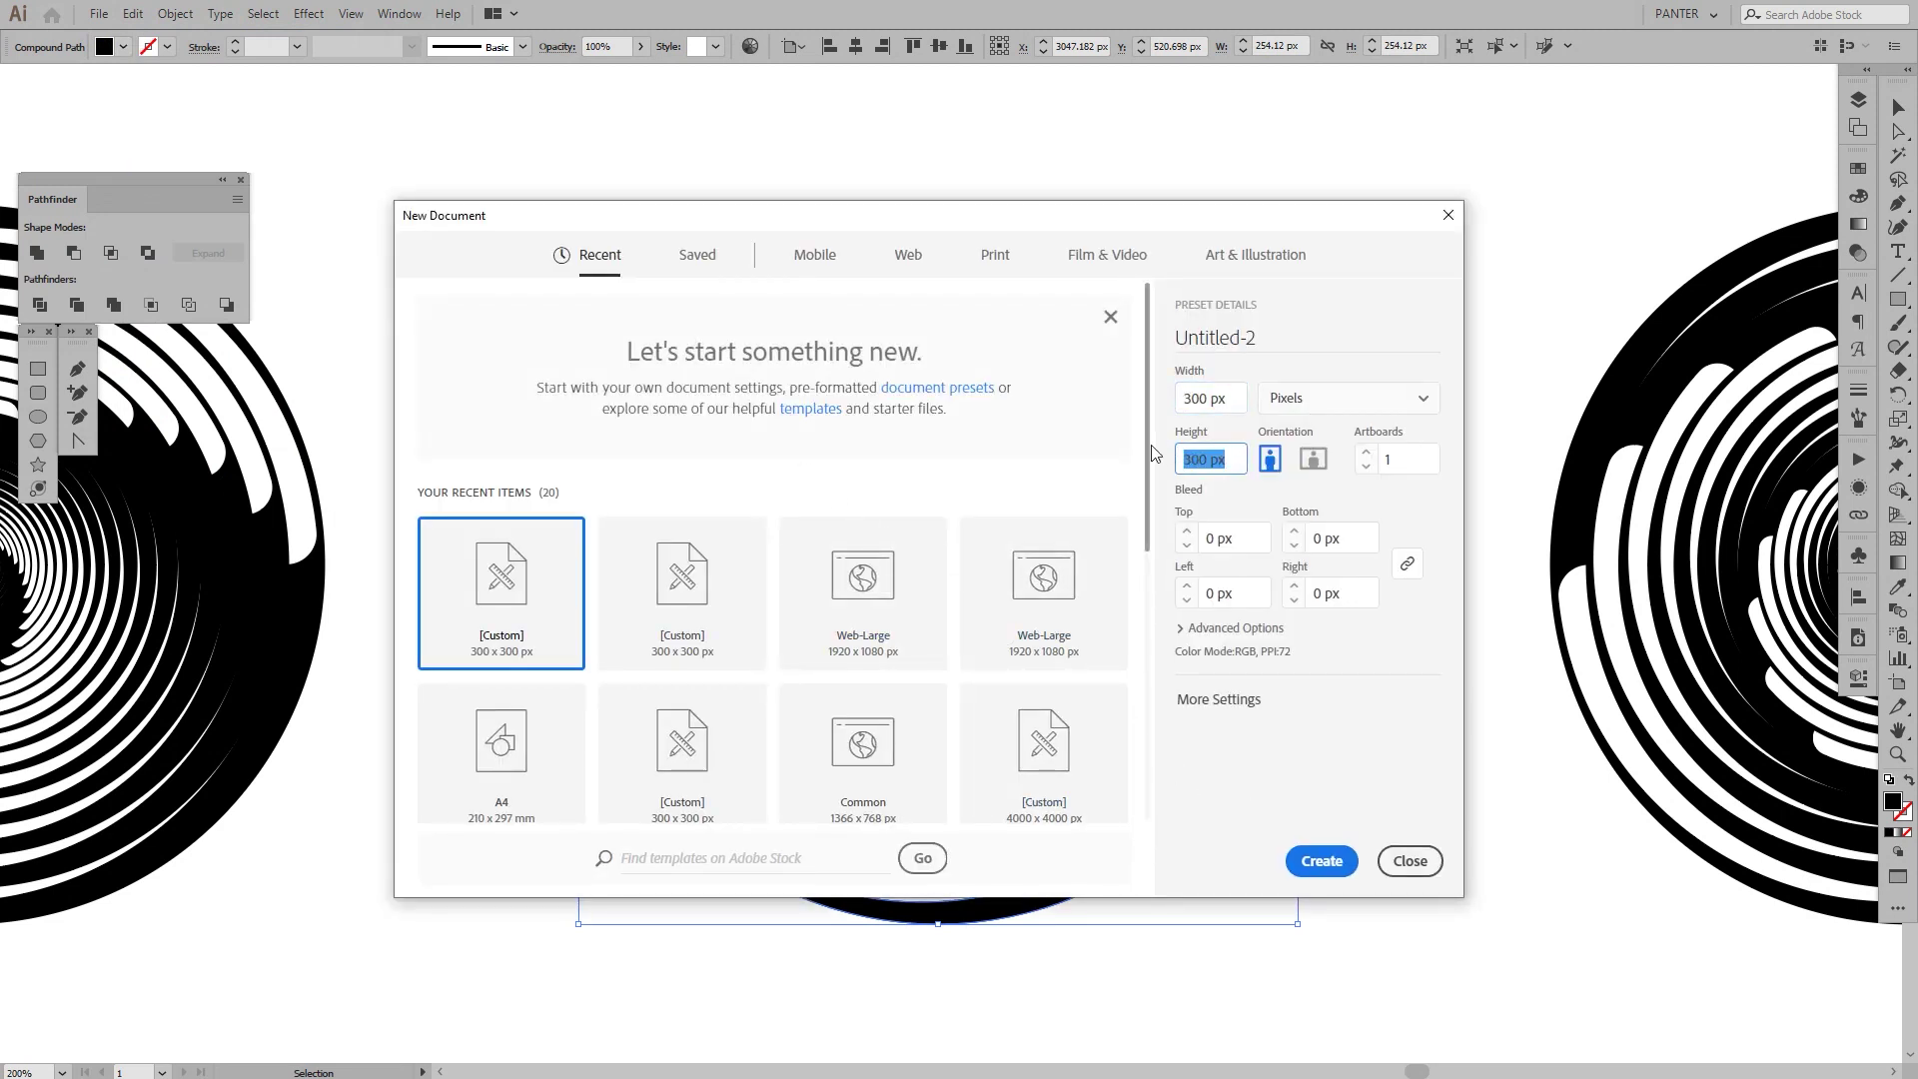
left_click(1287, 339)
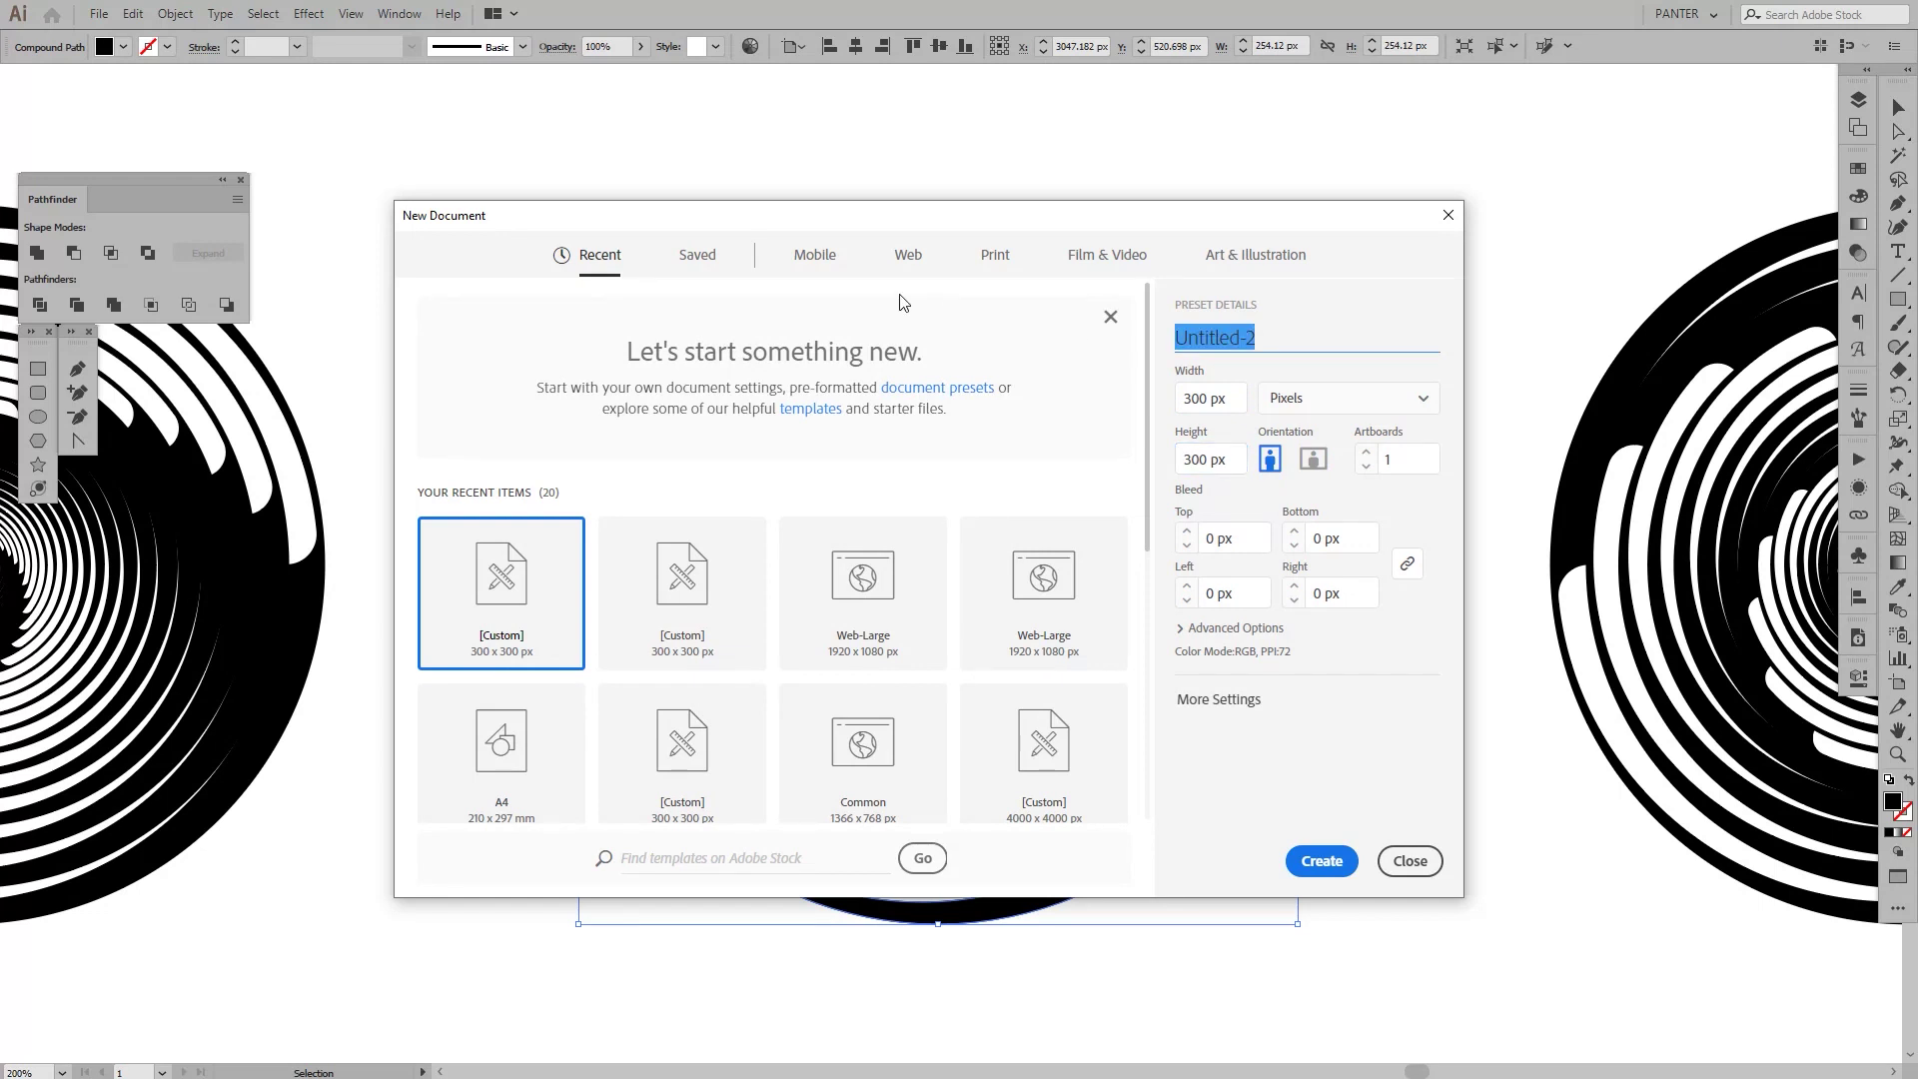
type("VRT")
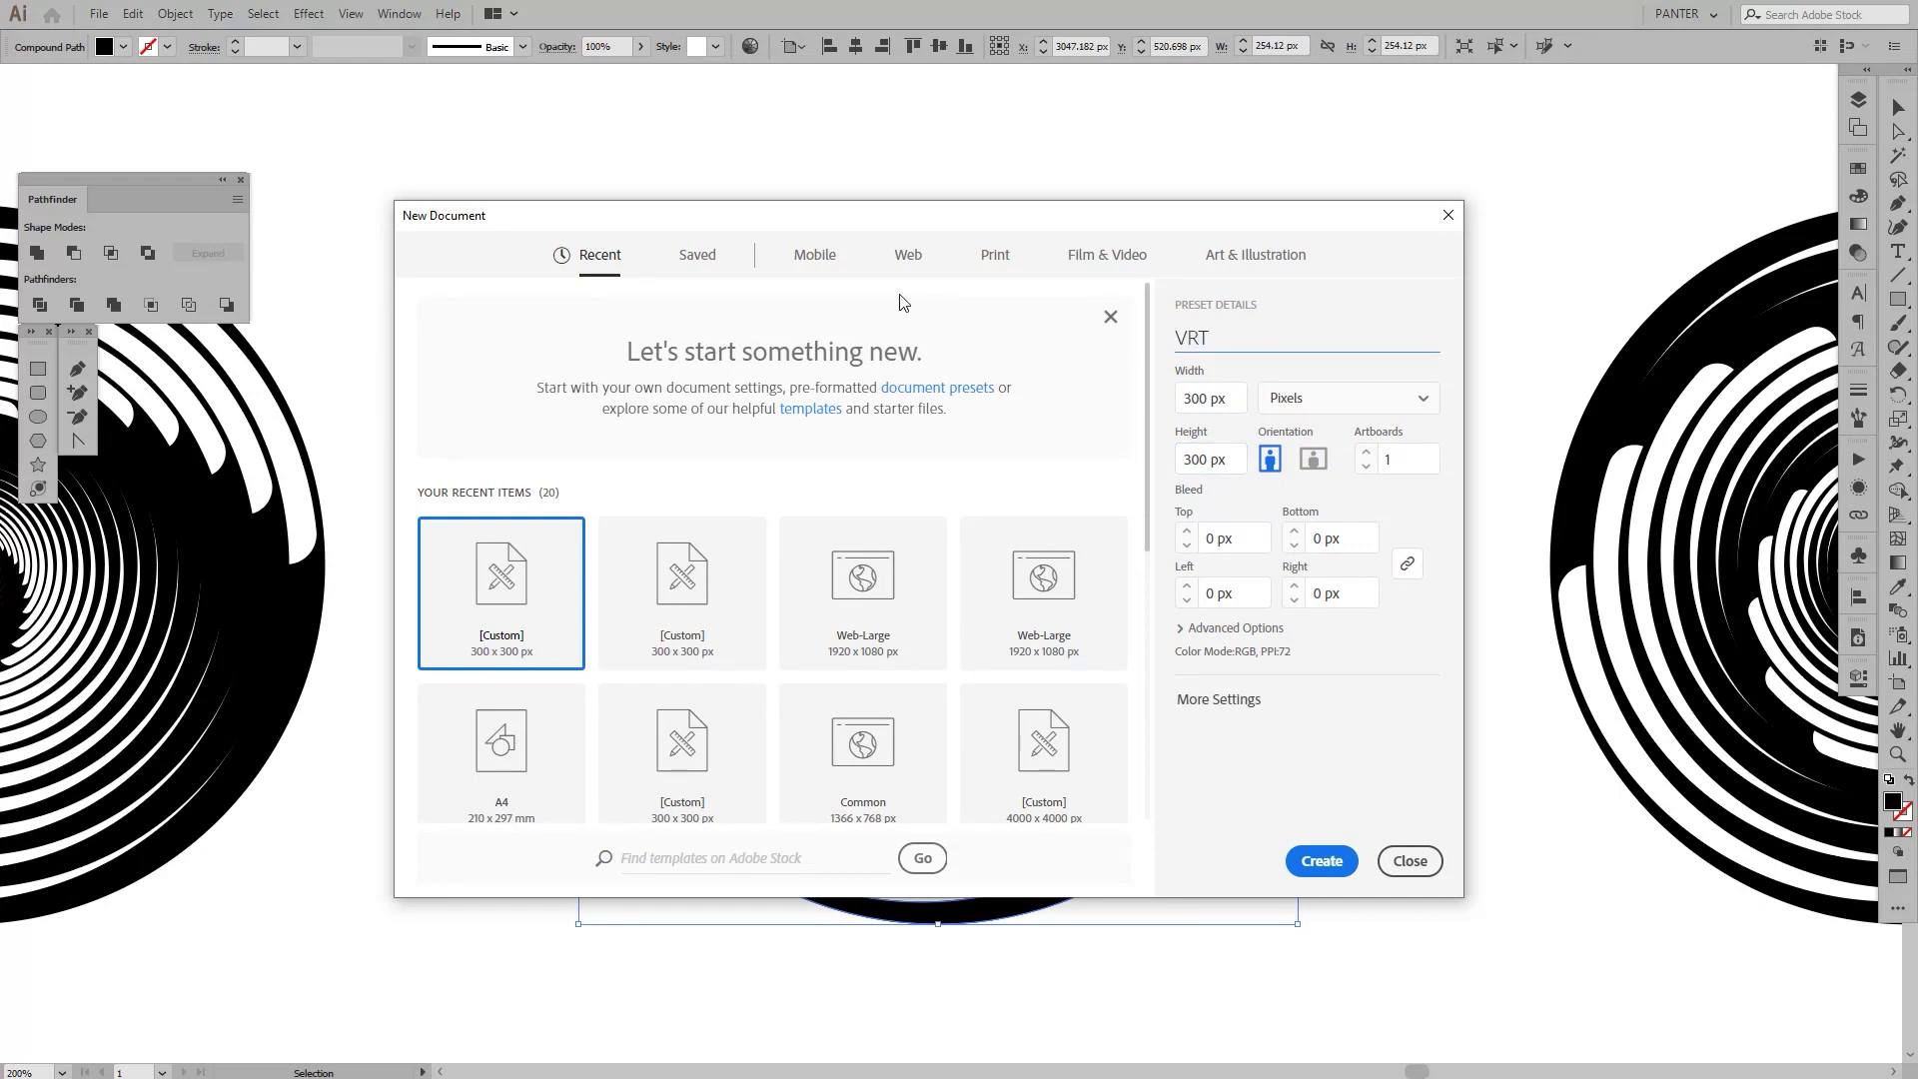
type("X")
left_click(1324, 861)
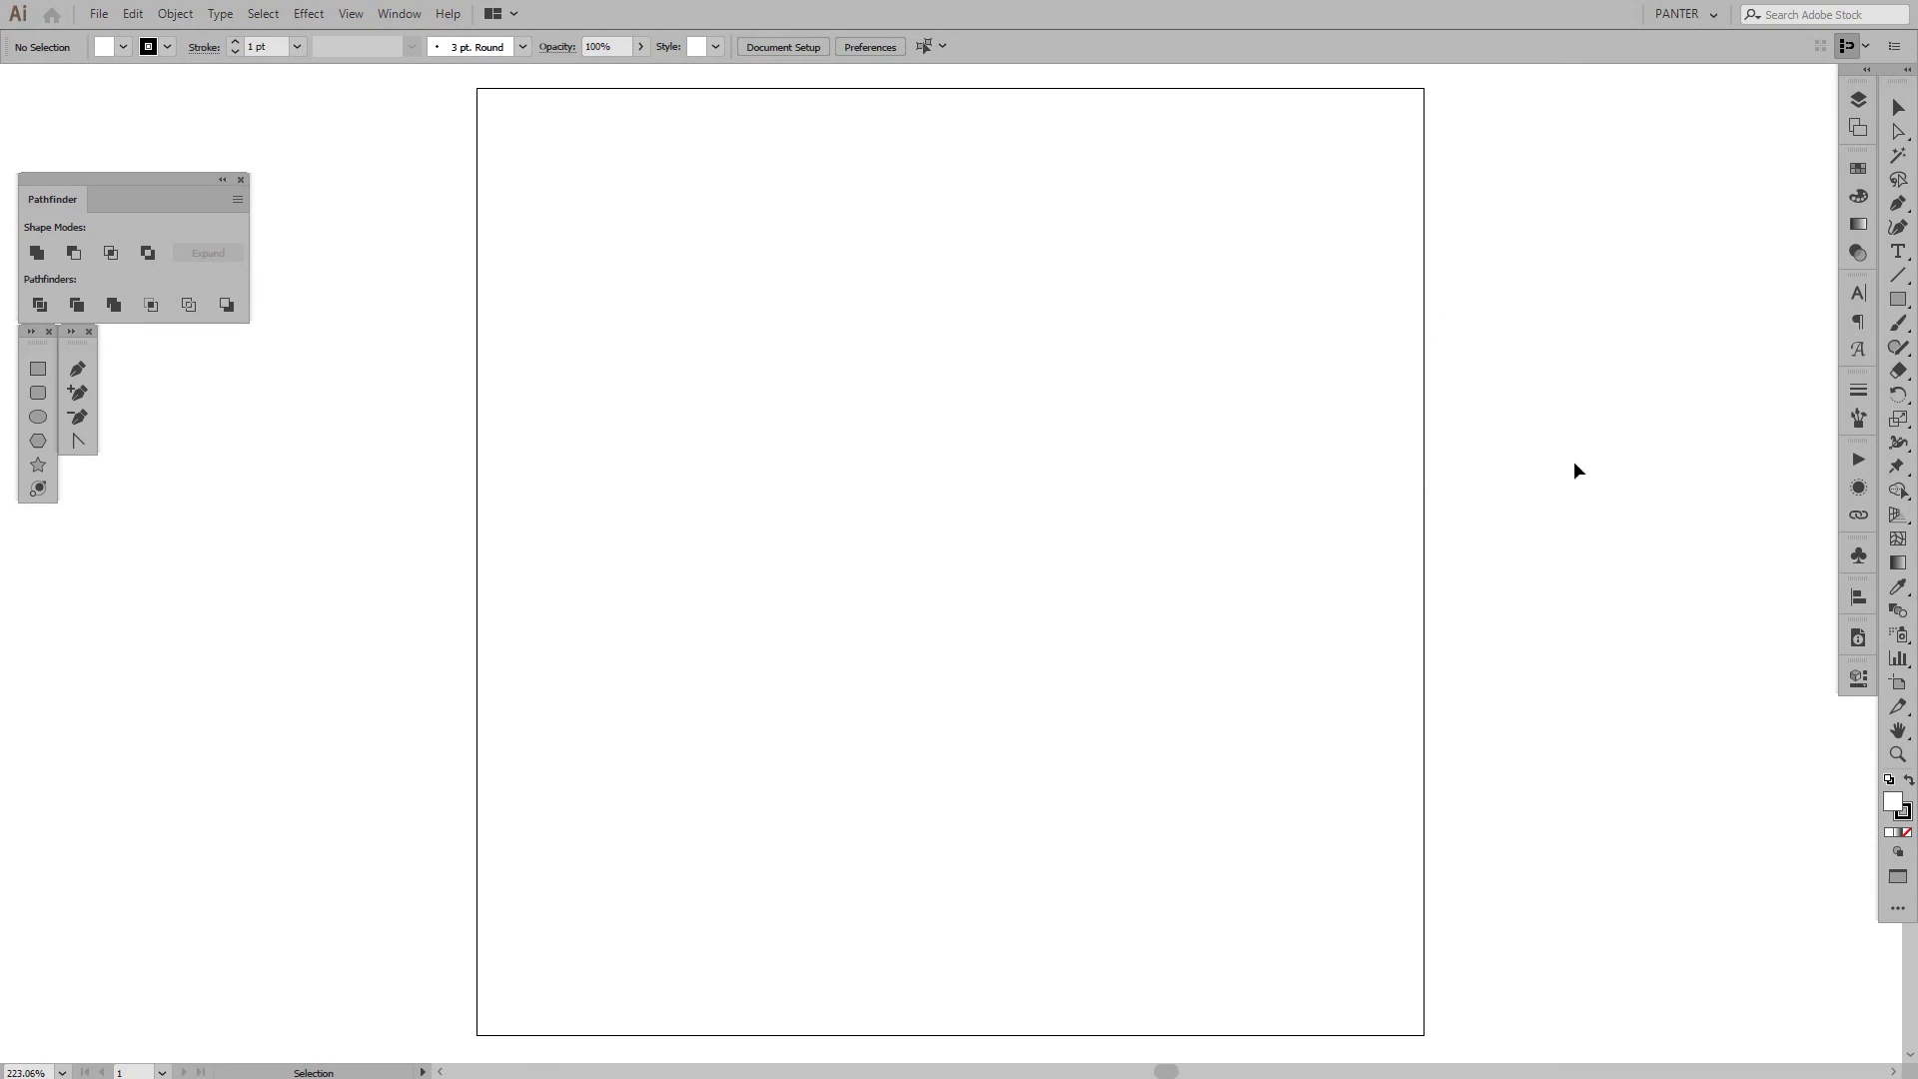
Paste the spiral into the new document and enlarge it from its center to about 274 px wide.
key("ctrl+v")
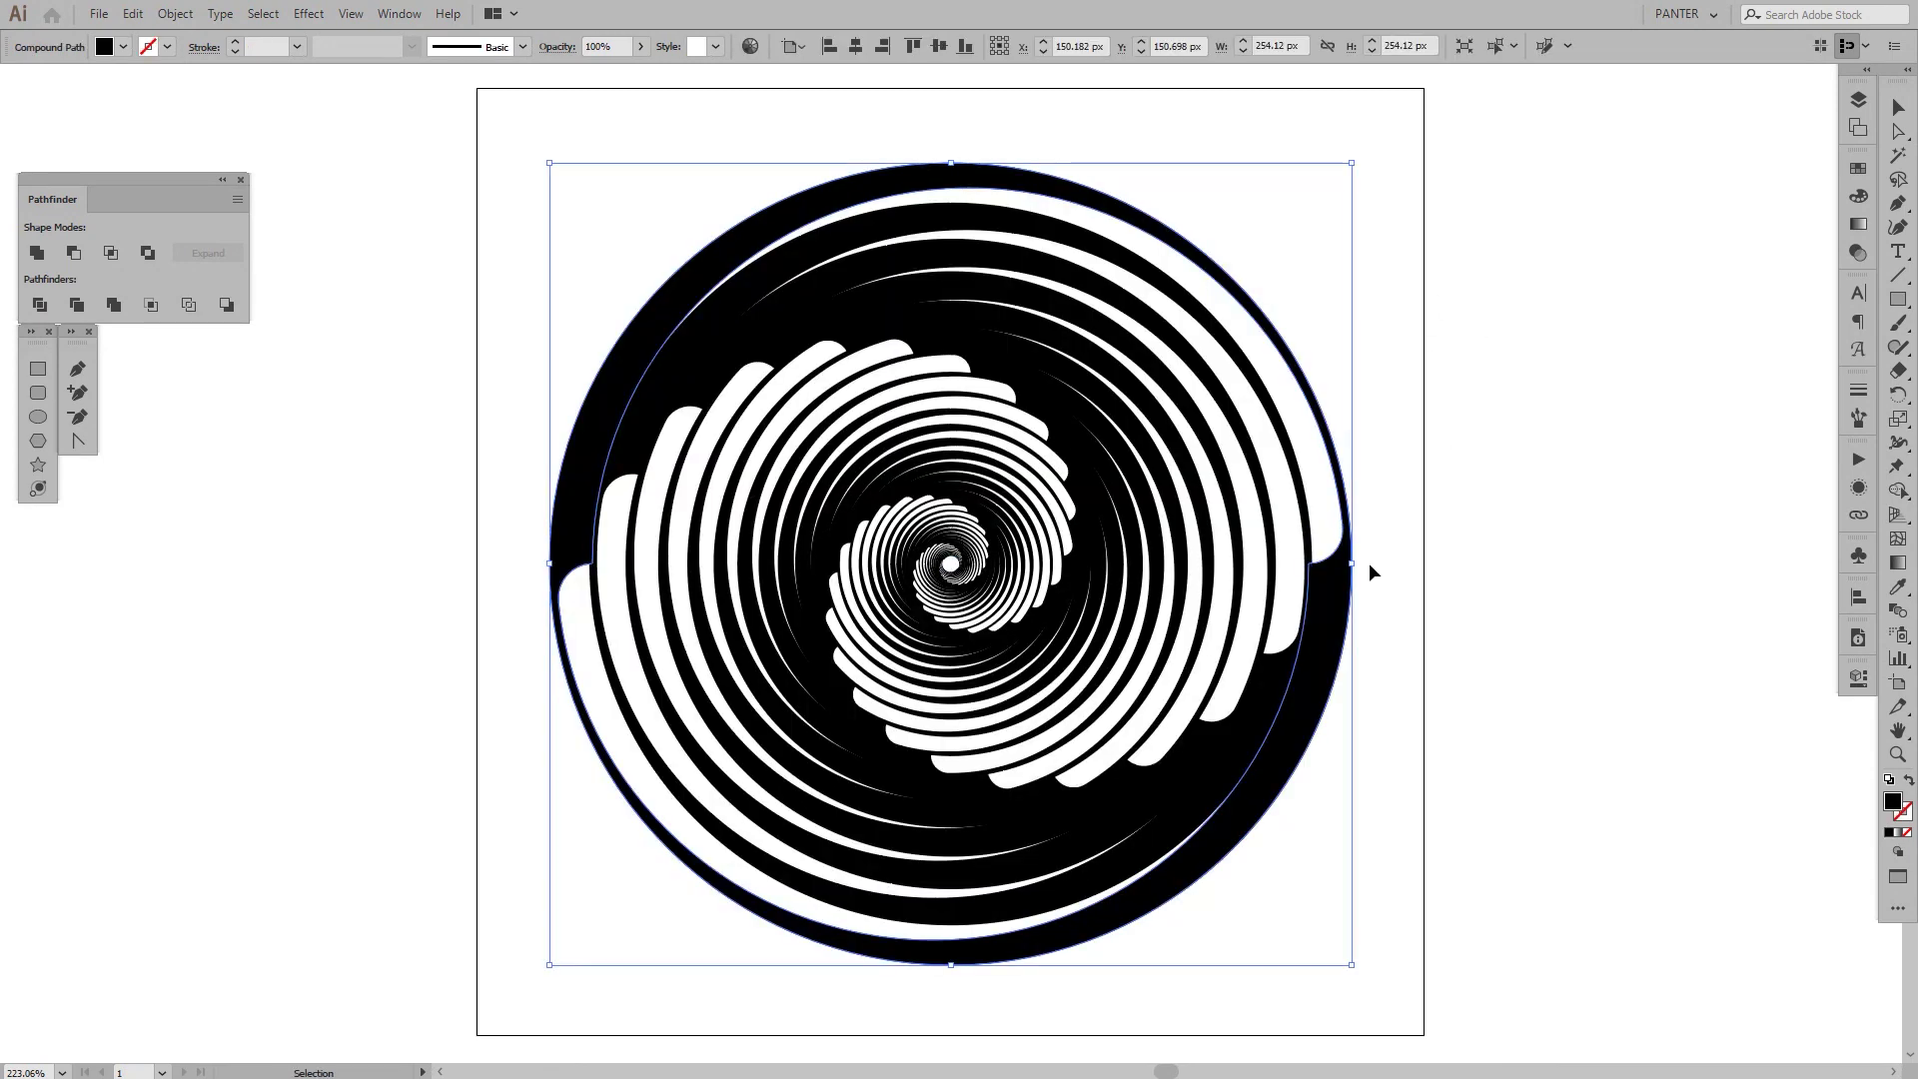
left_click_drag(1354, 565, 1383, 563)
Expand the spiral's appearance and ungroup the result into separate rings, leaving nothing selected.
left_click(175, 13)
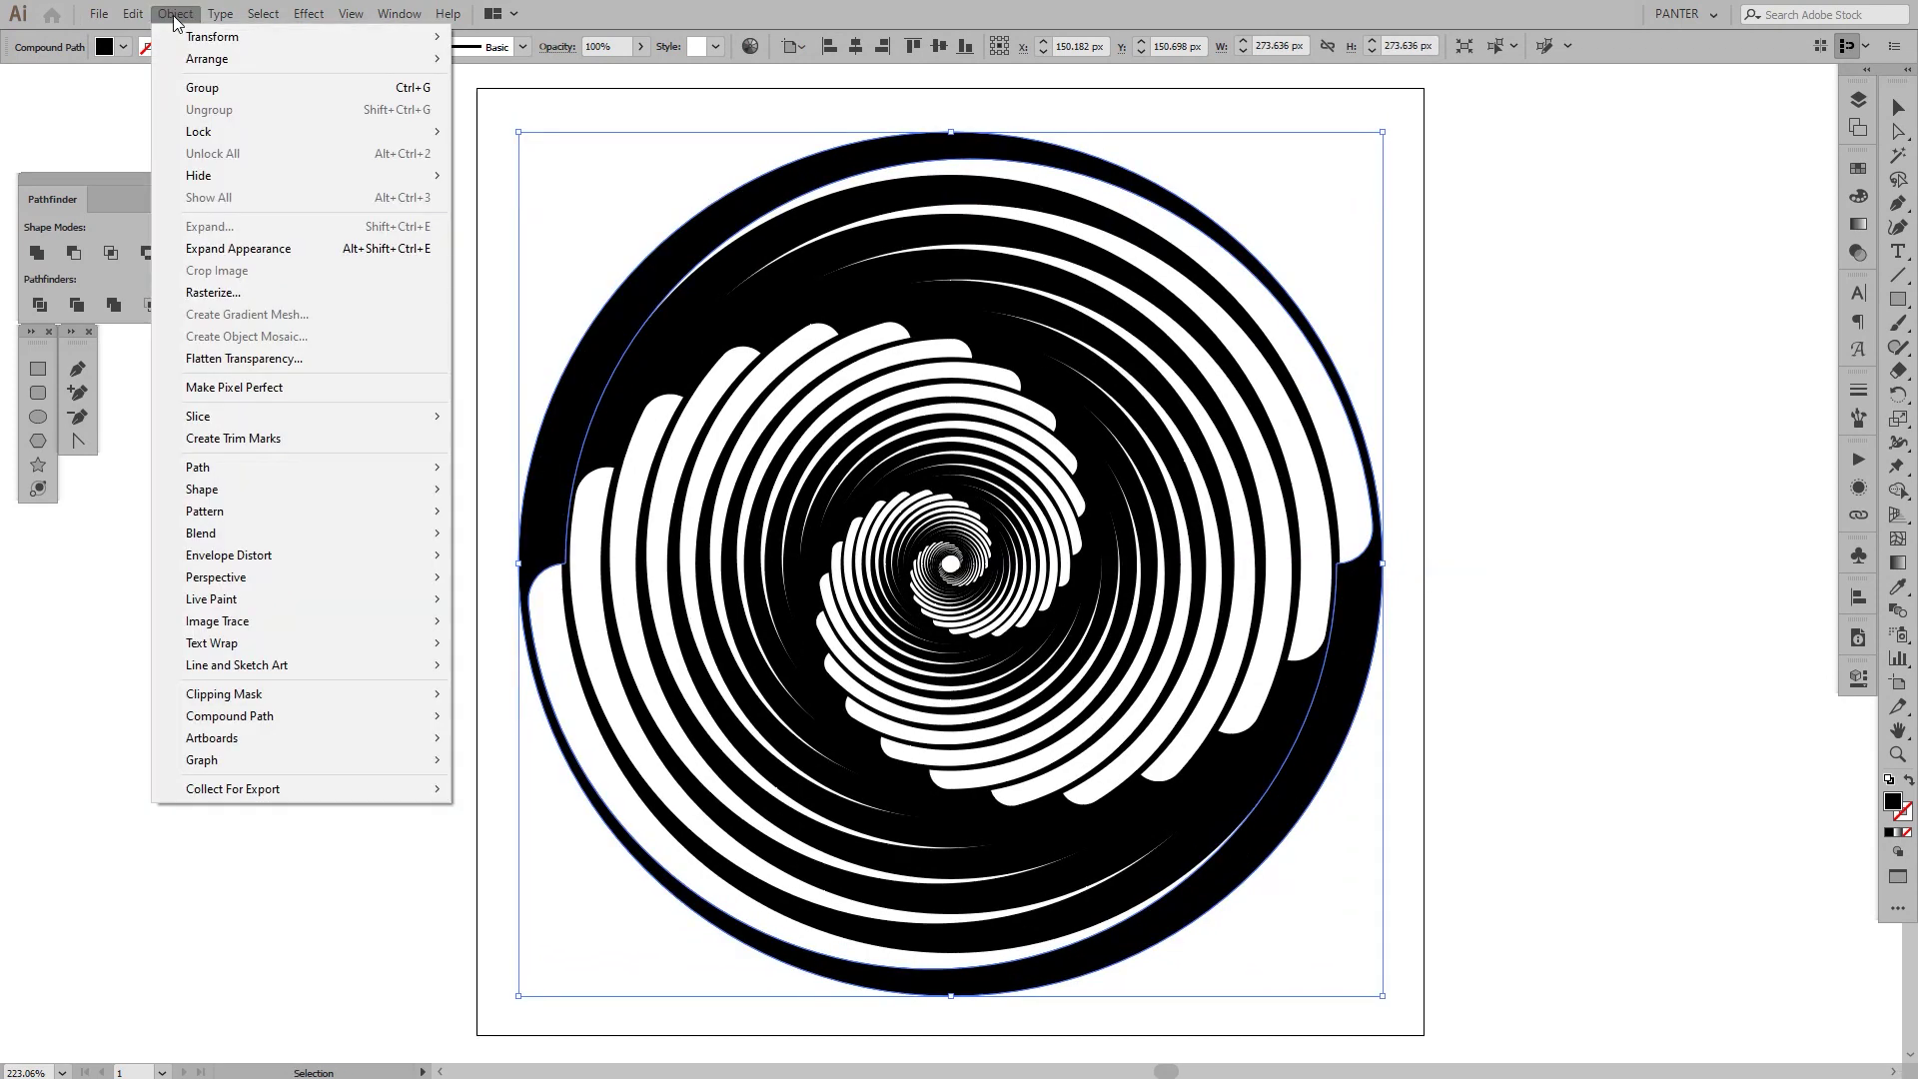
left_click(274, 250)
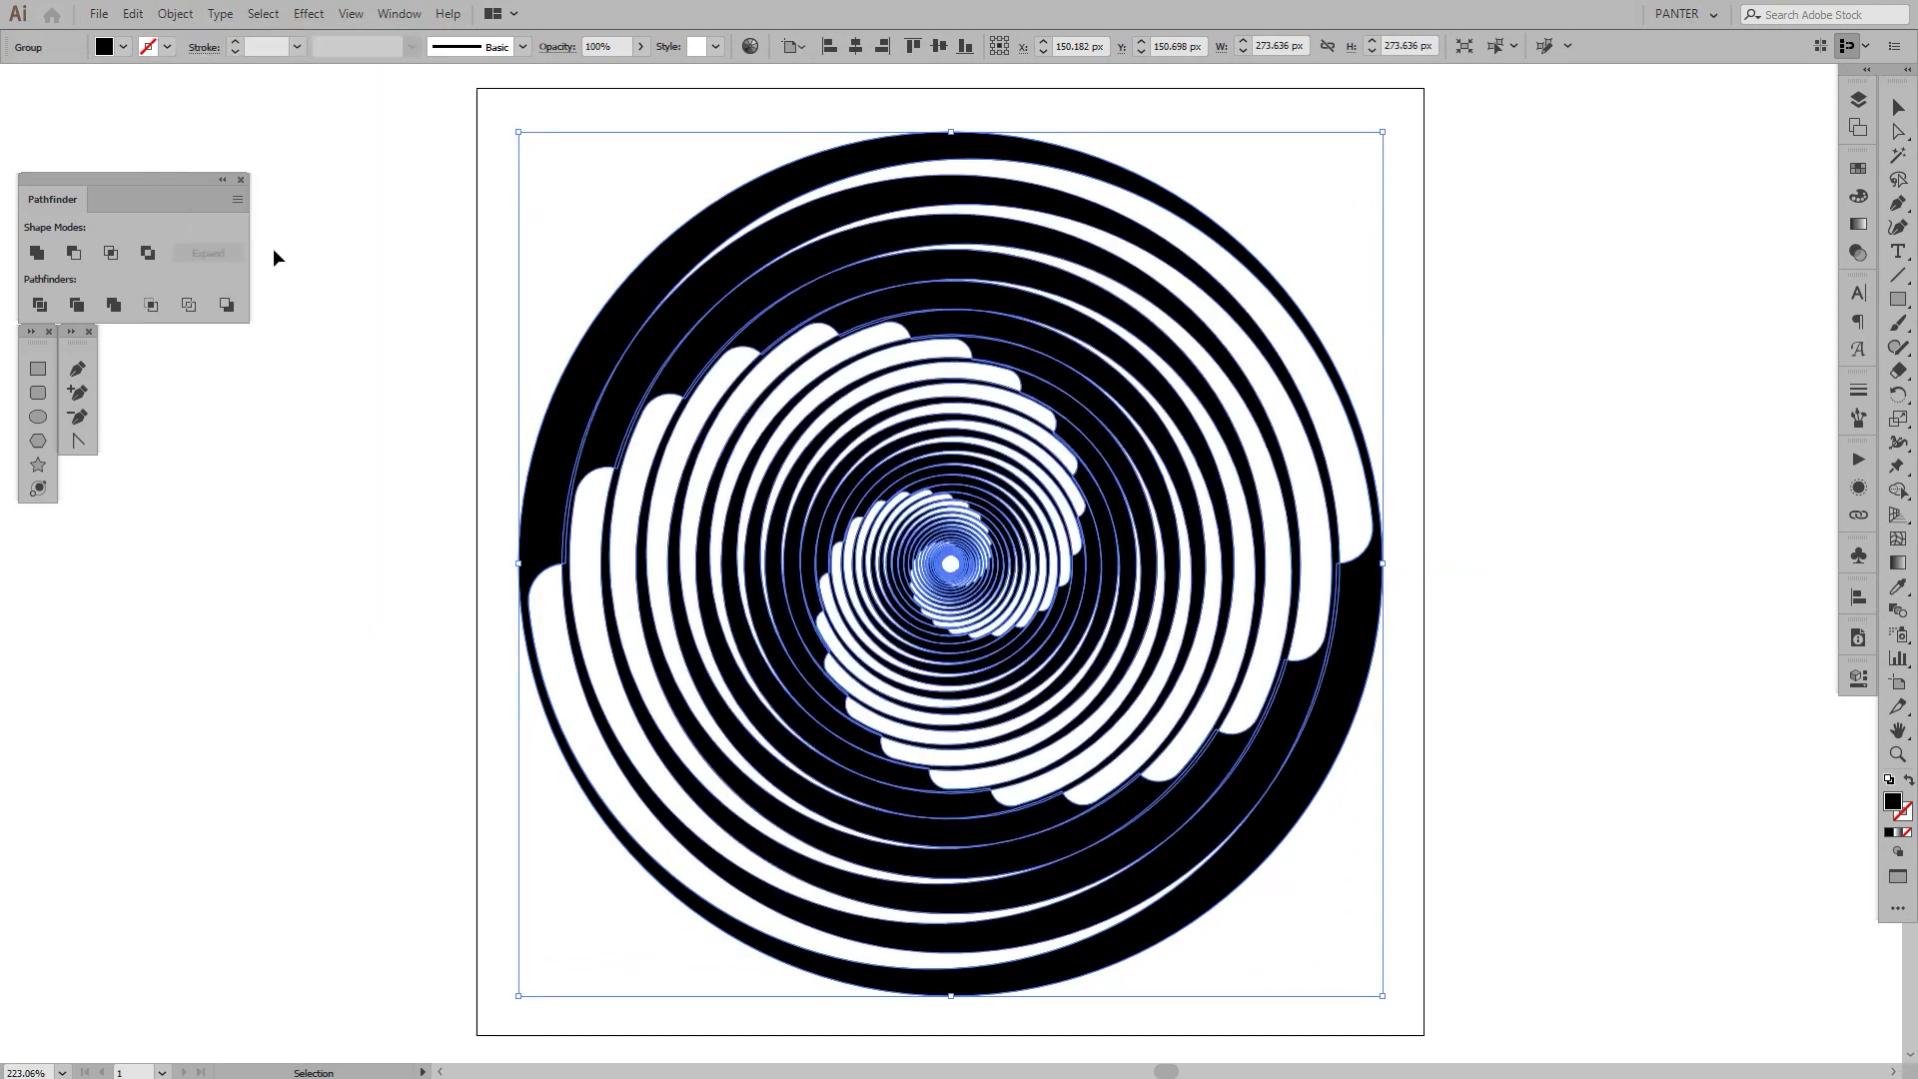
right_click(1019, 441)
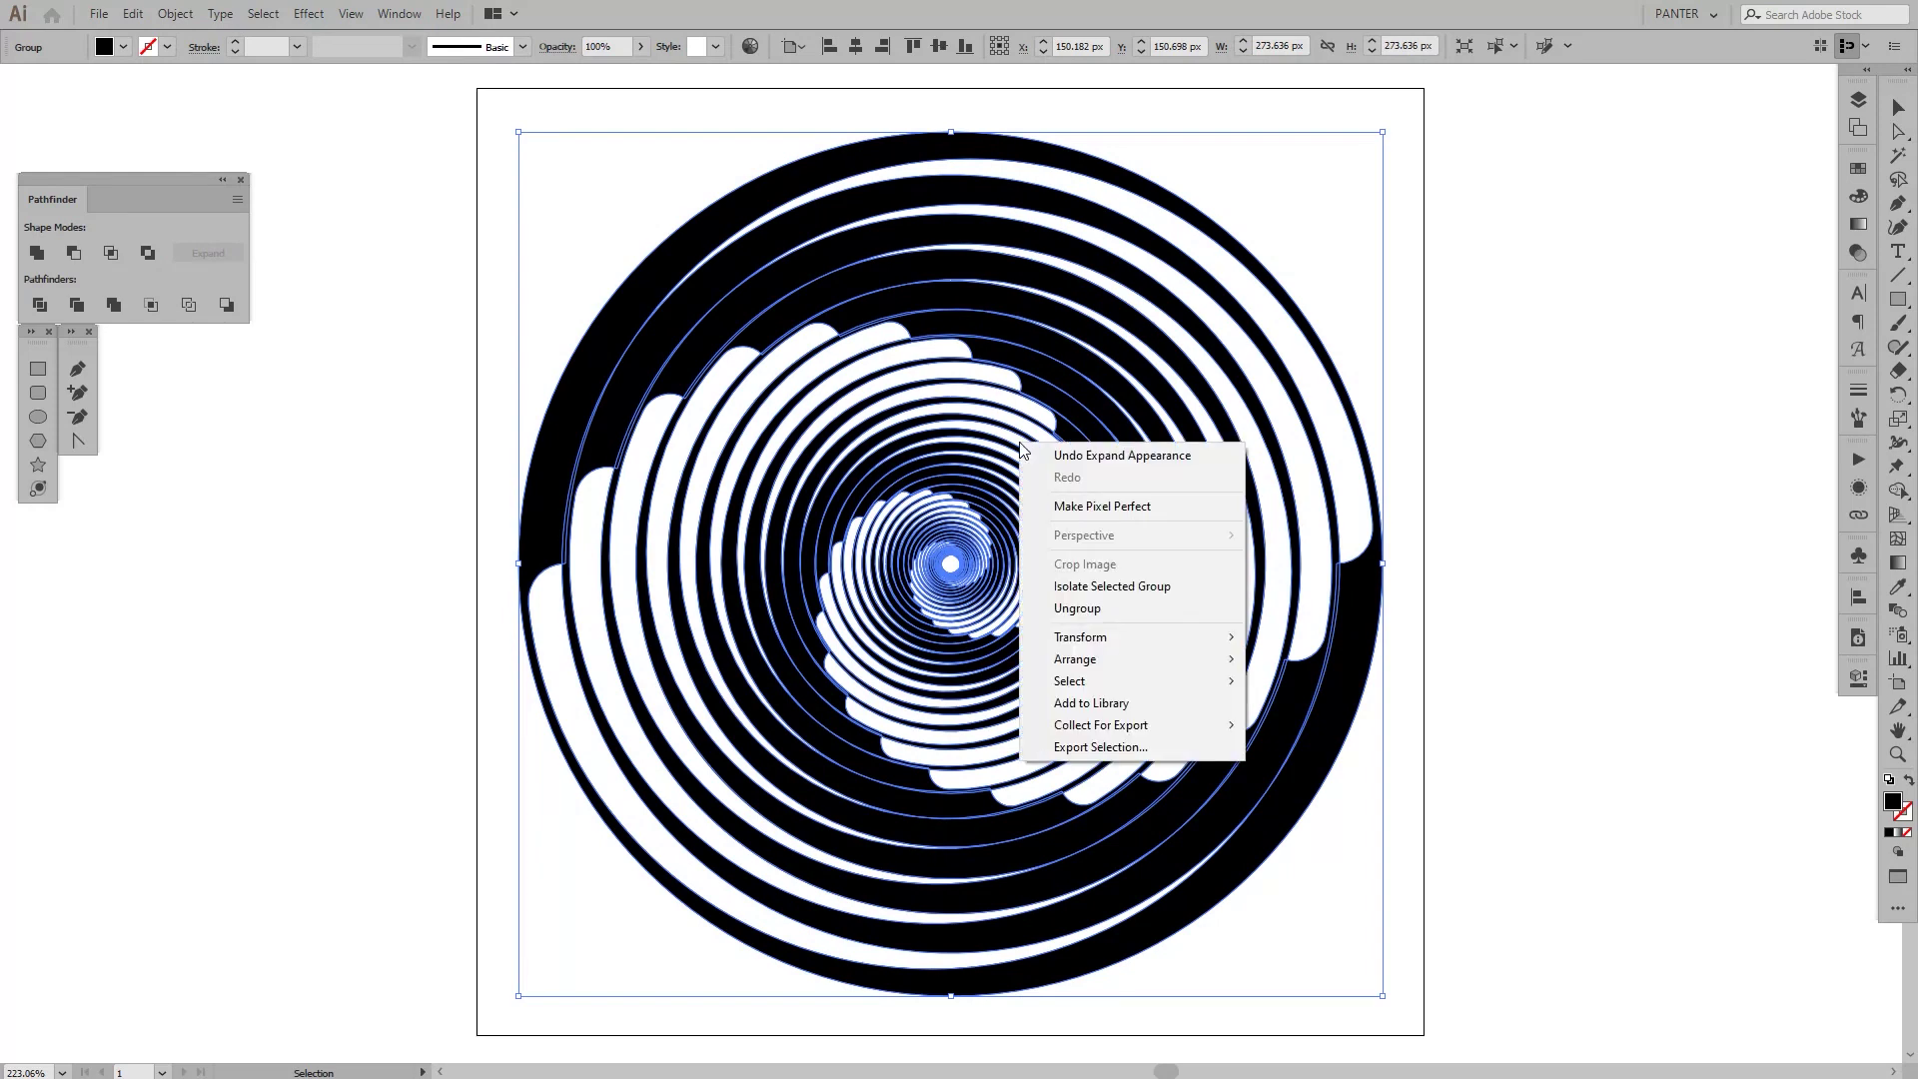
left_click(1114, 602)
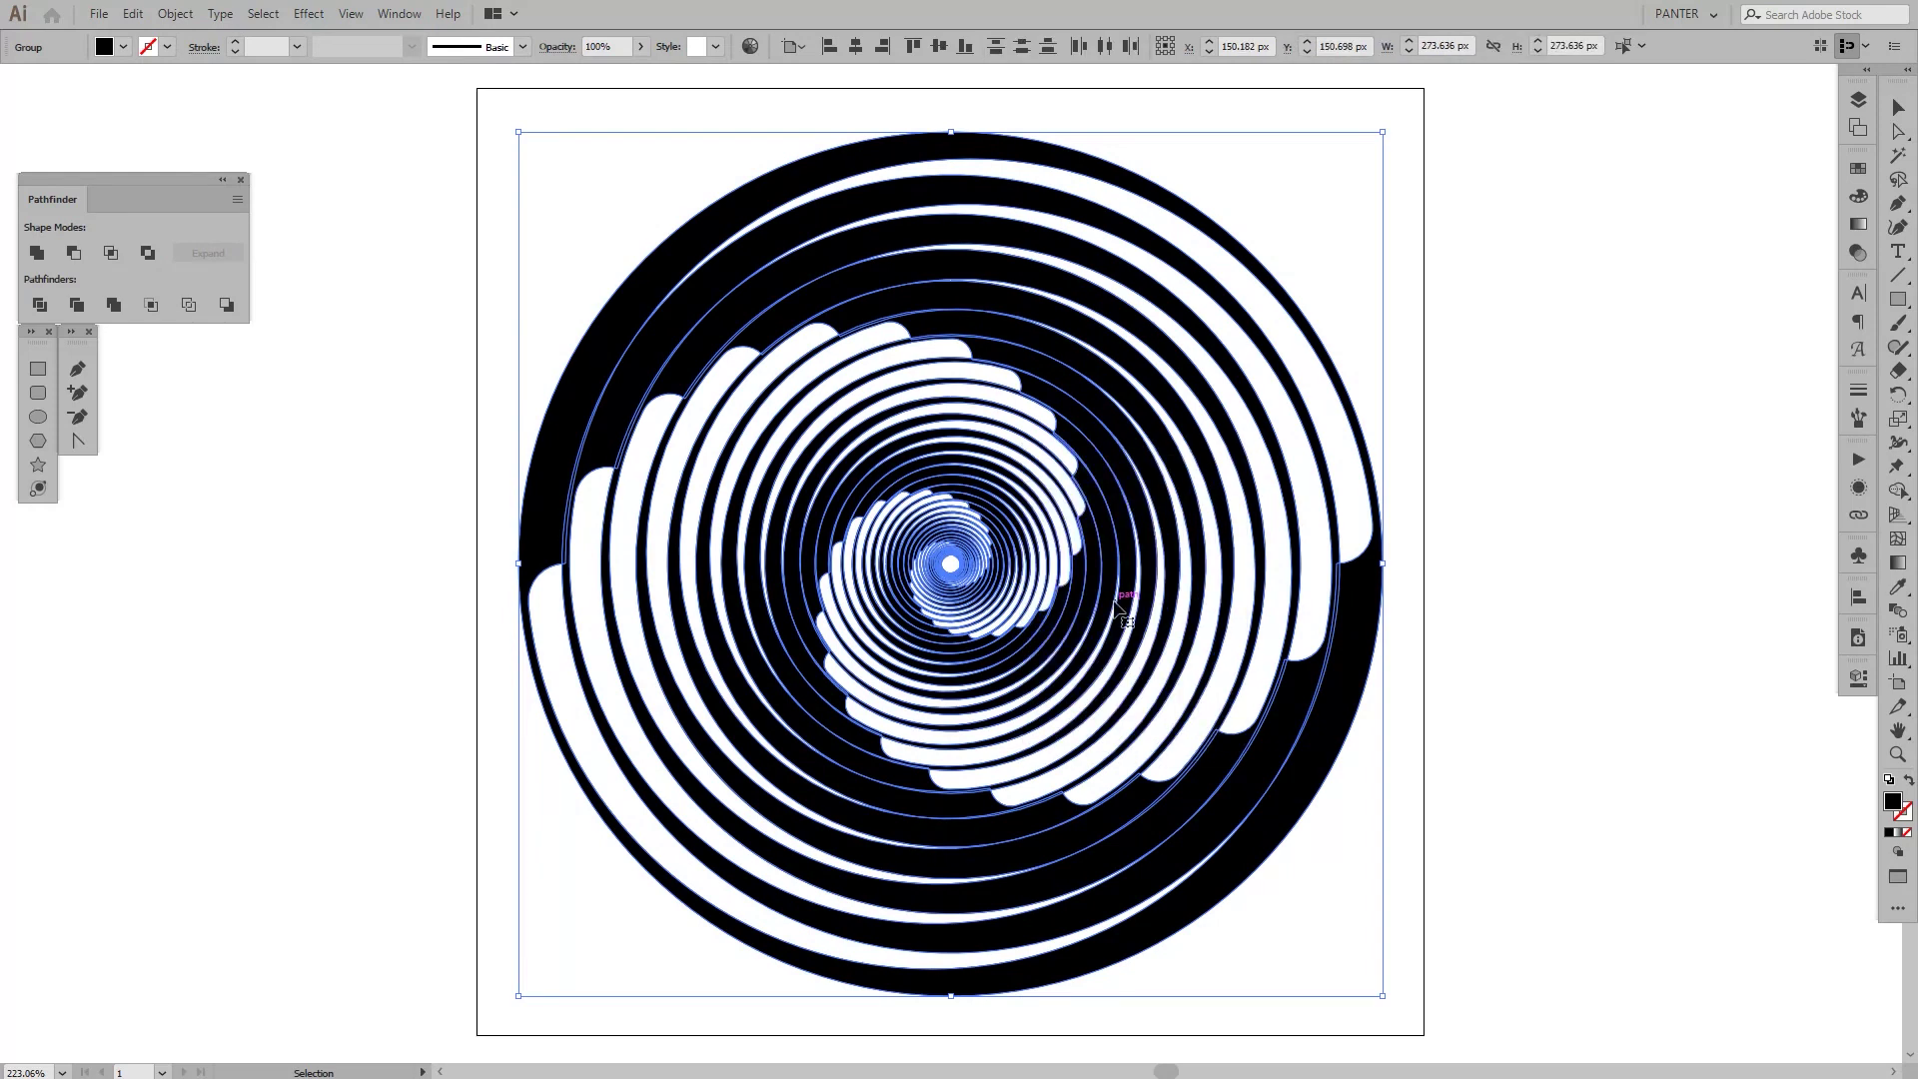
left_click(1465, 633)
Select several rings of the spiral one by one to check whether each is a separate group.
left_click(1365, 625)
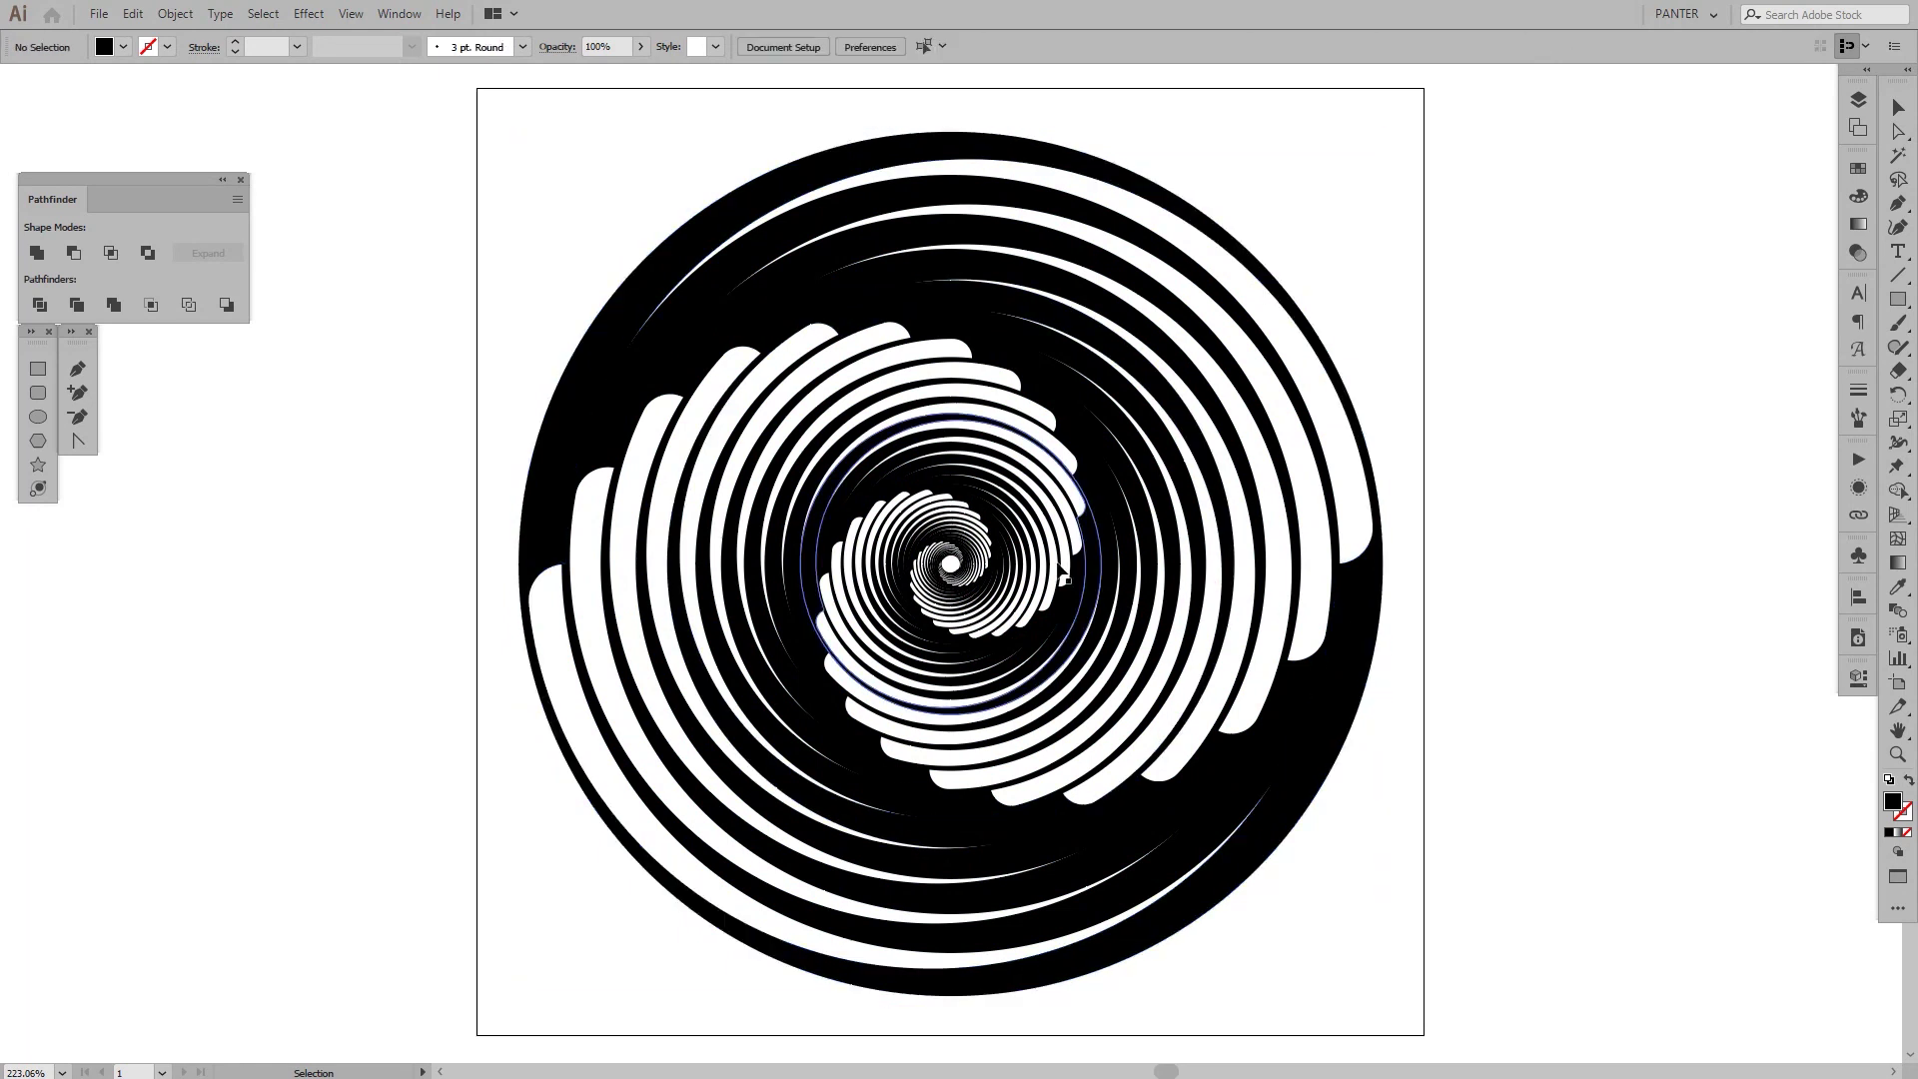
left_click(1127, 598)
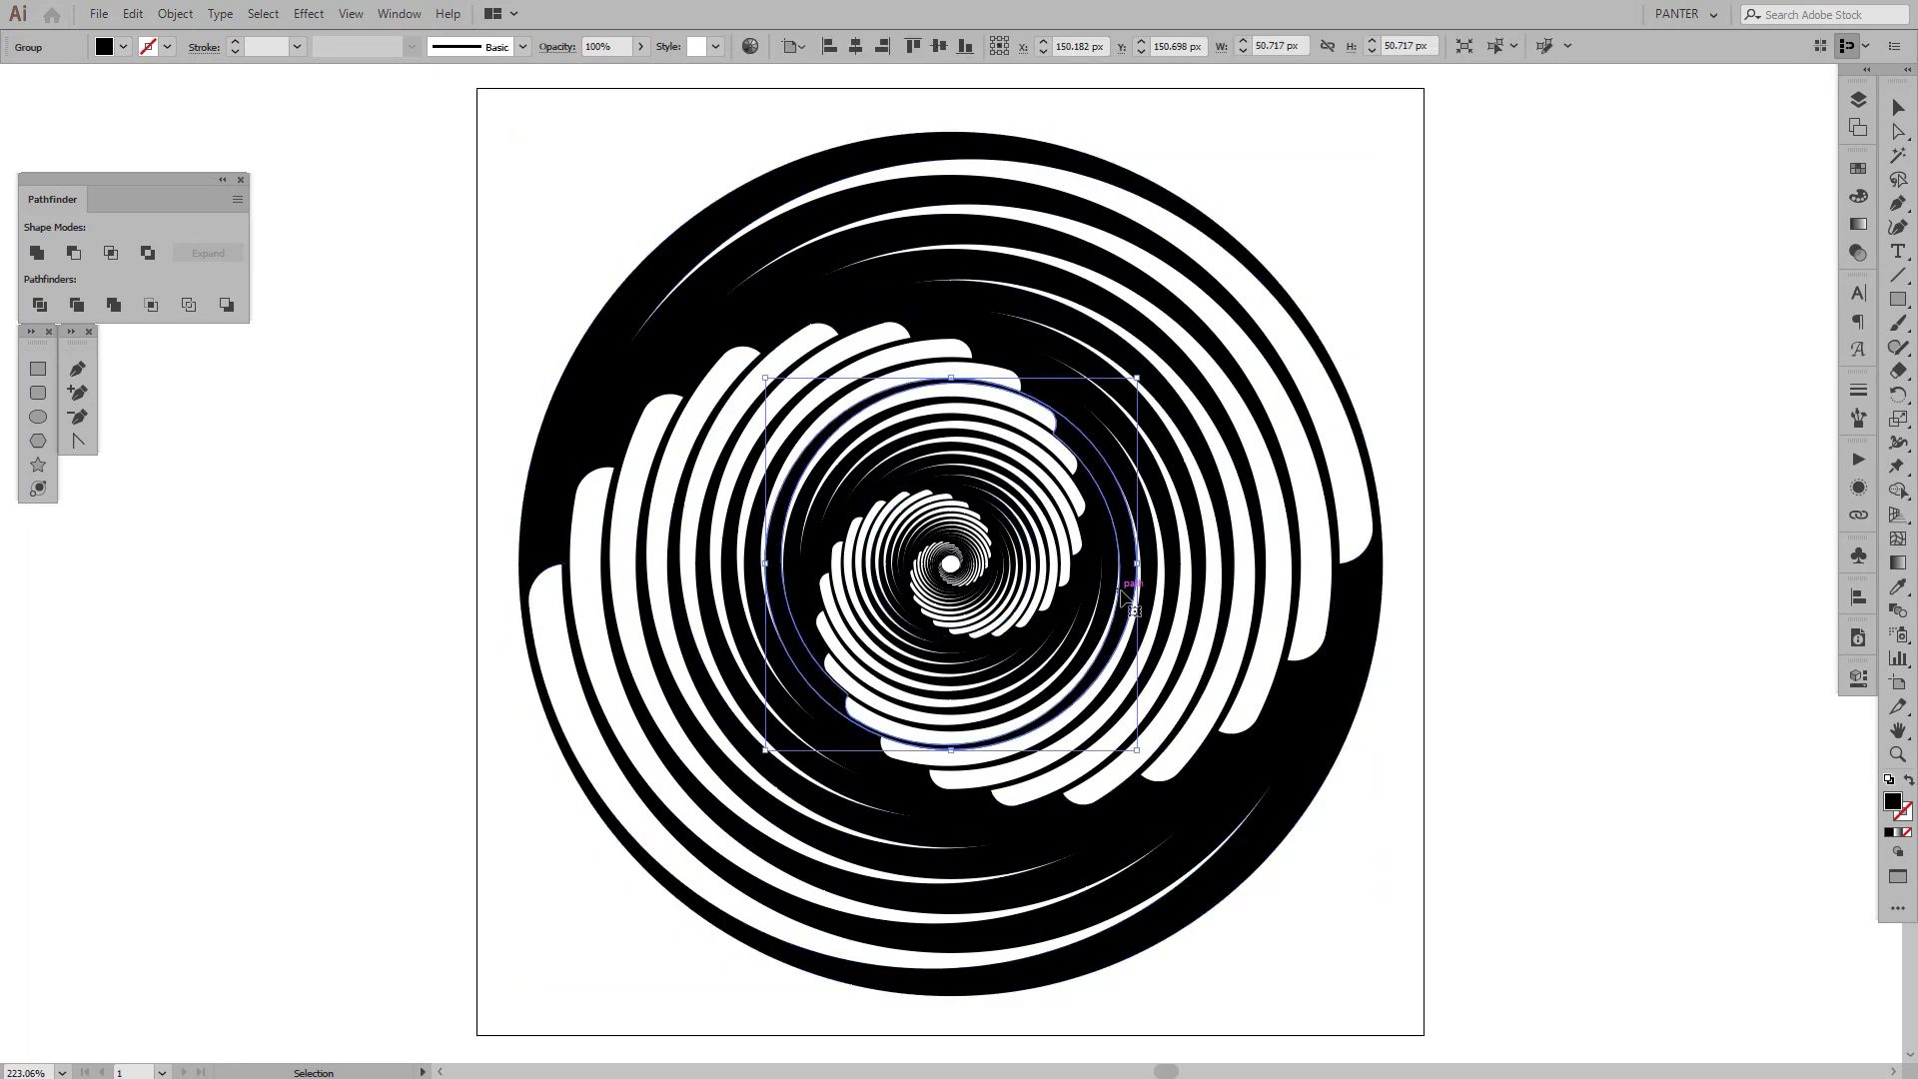
left_click(1626, 358)
left_click(1343, 603)
left_click(1242, 737)
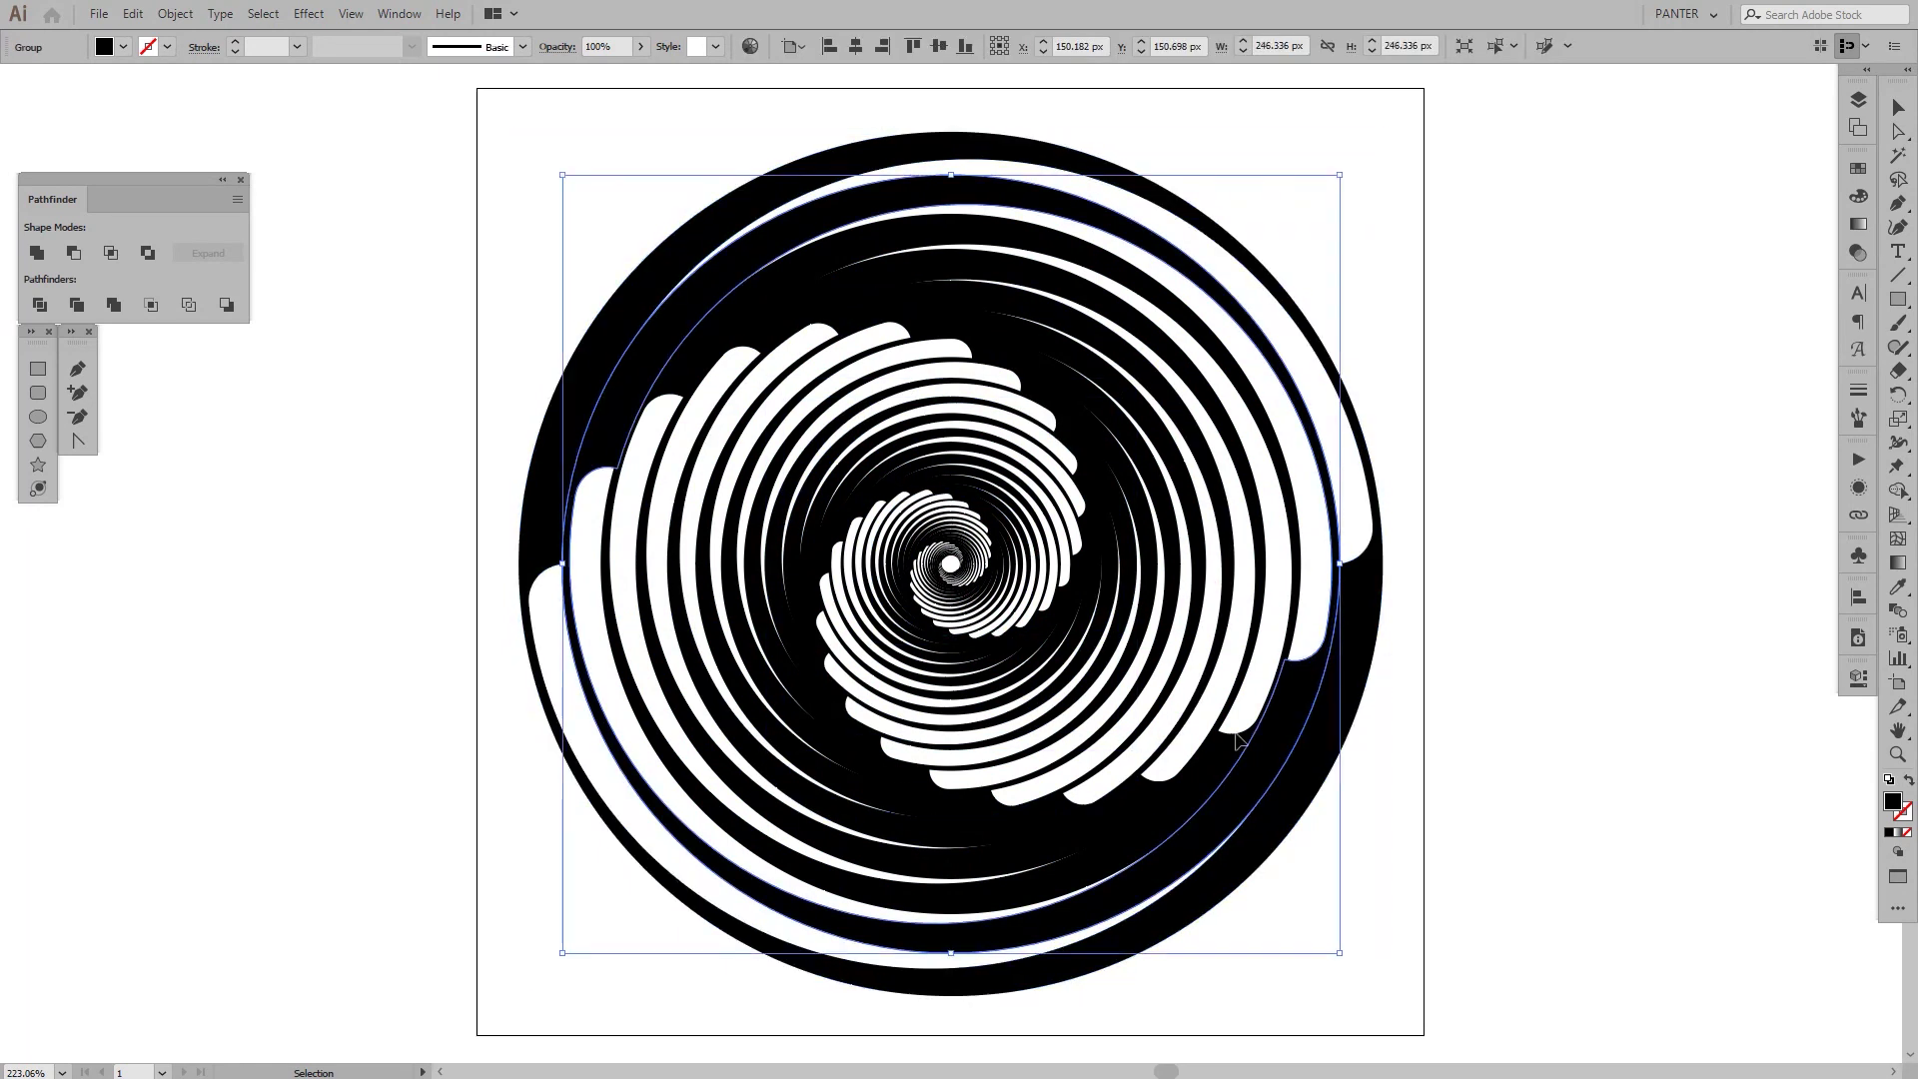
left_click(1220, 771)
left_click(1139, 804)
left_click(1067, 816)
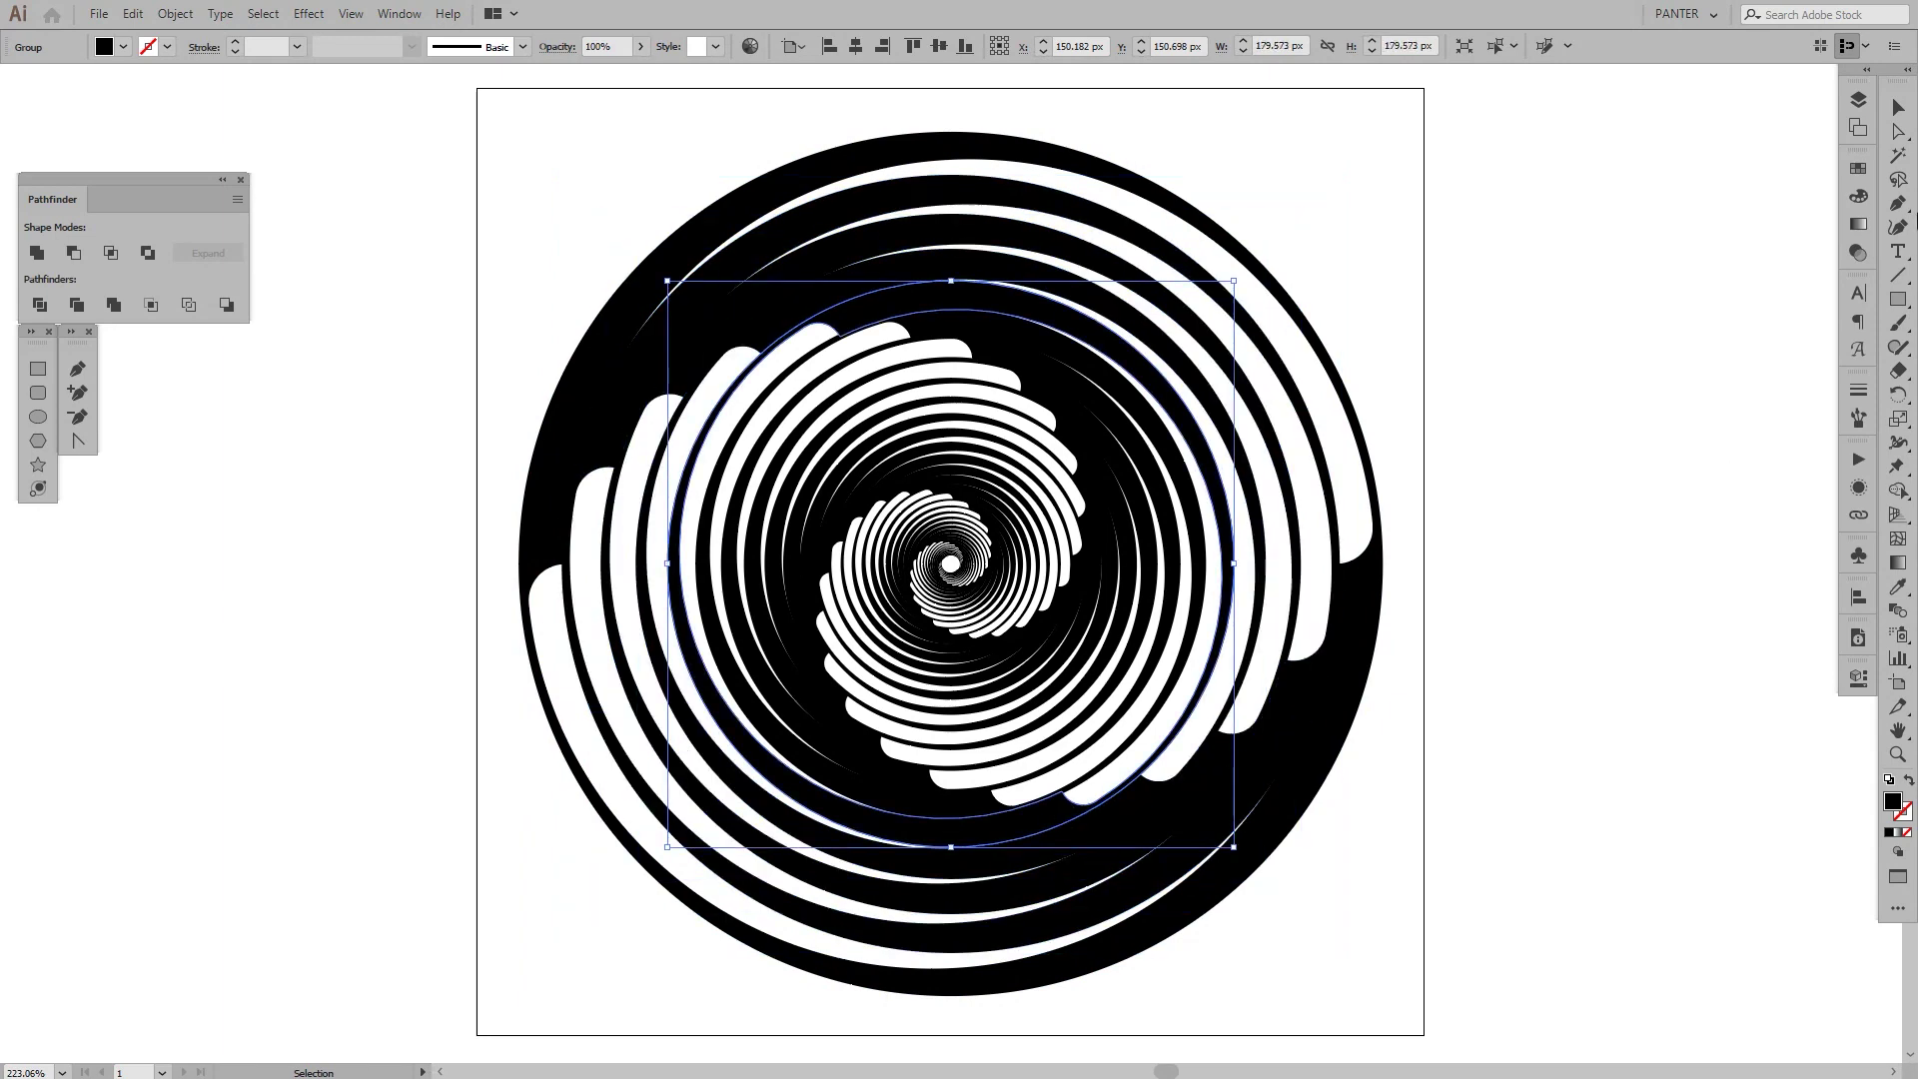
Show the layers, expand Layer 1 and highlight all of its ring groups.
left_click(1858, 100)
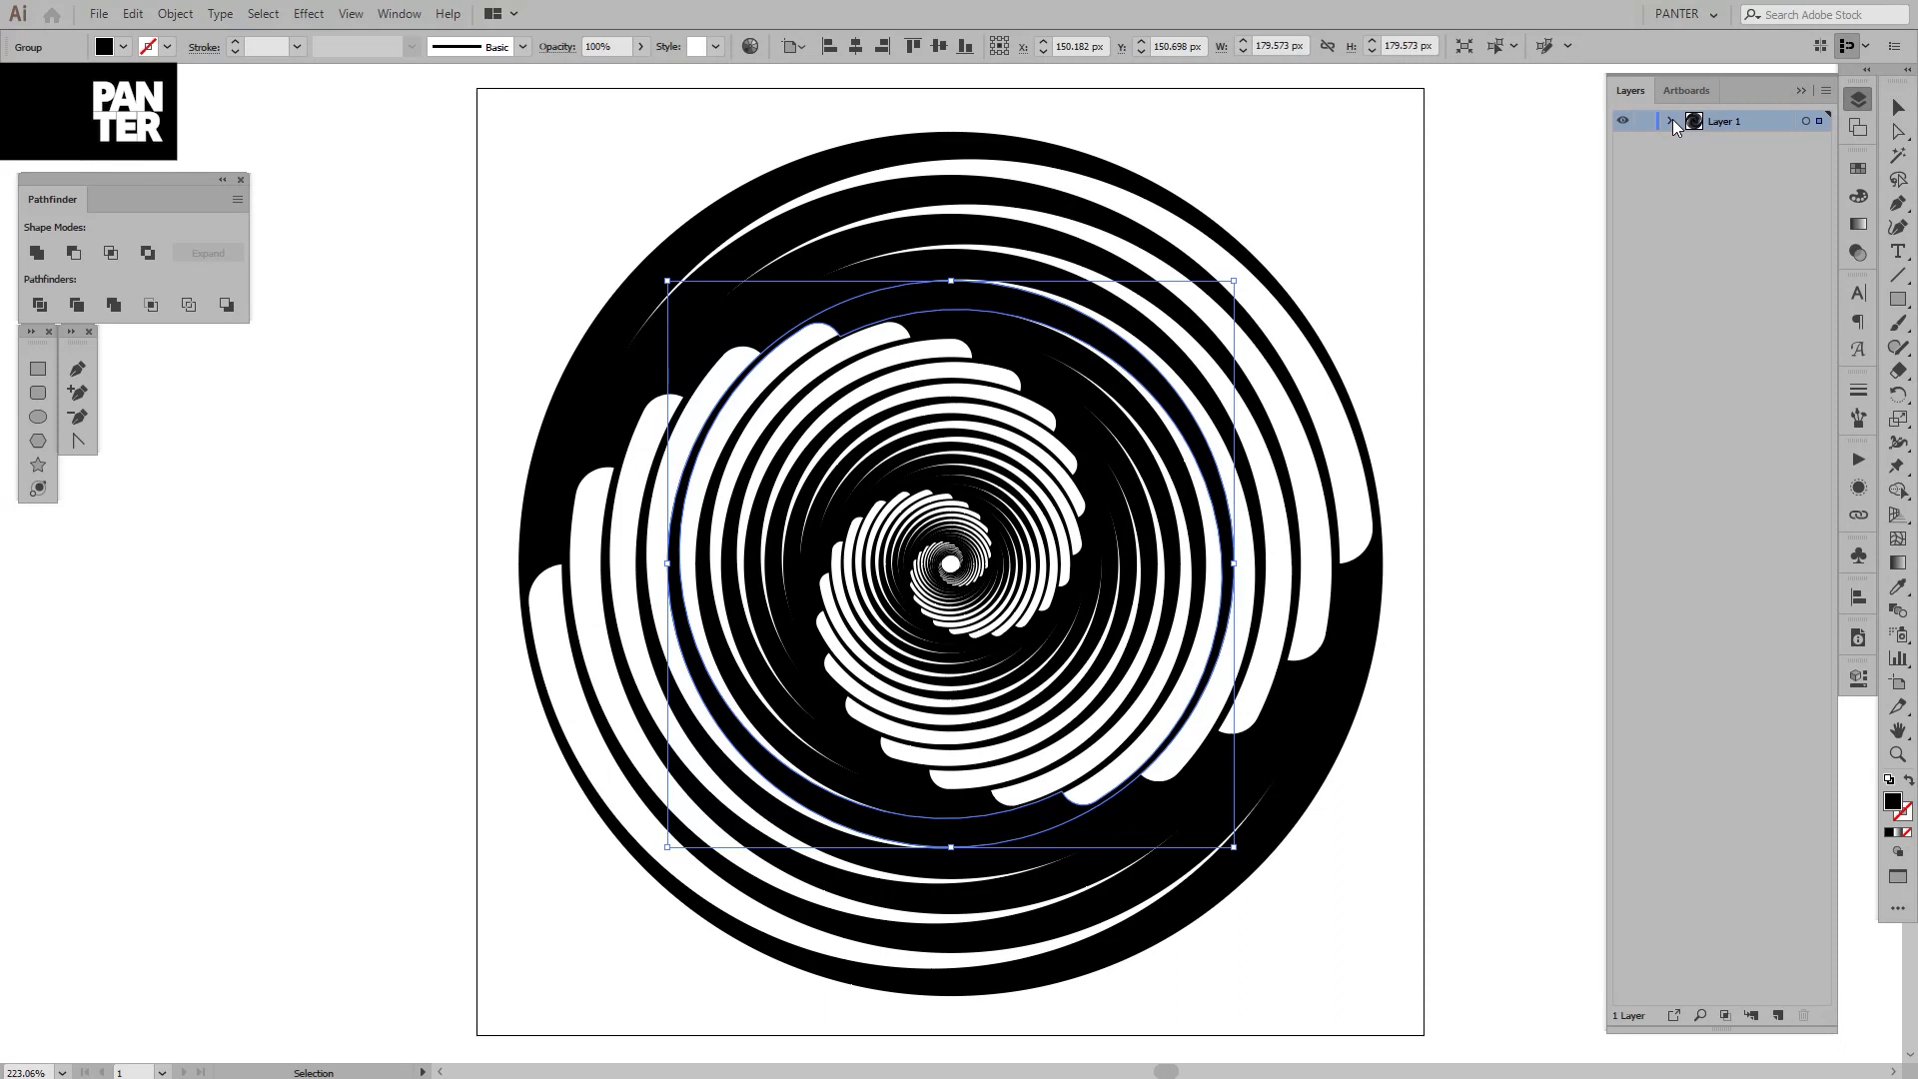
left_click(1671, 121)
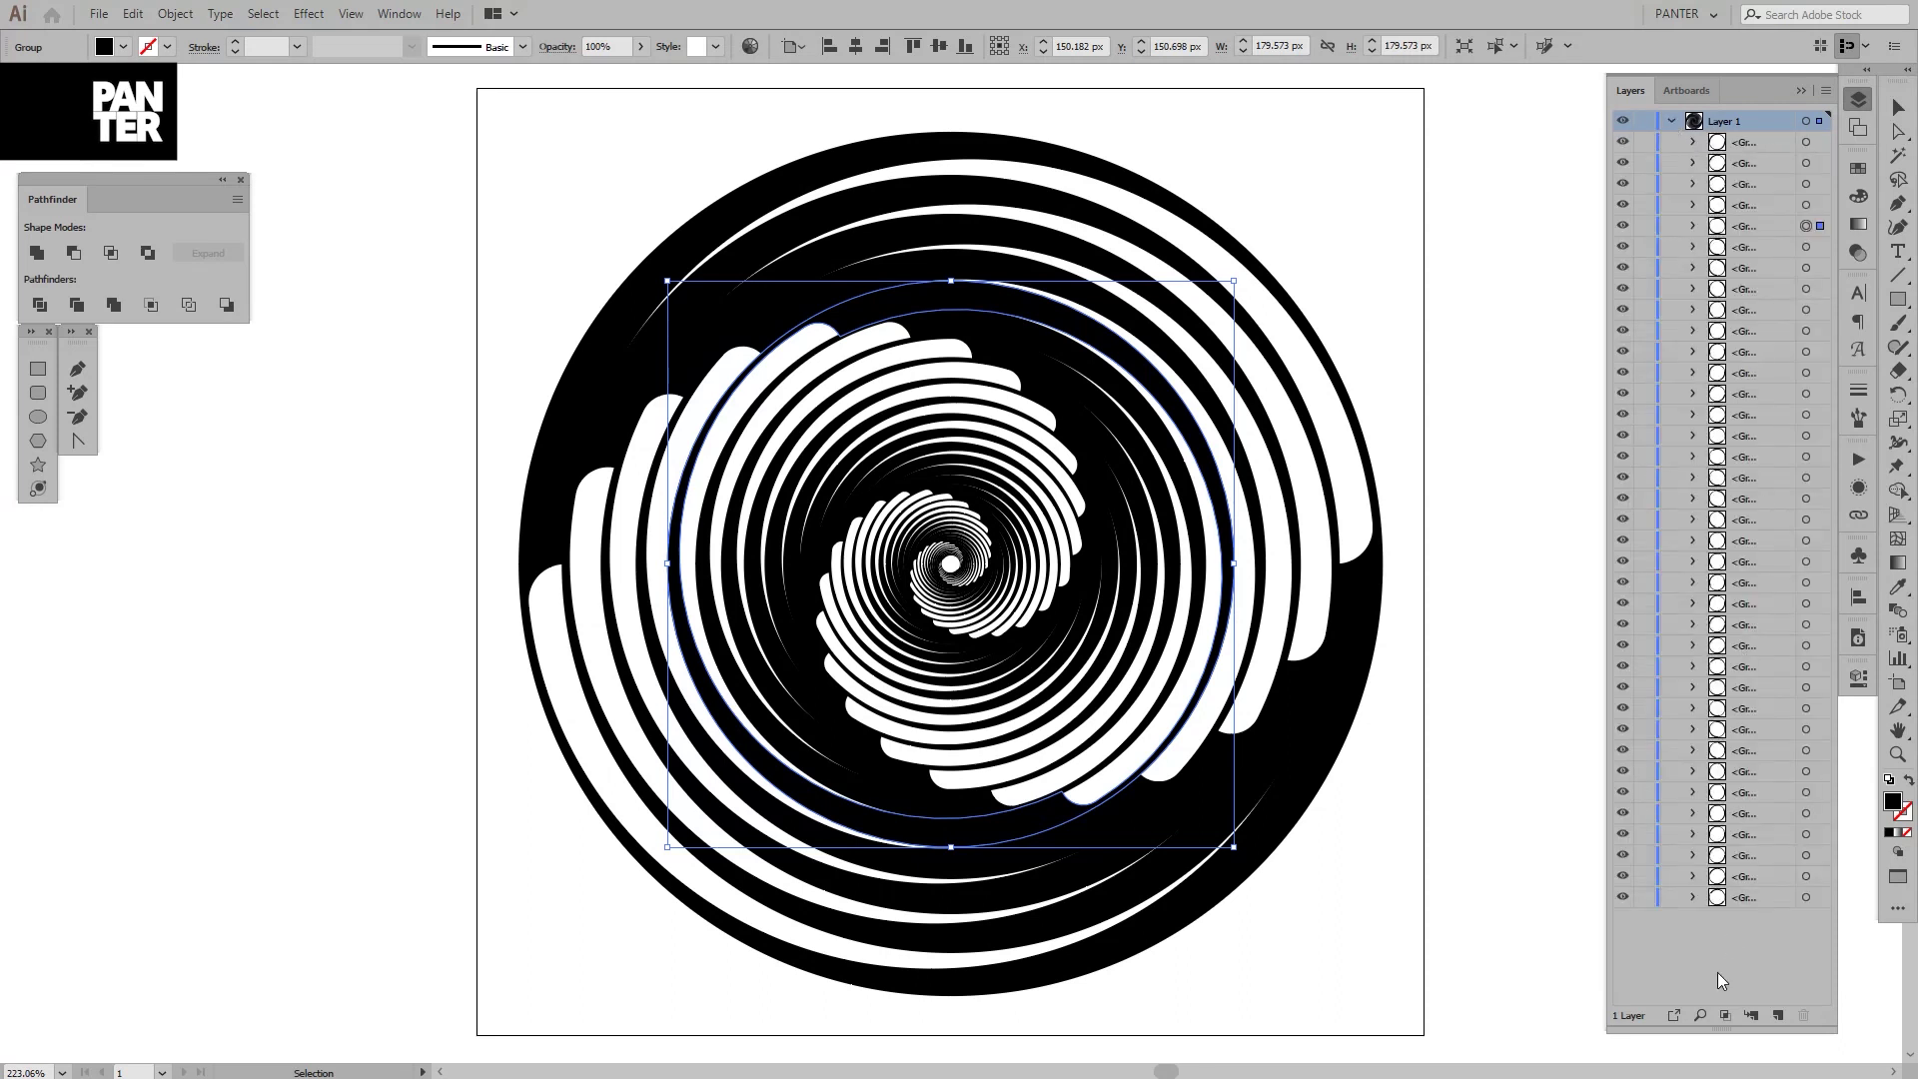
left_click_drag(1723, 967, 1752, 136)
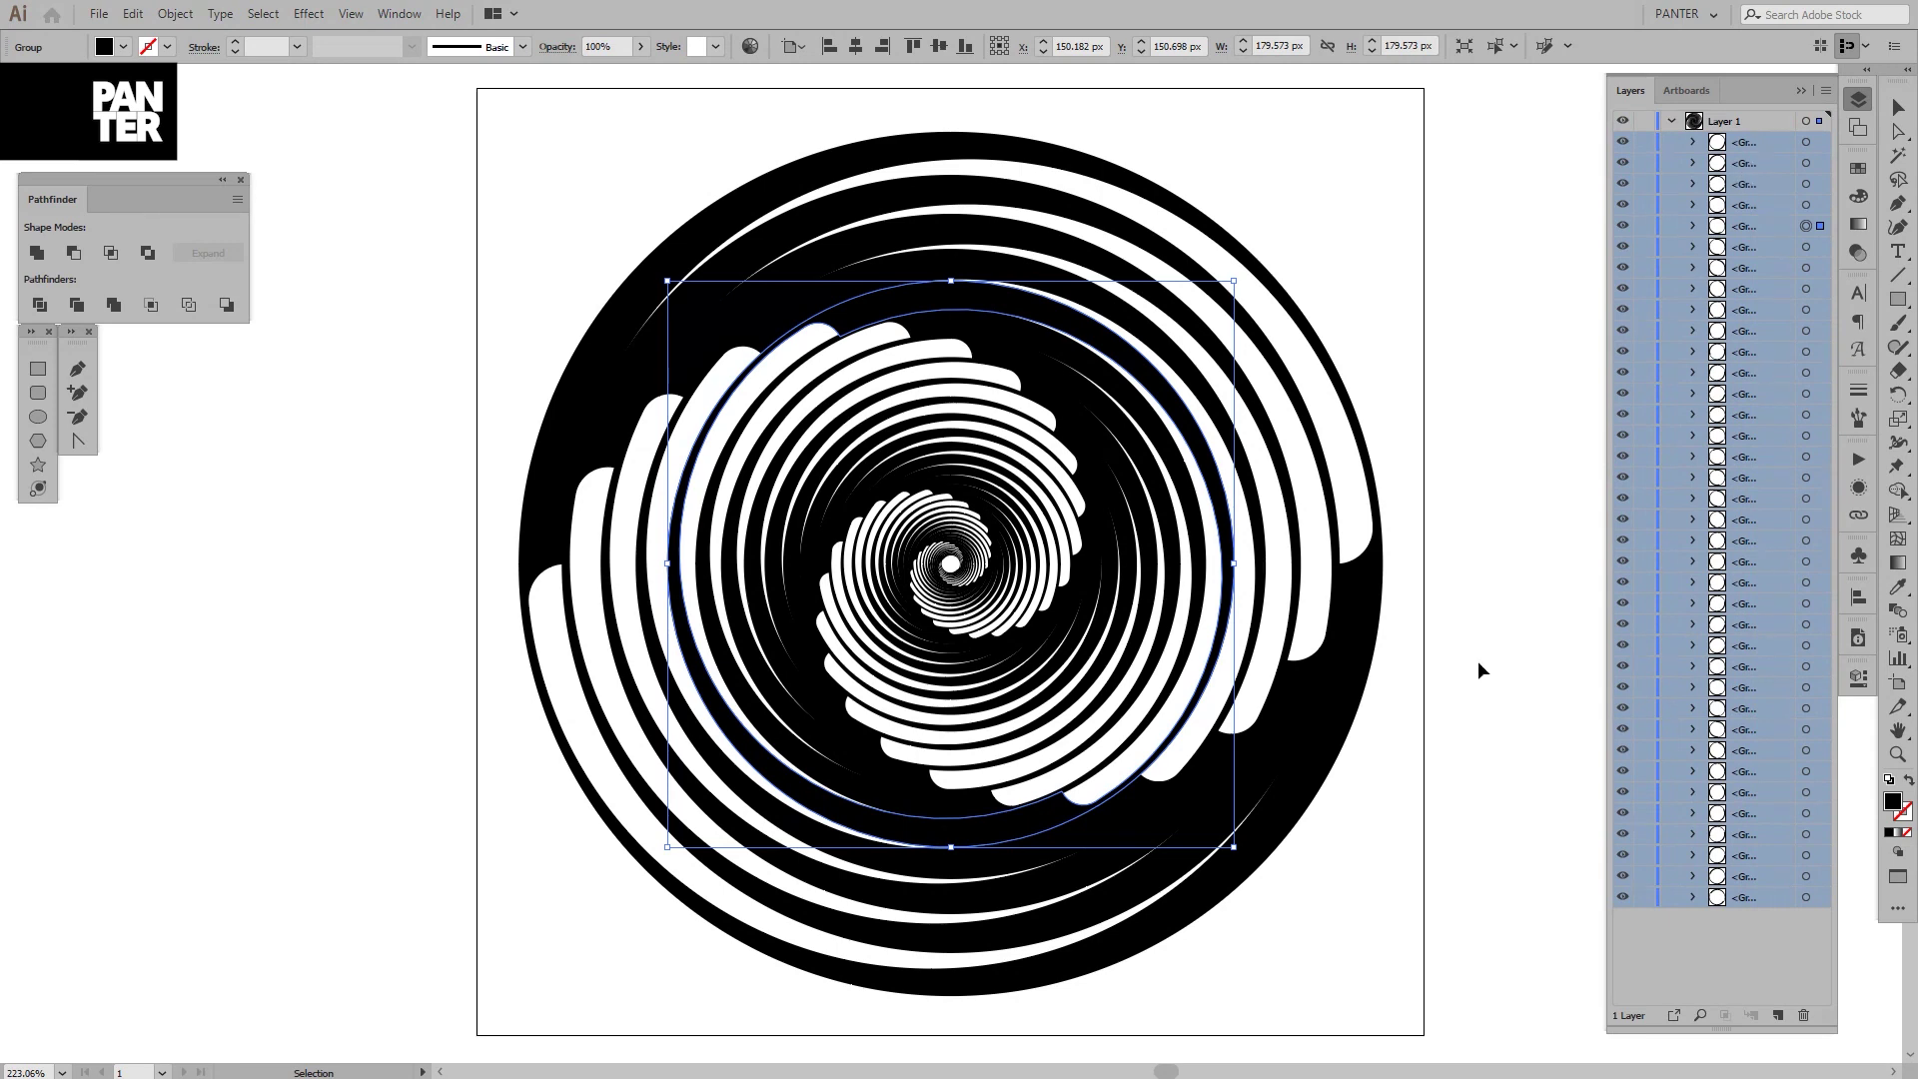
Select the outer rings one at a time and compare them with their entries under Layer 1.
left_click(1379, 632)
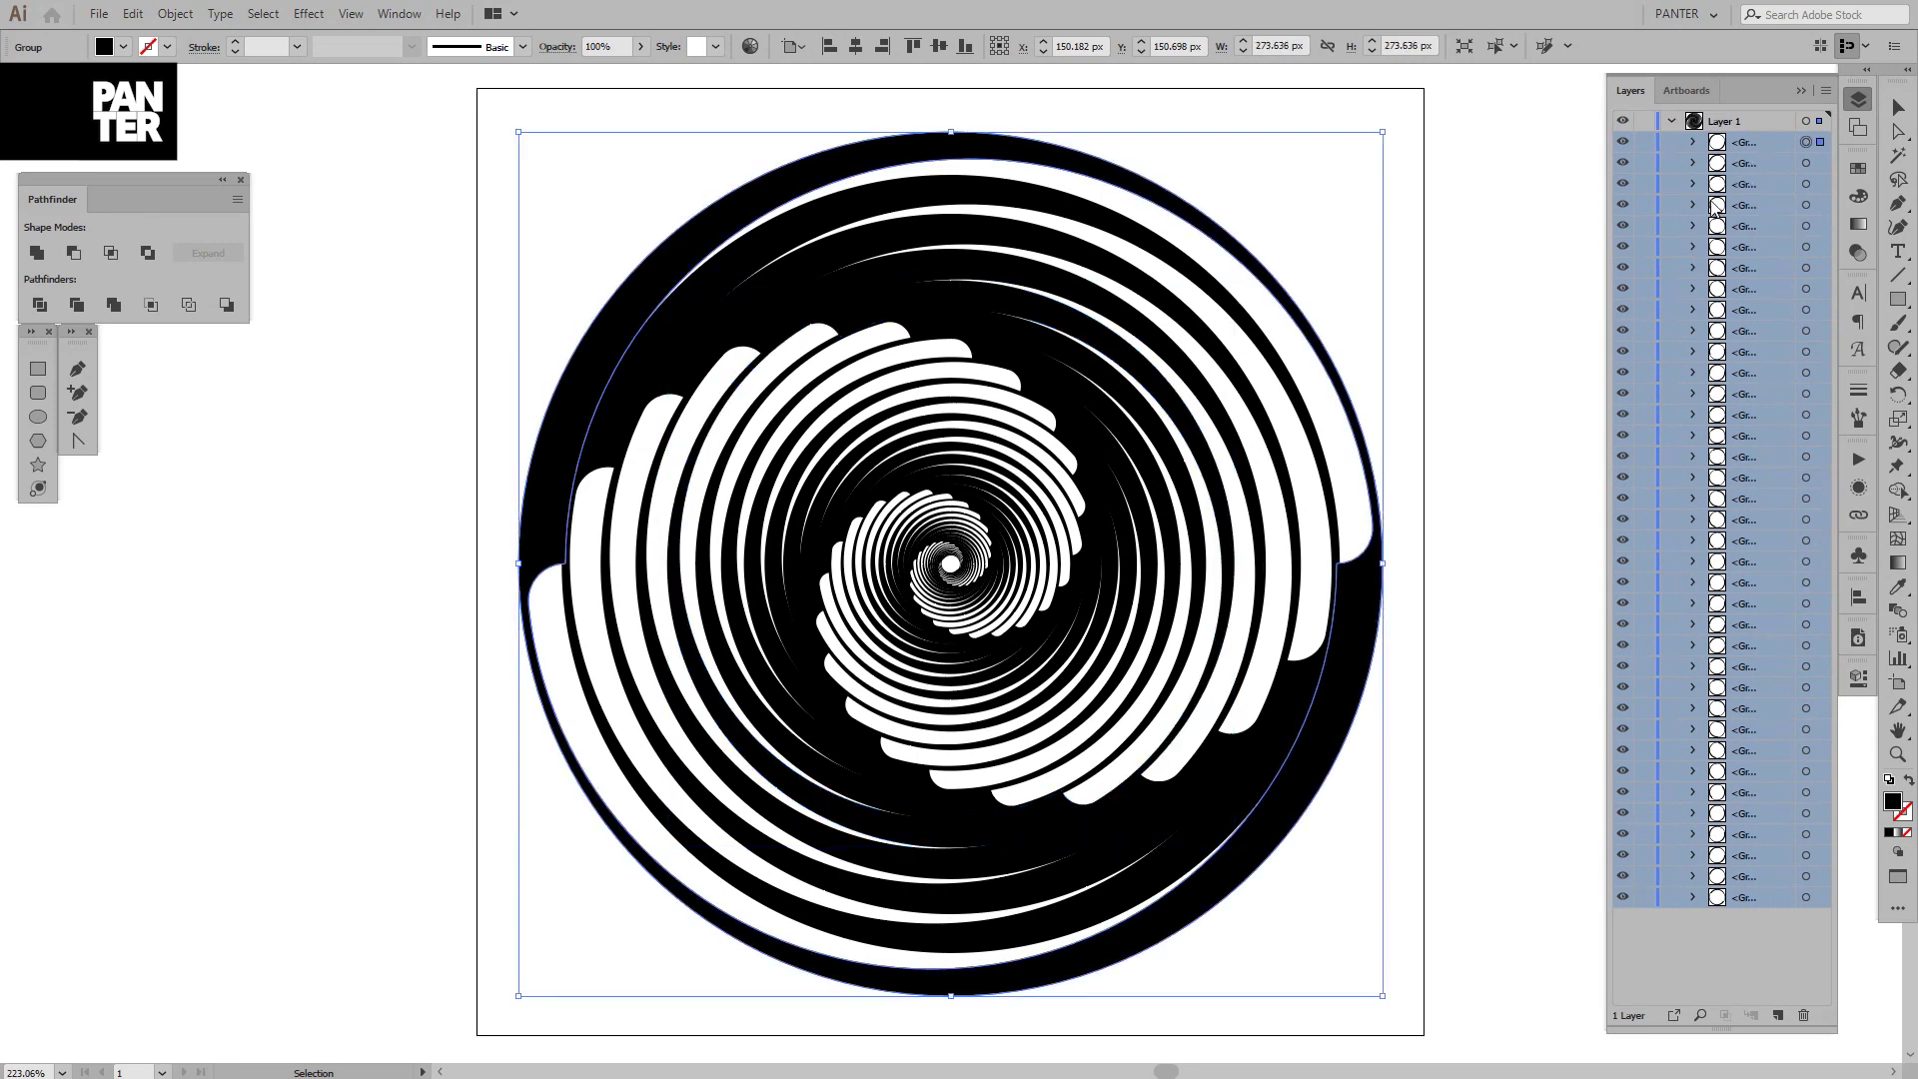
left_click(1299, 699)
left_click(1231, 741)
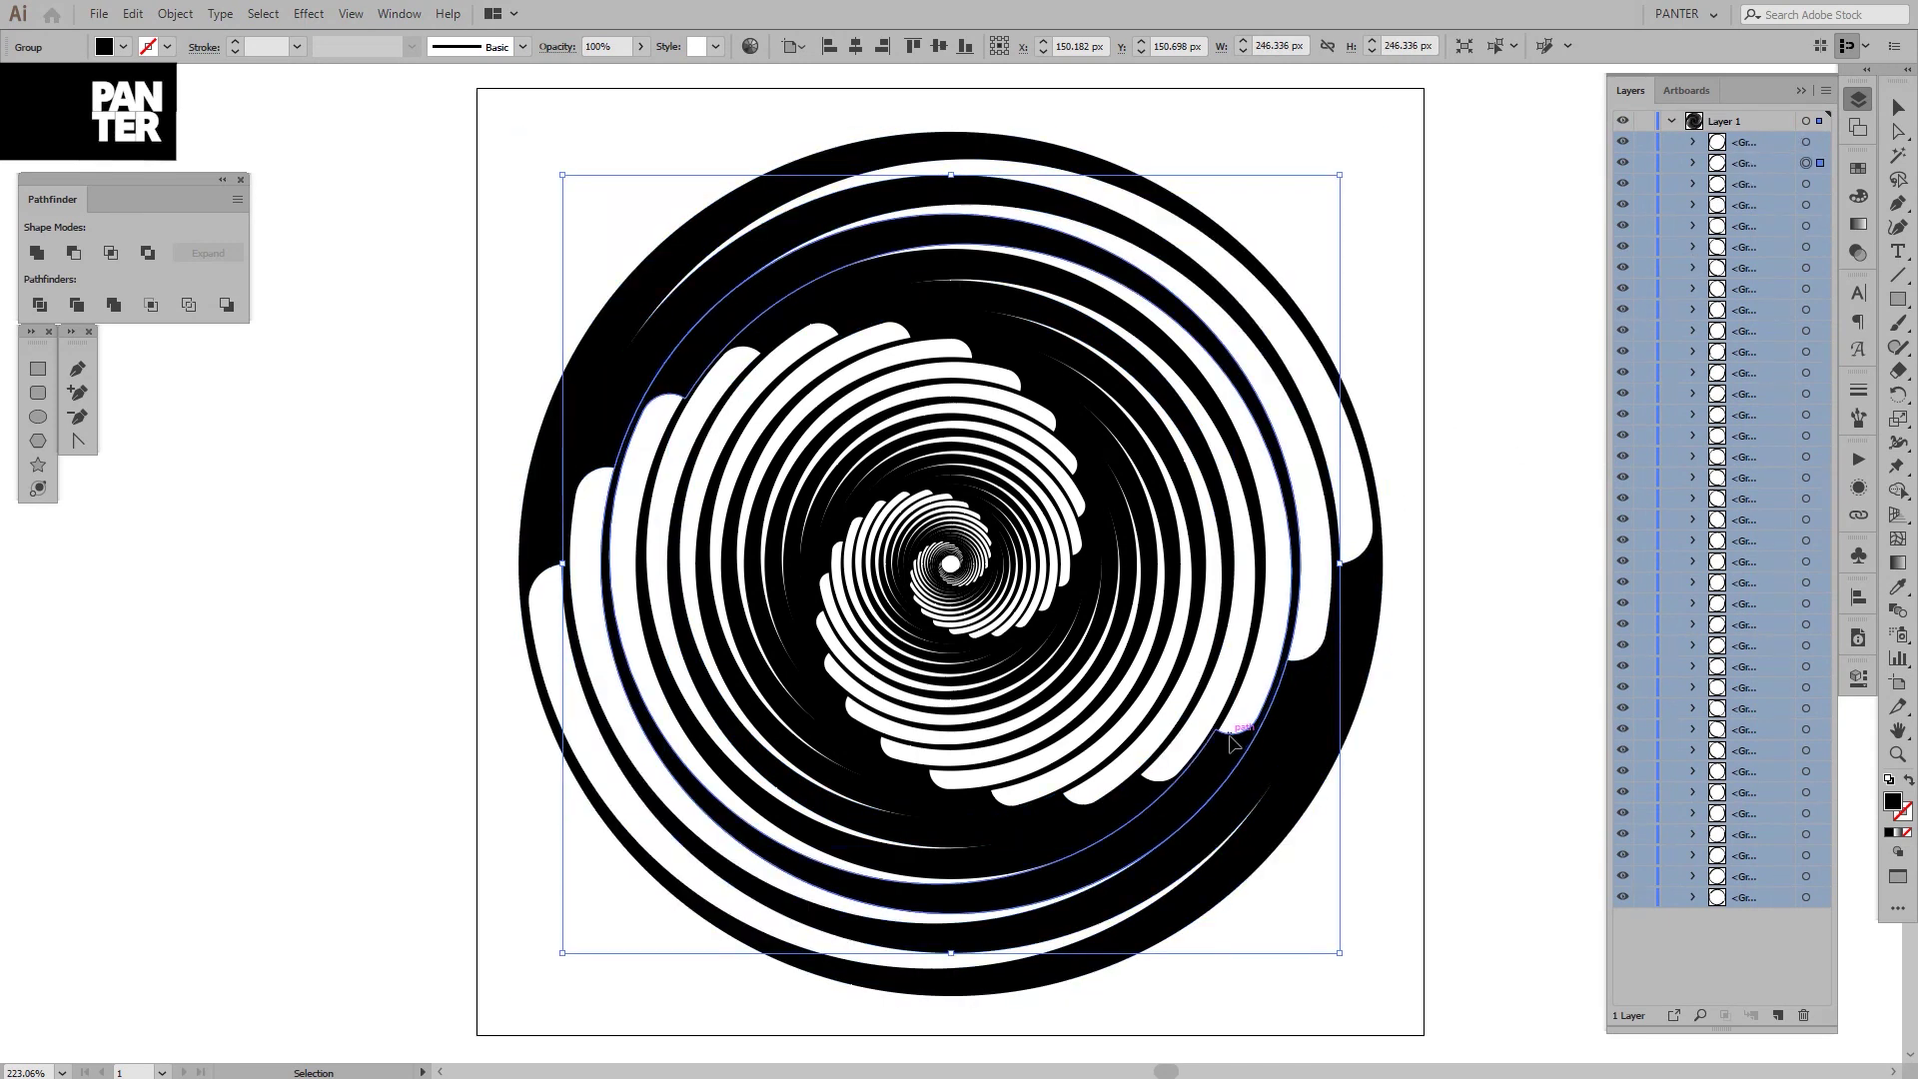
left_click(1165, 762)
left_click(1182, 797)
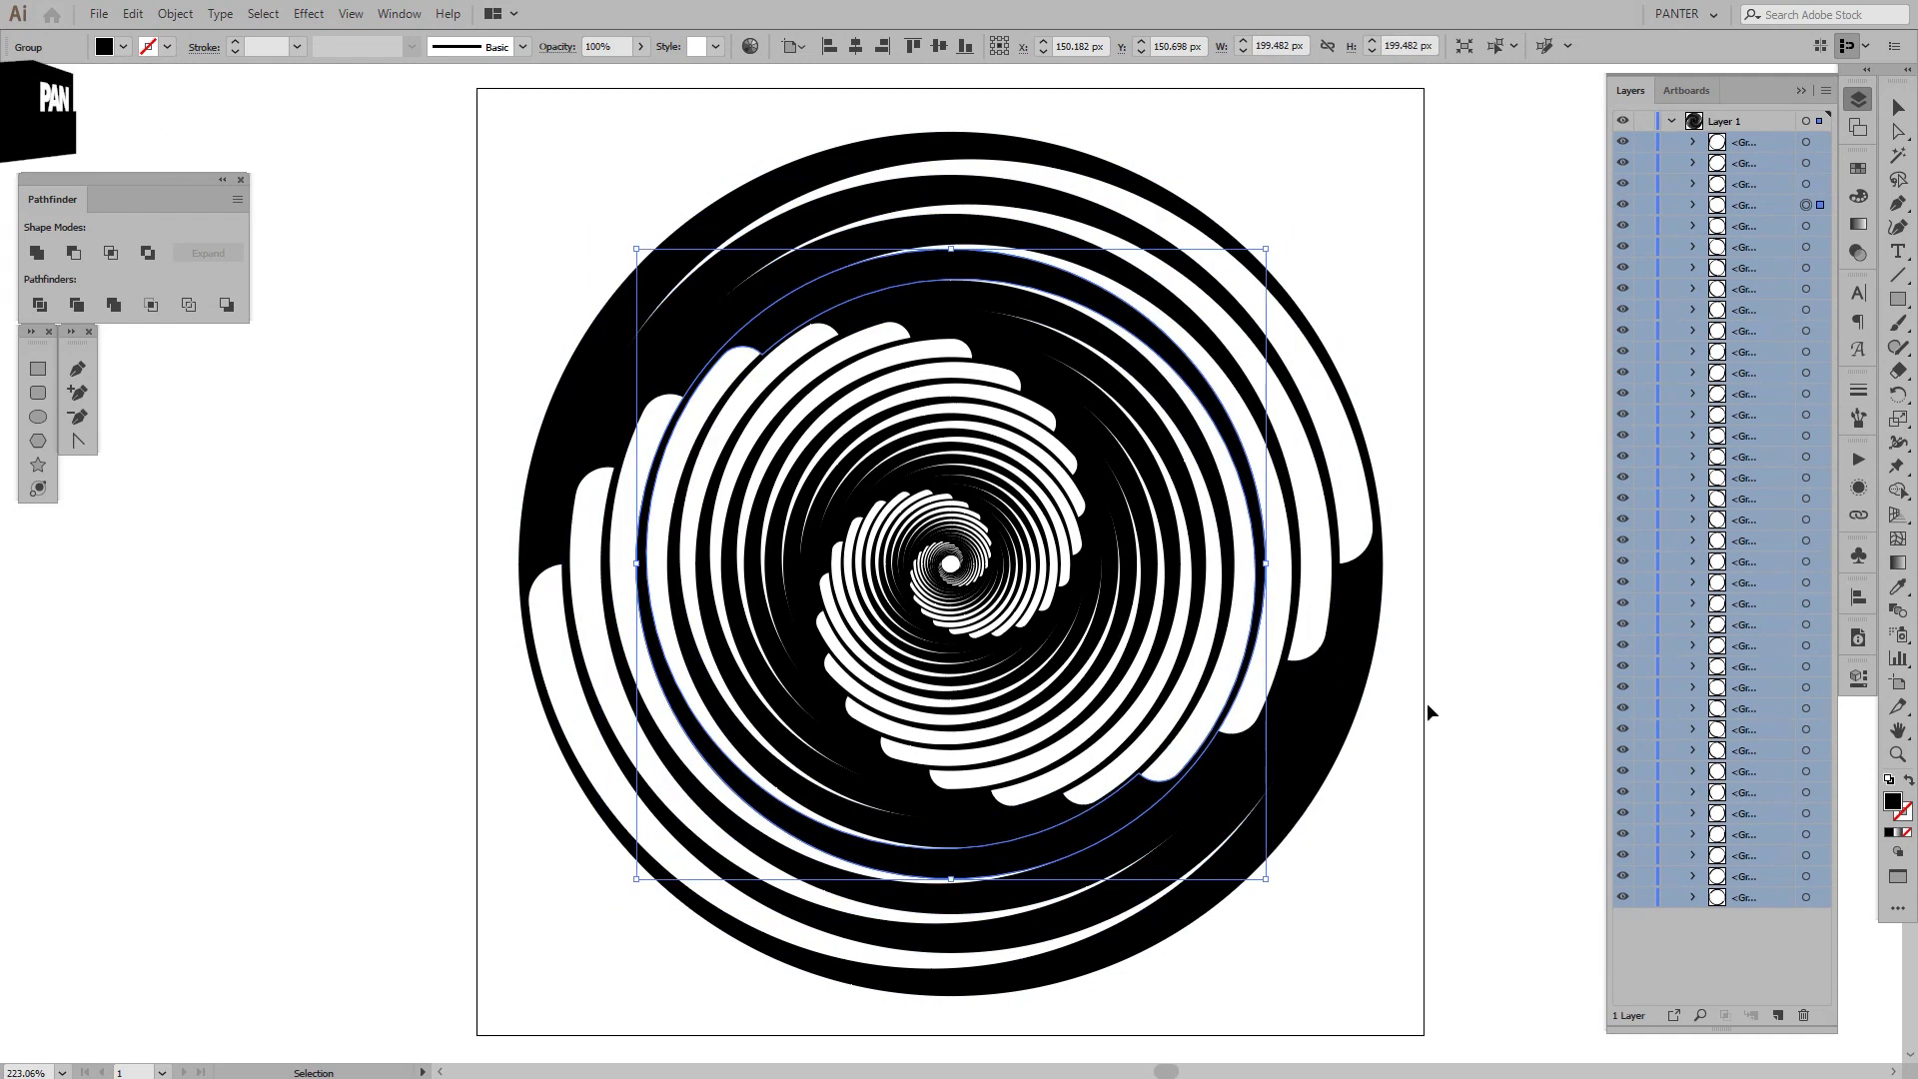
left_click(1673, 123)
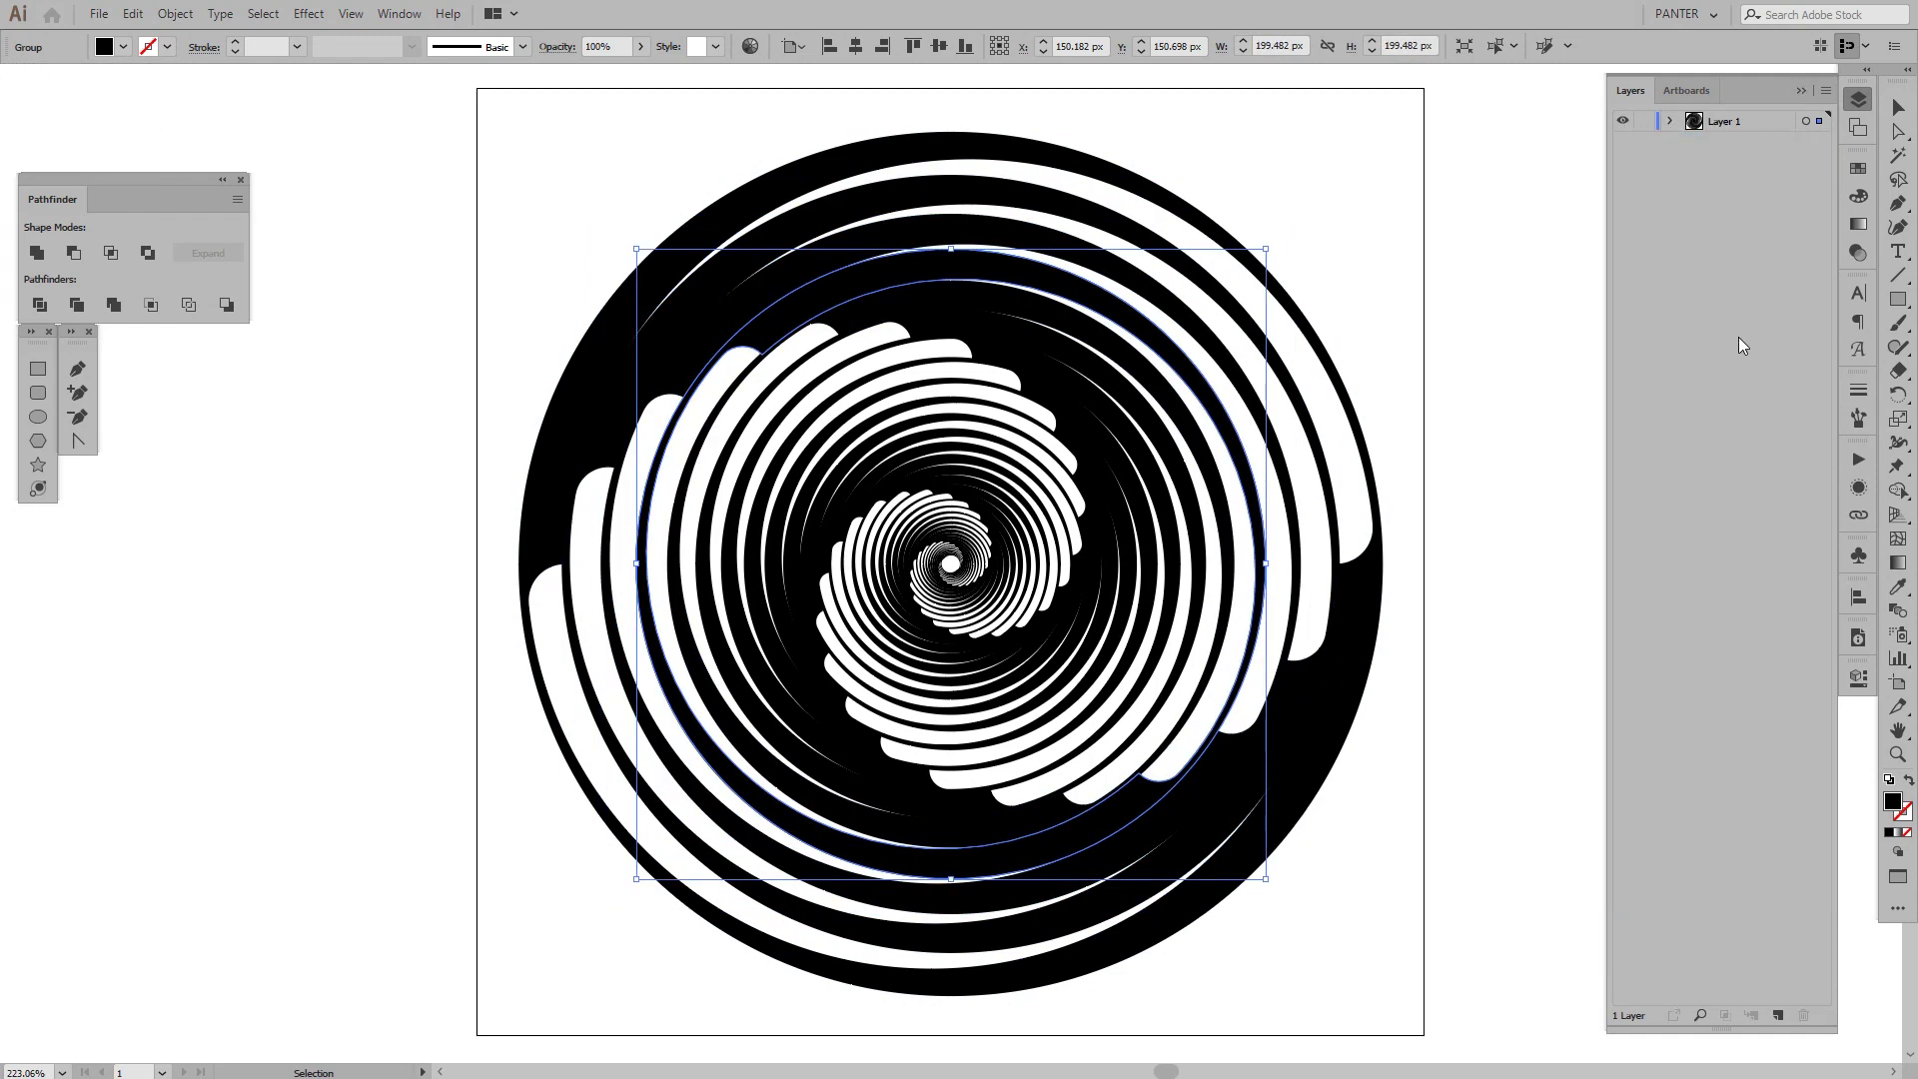
left_click(1671, 121)
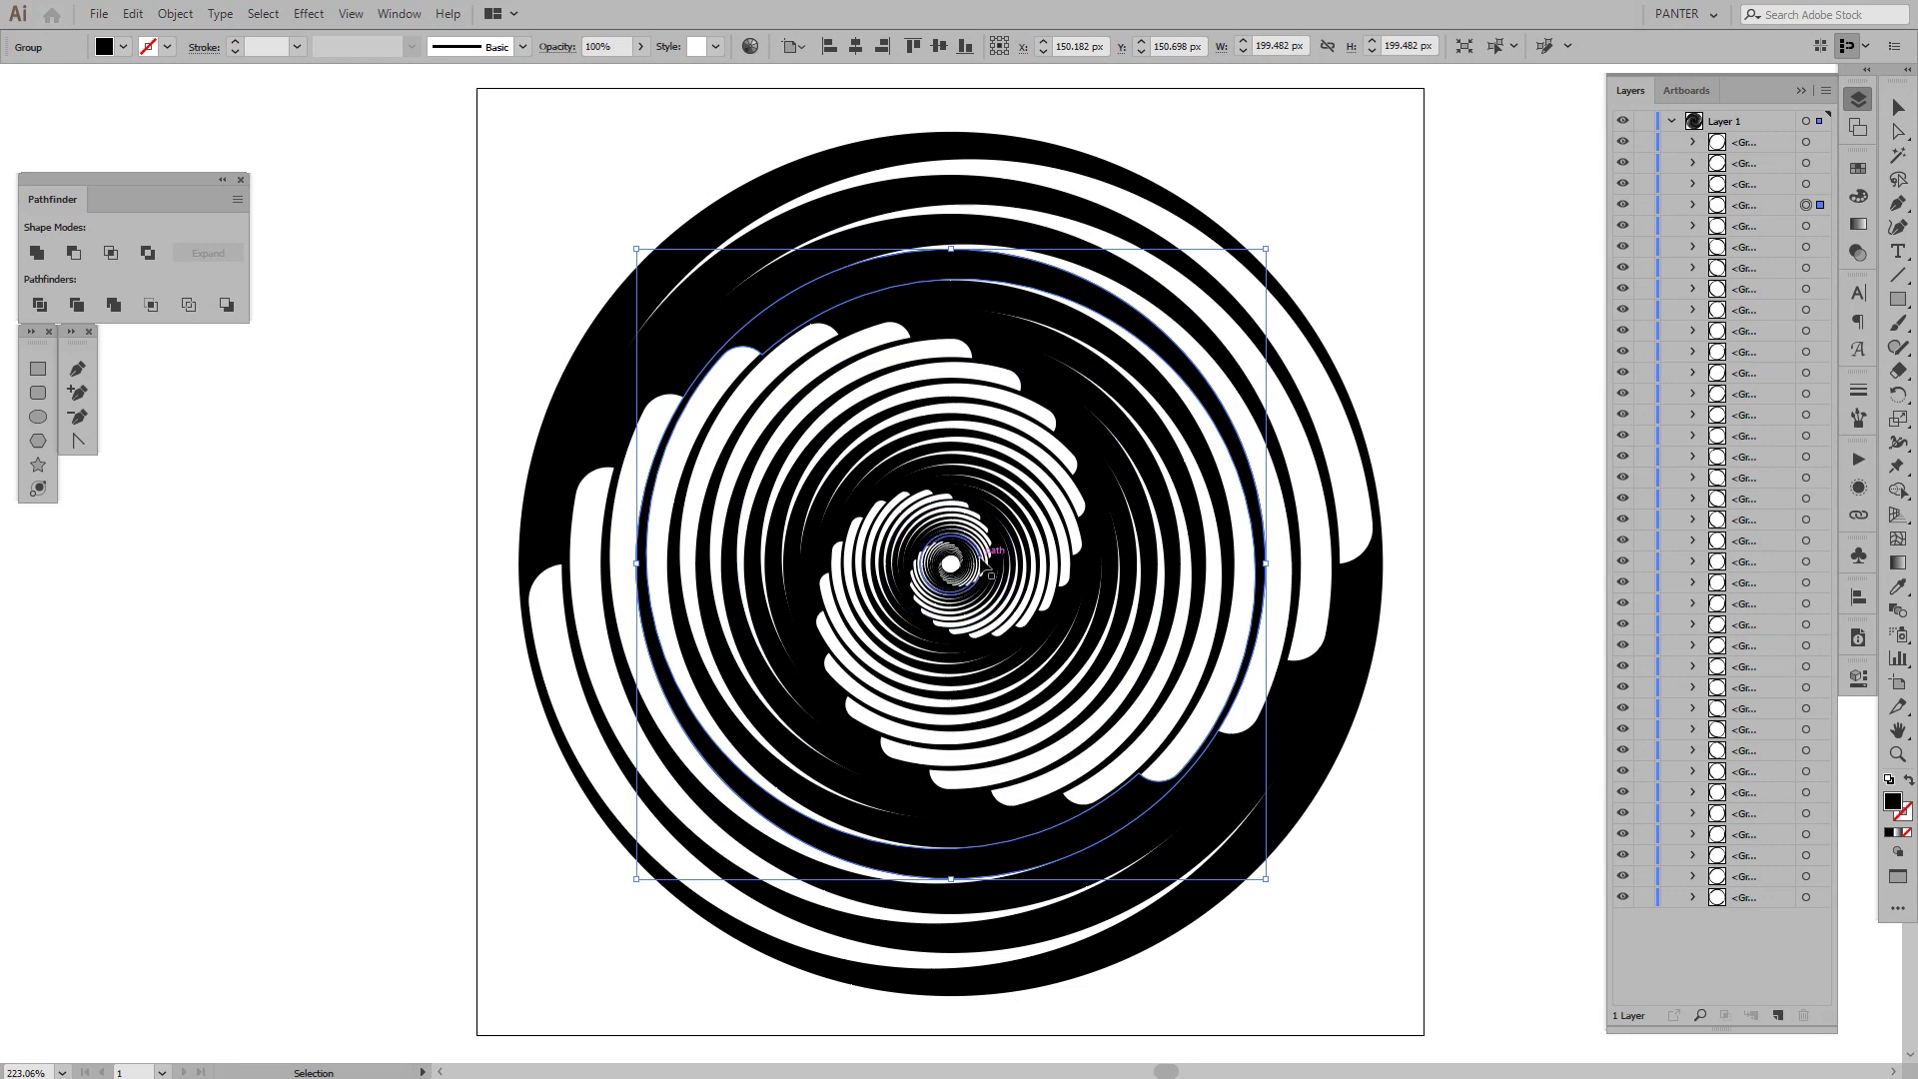
Delete the five innermost rings at the center of the spiral.
left_click(1455, 482)
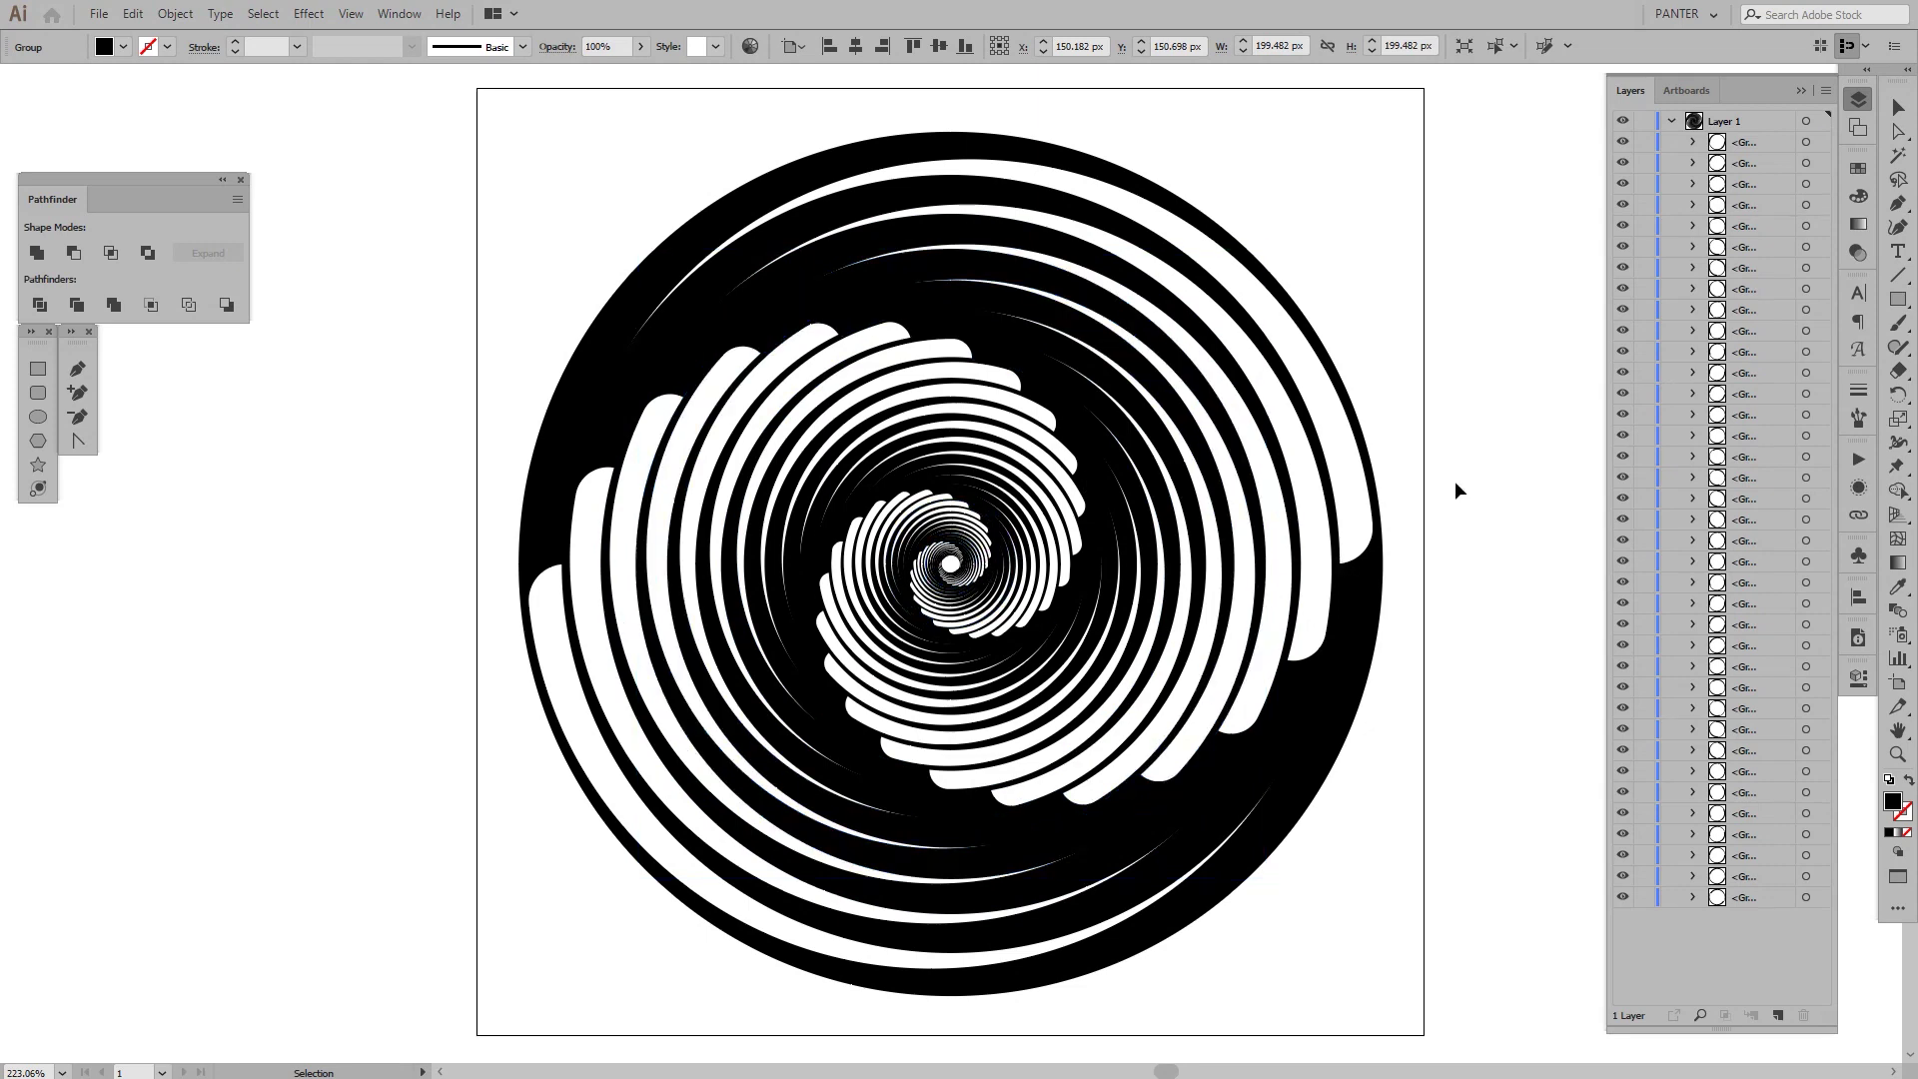
scroll(962, 576, "up", 5)
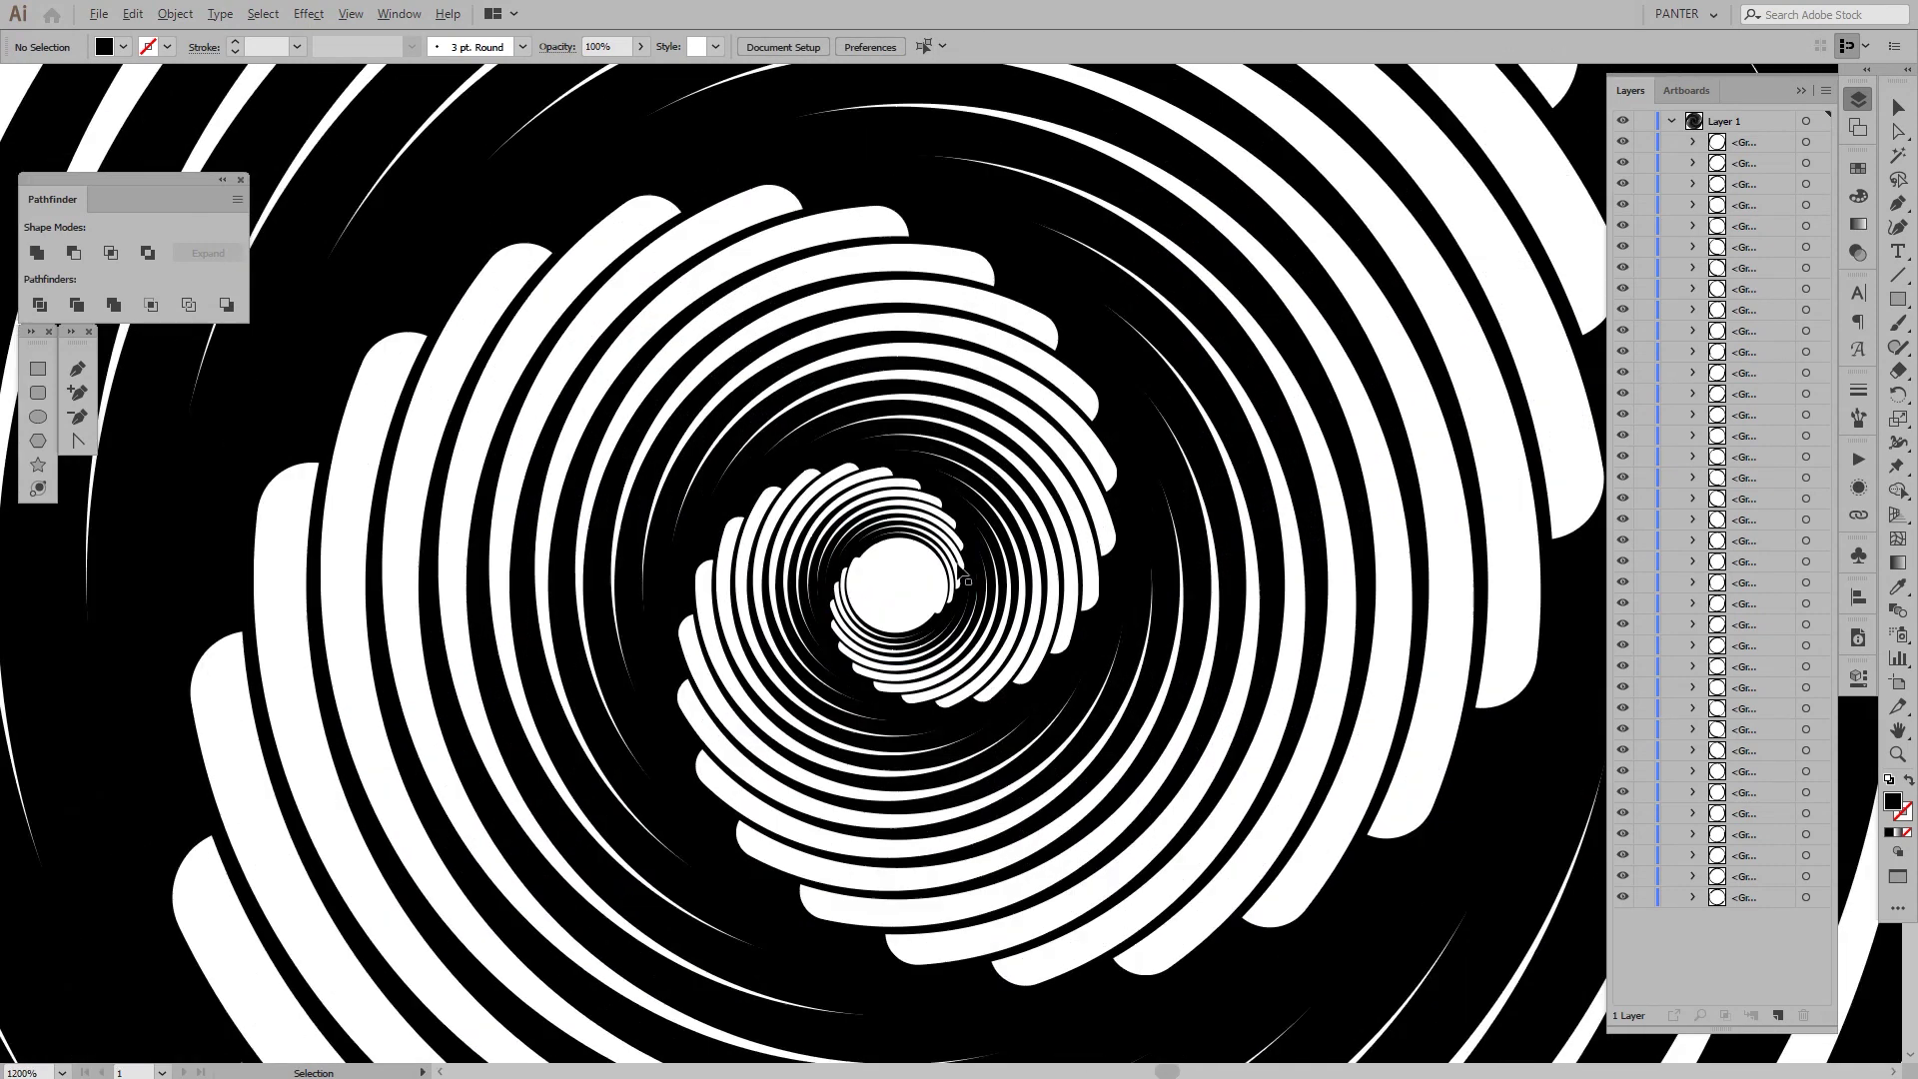
left_click_drag(858, 532, 830, 544)
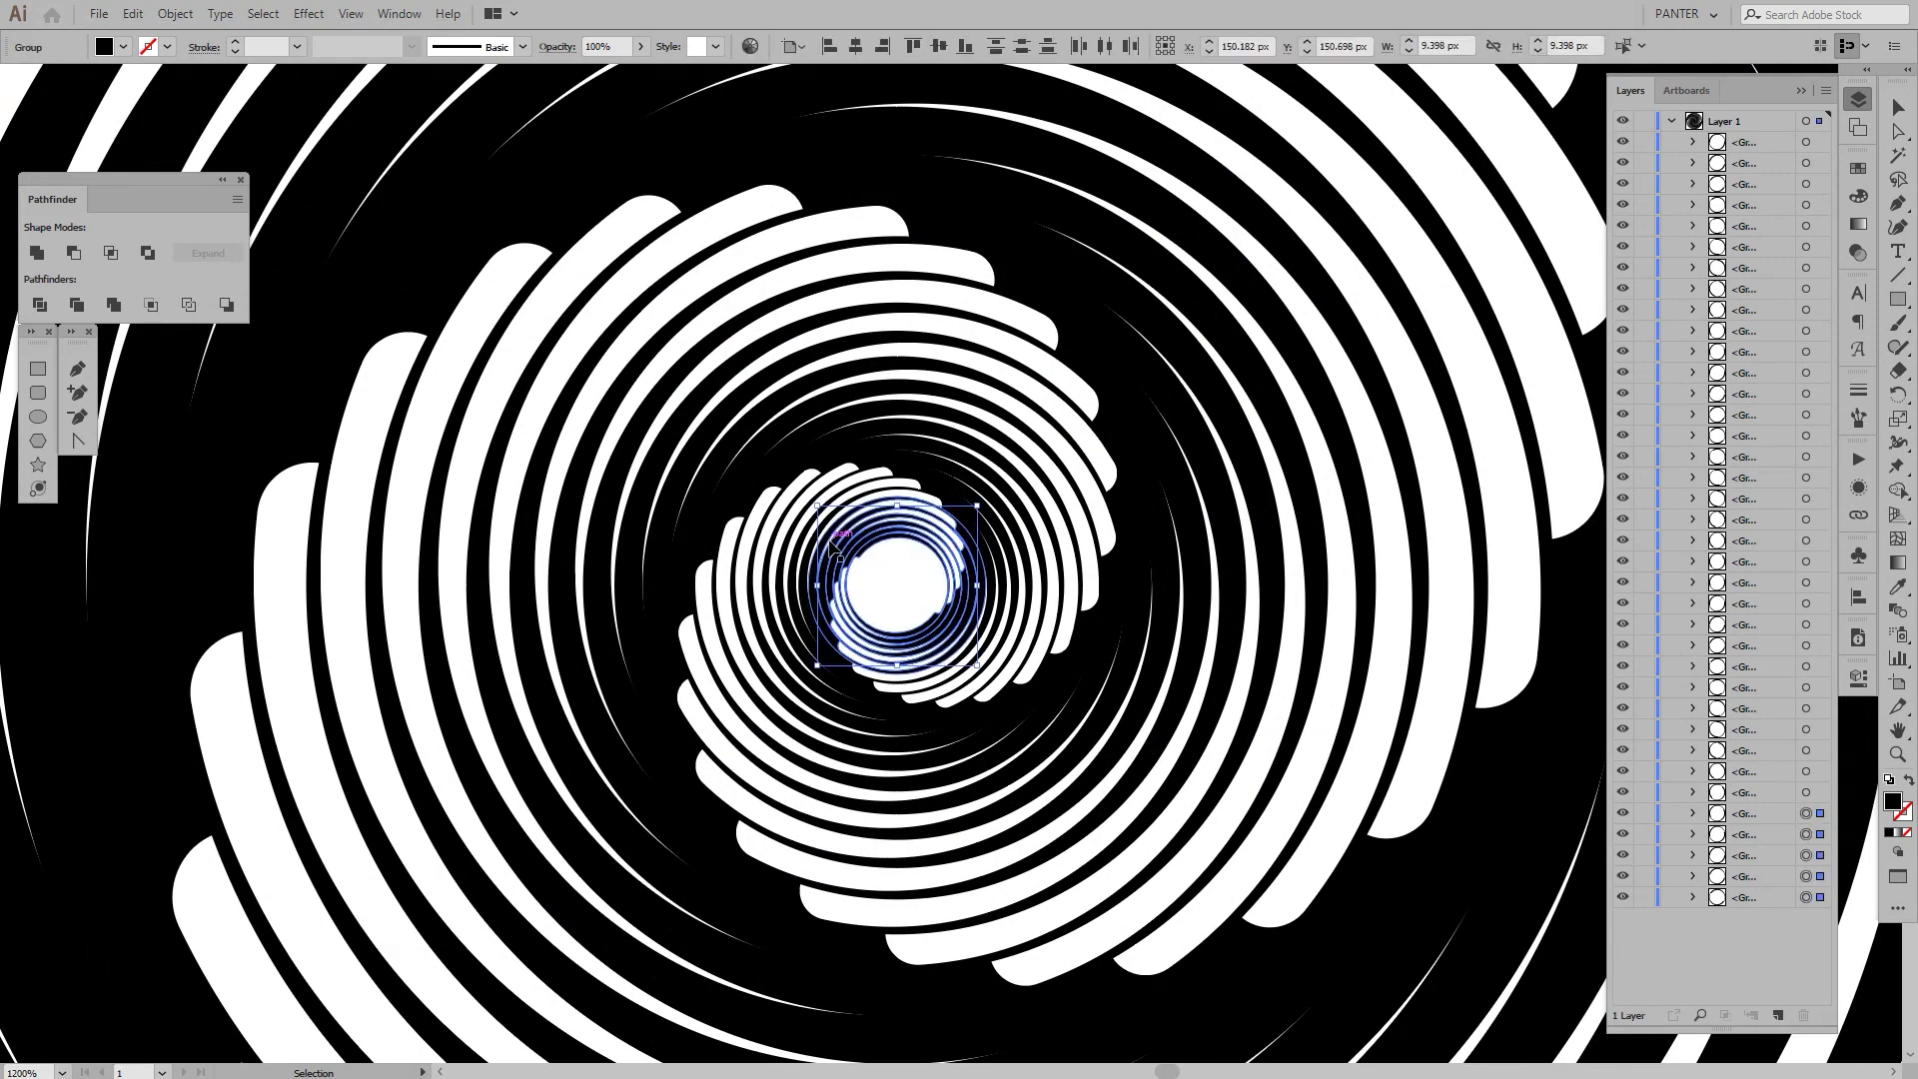
key("Delete")
key("ctrl+0")
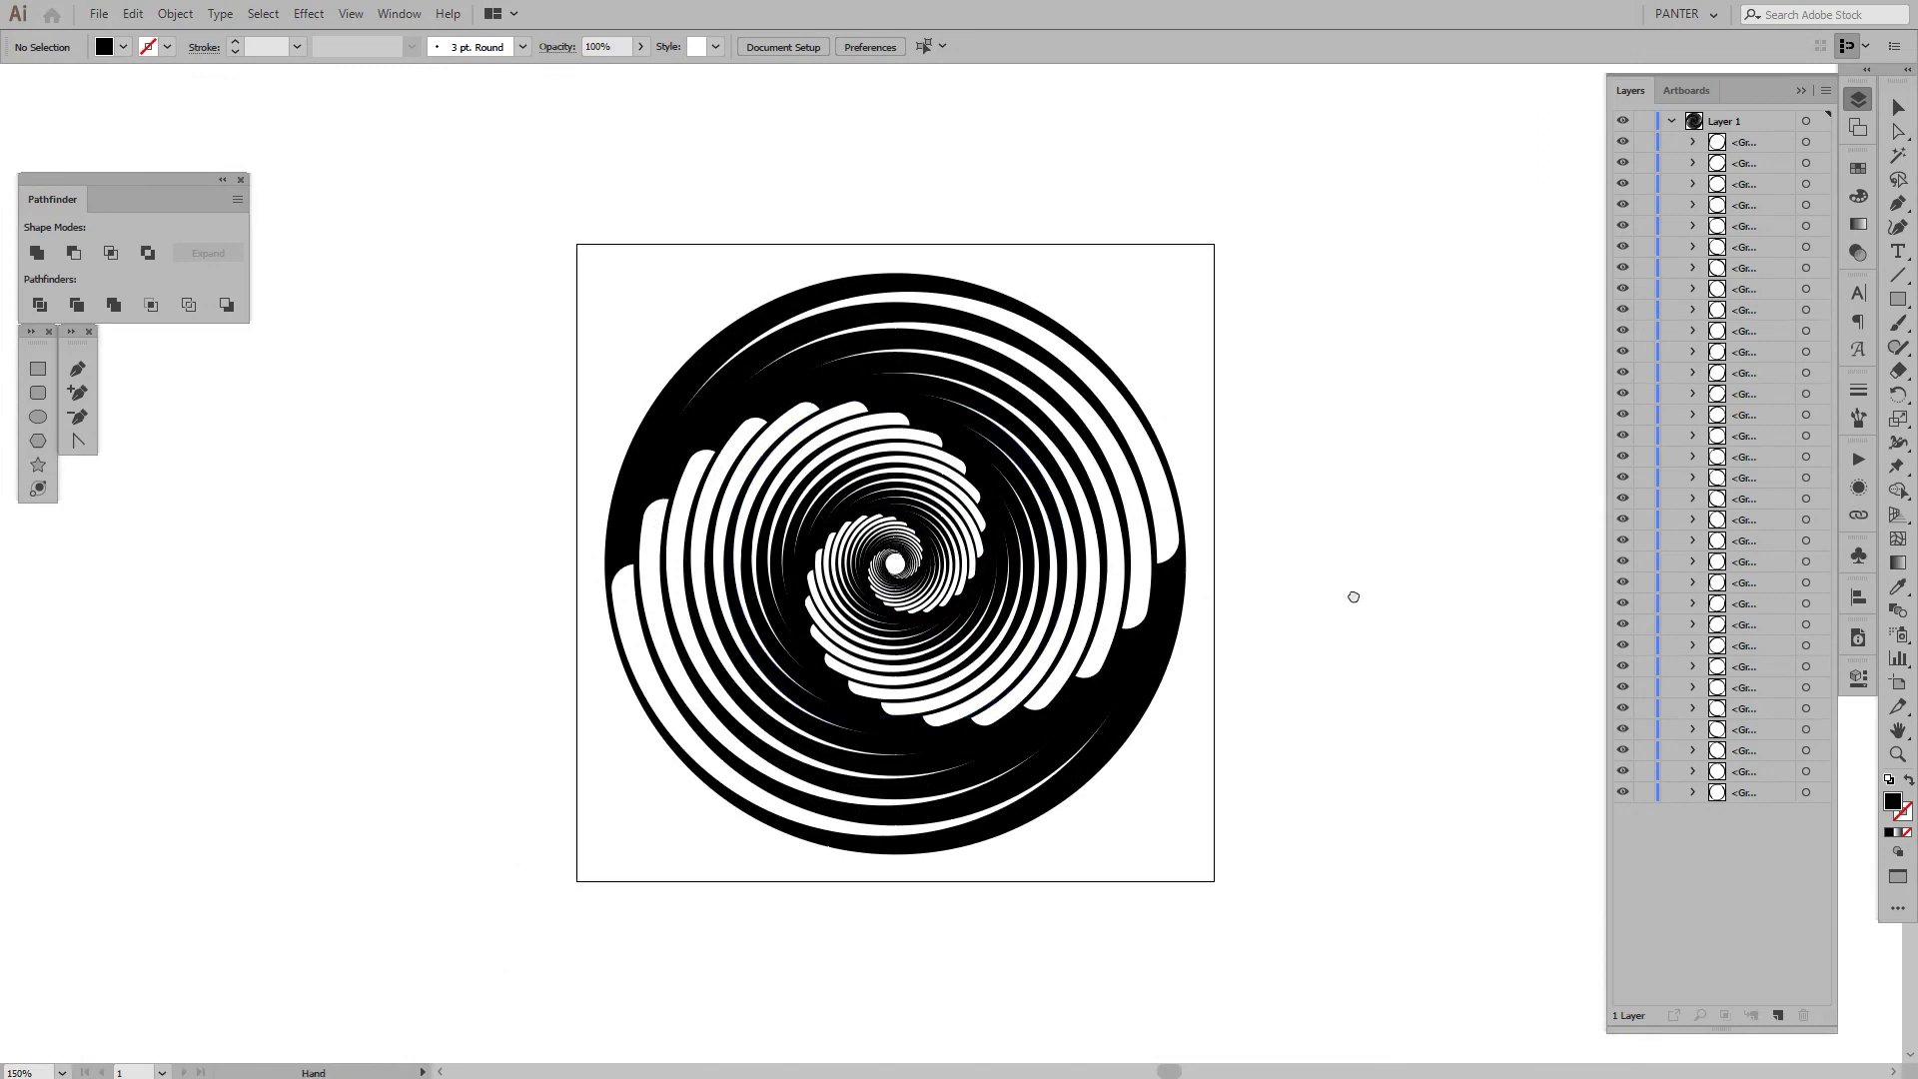
Examine the spiral's center up close and its overall shape on the artboard.
key("ctrl+plus")
key("ctrl+plus")
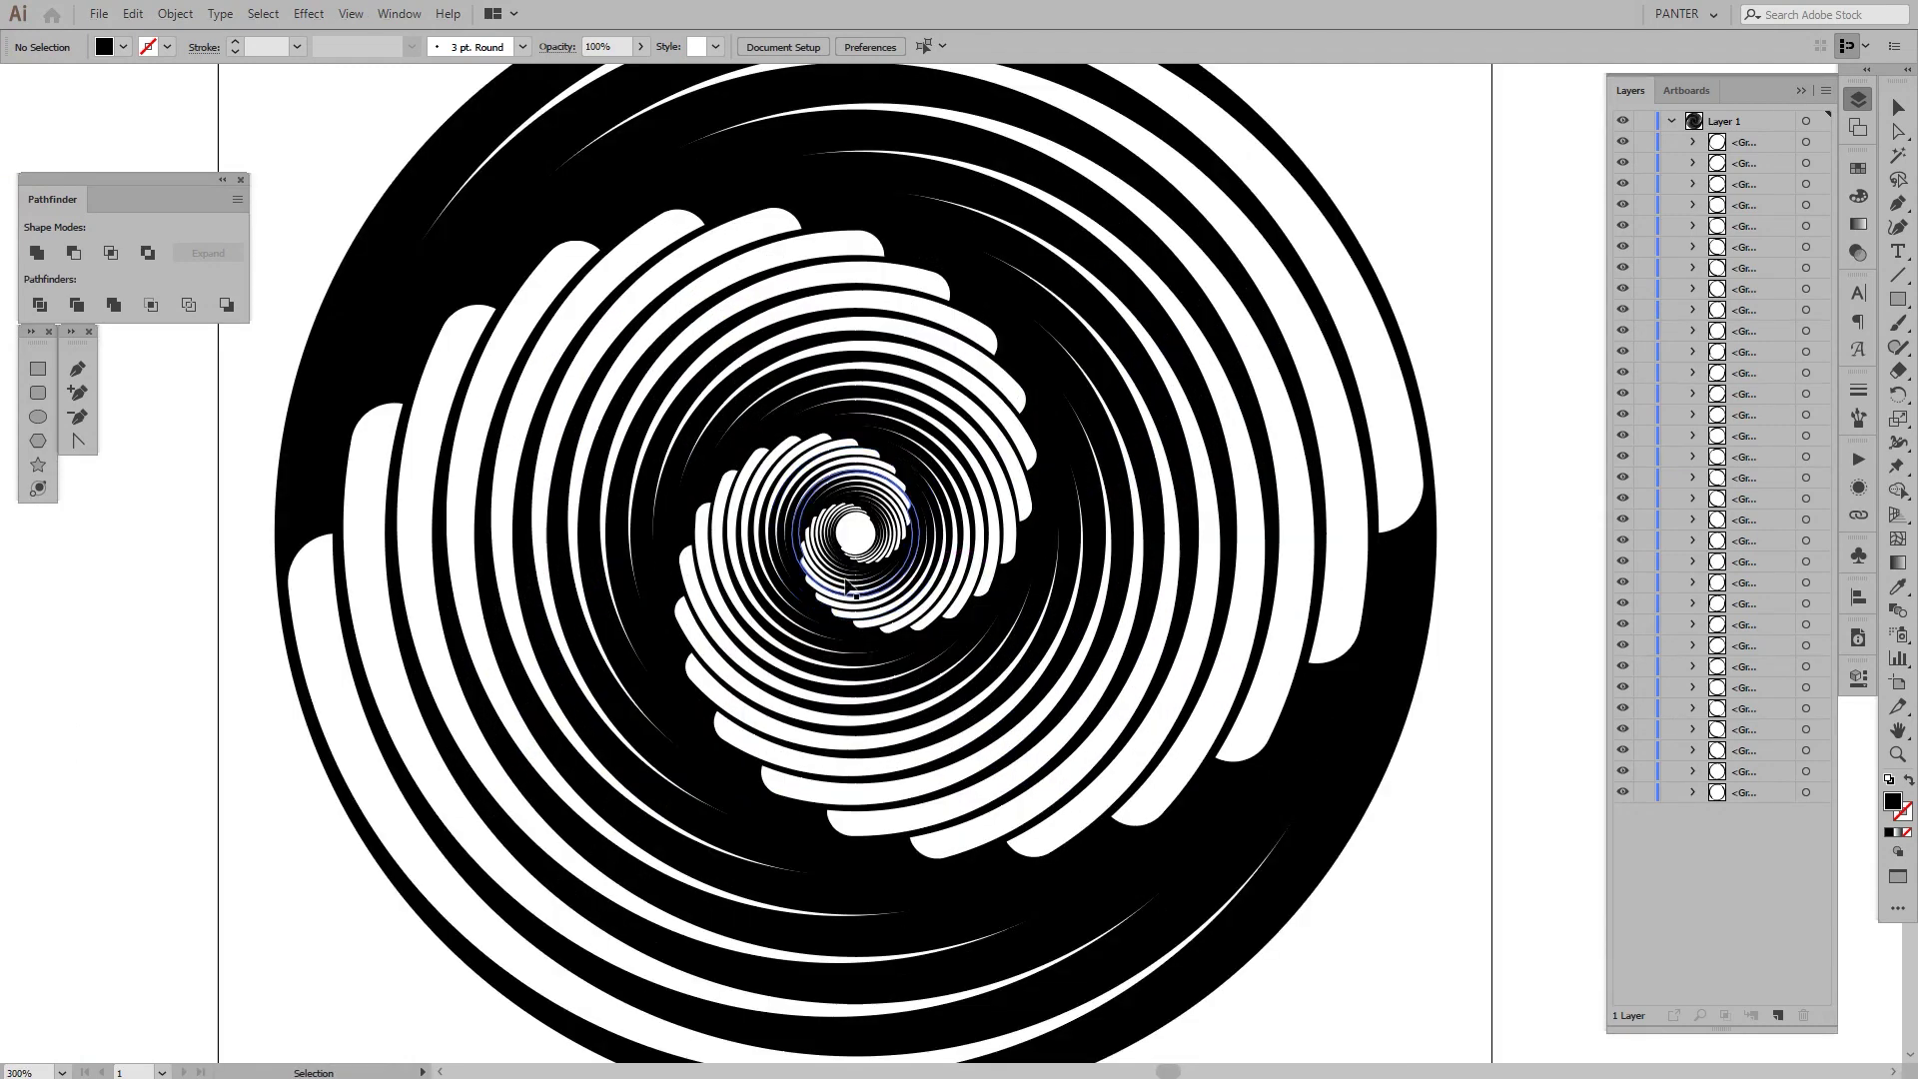
key("ctrl+0")
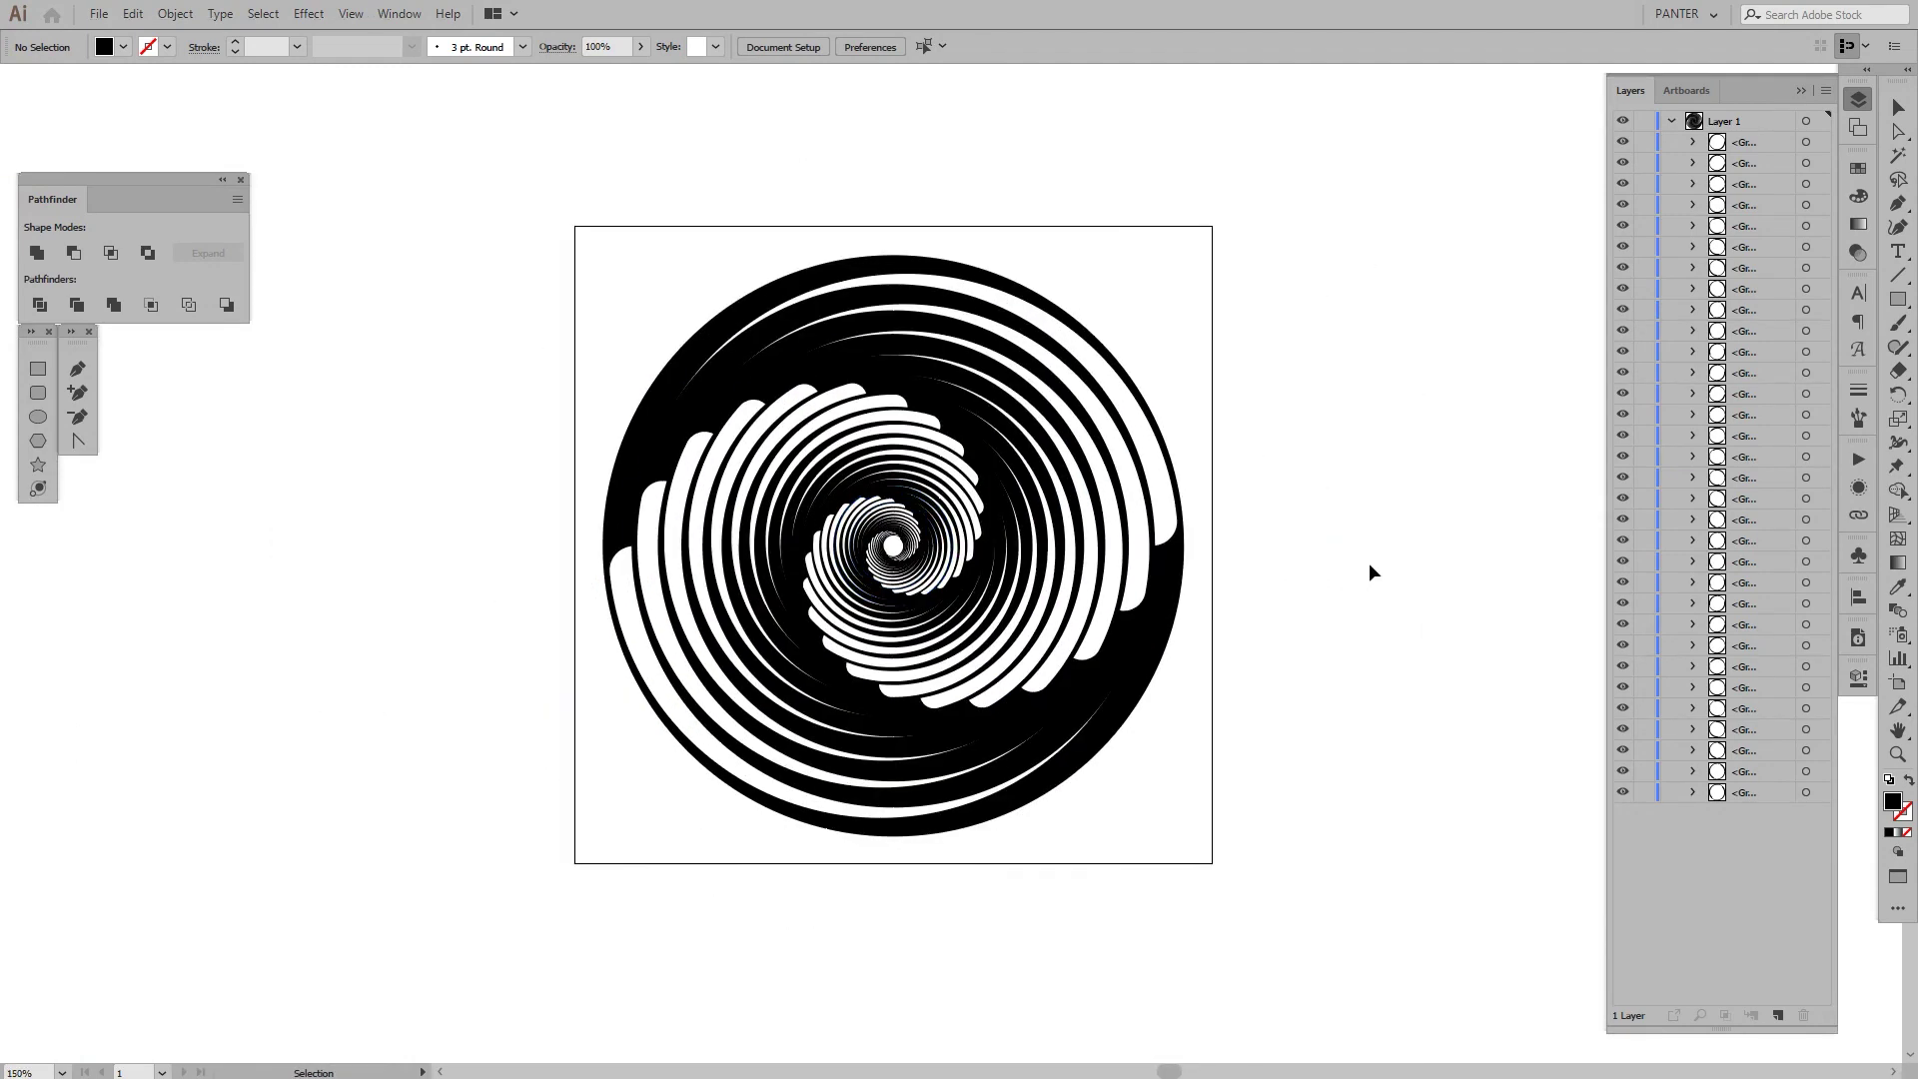
key("ctrl+plus")
key("ctrl+plus")
key("ctrl+minus")
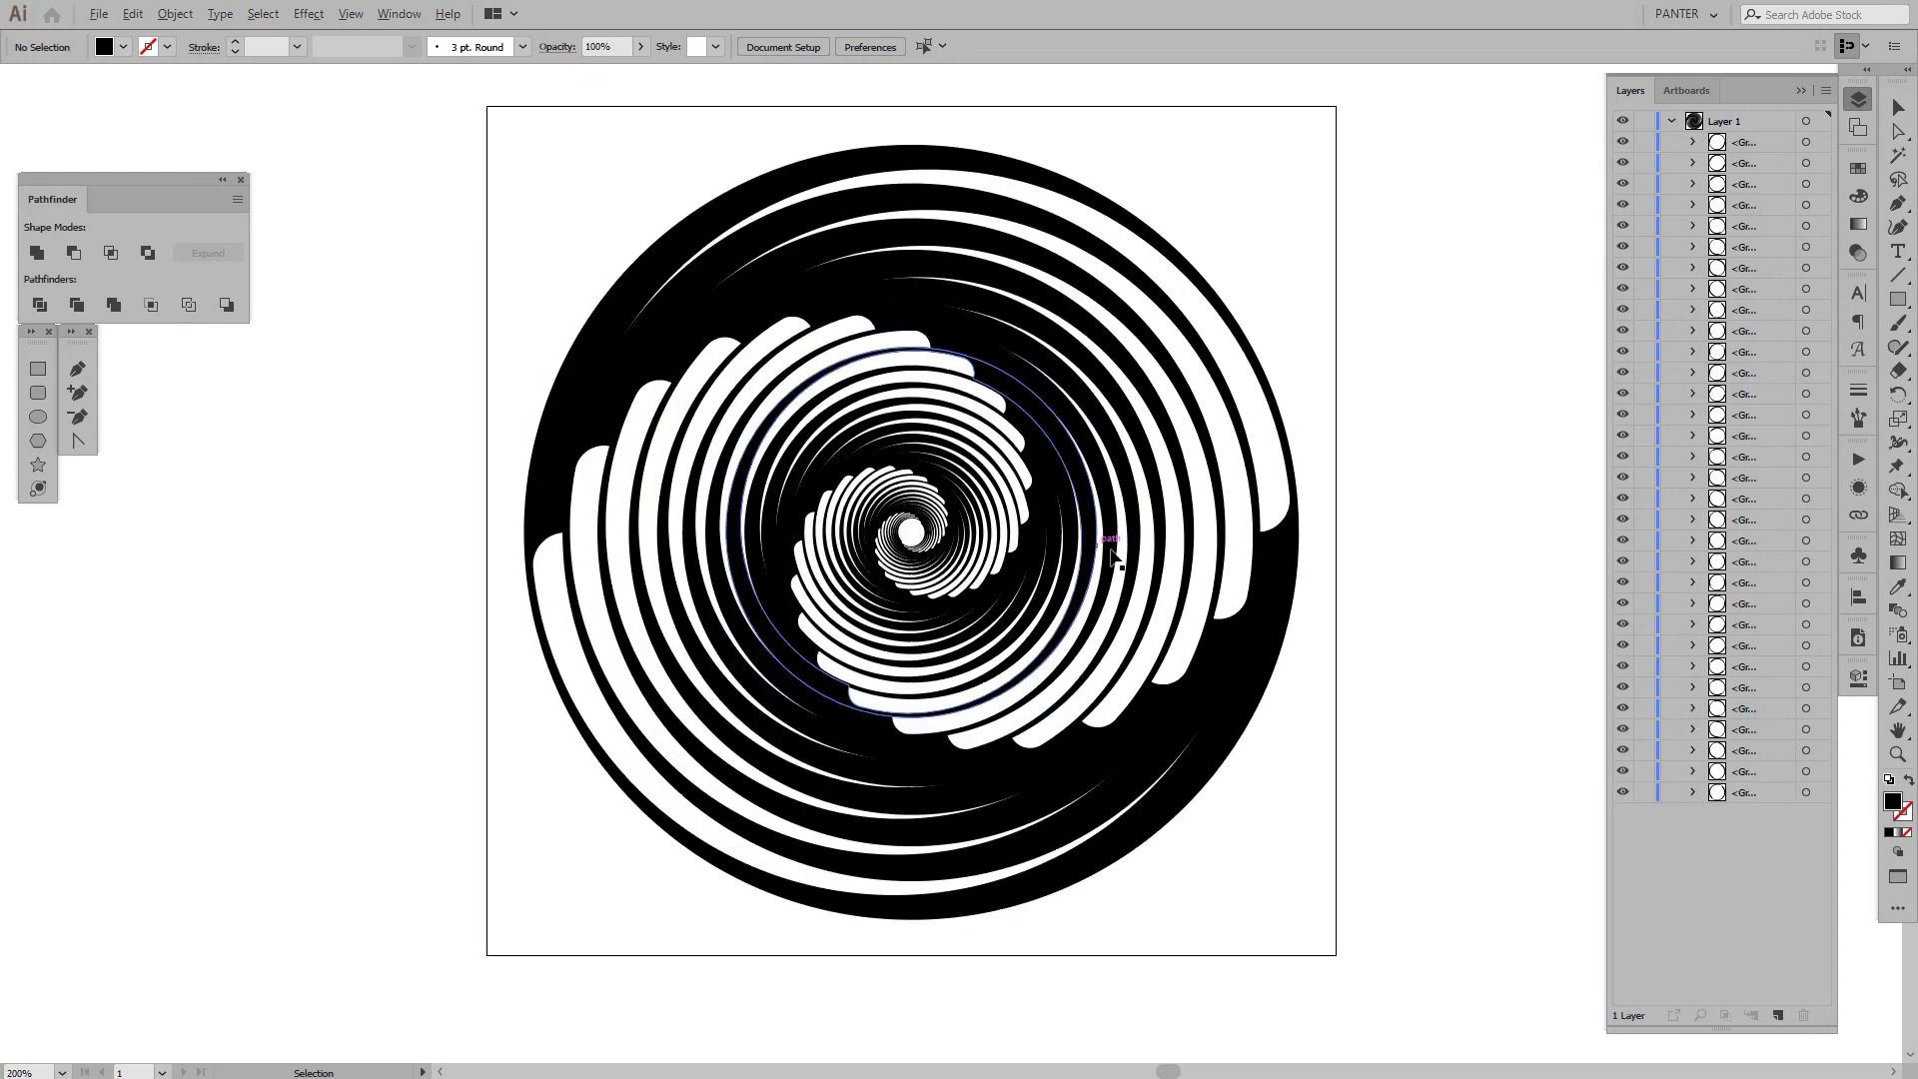
scroll(1295, 574, "down", 1, "alt")
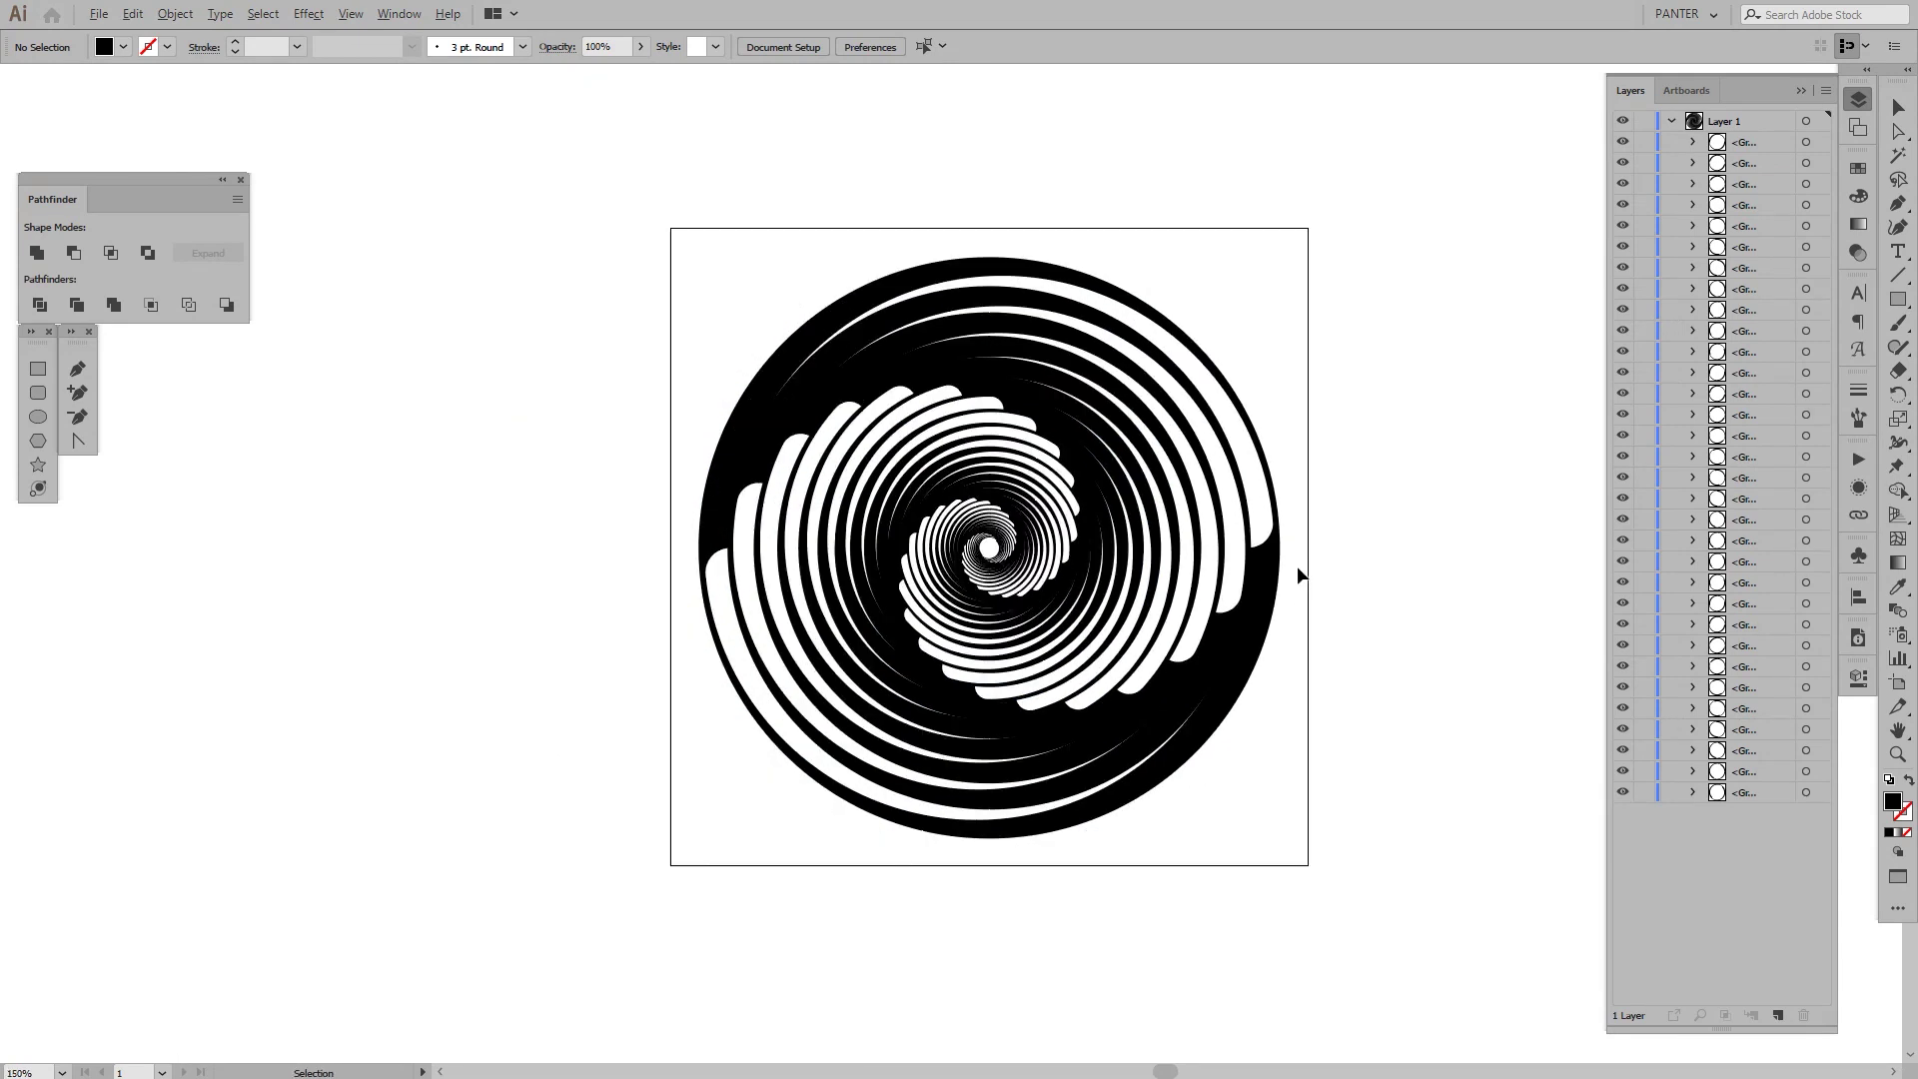
Add 45 empty layers above Layer 1, so the stack runs up to Layer 46.
scroll(1302, 570, "up", 1, "alt")
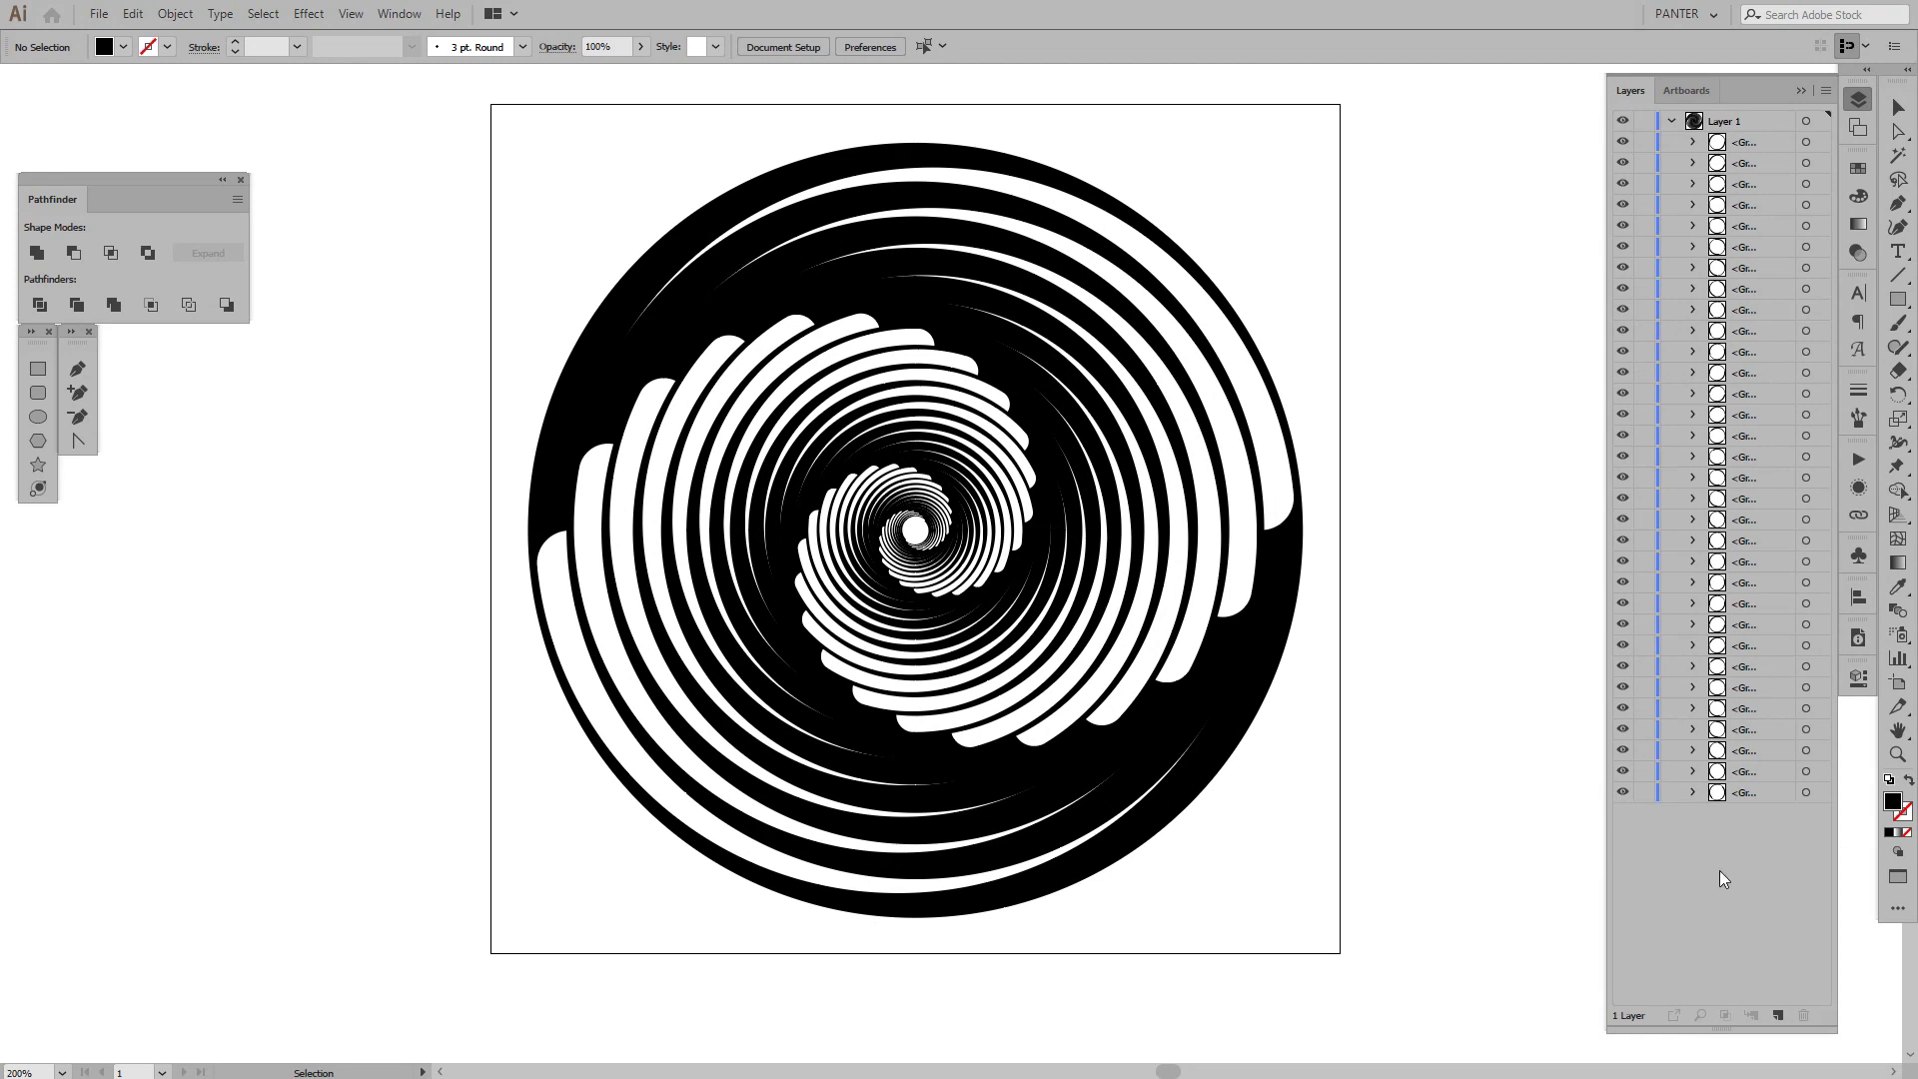
left_click_drag(1719, 871, 1758, 136)
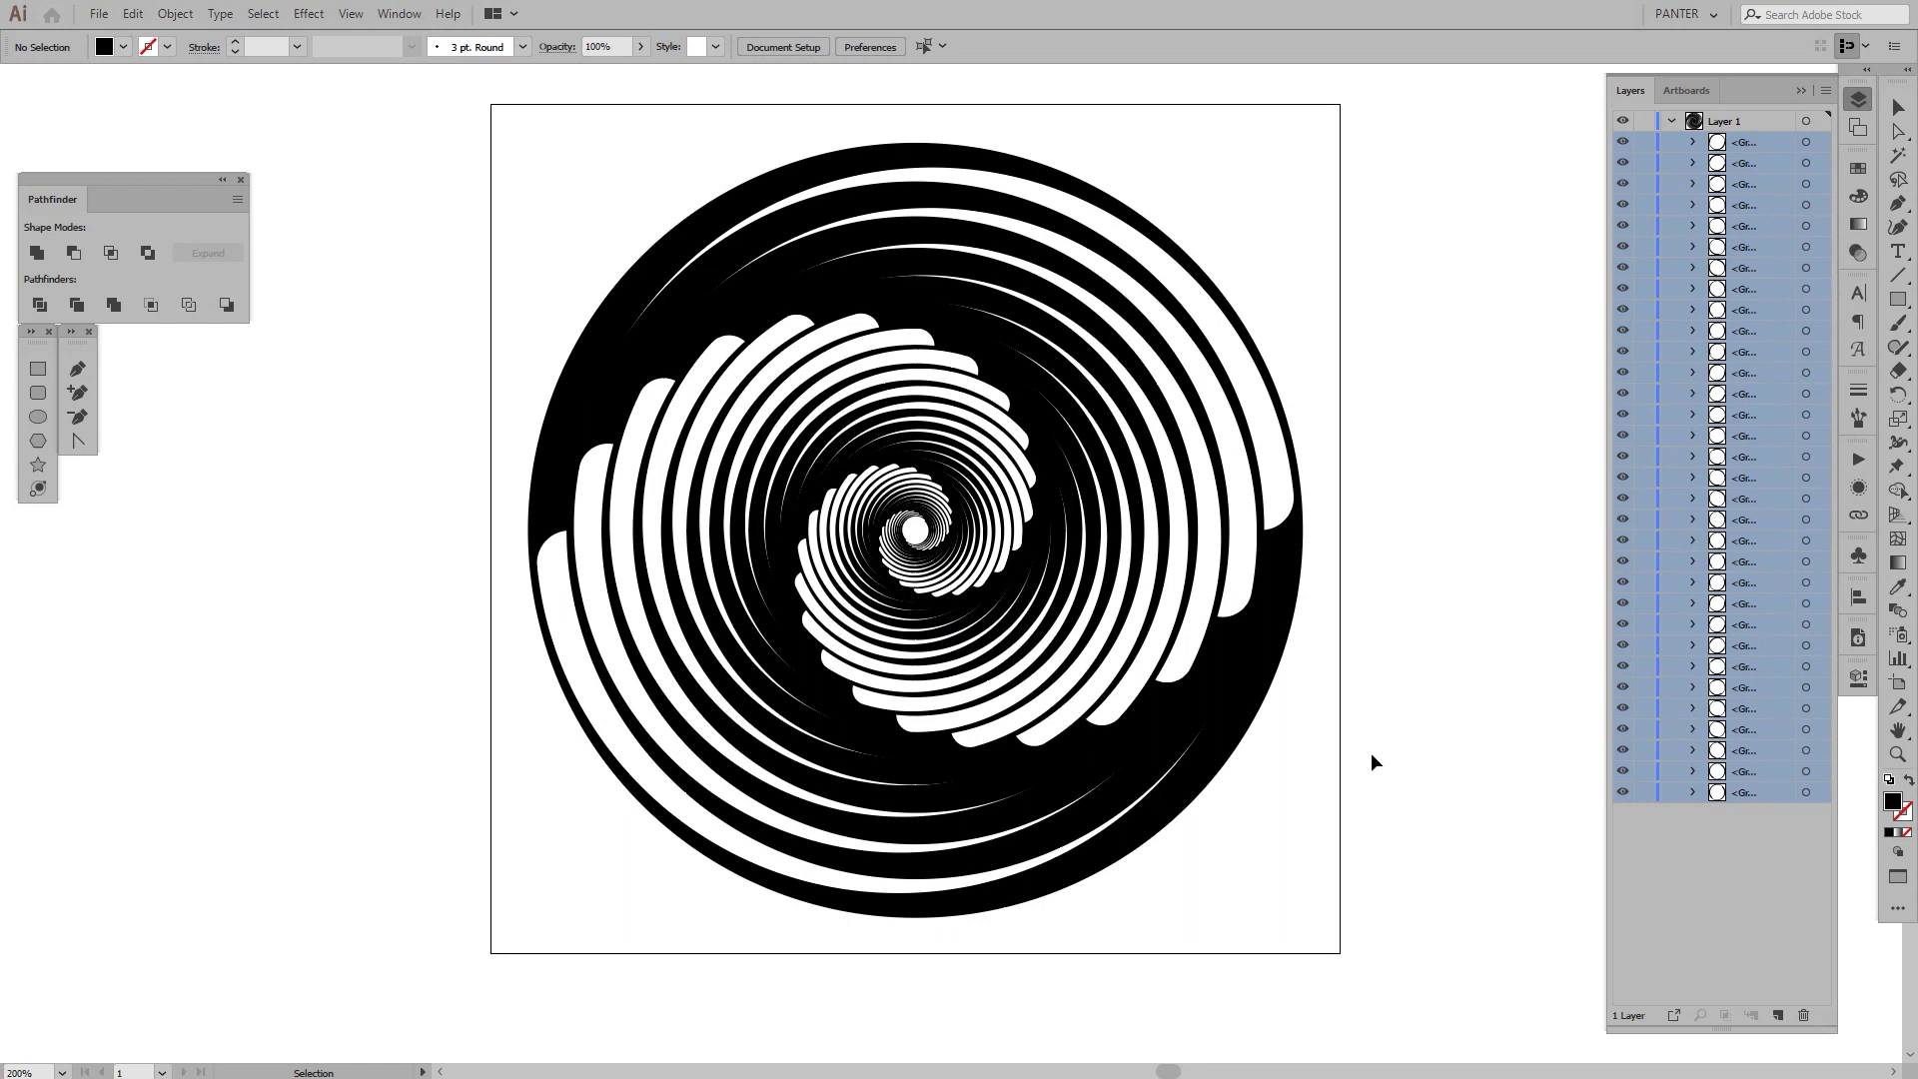
left_click(1724, 121)
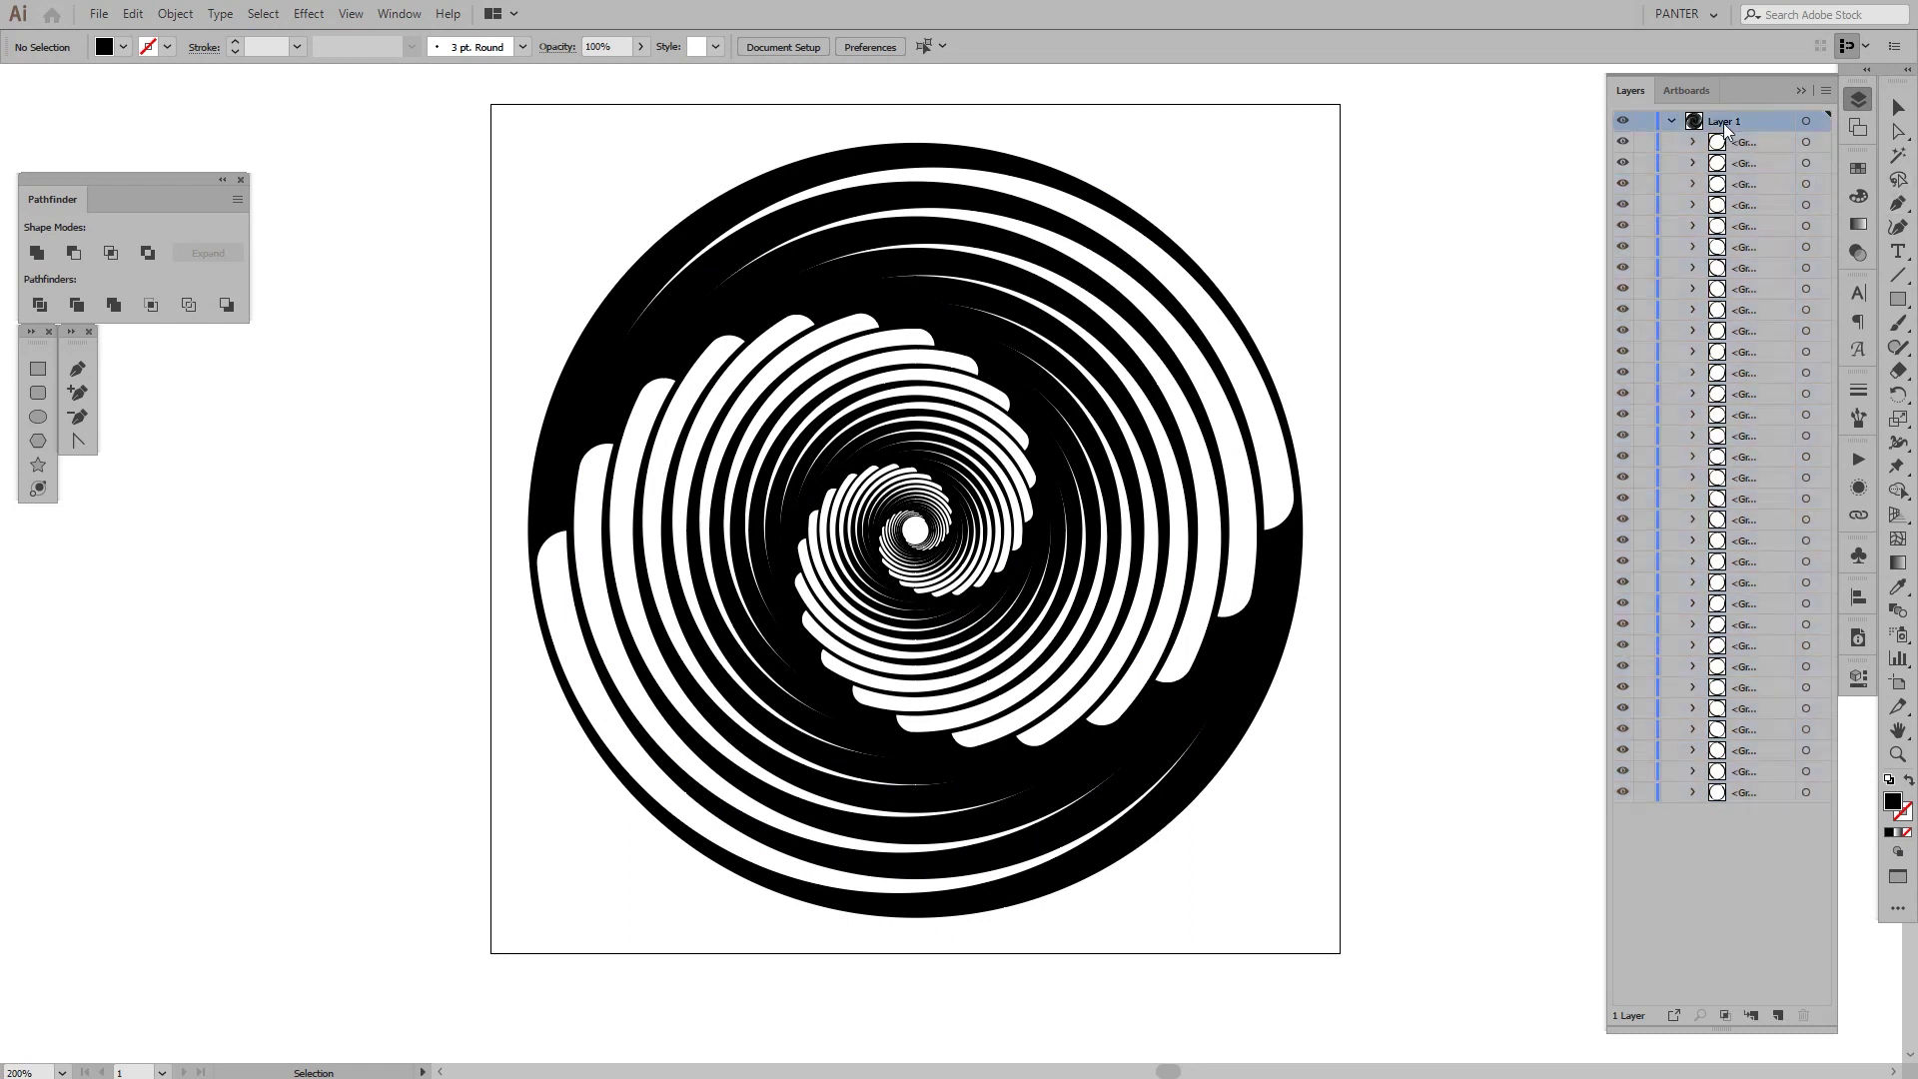
left_click(1778, 1013)
left_click(1777, 1013)
left_click(1778, 1013)
left_click(1778, 1013)
left_click(1778, 1014)
left_click(1777, 1014)
left_click(1778, 1013)
left_click(1777, 1013)
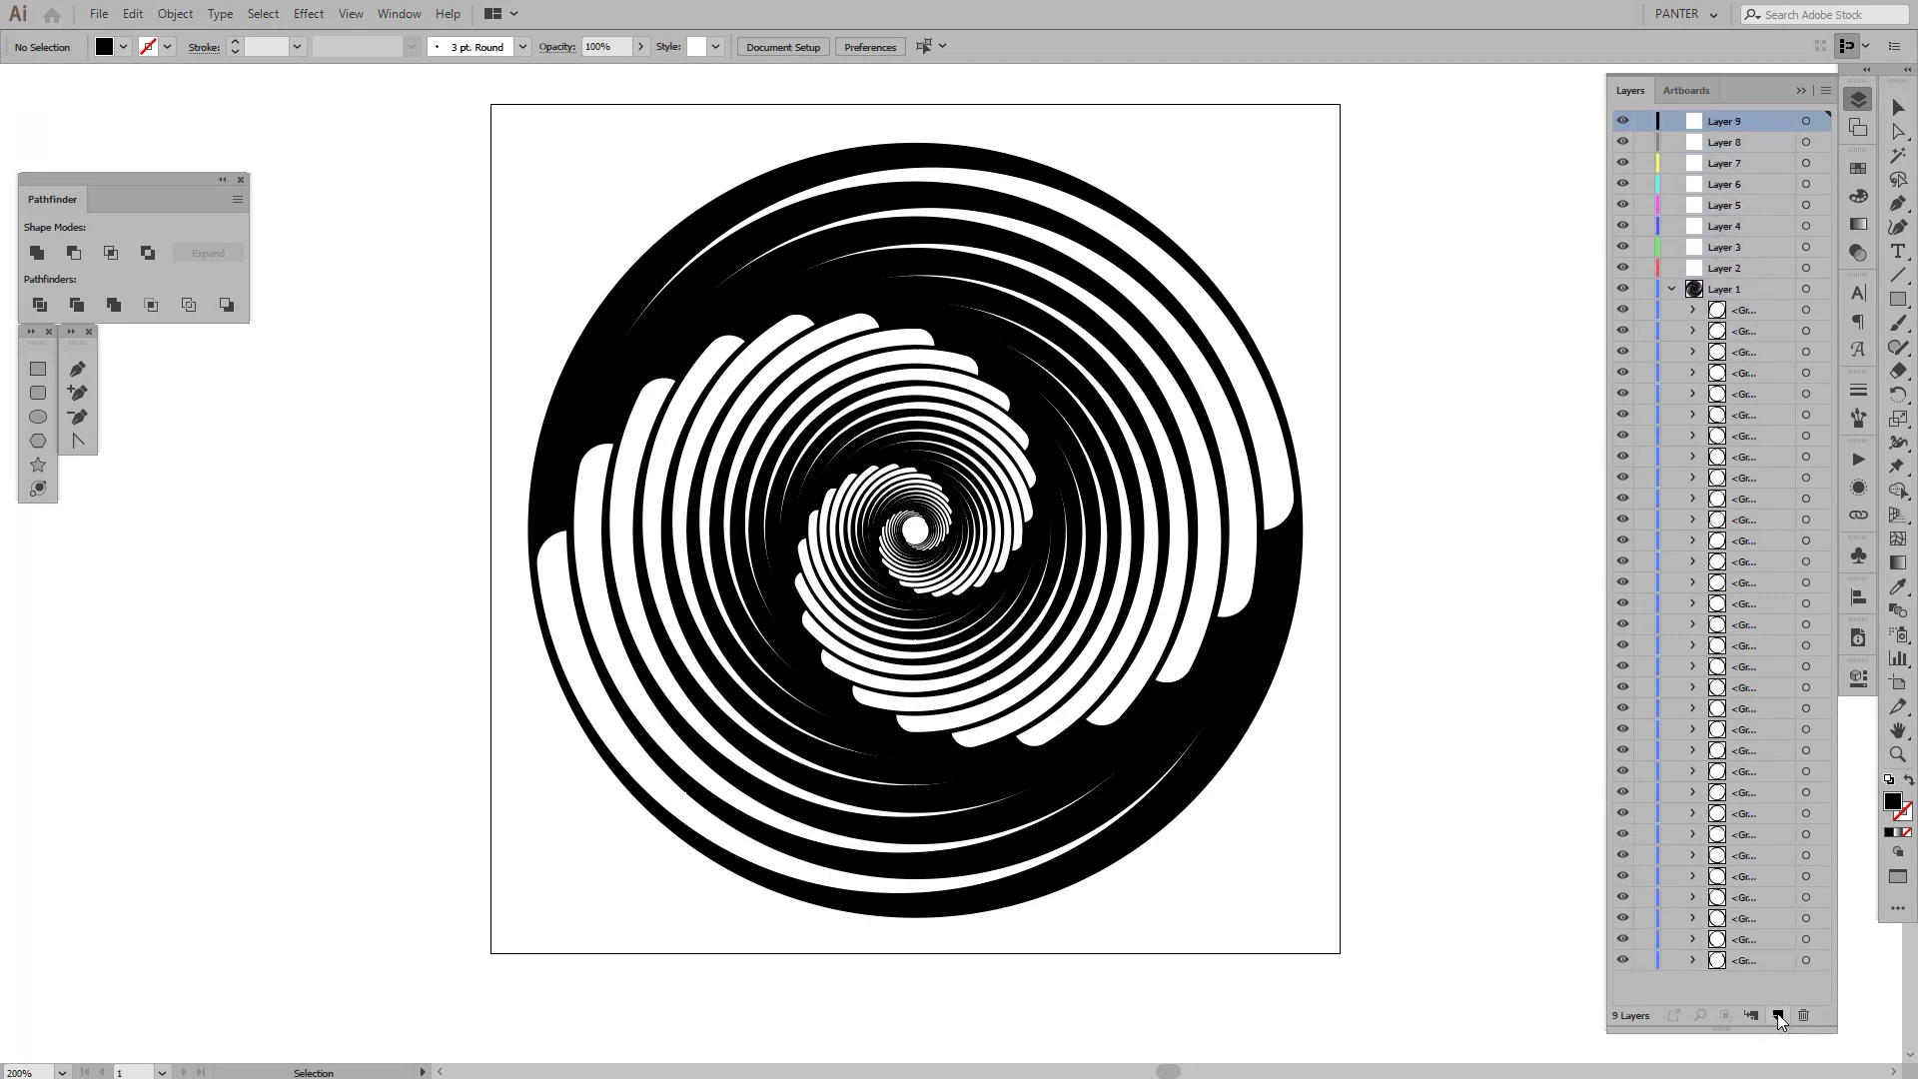
left_click(1778, 1013)
left_click(1778, 1013)
left_click(1778, 1013)
left_click(1778, 1013)
left_click(1778, 1013)
left_click(1778, 1014)
left_click(1778, 1013)
left_click(1777, 1013)
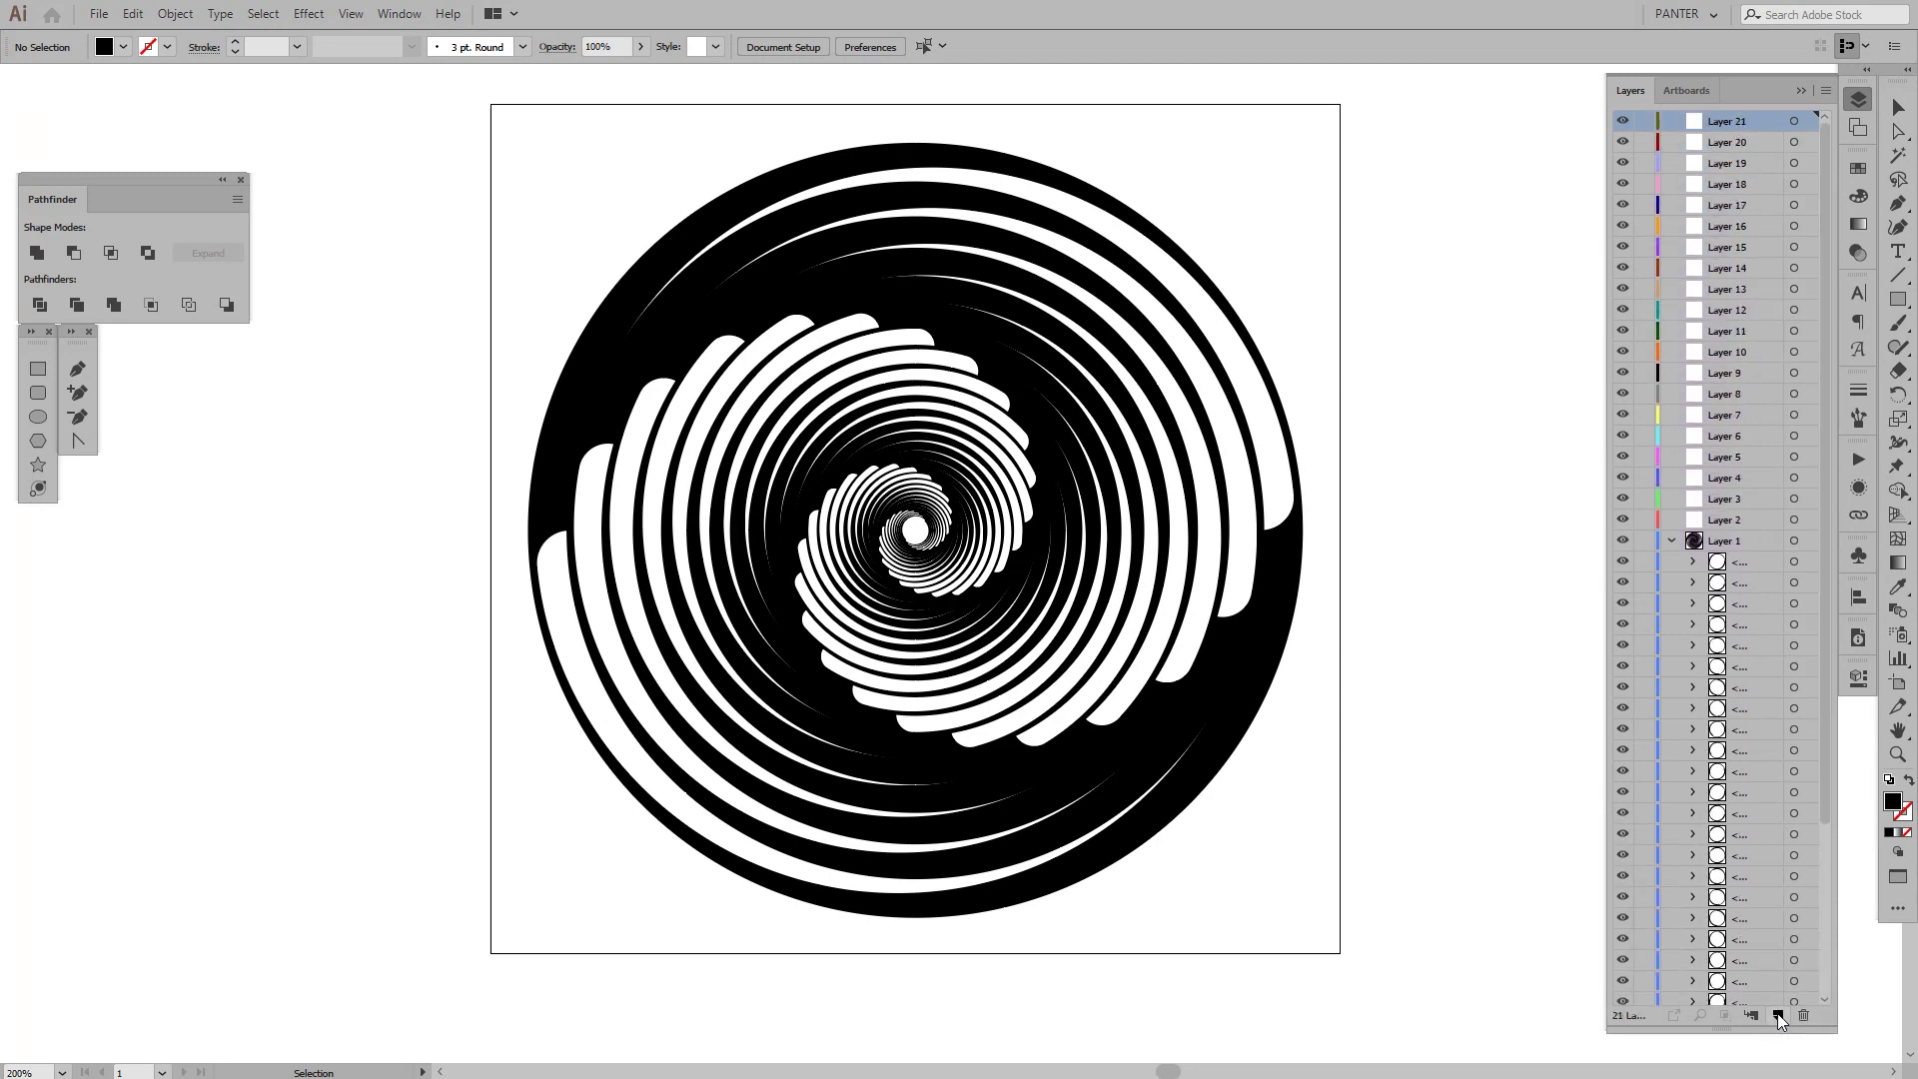
left_click(1777, 1013)
left_click(1777, 1013)
left_click(1778, 1013)
left_click(1778, 1013)
left_click(1777, 1013)
left_click(1777, 1013)
left_click(1778, 1013)
left_click(1778, 1013)
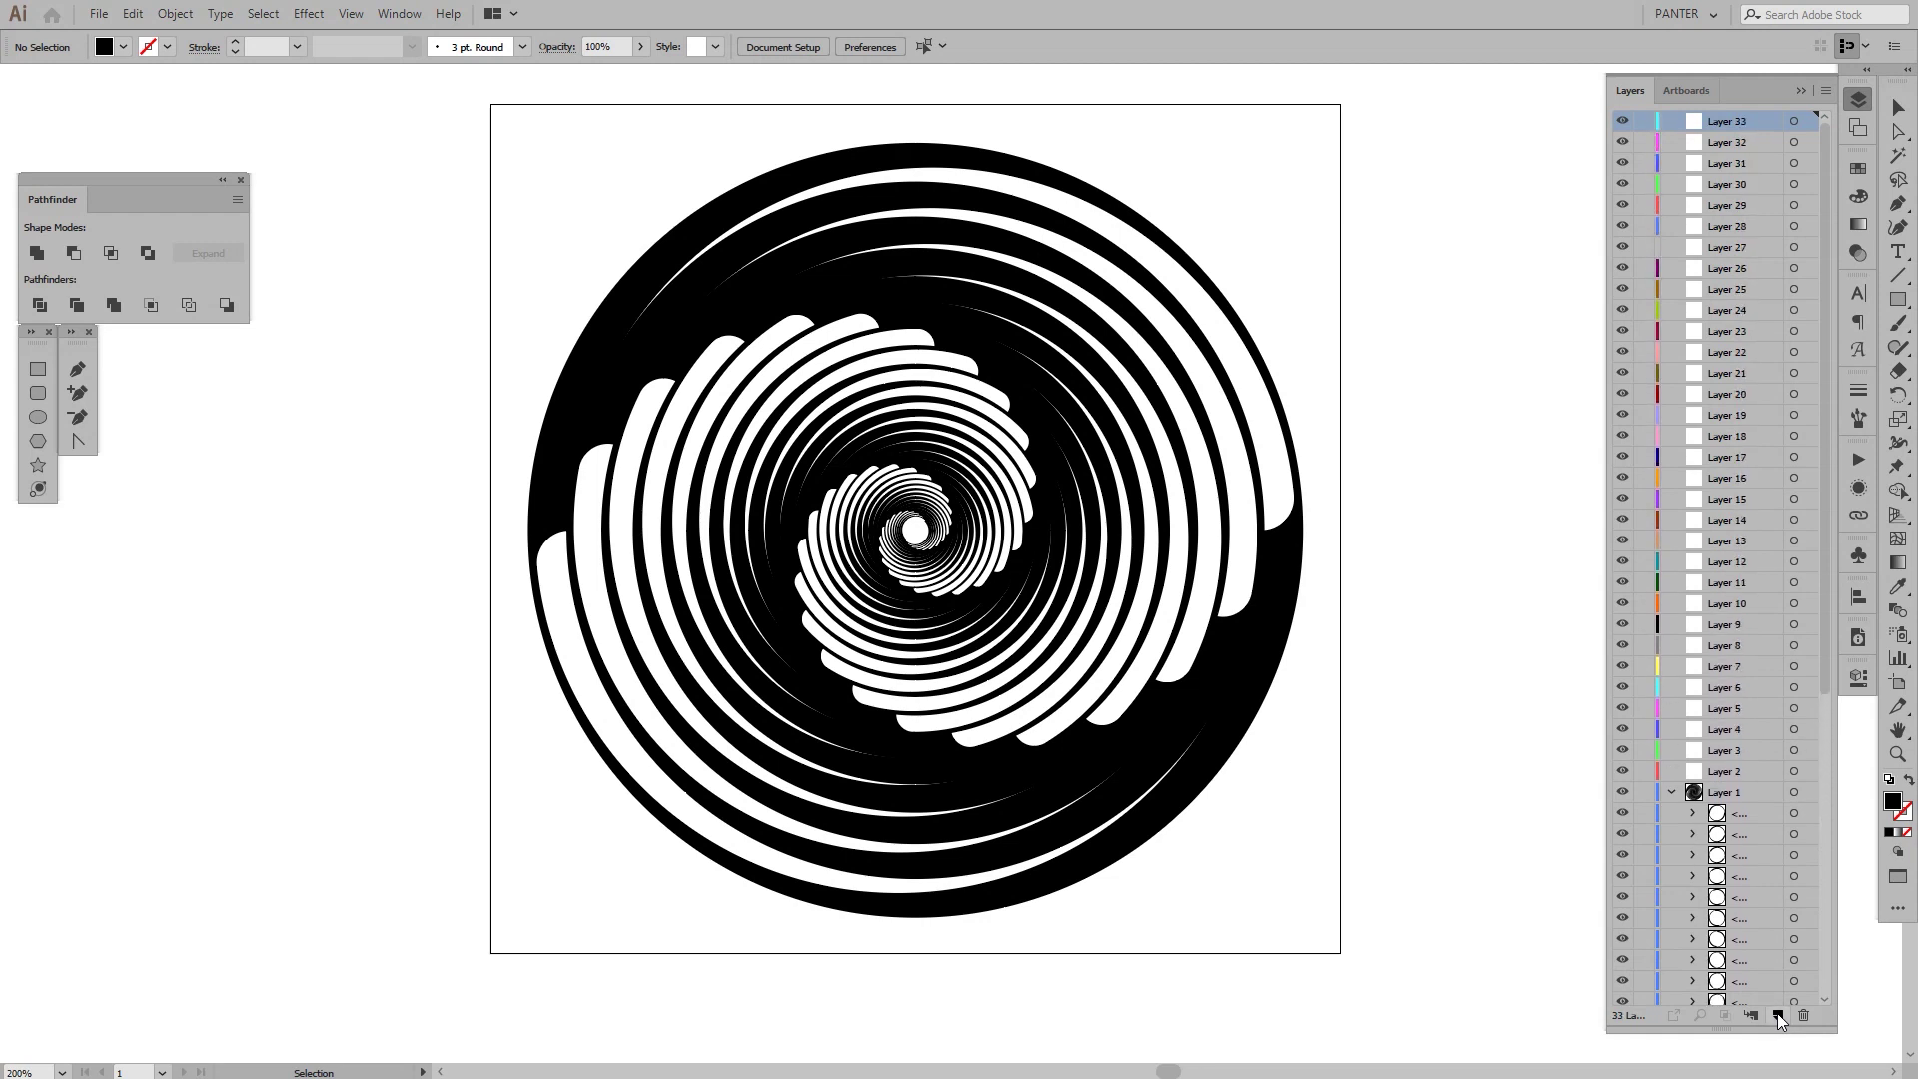
left_click(1777, 1014)
left_click(1778, 1013)
left_click(1778, 1013)
left_click(1778, 1013)
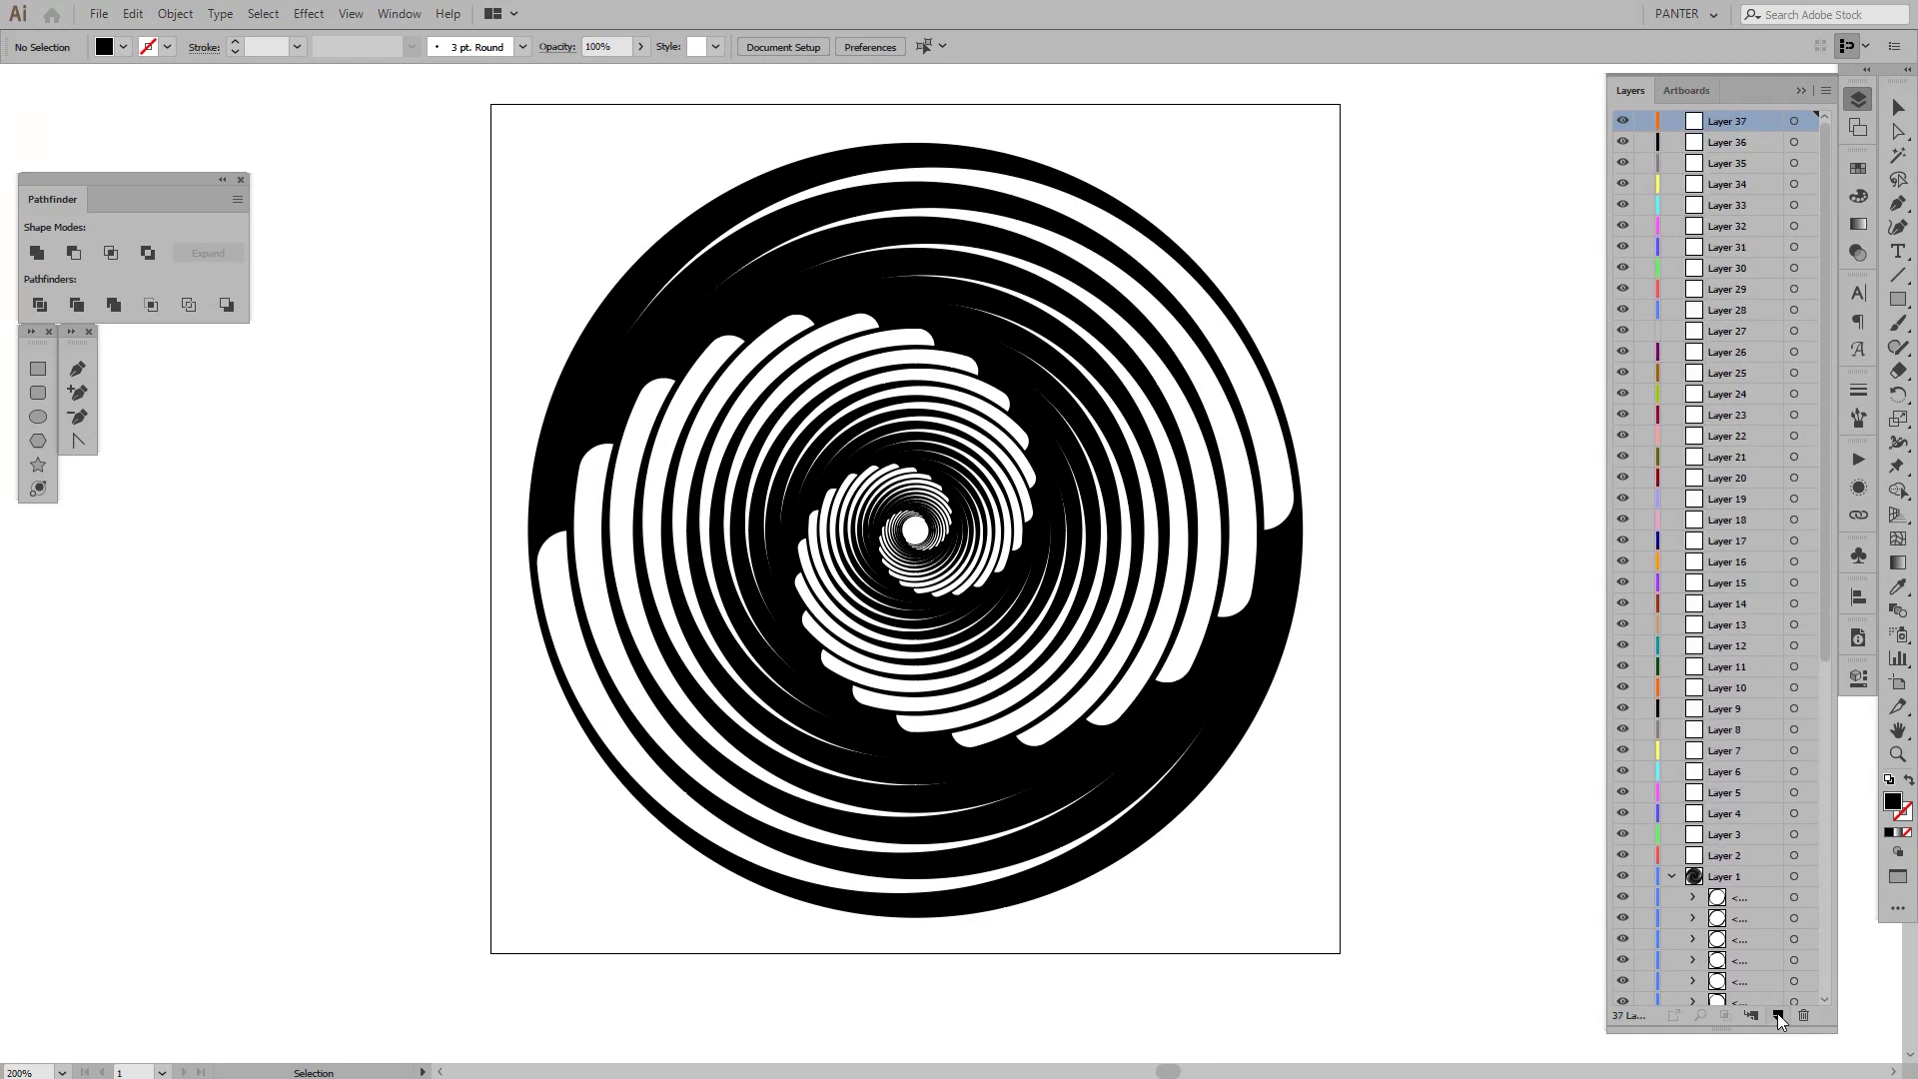
left_click(1778, 1013)
left_click(1777, 1013)
left_click(1777, 1013)
left_click(1778, 1013)
left_click(1778, 1014)
left_click(1778, 1013)
left_click(1778, 1013)
left_click(1778, 1014)
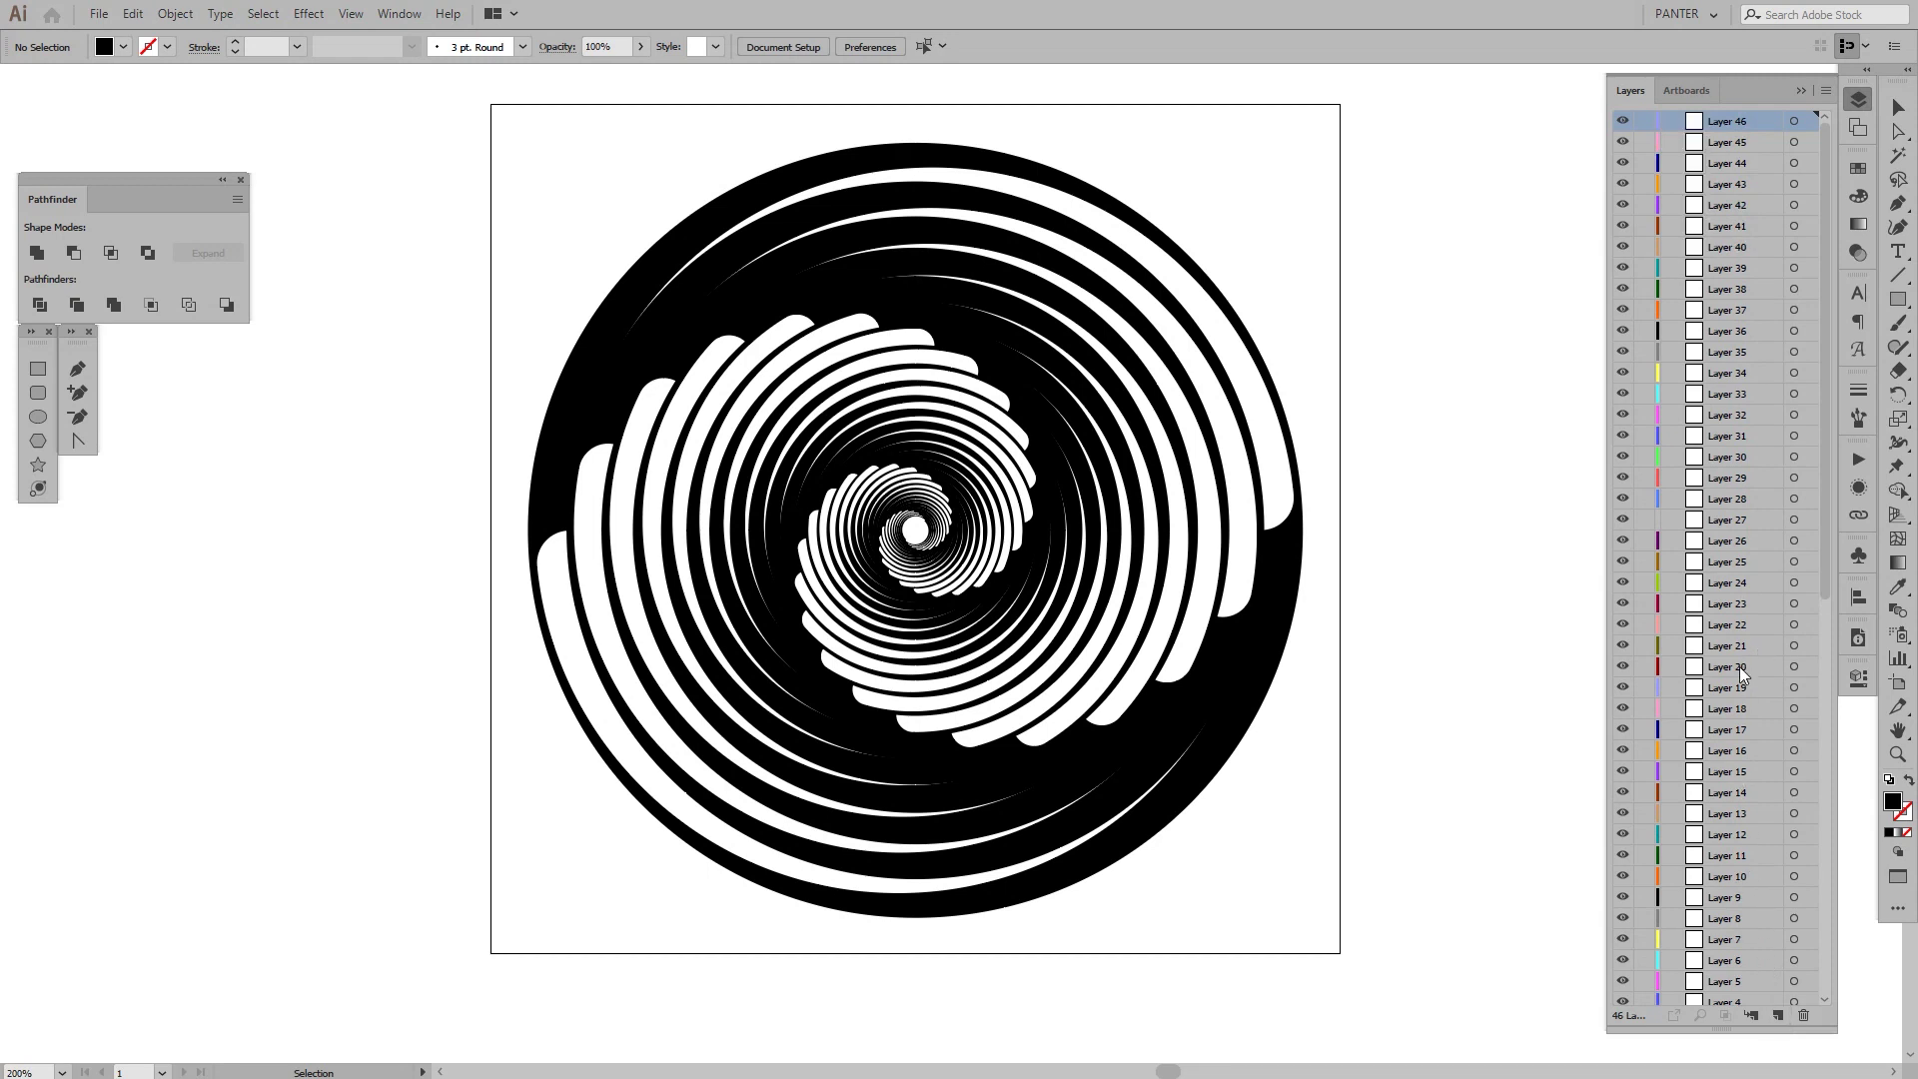
Change the identifying color of Layer 9 from black to Green.
scroll(1740, 668, "down", 1)
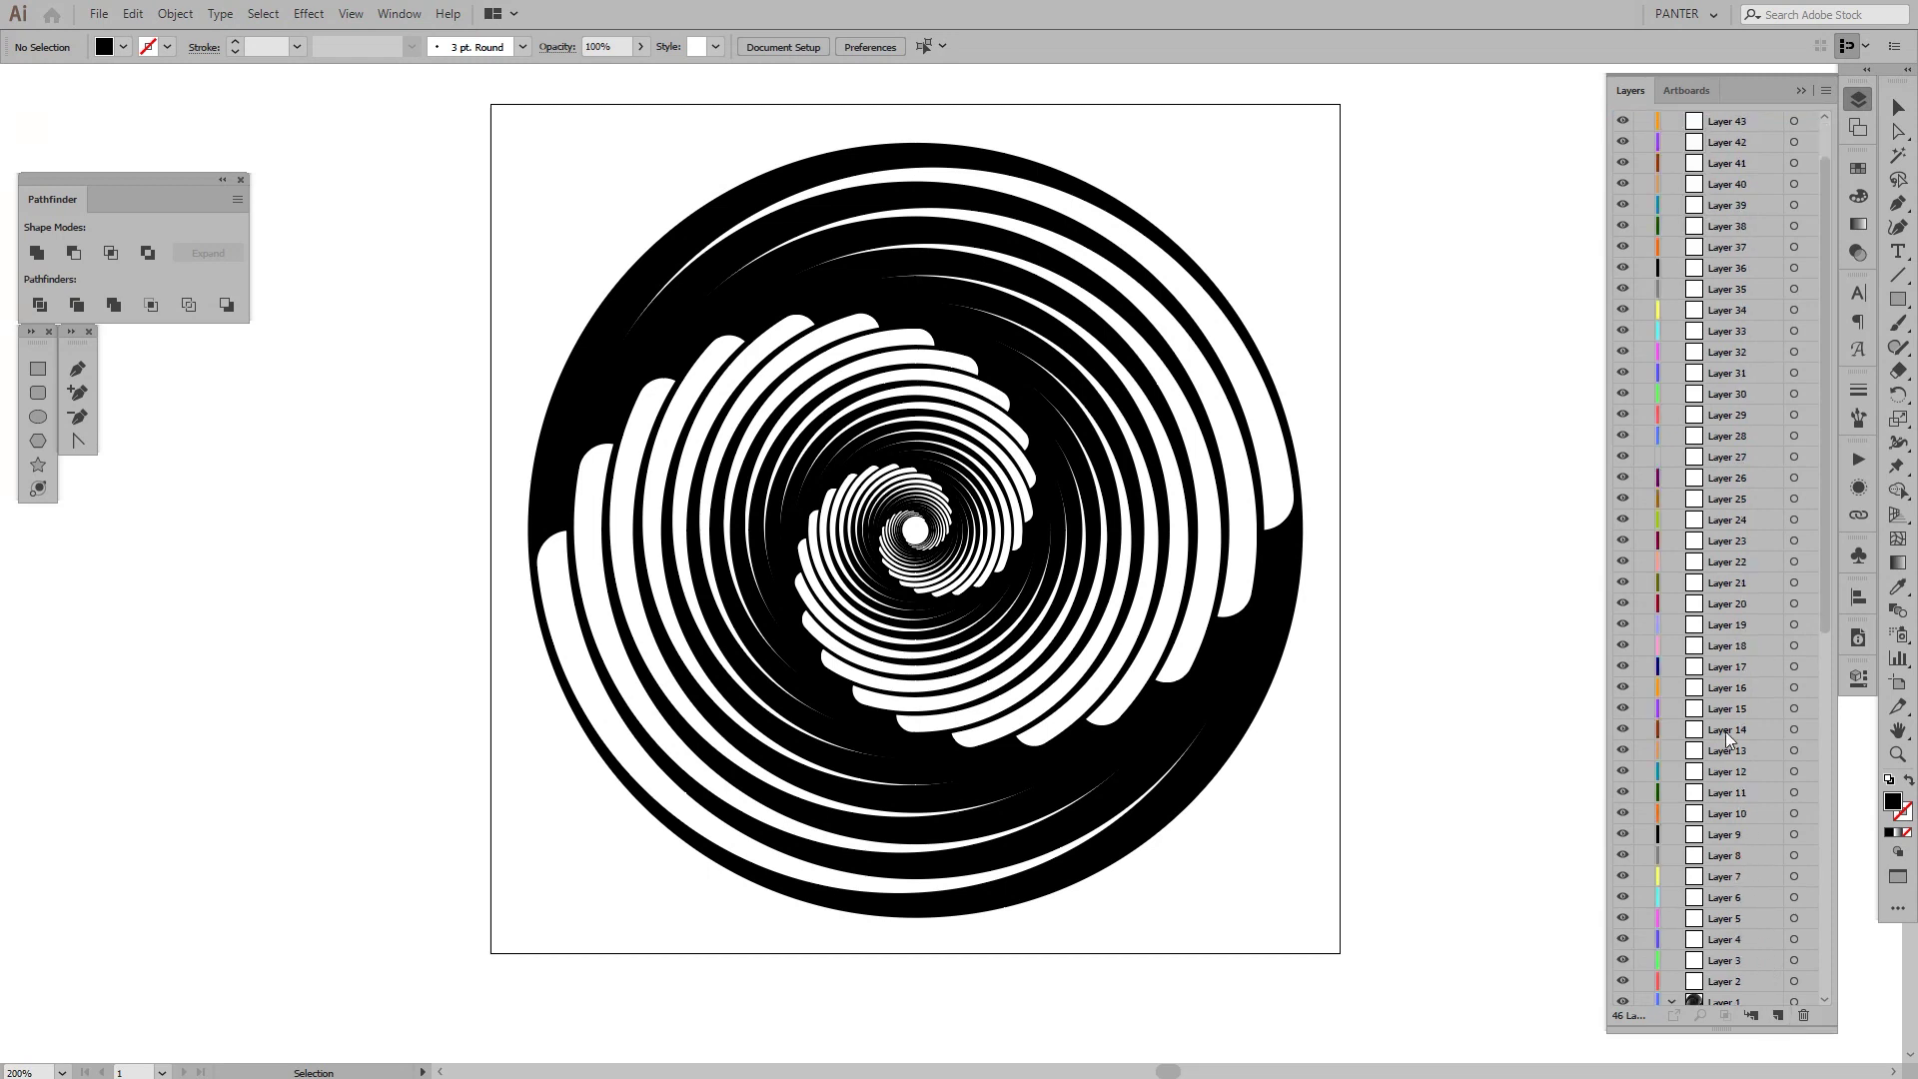
left_click(1721, 837)
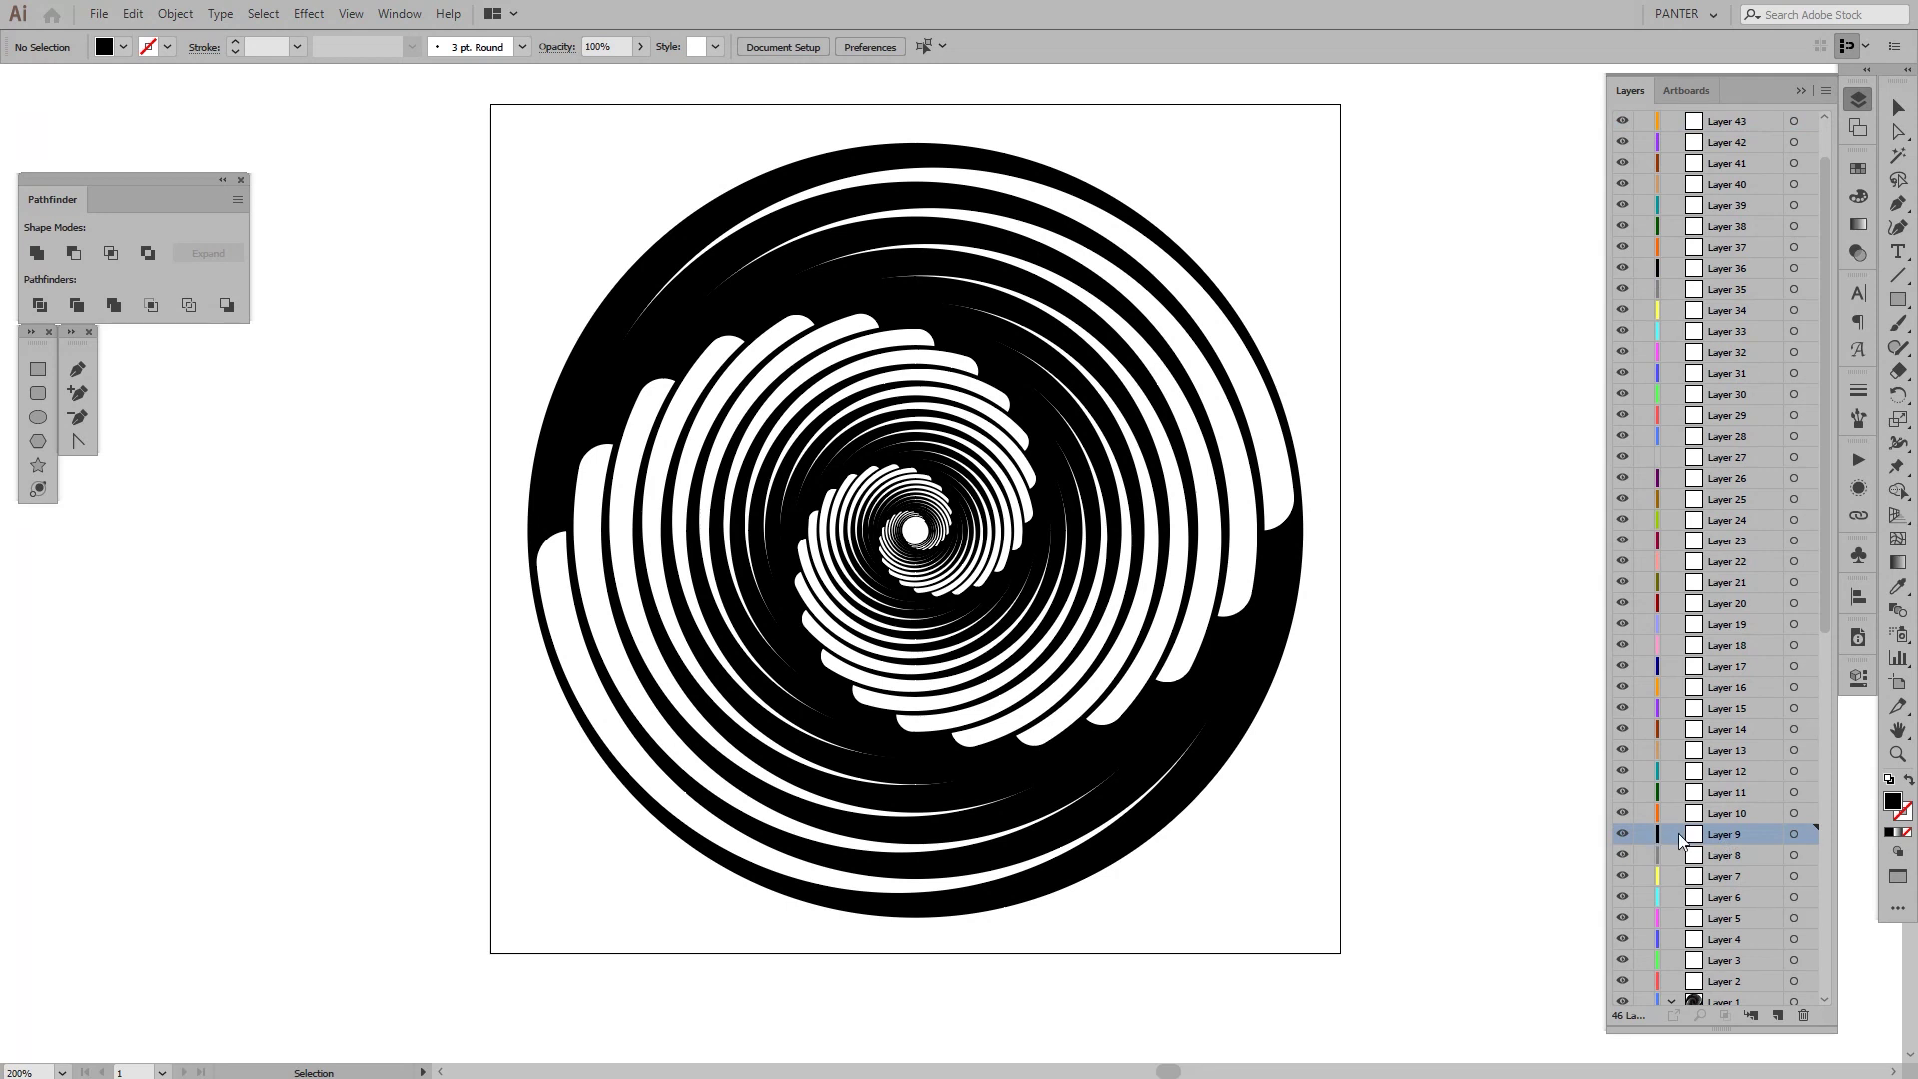
left_click(1645, 835)
double_click(1754, 837)
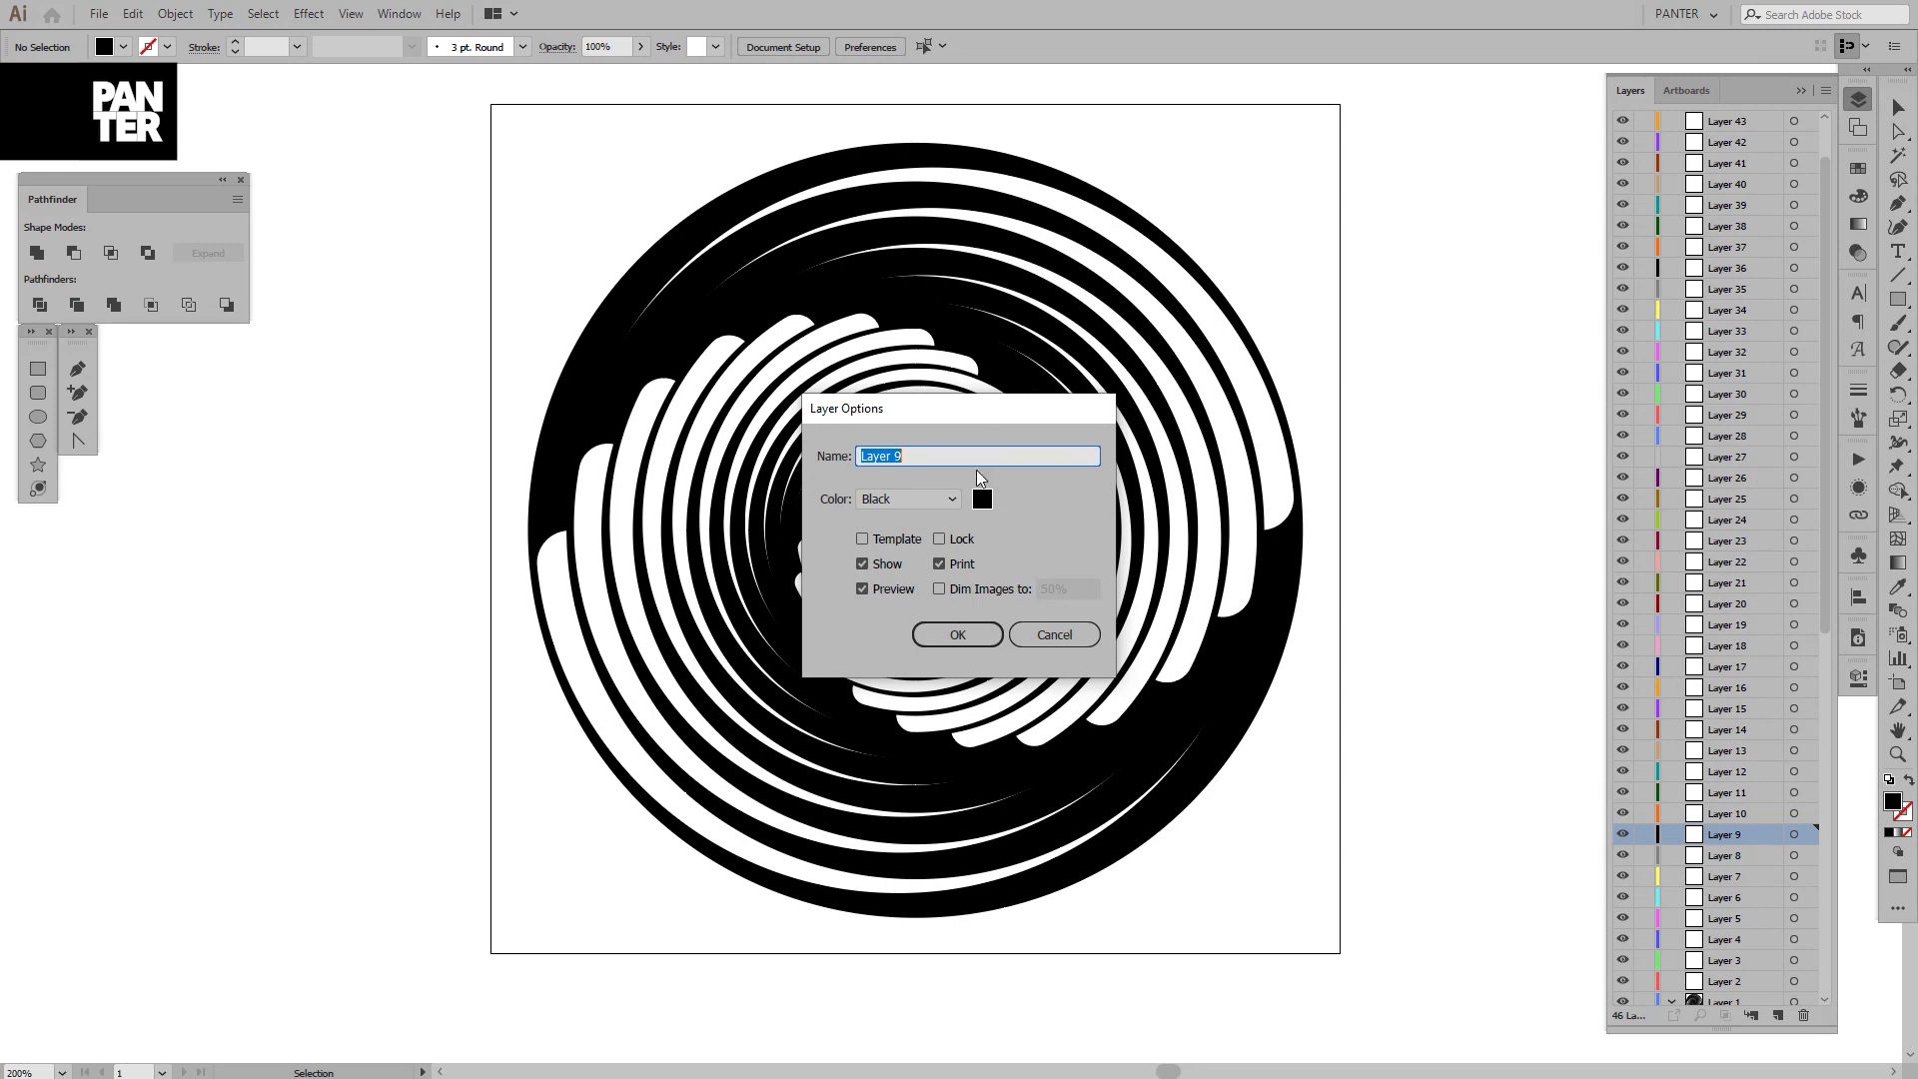
left_click(943, 503)
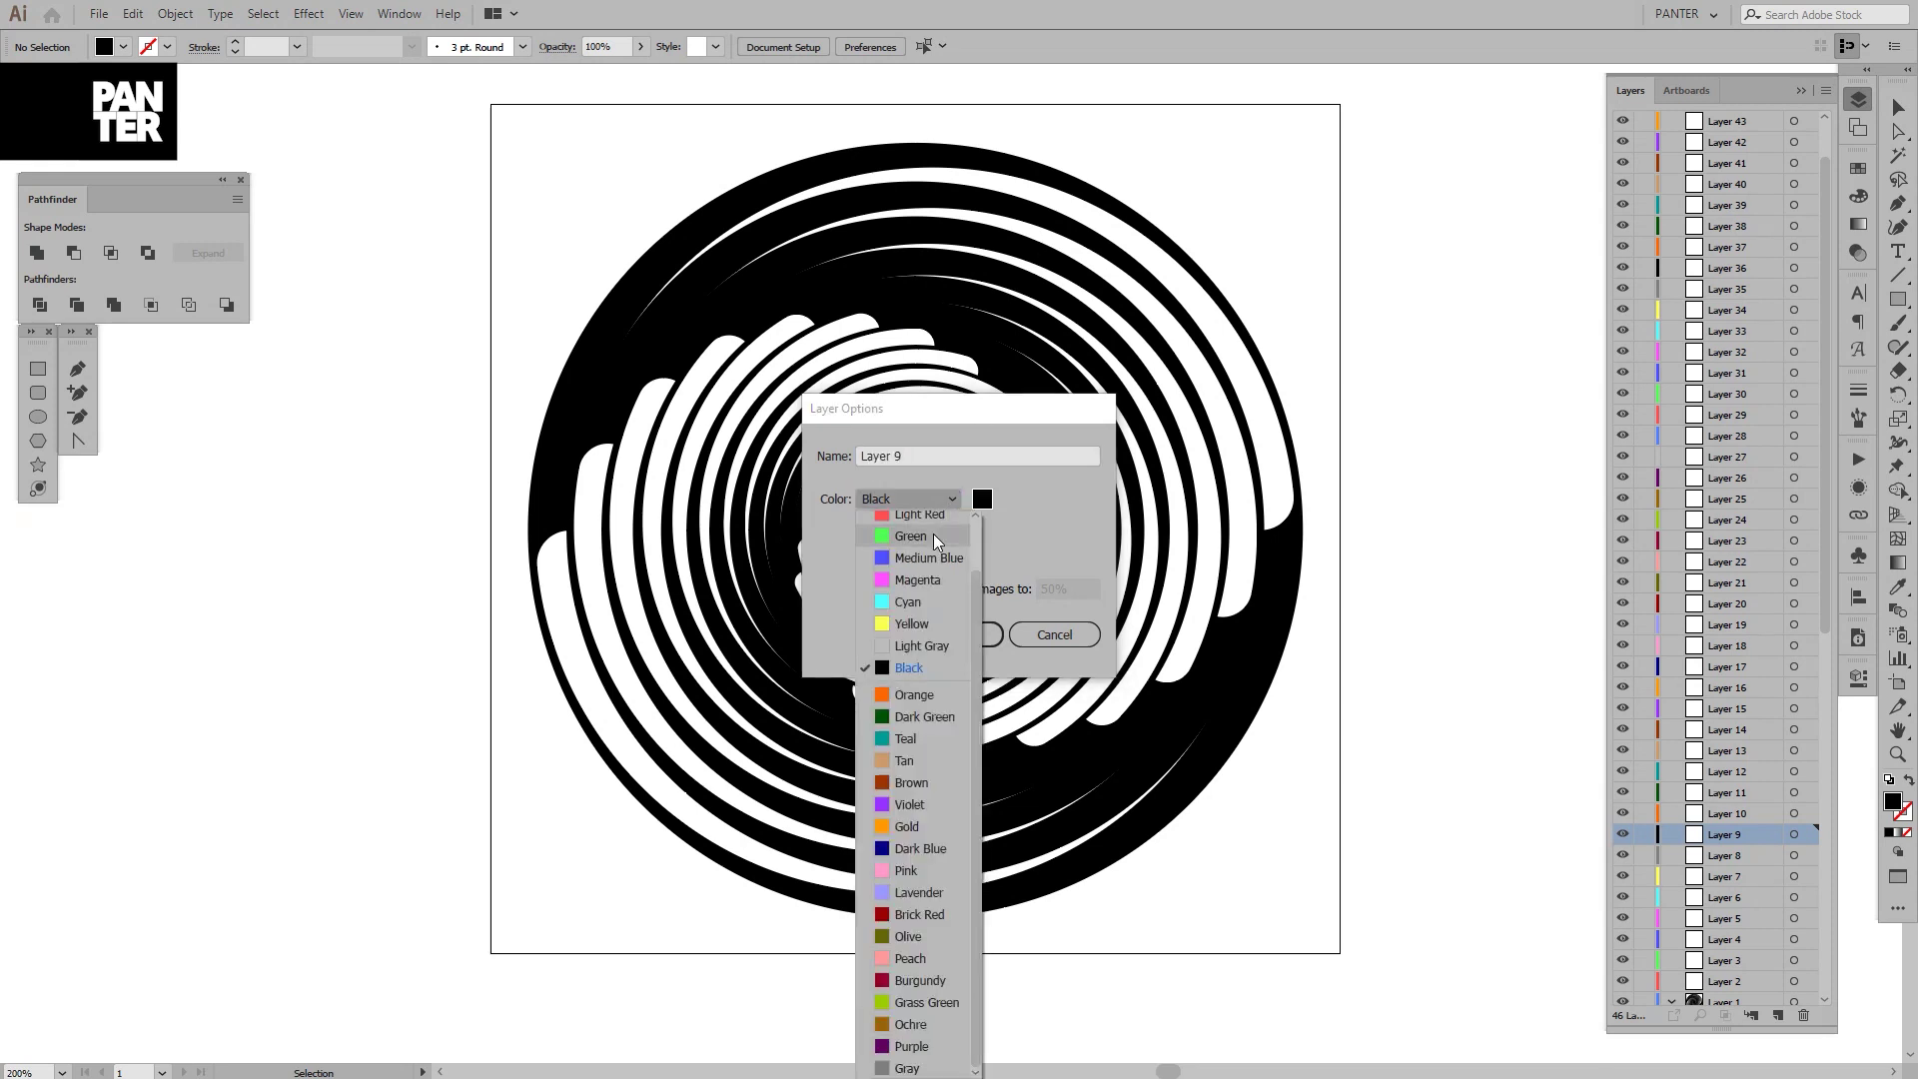
left_click(935, 536)
left_click(955, 634)
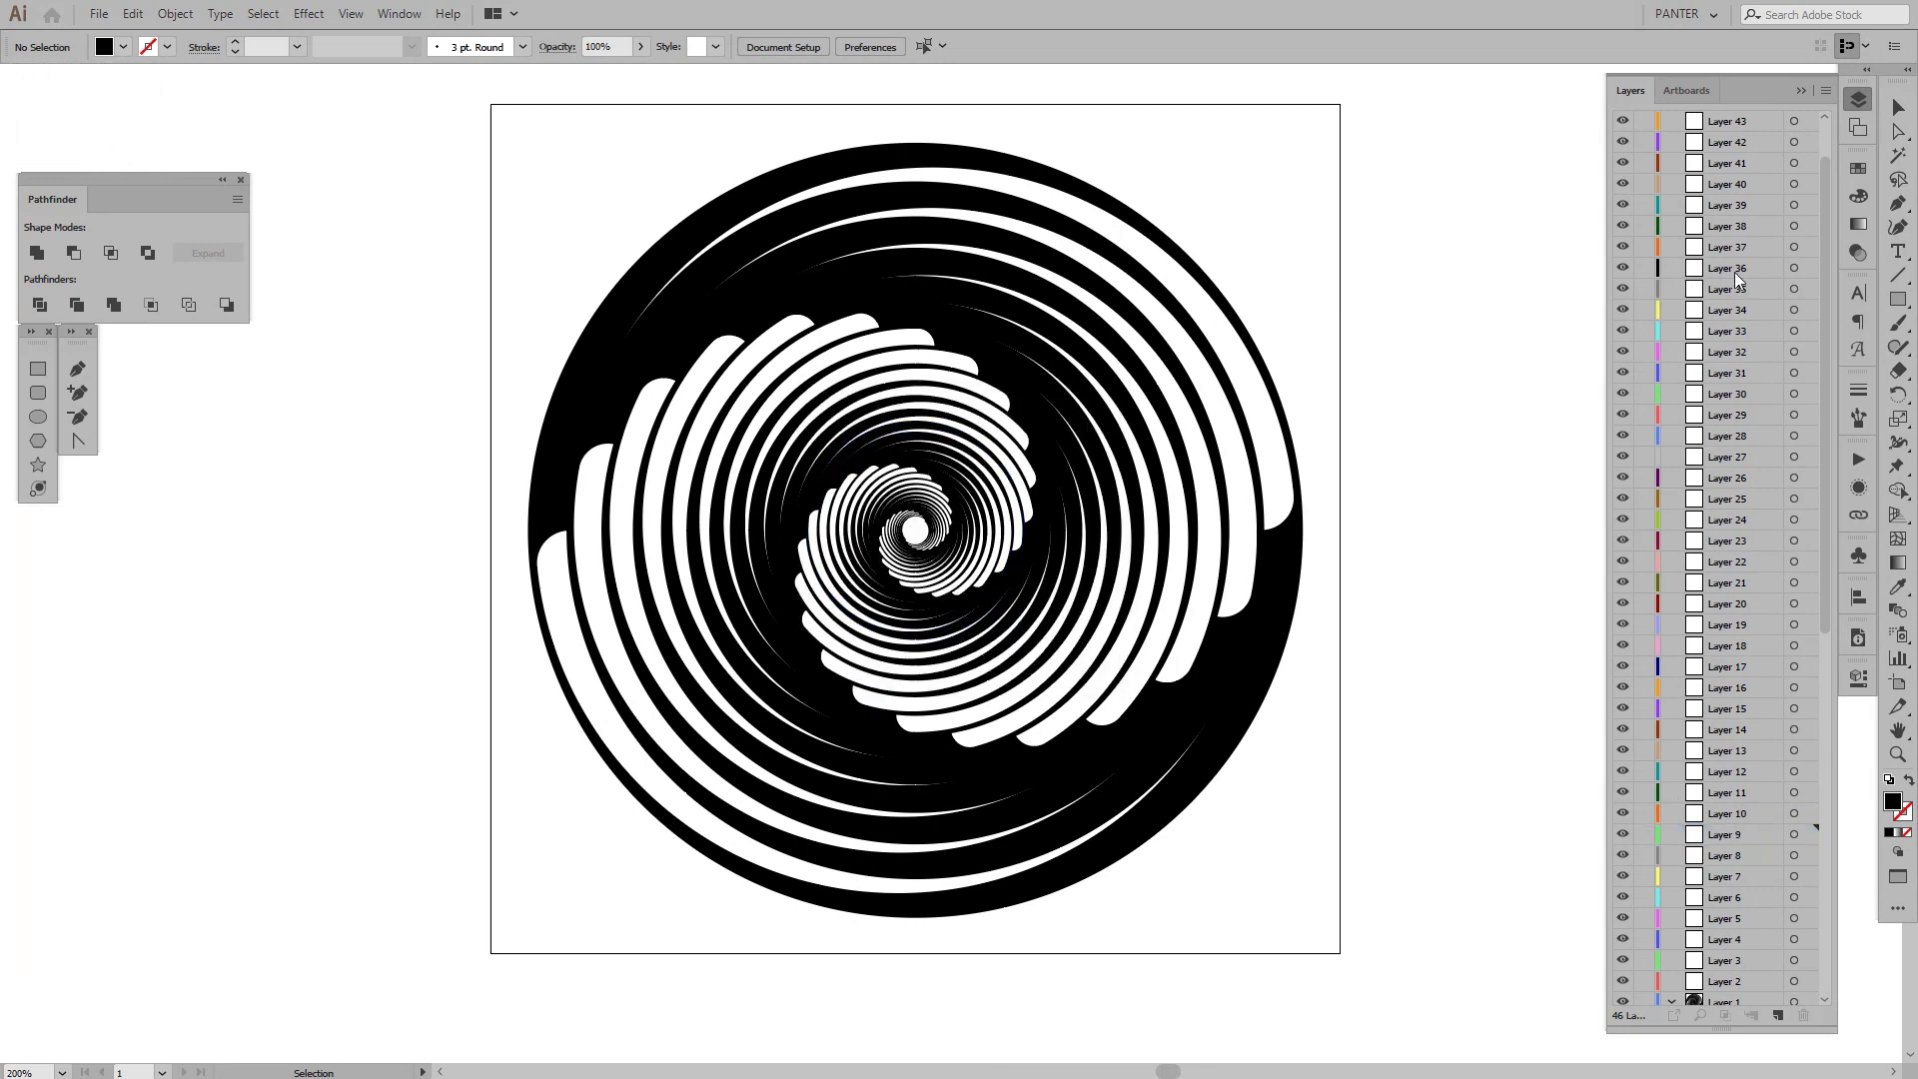
Change the identifying color of Layer 36 to Light Red.
left_click(1761, 271)
double_click(1761, 268)
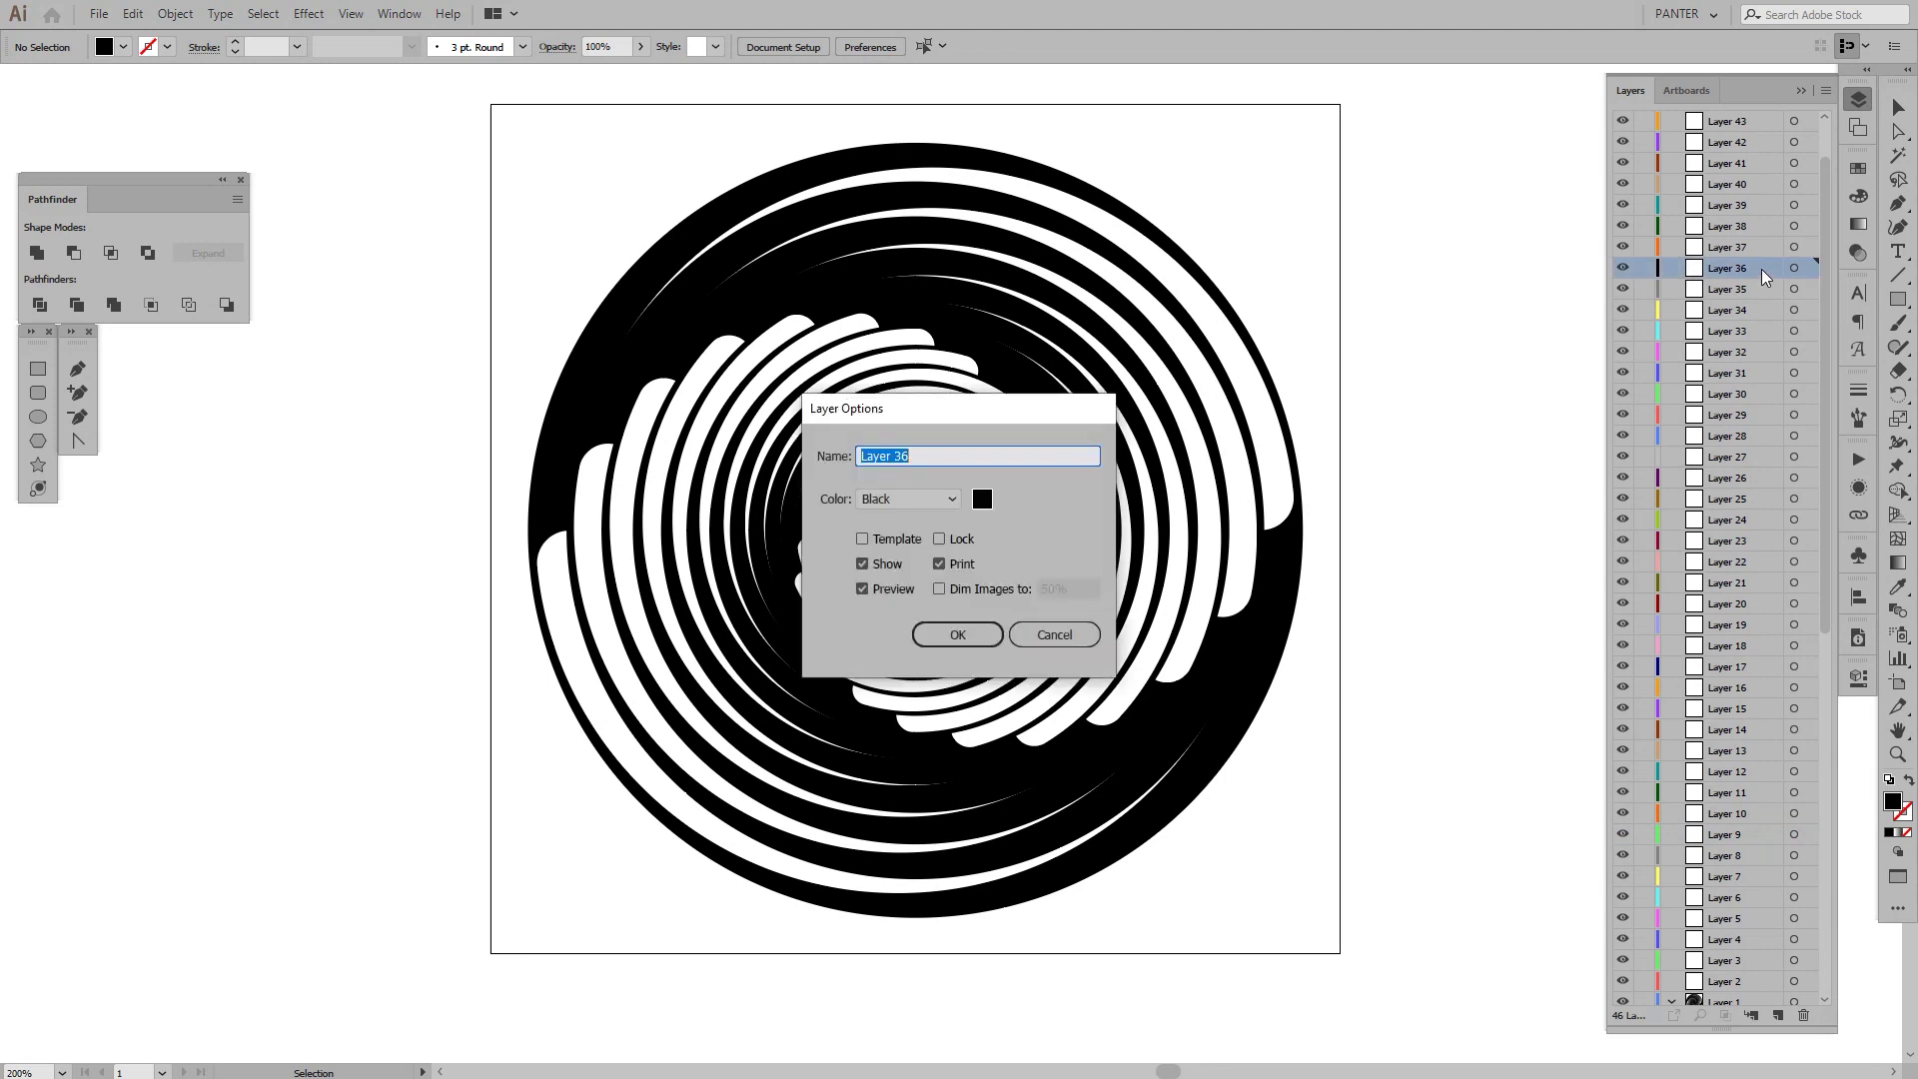
key("Escape")
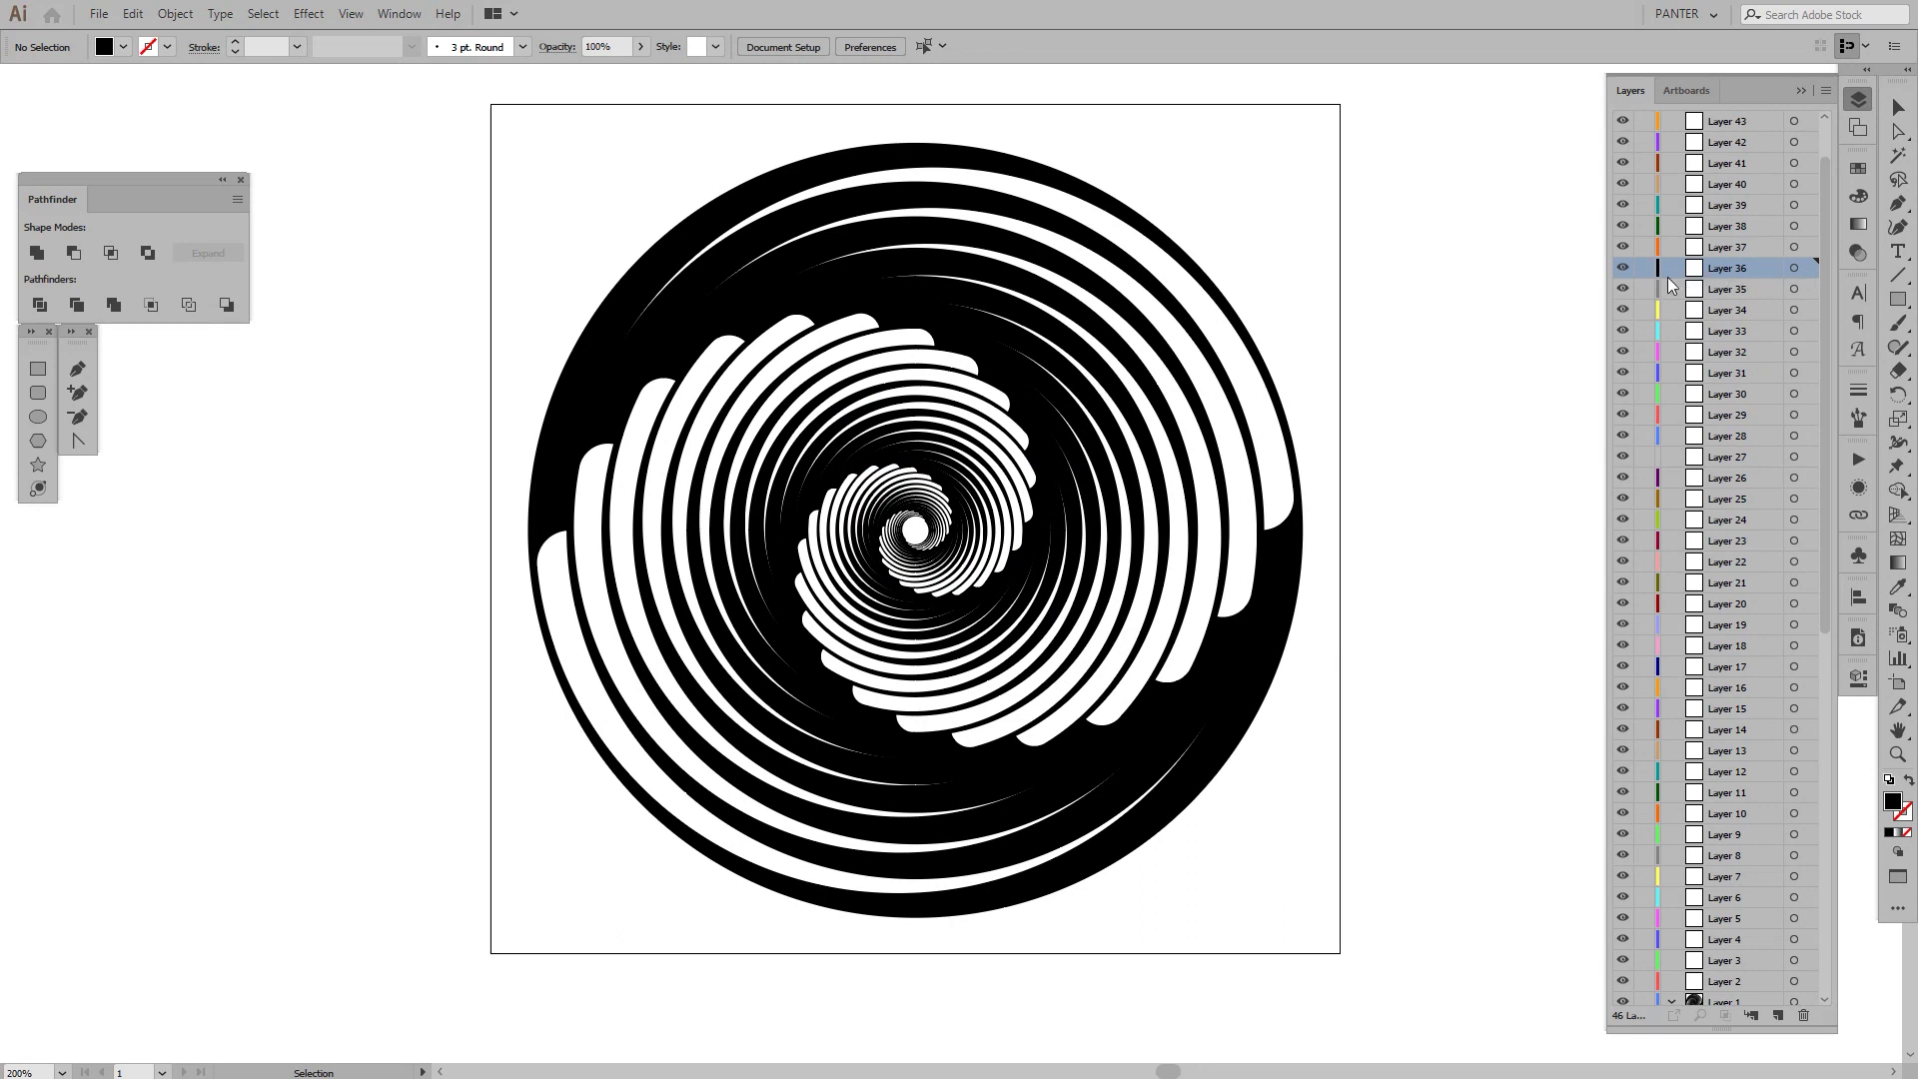
double_click(1771, 268)
left_click(918, 500)
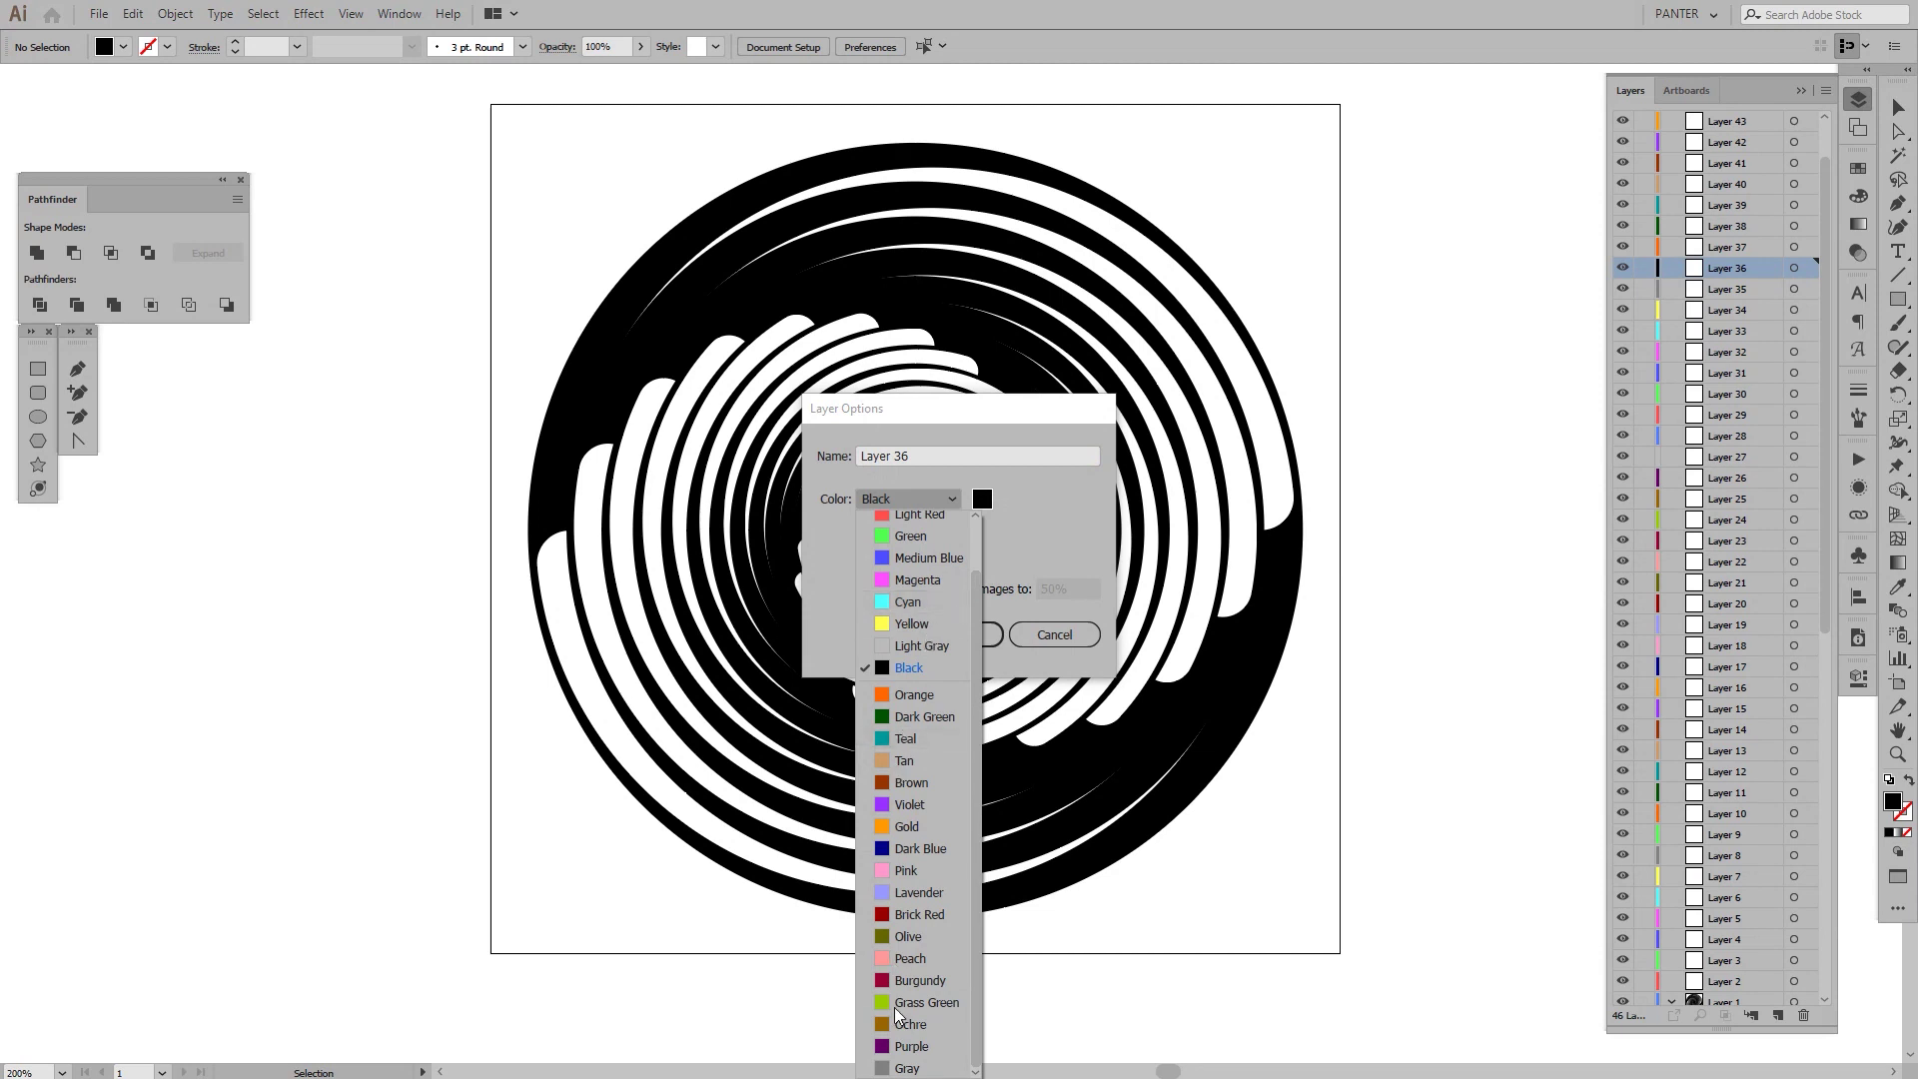
scroll(915, 965, "up", 1)
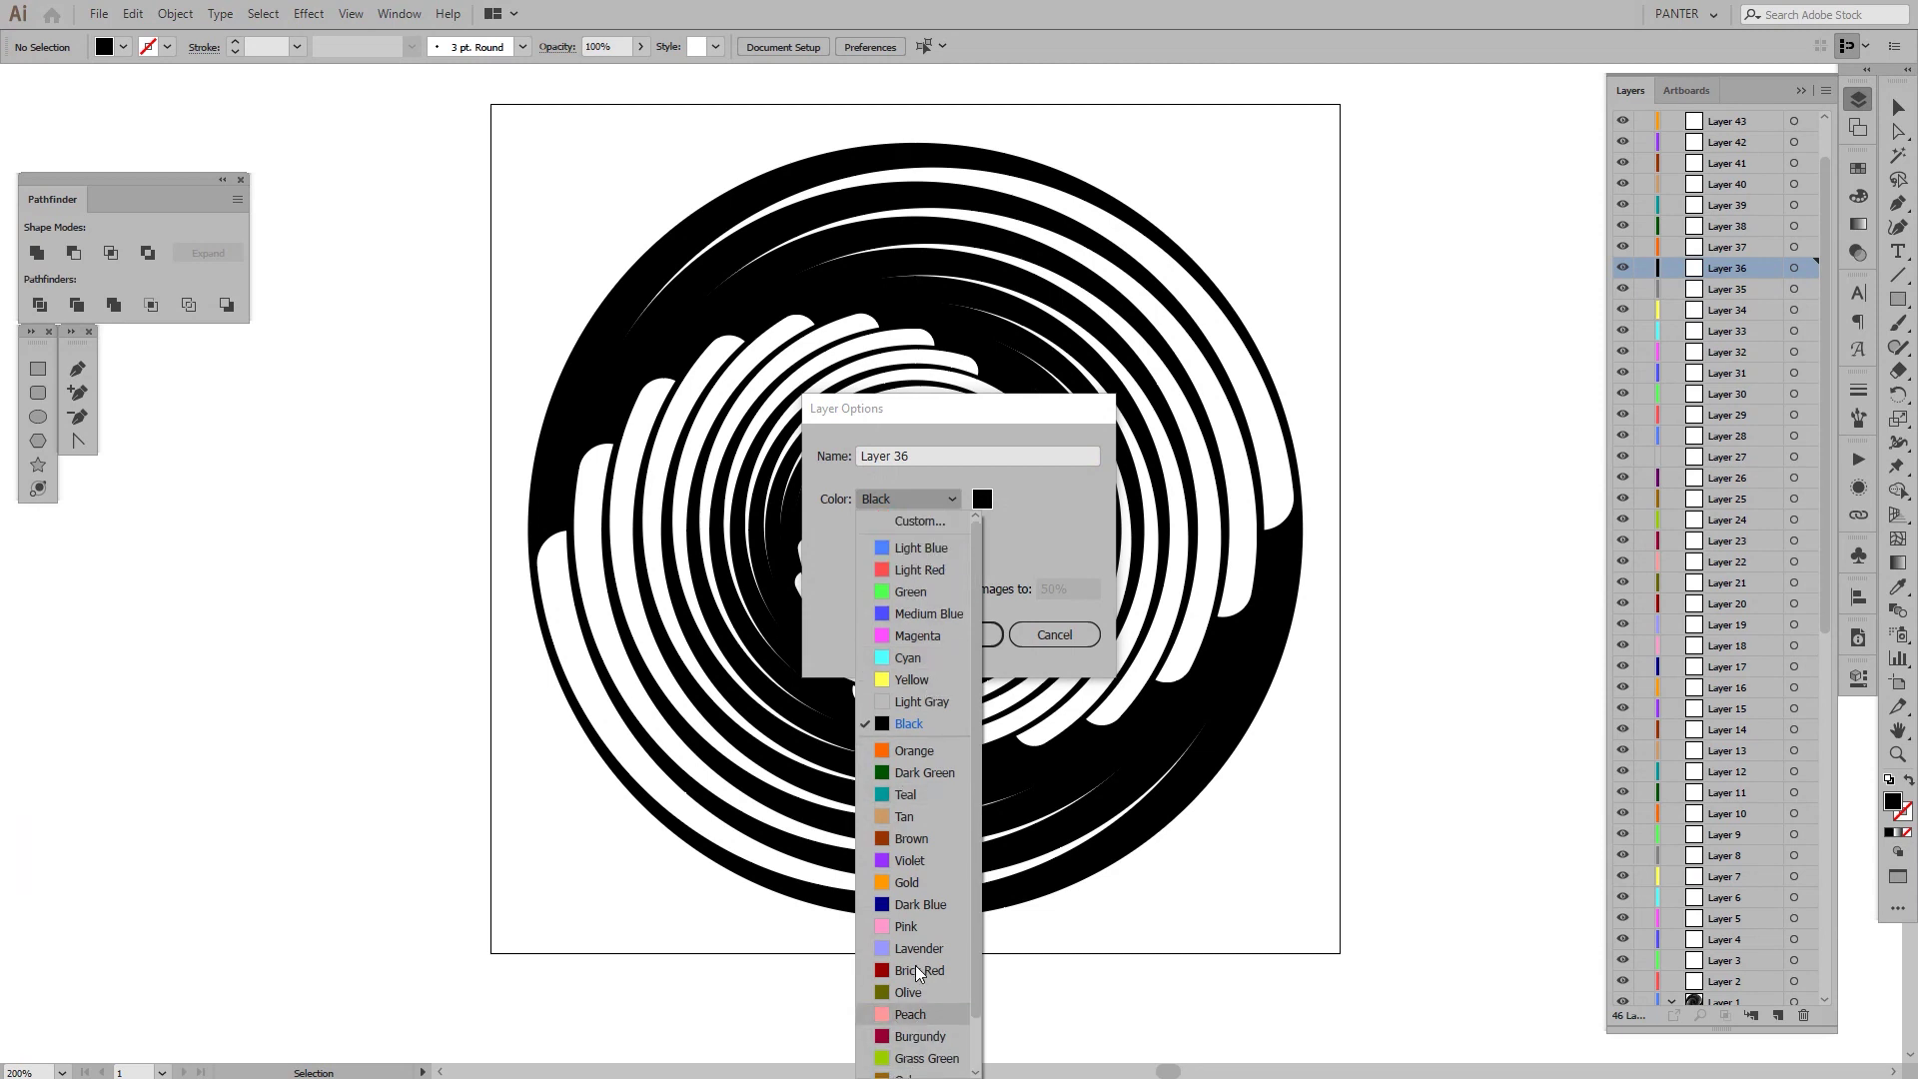
left_click(933, 569)
left_click(965, 636)
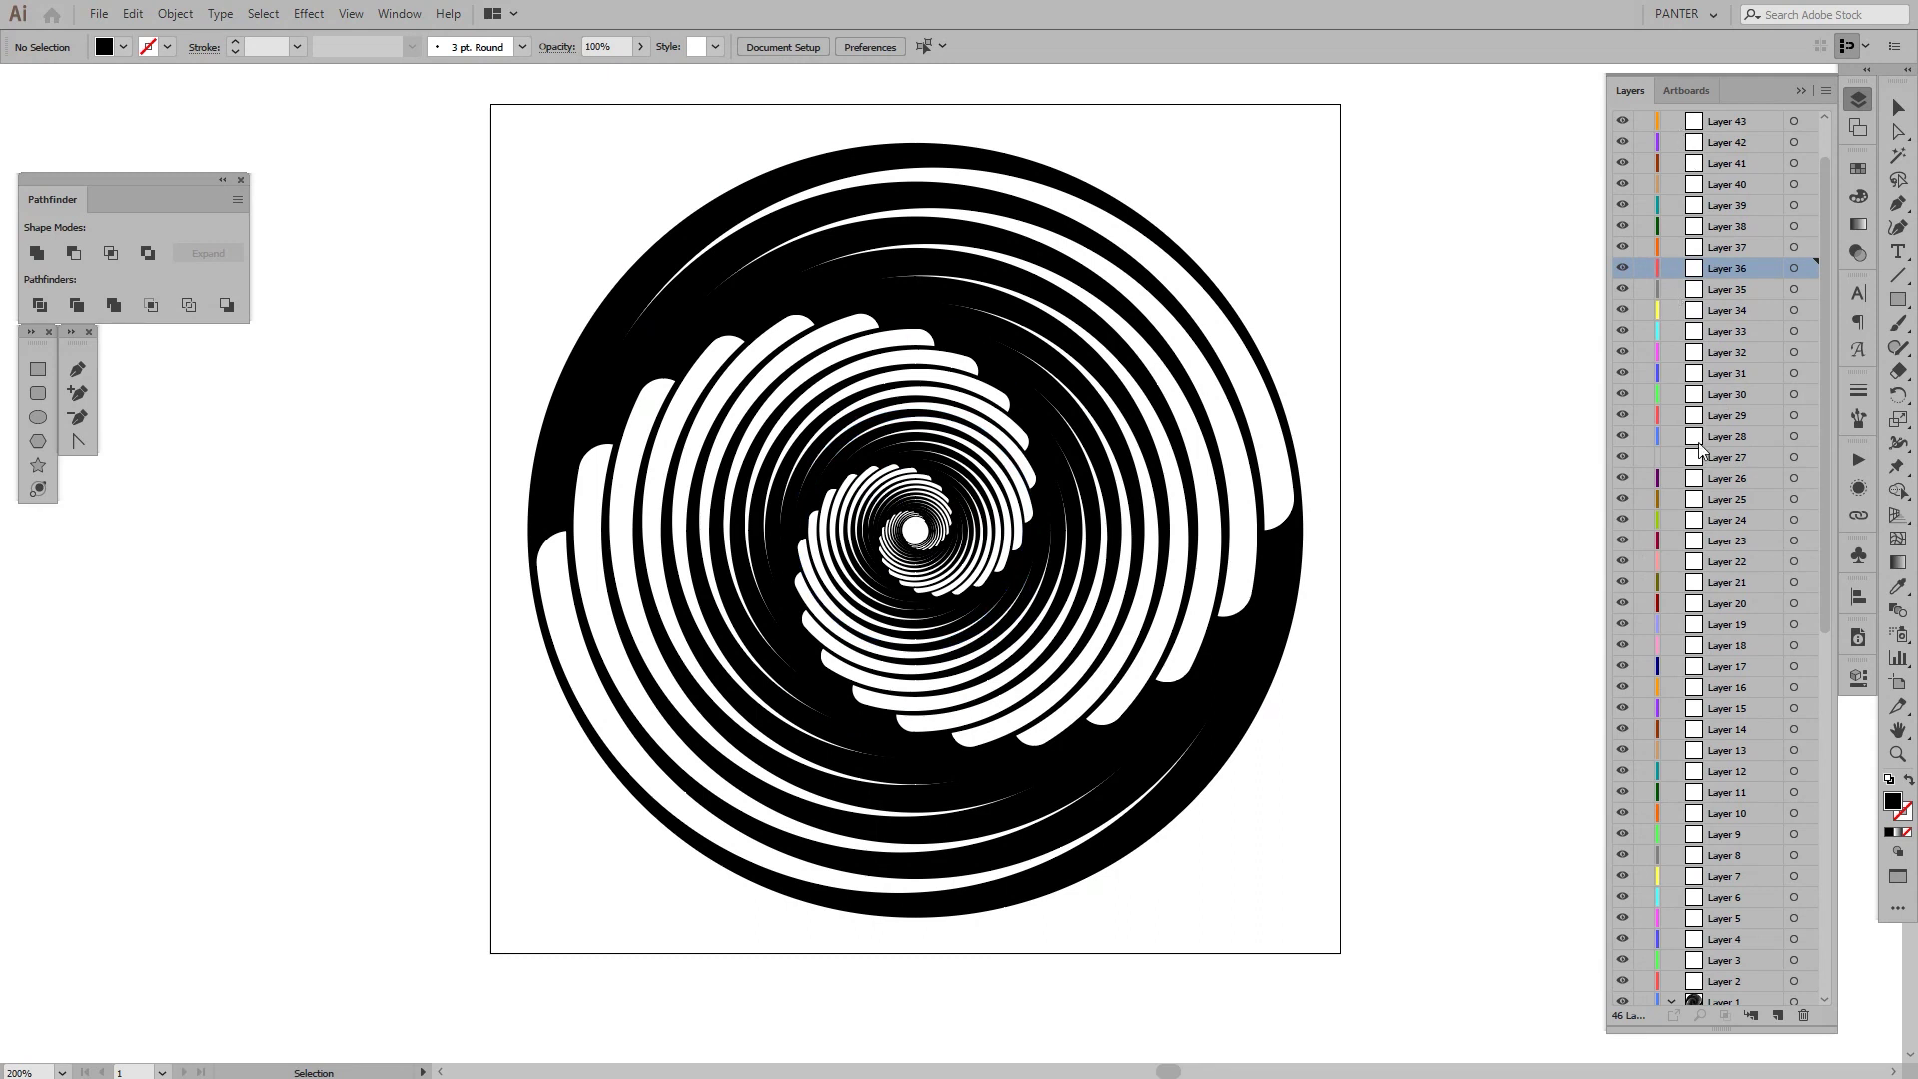
Move the spiral's outermost ring group out of Layer 1 into Layer 2.
scroll(1699, 442, "down", 5)
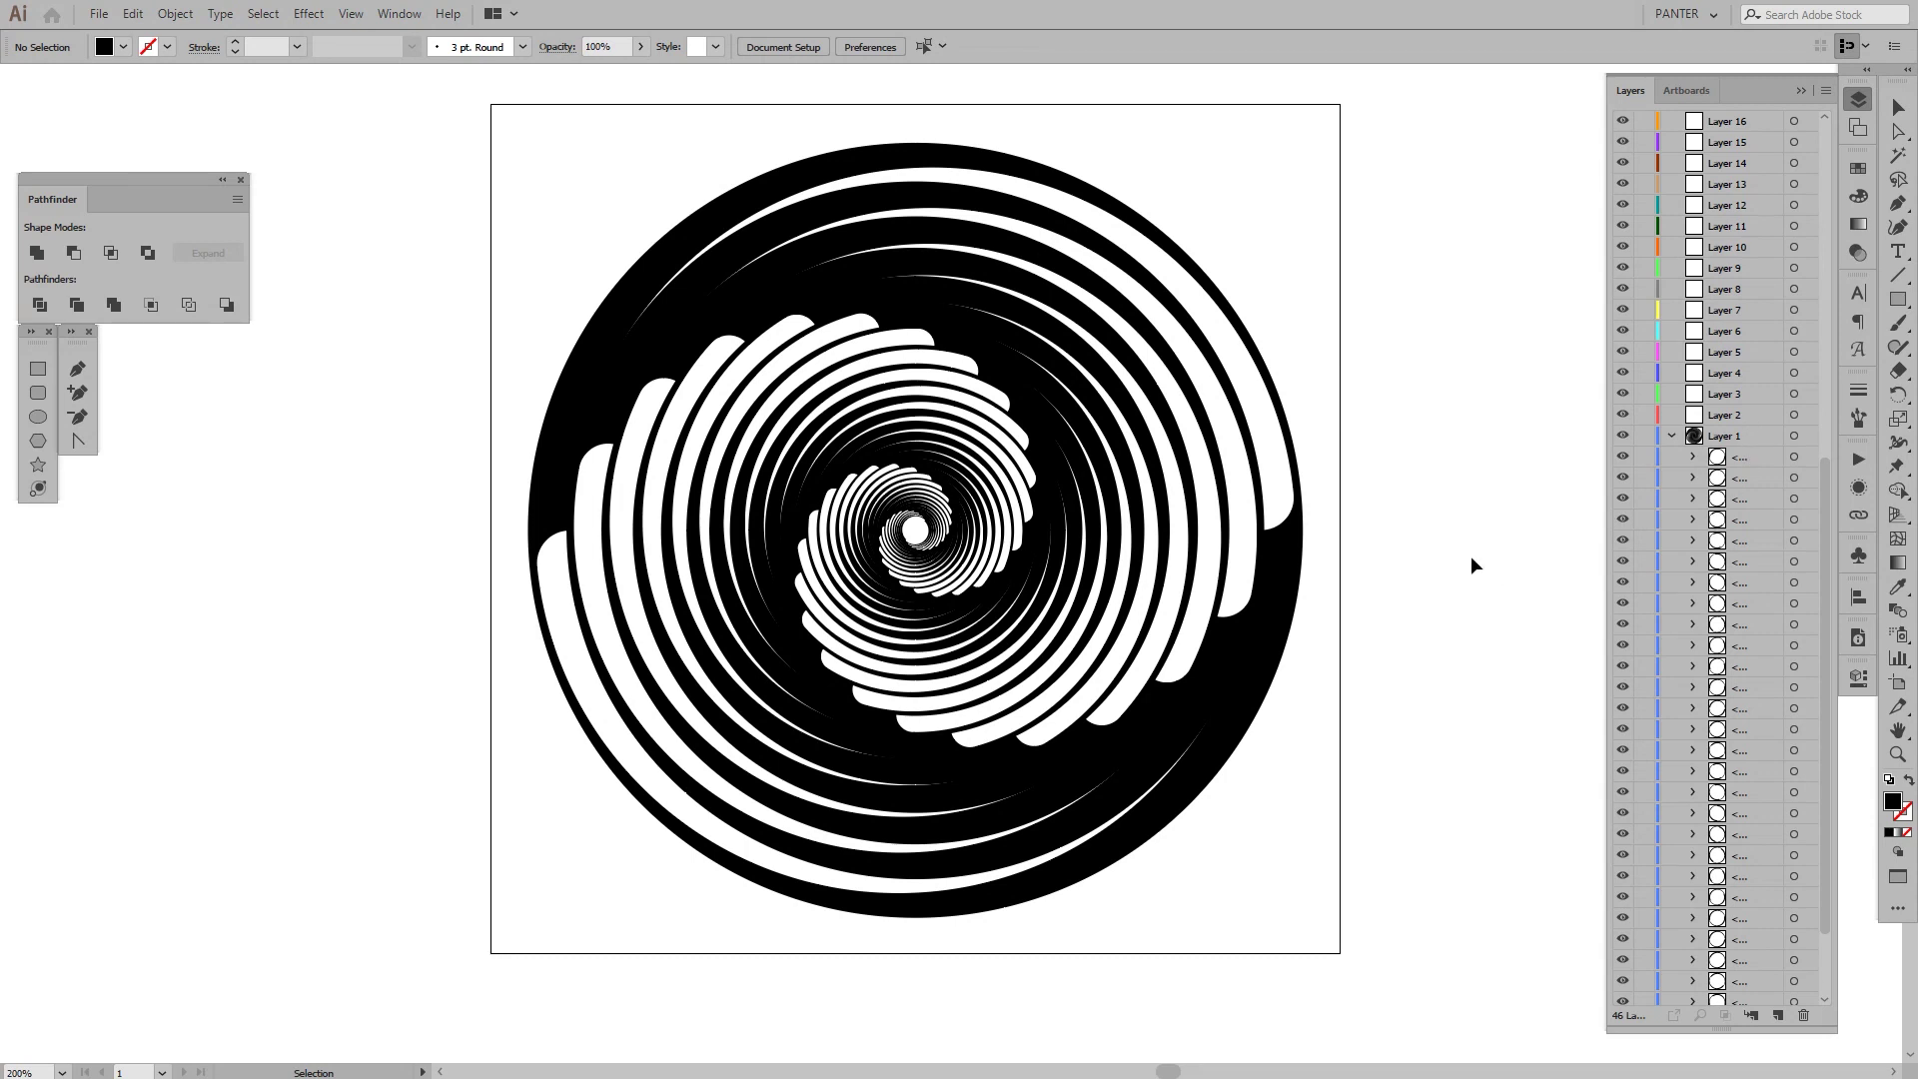
key("ctrl+z")
key("ctrl+shift+z")
scroll(955, 565, "up", 1)
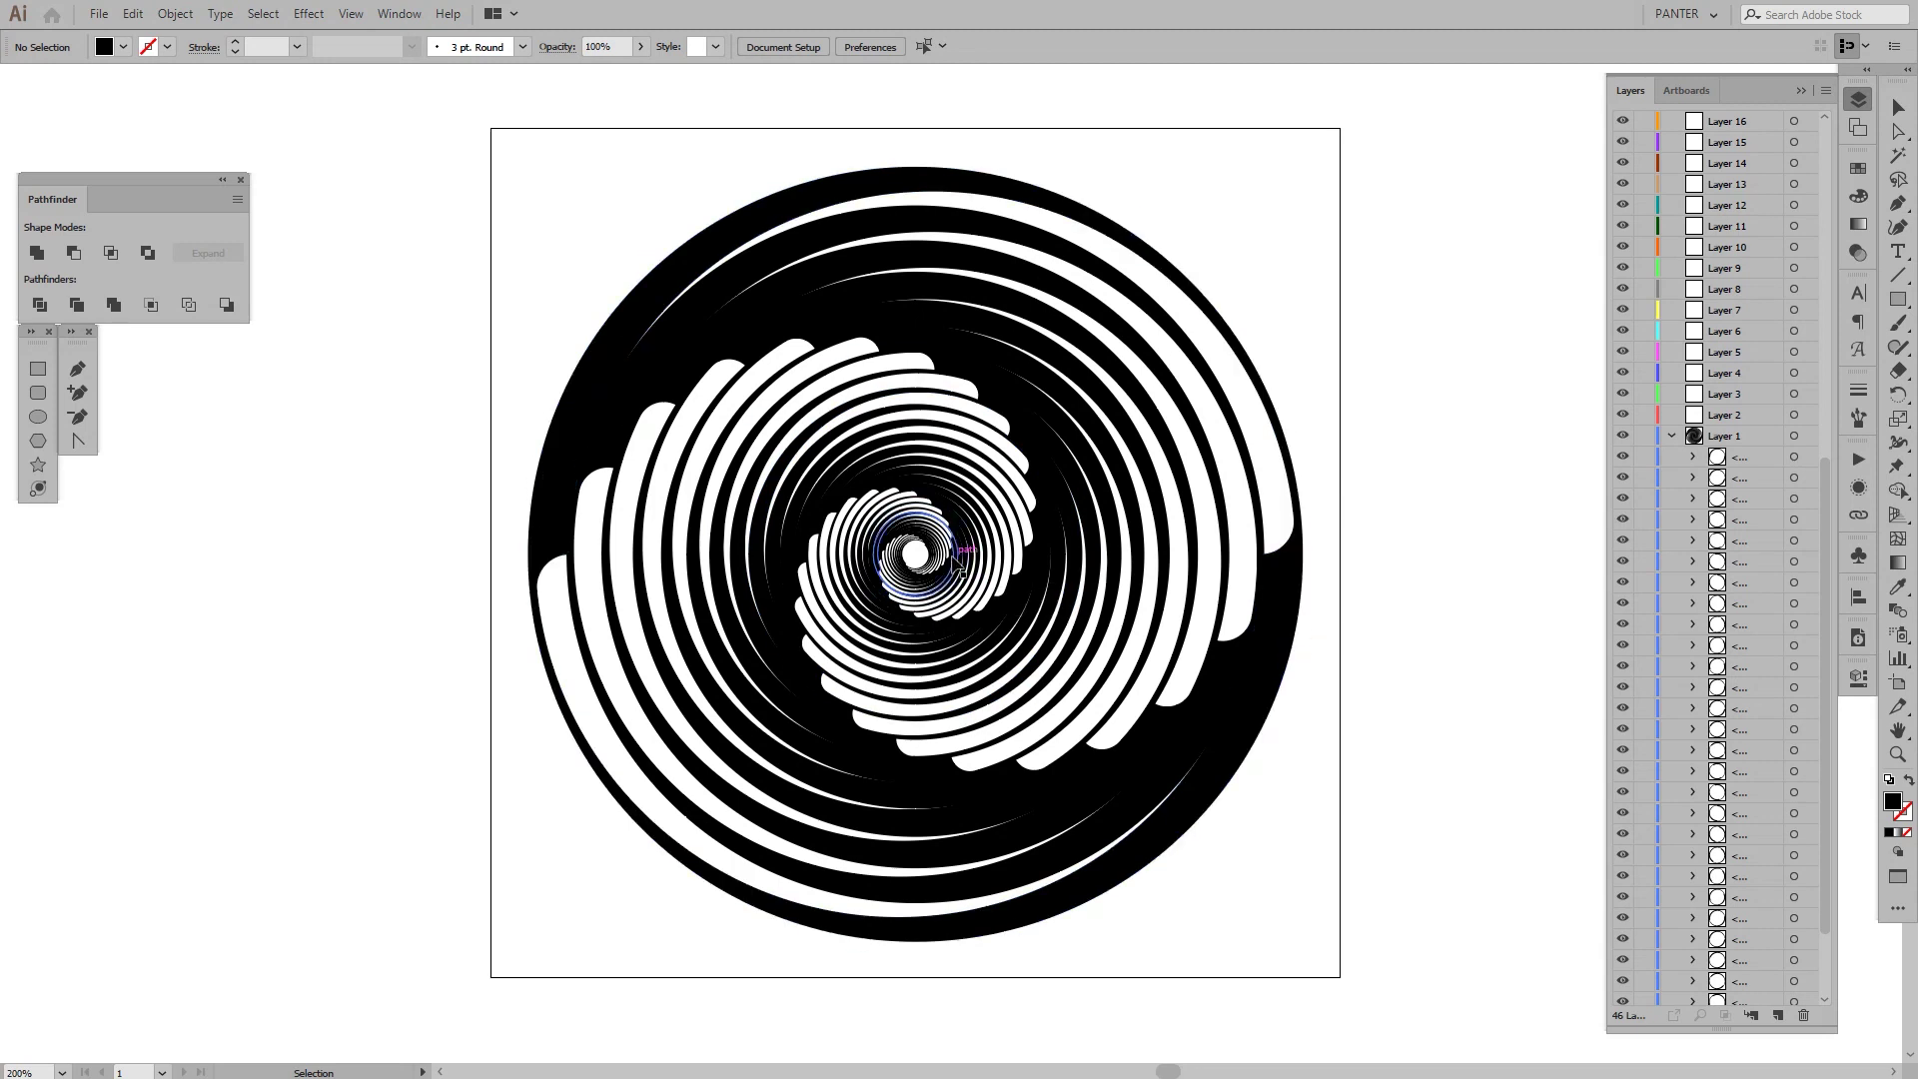
left_click(1808, 458)
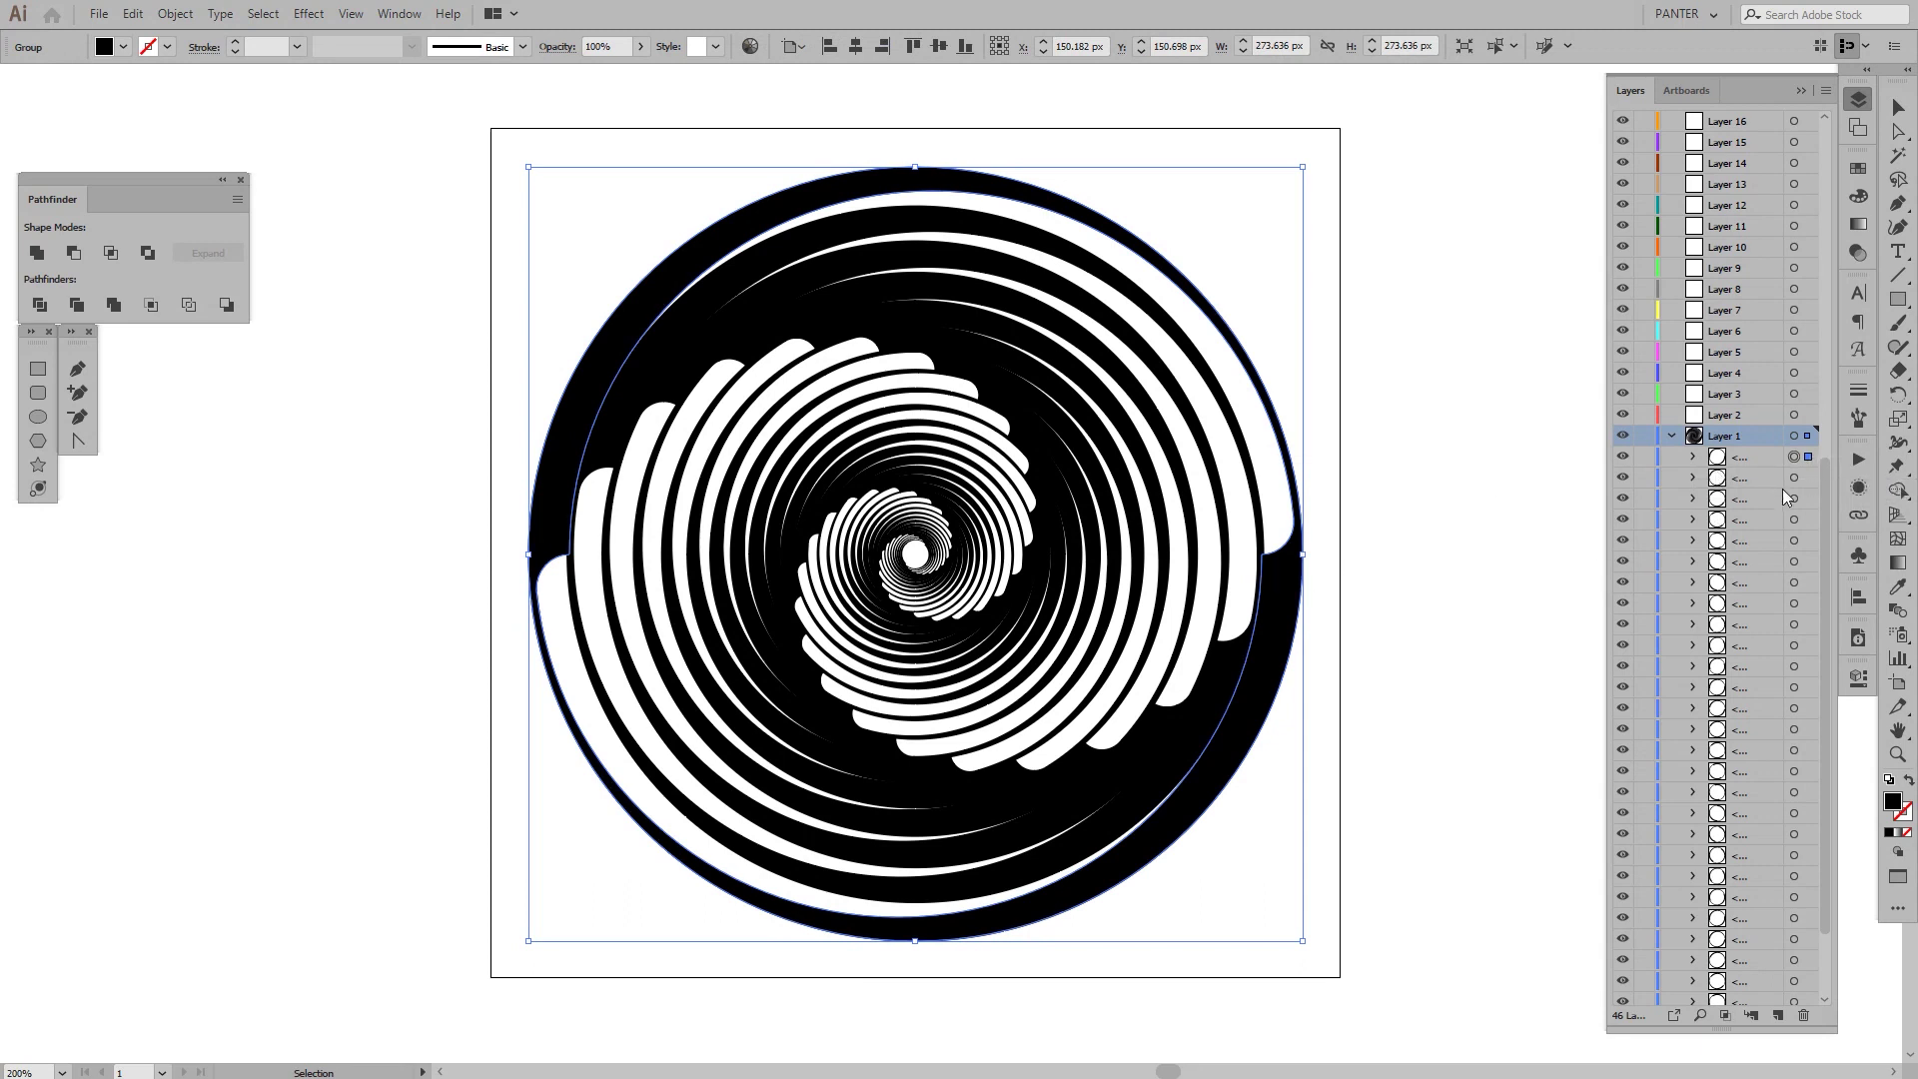
left_click(1758, 463)
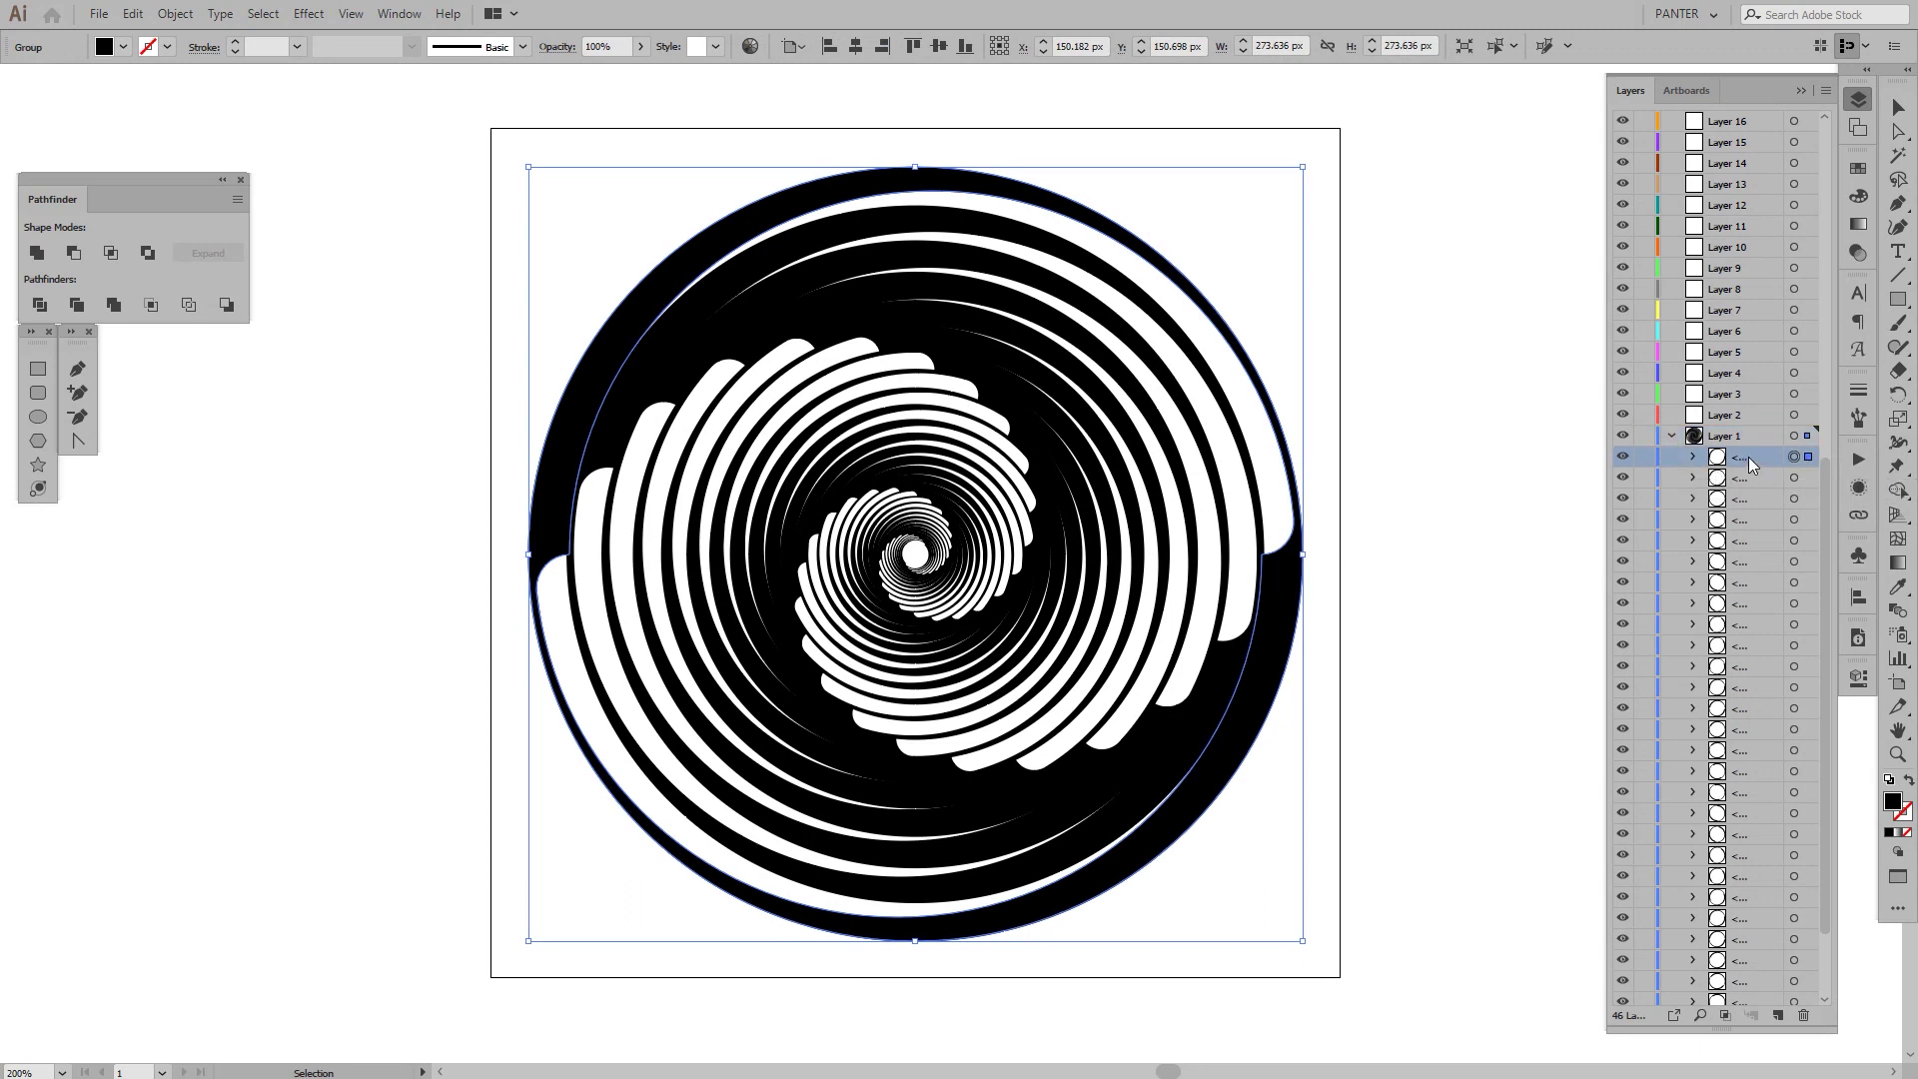
left_click_drag(1747, 459, 1745, 412)
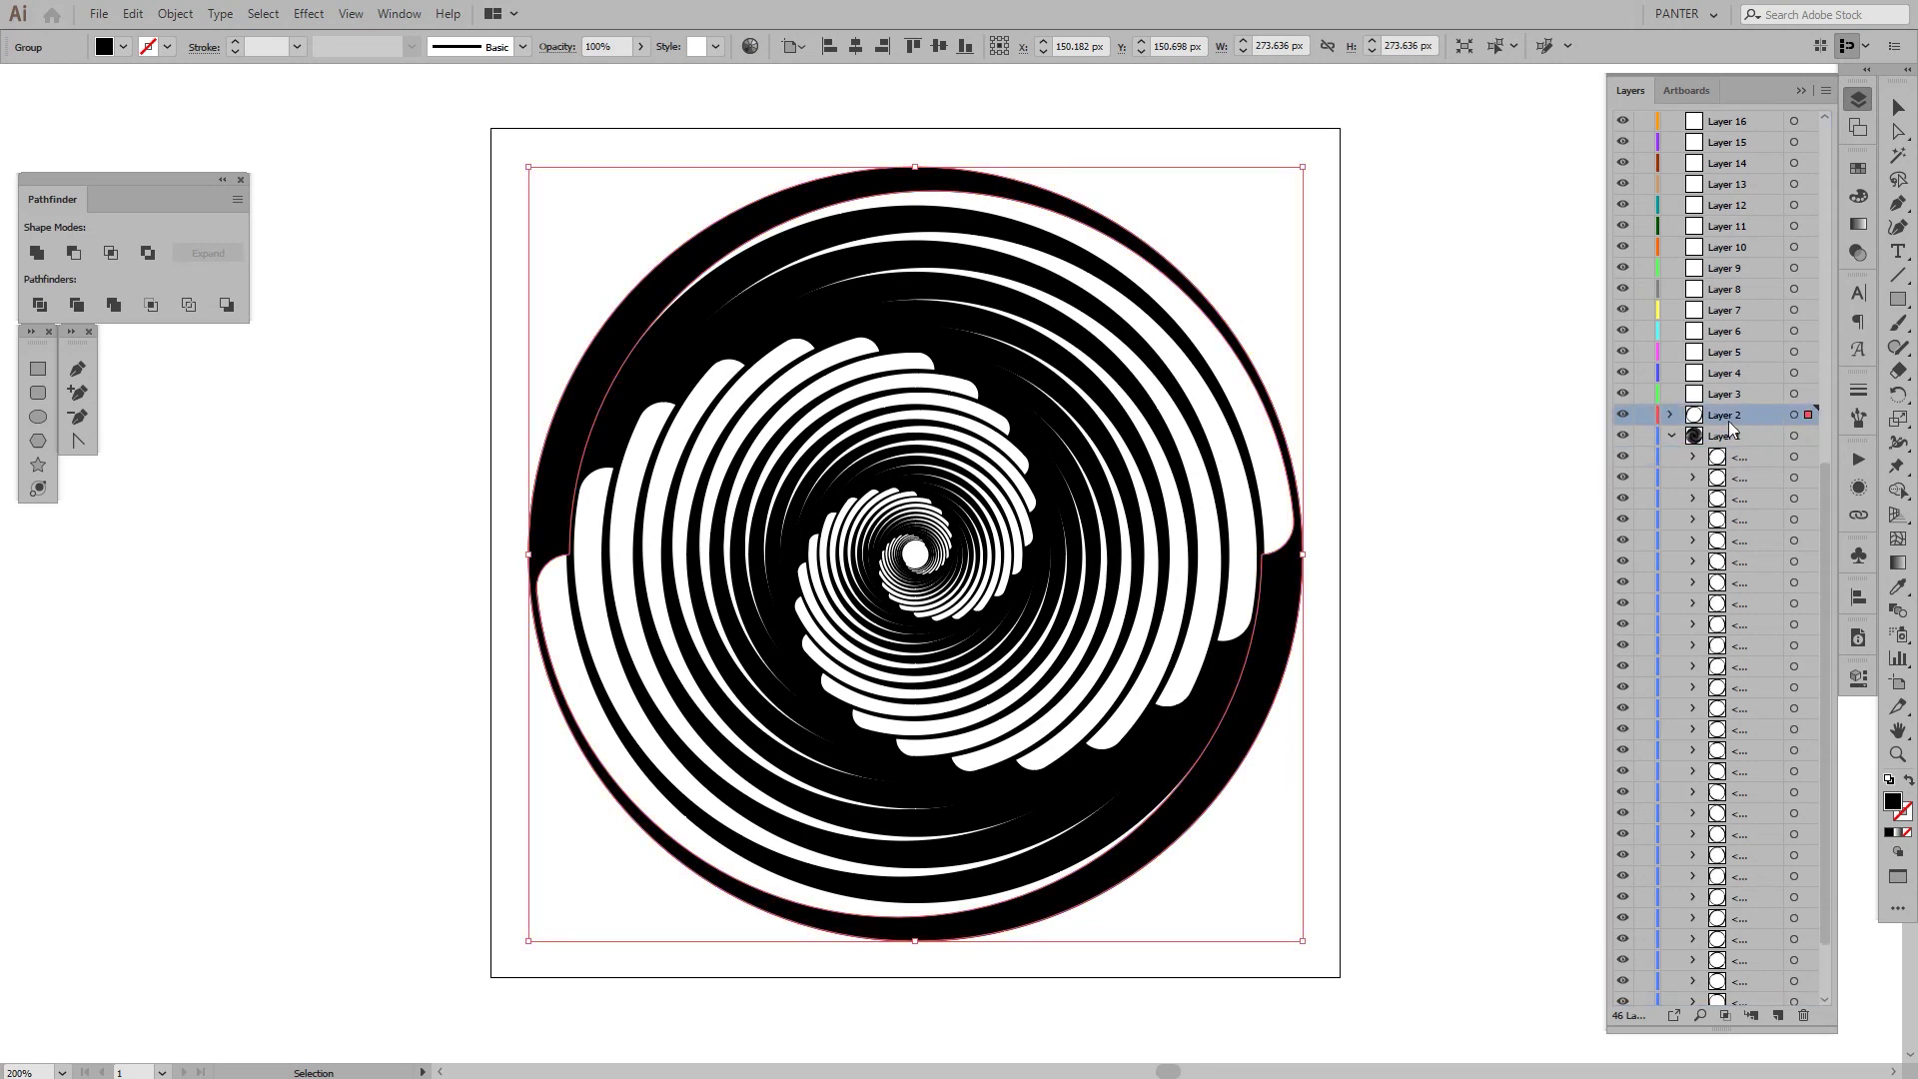
Move the next two outermost rings from Layer 1 into Layer 3 and Layer 4, one ring per layer.
left_click(1754, 465)
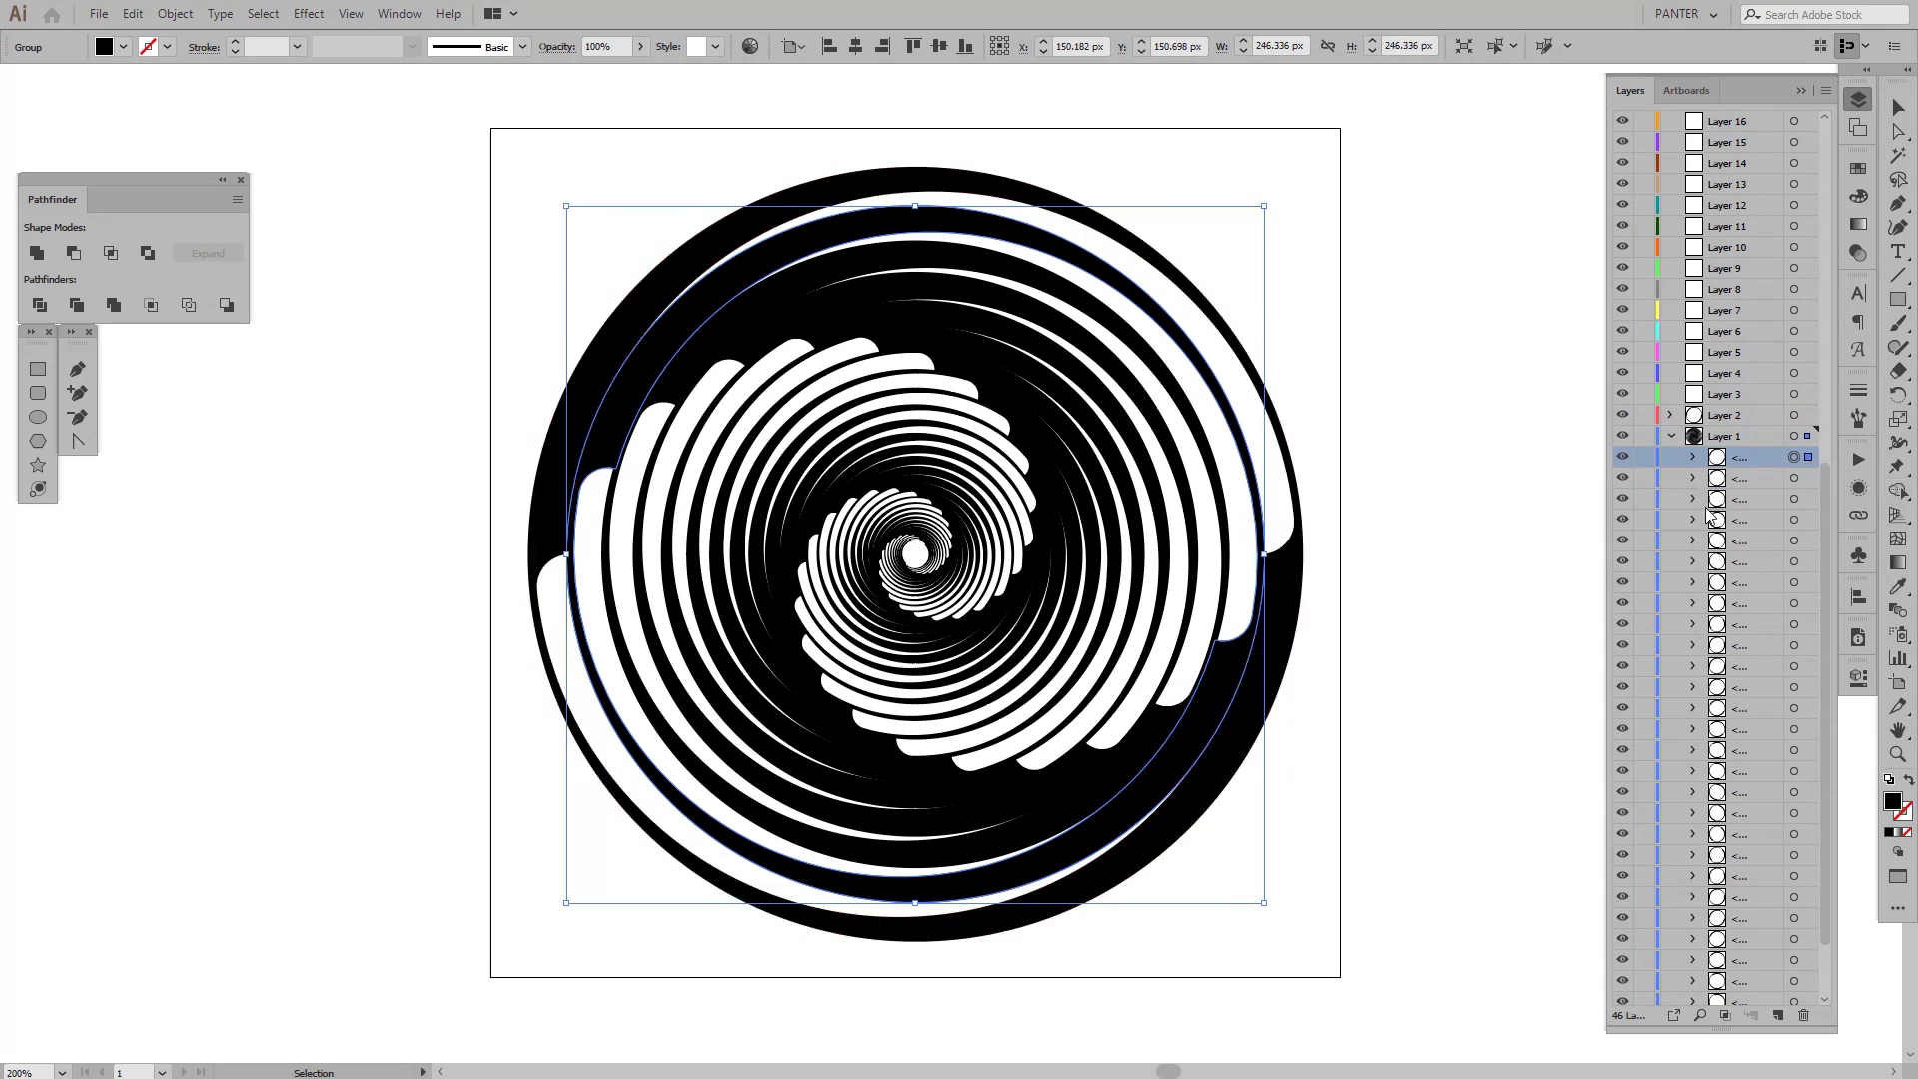
left_click_drag(1748, 465, 1753, 394)
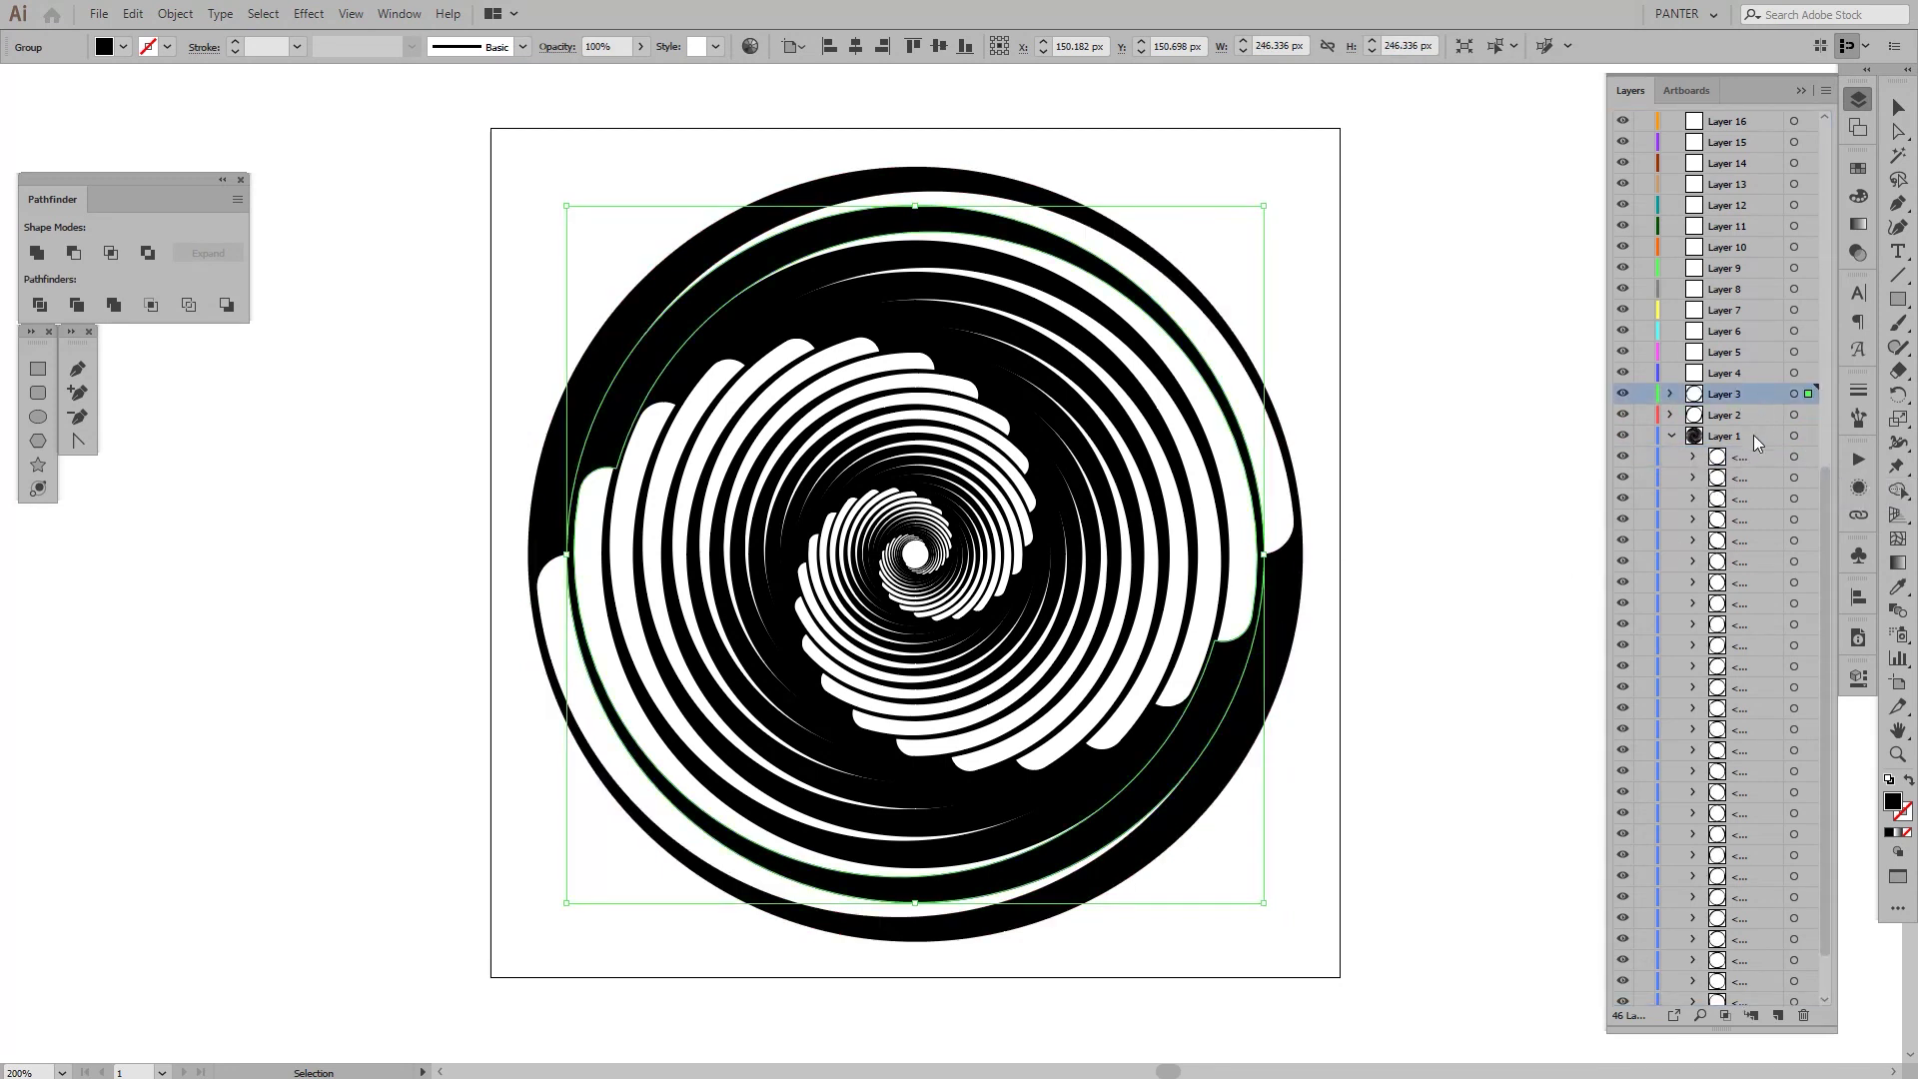
left_click(1159, 754)
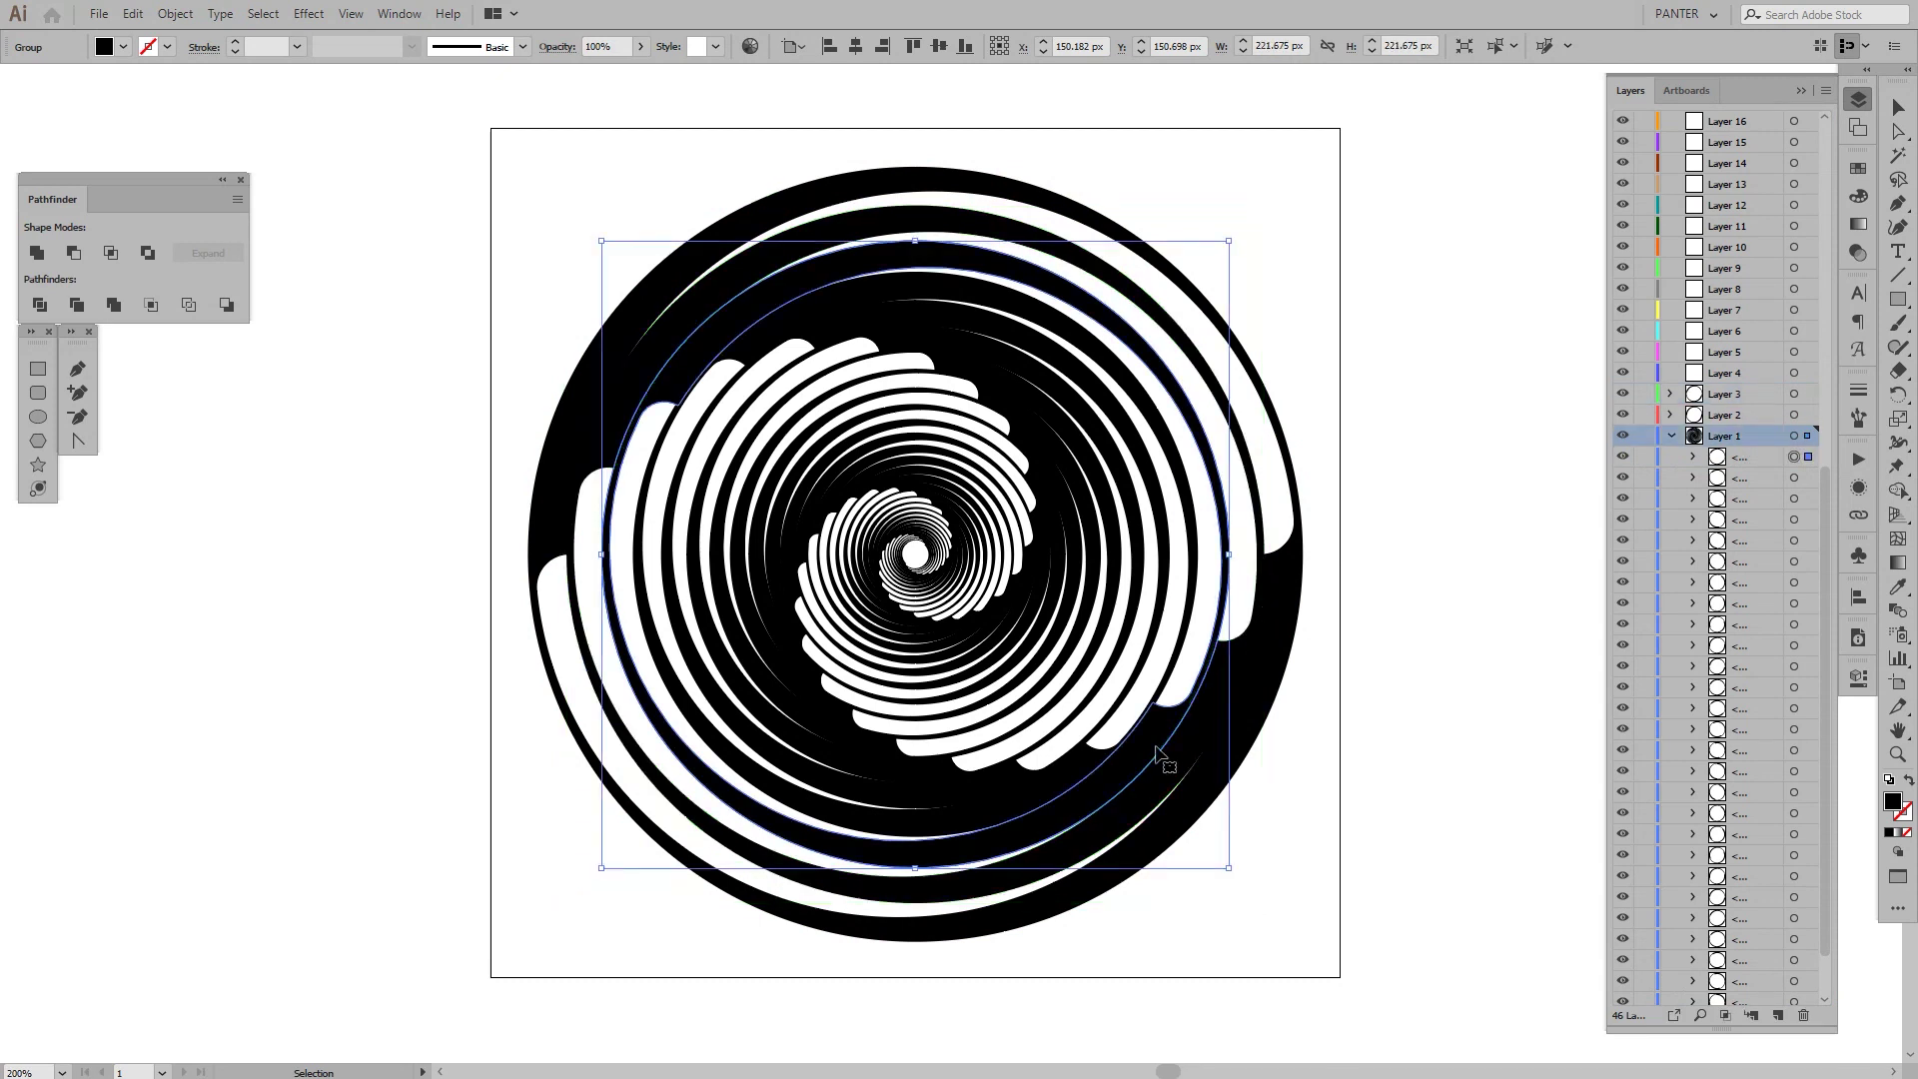
left_click(1750, 457)
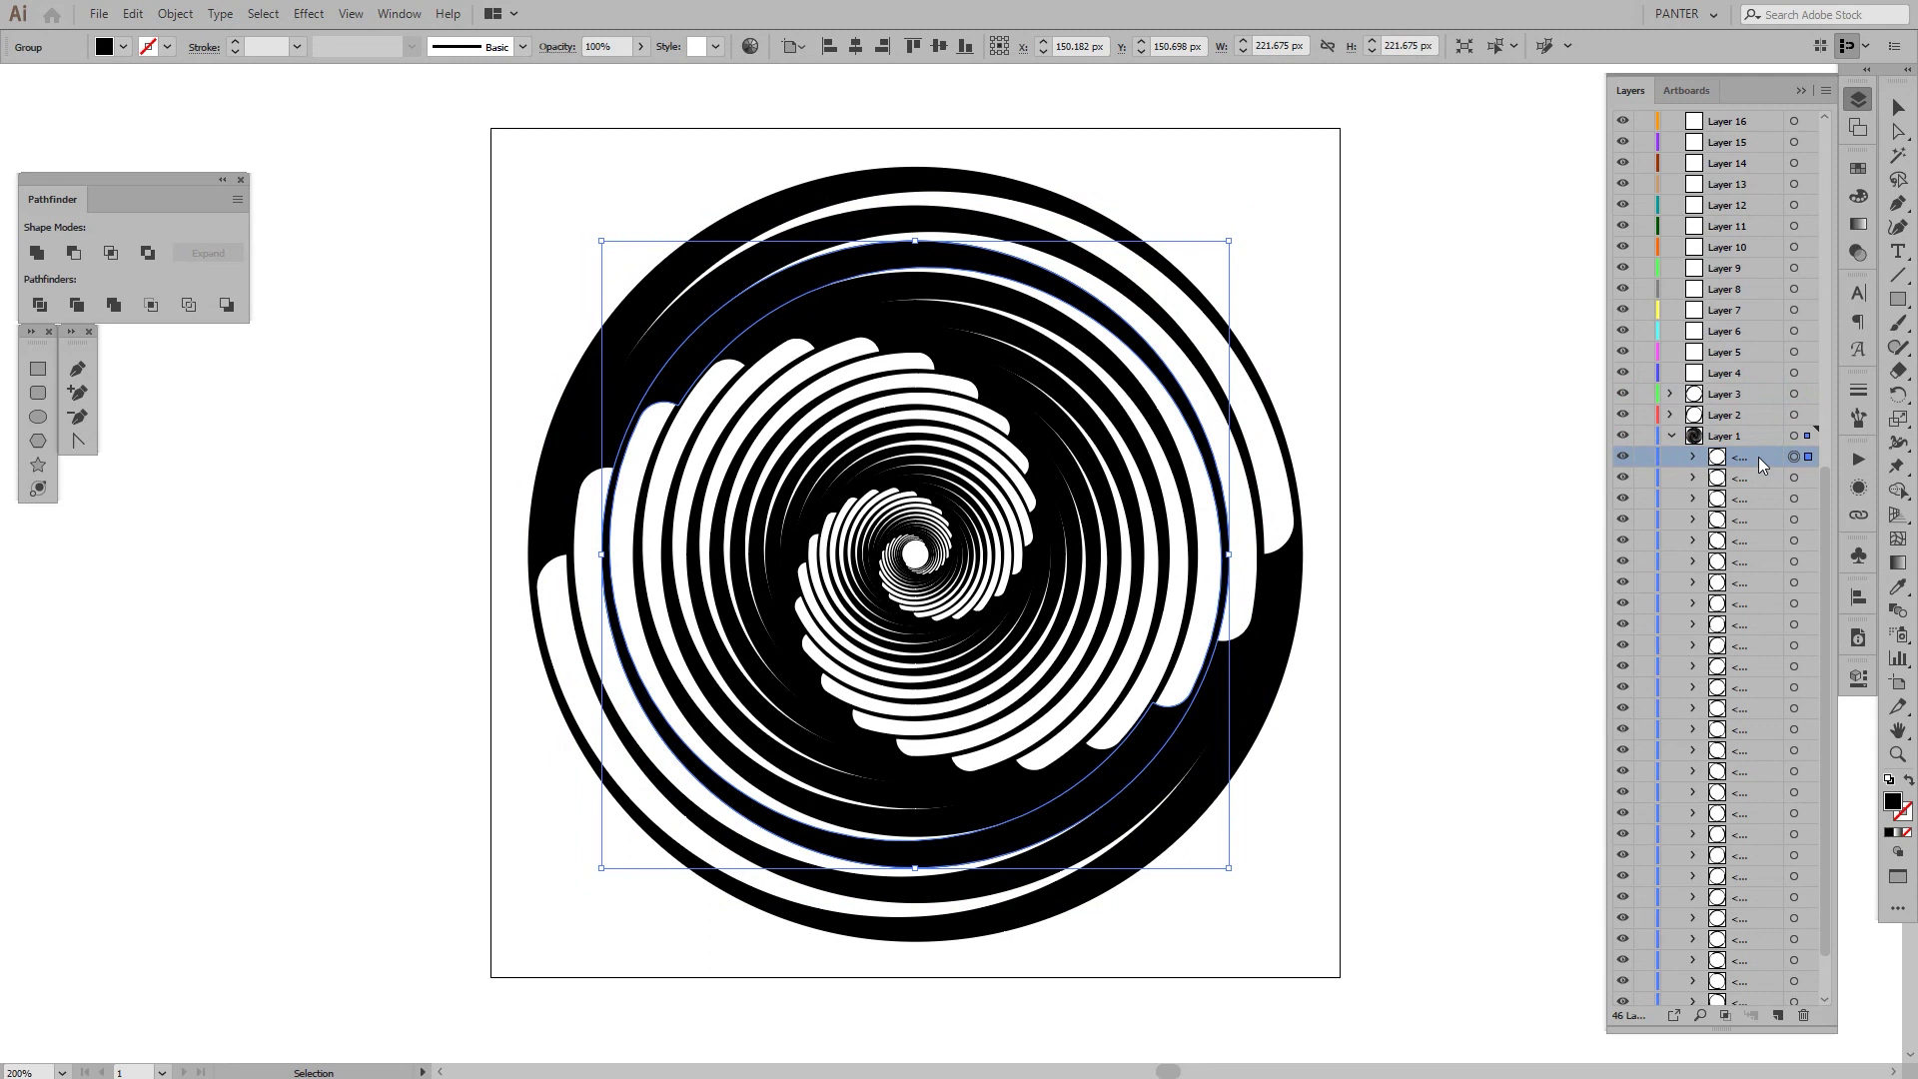
left_click_drag(1758, 458, 1740, 374)
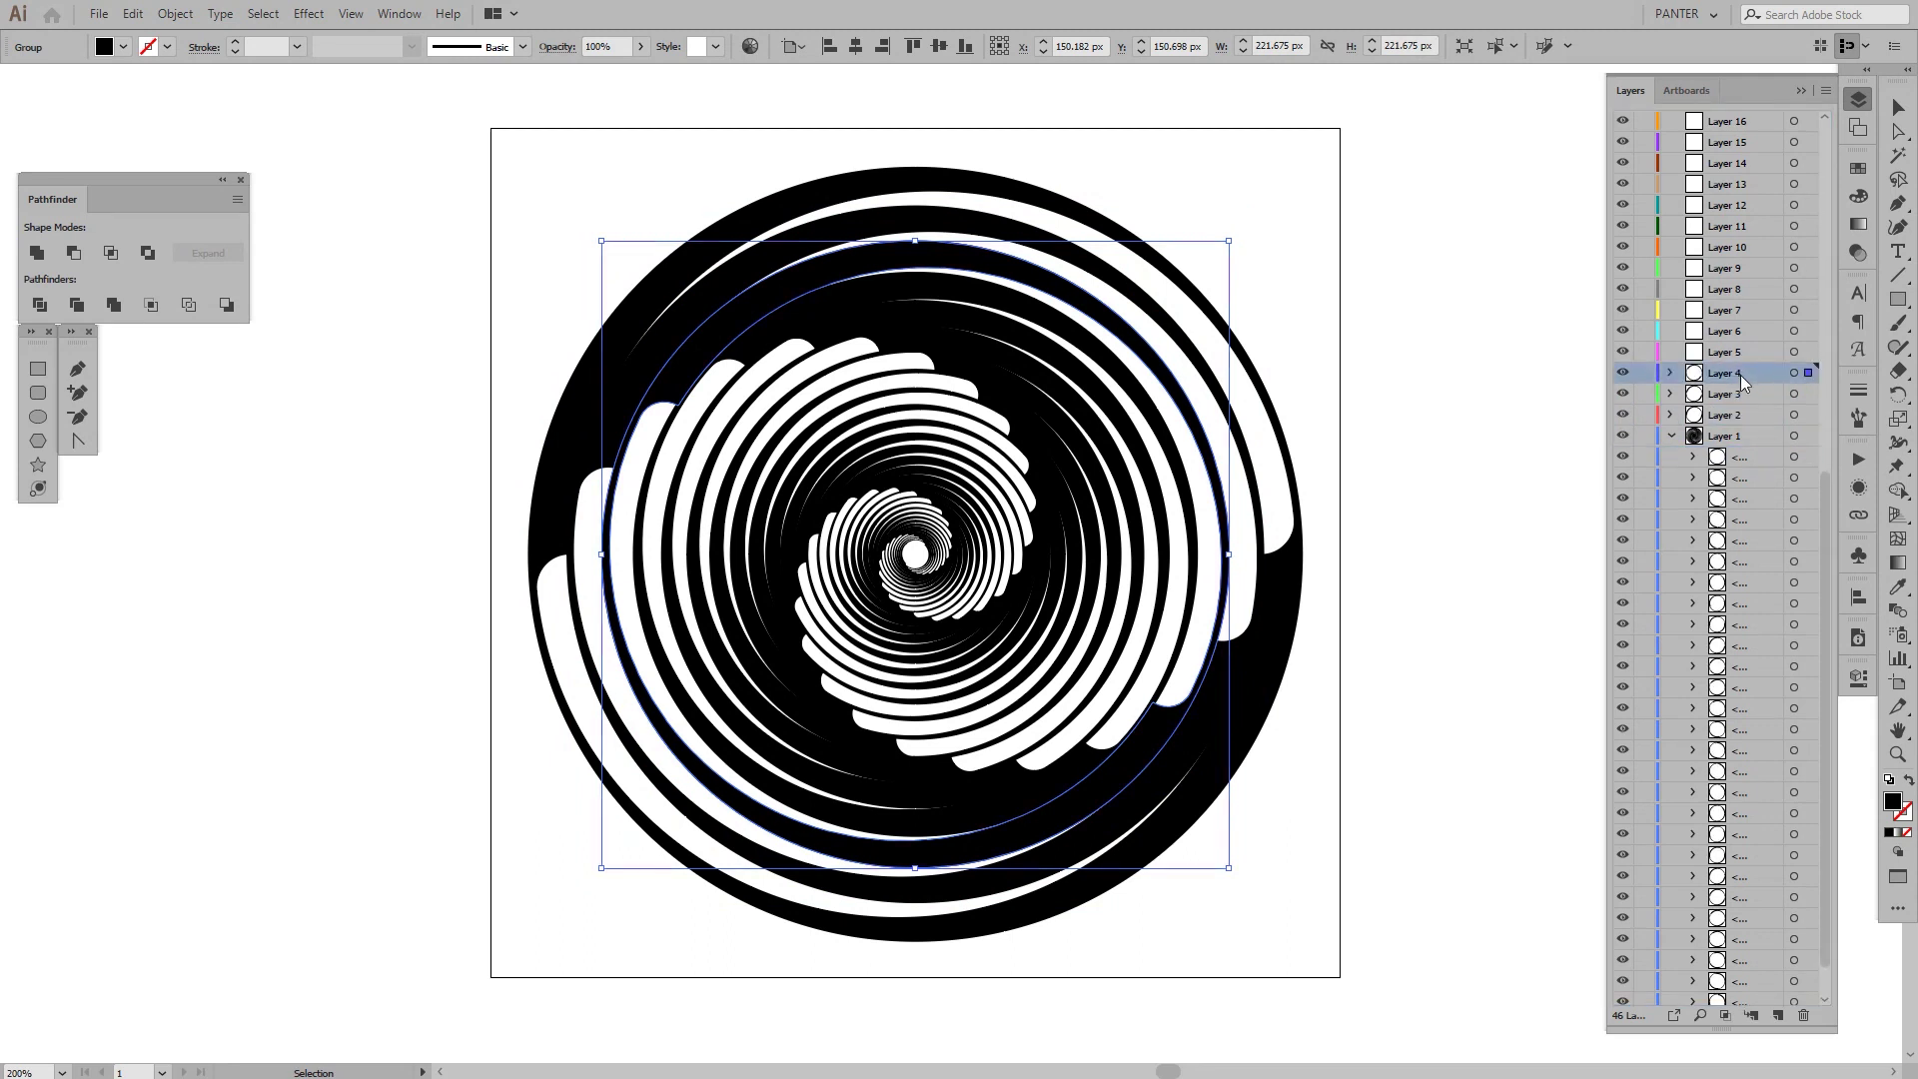
Move the next four rings from Layer 1 into Layers 5 to 8, one ring per layer, working inward.
left_click(1092, 764)
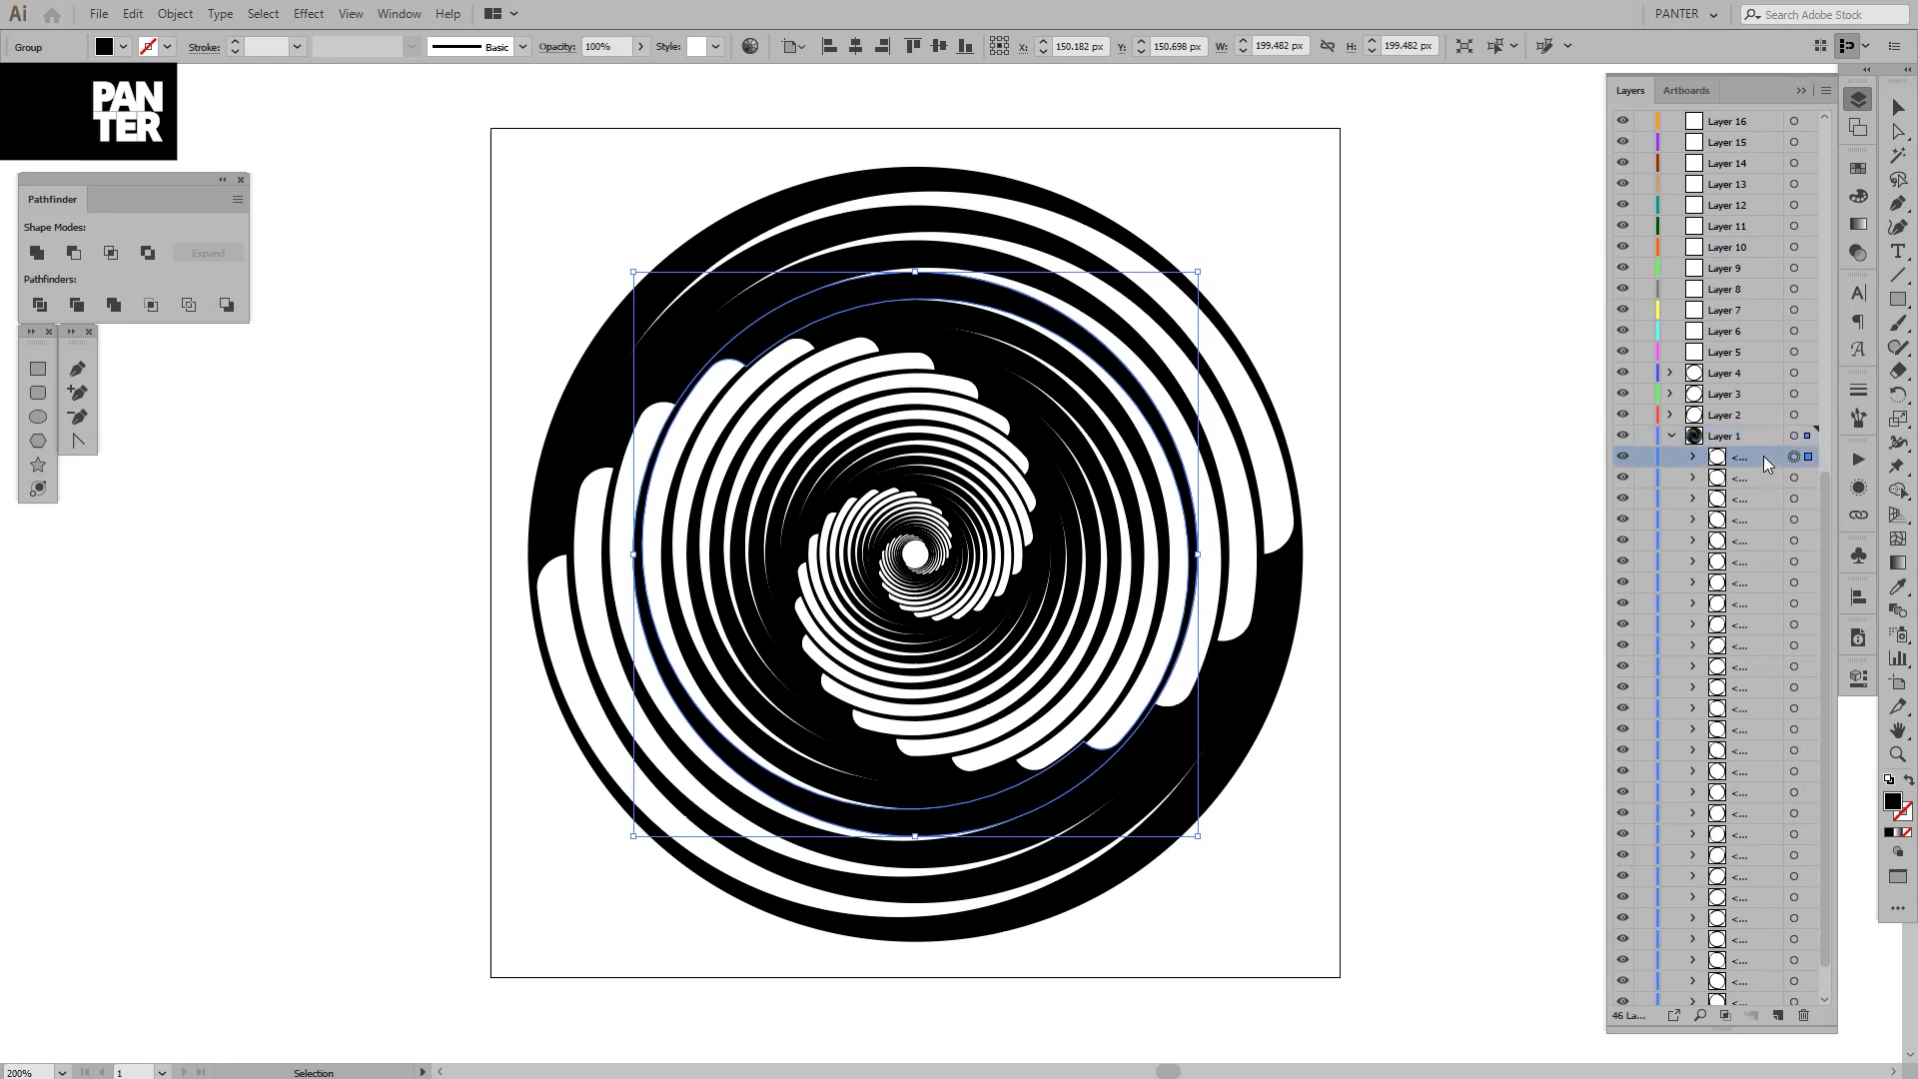
left_click_drag(1765, 455, 1744, 351)
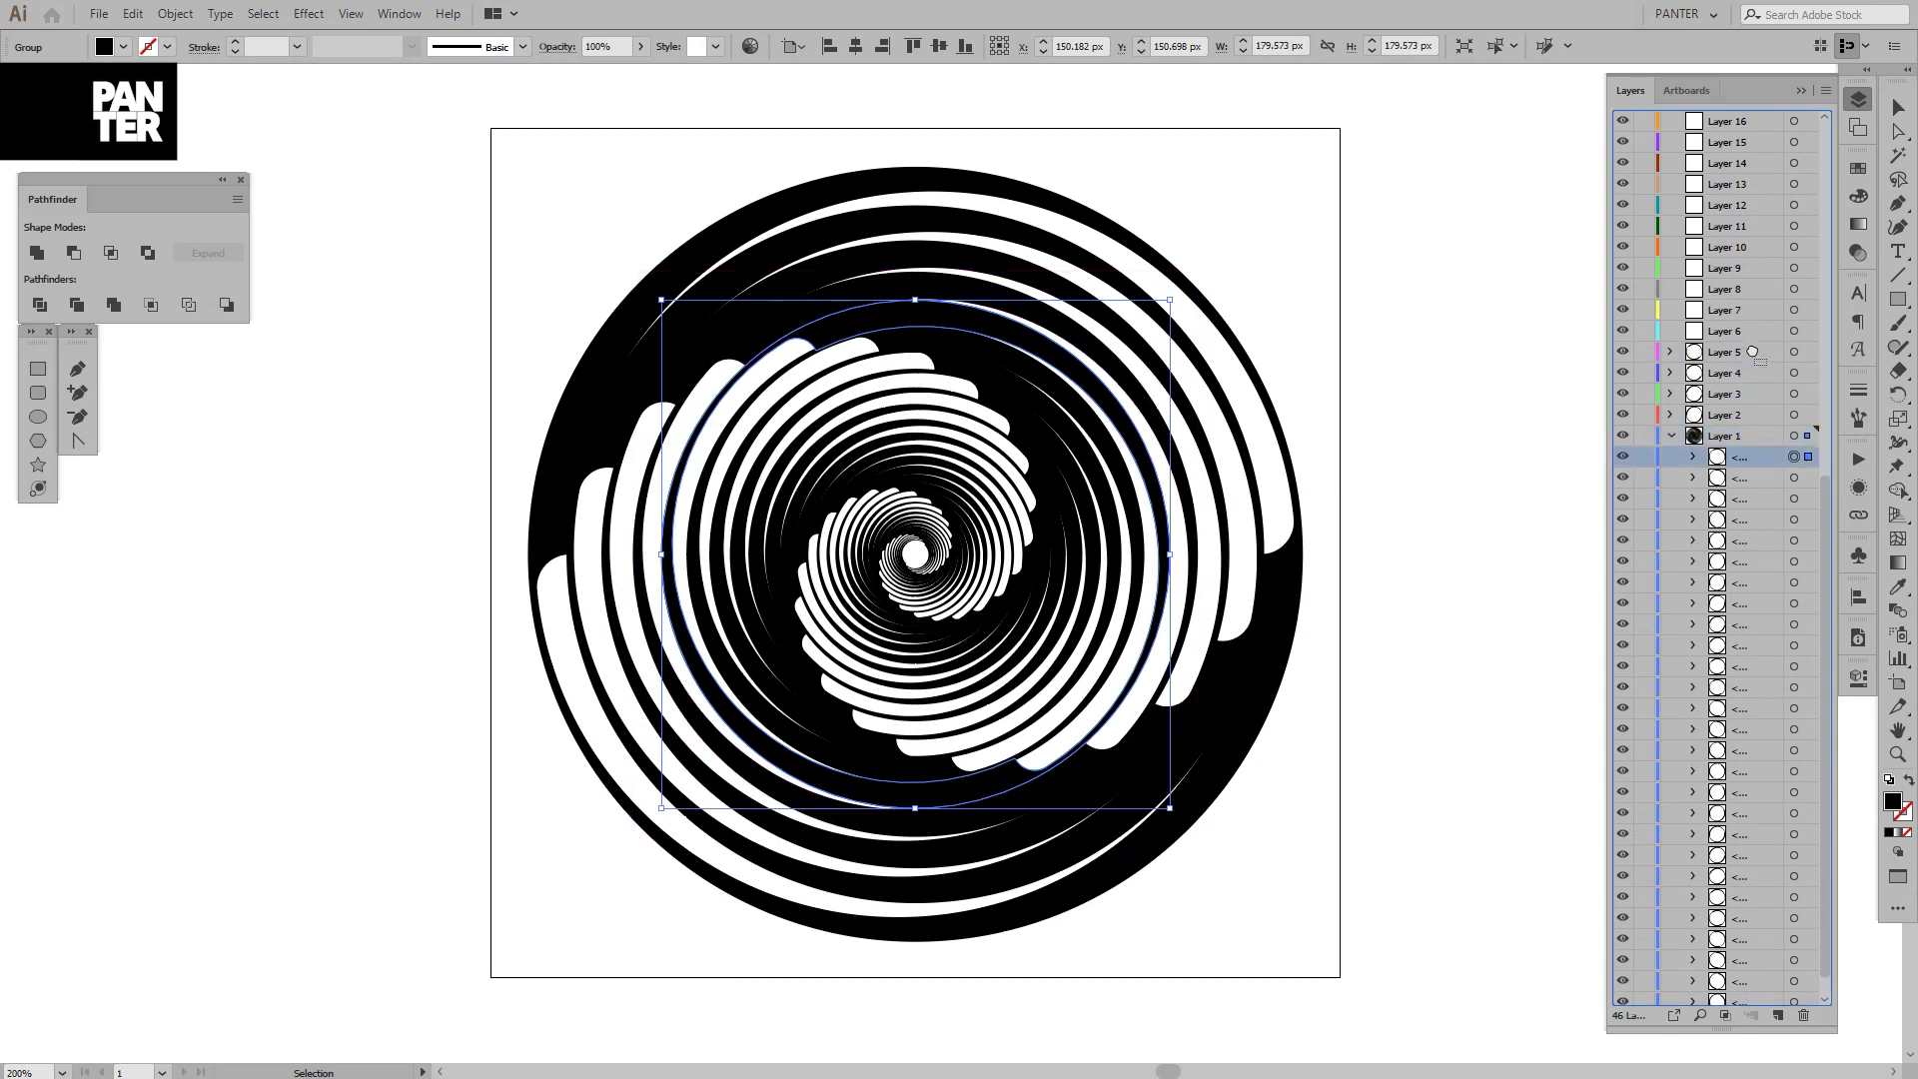
left_click_drag(1764, 455, 1744, 310)
left_click(1759, 471)
left_click_drag(1759, 480, 1743, 303)
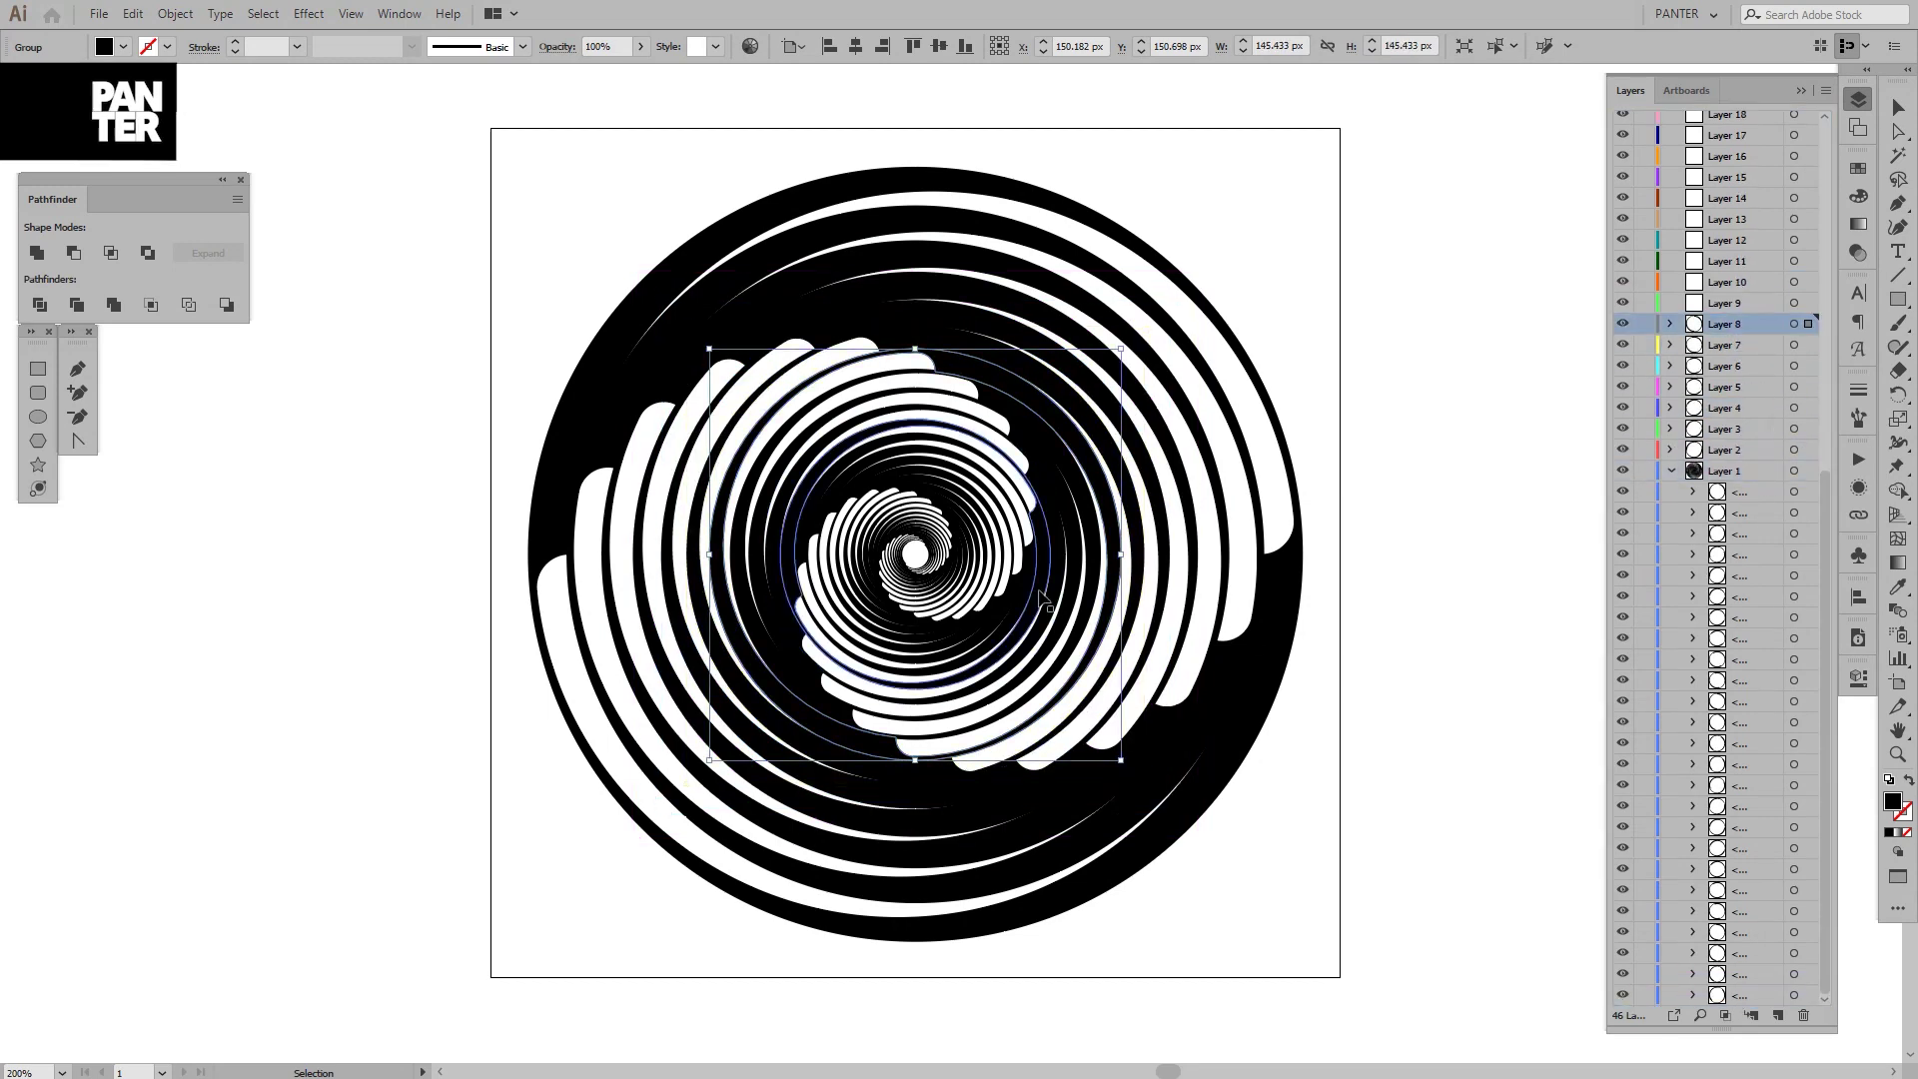
Change the identifying color of Layer 8 to Tan.
double_click(1764, 323)
left_click(921, 496)
left_click(899, 762)
left_click(976, 639)
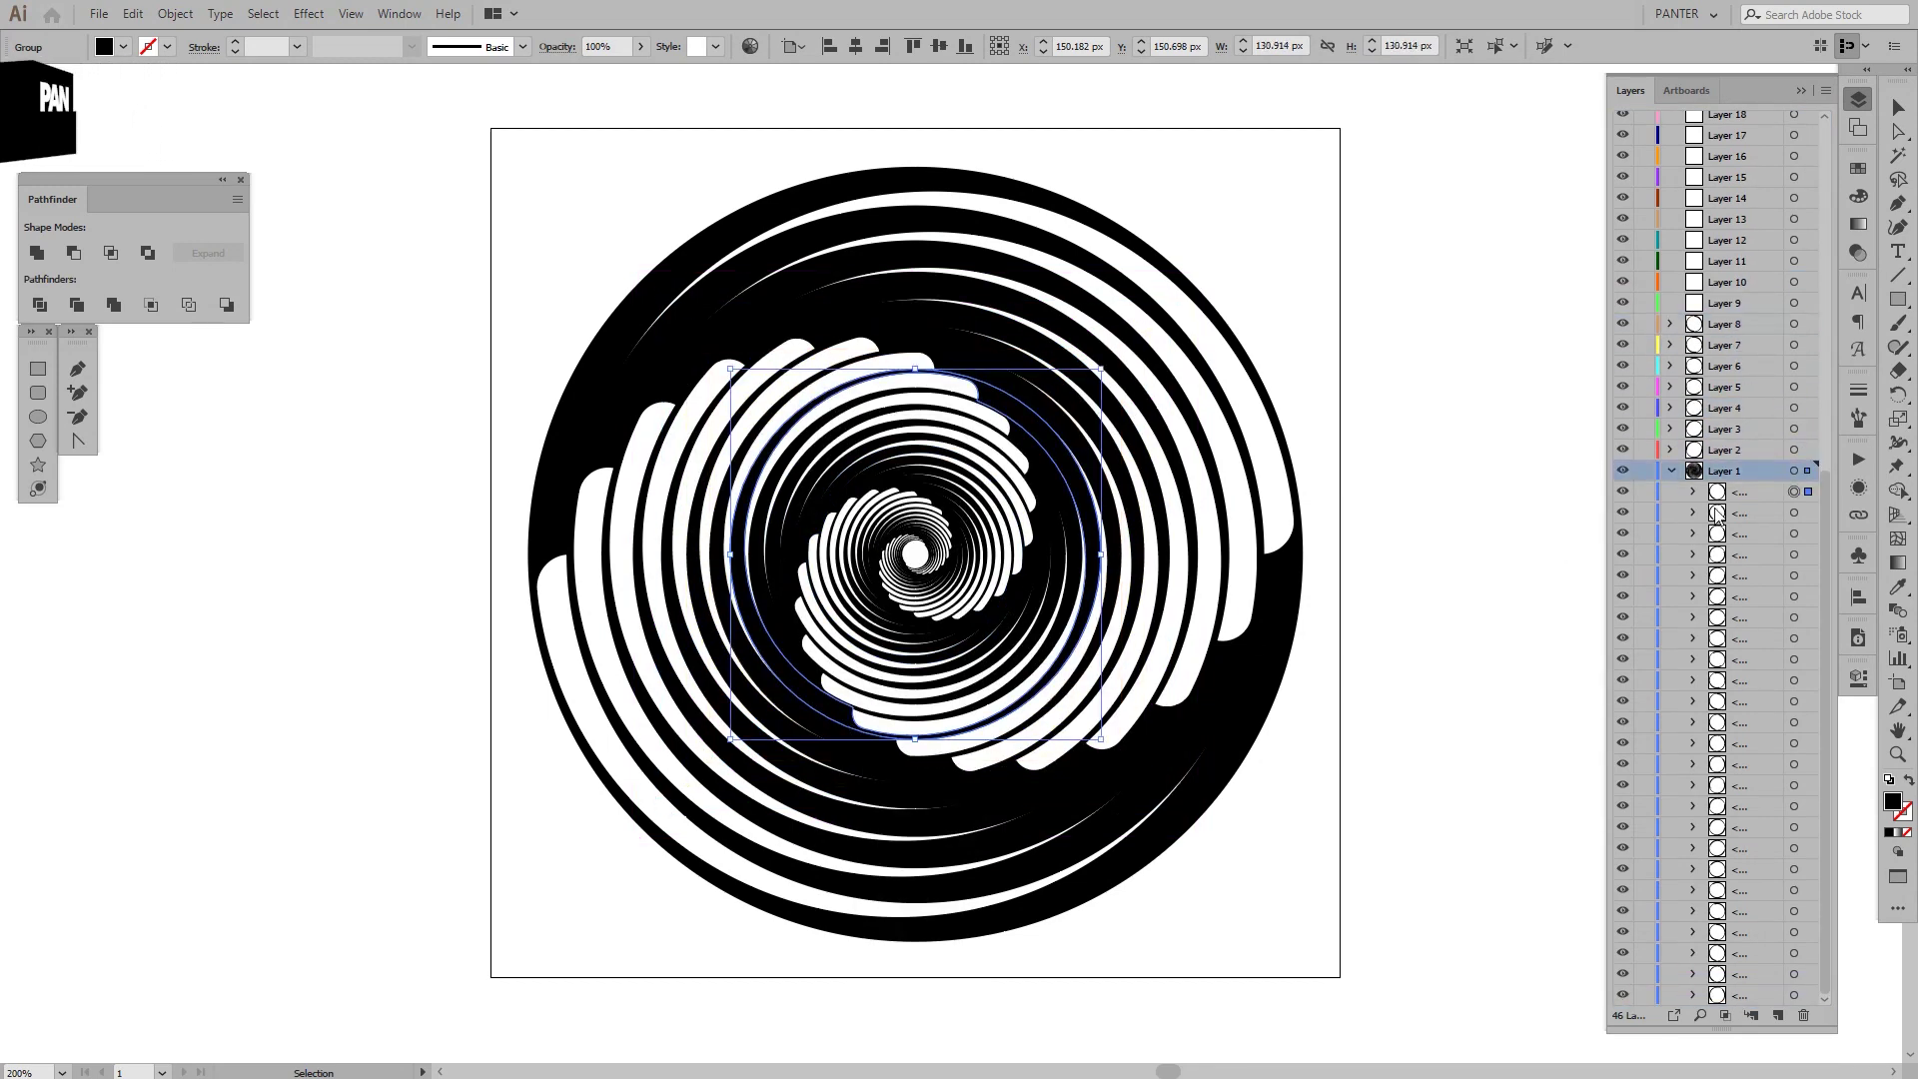
Distribute the following five rings from Layer 1 into Layers 9 to 13, one ring per layer.
left_click_drag(1759, 492, 1744, 302)
left_click_drag(1759, 513, 1743, 303)
left_click_drag(1759, 555, 1743, 303)
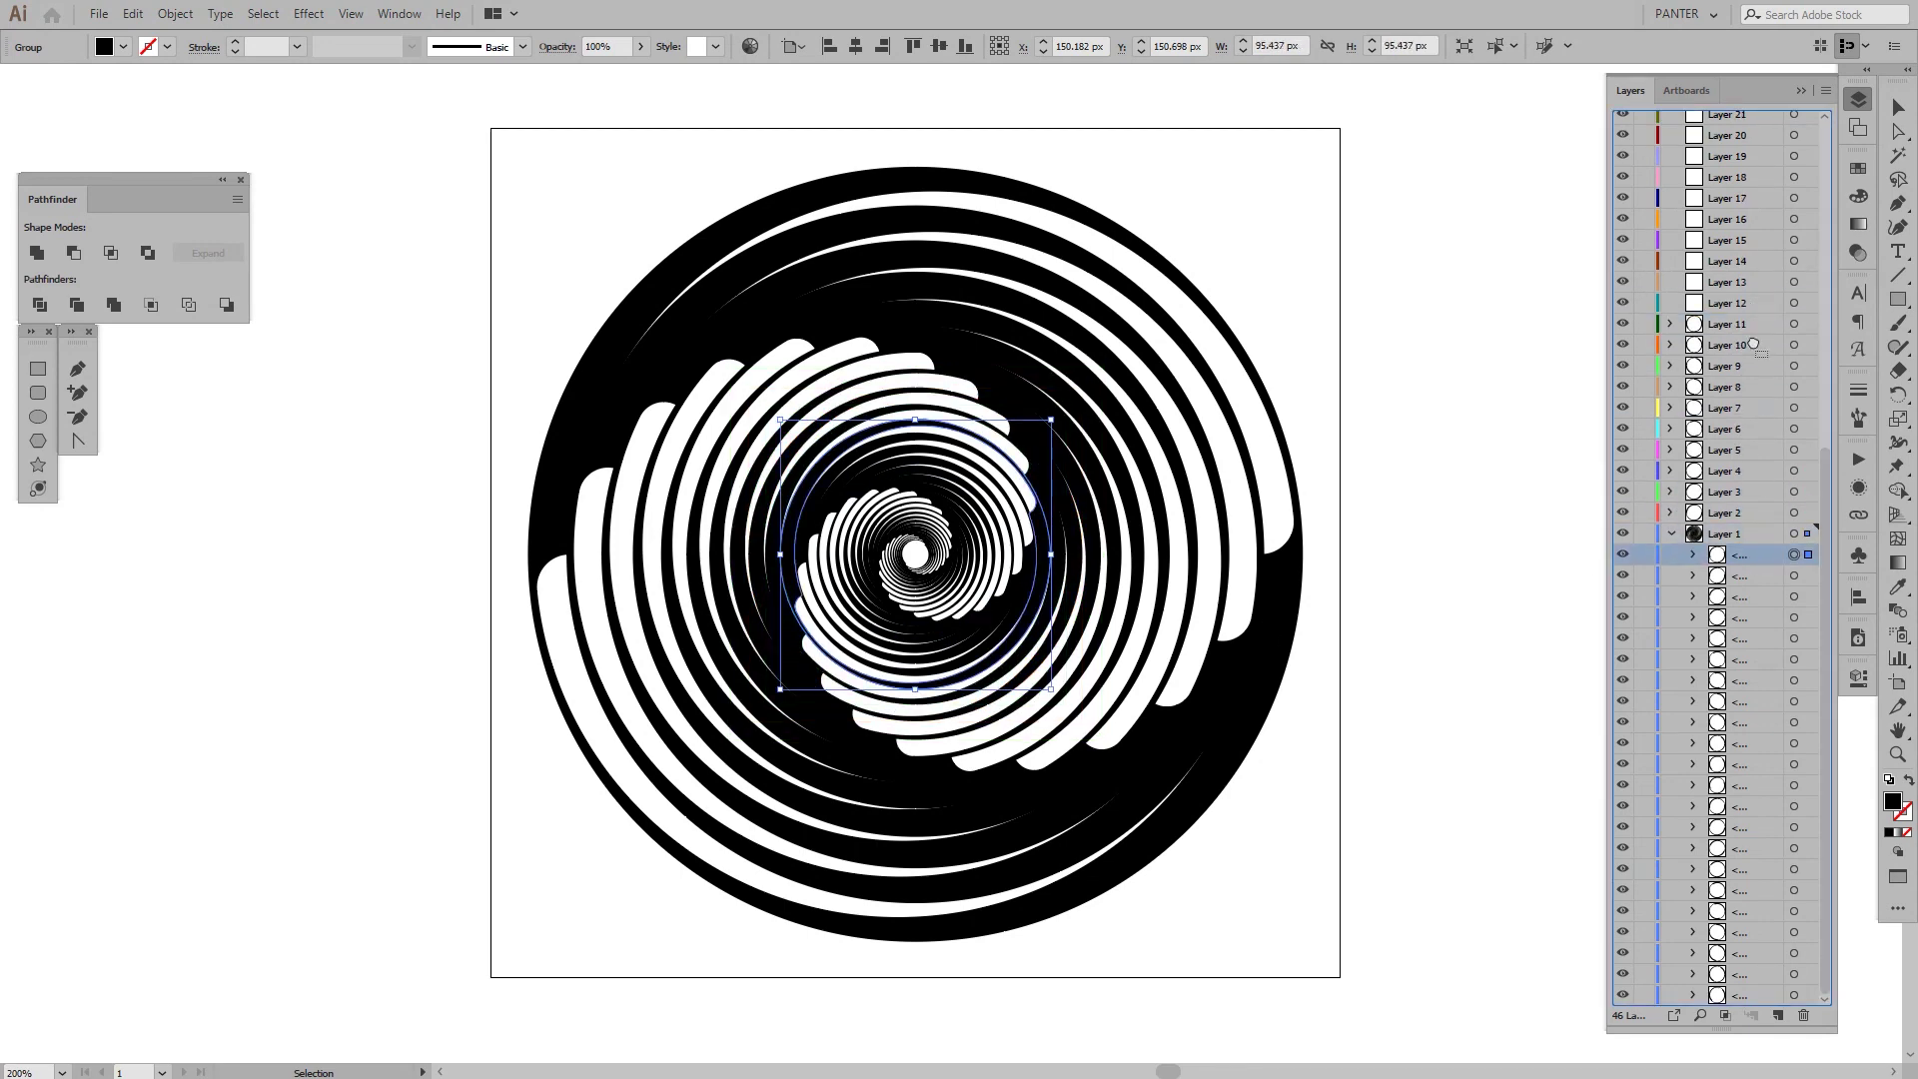
left_click_drag(1759, 575, 1744, 303)
Move the next four rings near the spiral's center from Layer 1 into Layers 14 to 17, one per layer.
key("ctrl+plus")
key("ctrl+plus")
key("ctrl+plus")
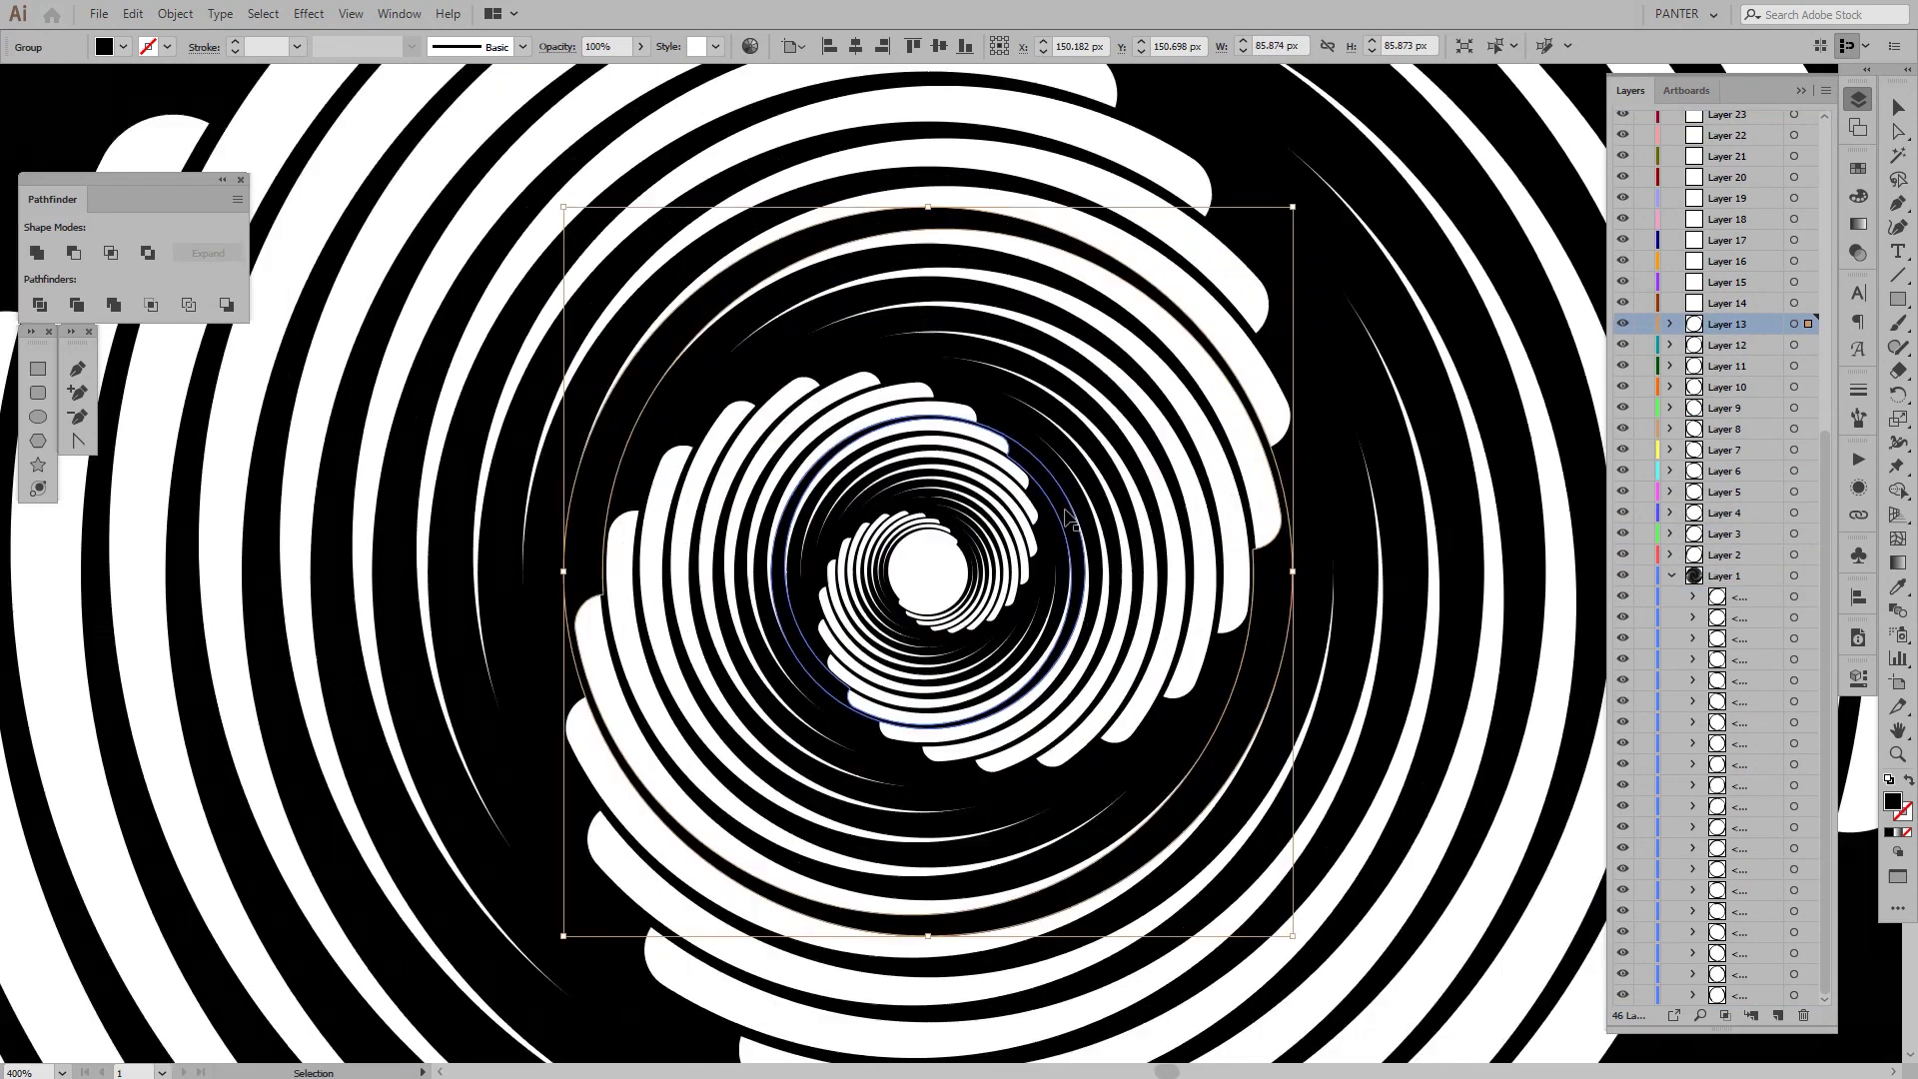
left_click_drag(1759, 597, 1744, 303)
left_click_drag(1759, 638, 1749, 302)
Change the identifying color of Layer 17 to a brighter blue.
double_click(1766, 330)
double_click(988, 512)
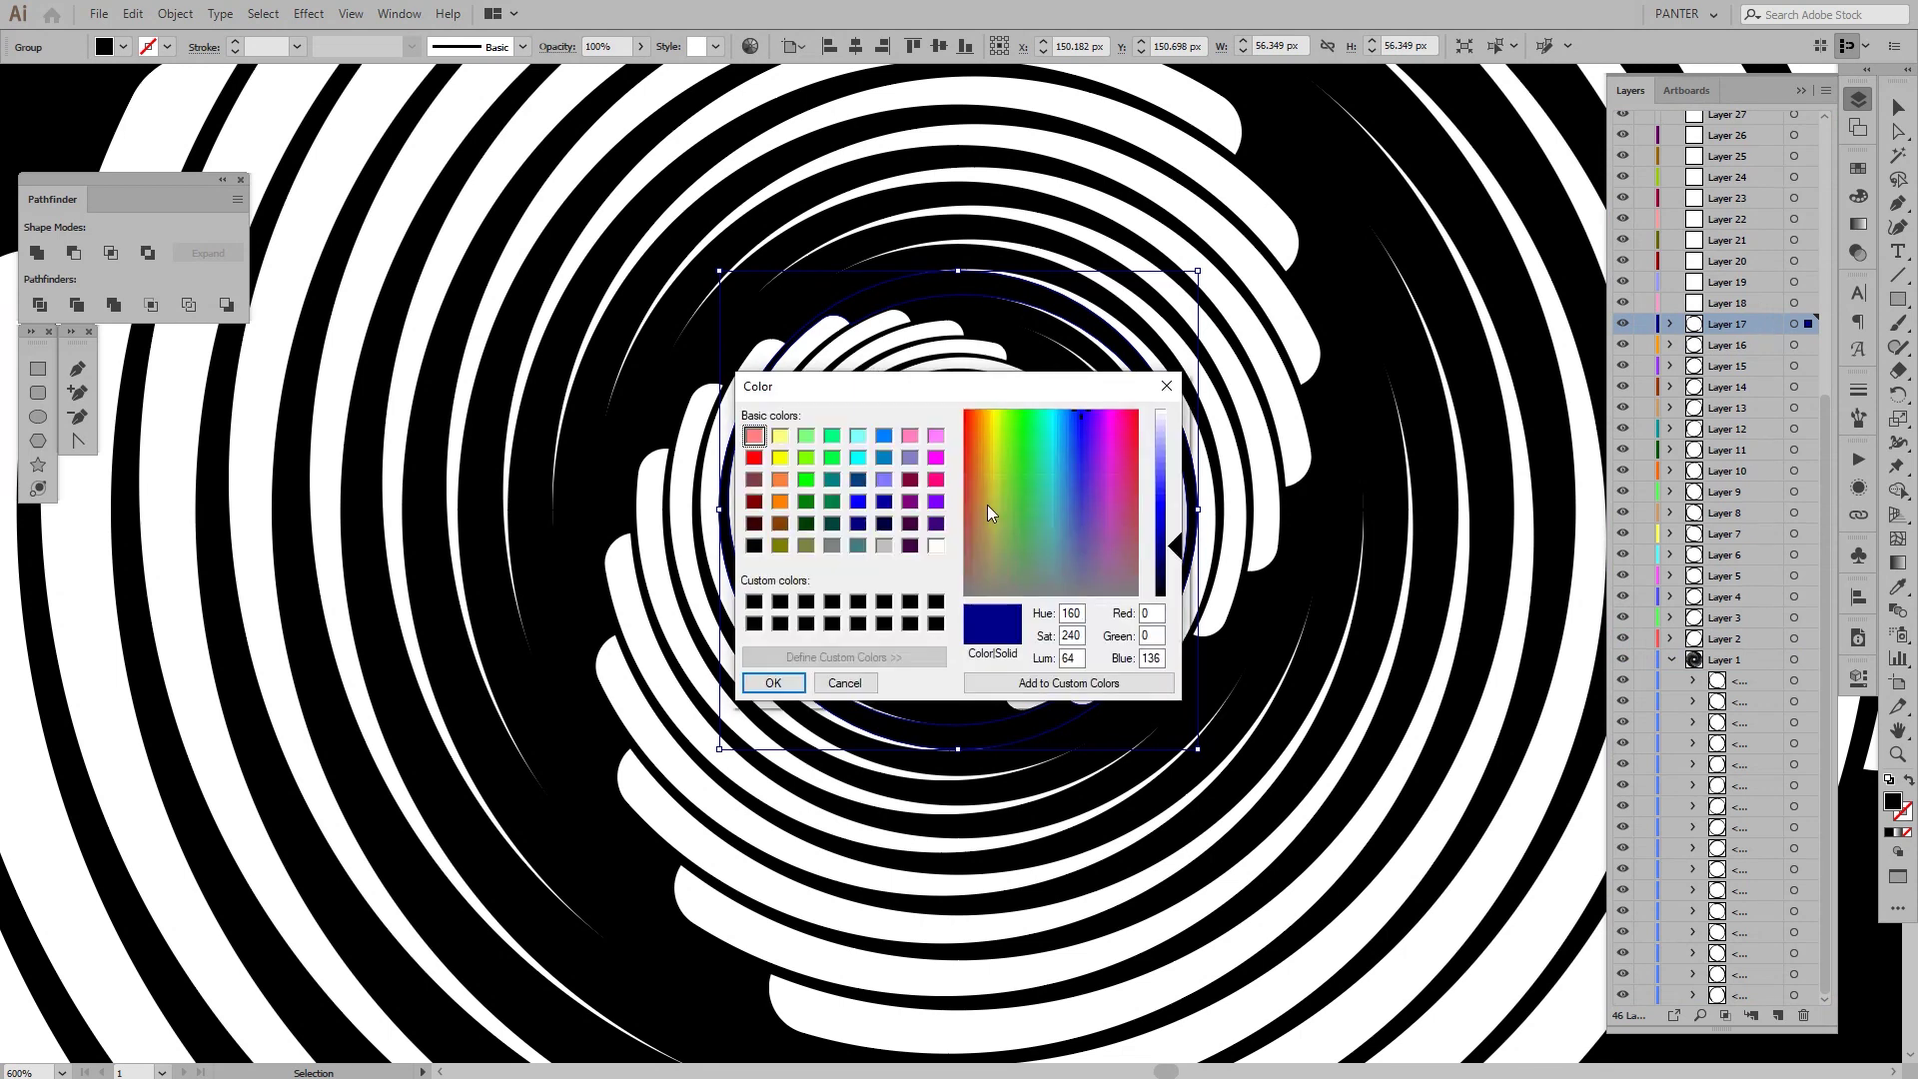
left_click(1088, 521)
key("Return")
key("Return")
Move the next nine rings from Layer 1 into Layers 18 to 26, one ring per layer, working inward.
left_click_drag(1759, 680, 1749, 303)
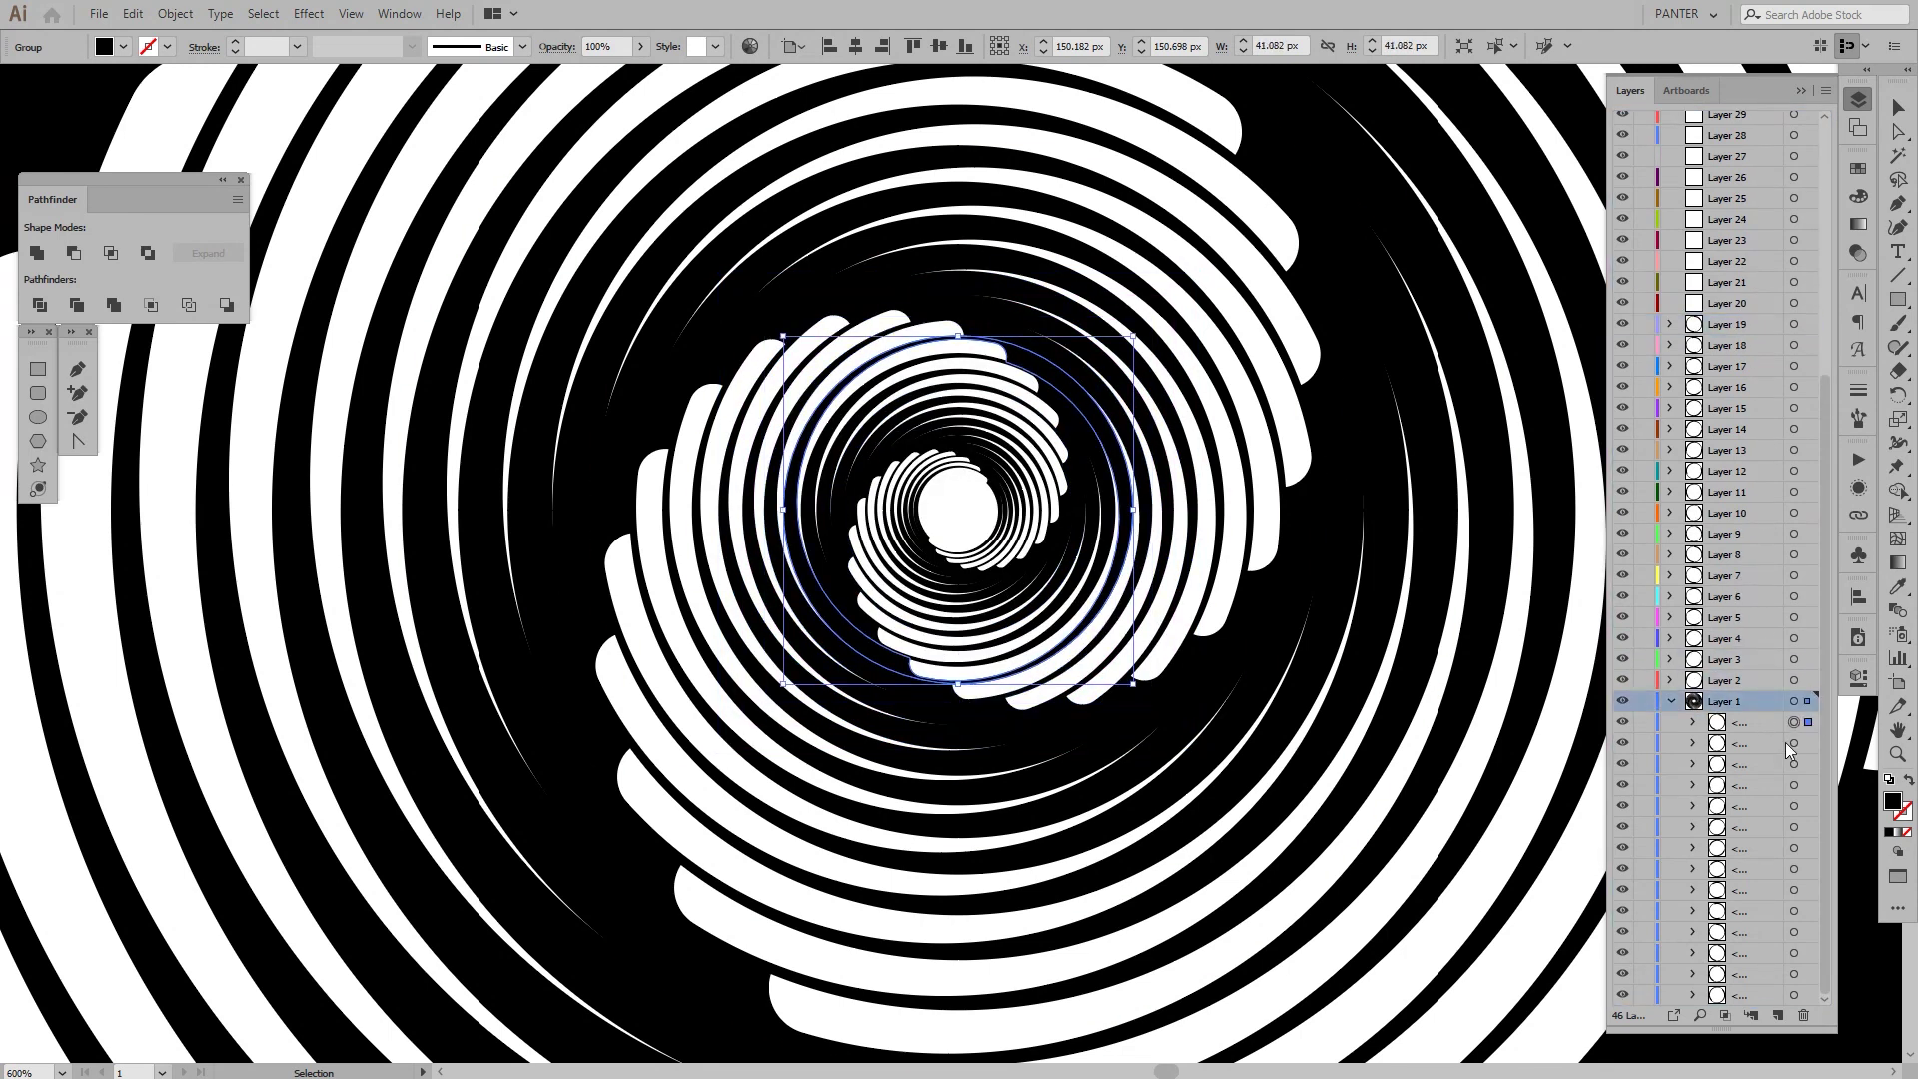
left_click_drag(1758, 723, 1749, 303)
left_click_drag(1759, 765, 1751, 304)
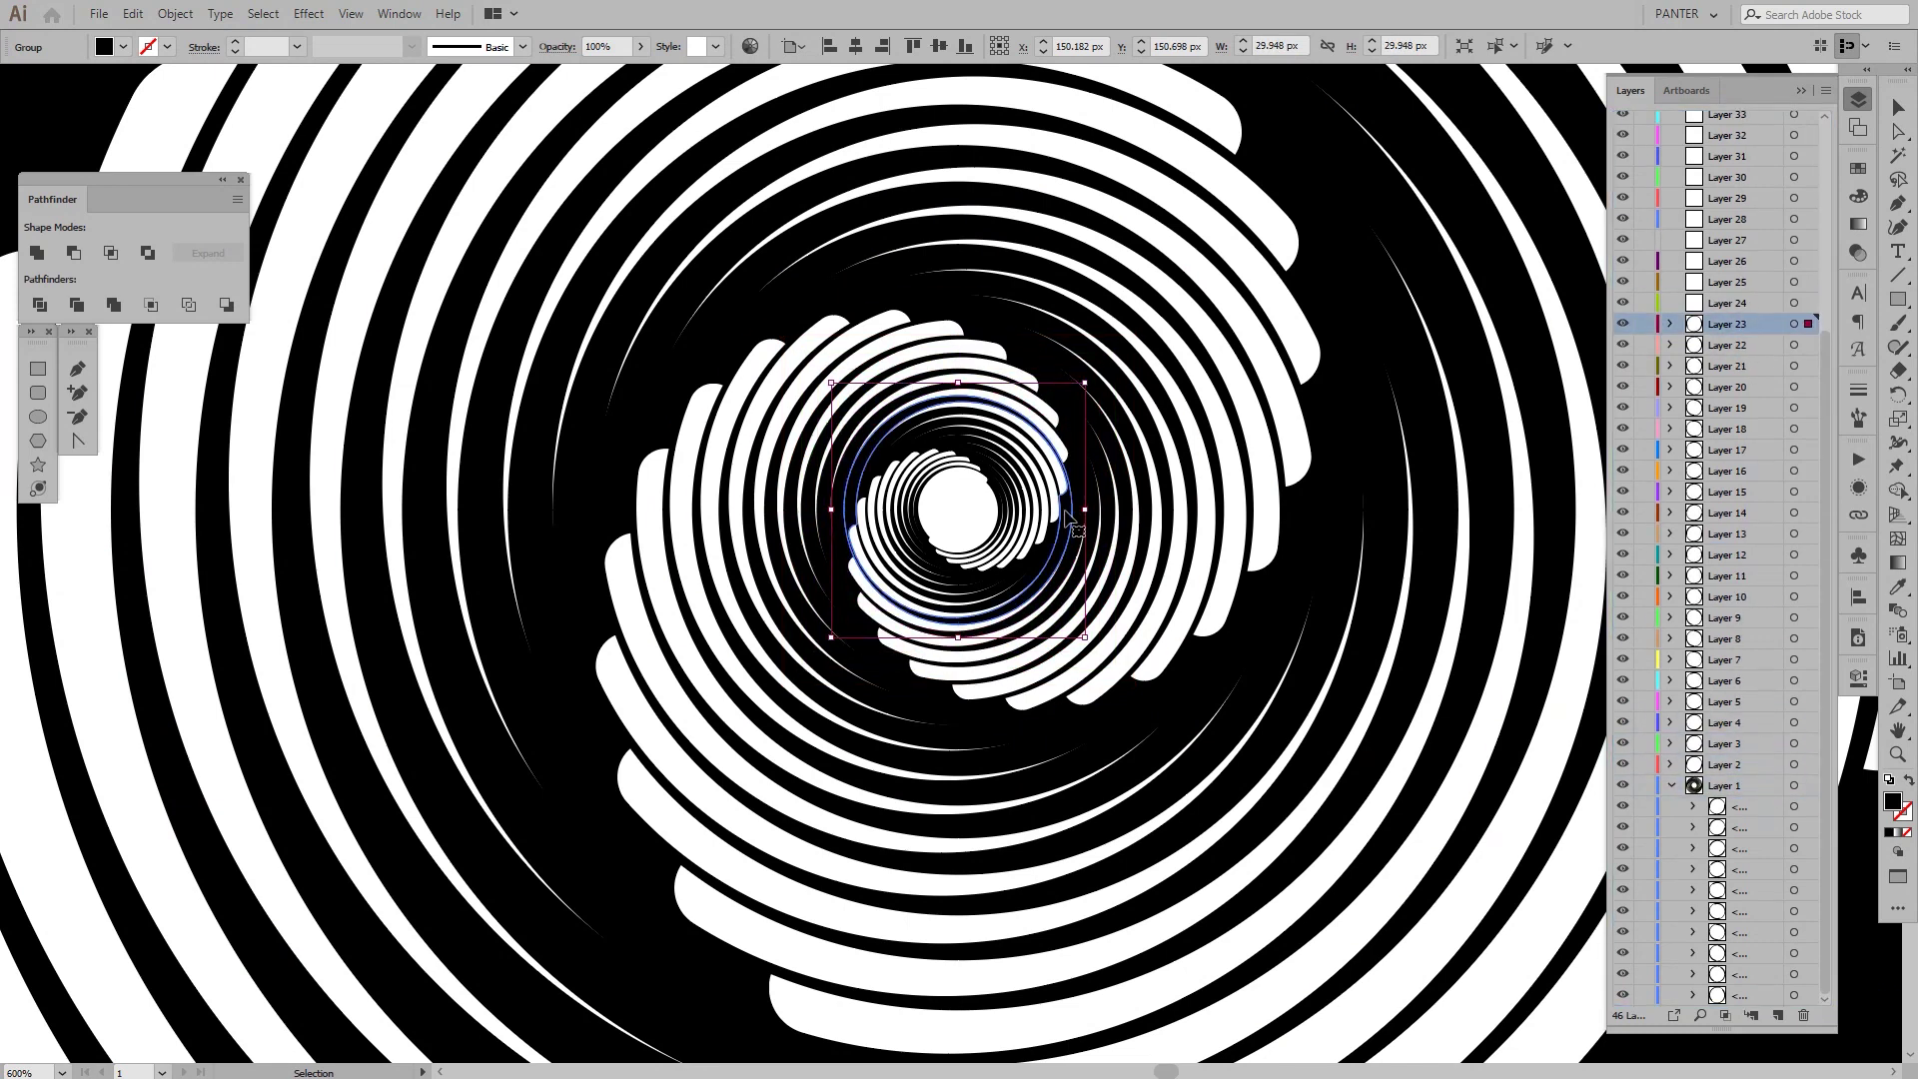
left_click_drag(1759, 806, 1750, 303)
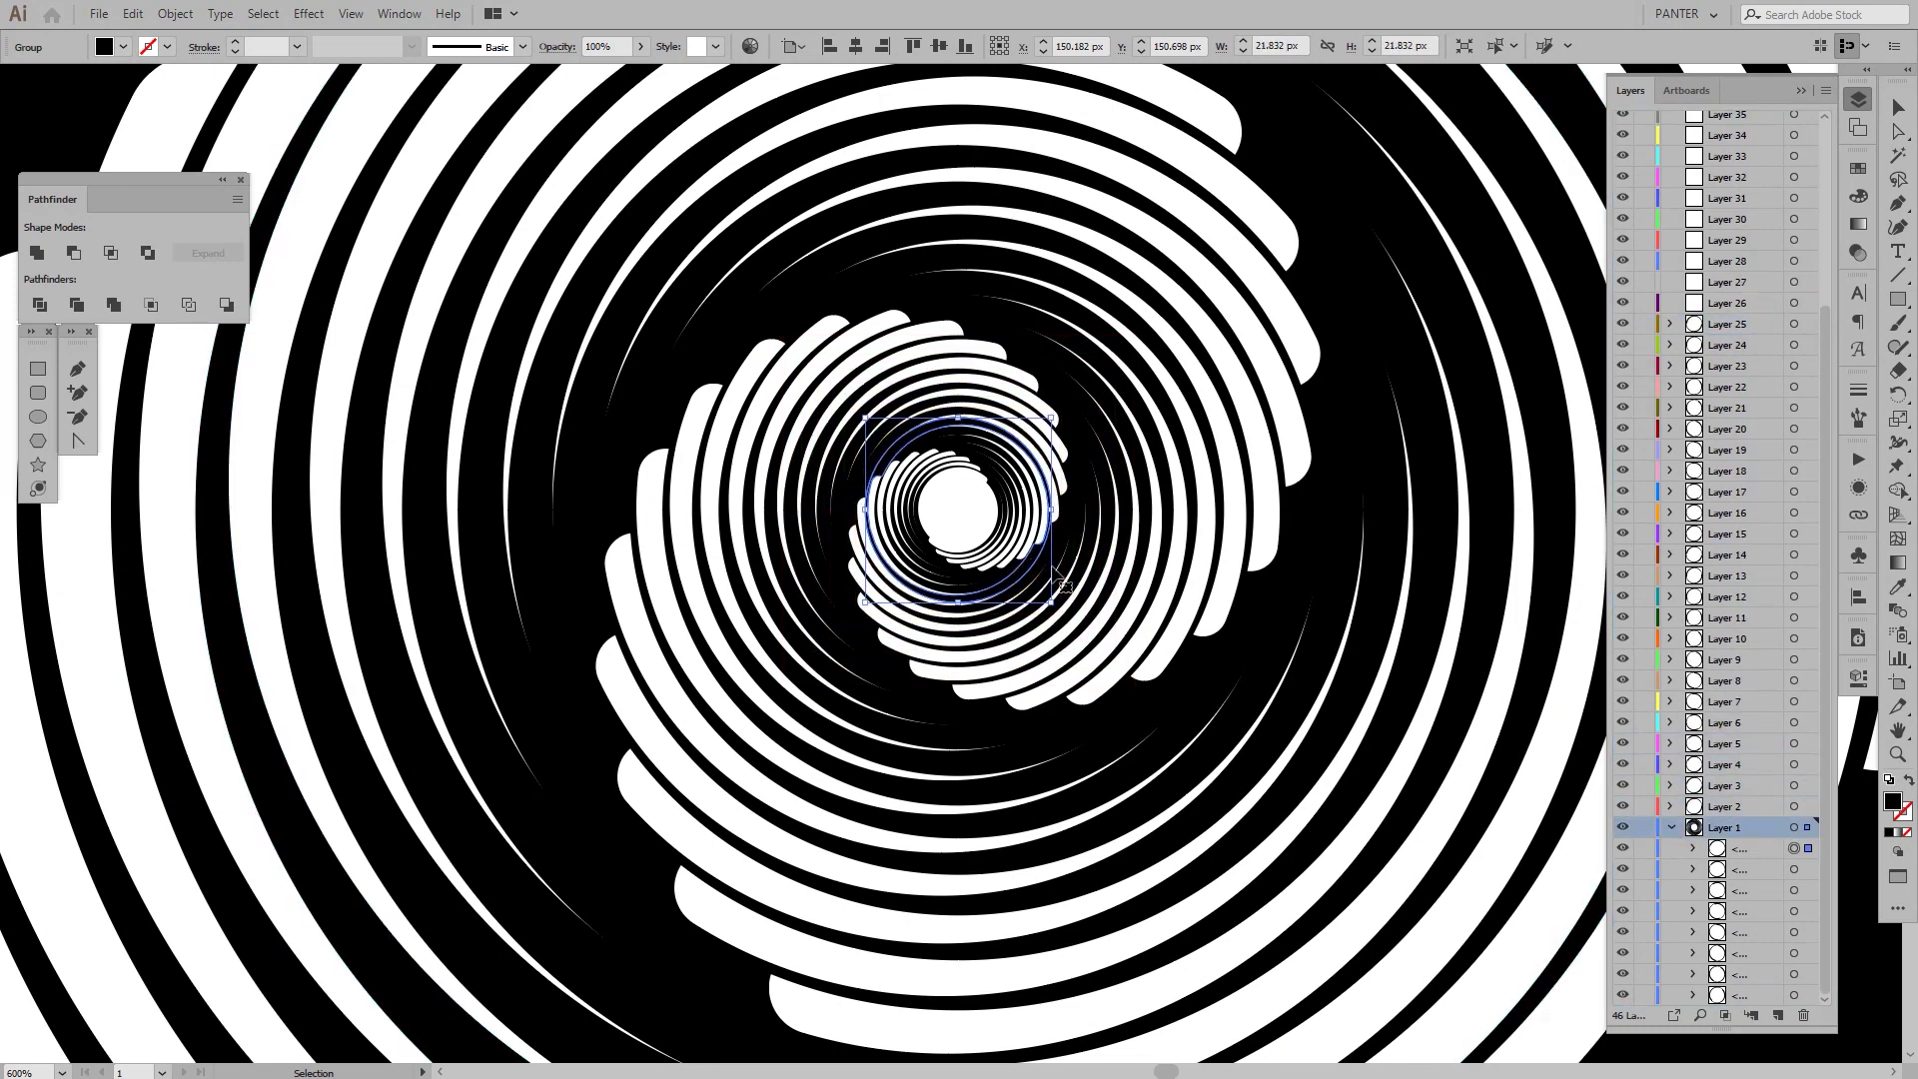
left_click_drag(1758, 849, 1743, 303)
Distribute the remaining innermost rings from Layer 1 into Layers 27 to 33, one per layer, and clear the selection.
key("ctrl+plus")
key("ctrl+plus")
left_click_drag(1759, 869, 1744, 303)
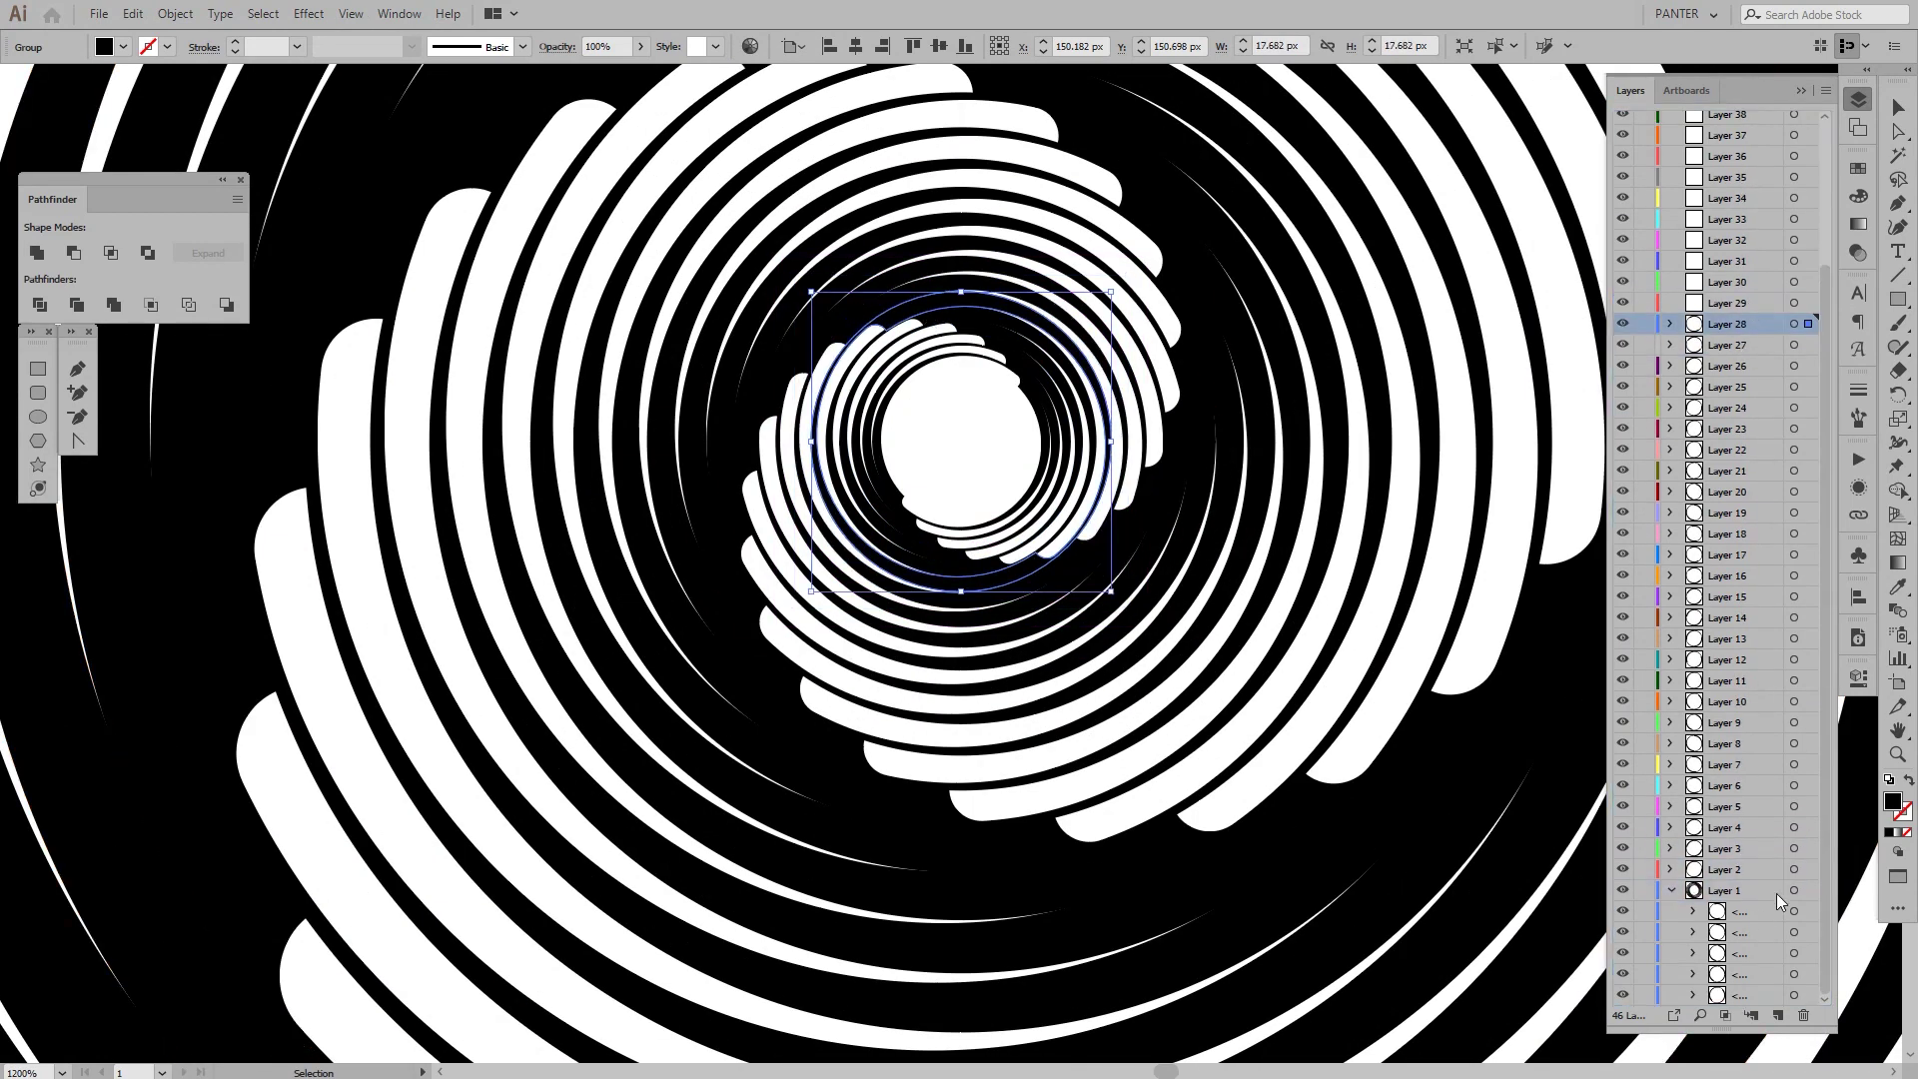
left_click_drag(1758, 911, 1744, 302)
left_click_drag(1759, 955, 1744, 323)
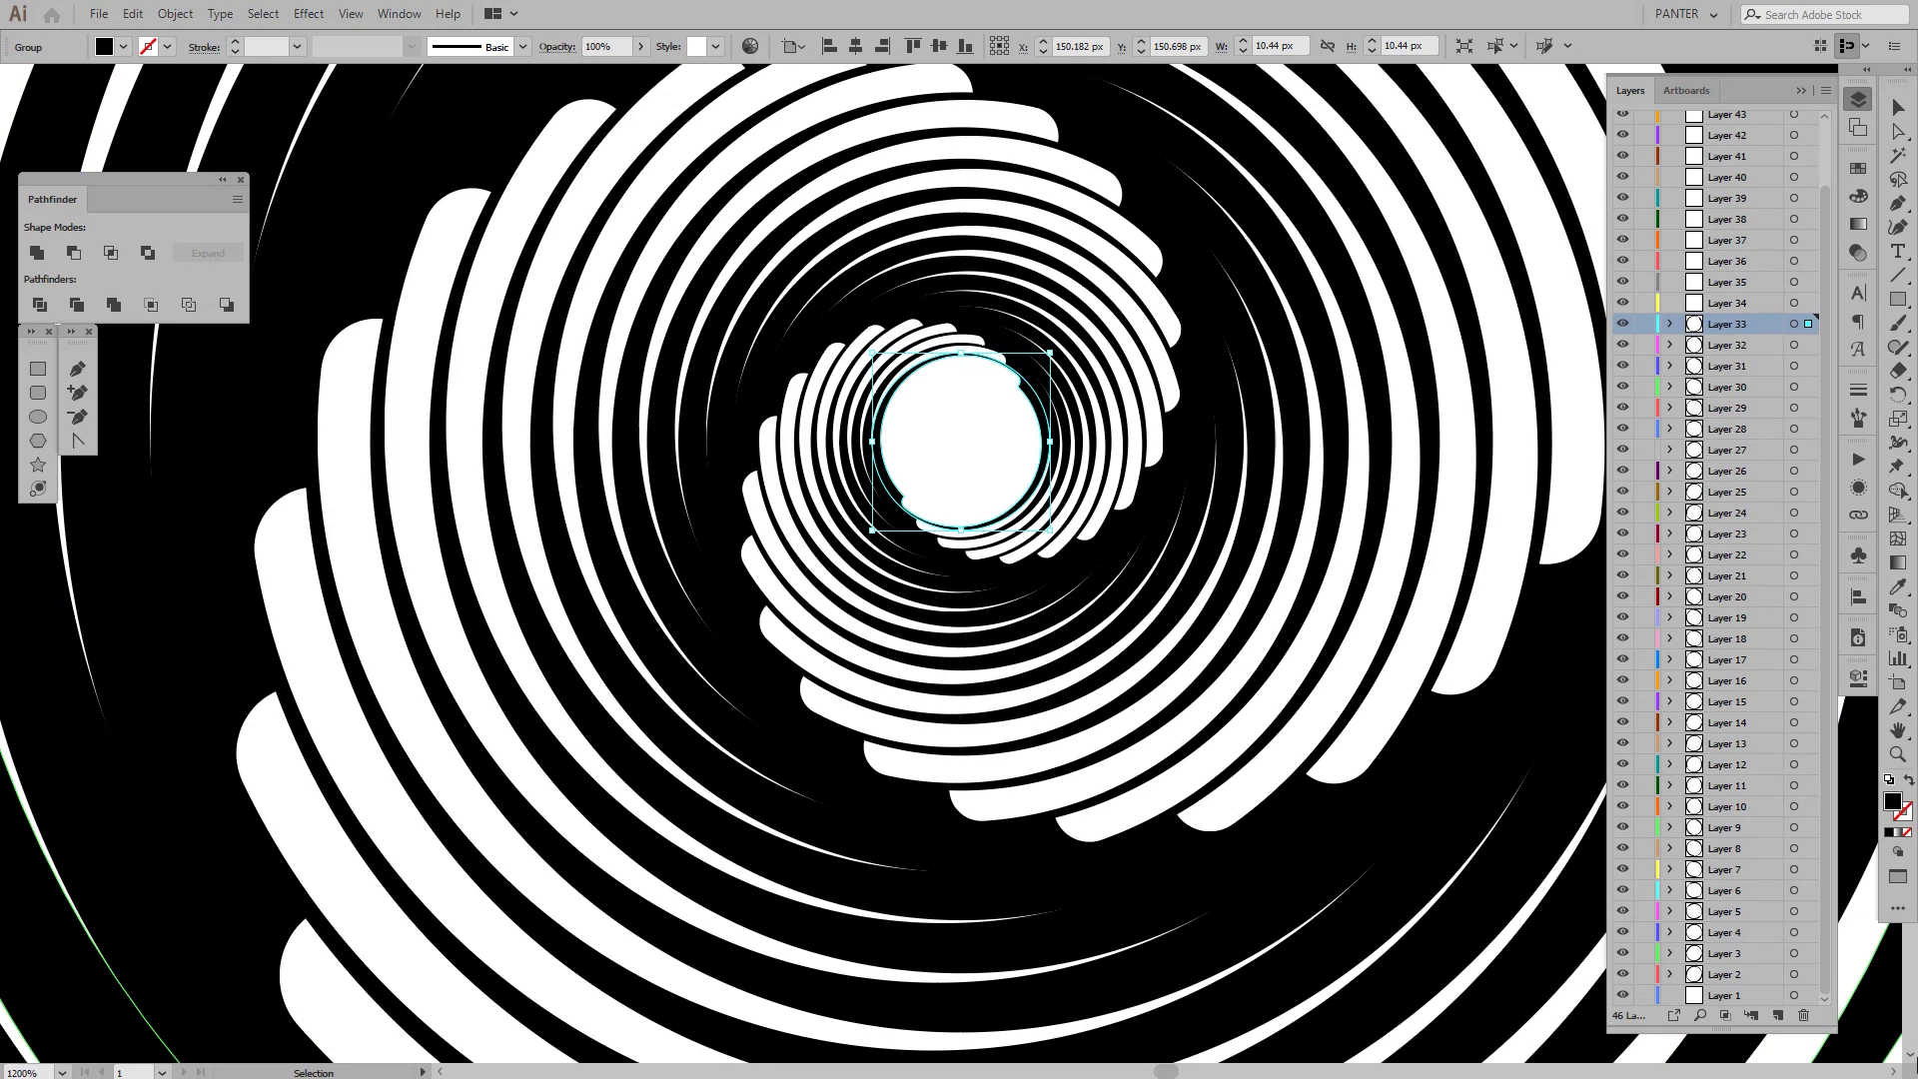
left_click(958, 448)
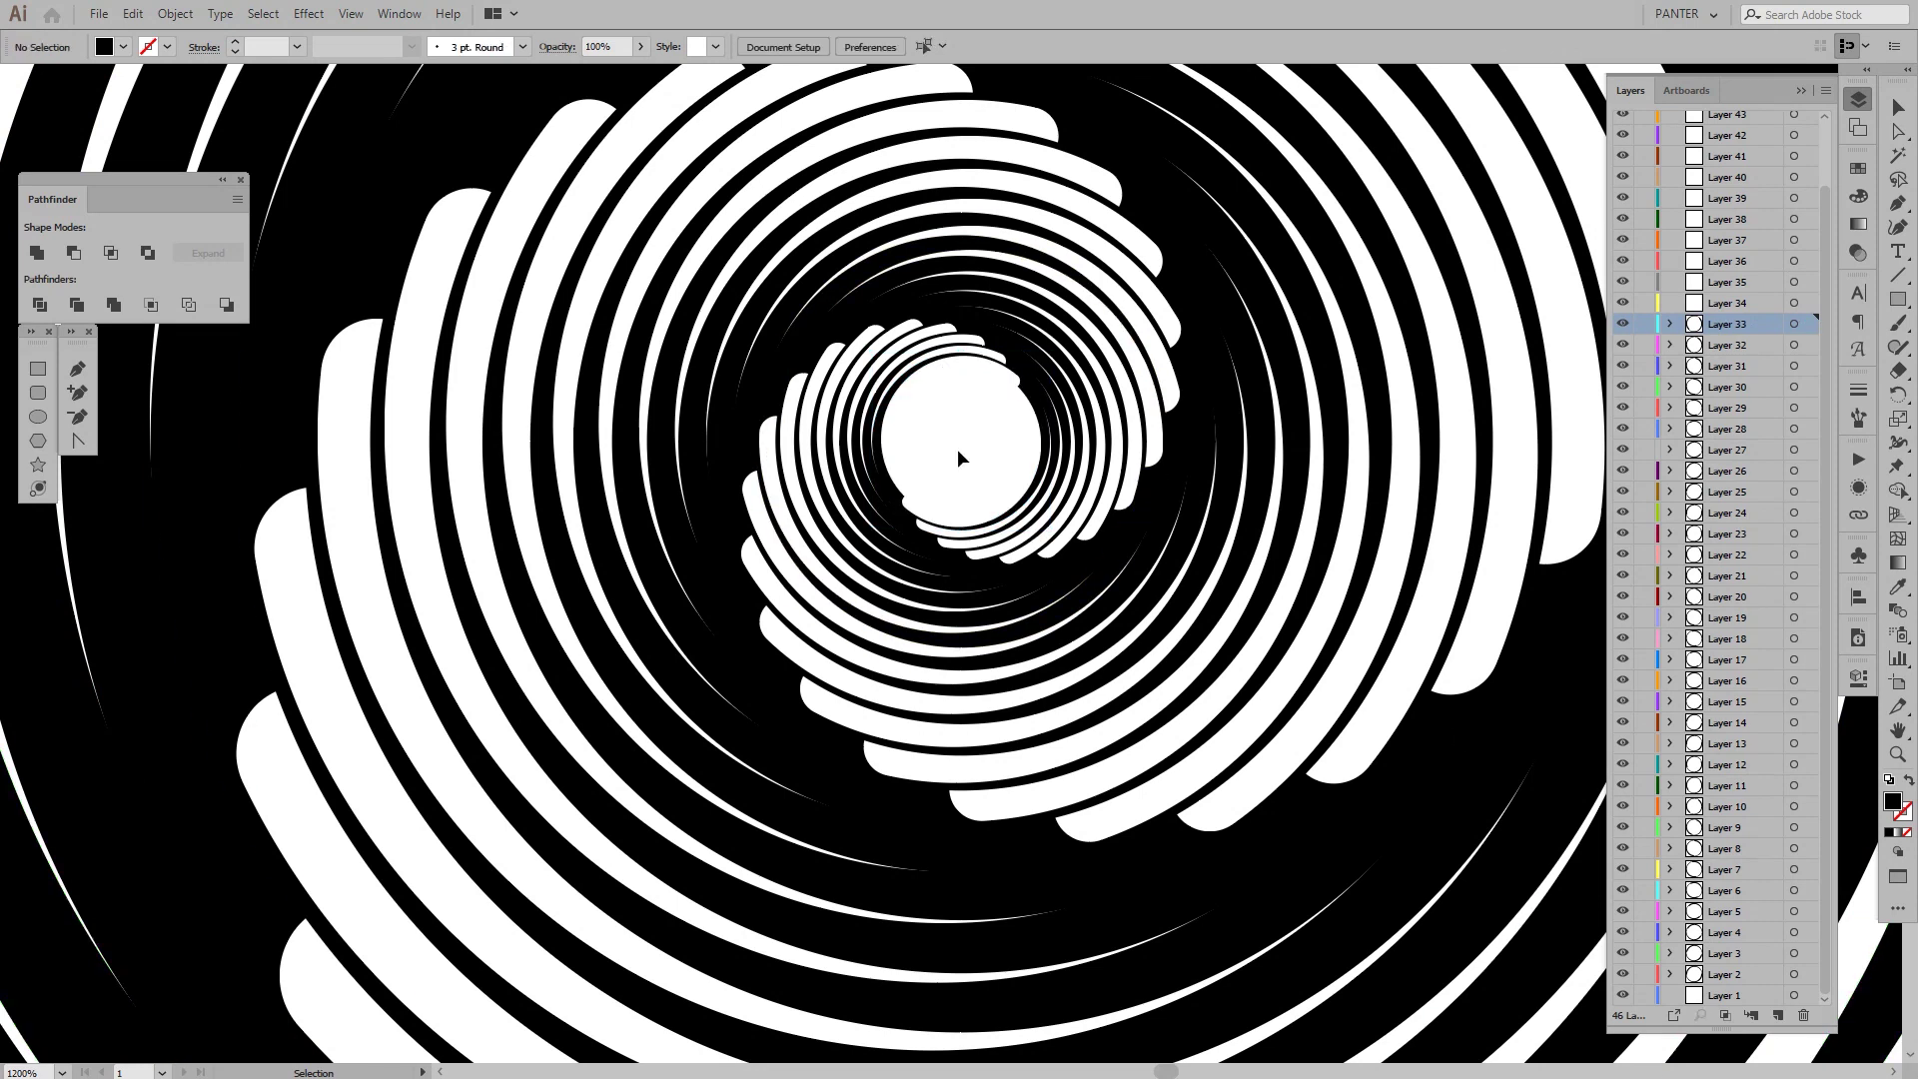
Examine the whole spiral and the layer list to check how the rings are distributed and which layers are empty.
scroll(957, 447, "down", 3, "alt")
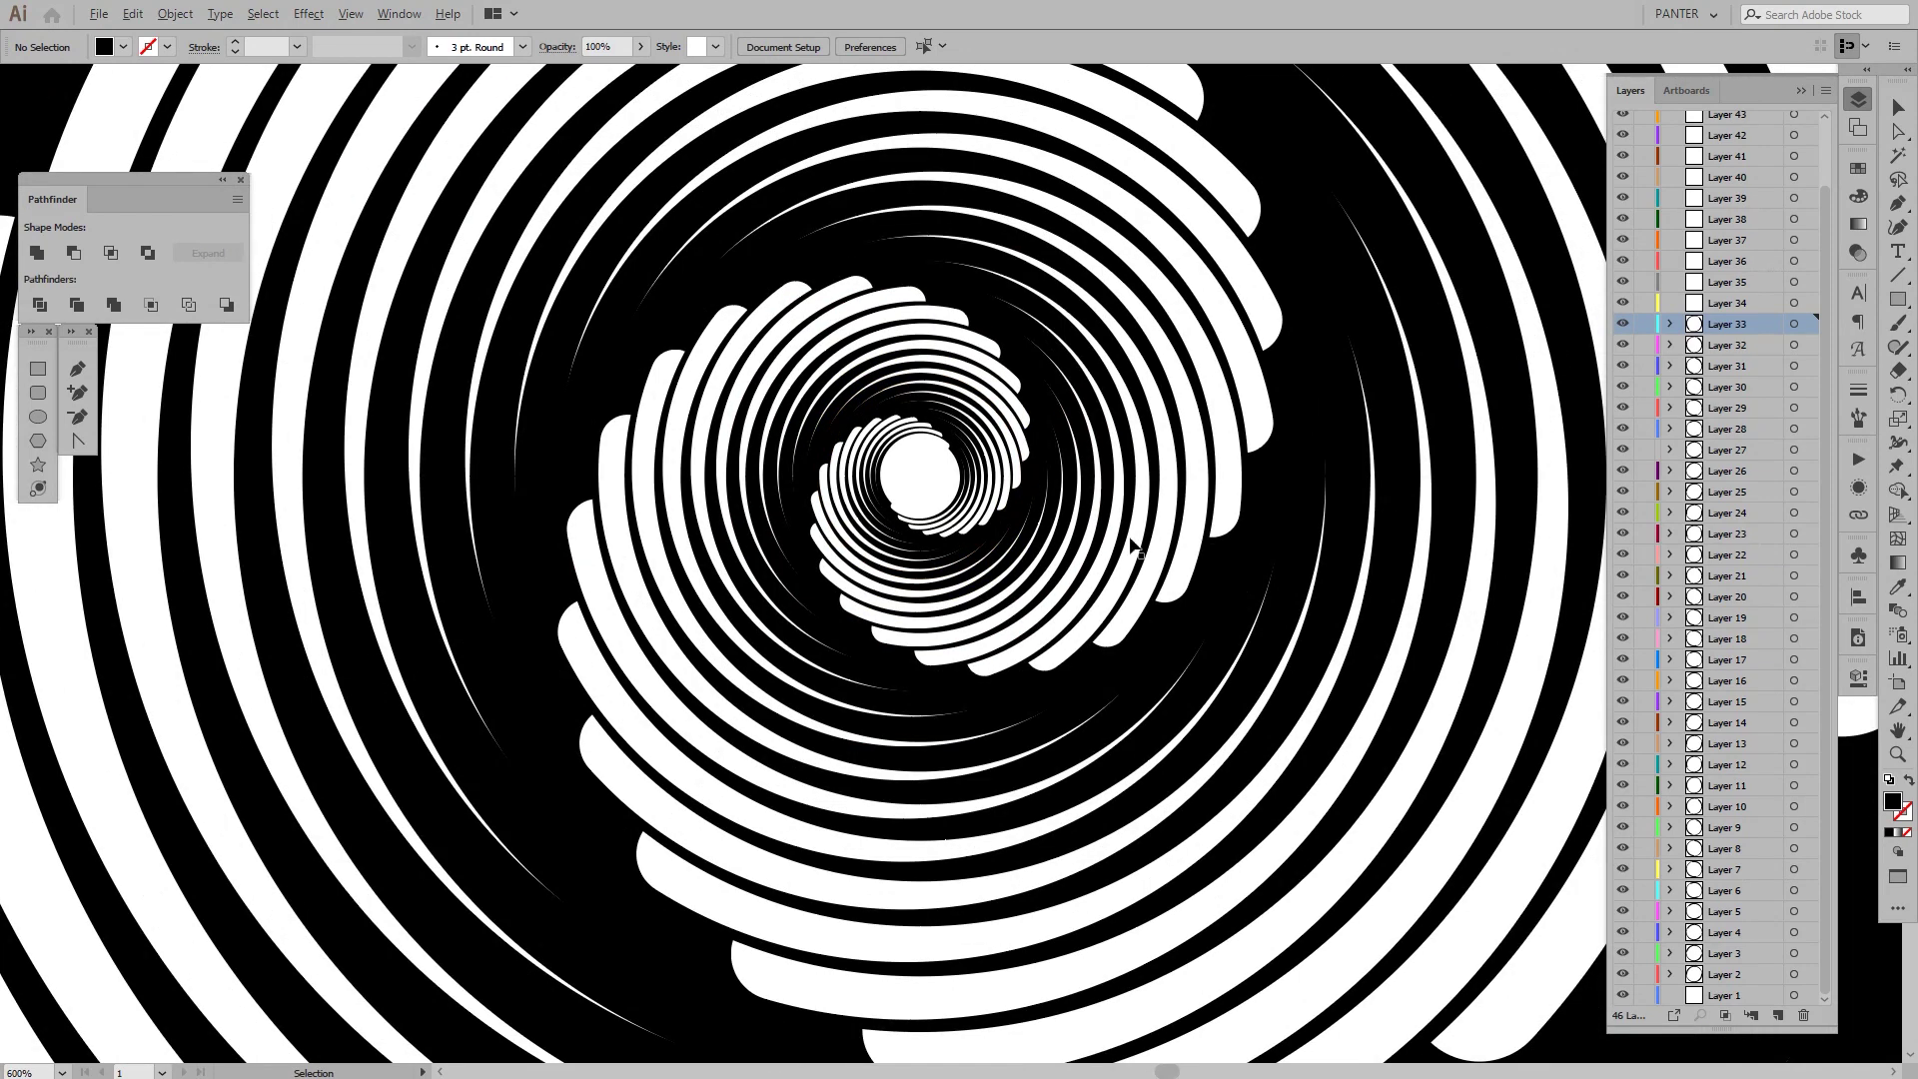
left_click_drag(1134, 545, 1167, 576)
scroll(1039, 560, "down", 2, "alt")
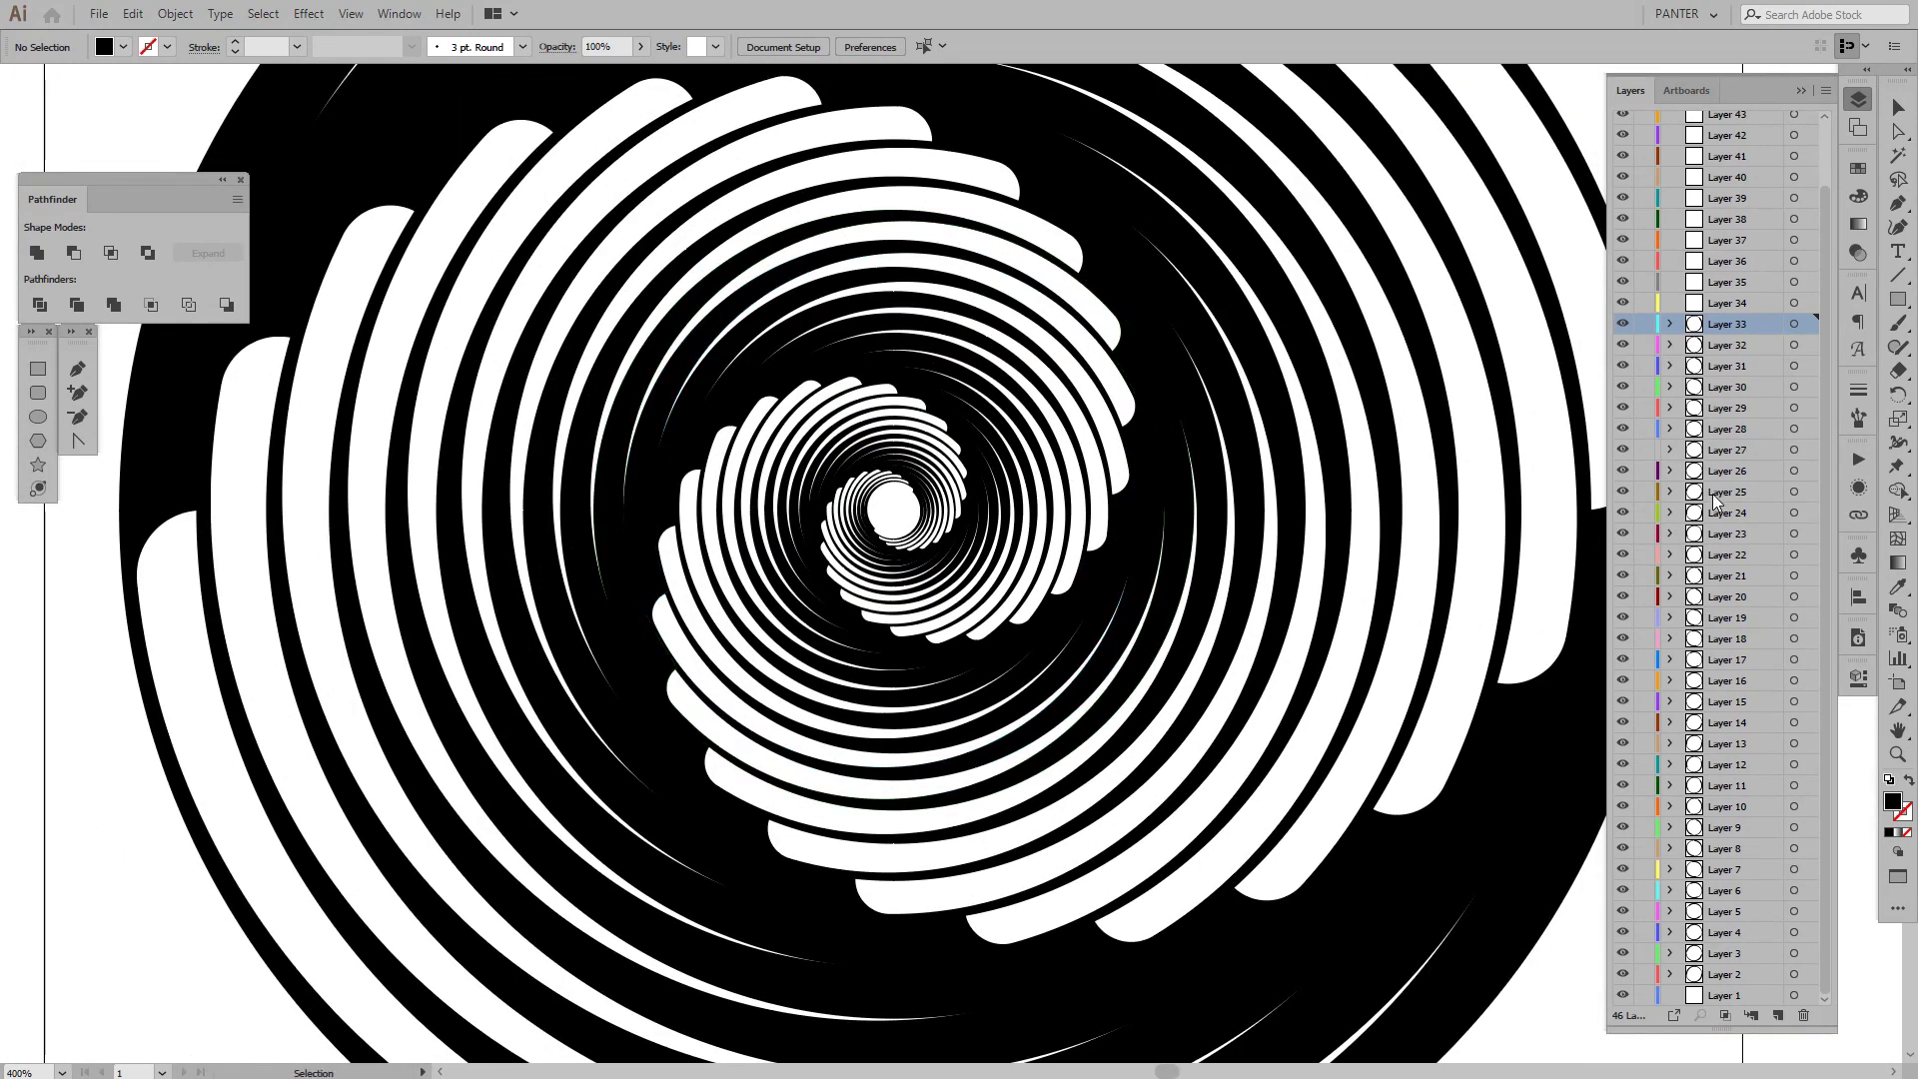
scroll(1299, 667, "down", 1, "alt")
scroll(1319, 683, "right", 2)
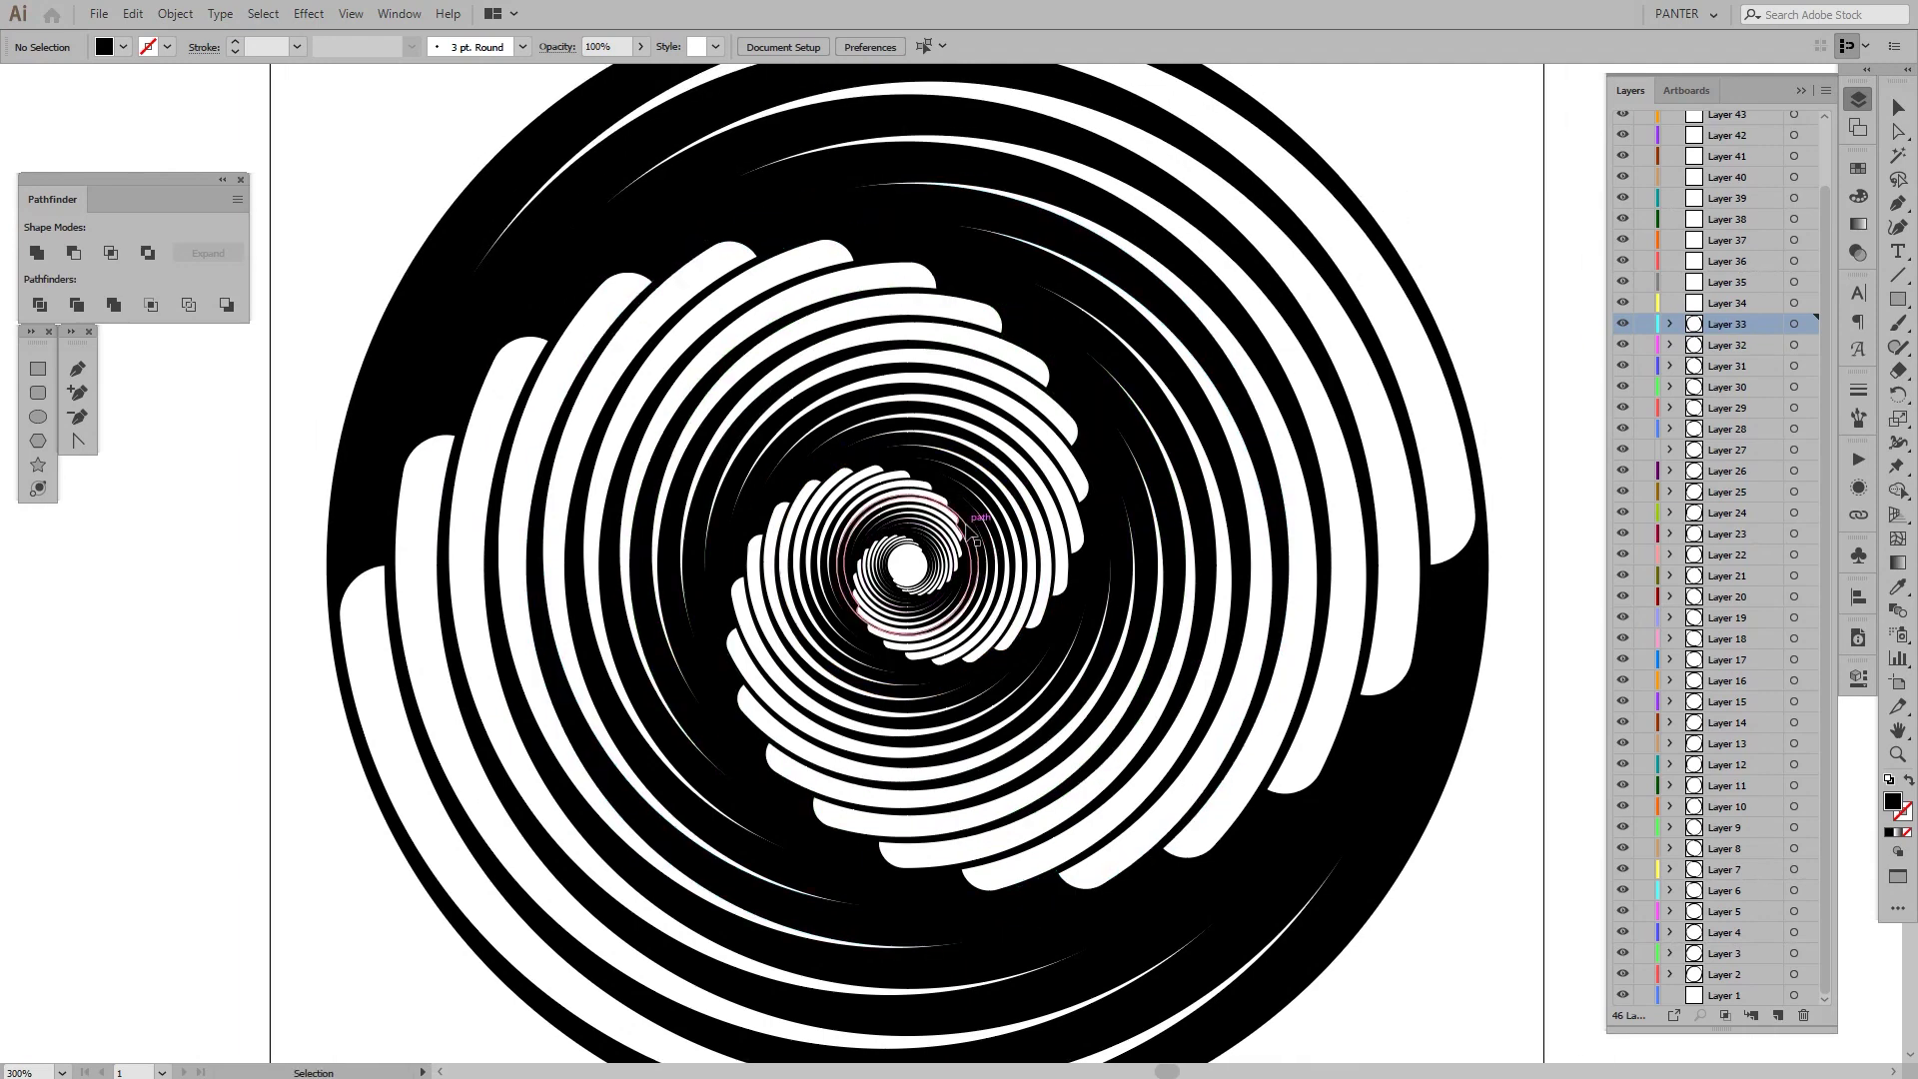
scroll(996, 540, "up", 1, "alt")
scroll(997, 540, "down", 1, "alt")
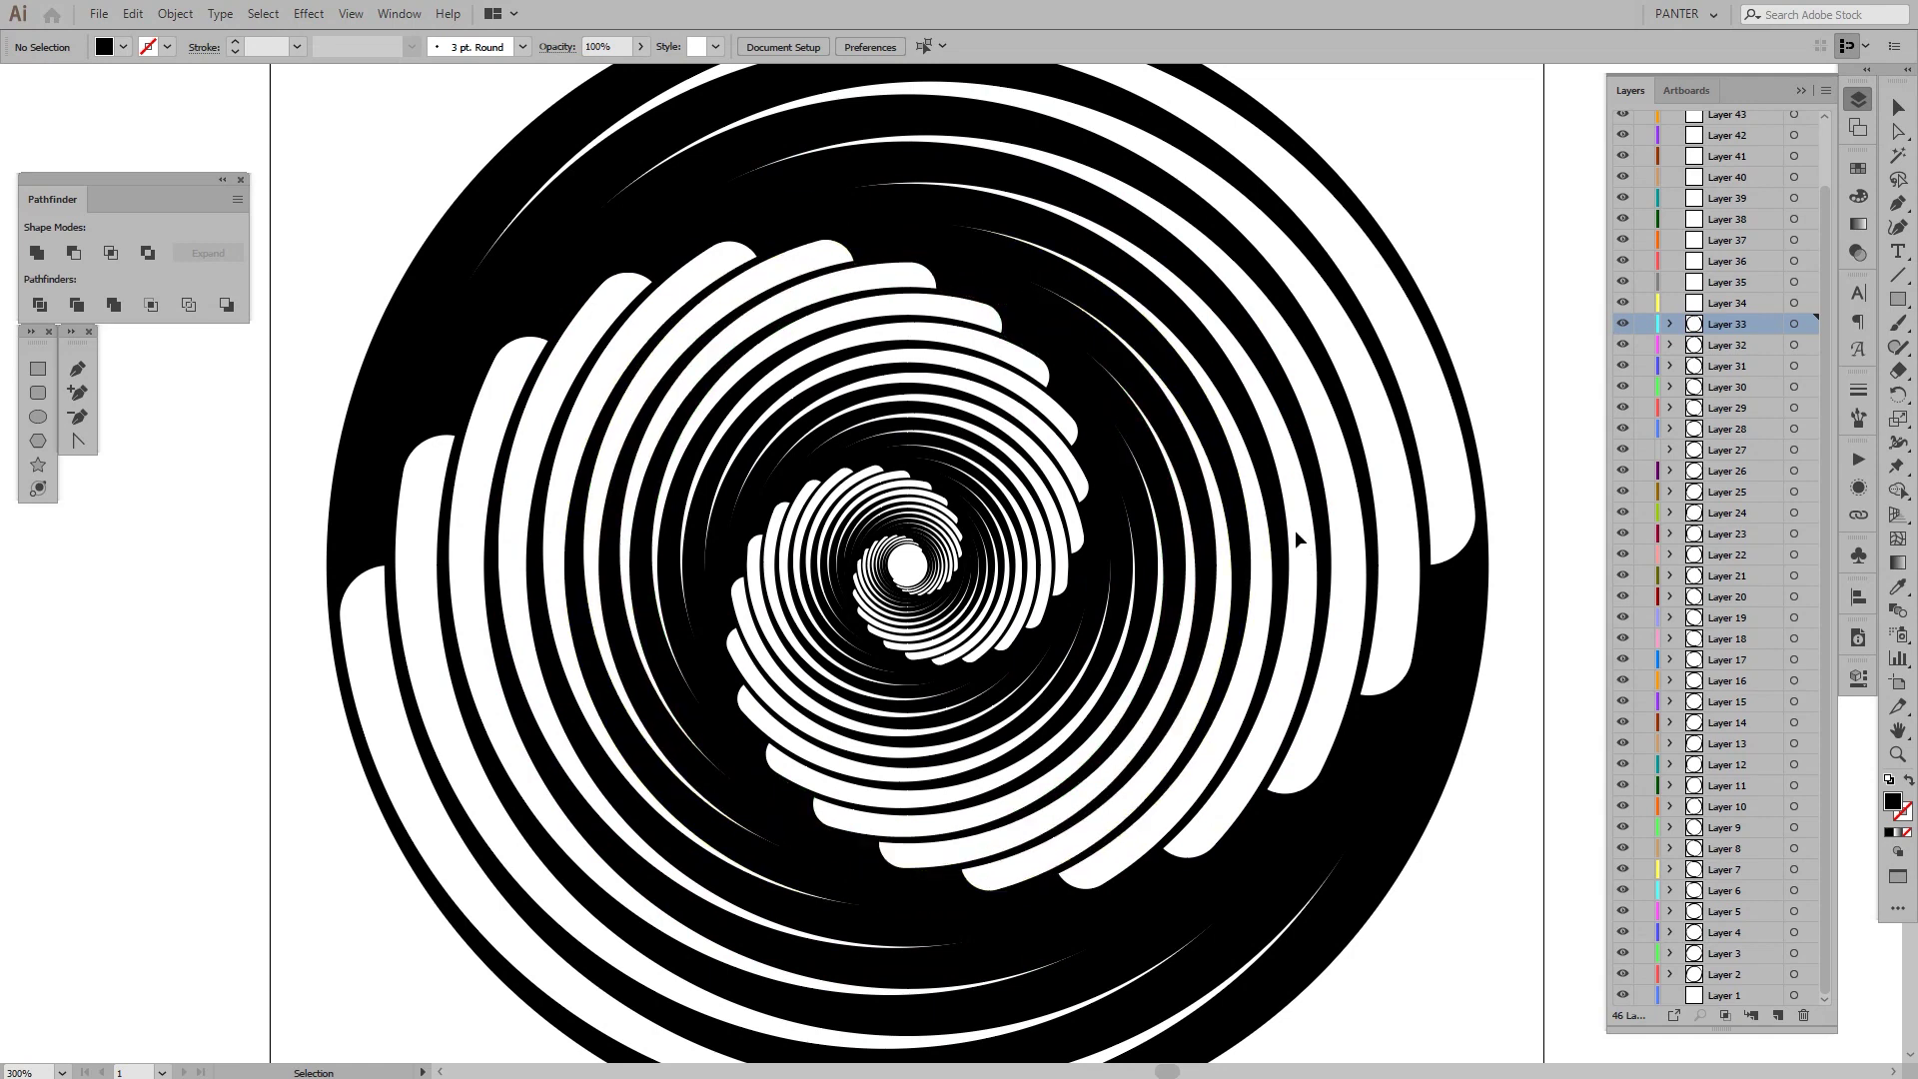
scroll(1695, 554, "up", 2)
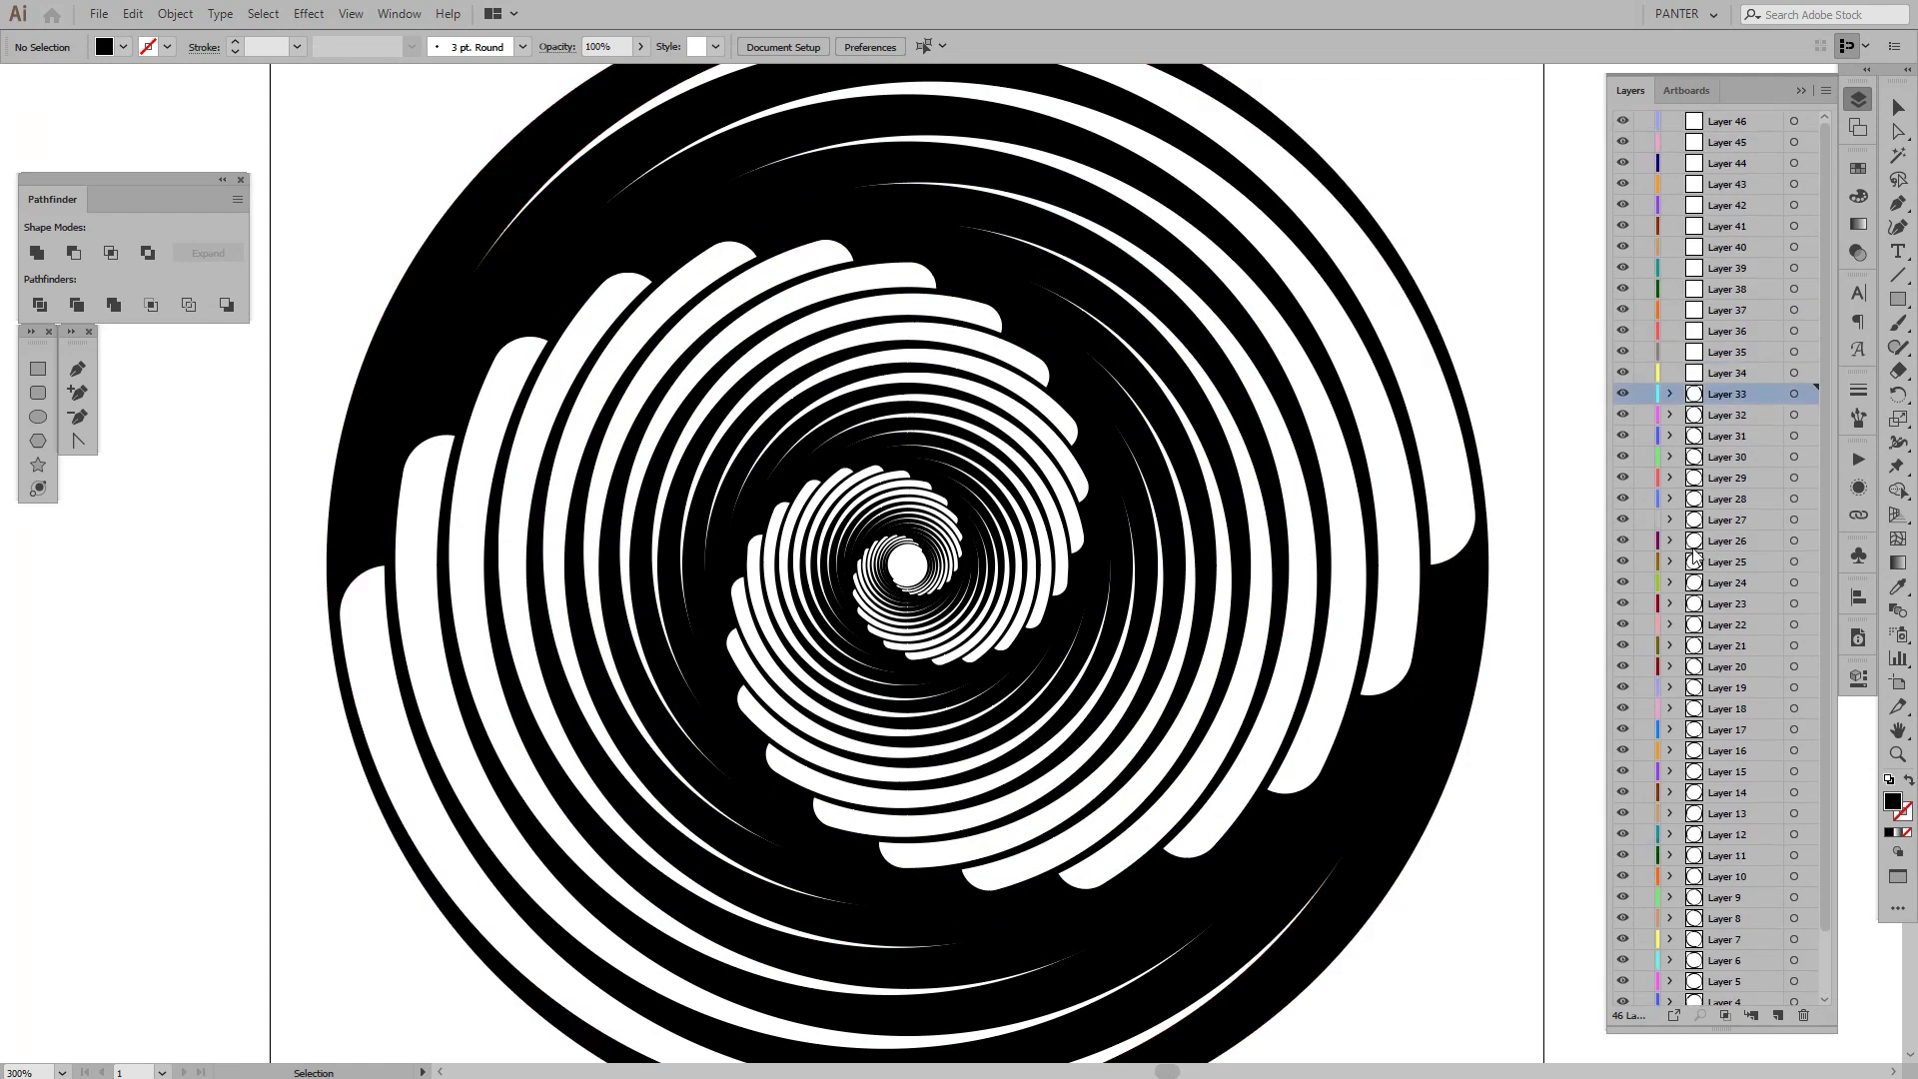
scroll(1720, 756, "down", 2)
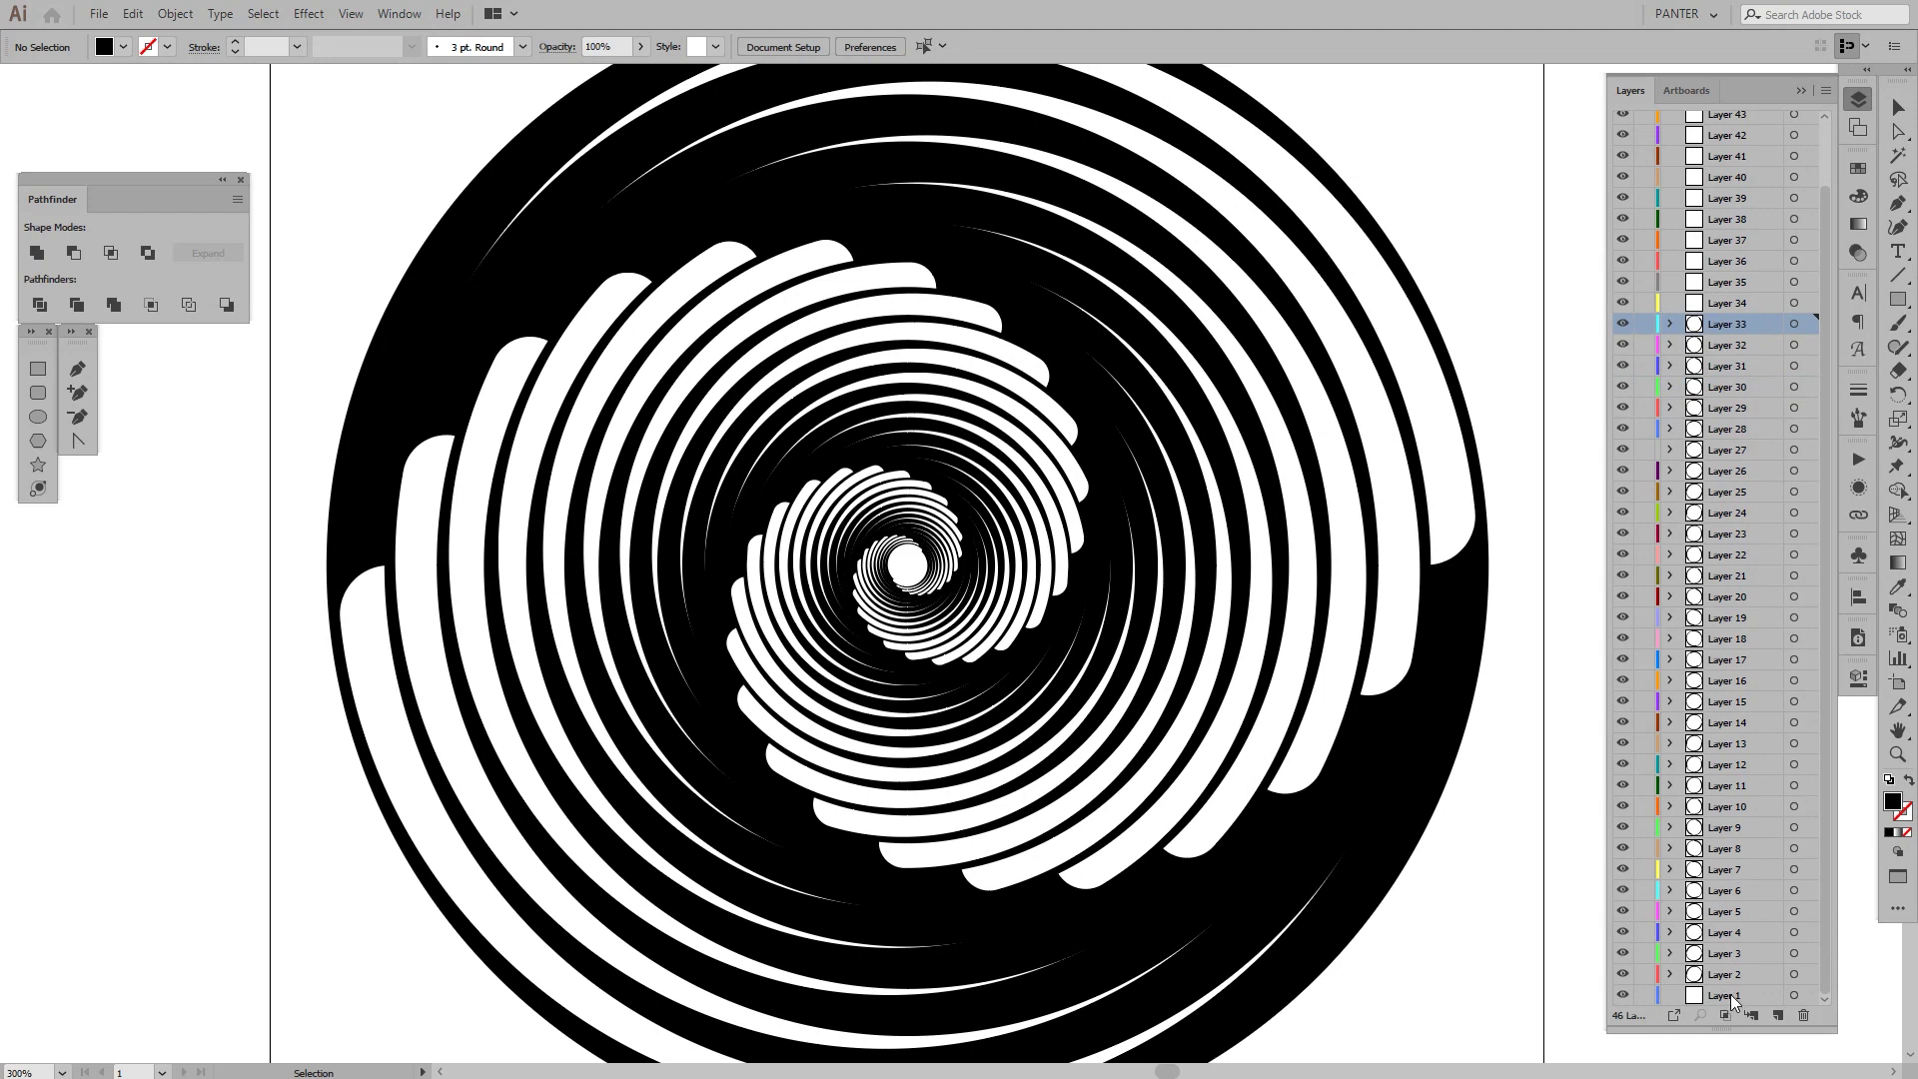
Delete the emptied Layer 1 and the unused Layers 34 to 46.
left_click(1734, 996)
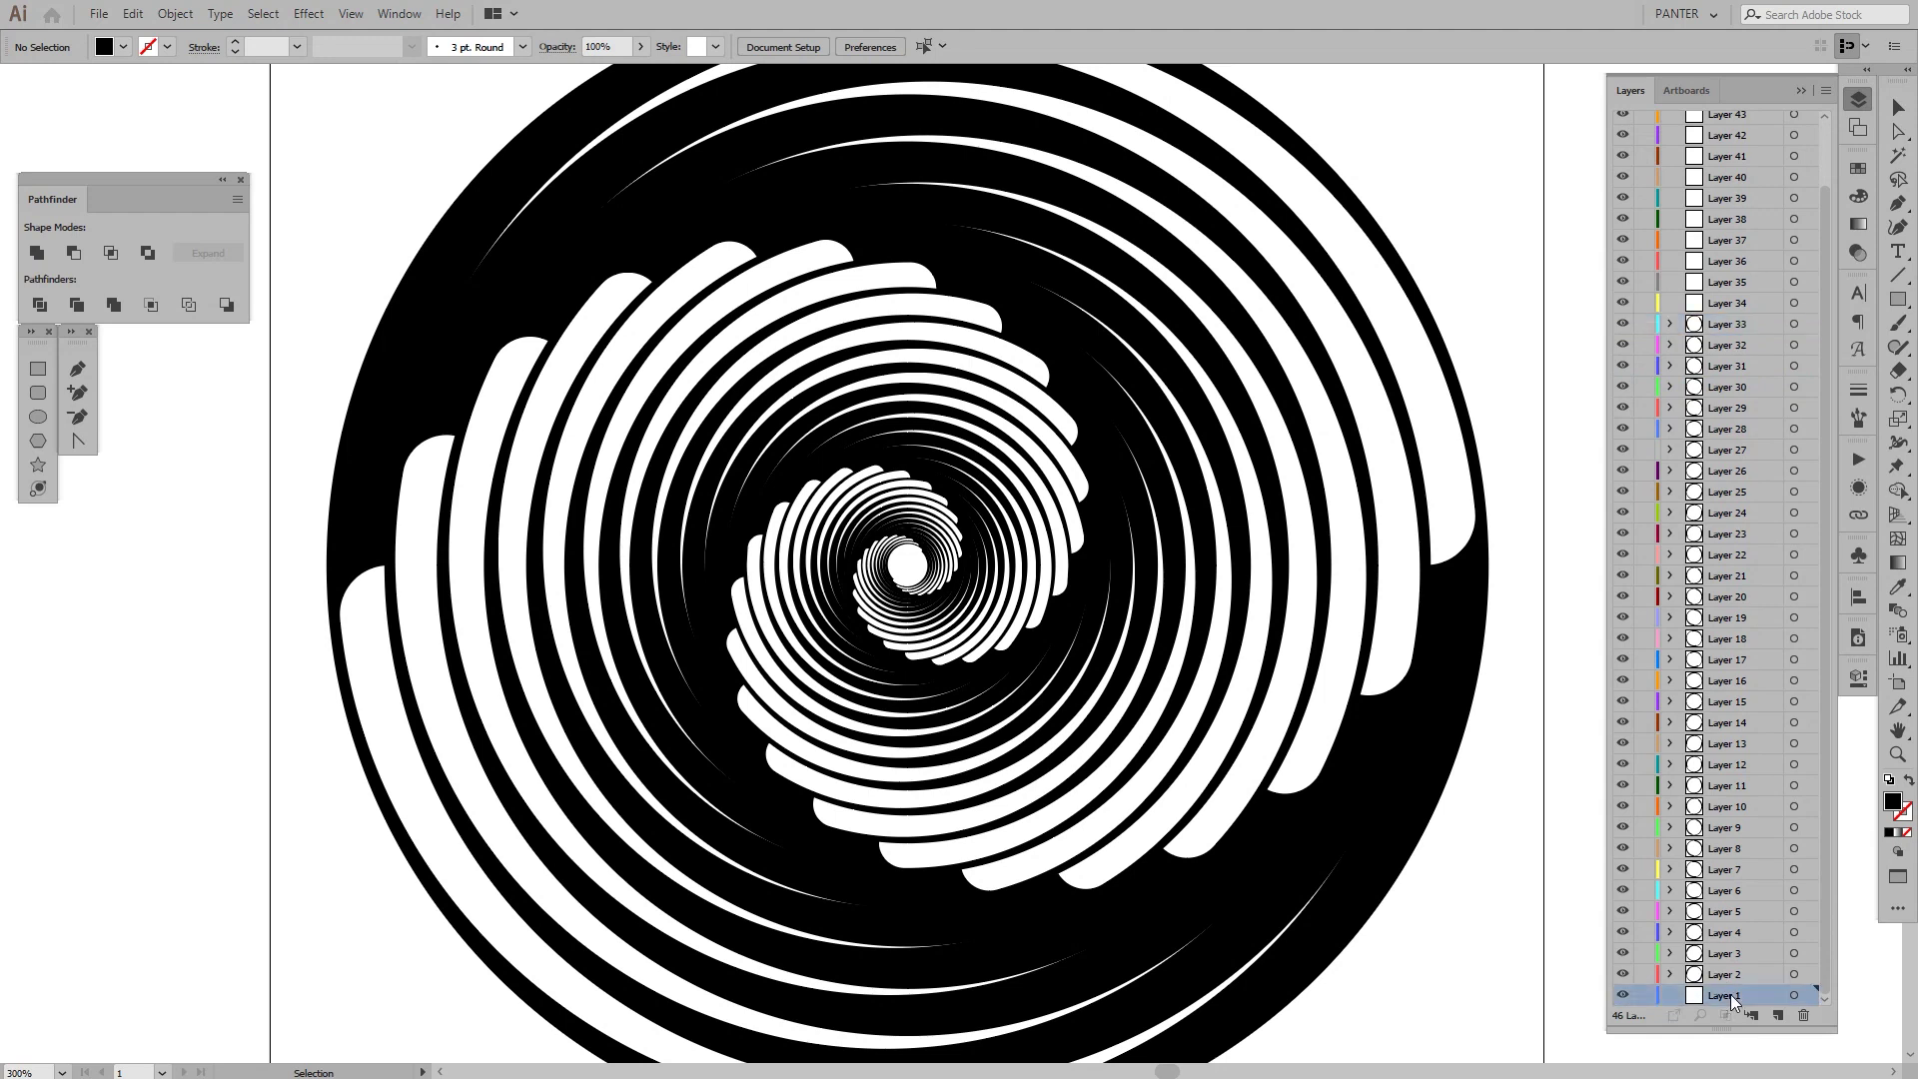
left_click(1804, 1015)
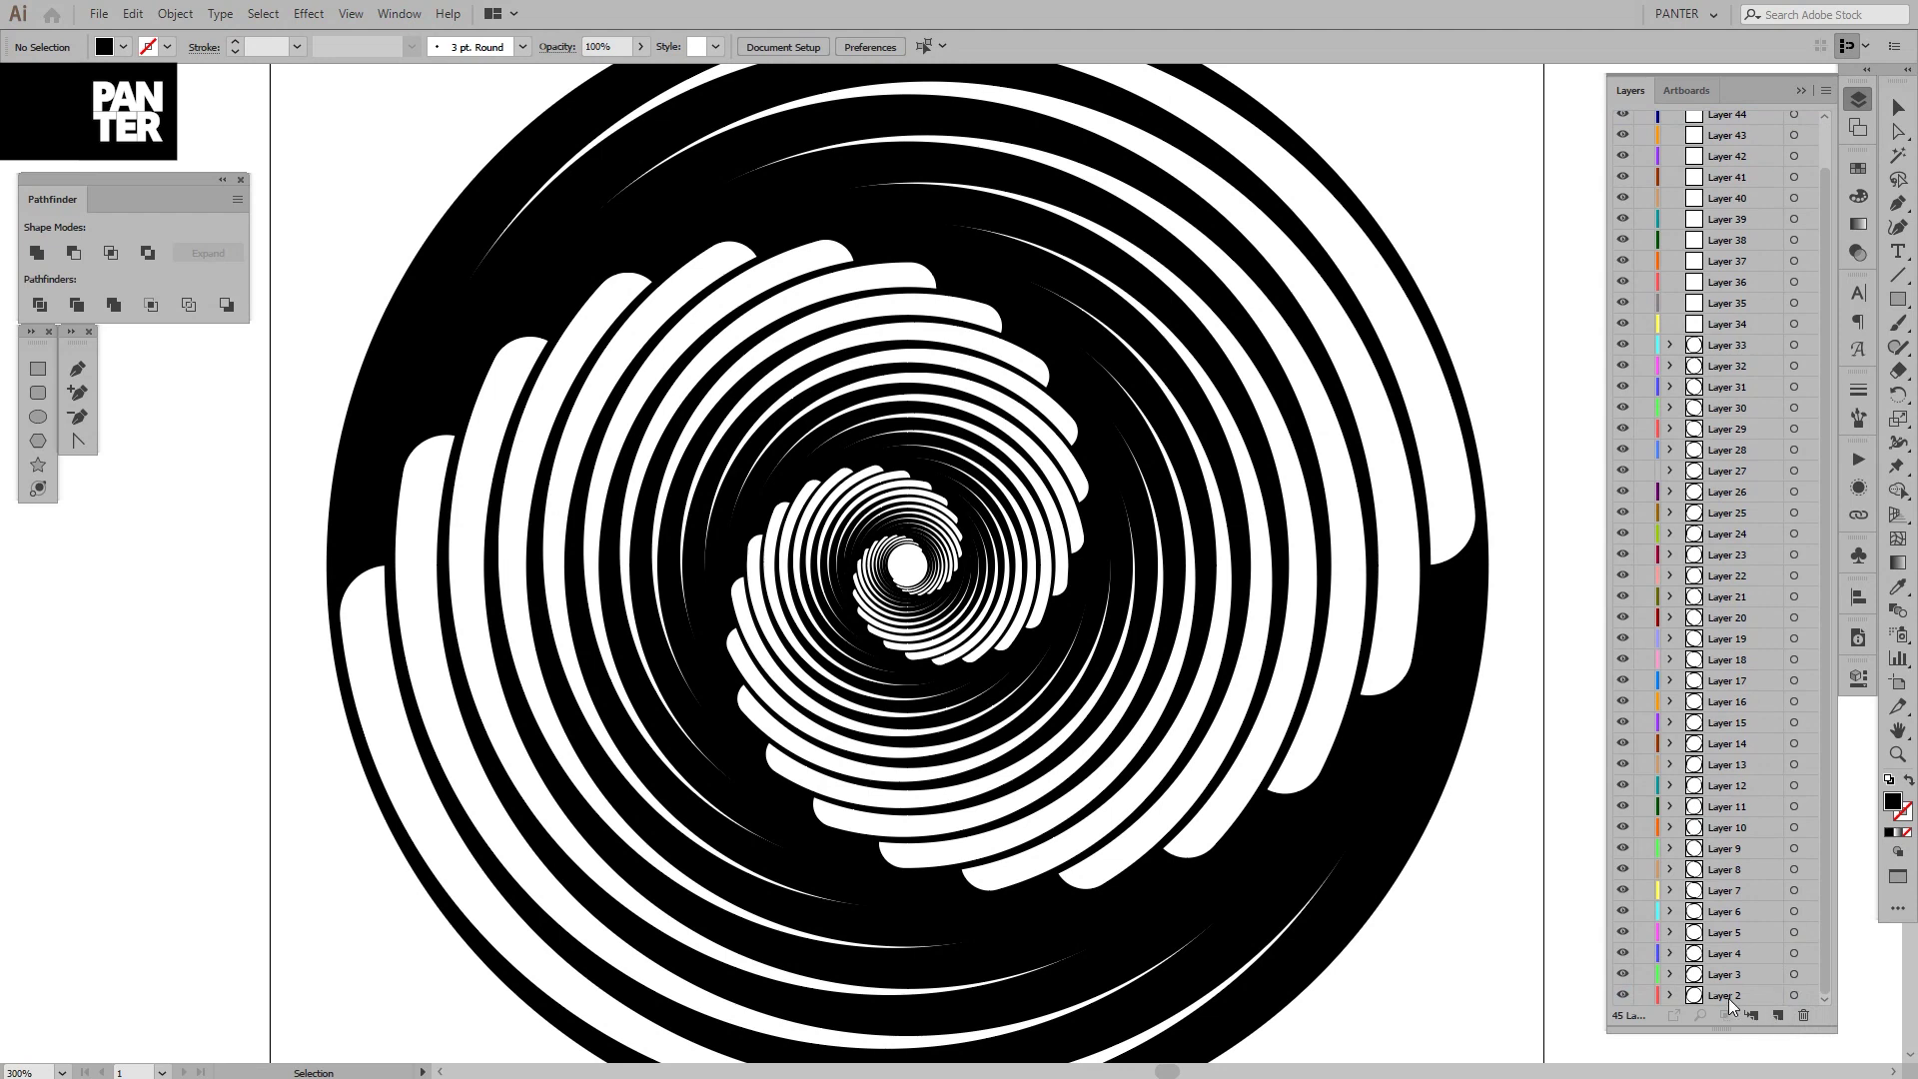
scroll(1729, 998, "up", 1)
left_click(1742, 398)
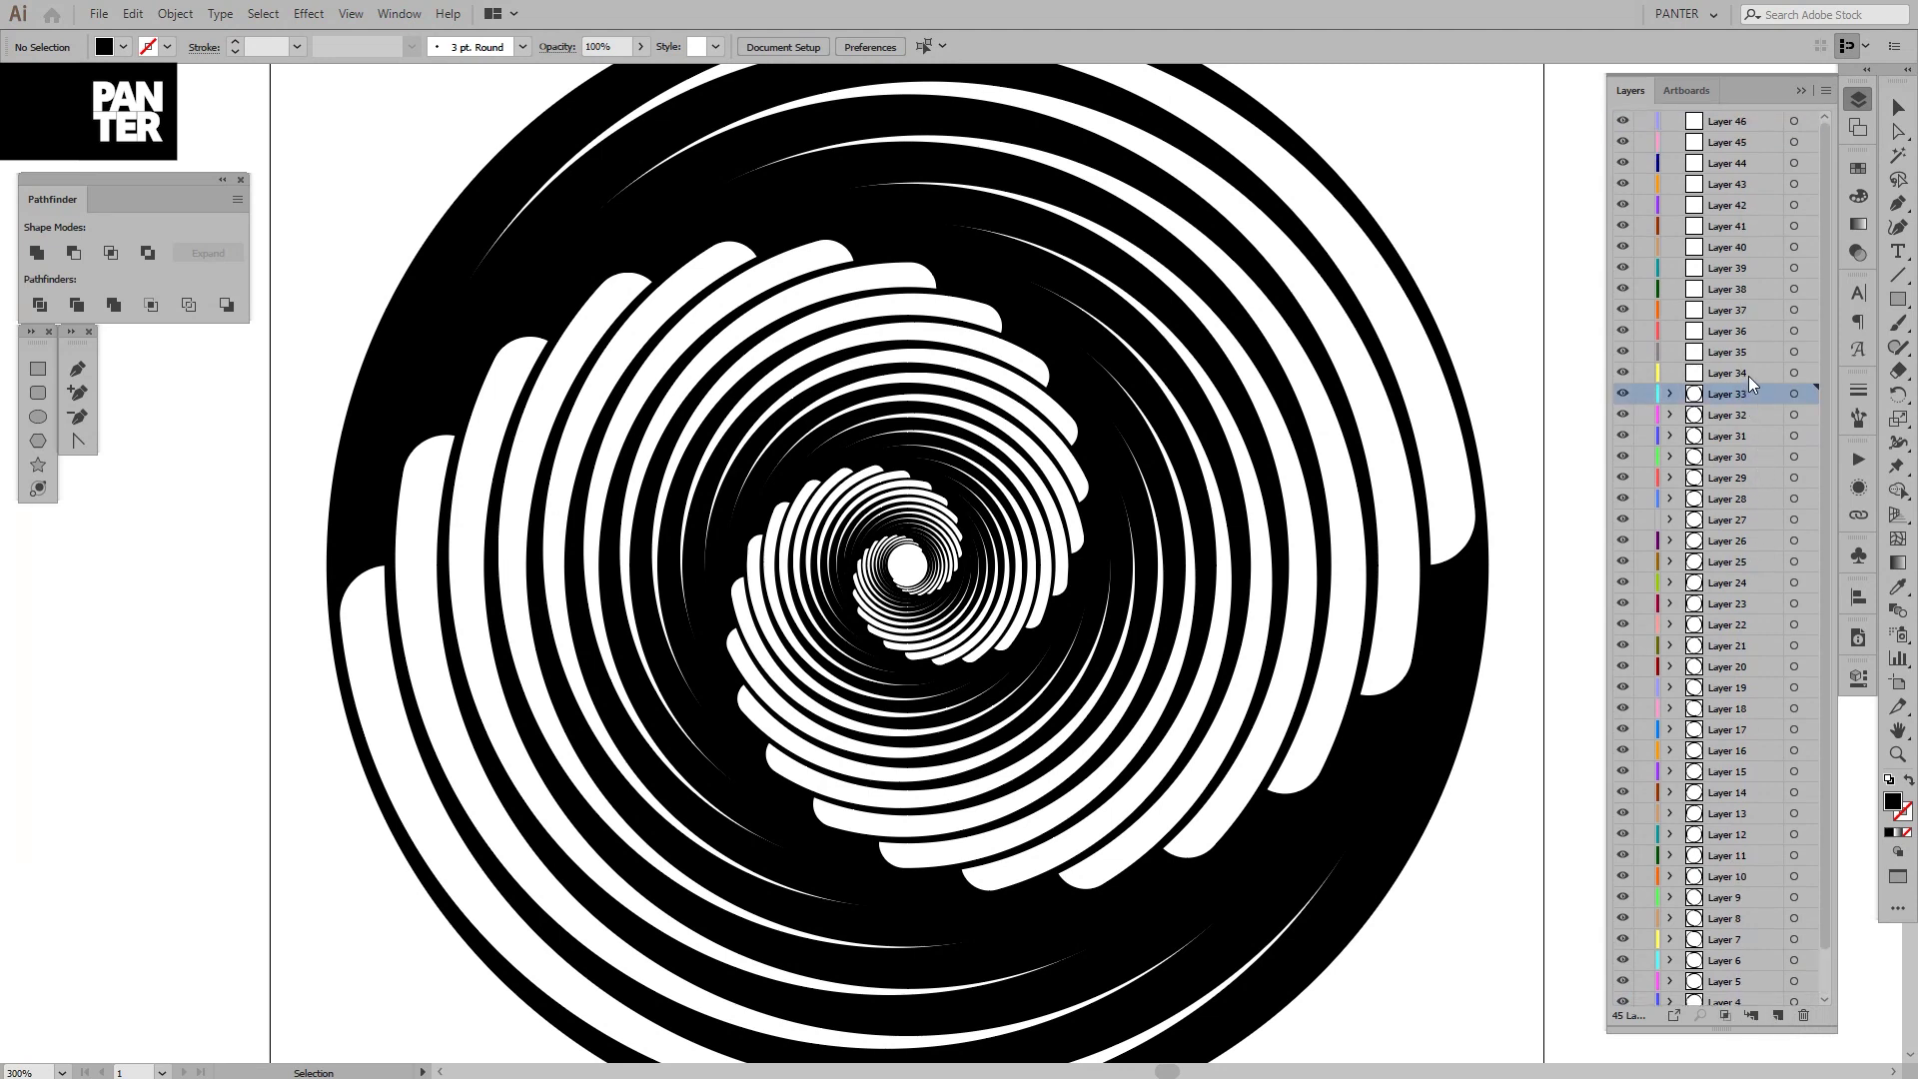
left_click(1748, 376)
left_click(1745, 122, "shift")
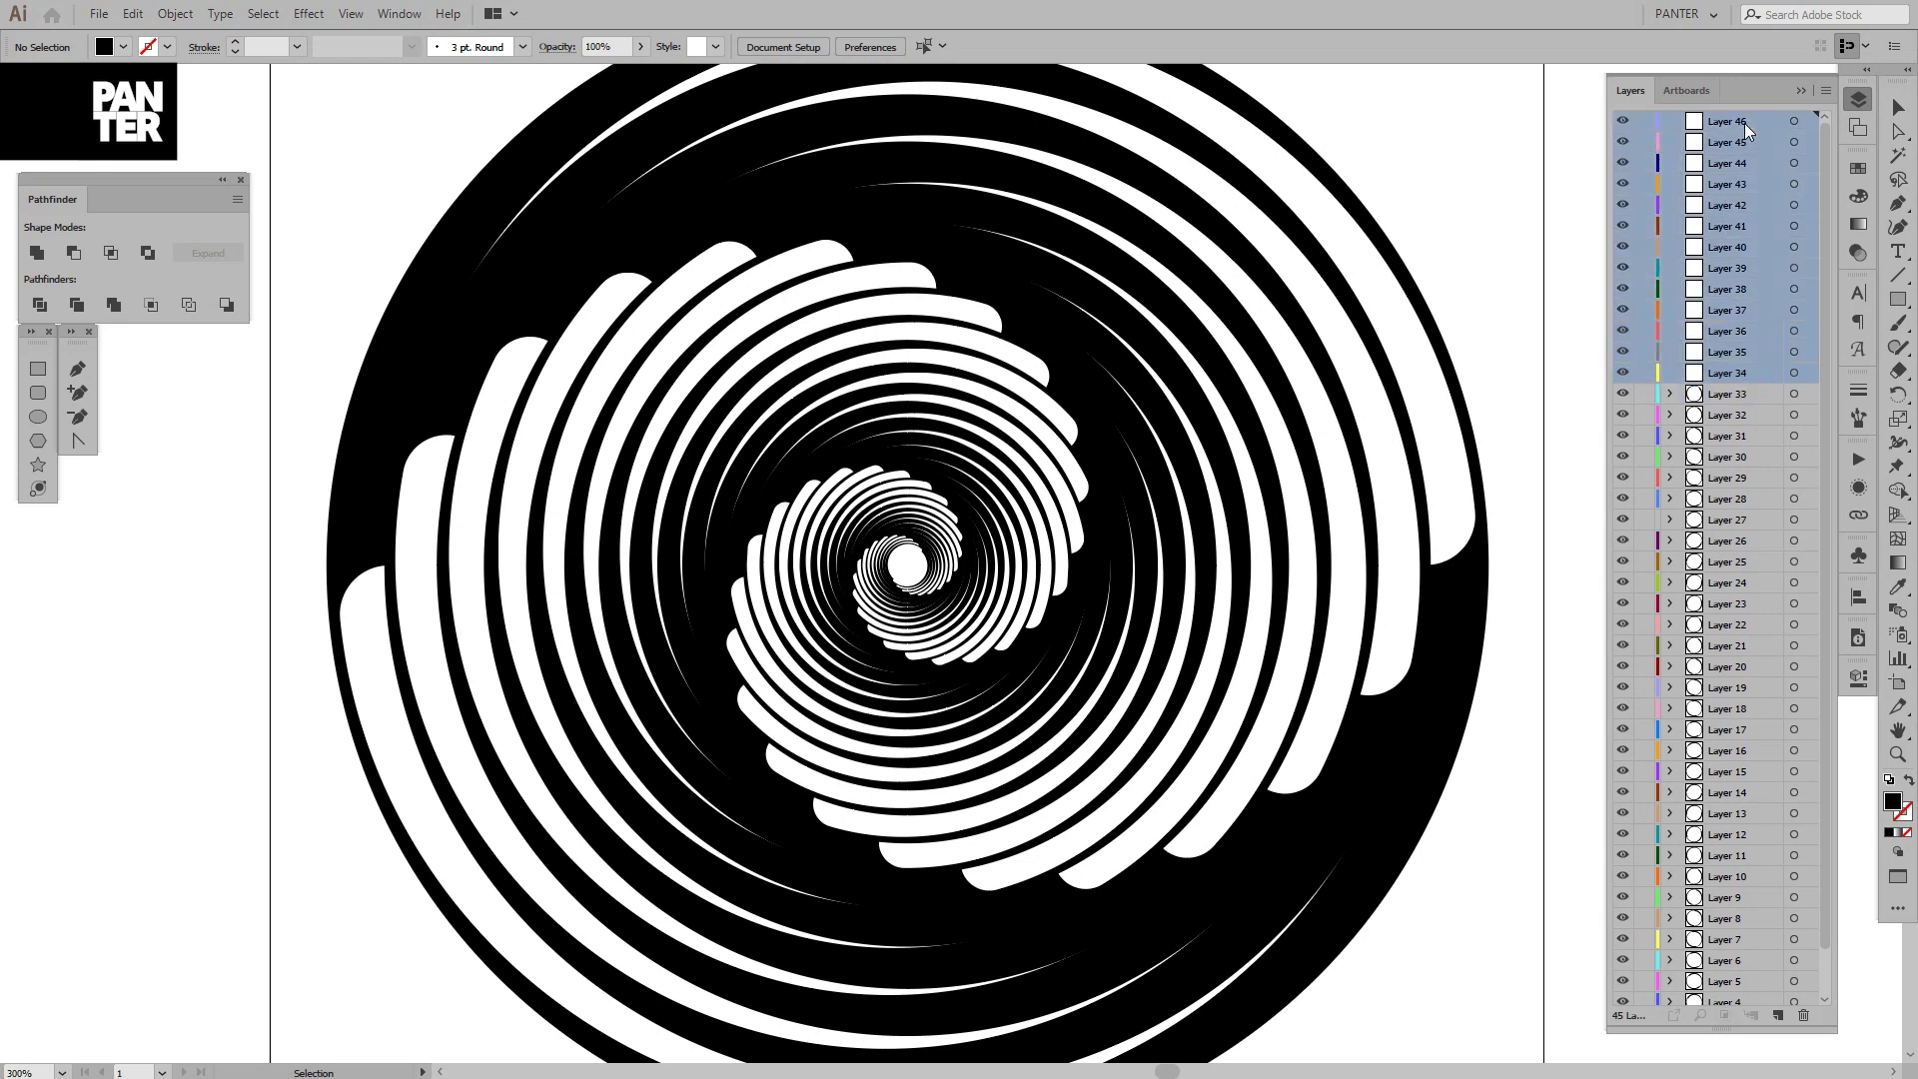
left_click(1810, 1017)
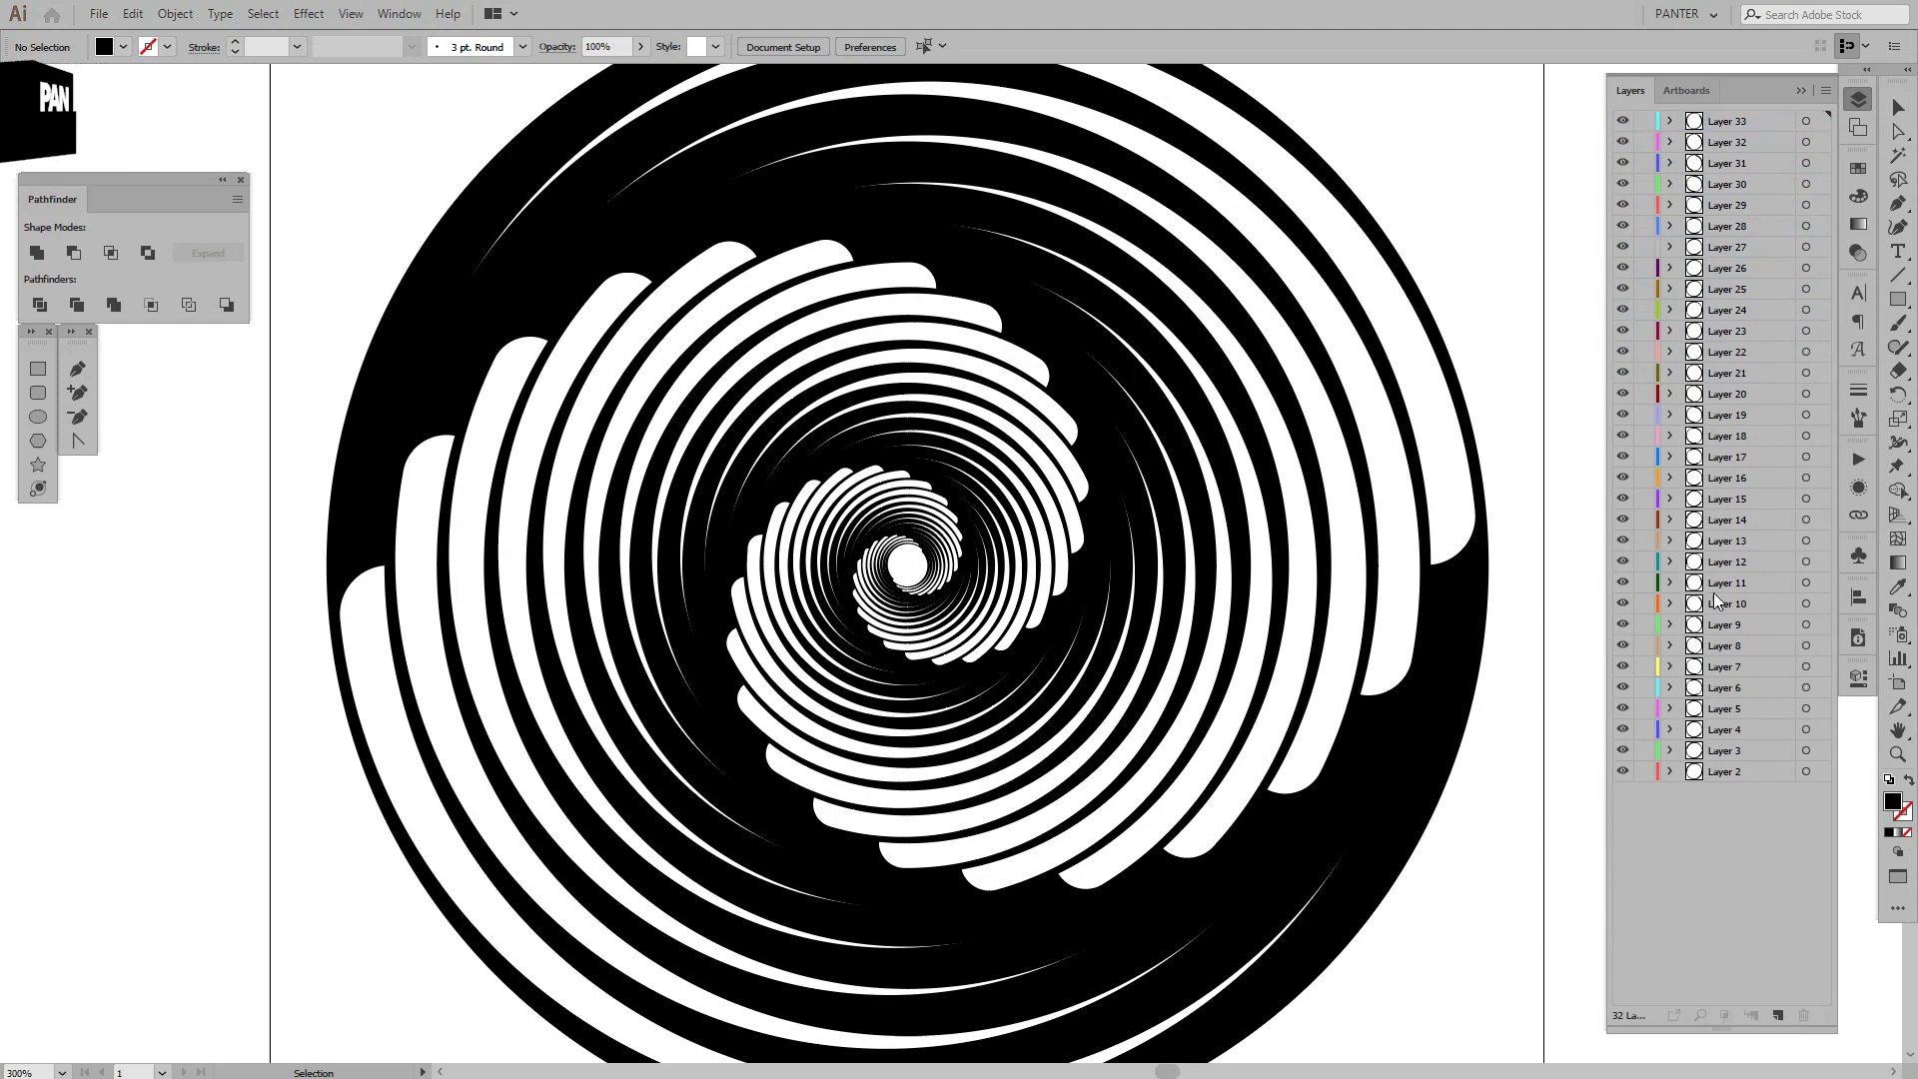
Select all the artwork to examine each ring's layer color, clear the selection, and put the layer list away.
left_click(1738, 771, "shift")
left_click(1682, 981)
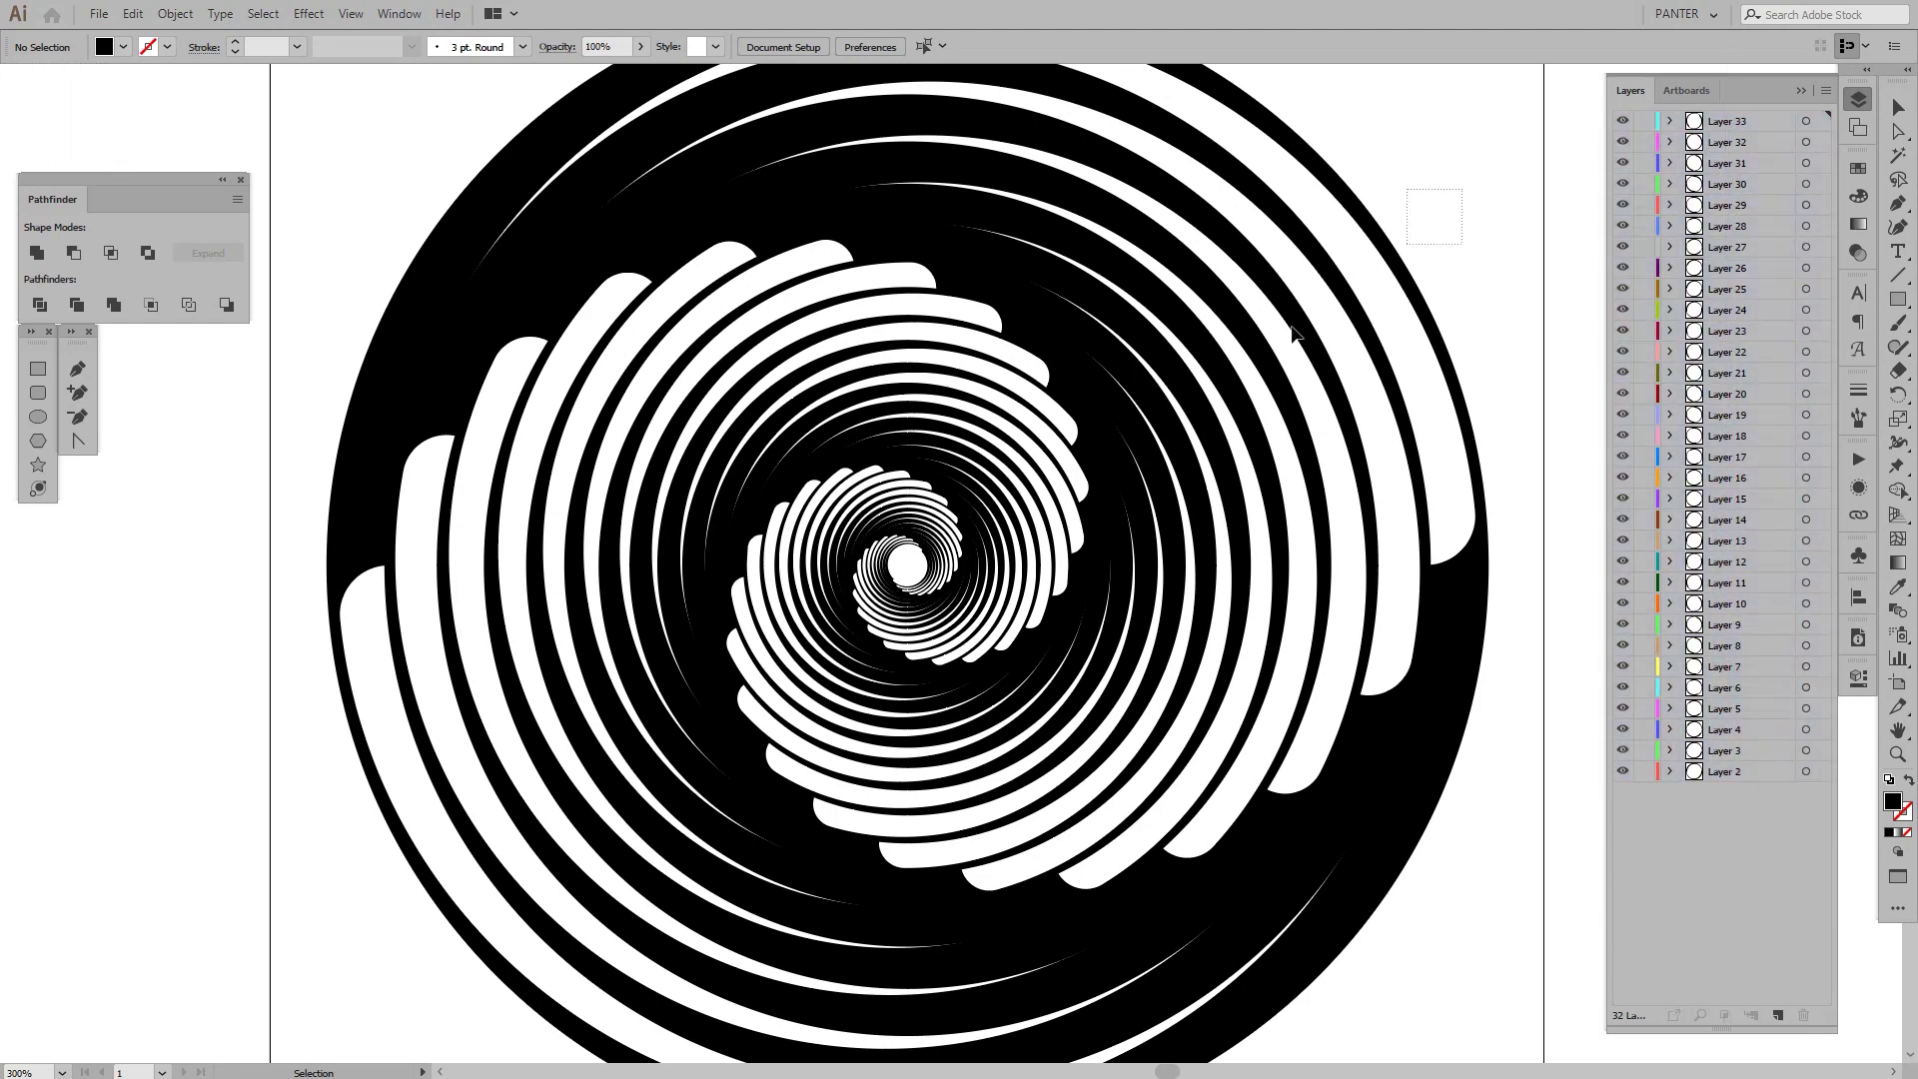
key("ctrl+a")
scroll(1136, 529, "down", 1)
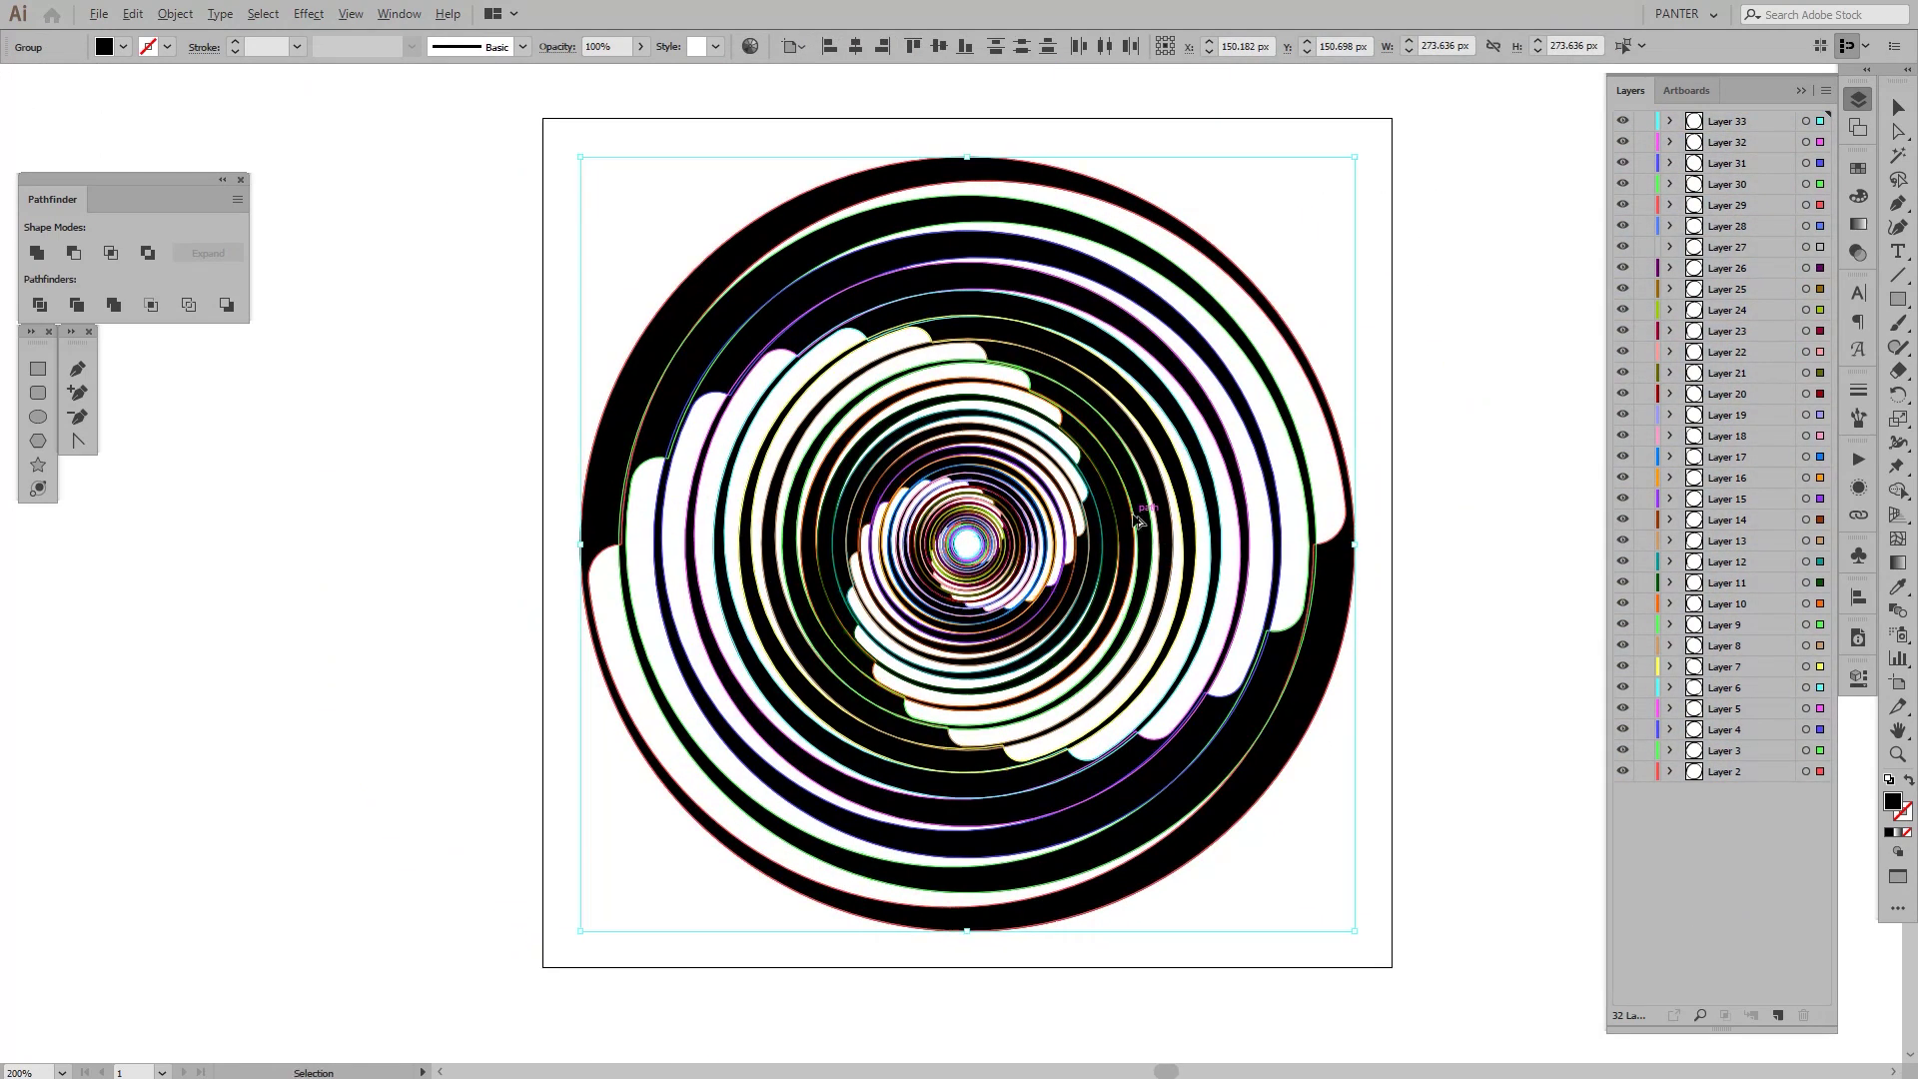
scroll(1139, 519, "up", 1)
scroll(1199, 529, "down", 1)
scroll(1280, 537, "up", 1)
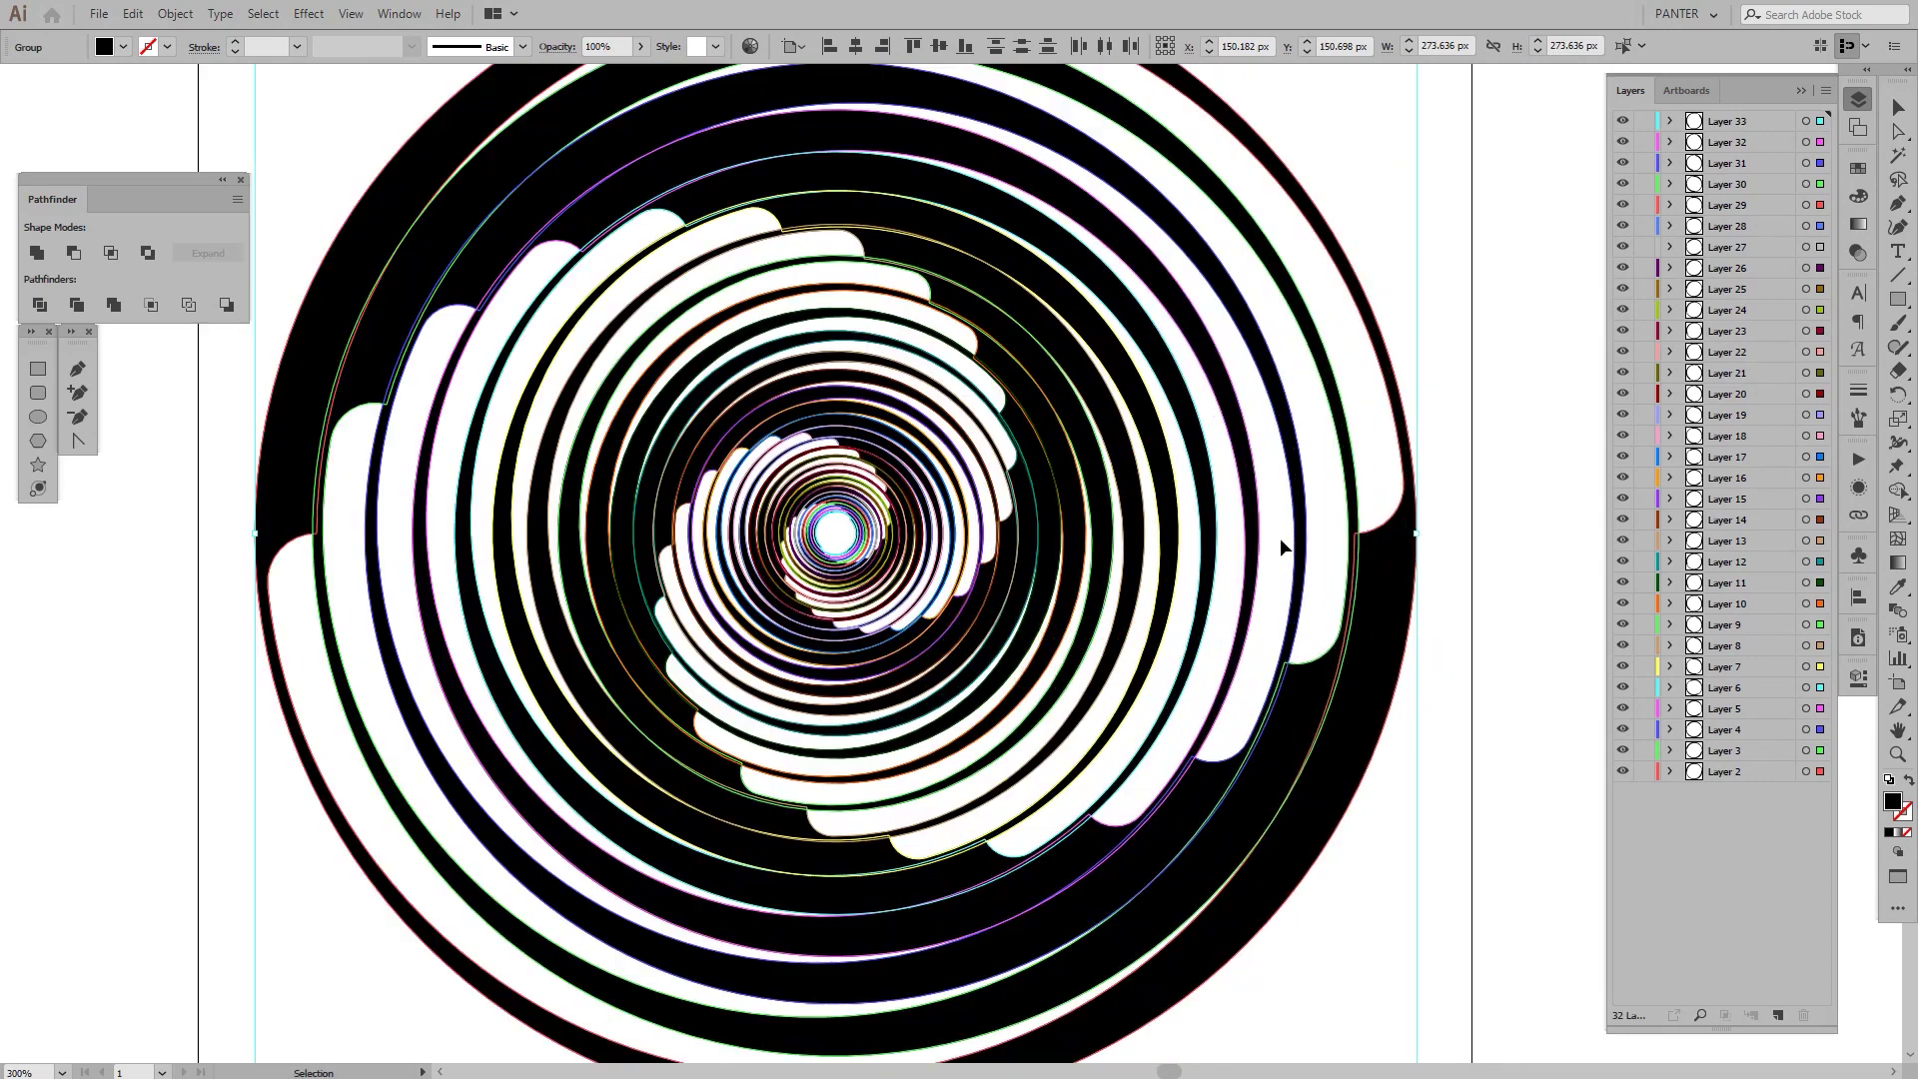
scroll(1280, 538, "down", 1)
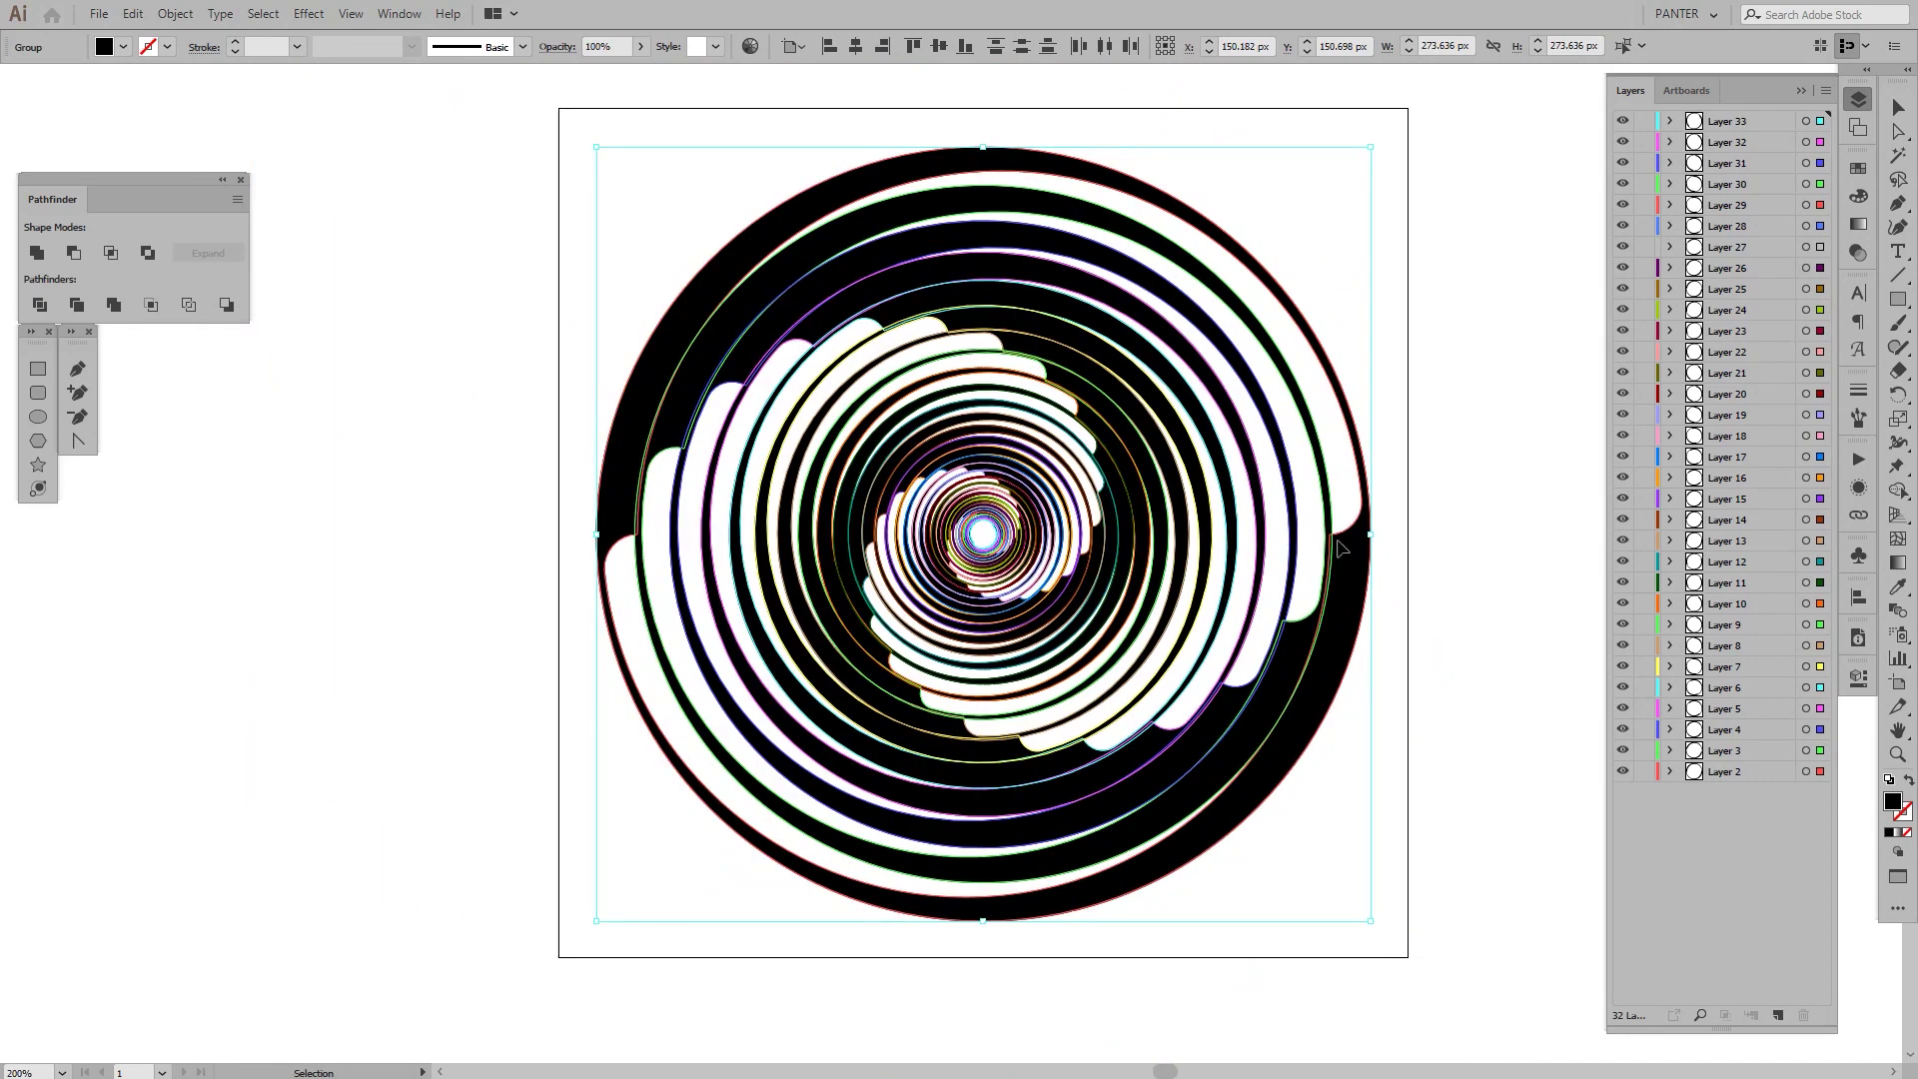
left_click(1480, 546)
left_click_drag(1477, 544, 1463, 549)
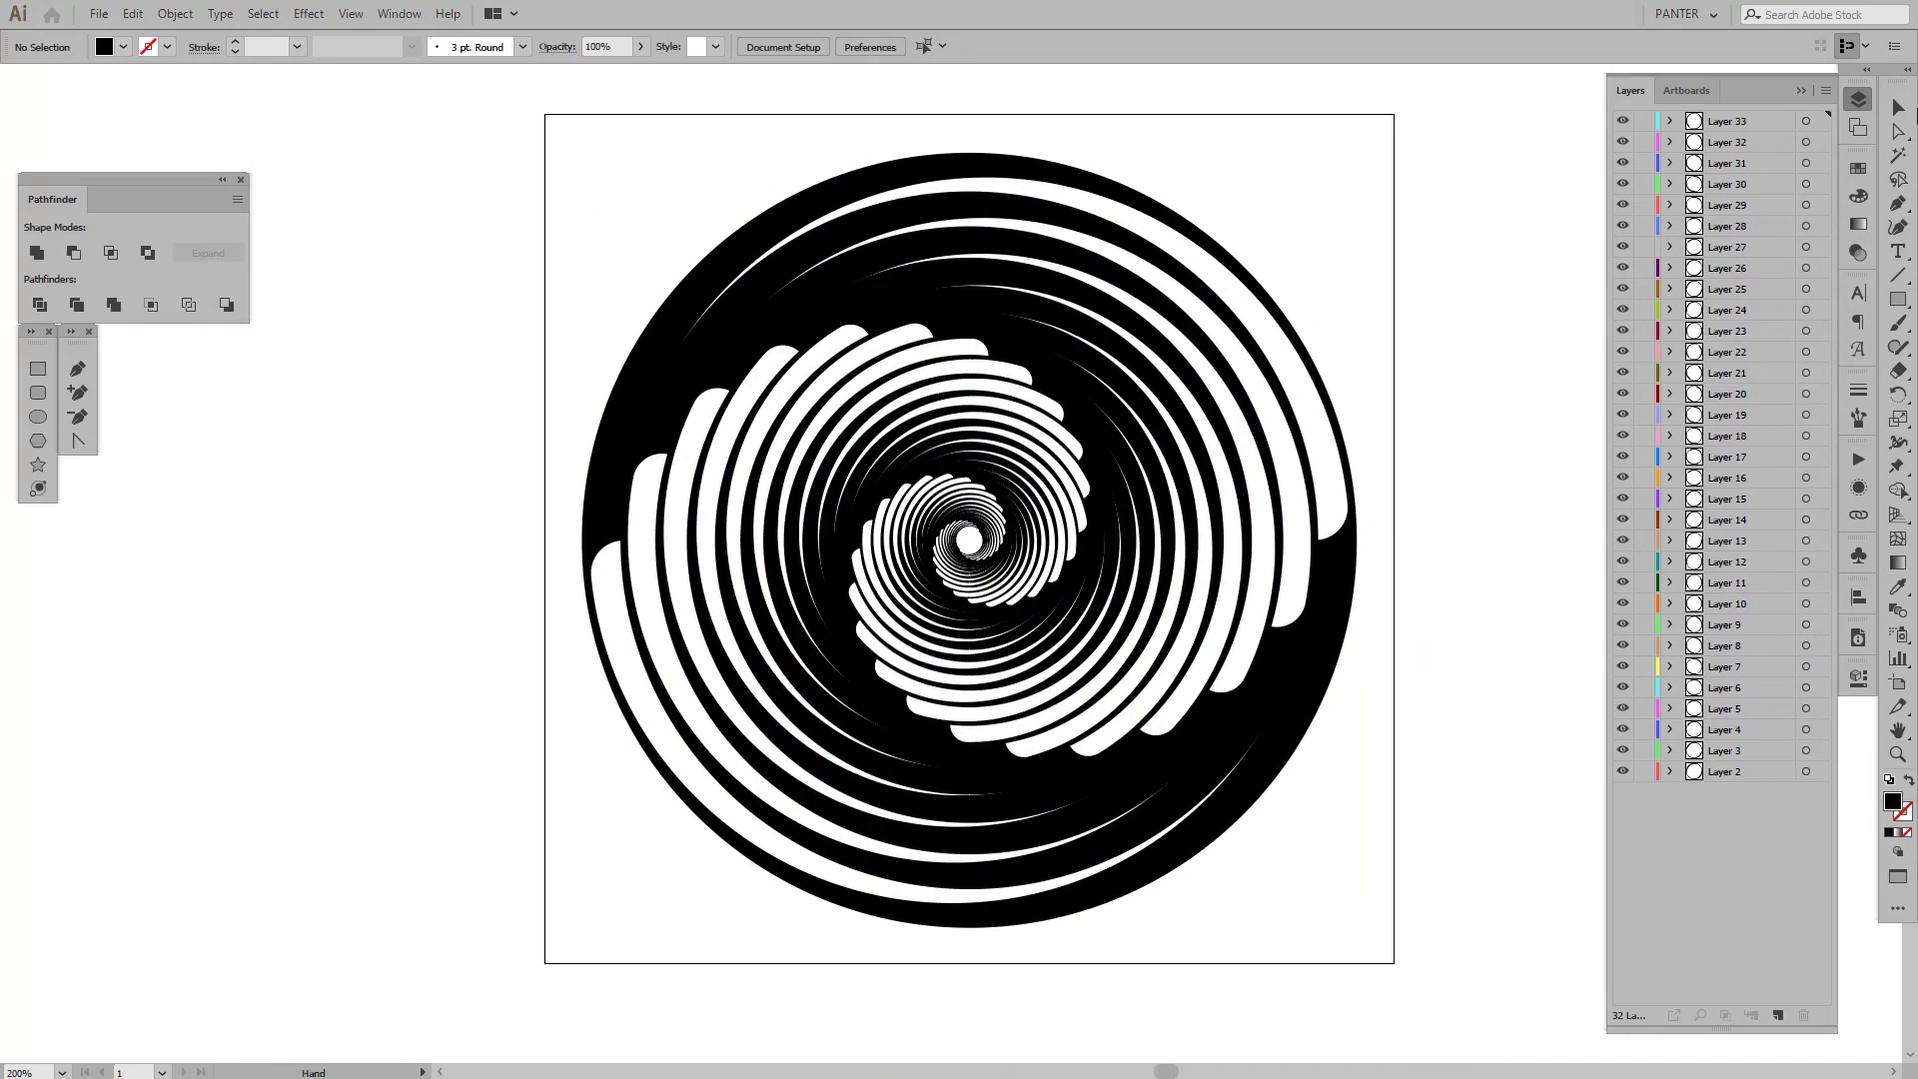
left_click(1801, 91)
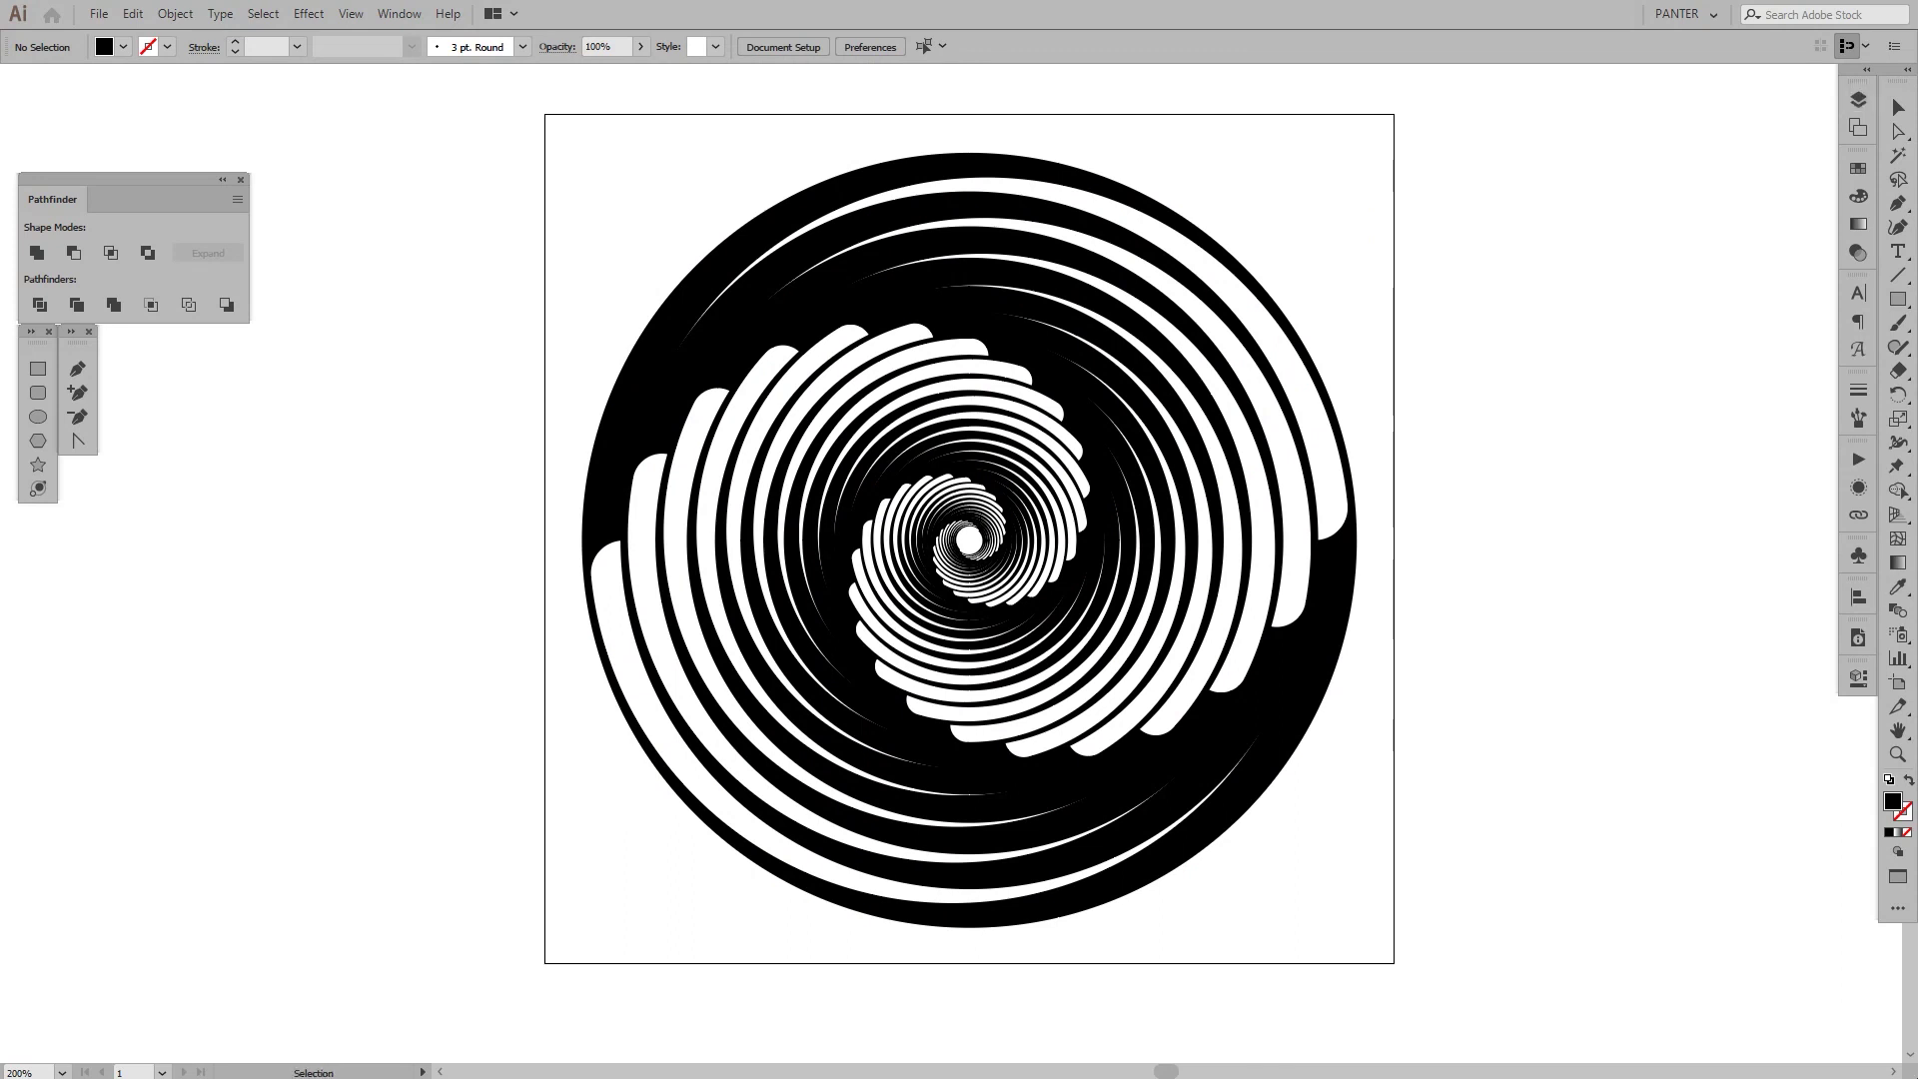
Save the document to the Desktop as VRTX in Adobe Illustrator (*.AI) format, using the Illustrator CC version with PDF compatibility.
left_click(100, 14)
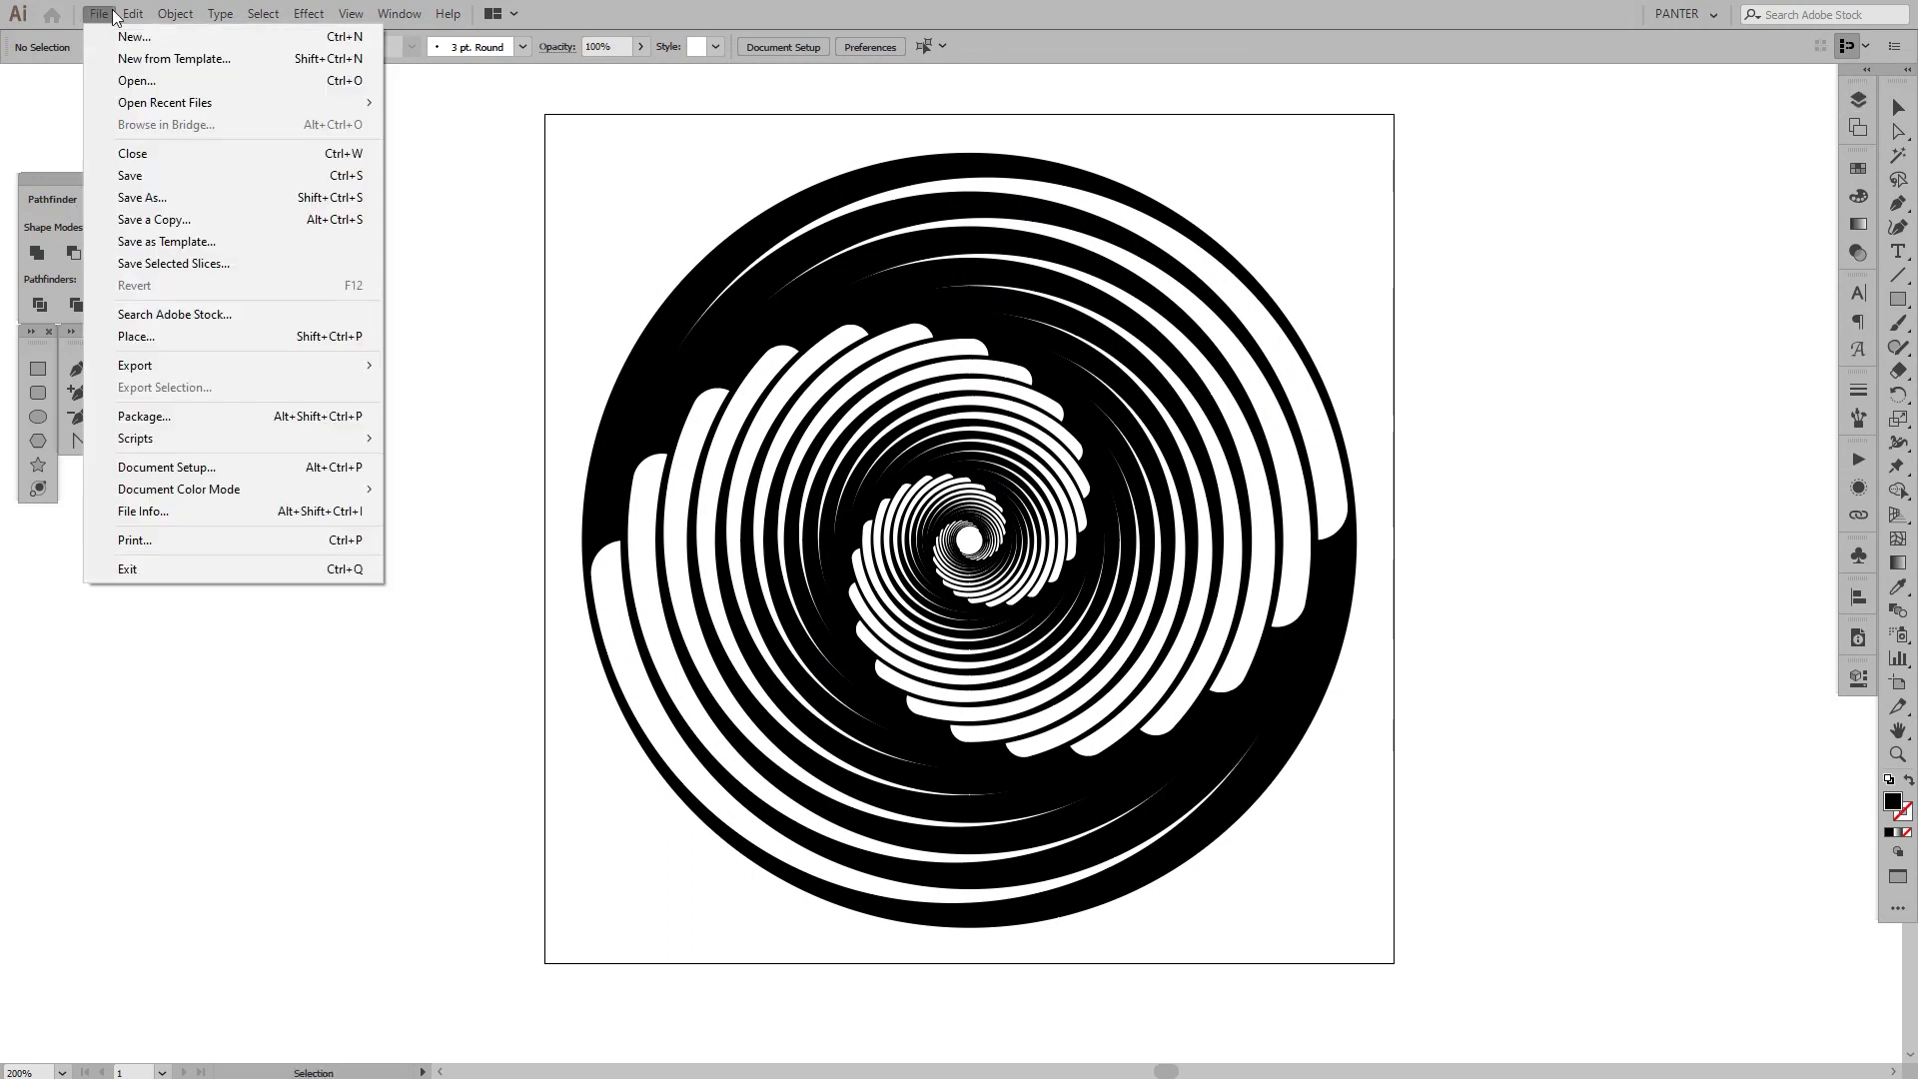
left_click(174, 199)
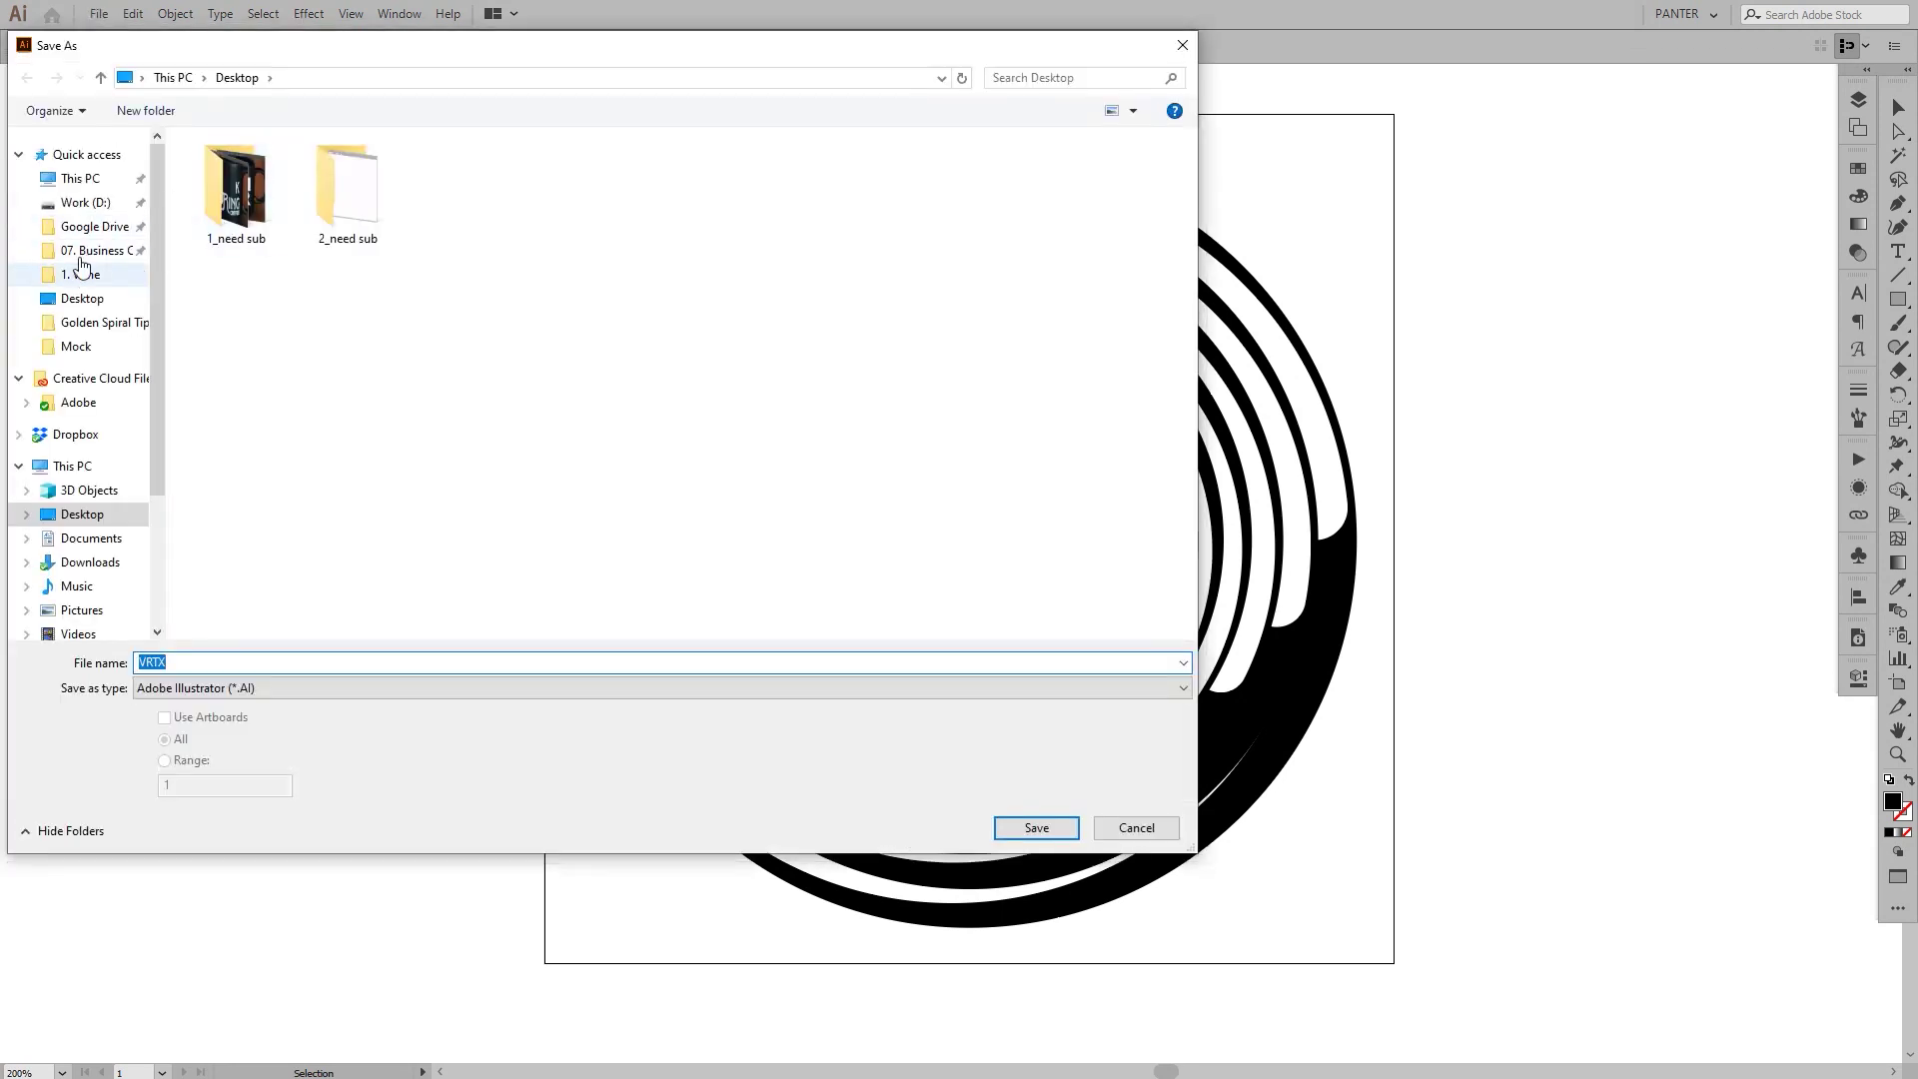
left_click(108, 301)
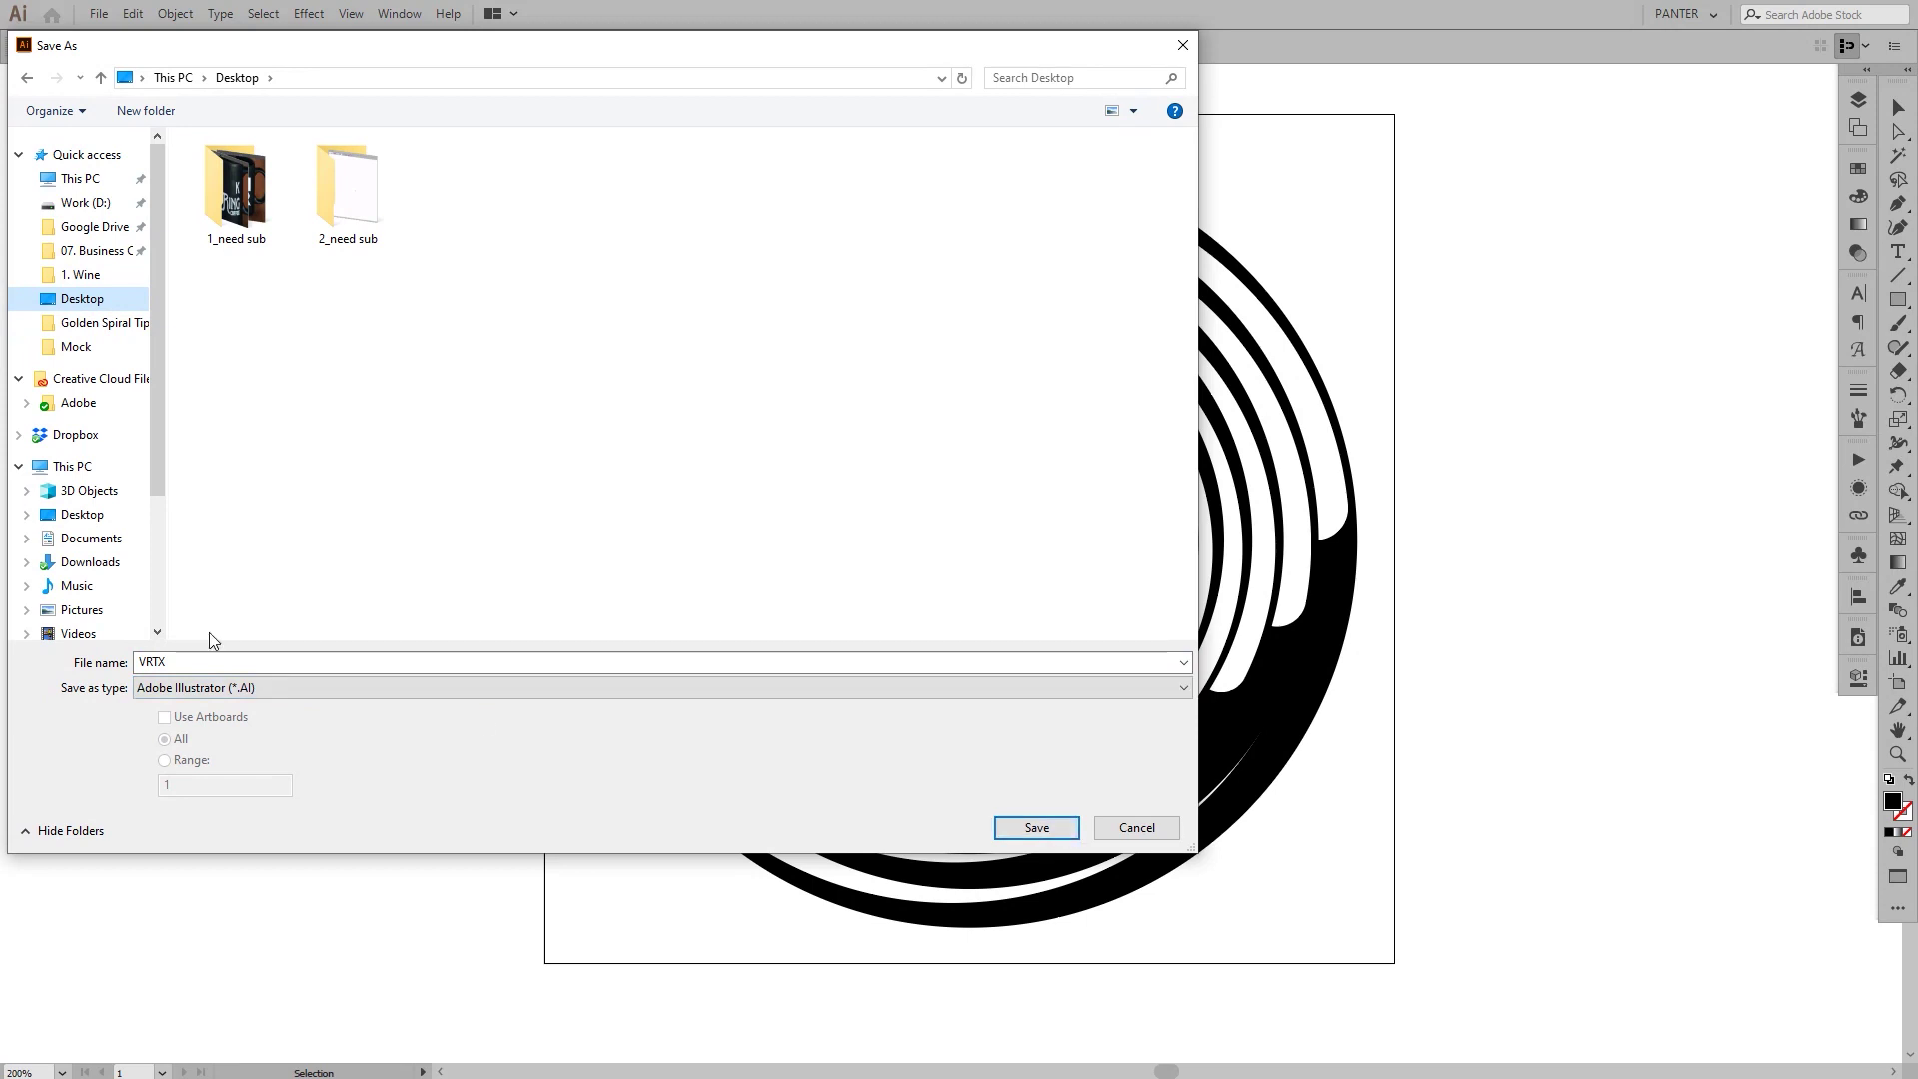
left_click(260, 690)
left_click(261, 694)
left_click(1024, 830)
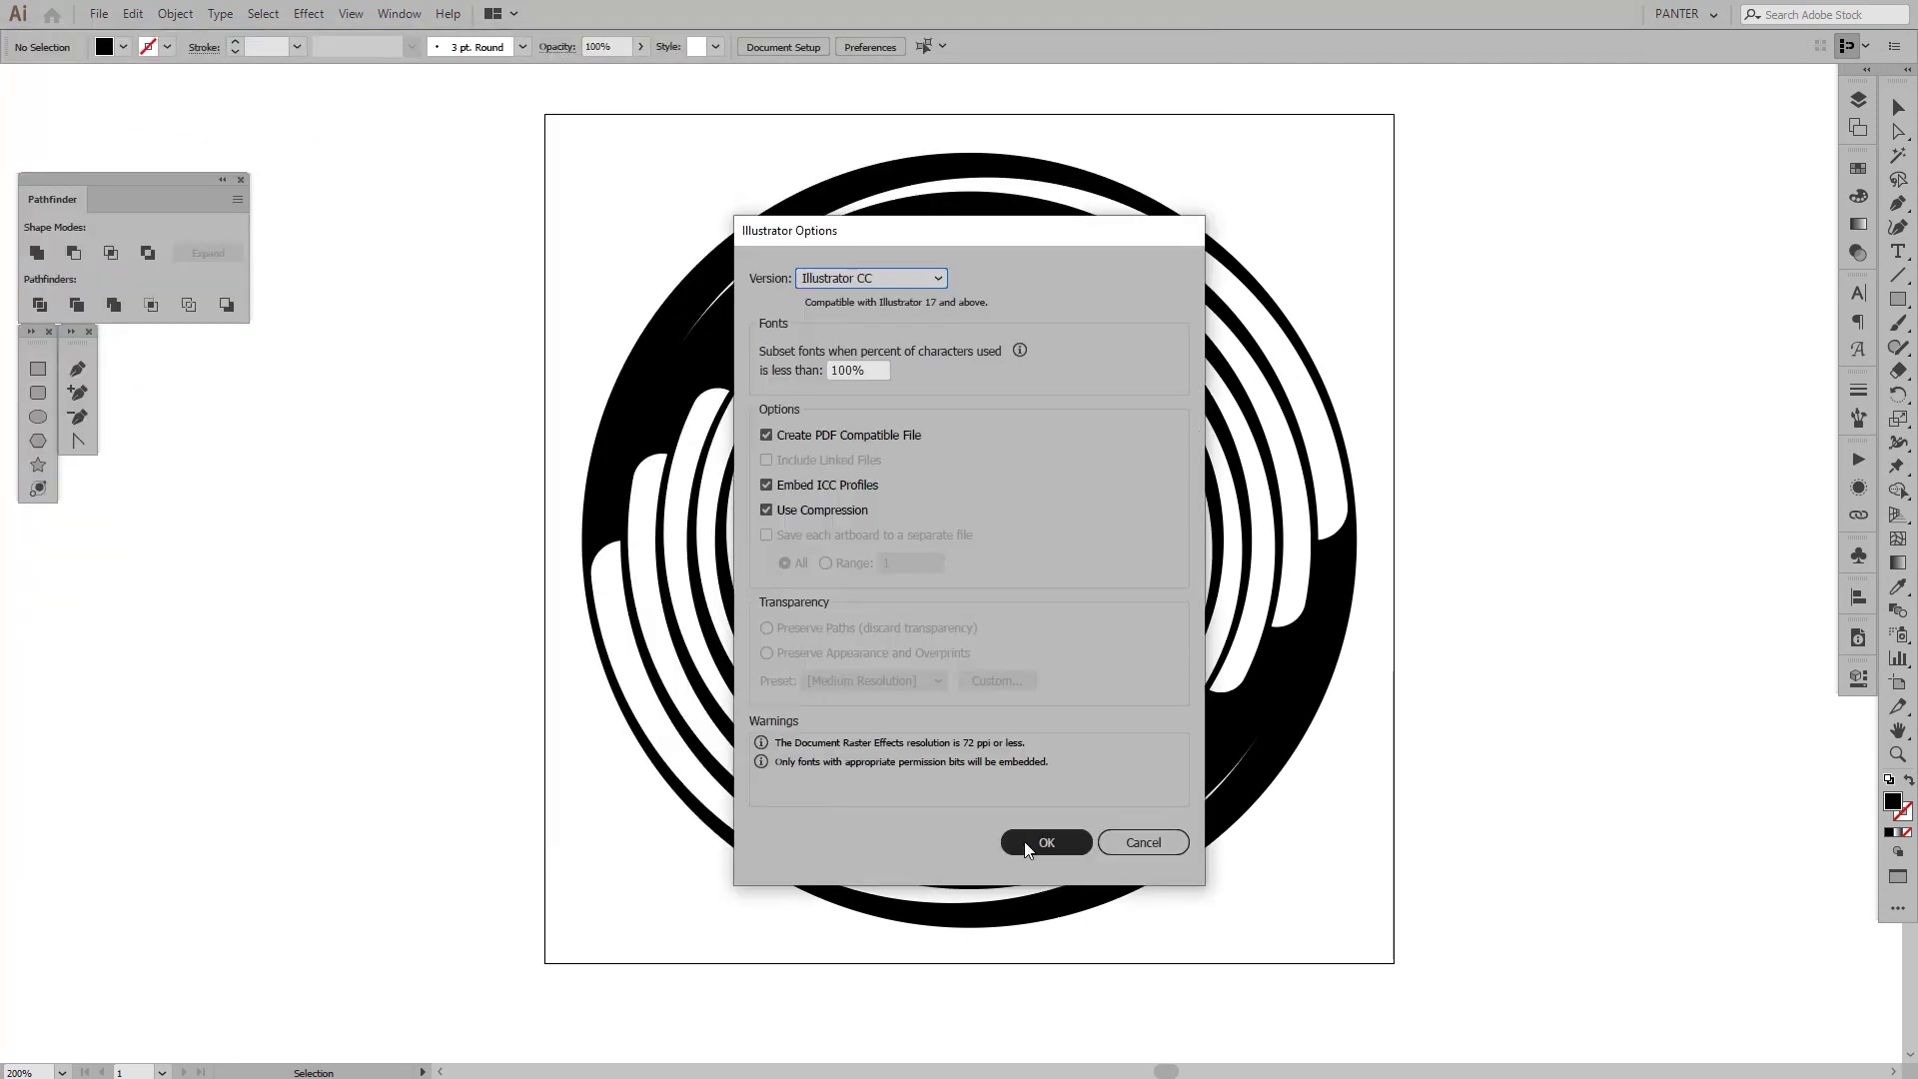
left_click(1023, 841)
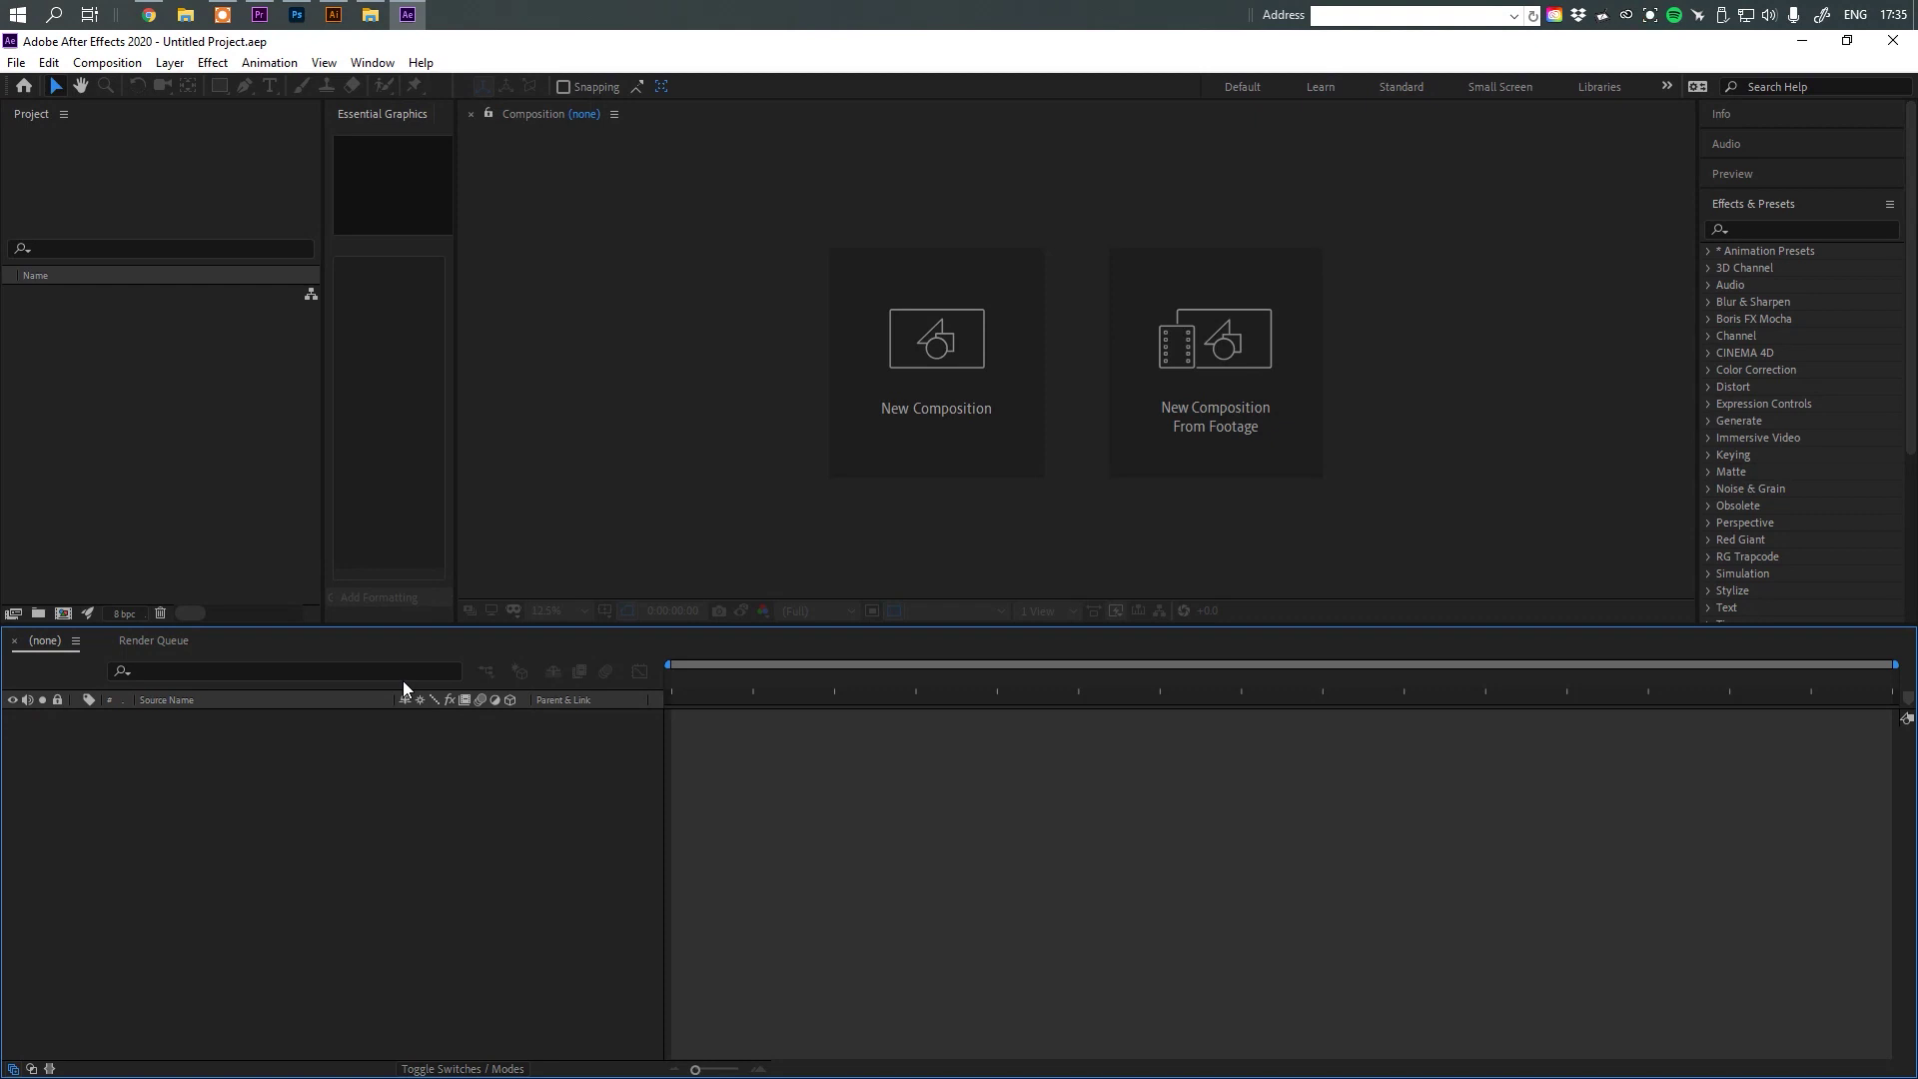
Switch to After Effects and create a 1920 × 1920 px composition named VRTX at 24 fps, lasting 3 seconds.
left_click(136, 66)
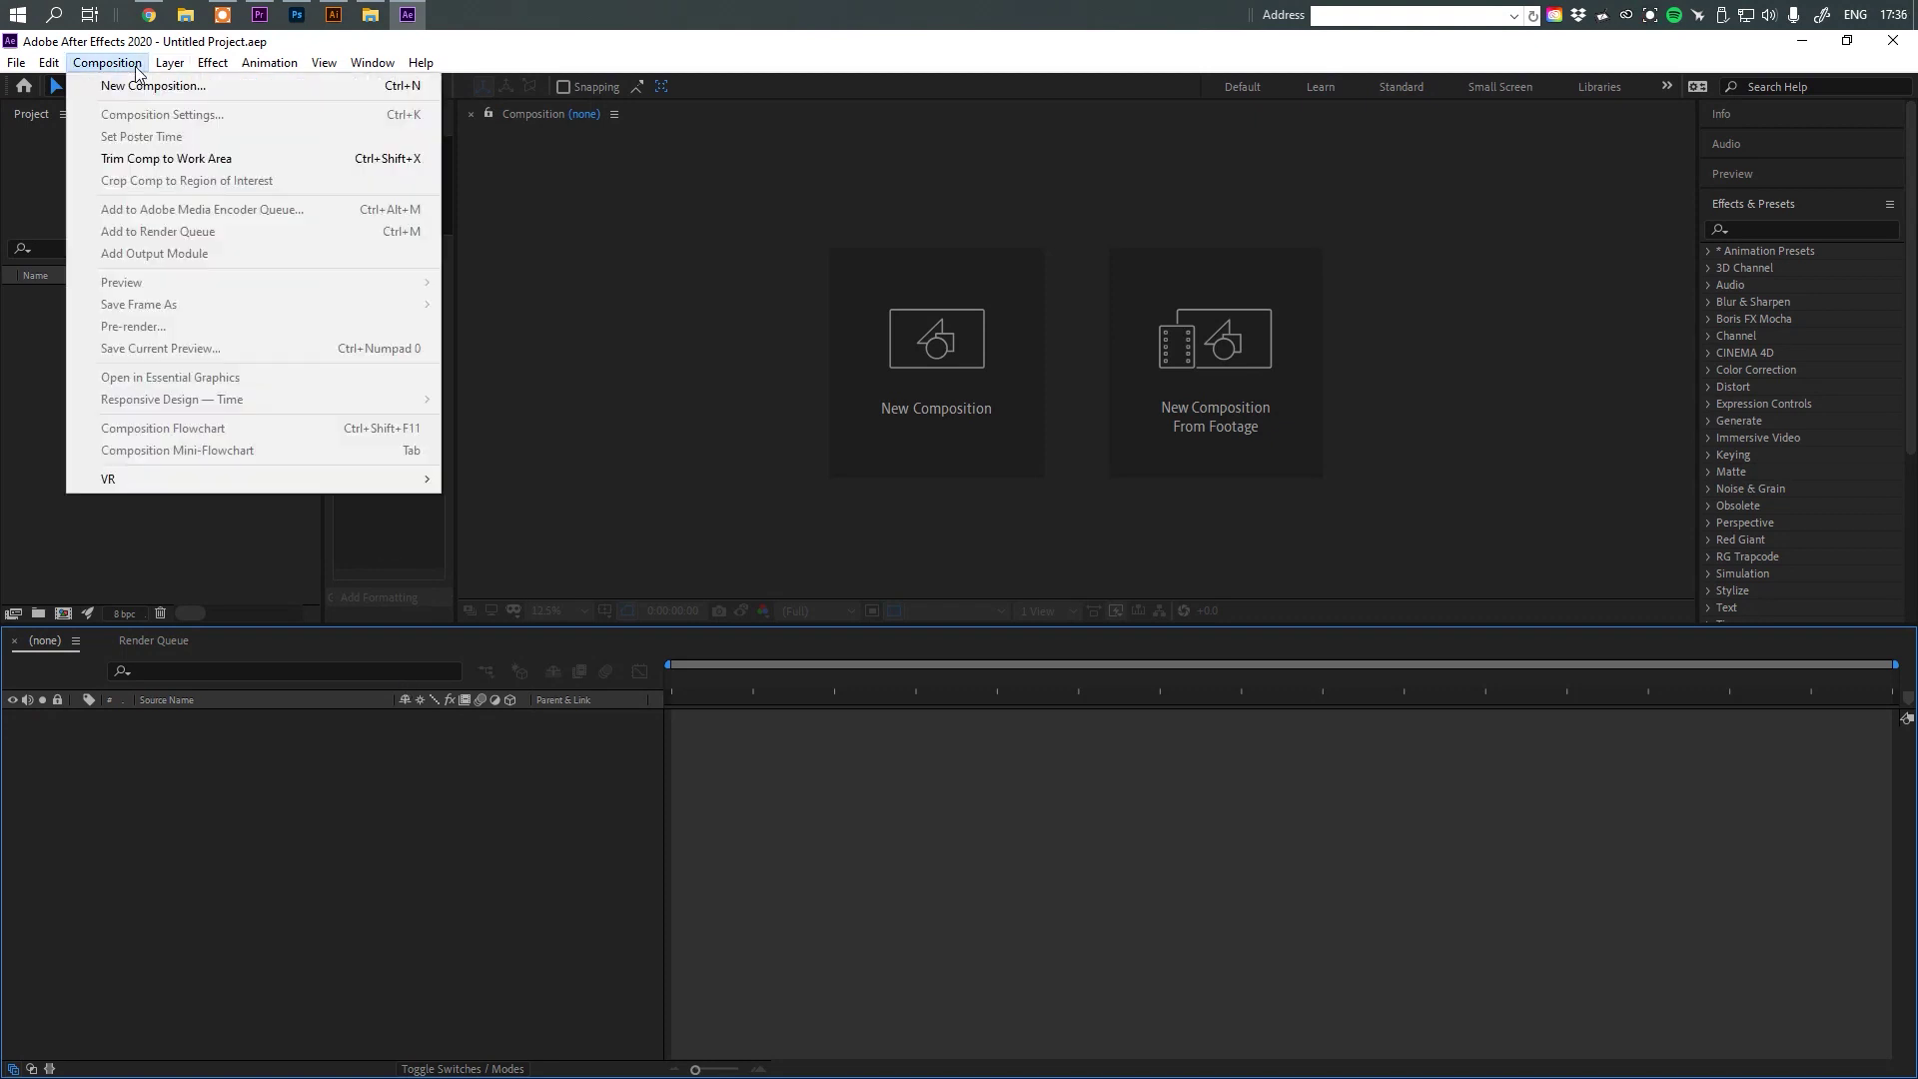
left_click(136, 84)
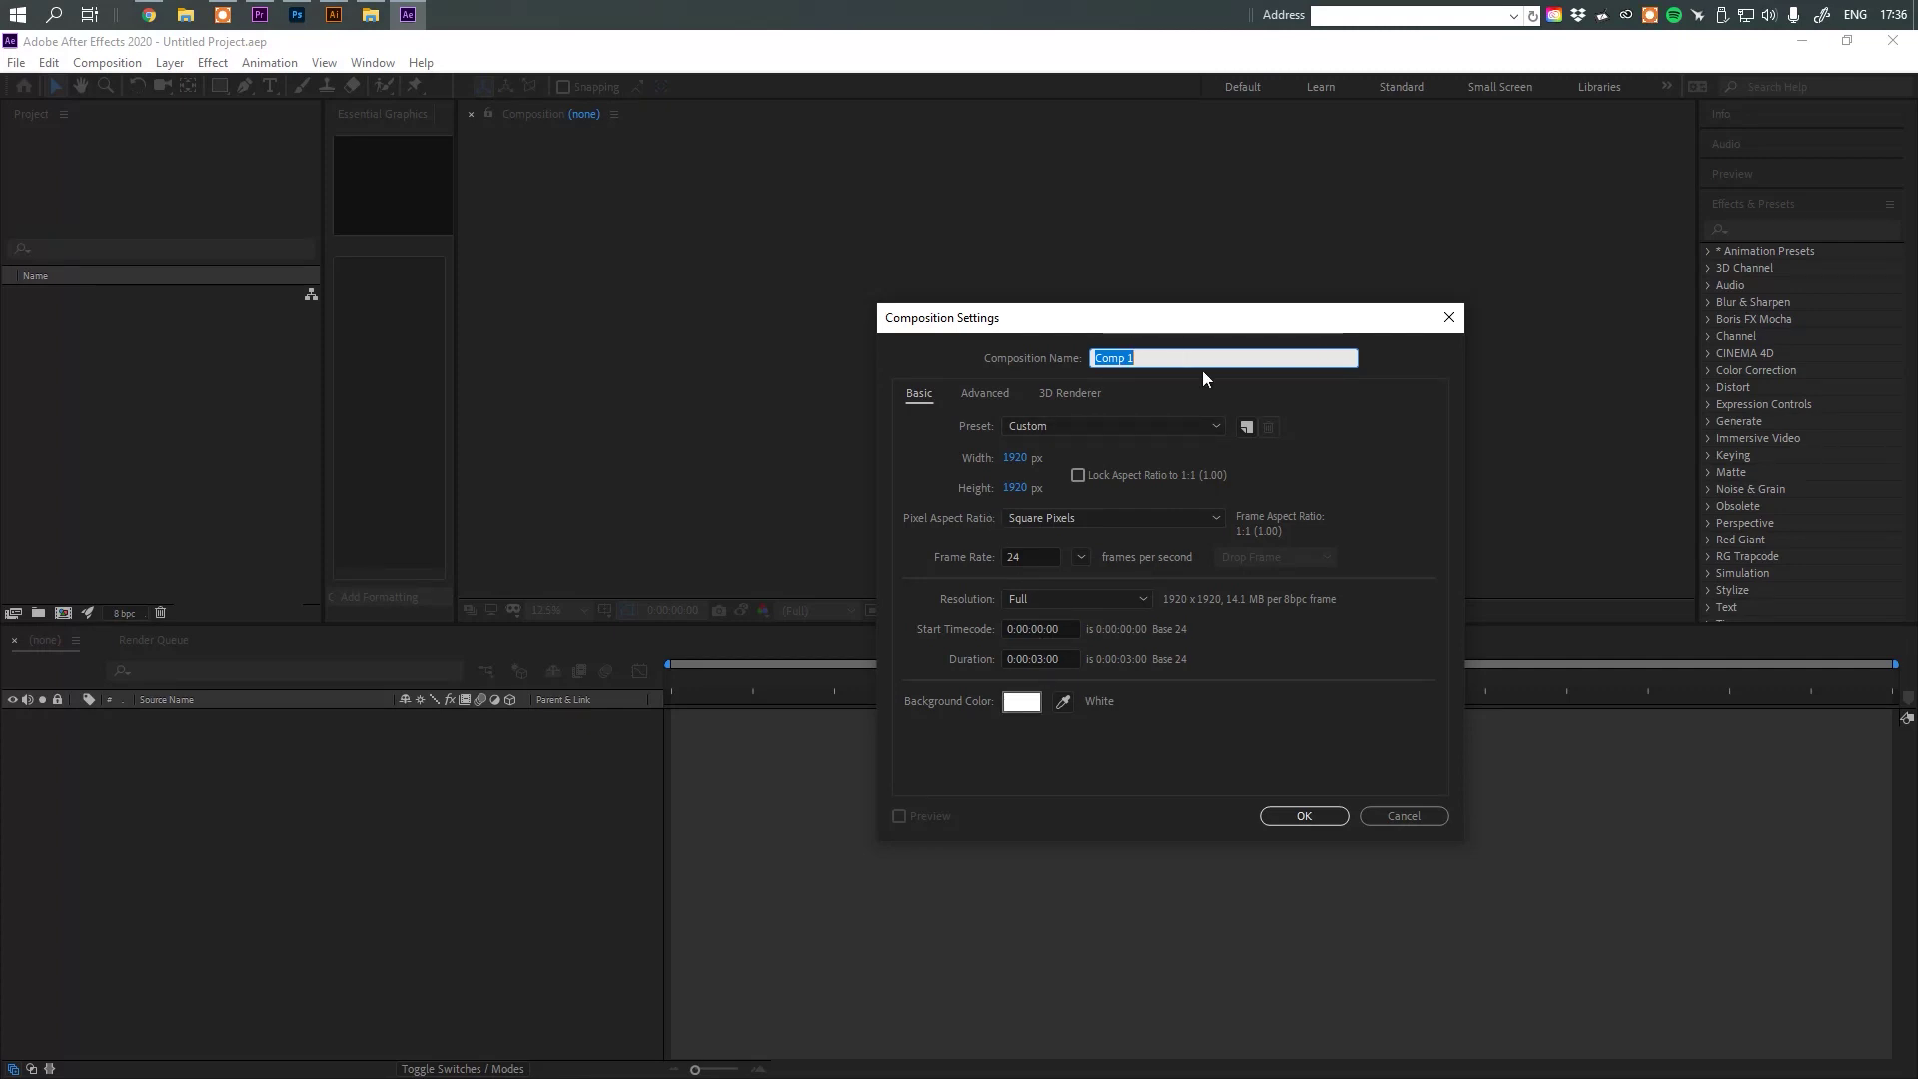
type("VRTX")
left_click(1302, 814)
left_click(1302, 819)
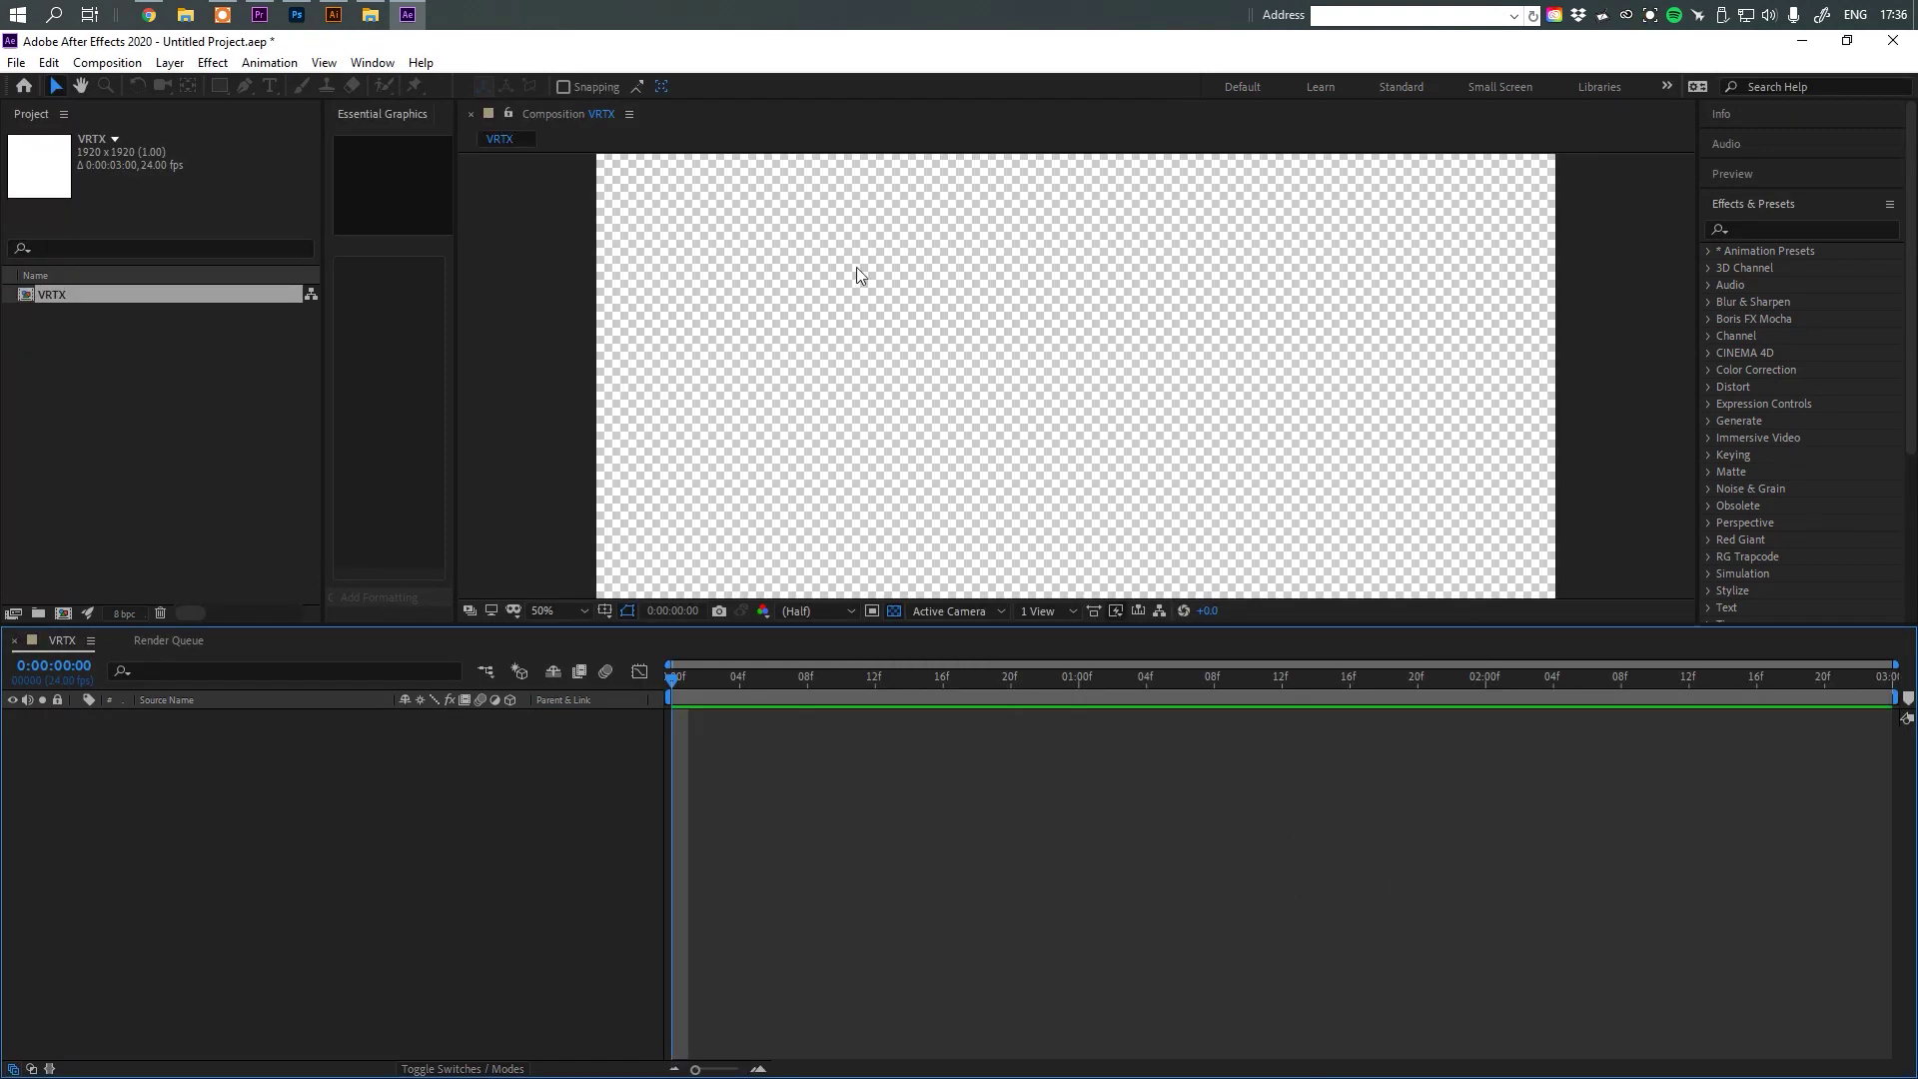
Add a white 1920 × 1920 px solid named Background to the VRTX composition.
scroll(925, 266, "down", 2)
scroll(925, 265, "up", 1)
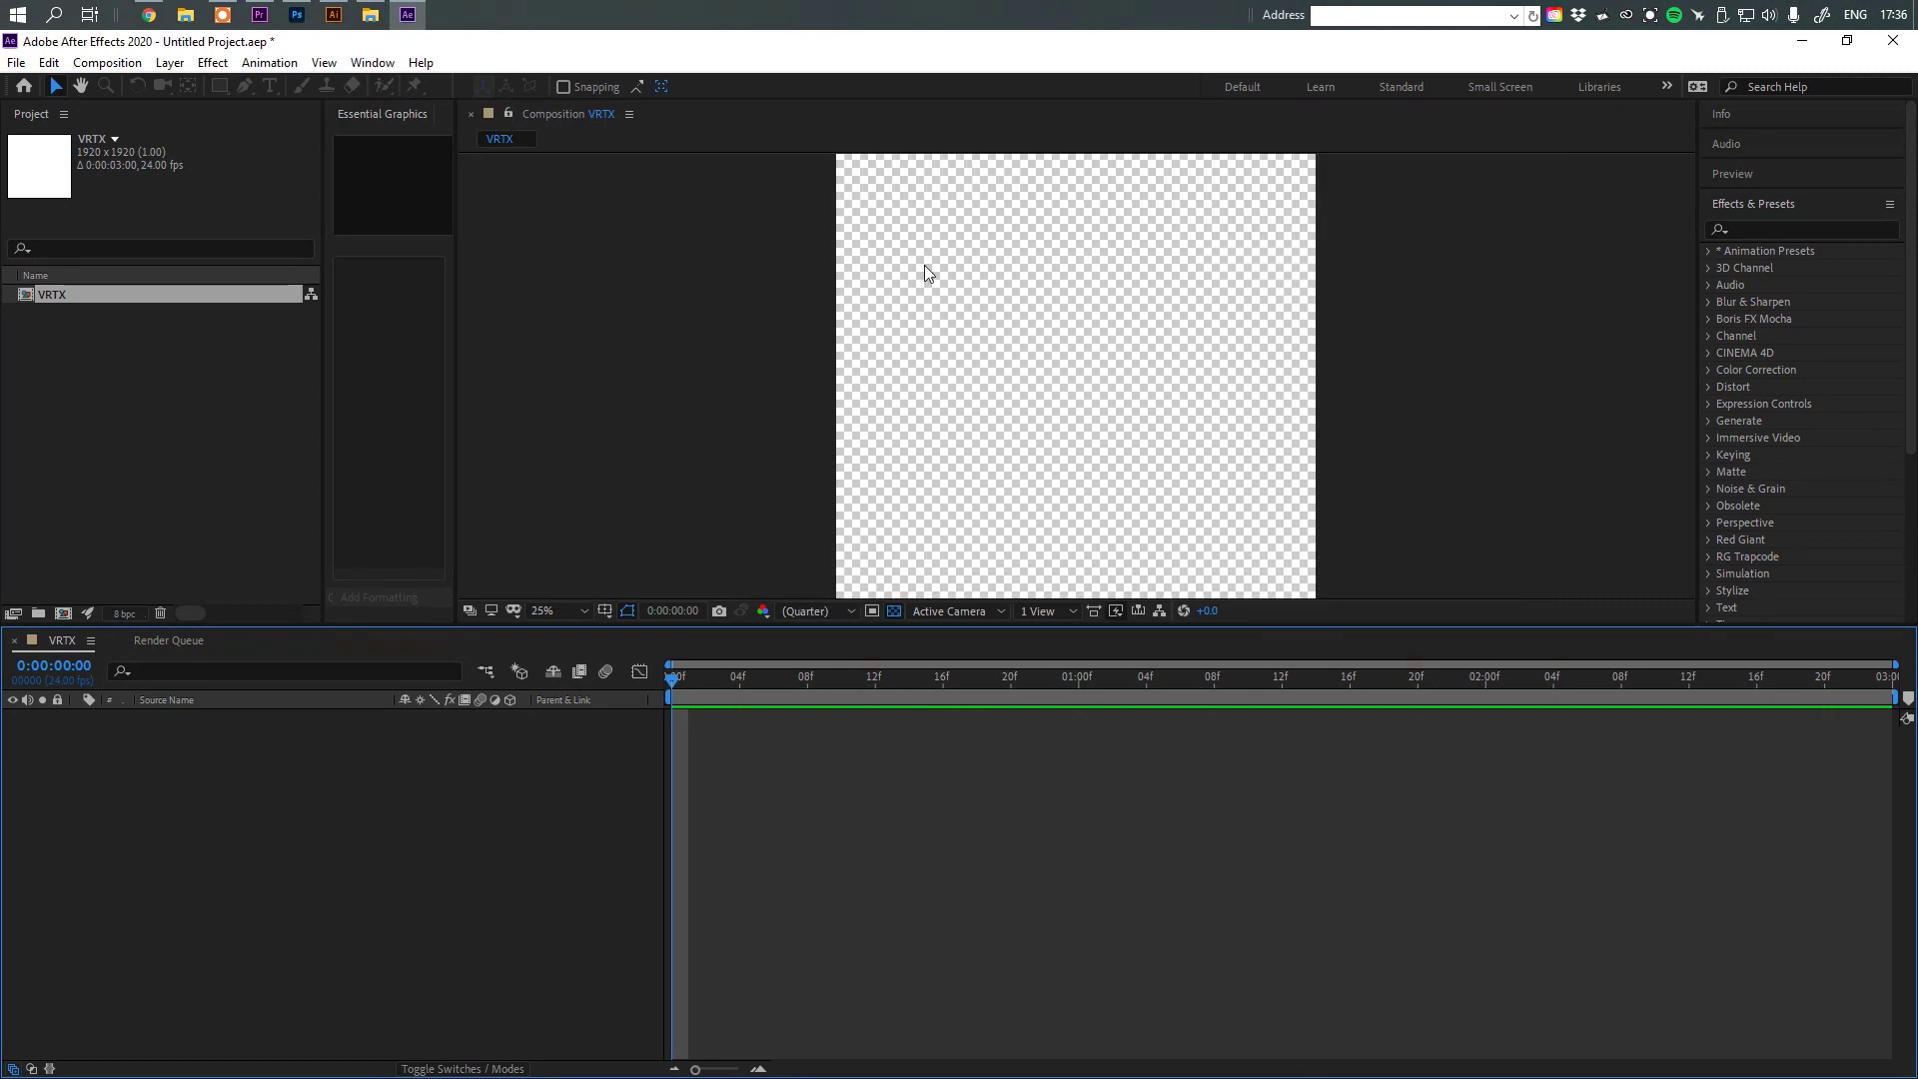
scroll(925, 266, "down", 1)
scroll(925, 266, "up", 1)
scroll(926, 266, "down", 1)
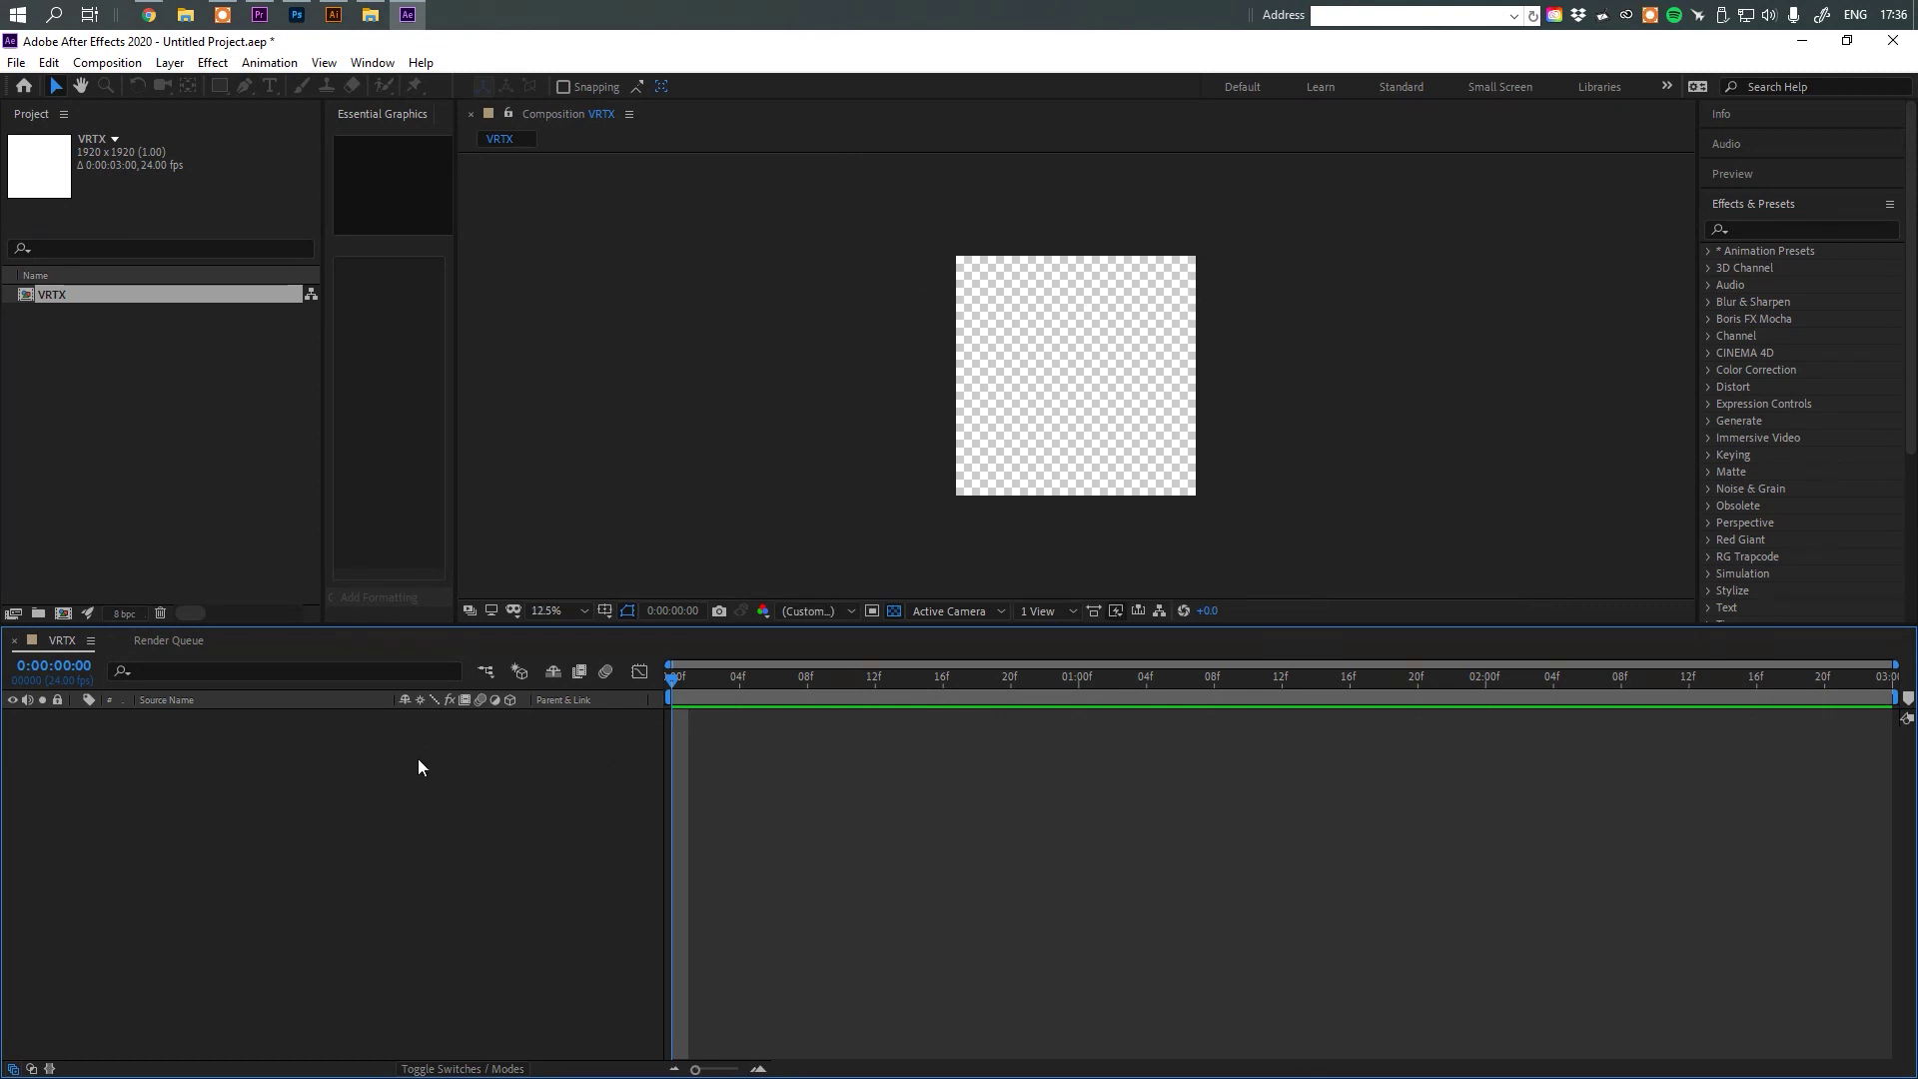
right_click(337, 818)
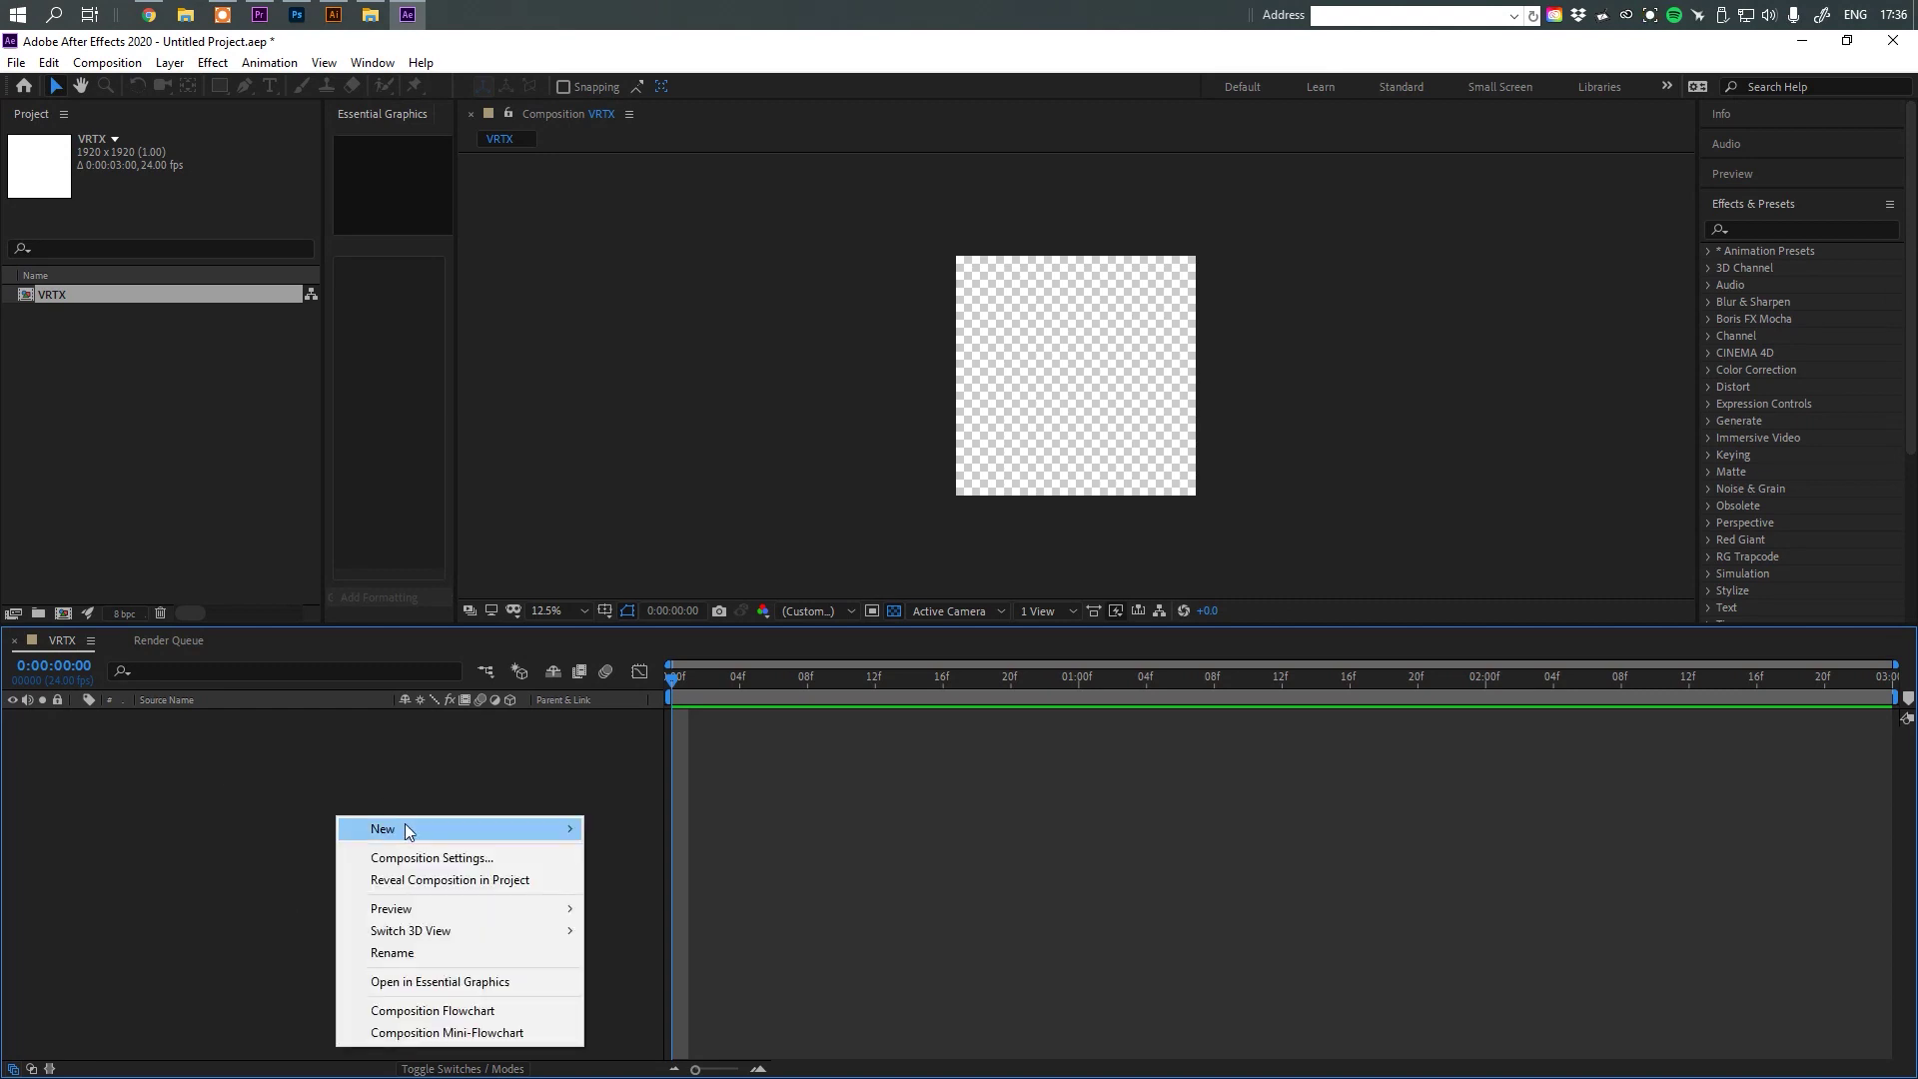
mouse_move(415, 828)
left_click(691, 879)
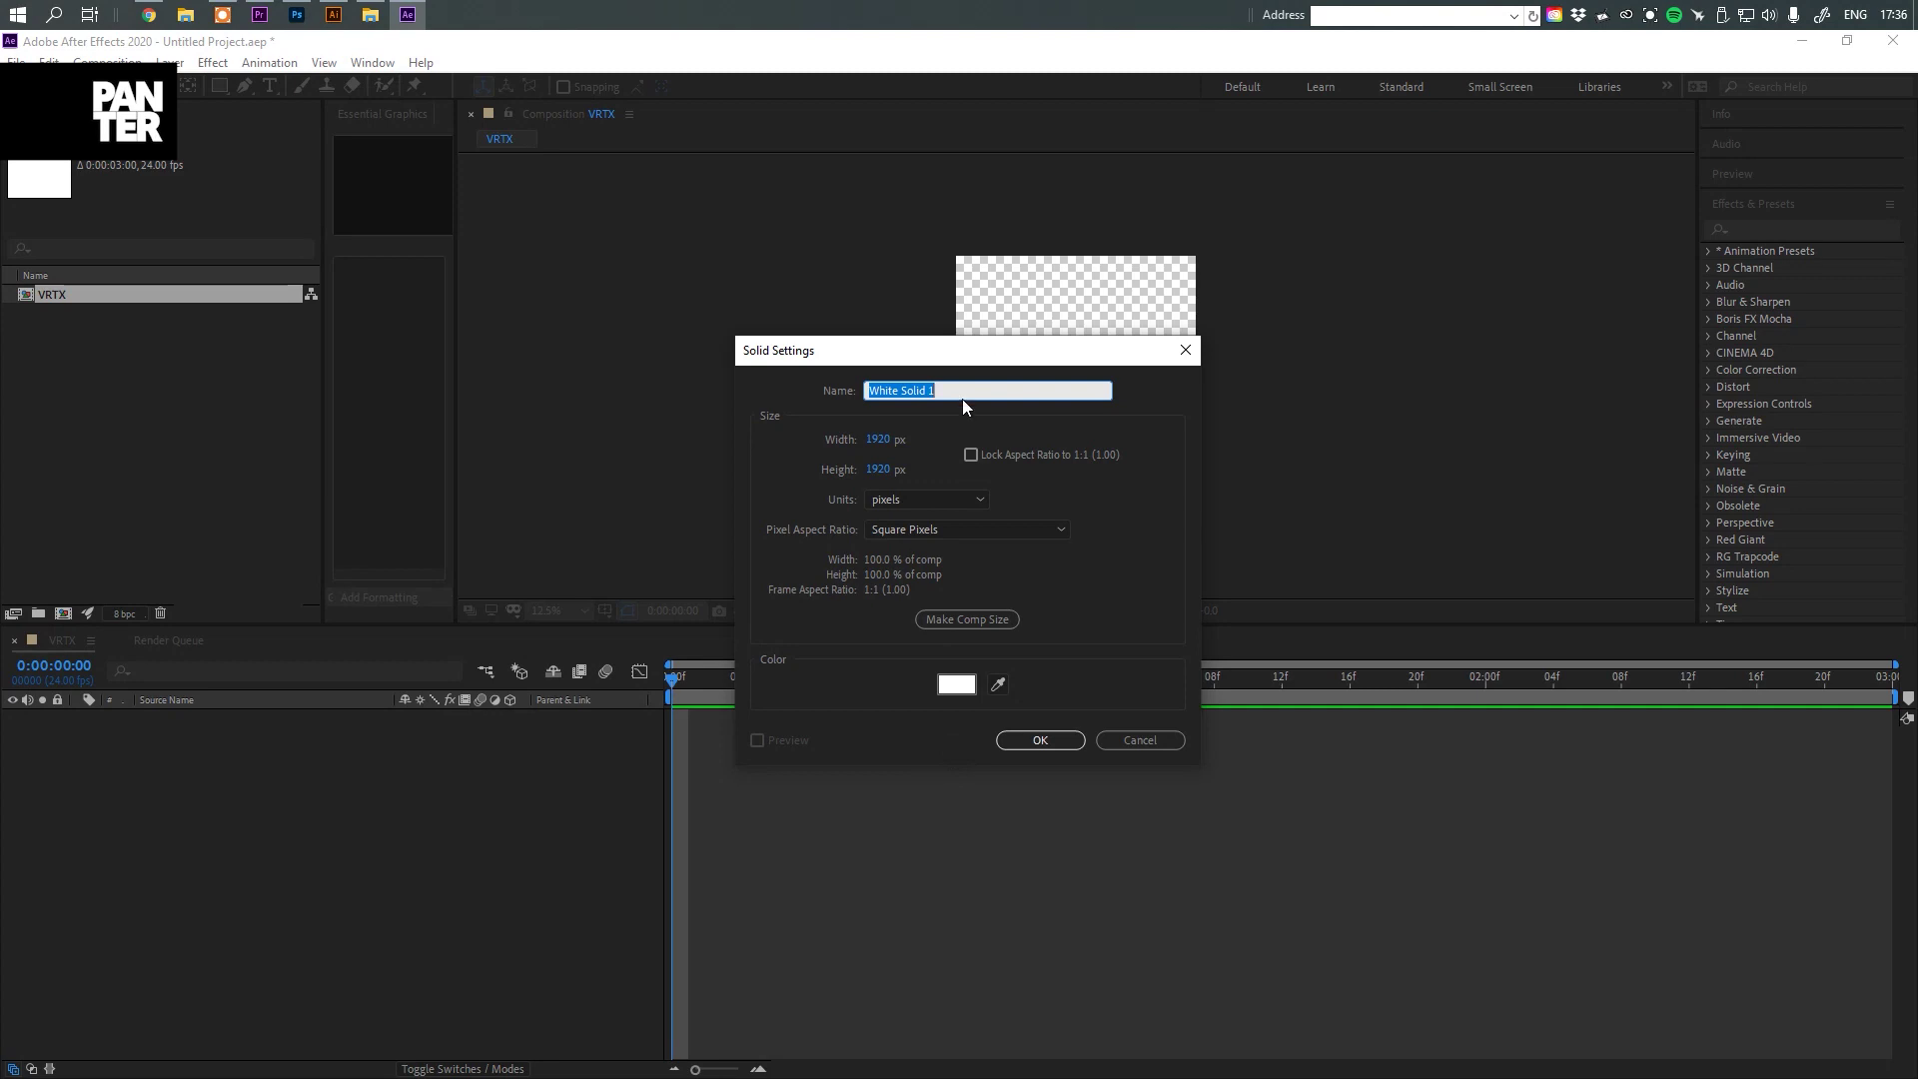
type("Back")
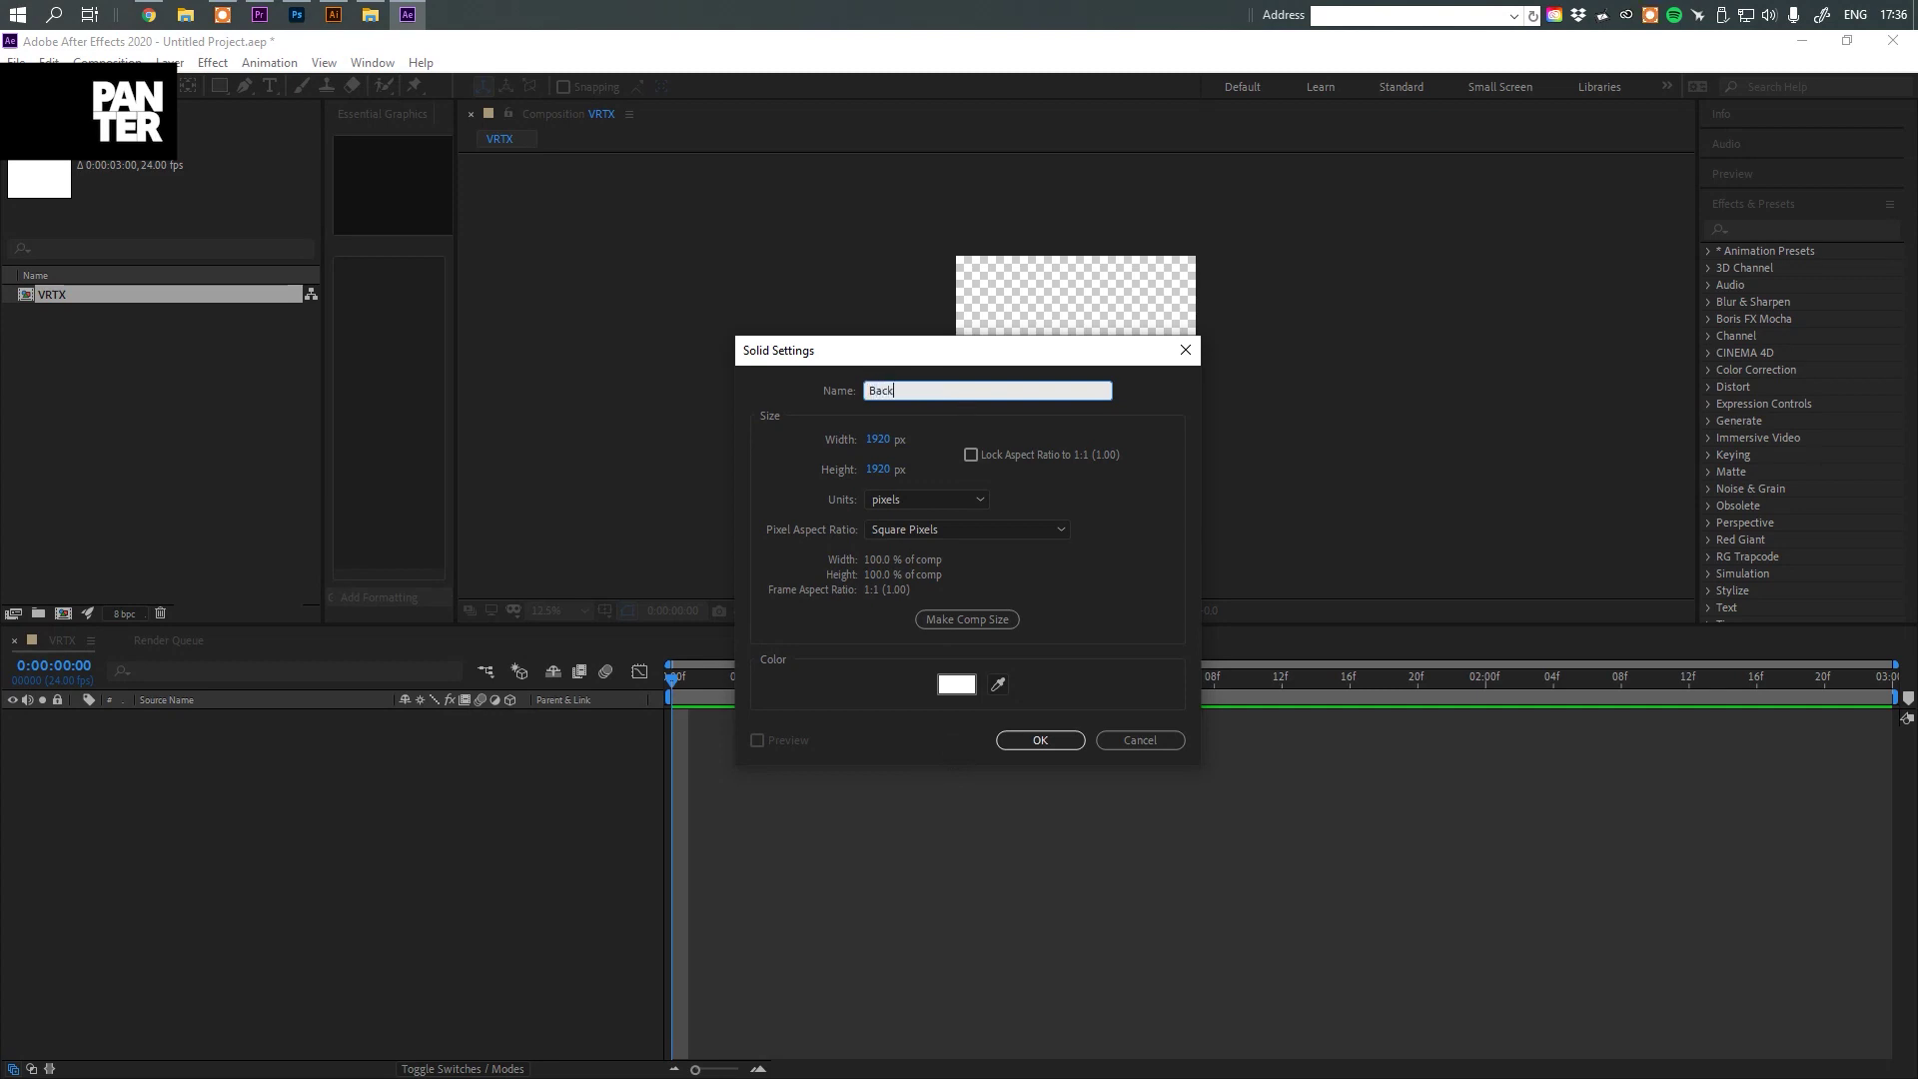
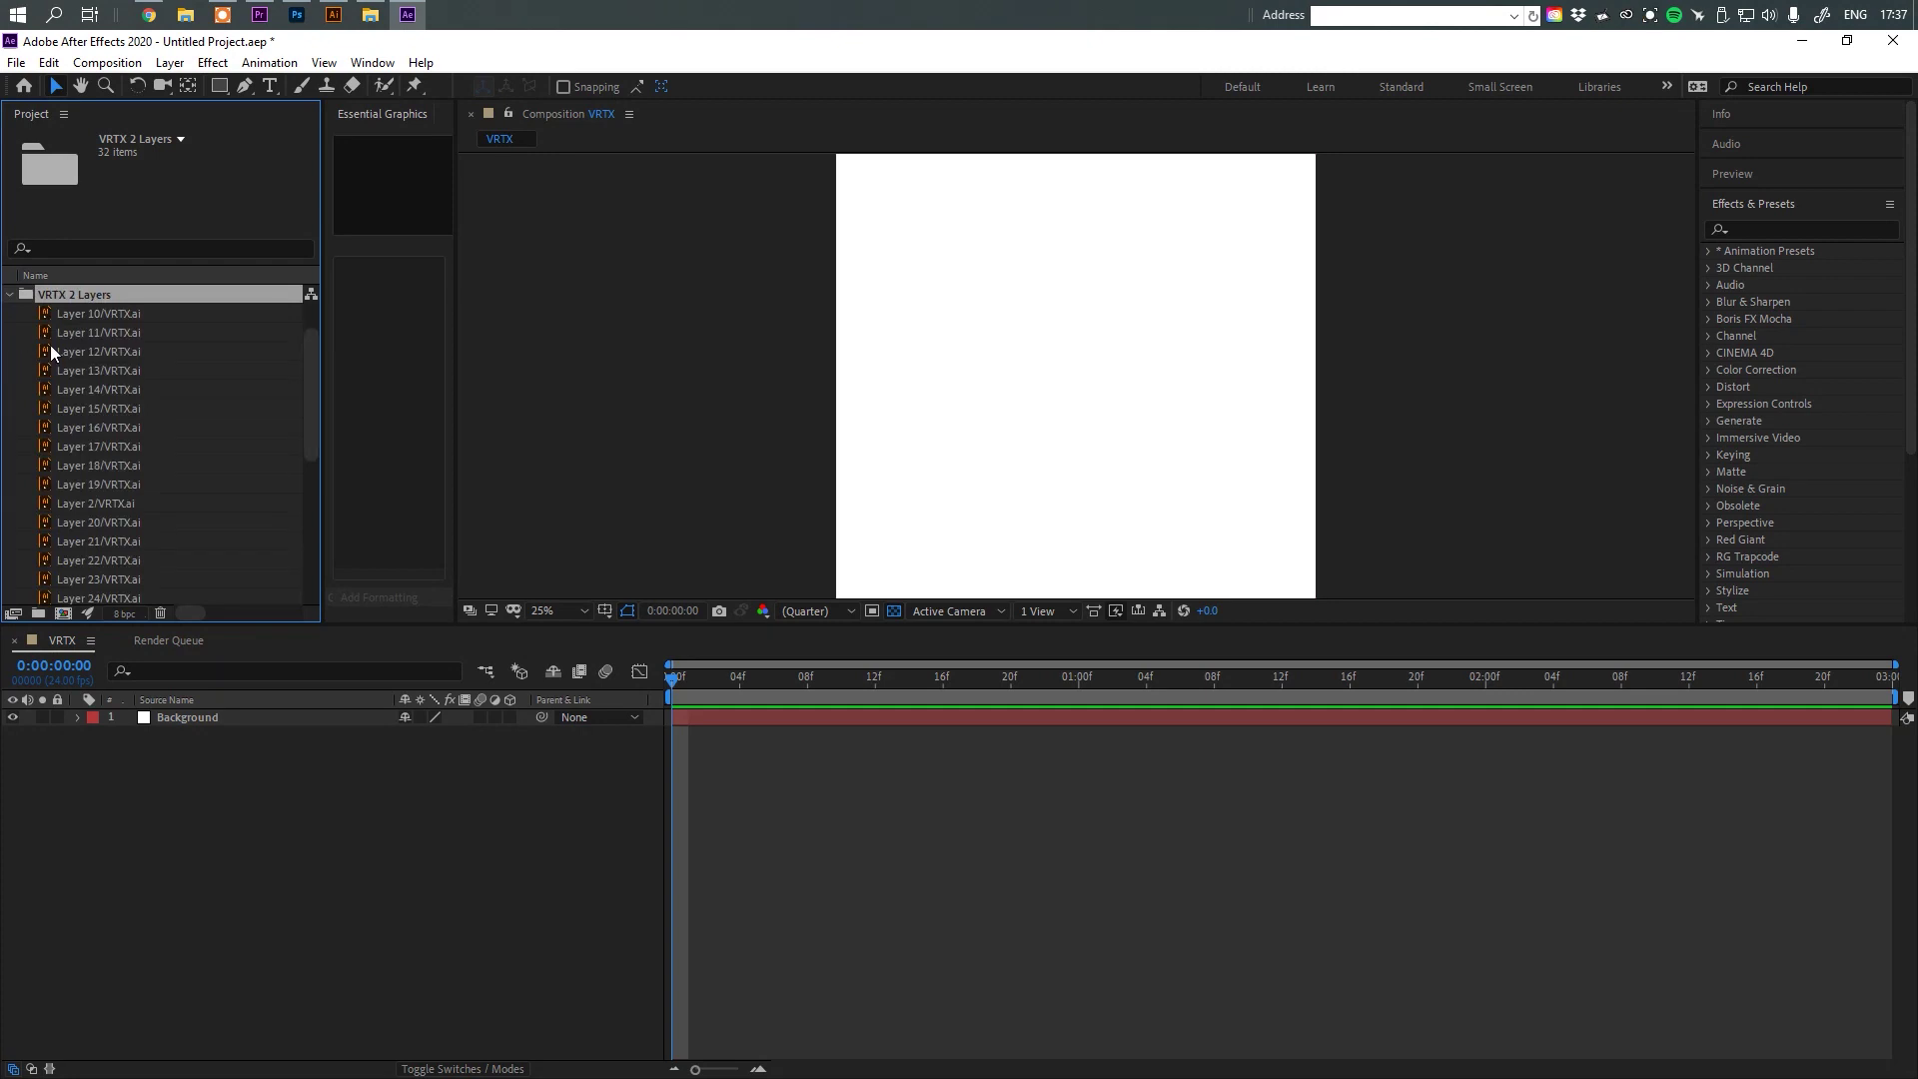
Select all the ring footage in the VRTX 2 Layers folder and add it to the VRTX composition above Background.
left_click(126, 314)
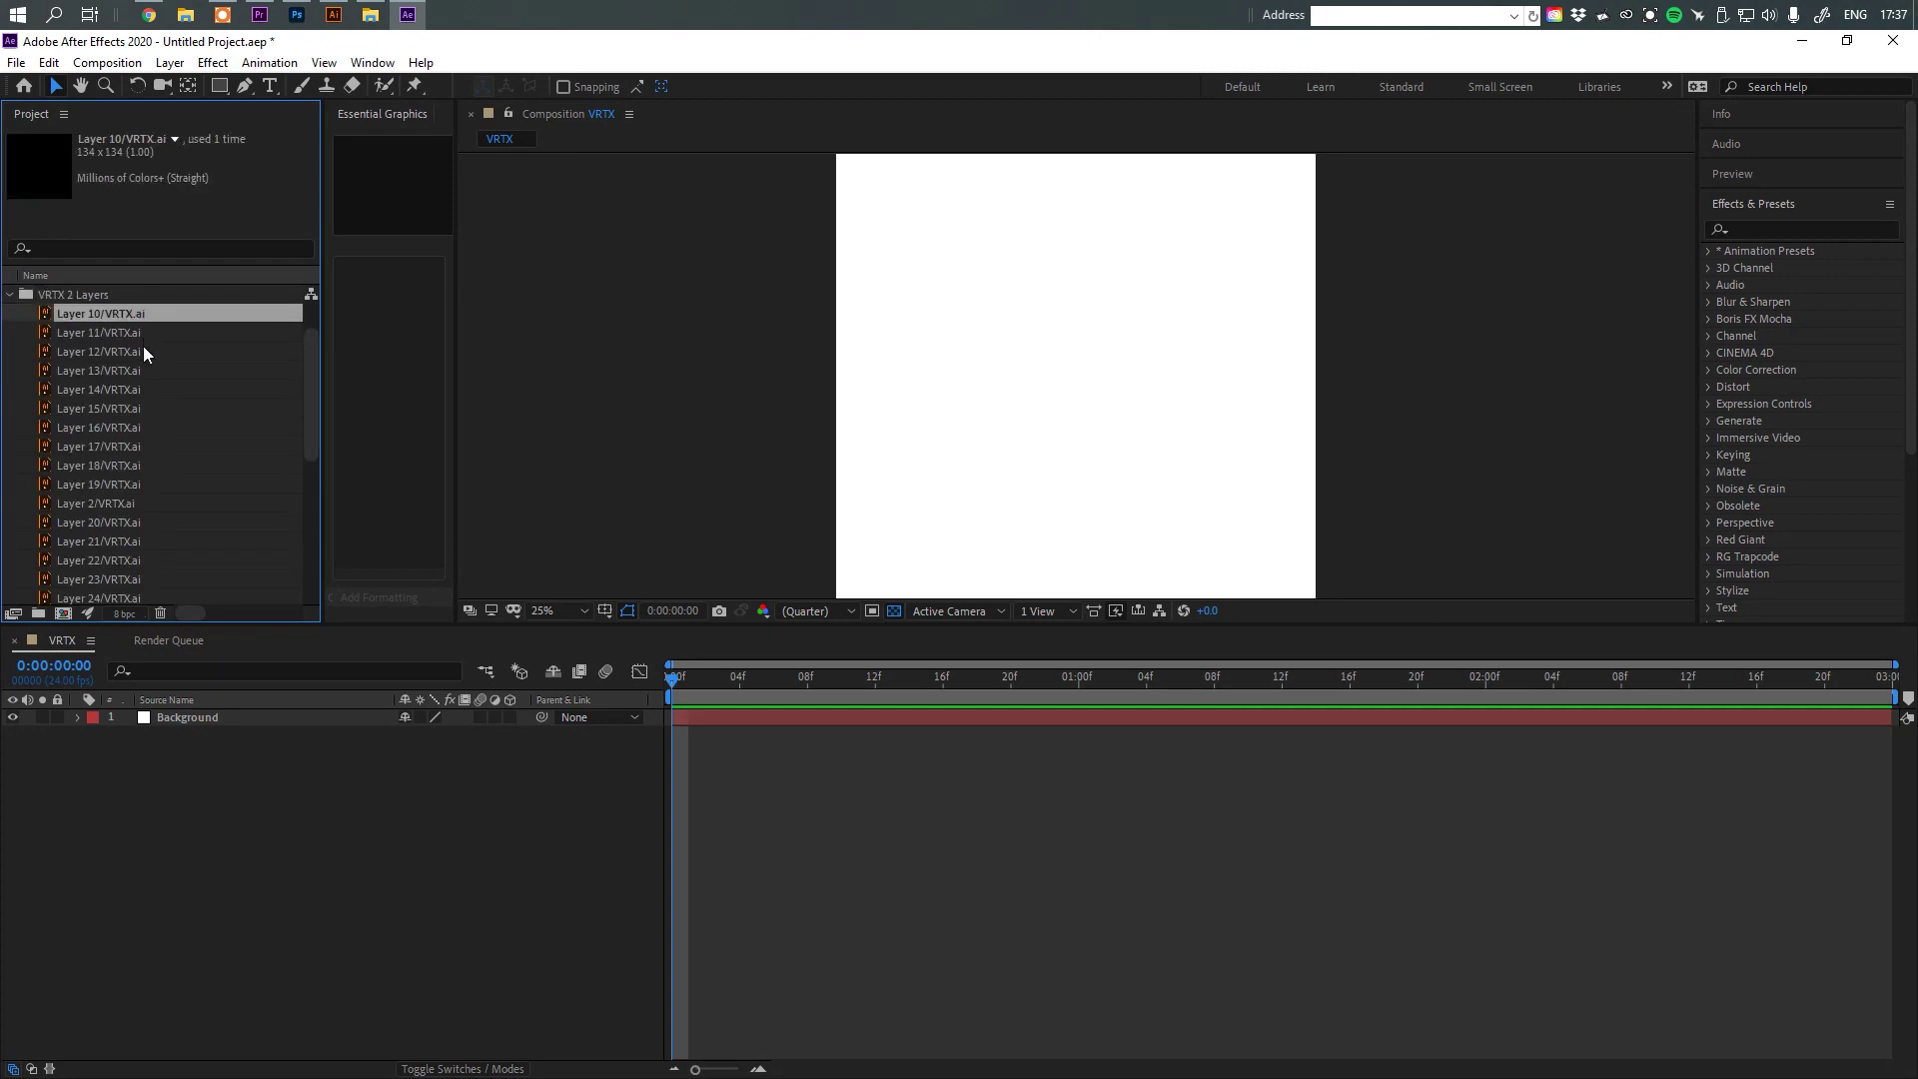
scroll(142, 346, "up", 1)
scroll(150, 408, "up", 2)
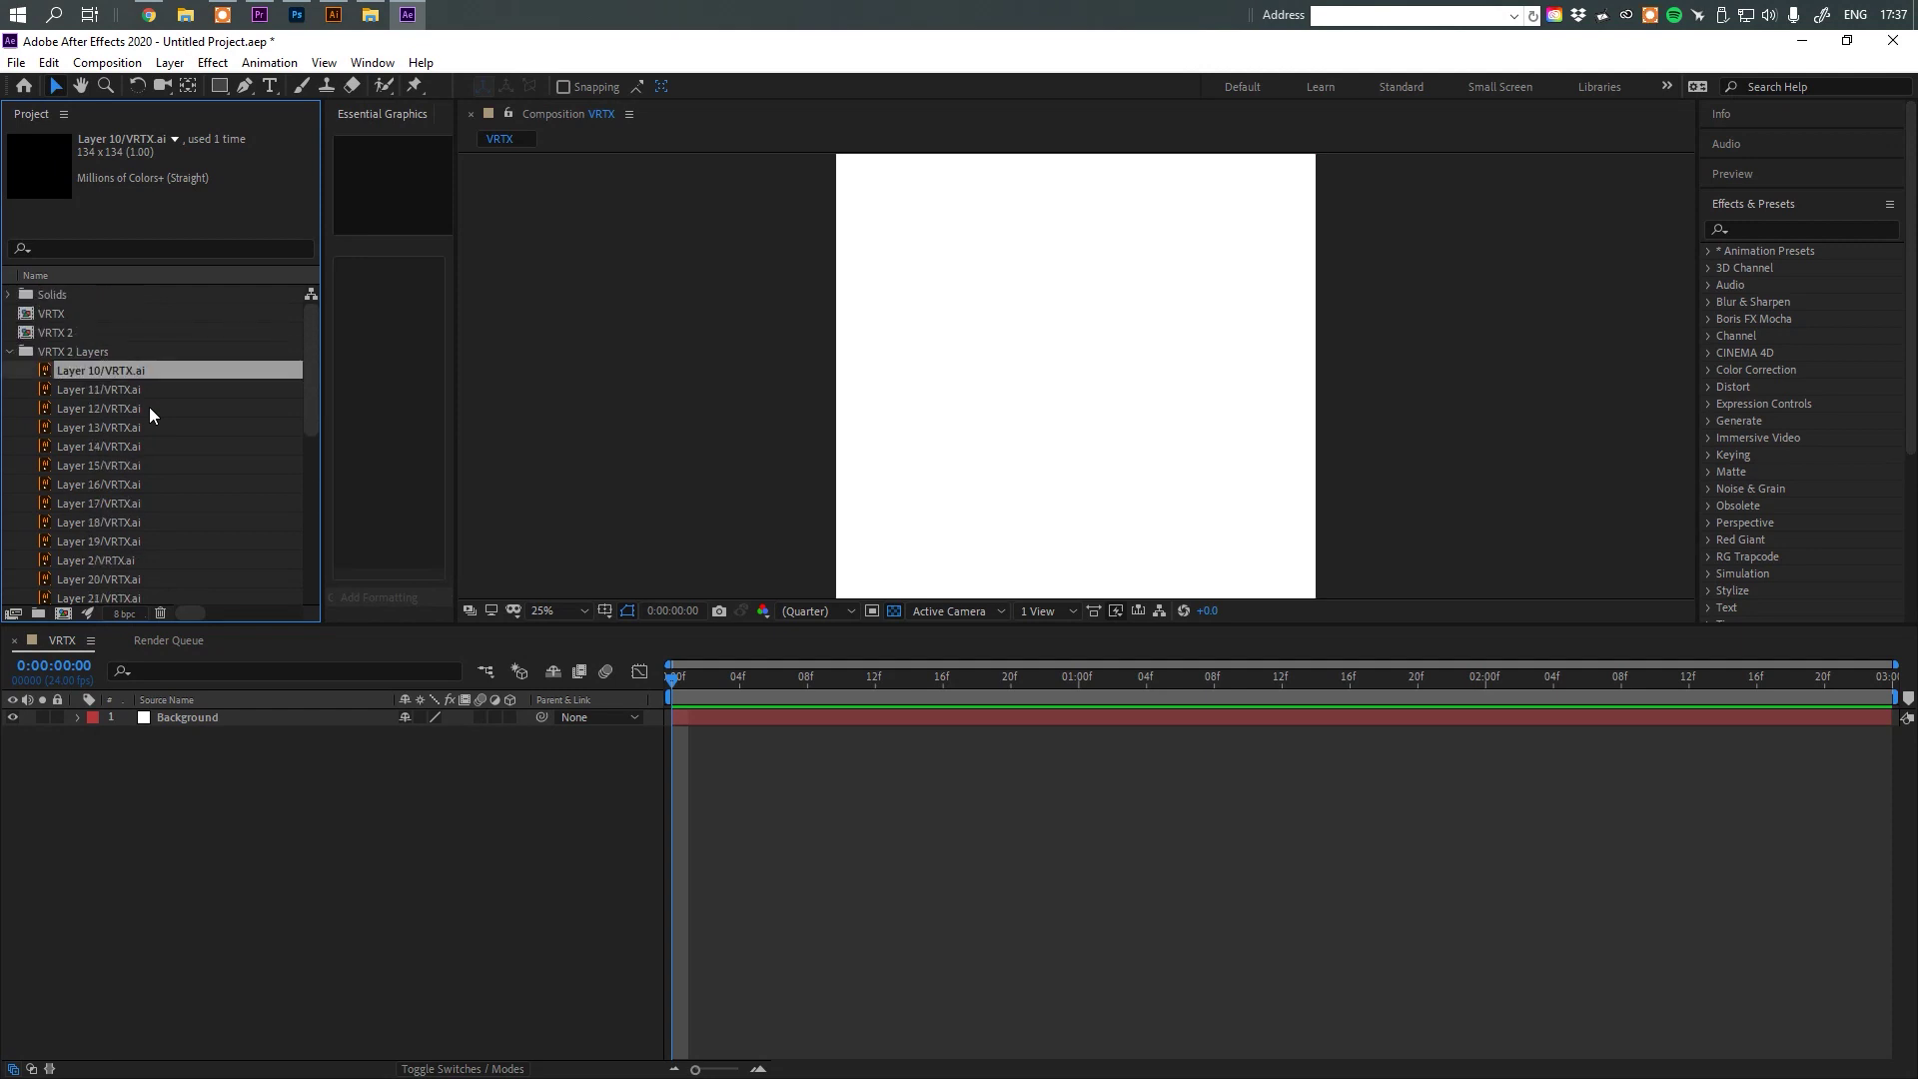
scroll(150, 415, "down", 10)
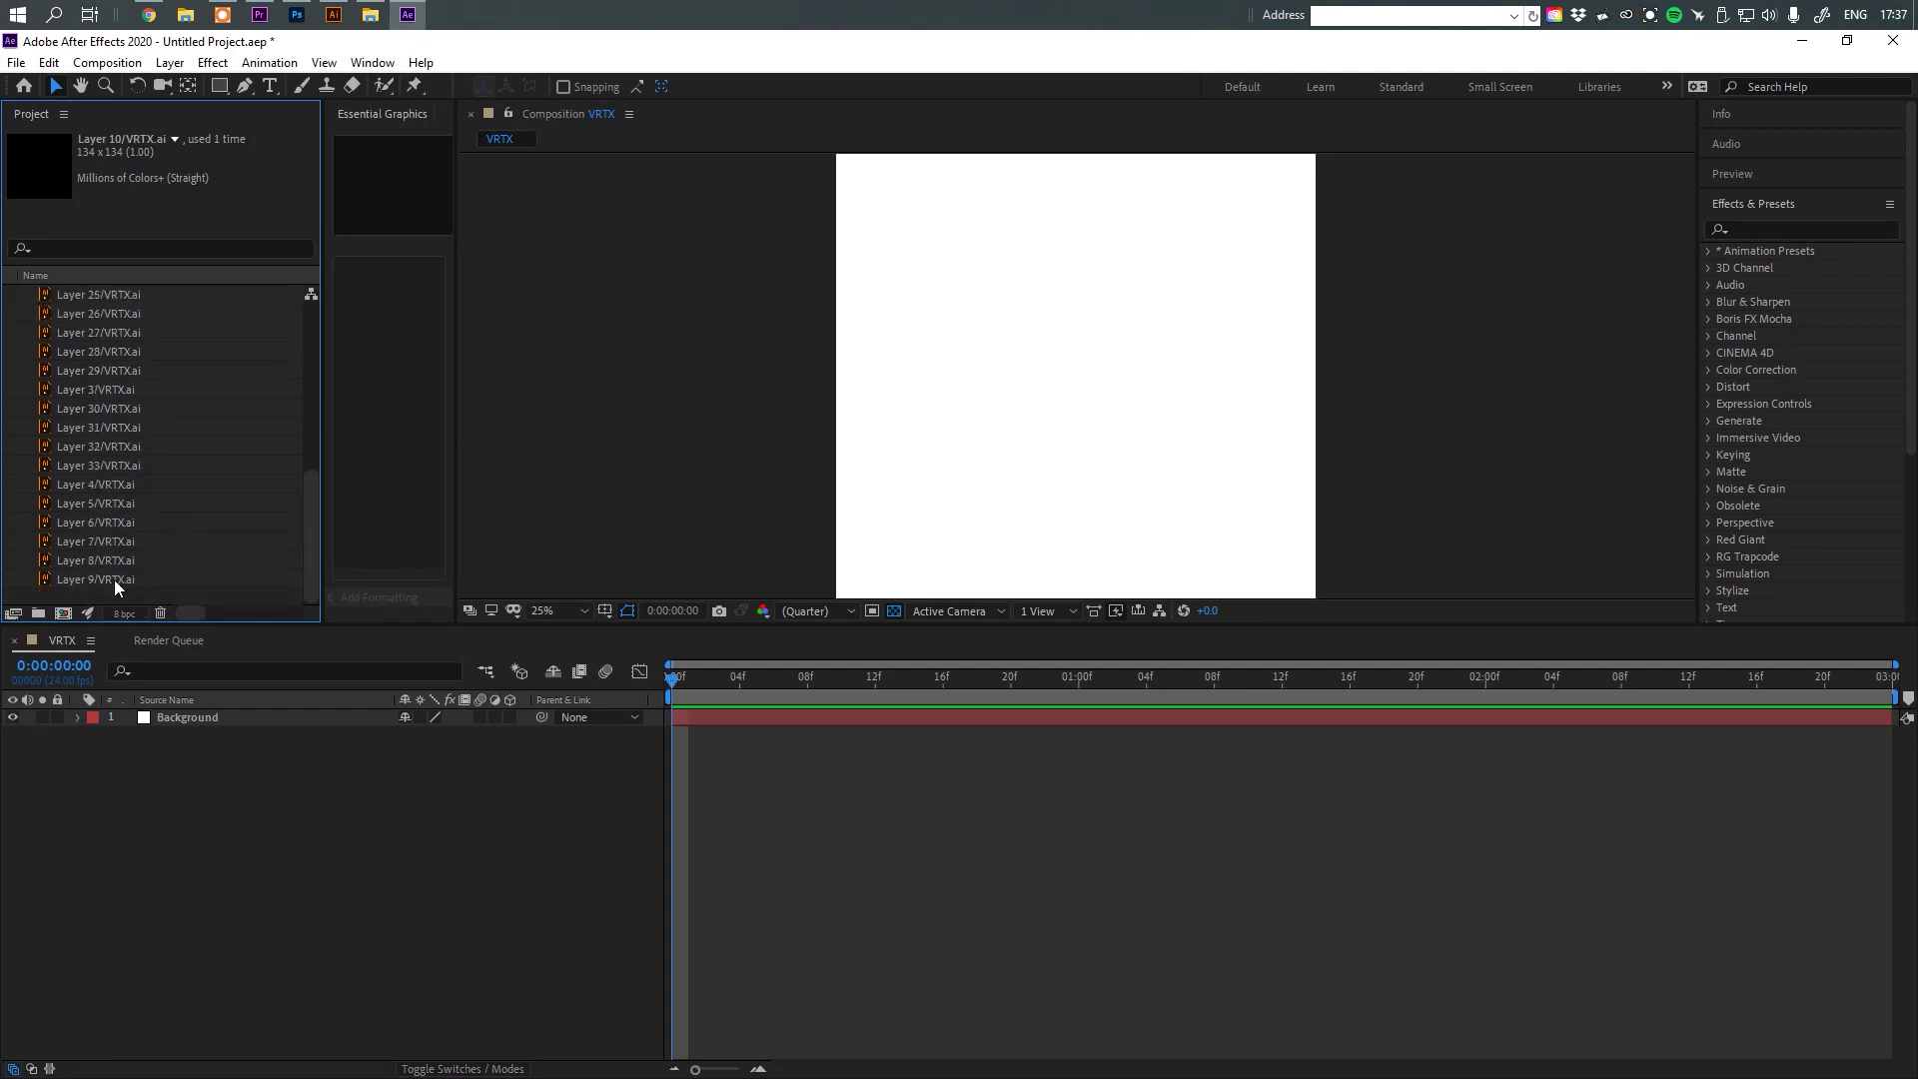
left_click(114, 580)
scroll(152, 463, "up", 6)
left_click(112, 333, "shift")
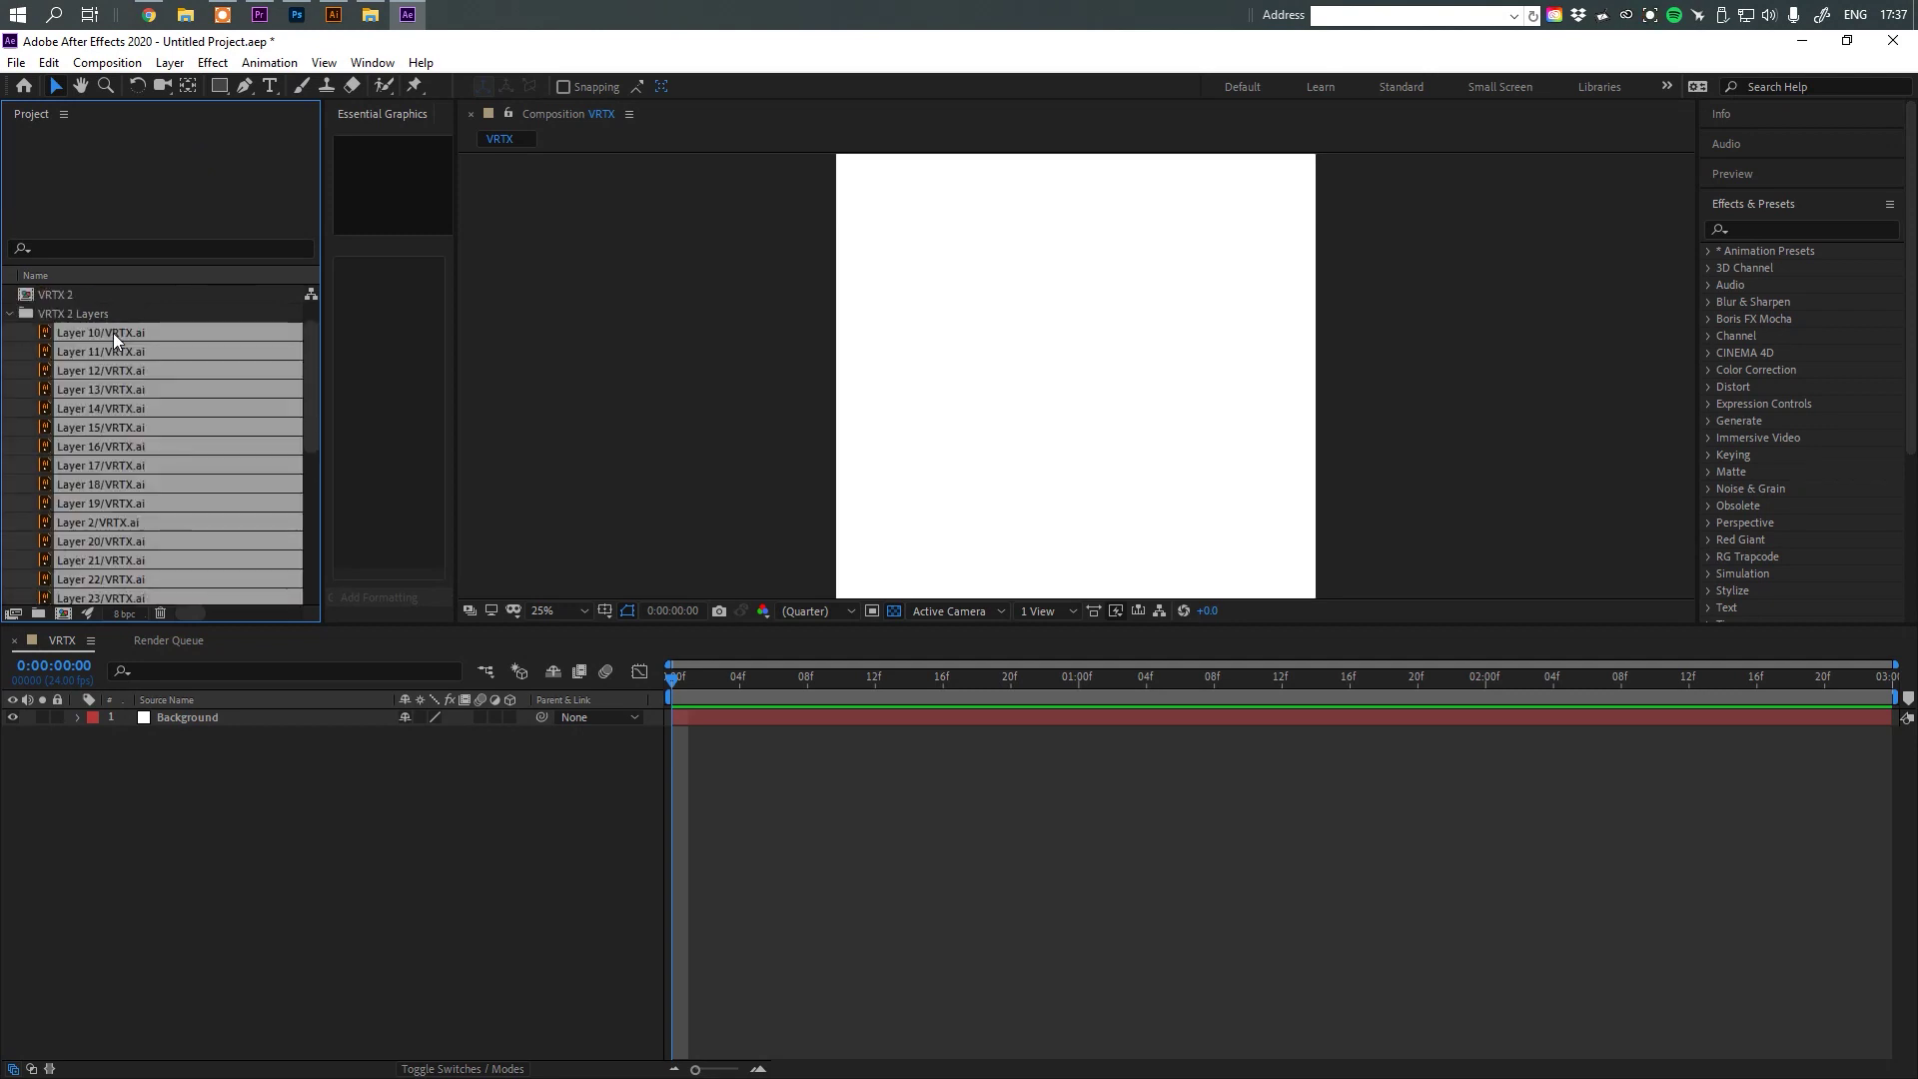
left_click_drag(104, 333, 220, 715)
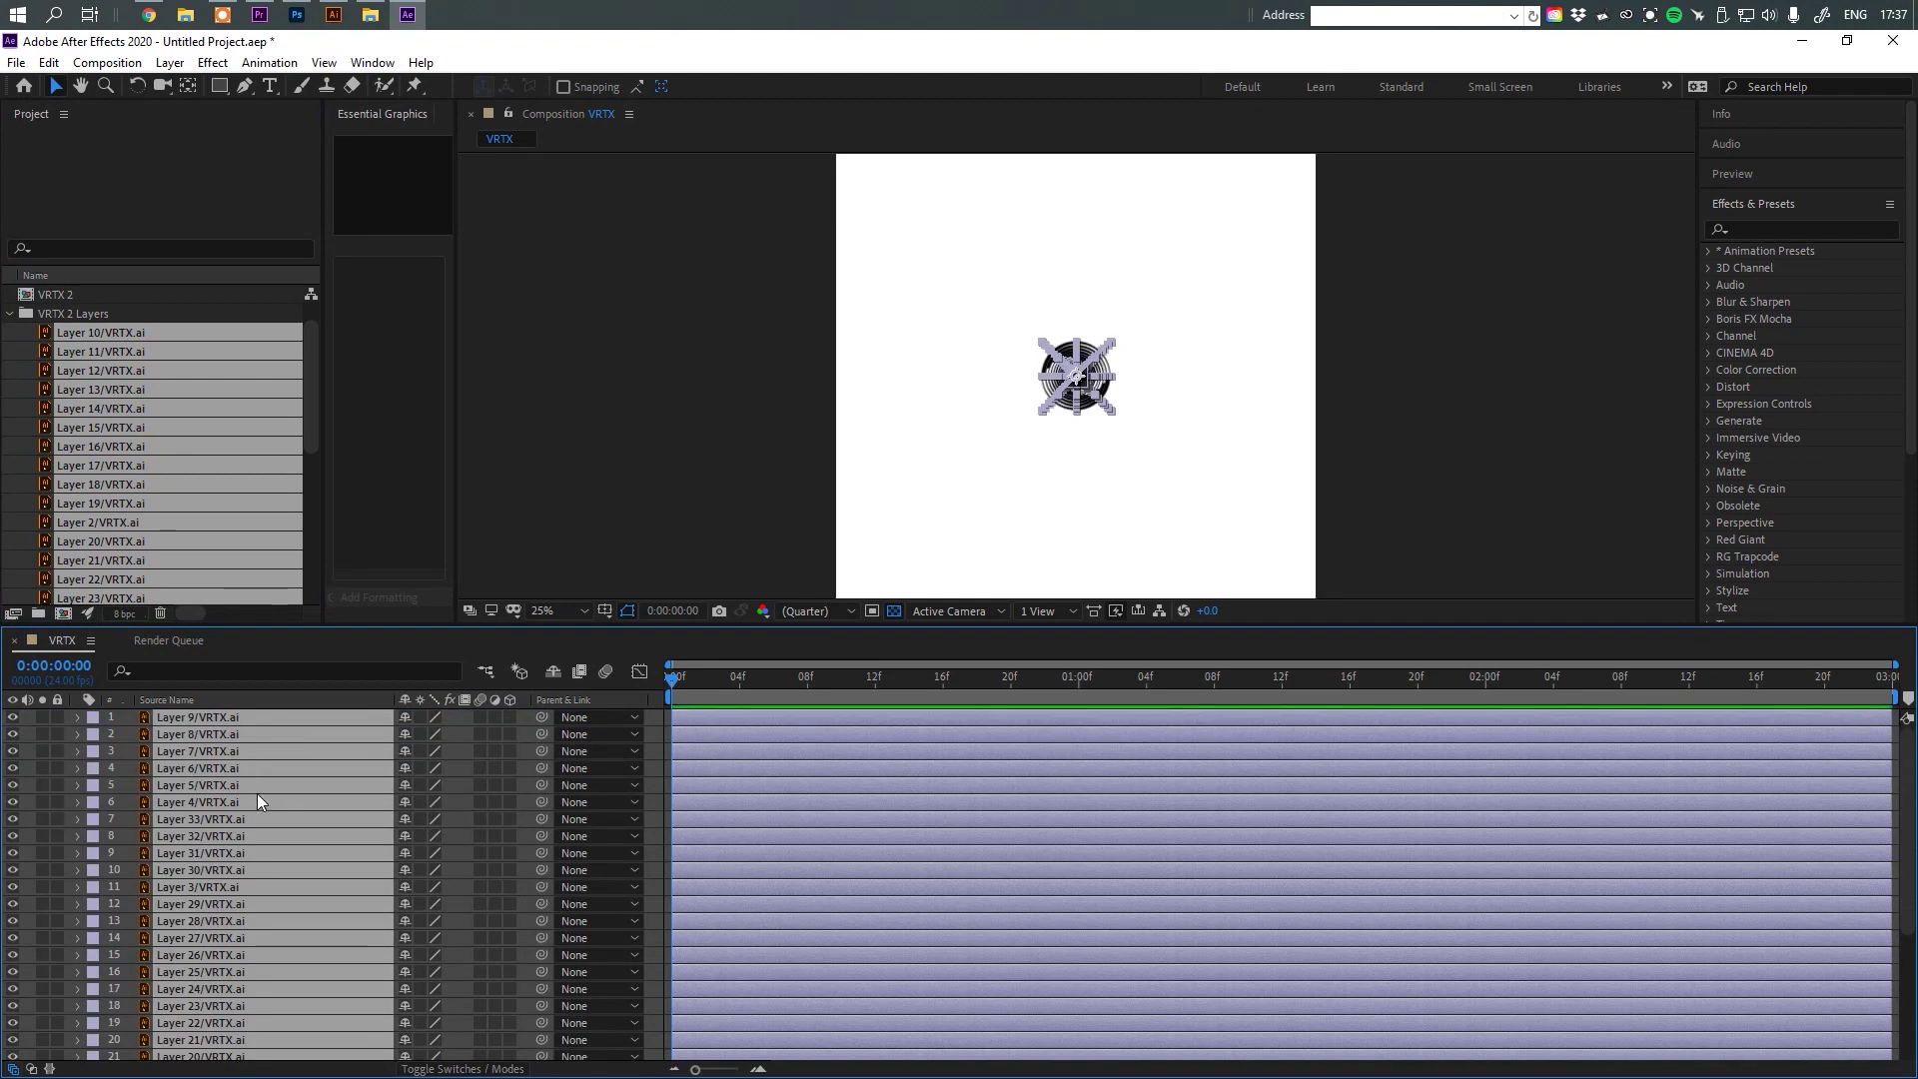
Scale up all the ring layers together until the spiral nearly fills the white square, keeping it centred and round.
scroll(256, 795, "down", 4)
scroll(256, 793, "up", 2)
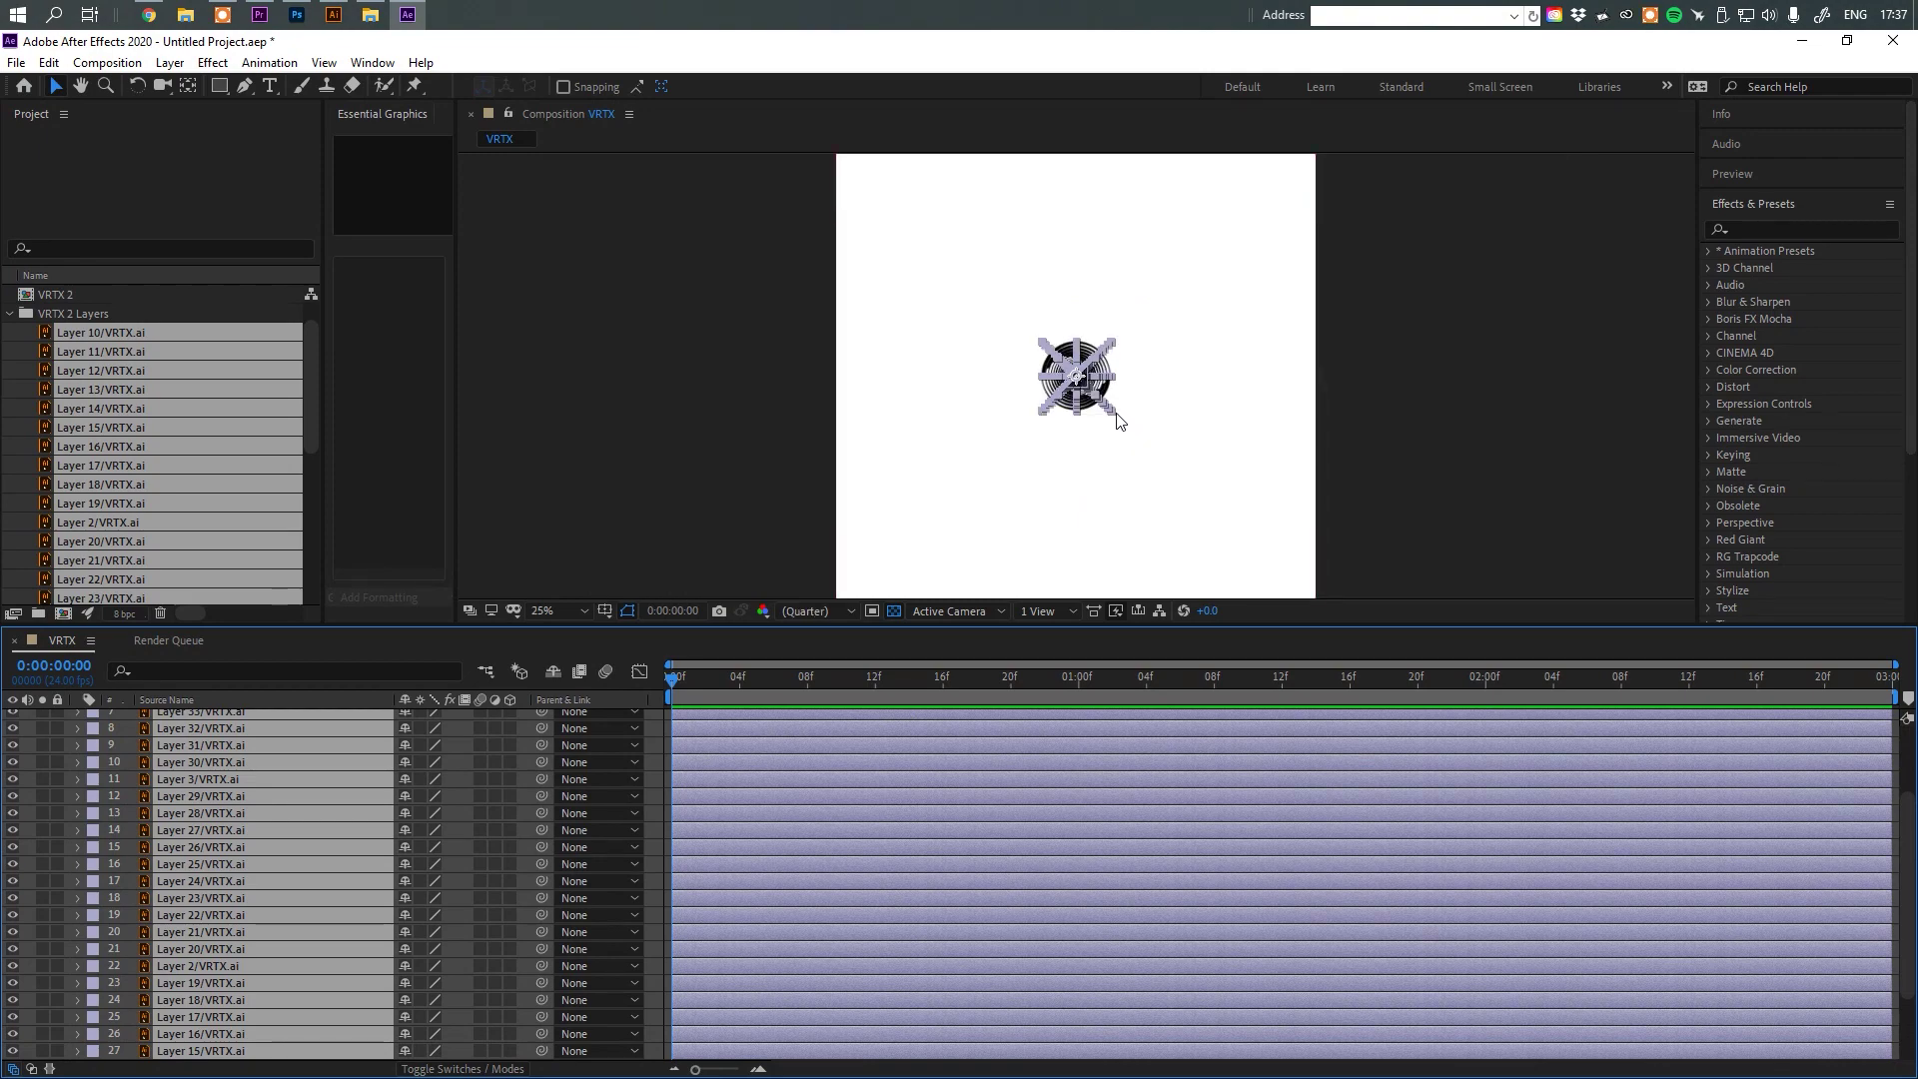
left_click_drag(1117, 420, 1247, 573)
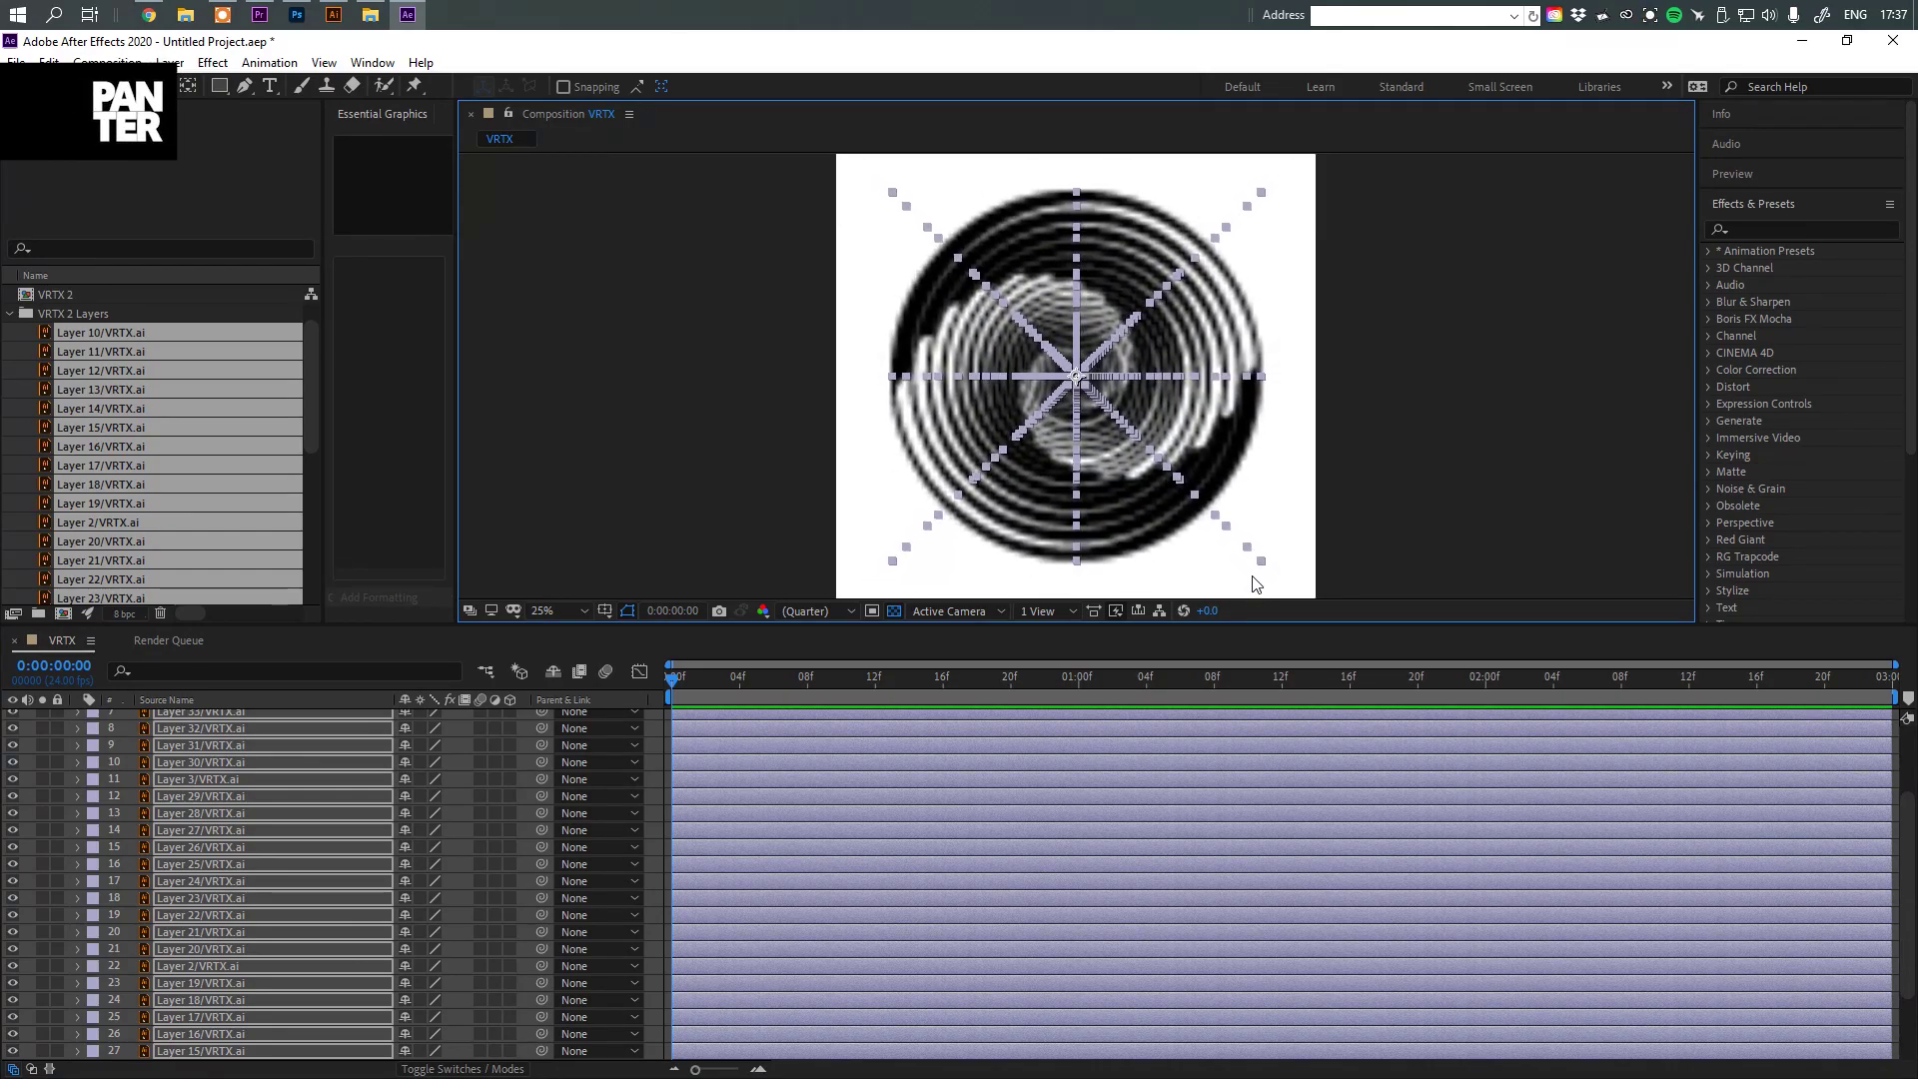
left_click(1429, 375)
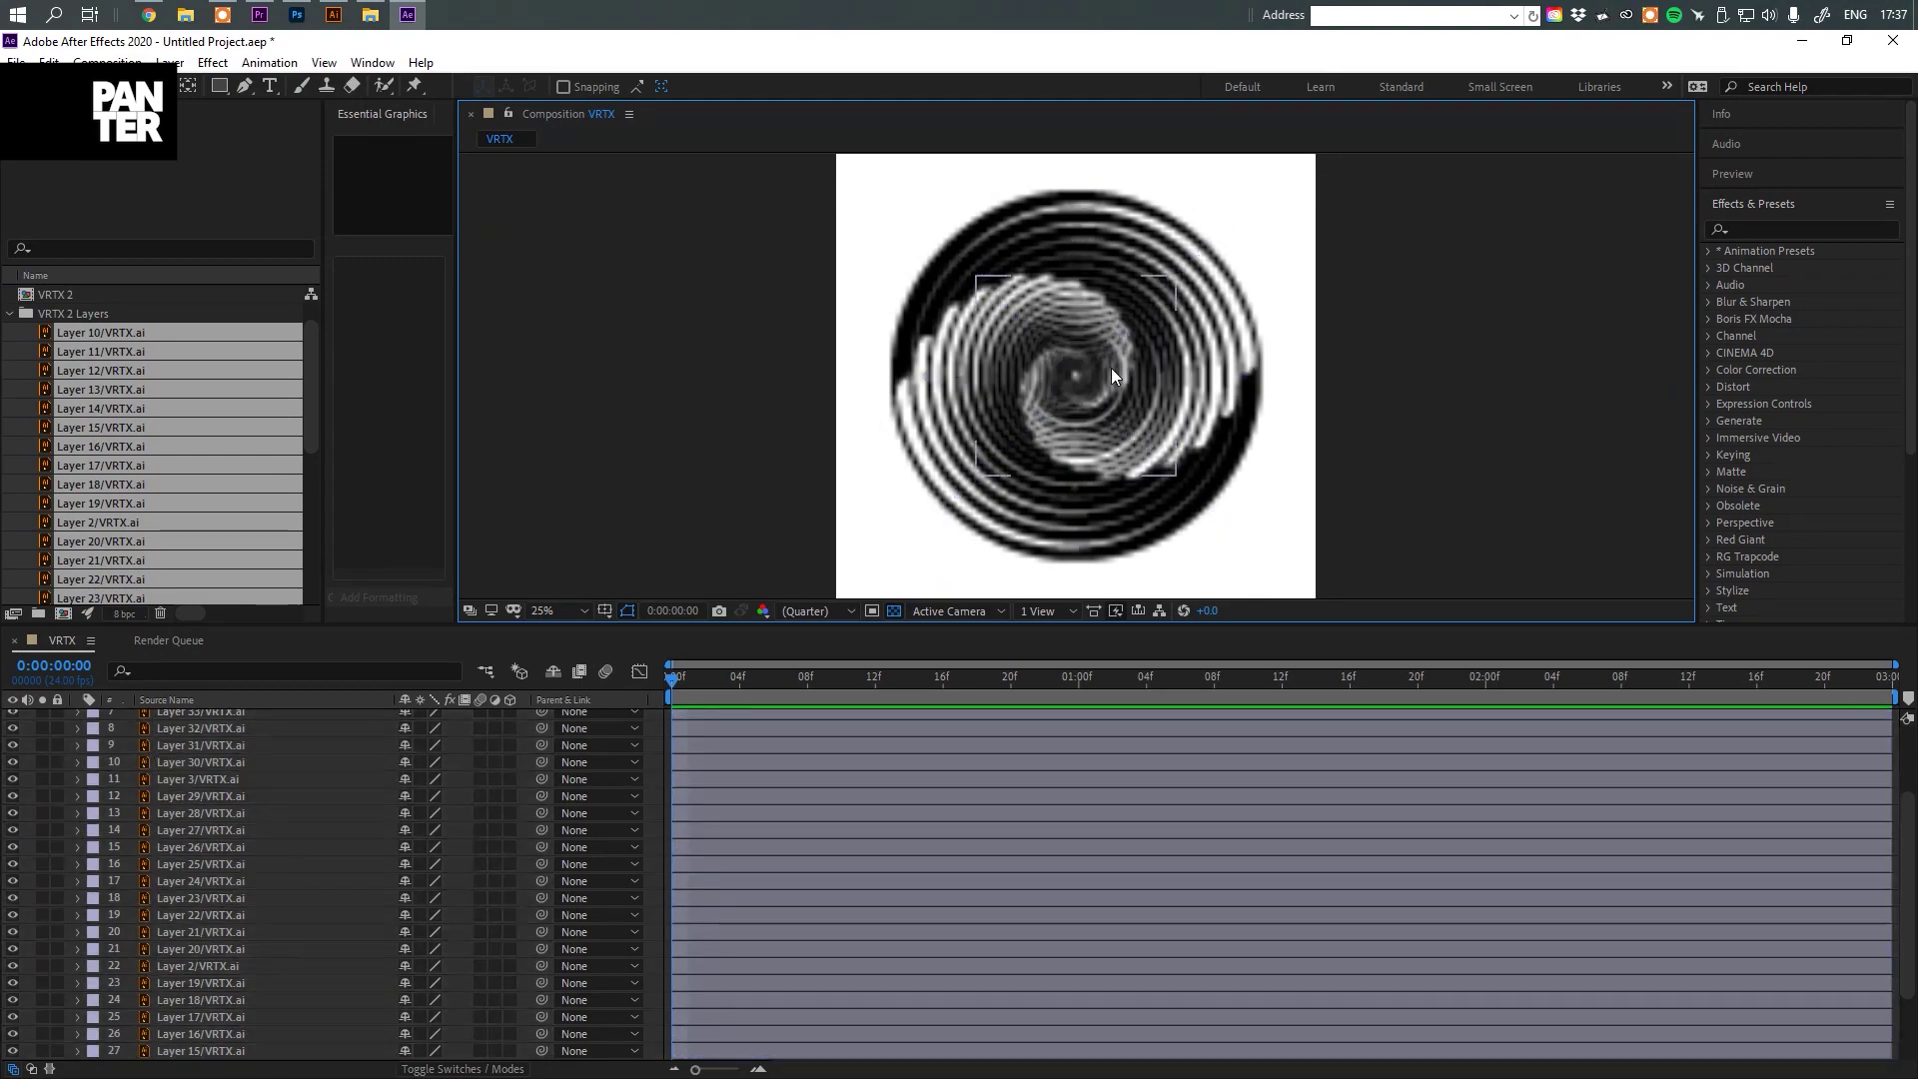
Turn on continuous rasterization for all the ring layers except Background, and clear the selection to check the sharpness of the spiral.
key("period")
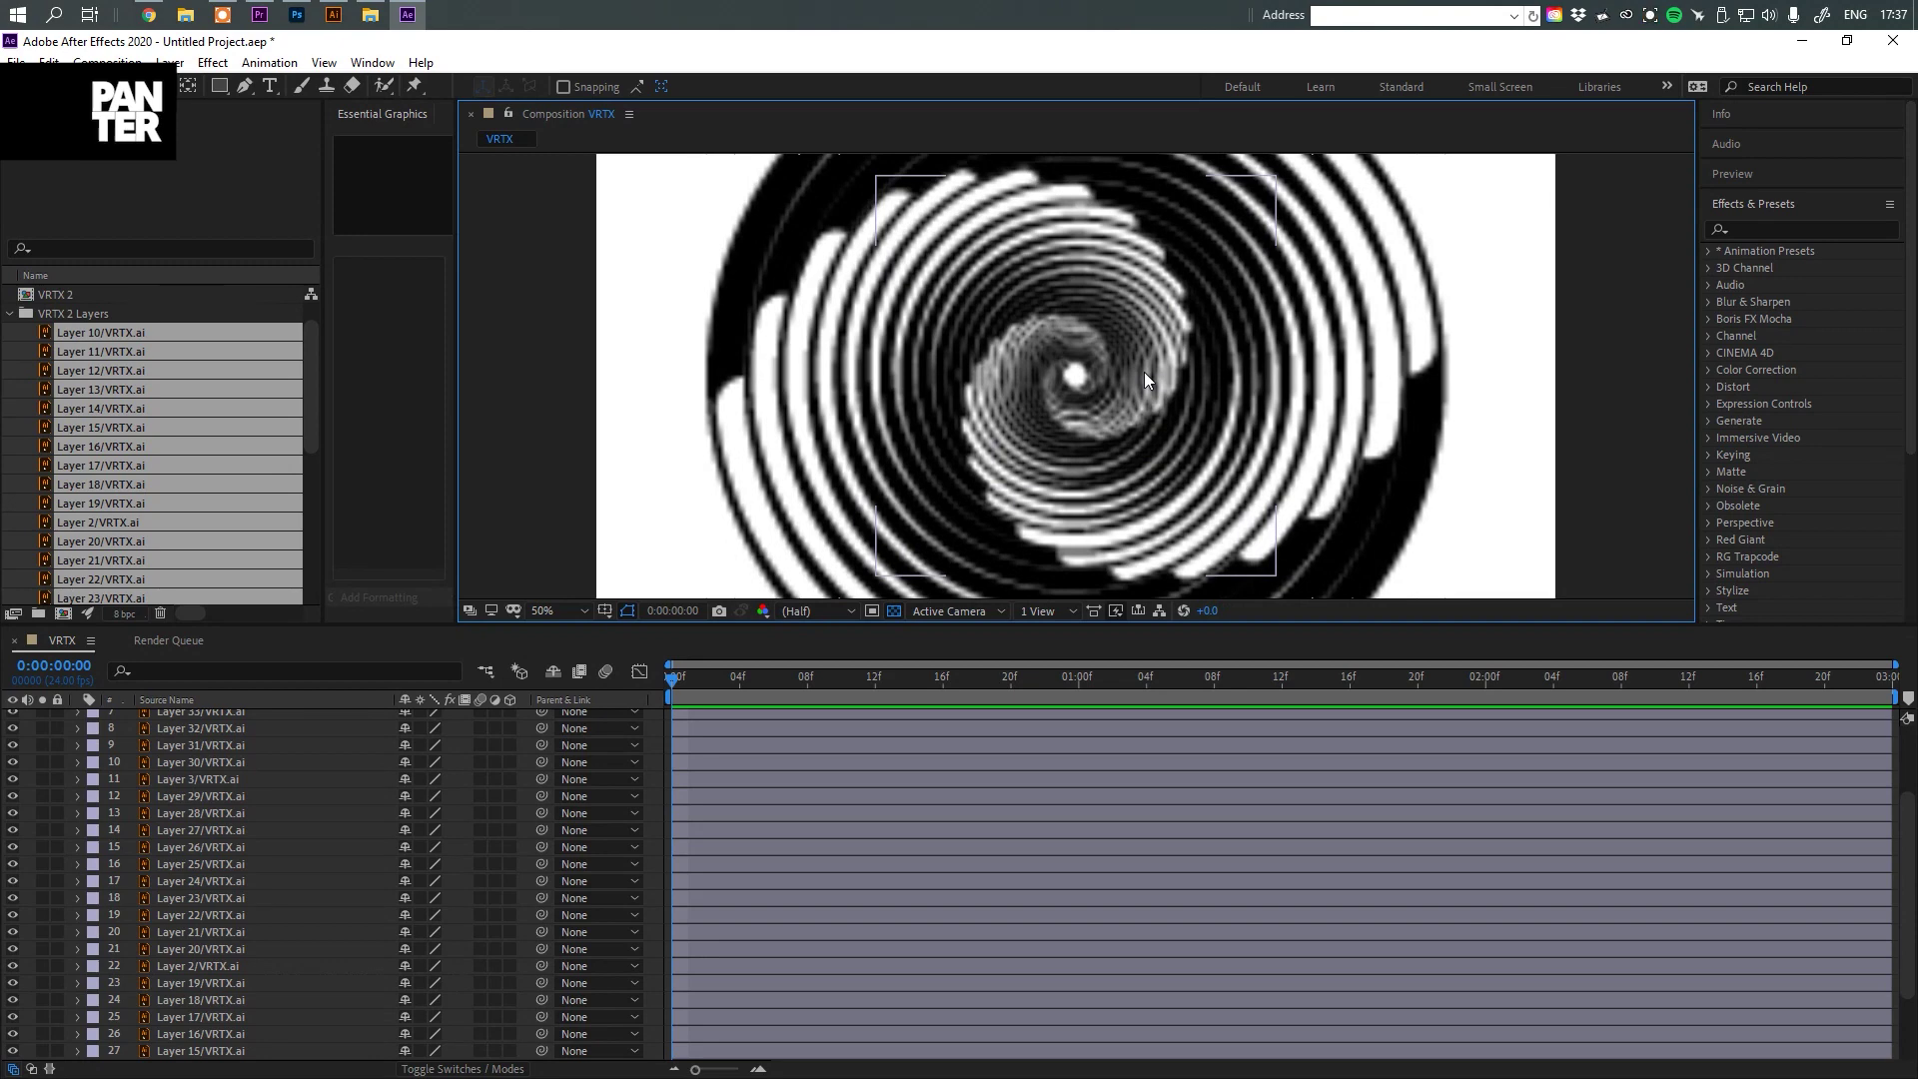
key("period")
key("comma")
key("comma")
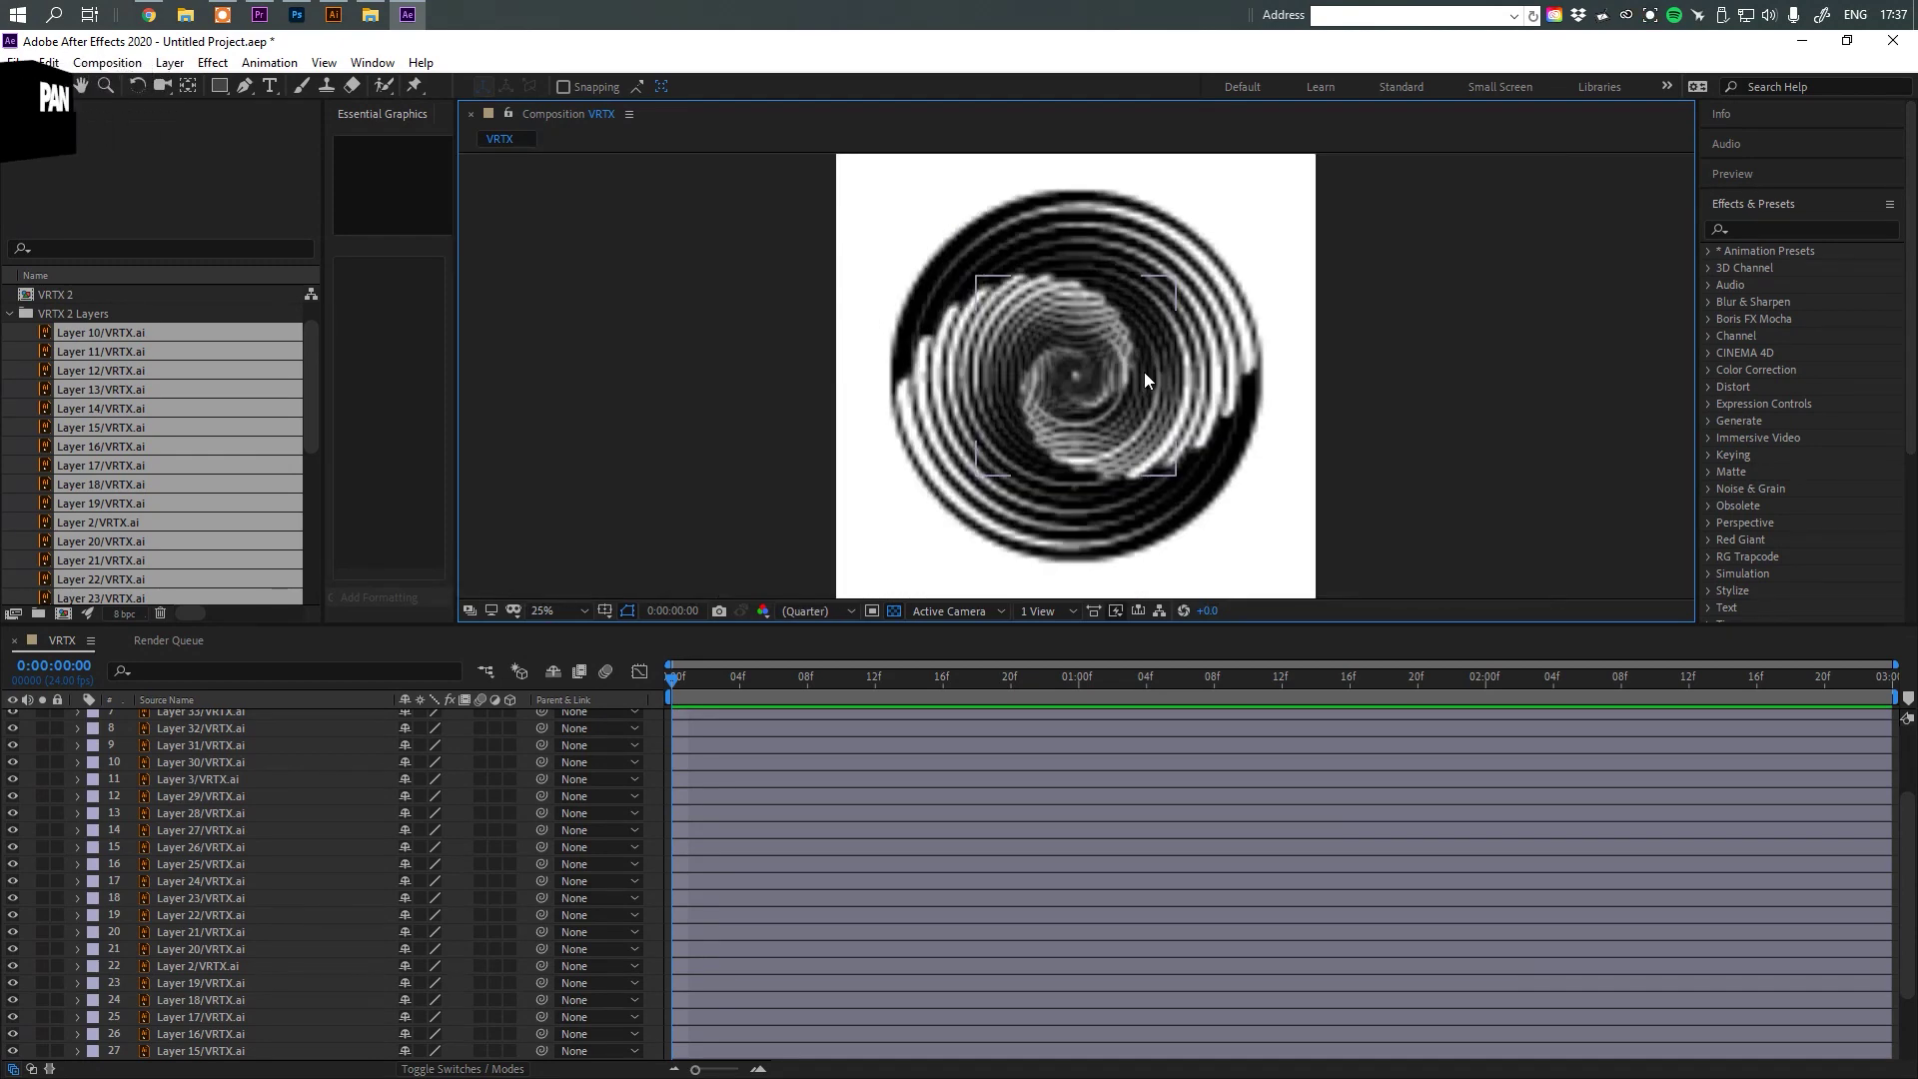
key("comma")
scroll(224, 781, "up", 3)
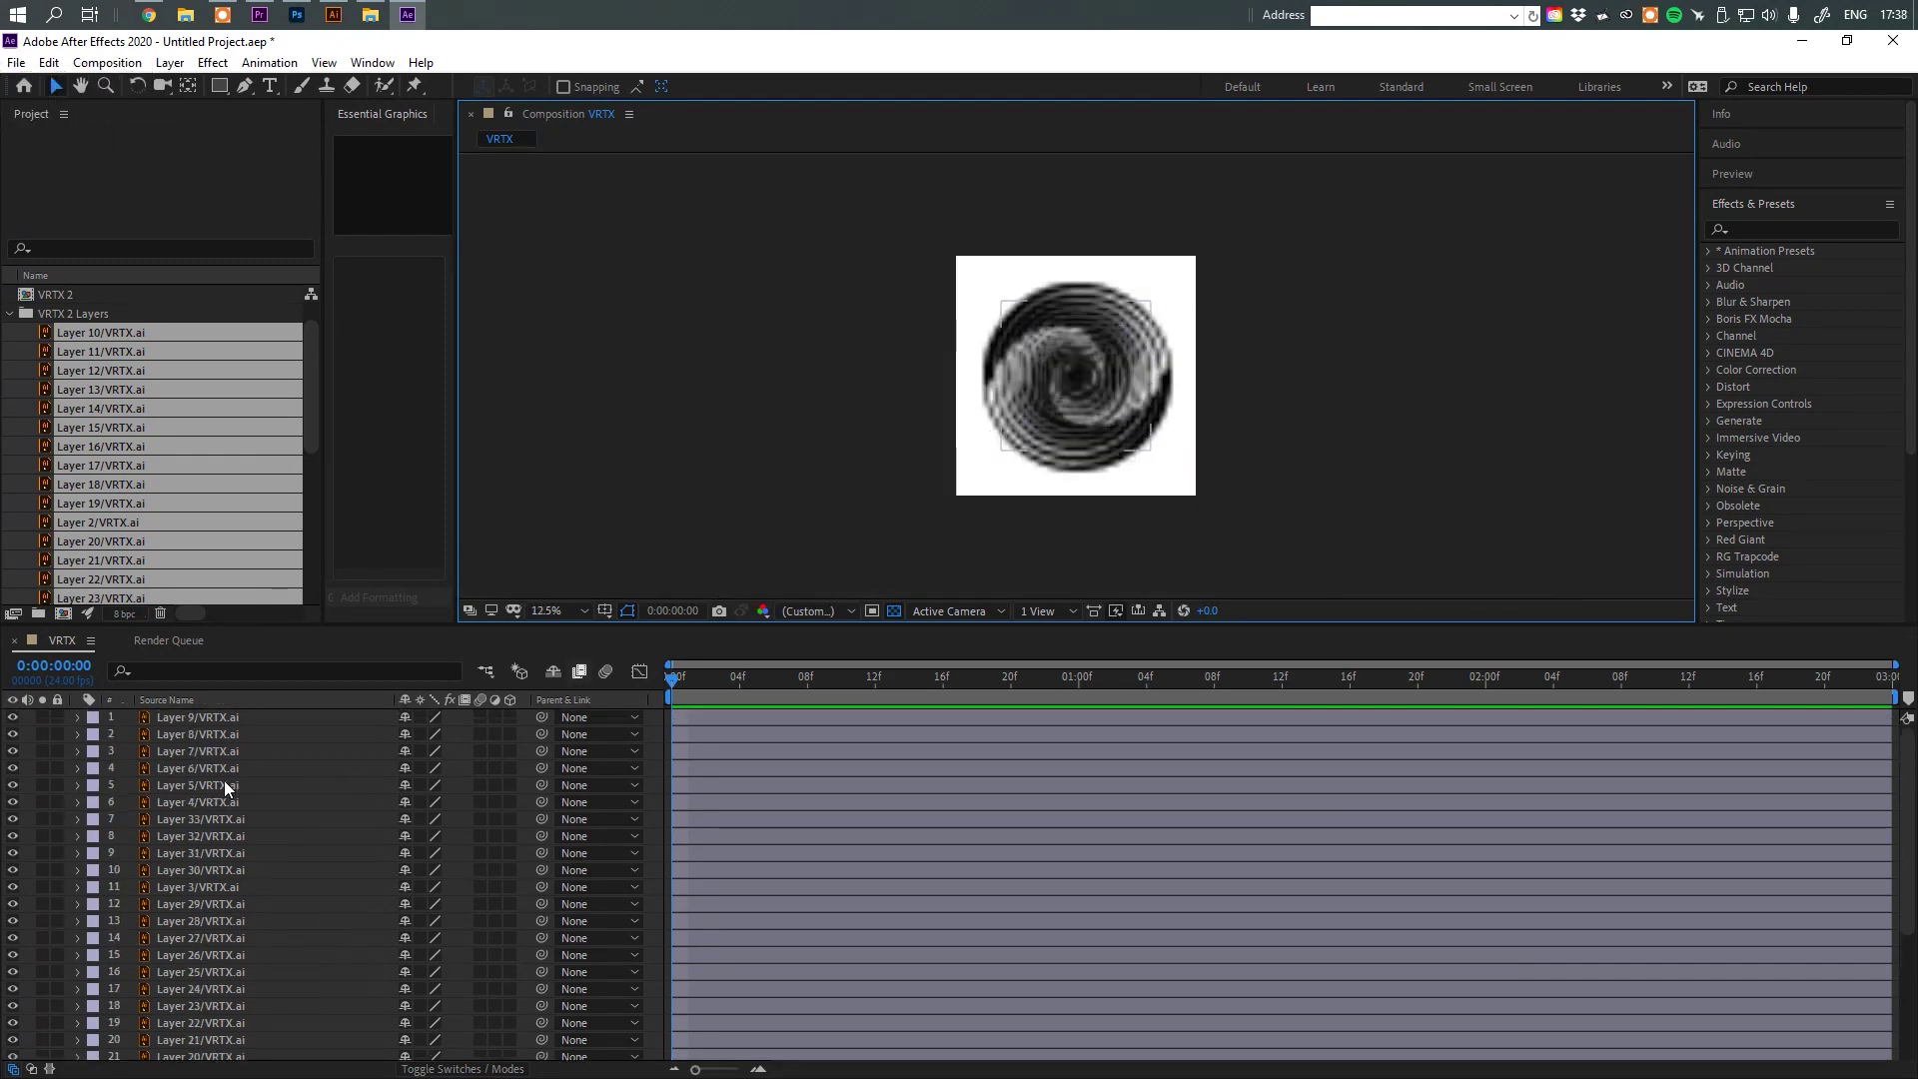
left_click(226, 720)
scroll(226, 777, "down", 4)
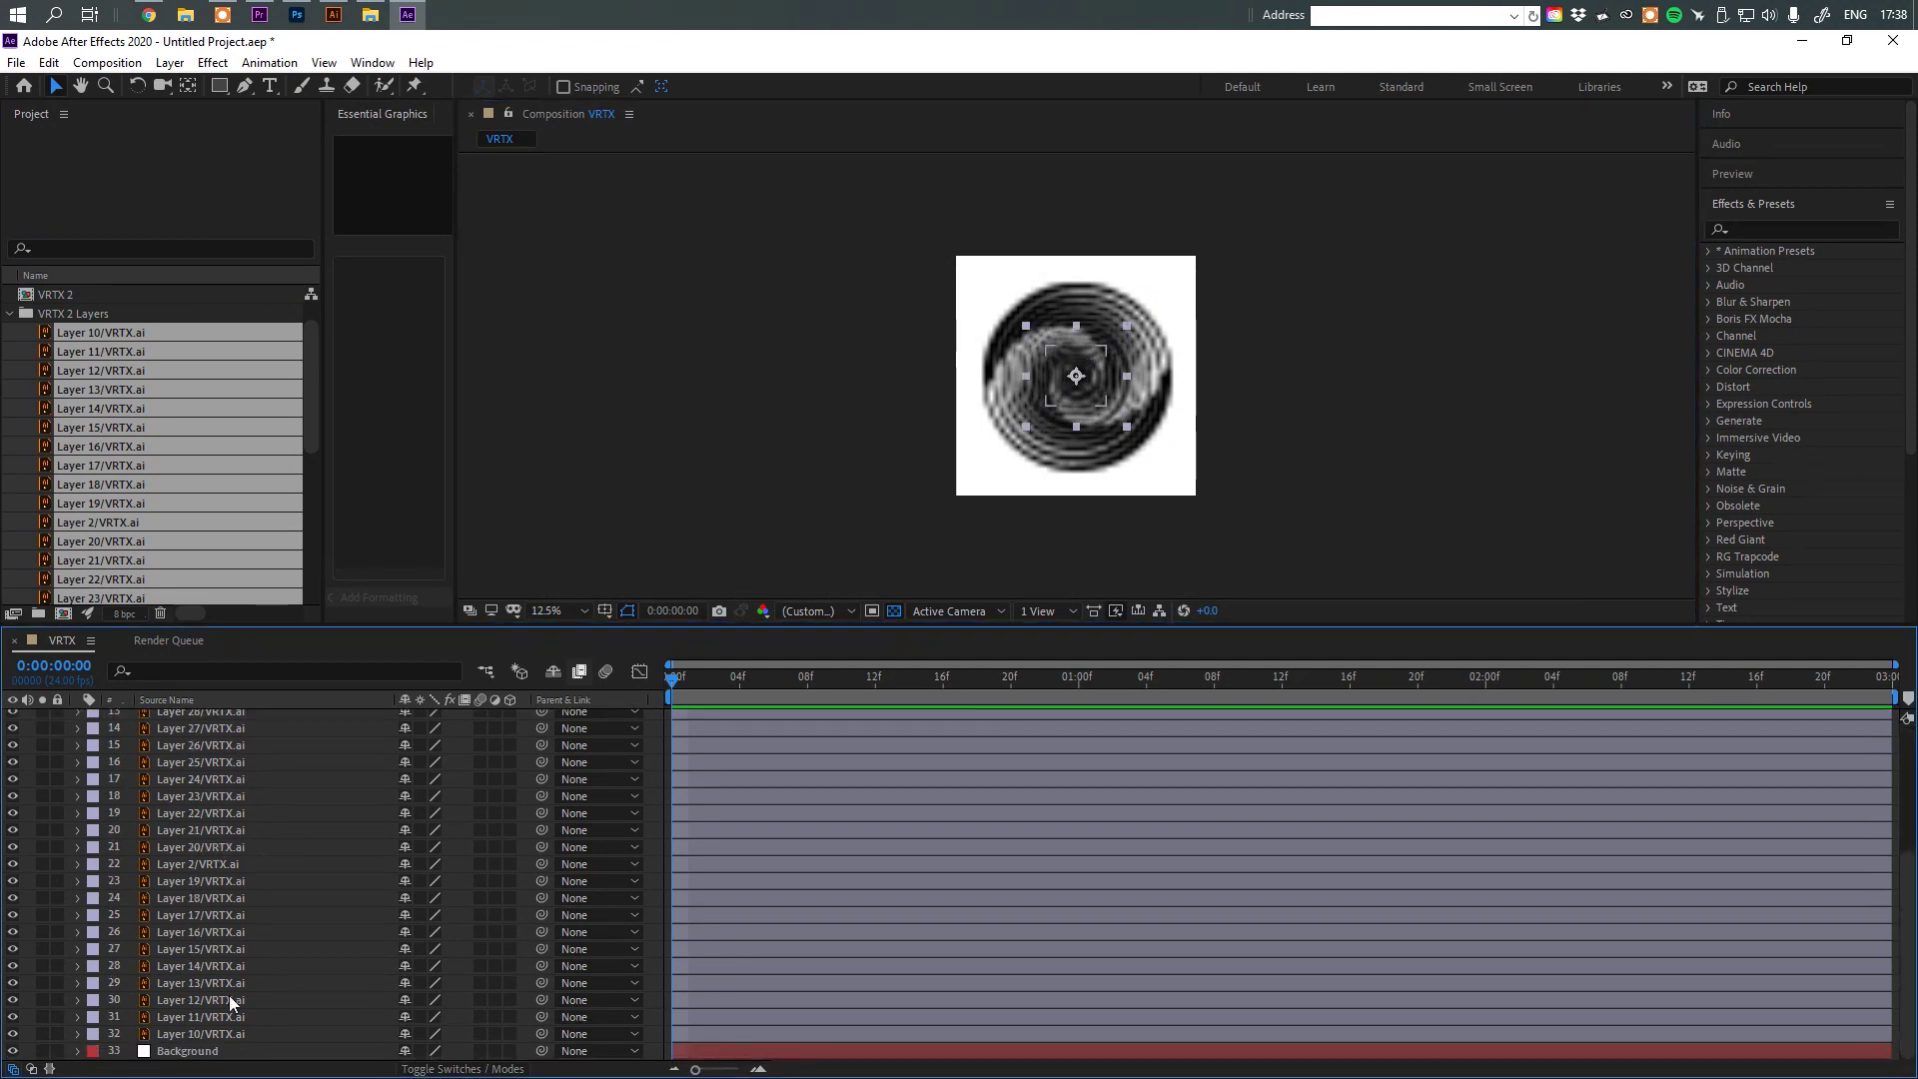
left_click(221, 1033, "shift")
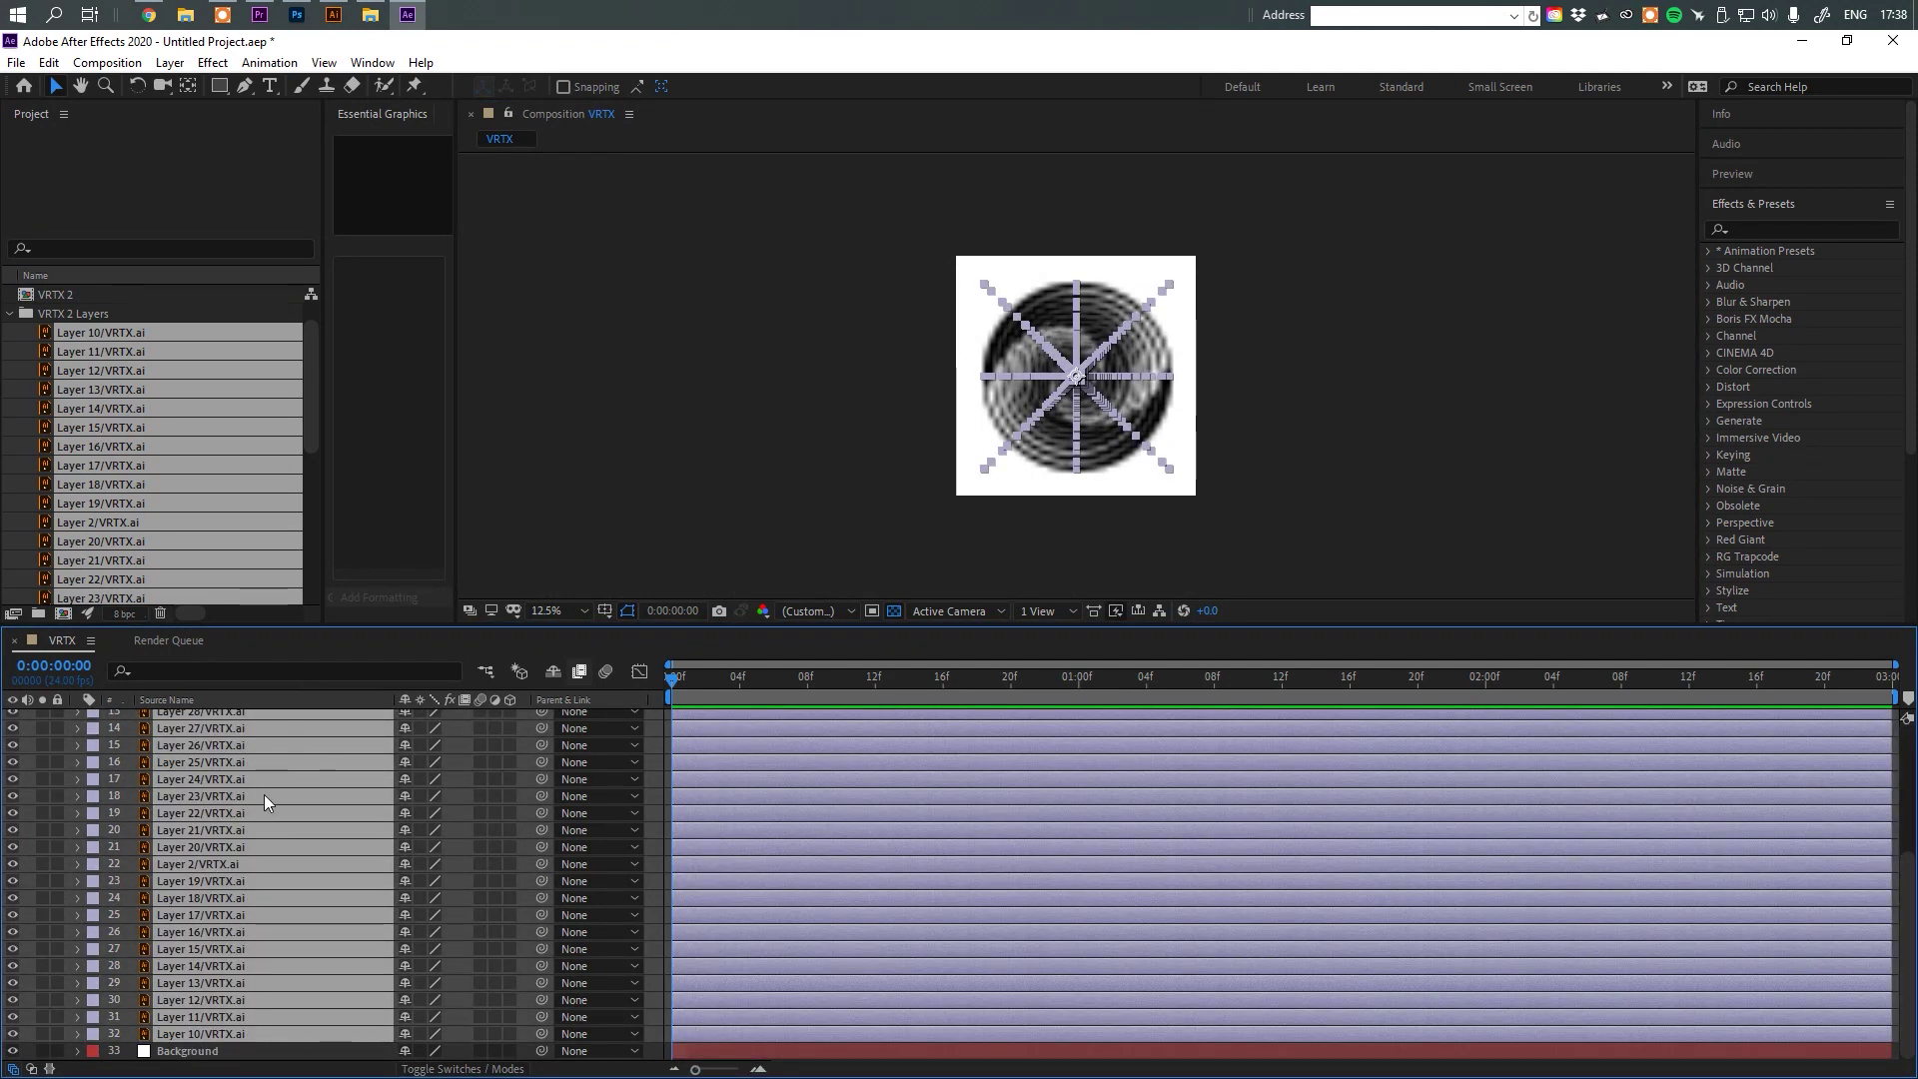
scroll(264, 795, "up", 4)
scroll(1089, 358, "up", 1)
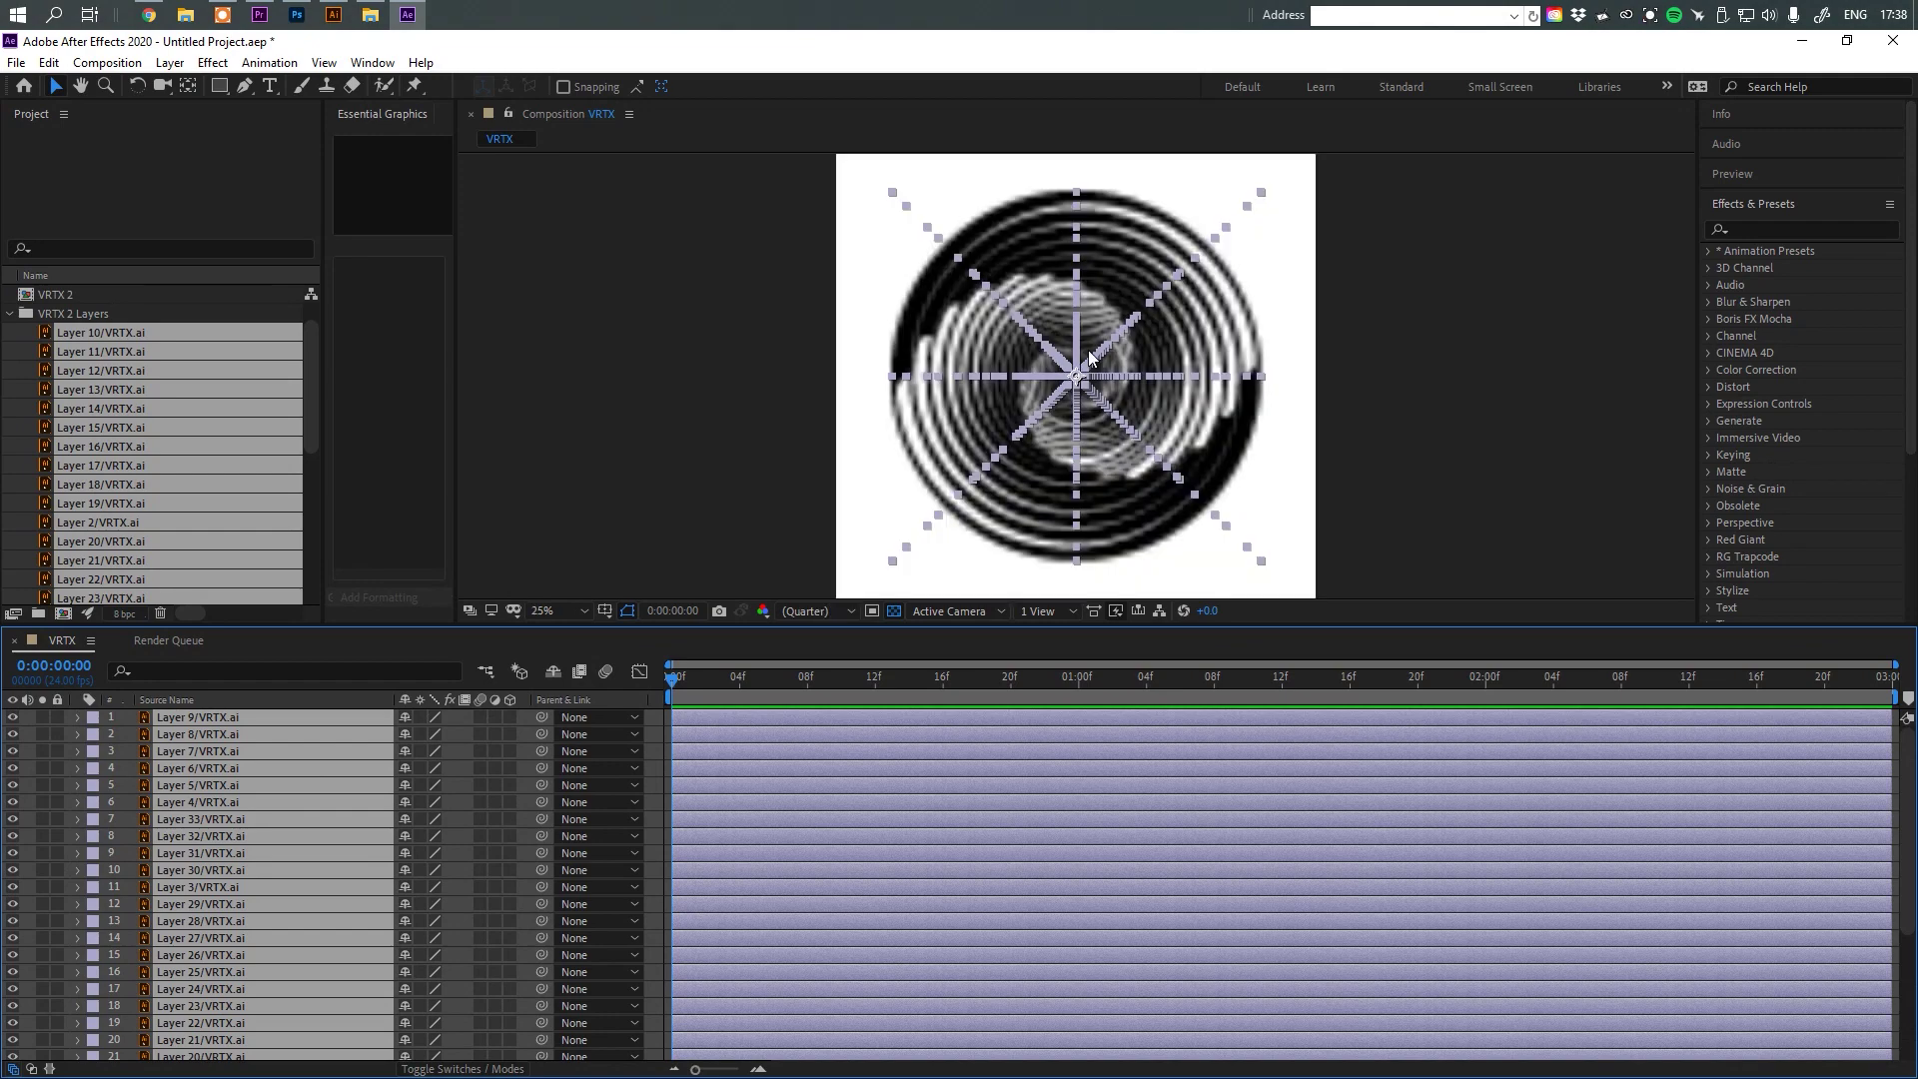
left_click(418, 718)
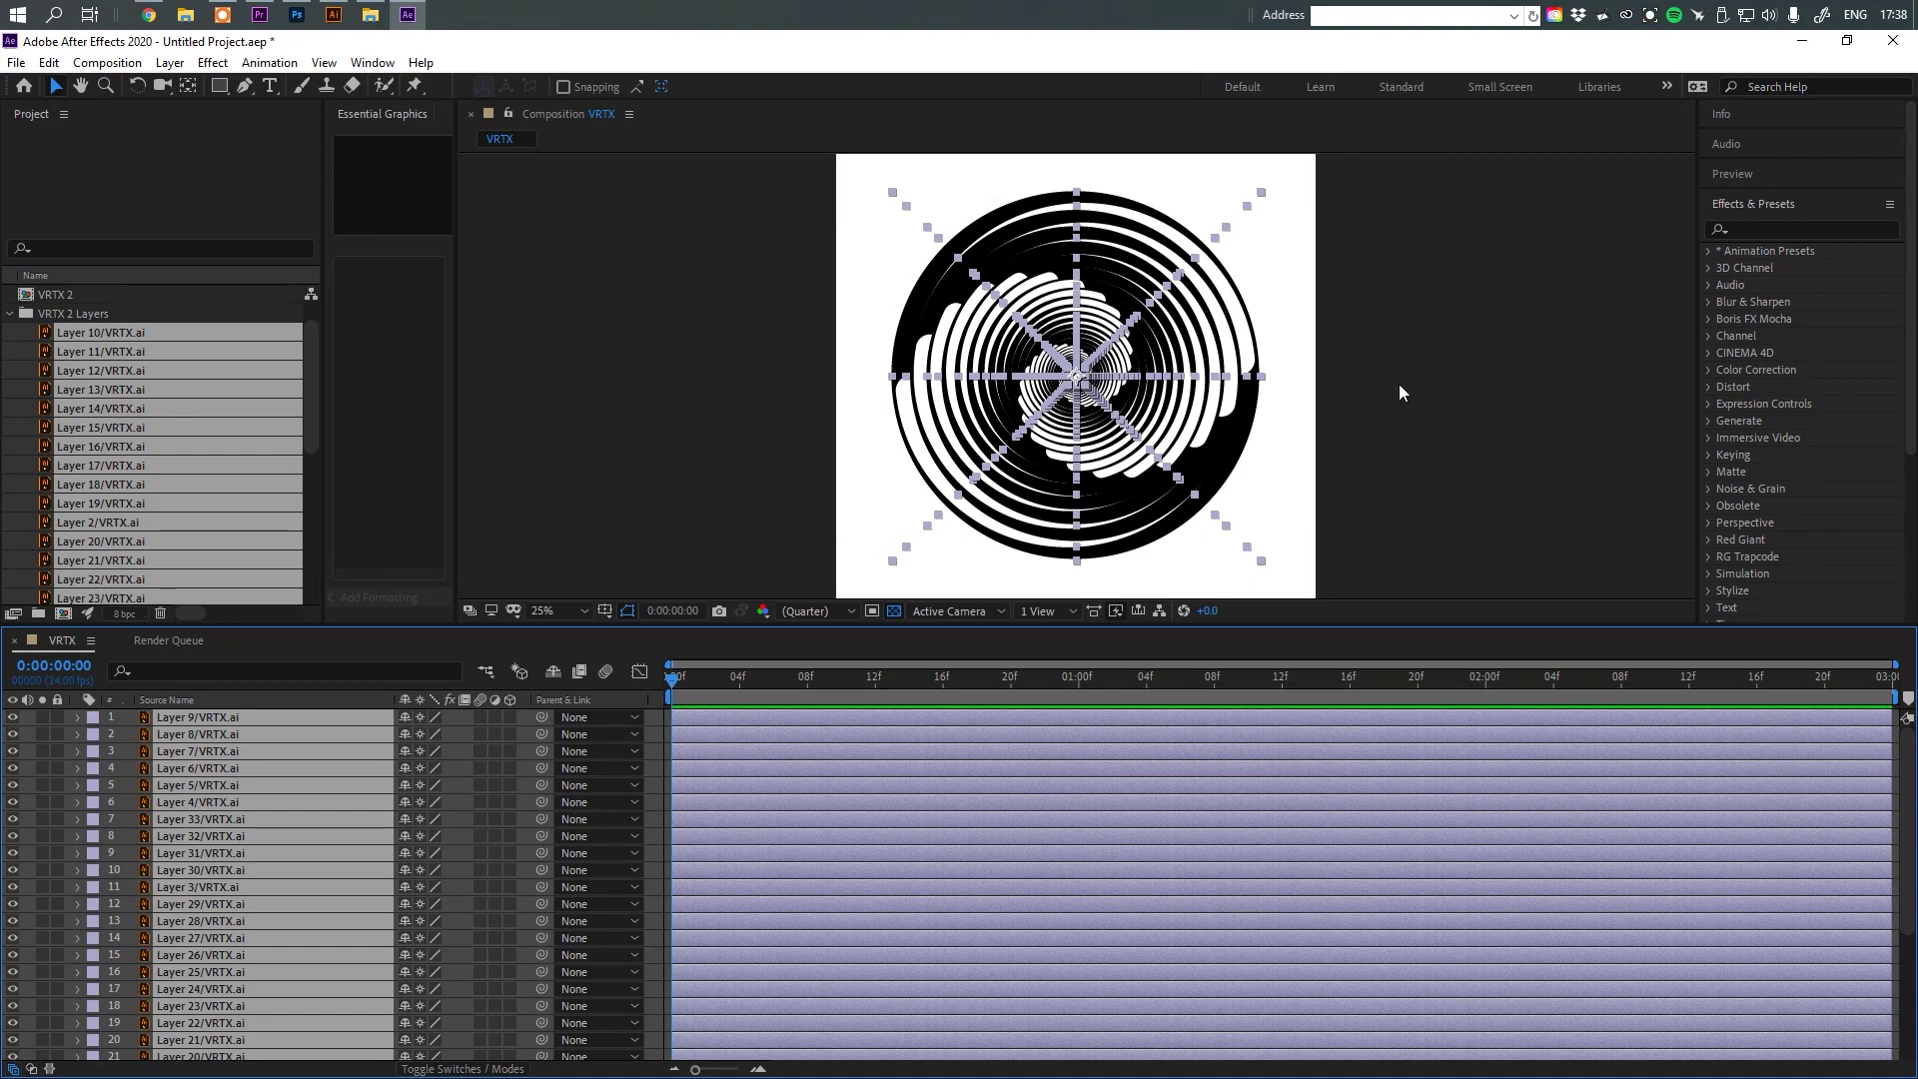
key("period")
key("comma")
left_click(1423, 398)
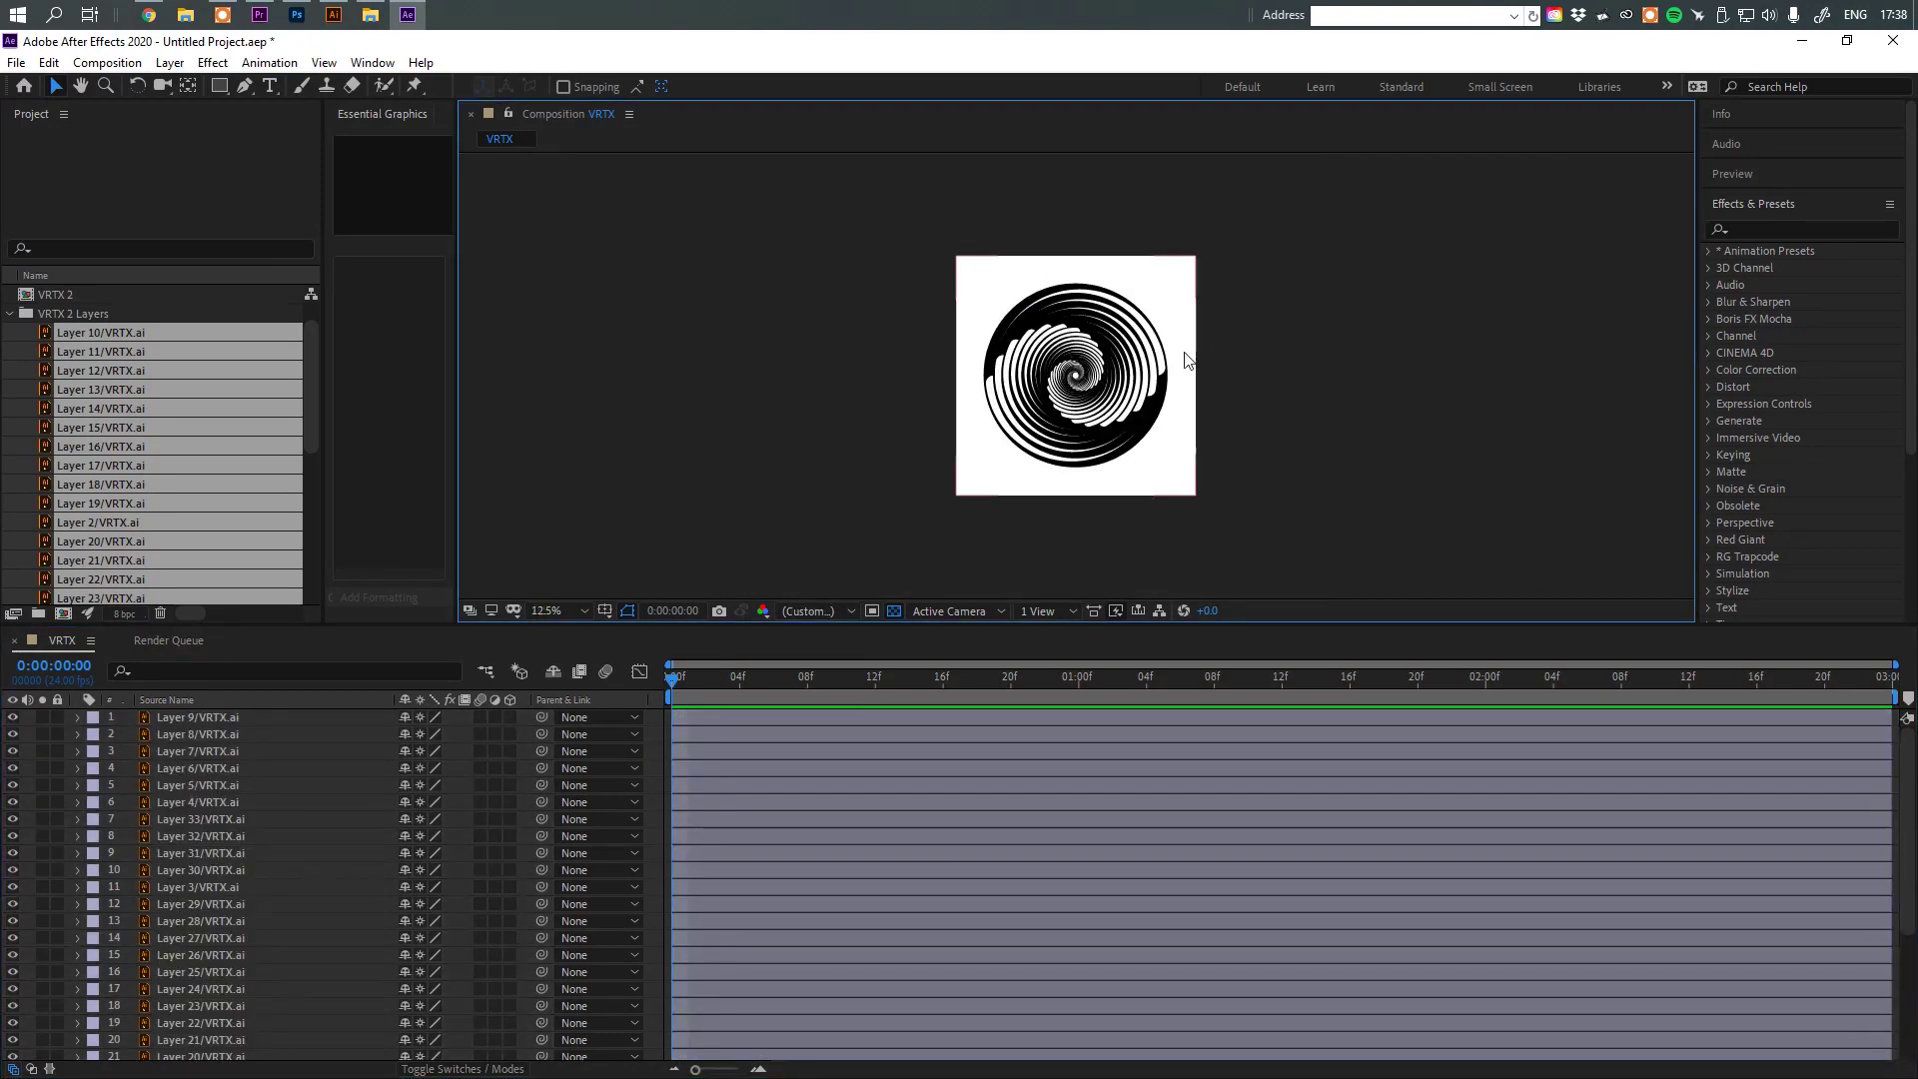
key("period")
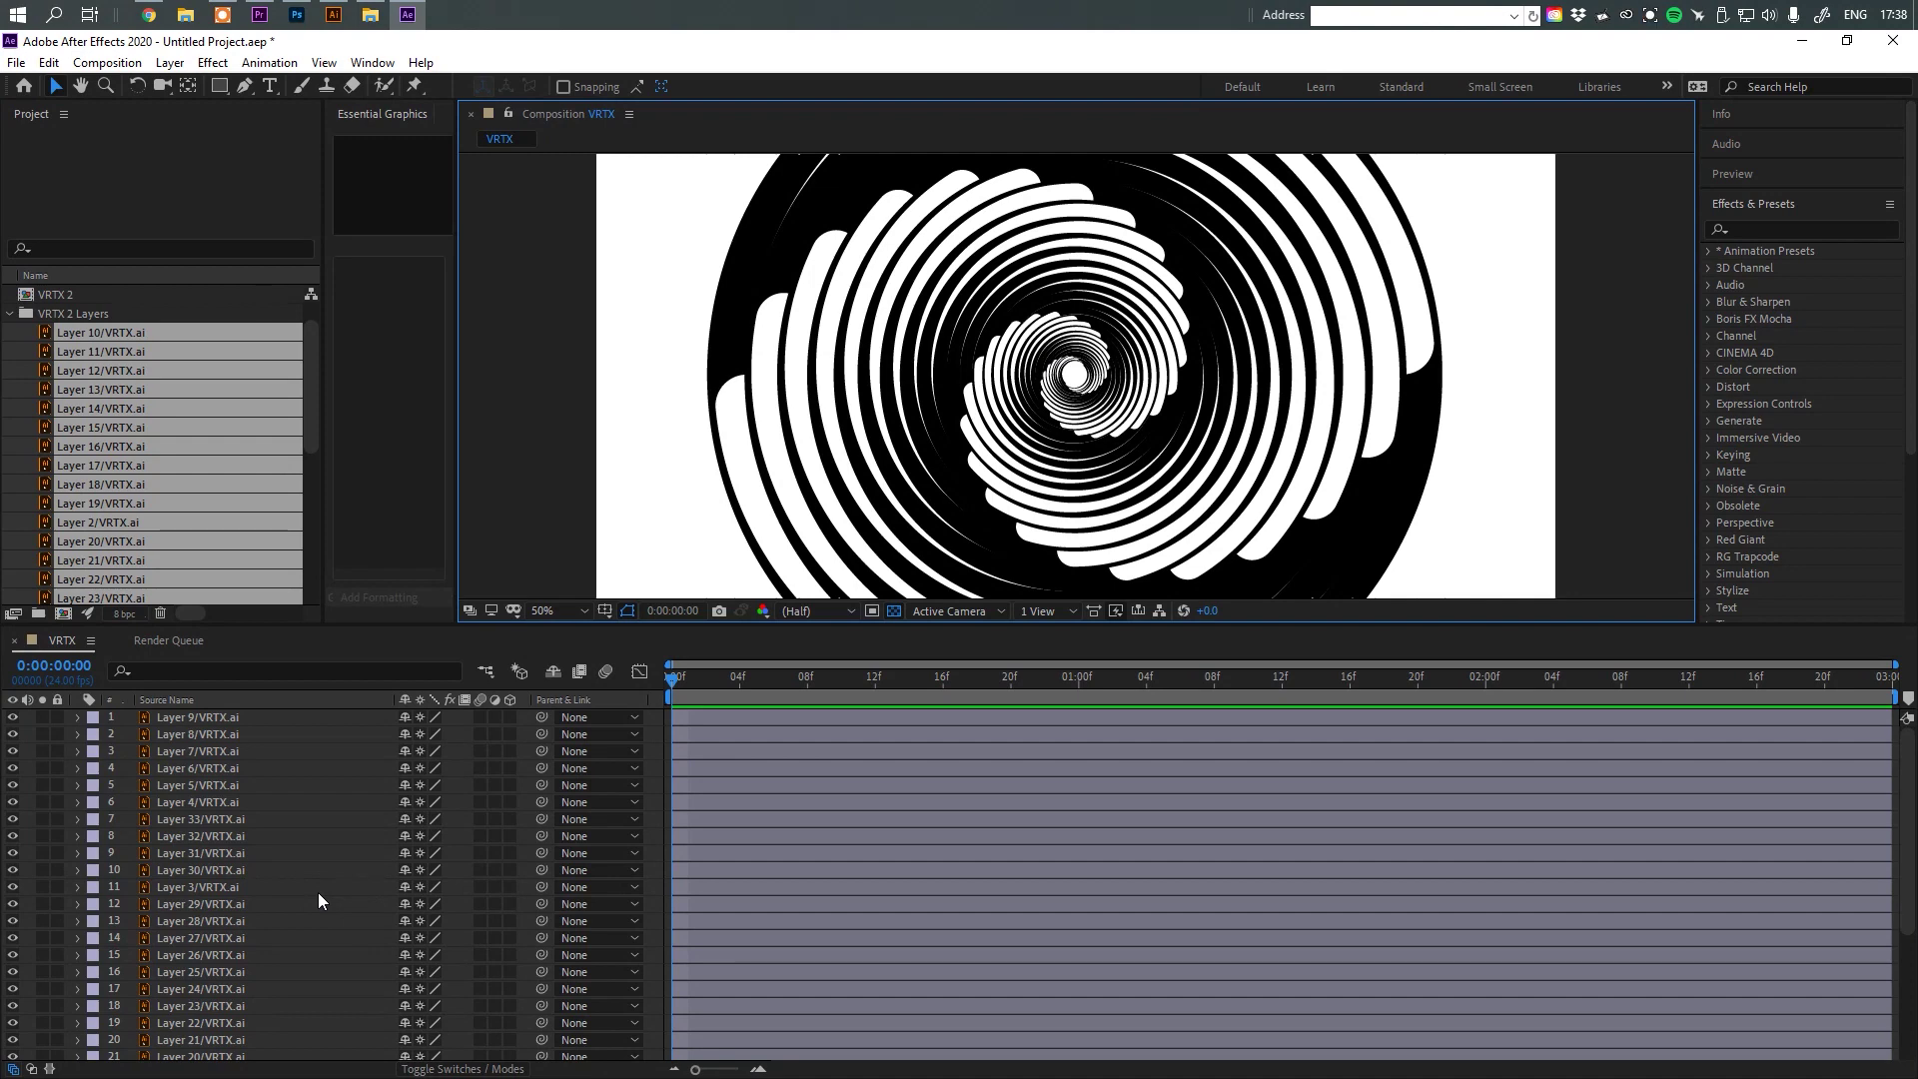
Bring Layers 8, 7, 6, 5, 4, 3 and 2 to the front one by one so Layers 2 to 9 run in ascending order.
left_click(206, 716)
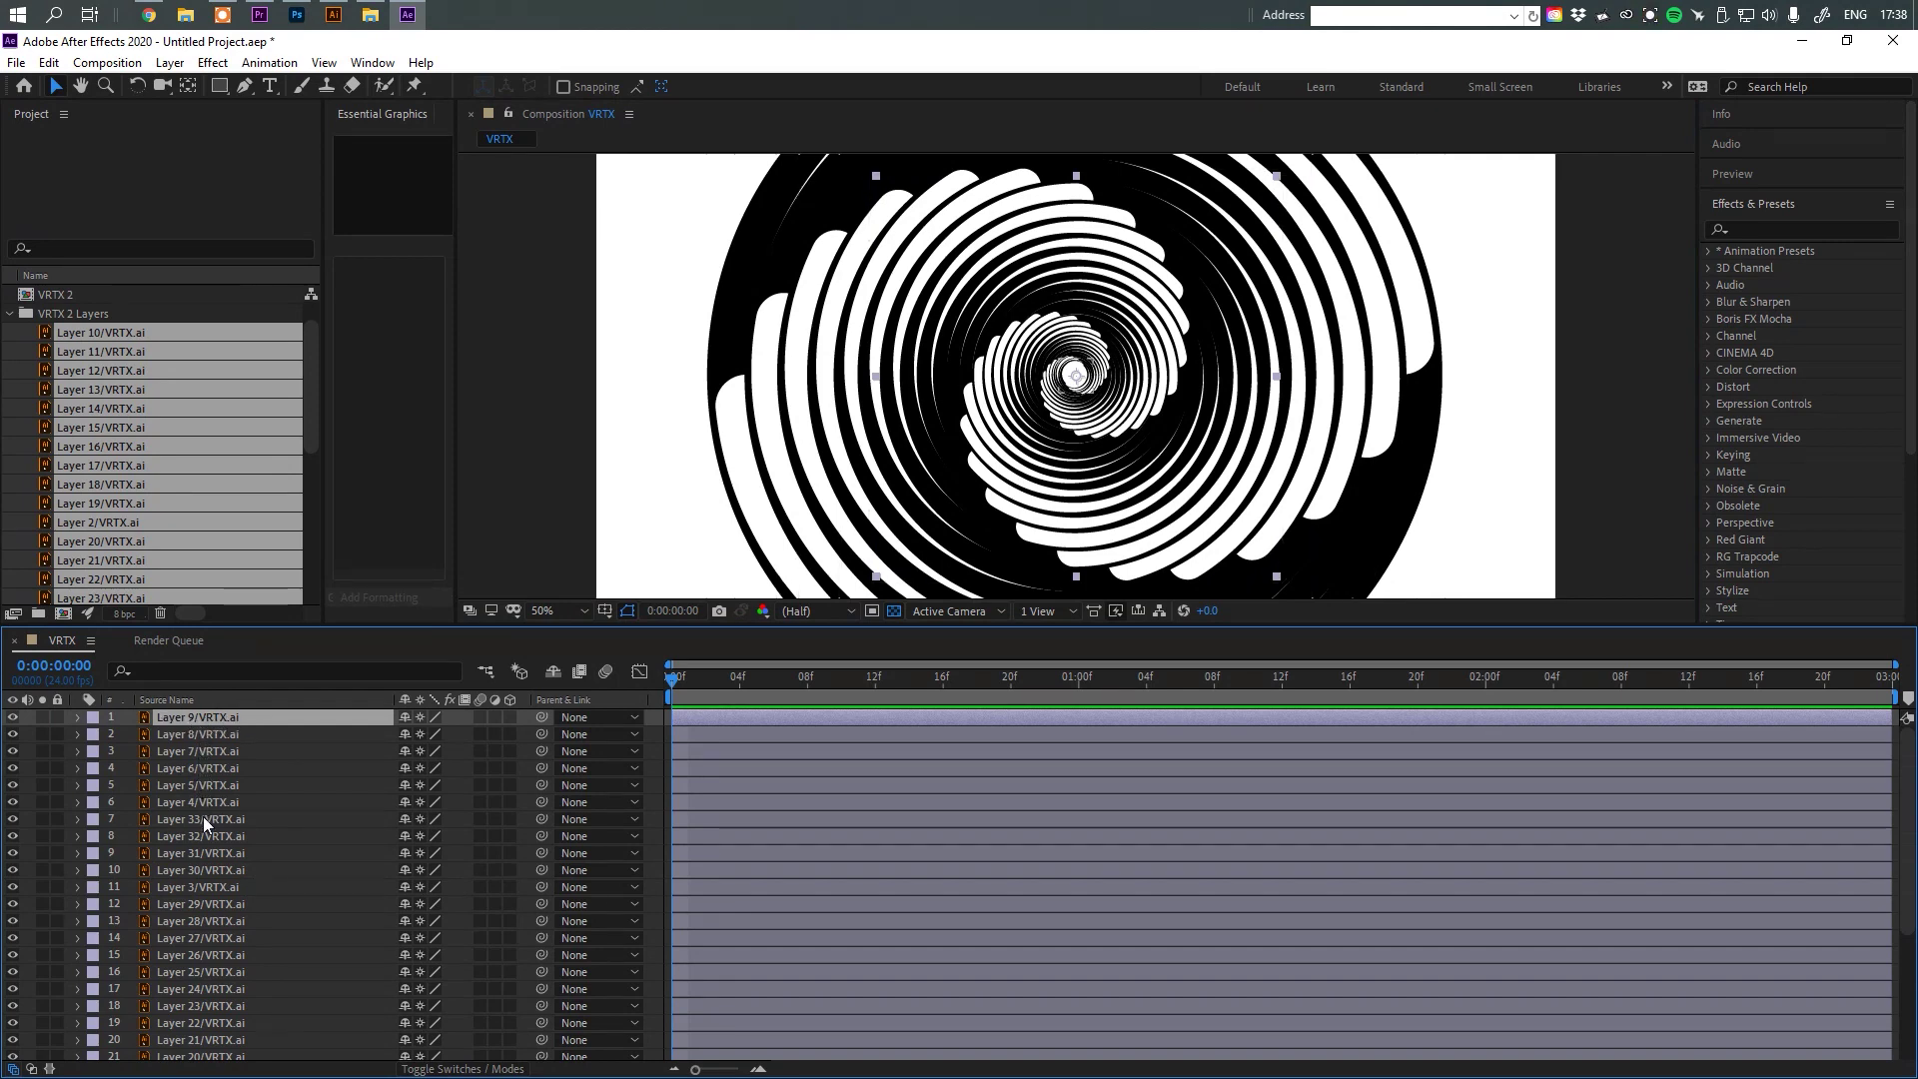
scroll(242, 937, "down", 3)
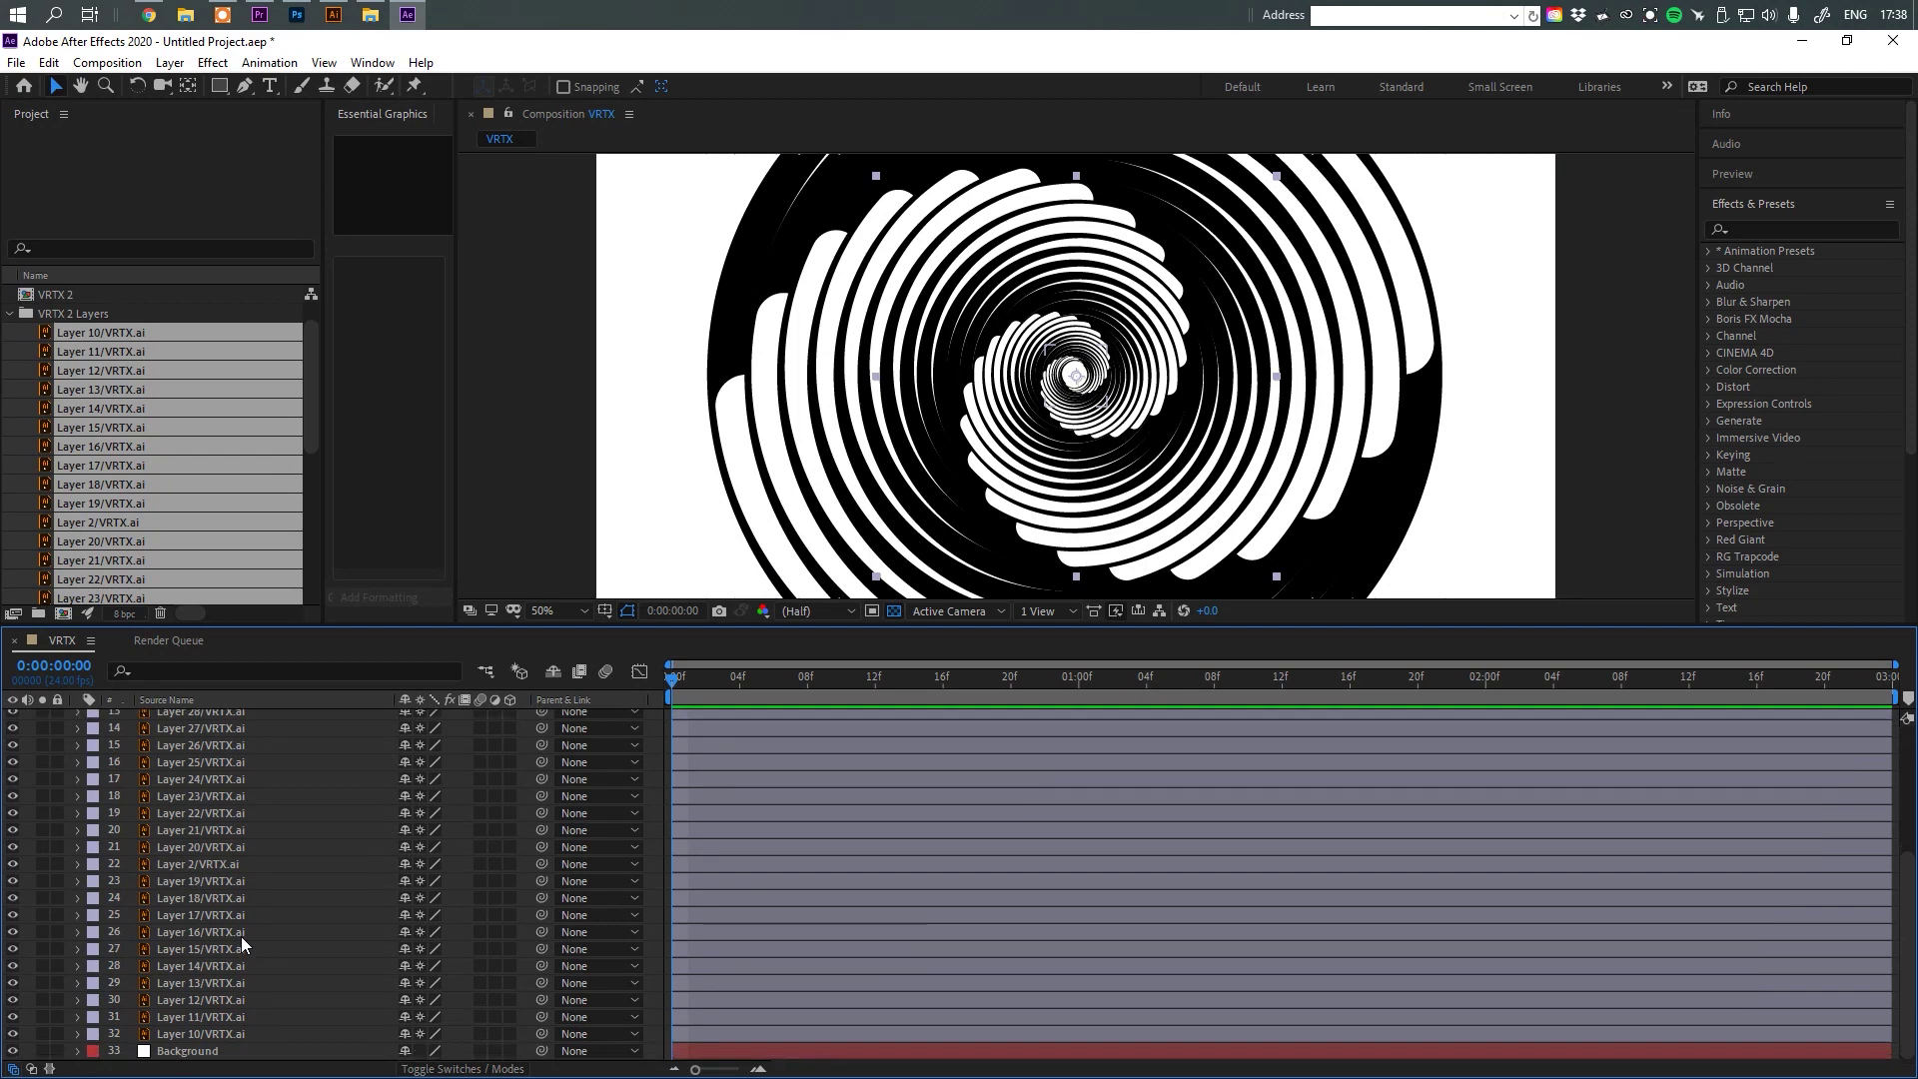
scroll(242, 945, "up", 3)
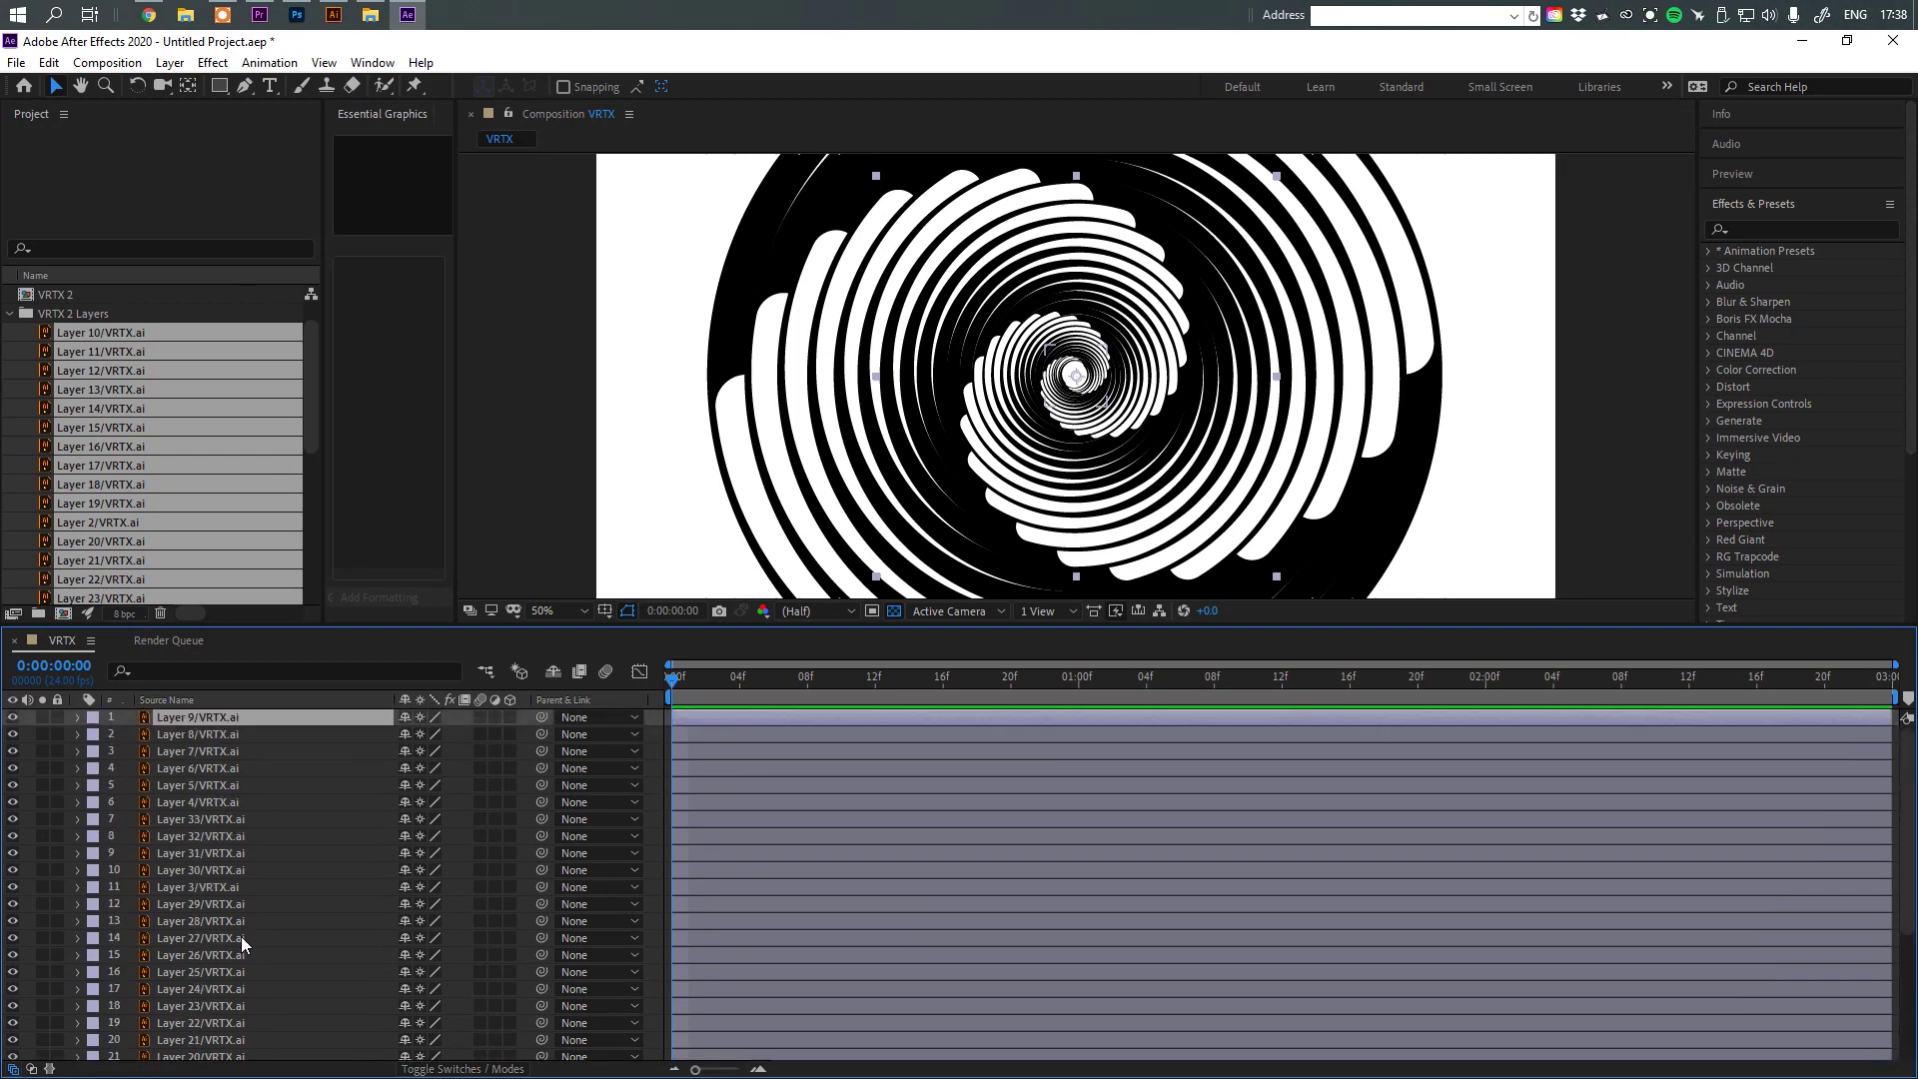
left_click(212, 737)
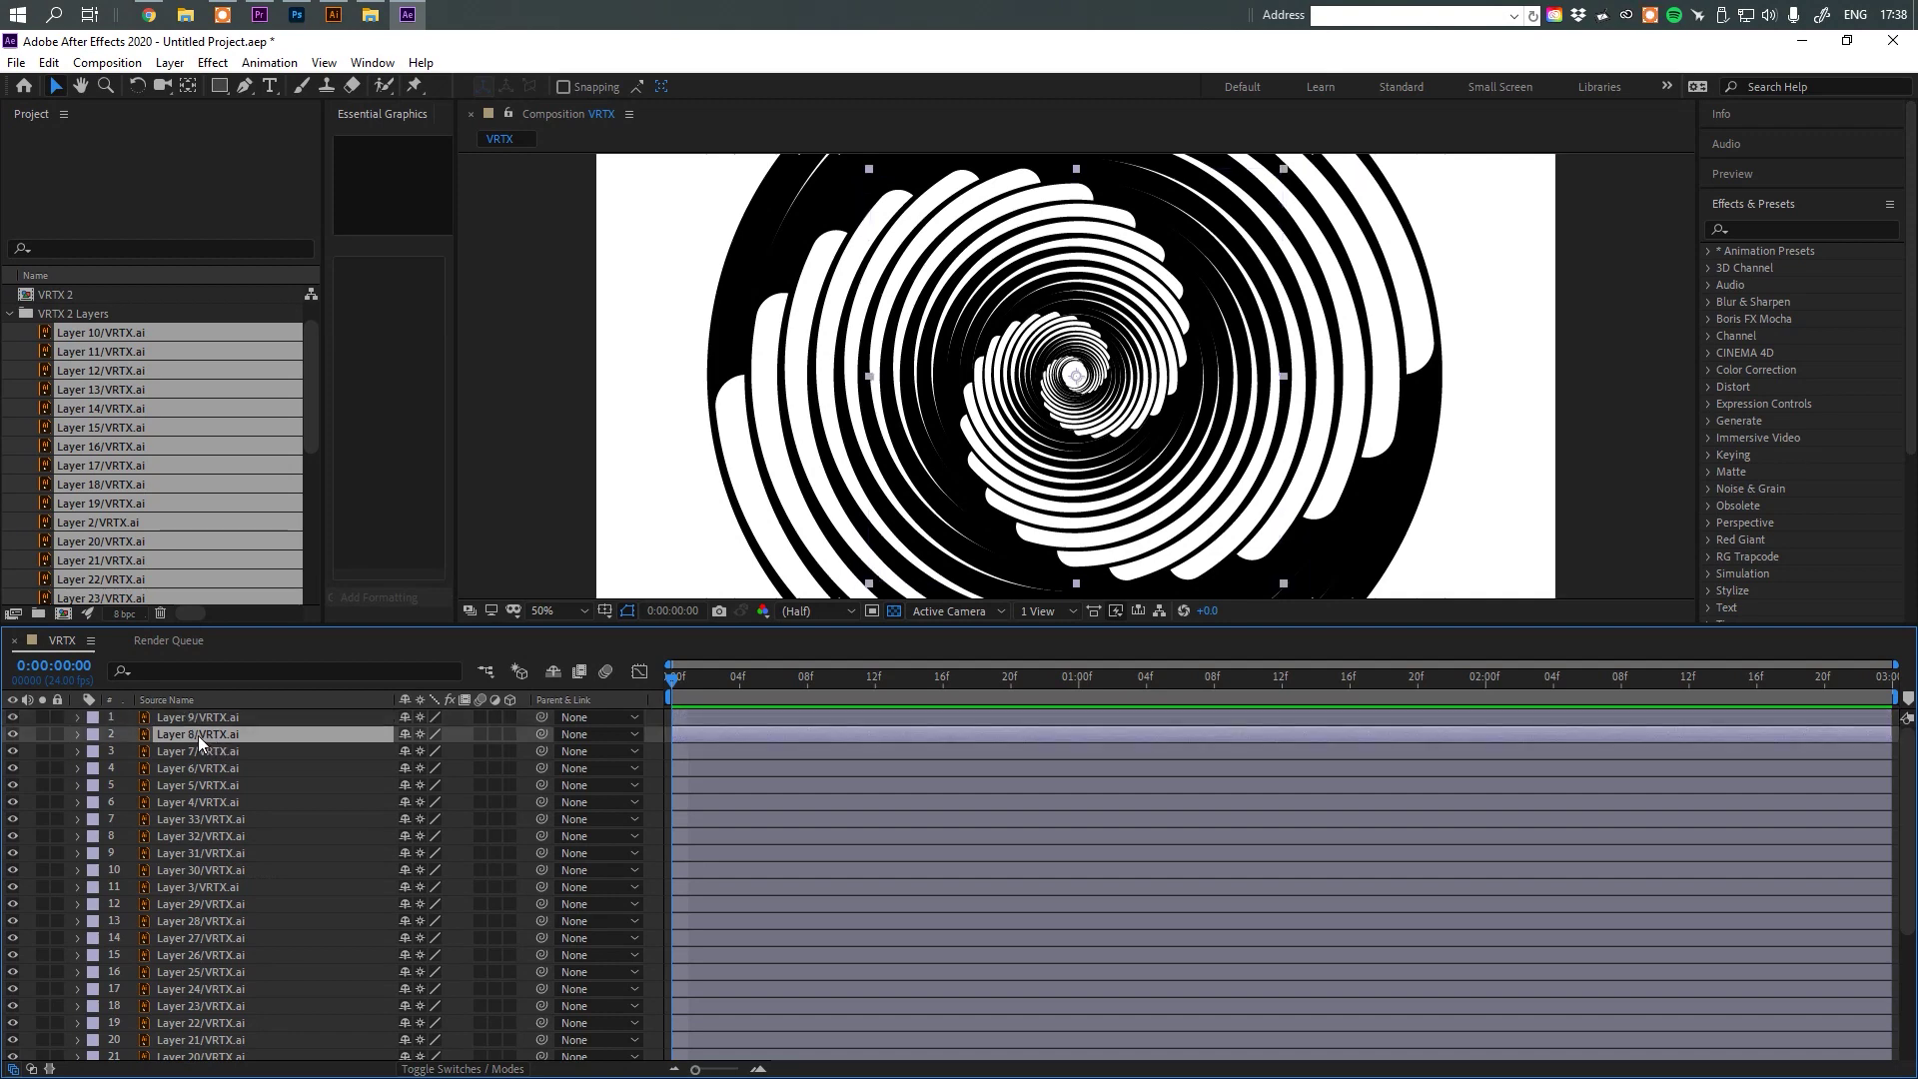
key("ctrl+shift+bracketright")
left_click(201, 752)
key("ctrl+shift+bracketright")
left_click(195, 769)
key("ctrl+shift+bracketright")
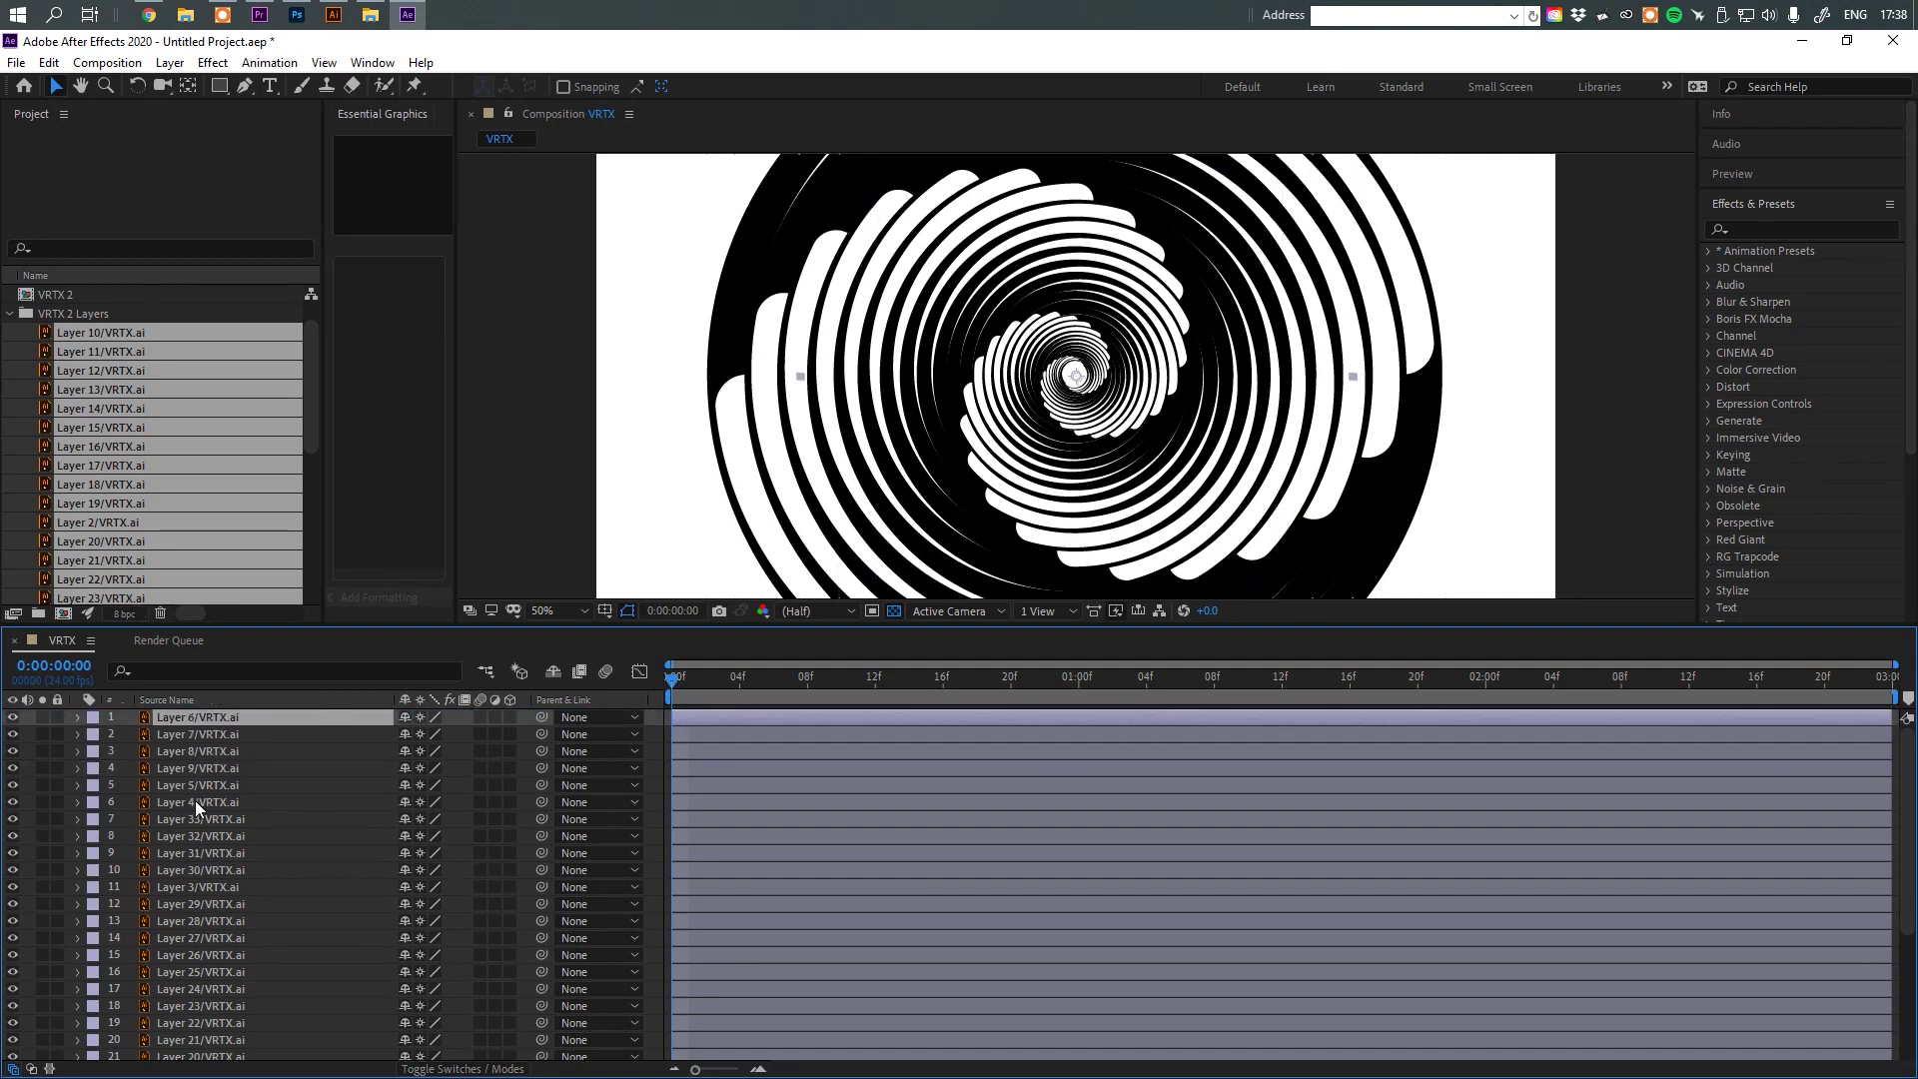
left_click(196, 789)
key("ctrl+shift+bracketright")
left_click(196, 803)
key("ctrl+shift+bracketright")
left_click(200, 887)
key("ctrl+shift+bracketright")
scroll(211, 987, "down", 1)
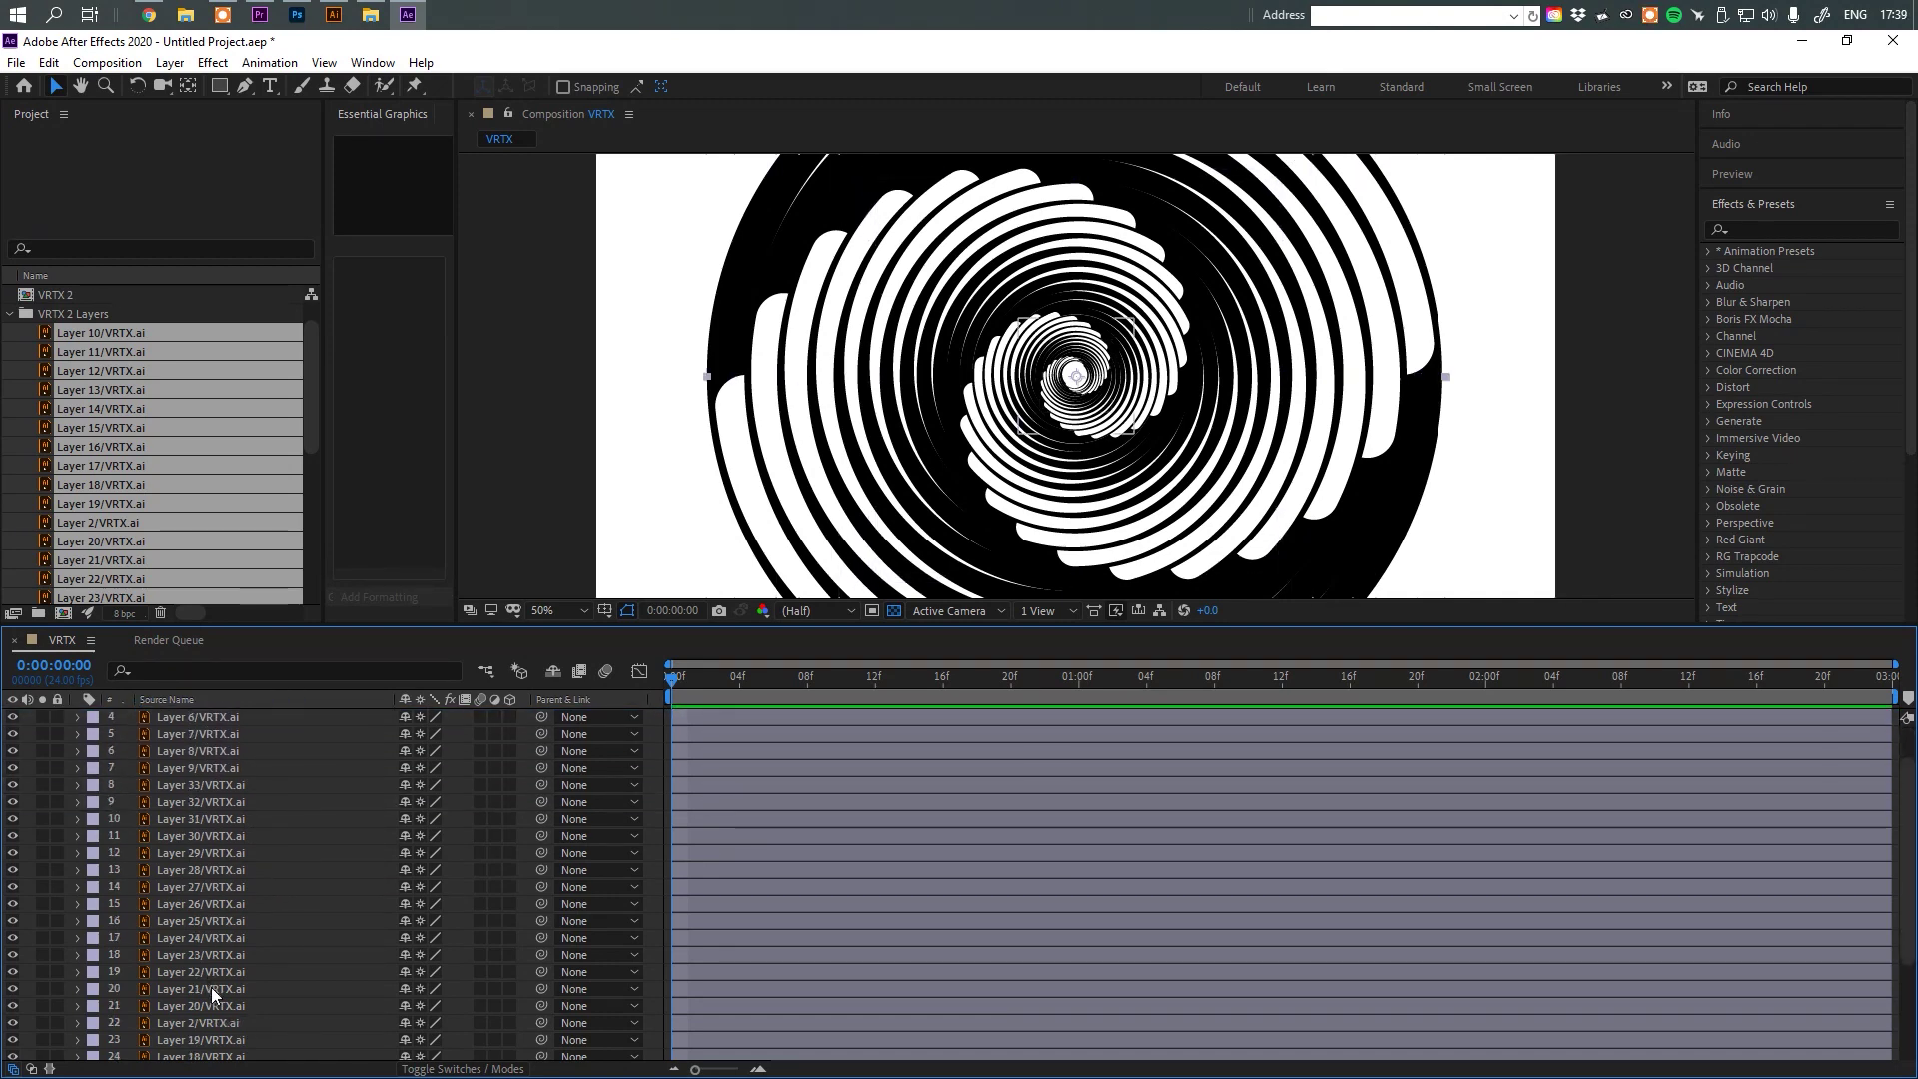
scroll(212, 987, "up", 1)
scroll(212, 831, "down", 1)
left_click(225, 1022)
key("ctrl+shift+bracketright")
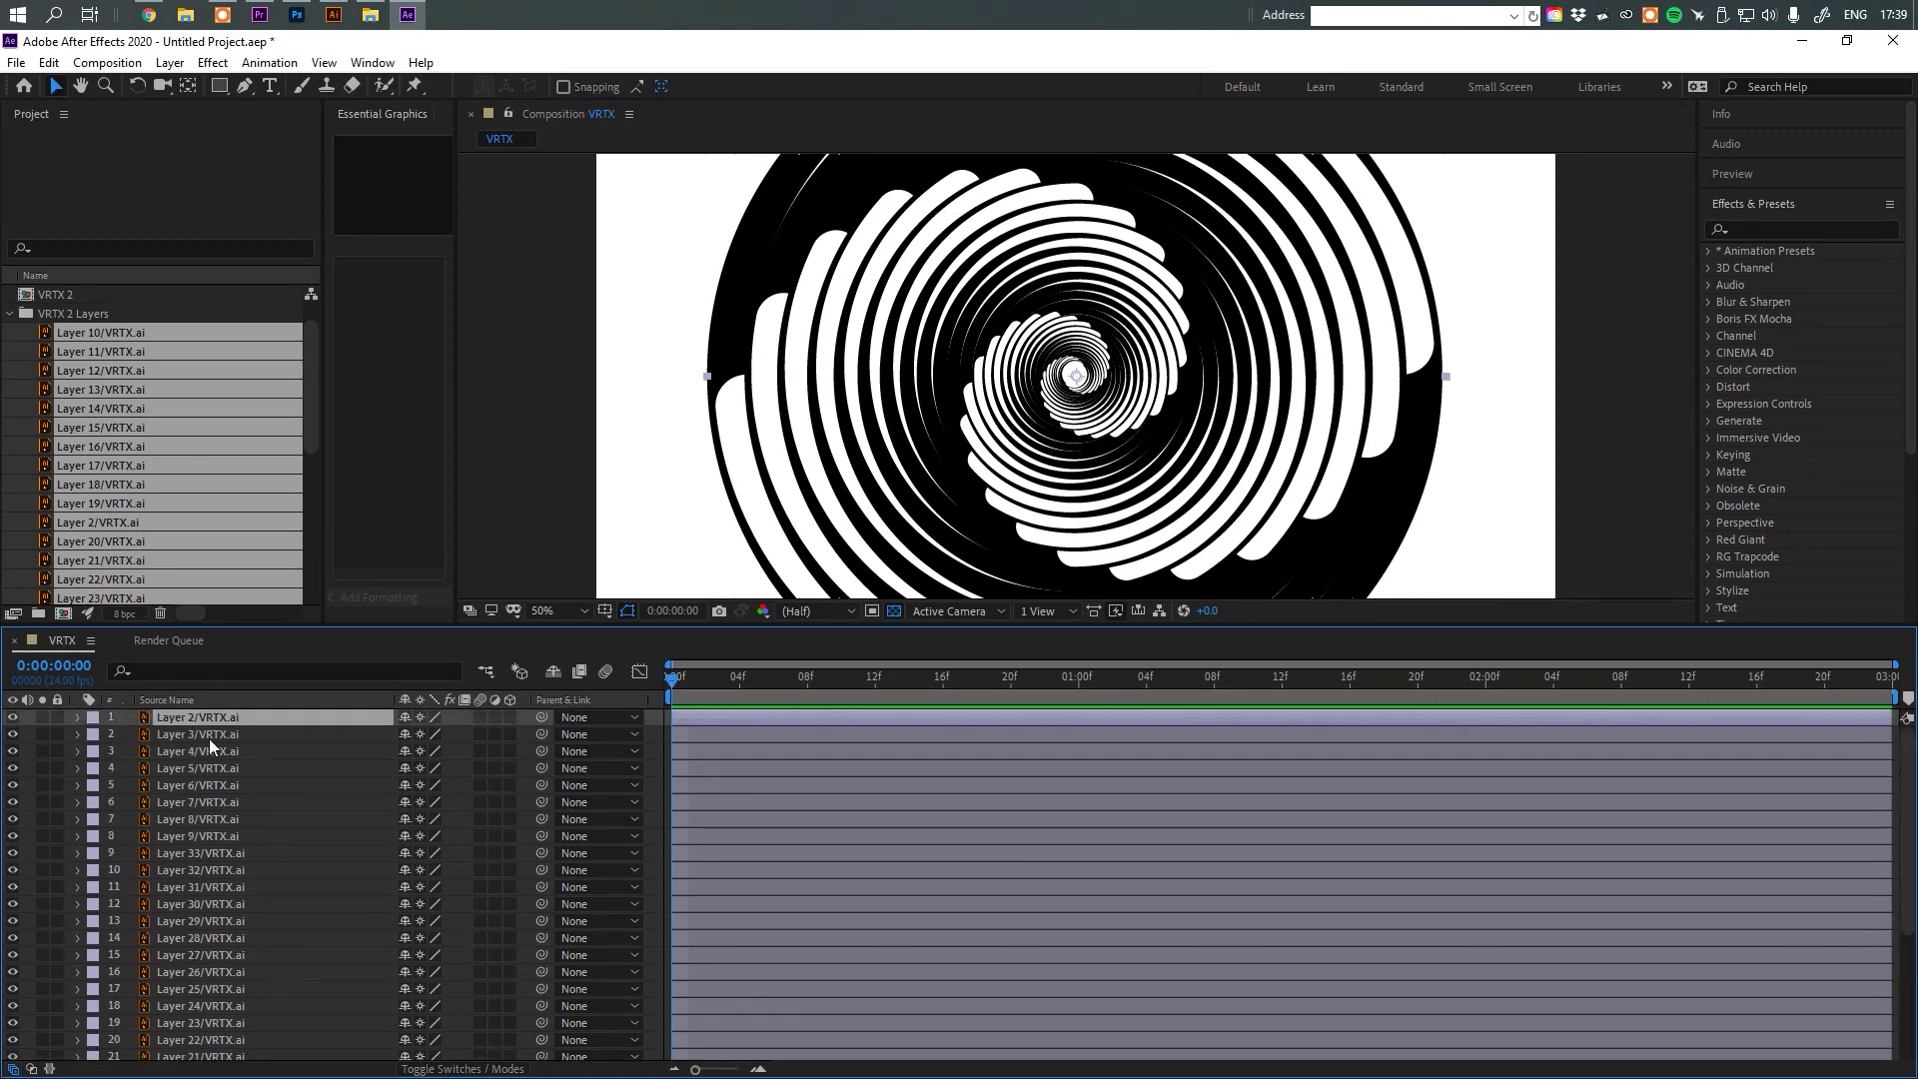
Move Layers 11 to 21 one by one to just above Background so they follow Layer 10 in ascending order.
scroll(219, 998, "down", 4)
left_click(220, 1017)
key("ctrl+bracketleft")
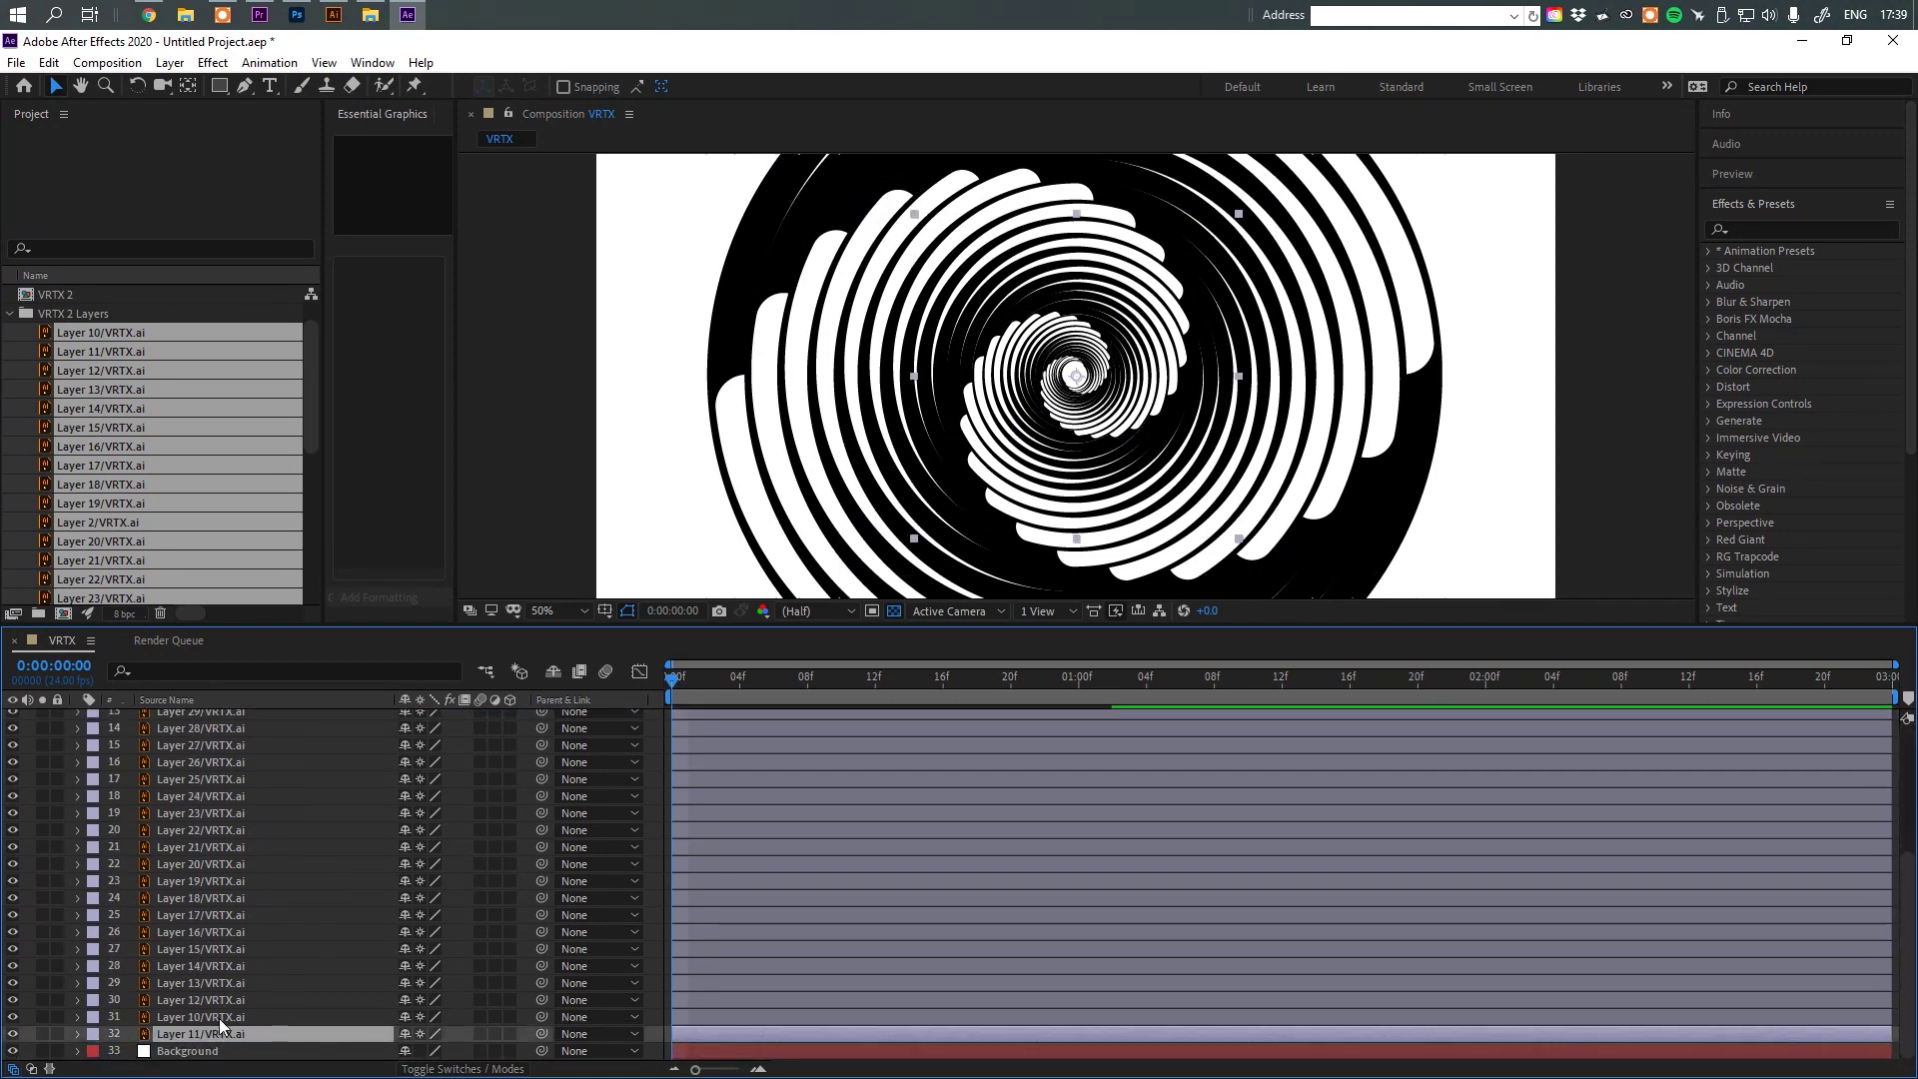
left_click(219, 1000)
key("ctrl+shift+bracketleft")
left_click(216, 983)
key("ctrl+shift+bracketleft")
left_click(214, 966)
key("ctrl+shift+bracketleft")
left_click_drag(214, 950, 216, 1029)
left_click_drag(214, 932, 214, 1035)
left_click_drag(214, 897, 209, 1040)
left_click_drag(214, 880, 205, 1040)
left_click_drag(214, 864, 205, 1040)
left_click_drag(214, 847, 208, 1040)
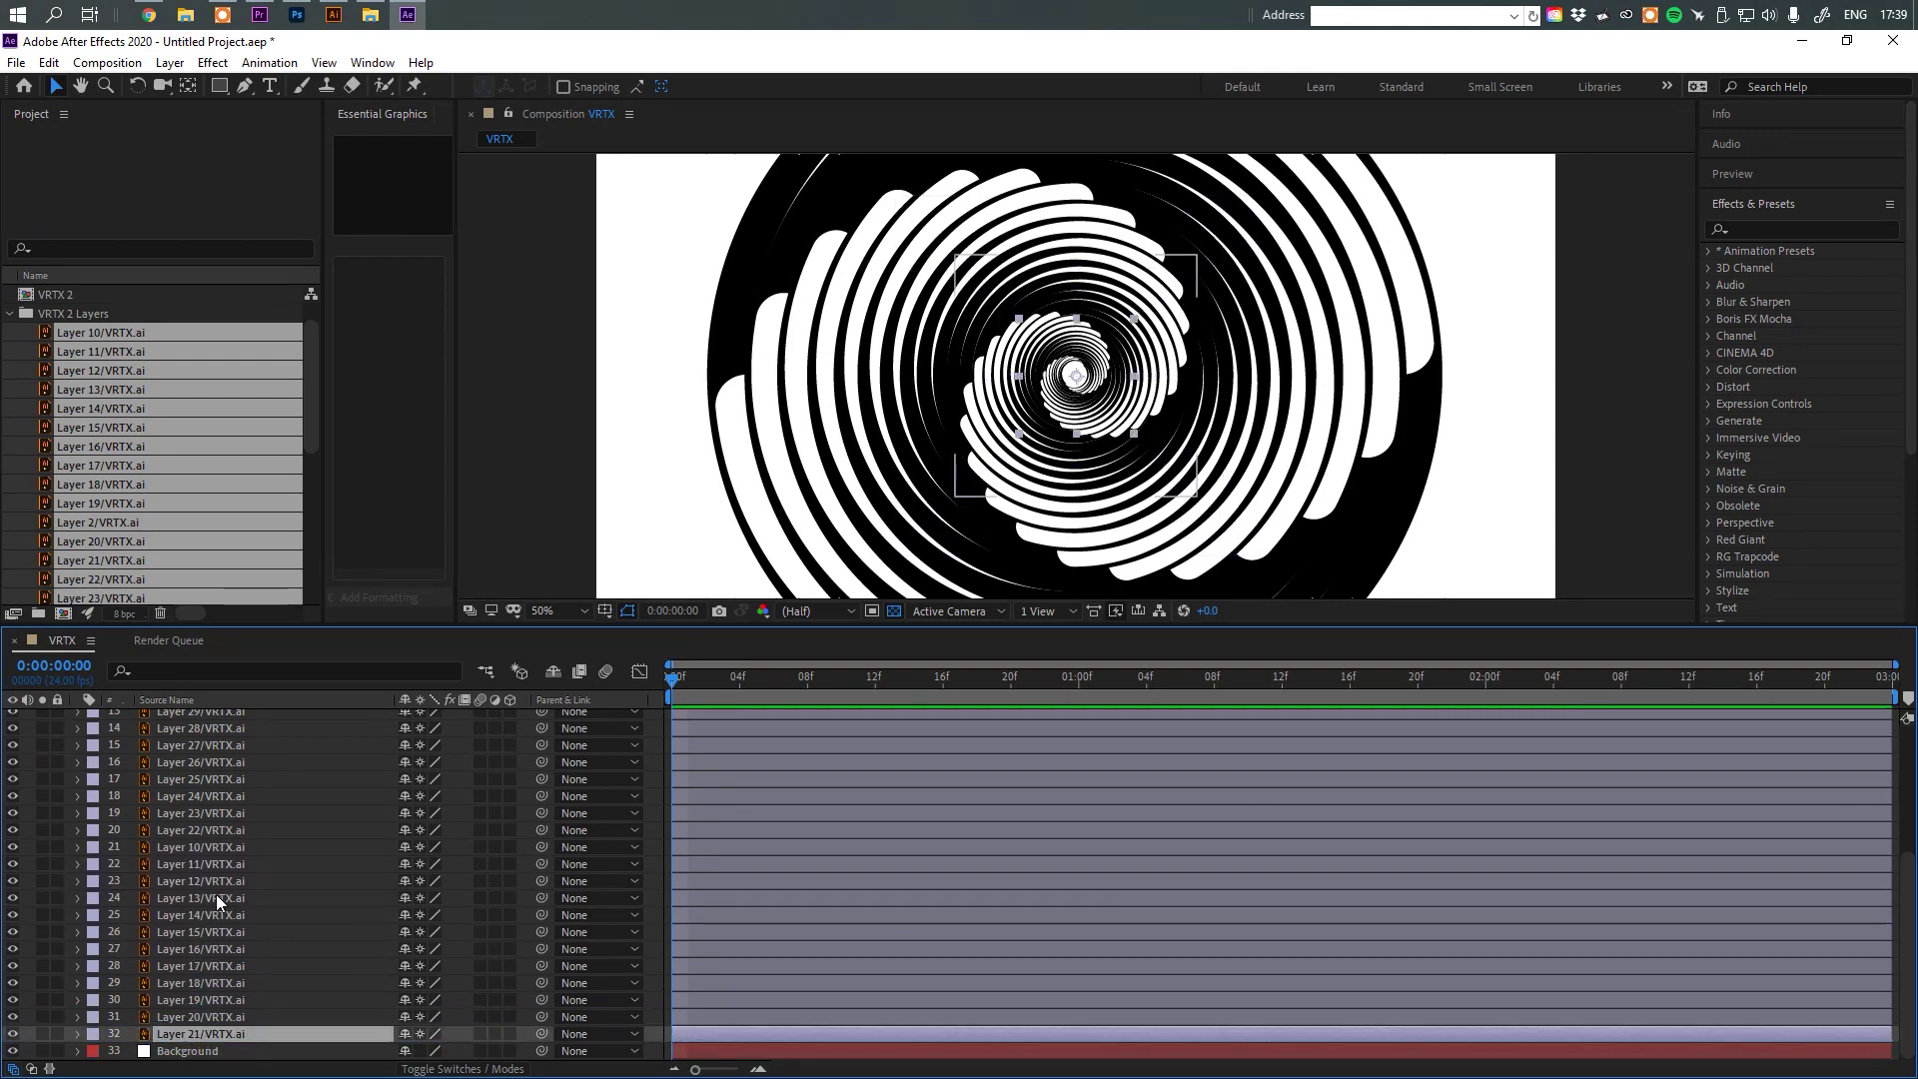
Move the block of Layers 10 to 21 directly beneath Layer 9, and arrange Layers 22 to 33 in ascending order below it.
left_click(213, 839, "shift")
mouse_move(213, 837)
left_mouse_down()
mouse_move(214, 1018)
mouse_move(213, 800)
left_mouse_up()
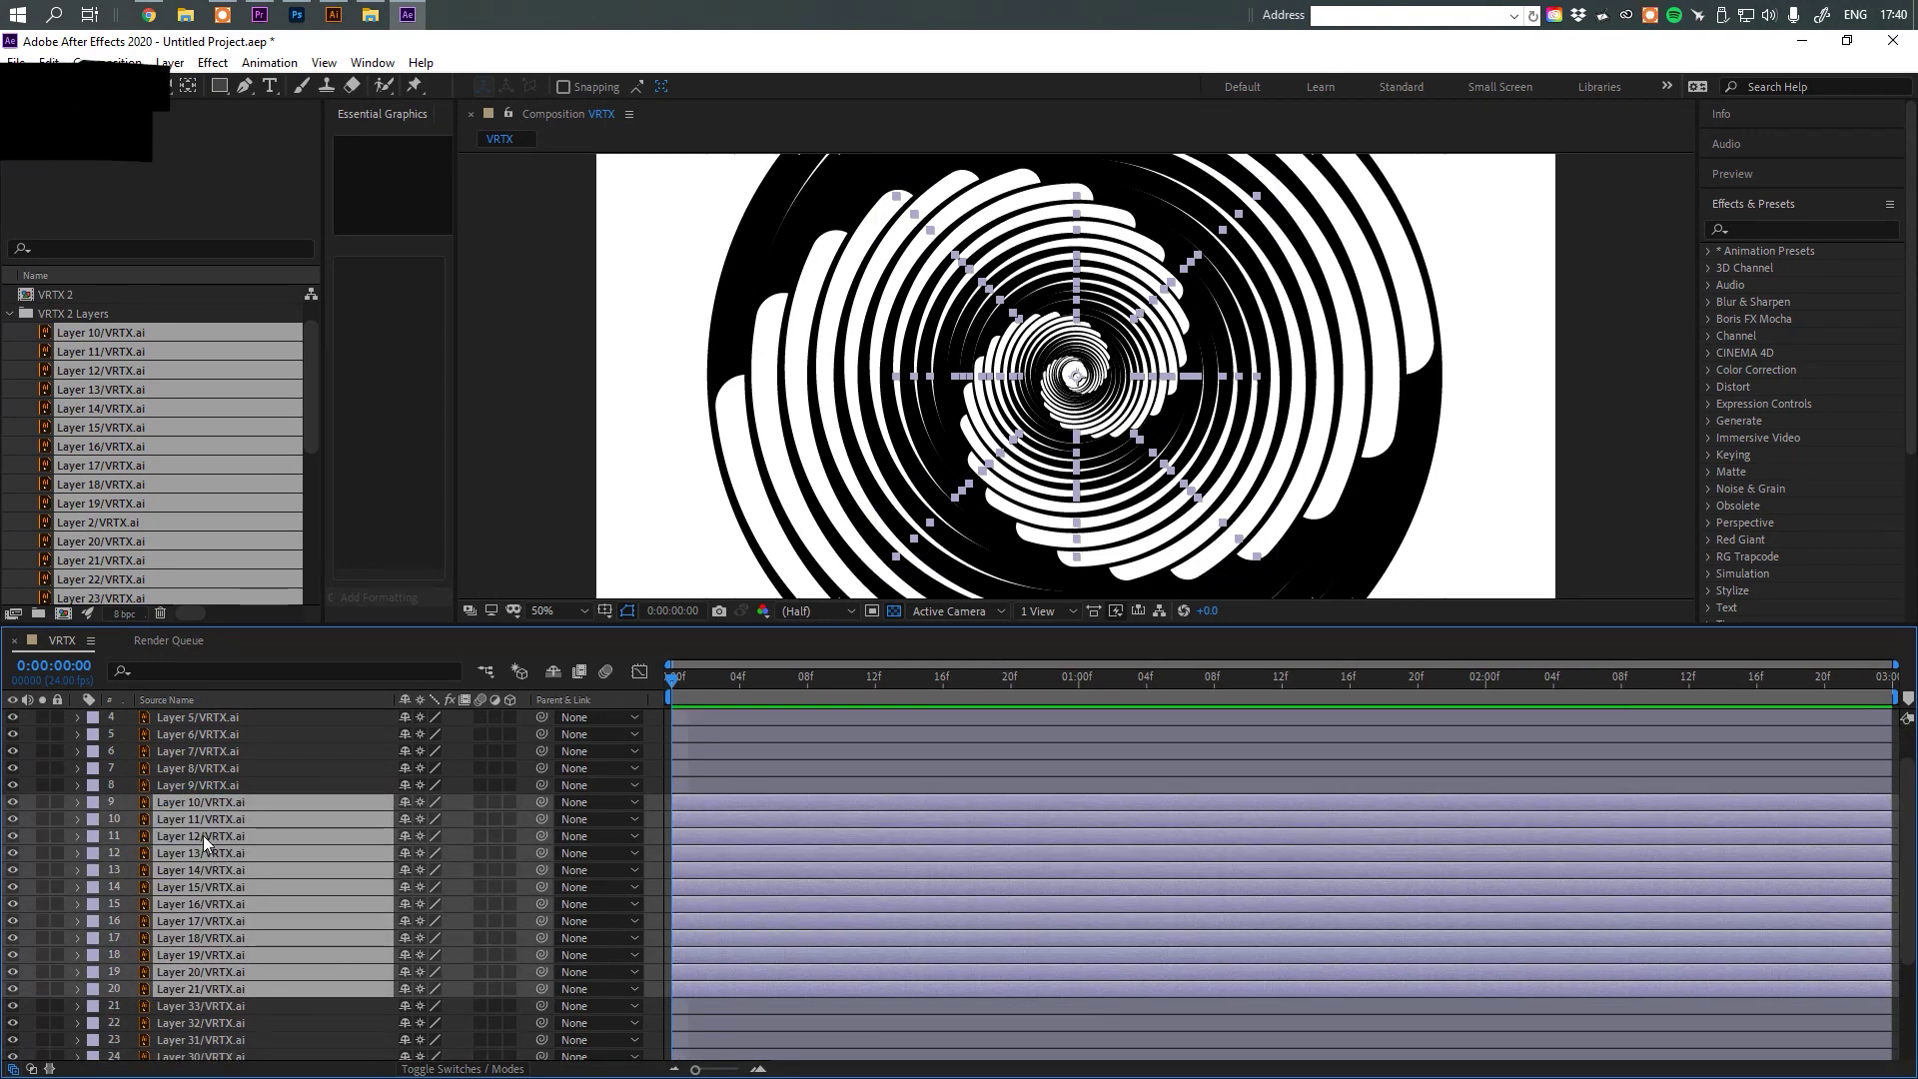
scroll(202, 835, "down", 3)
left_click_drag(200, 1035, 208, 982)
mouse_move(208, 1034)
left_mouse_down()
mouse_move(208, 1000)
mouse_move(212, 1017)
left_mouse_up()
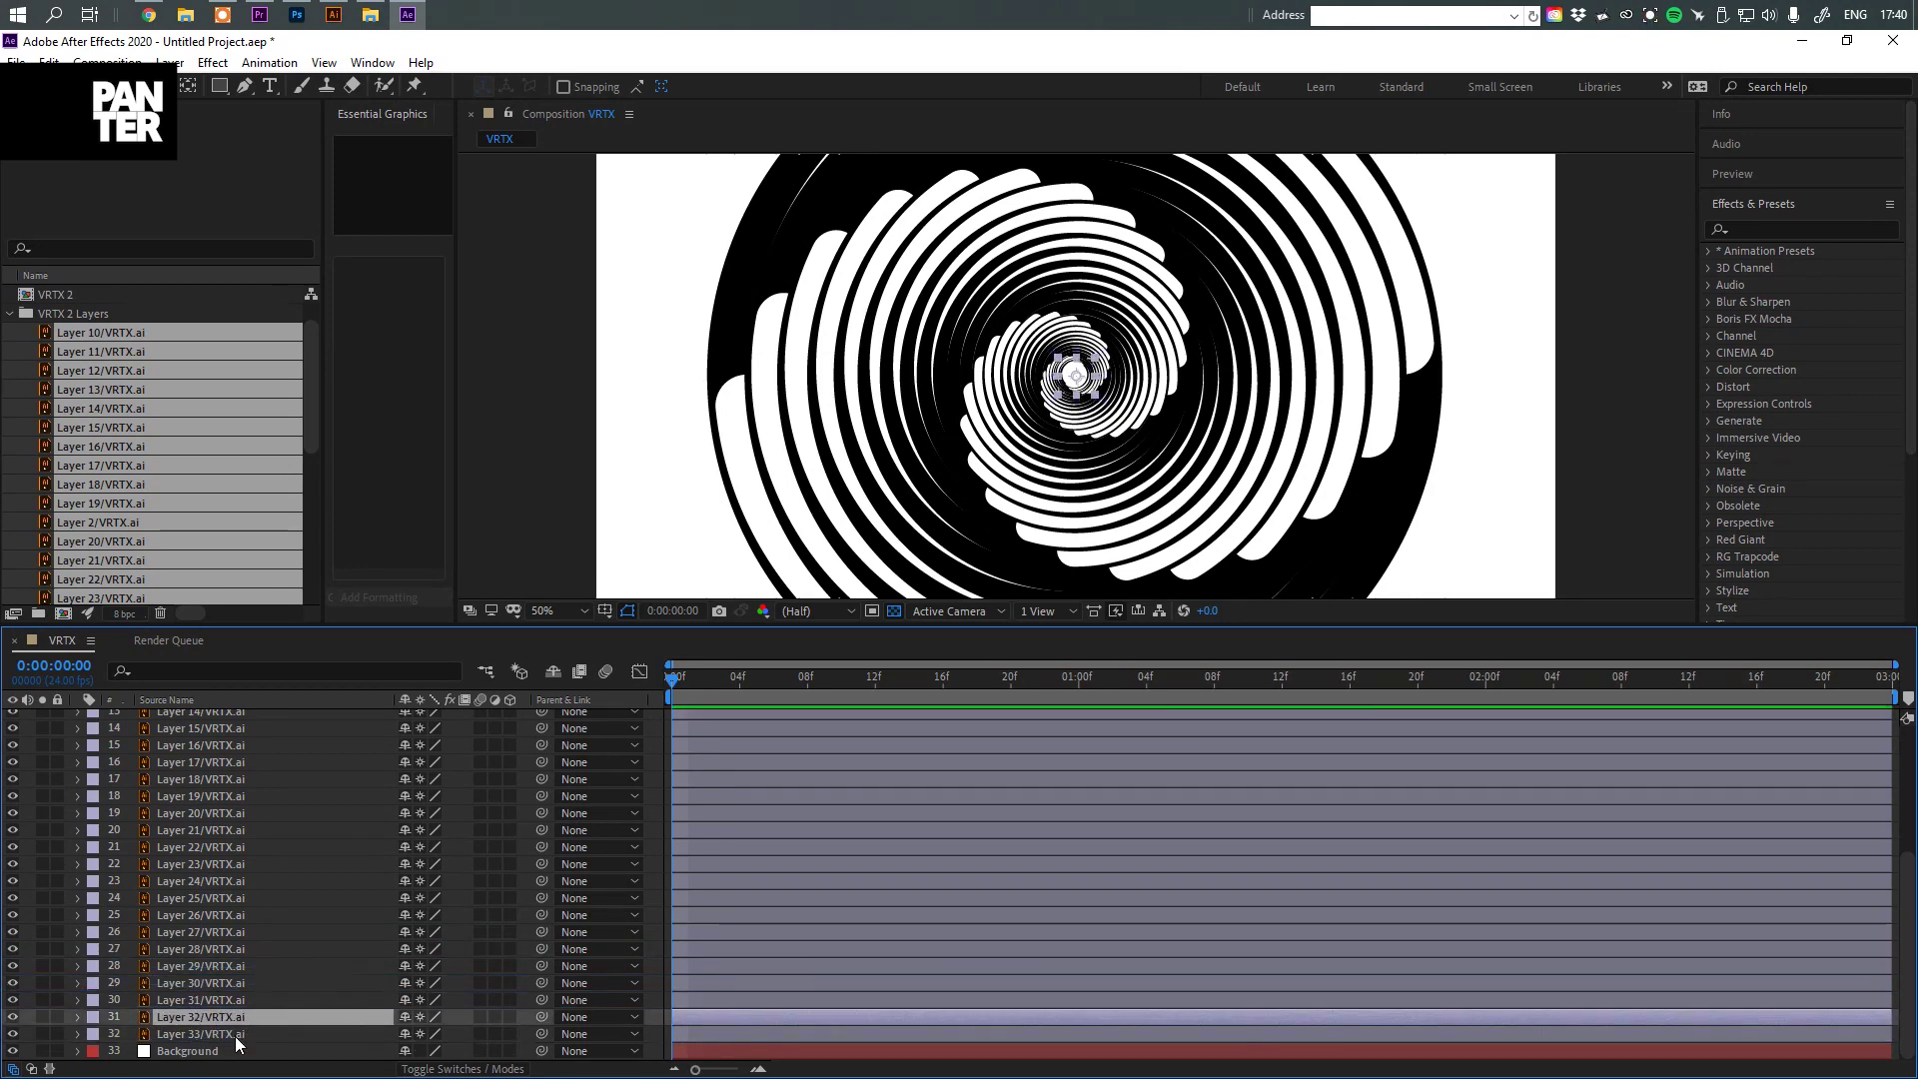
left_click(236, 1036)
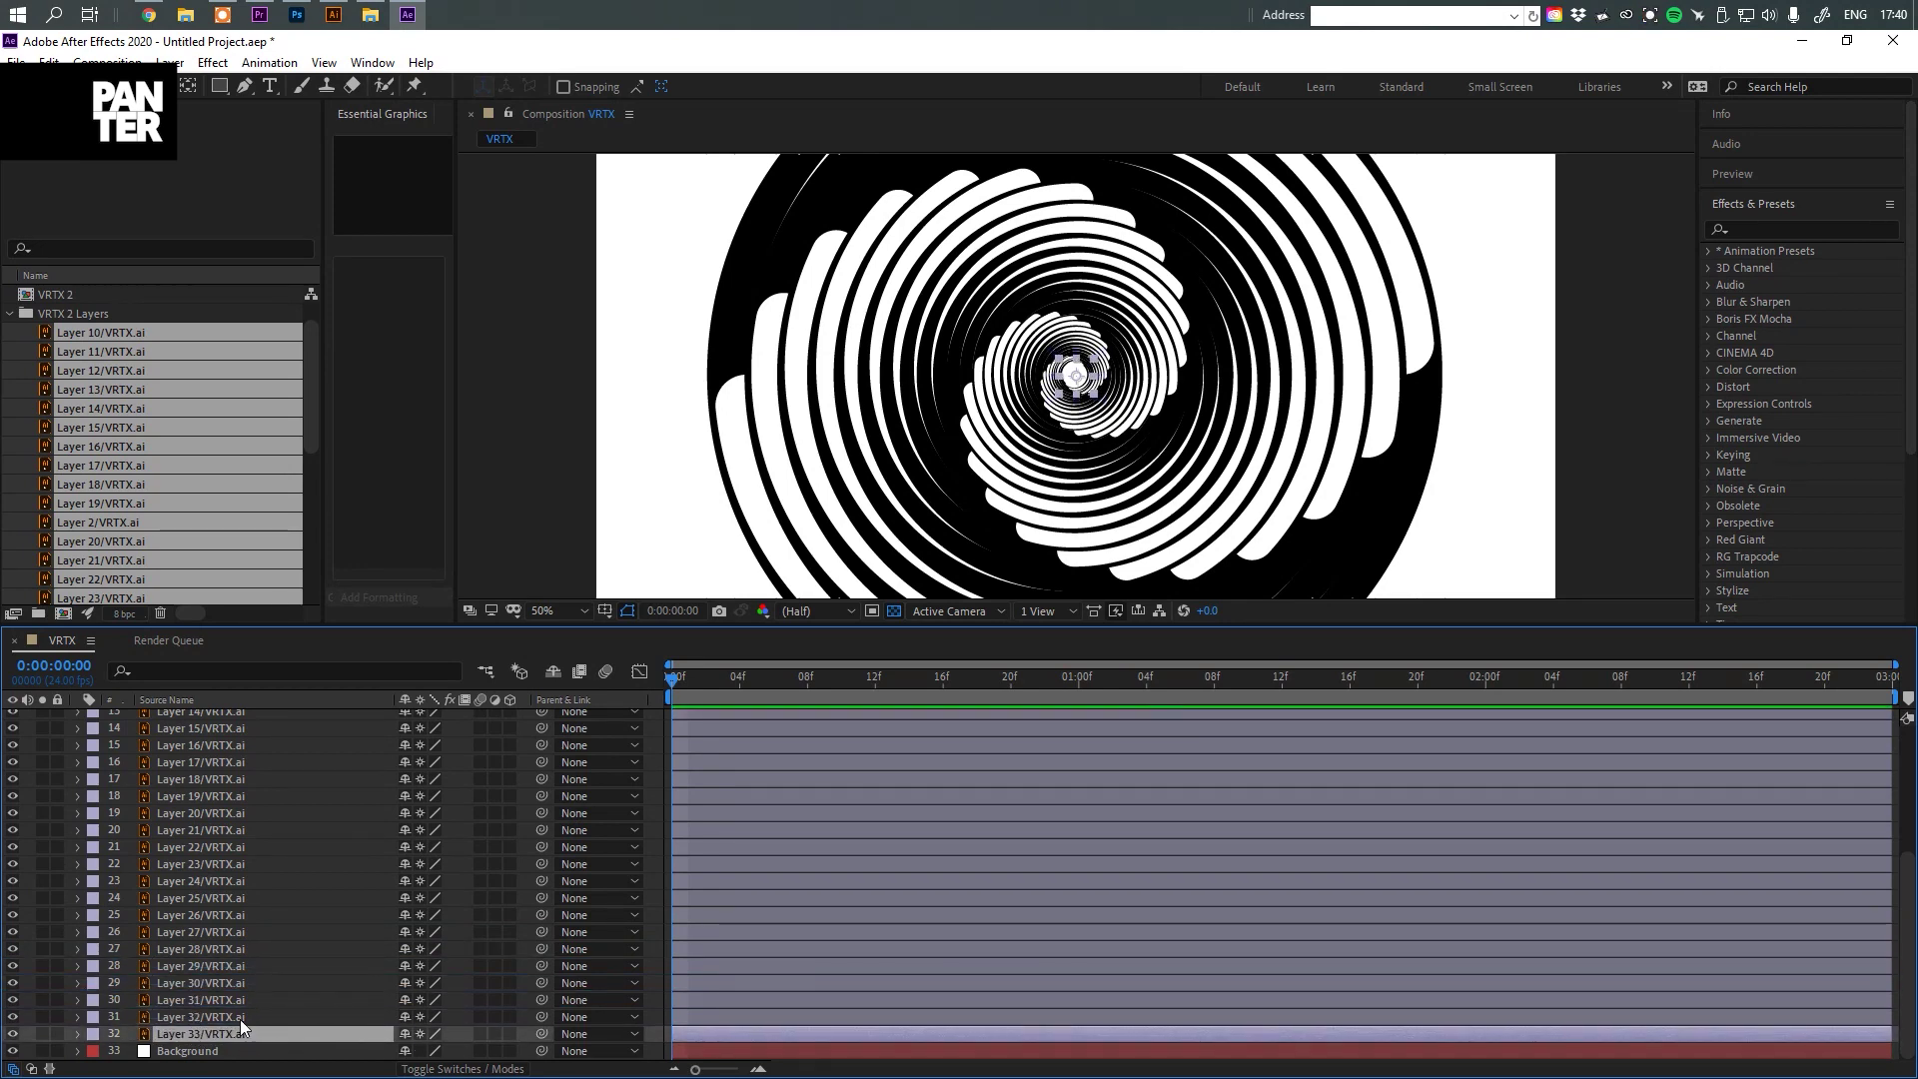
Check the stacking order of the ring layers from Layer 2 down to Layer 33 against the full spiral.
scroll(230, 962, "up", 4)
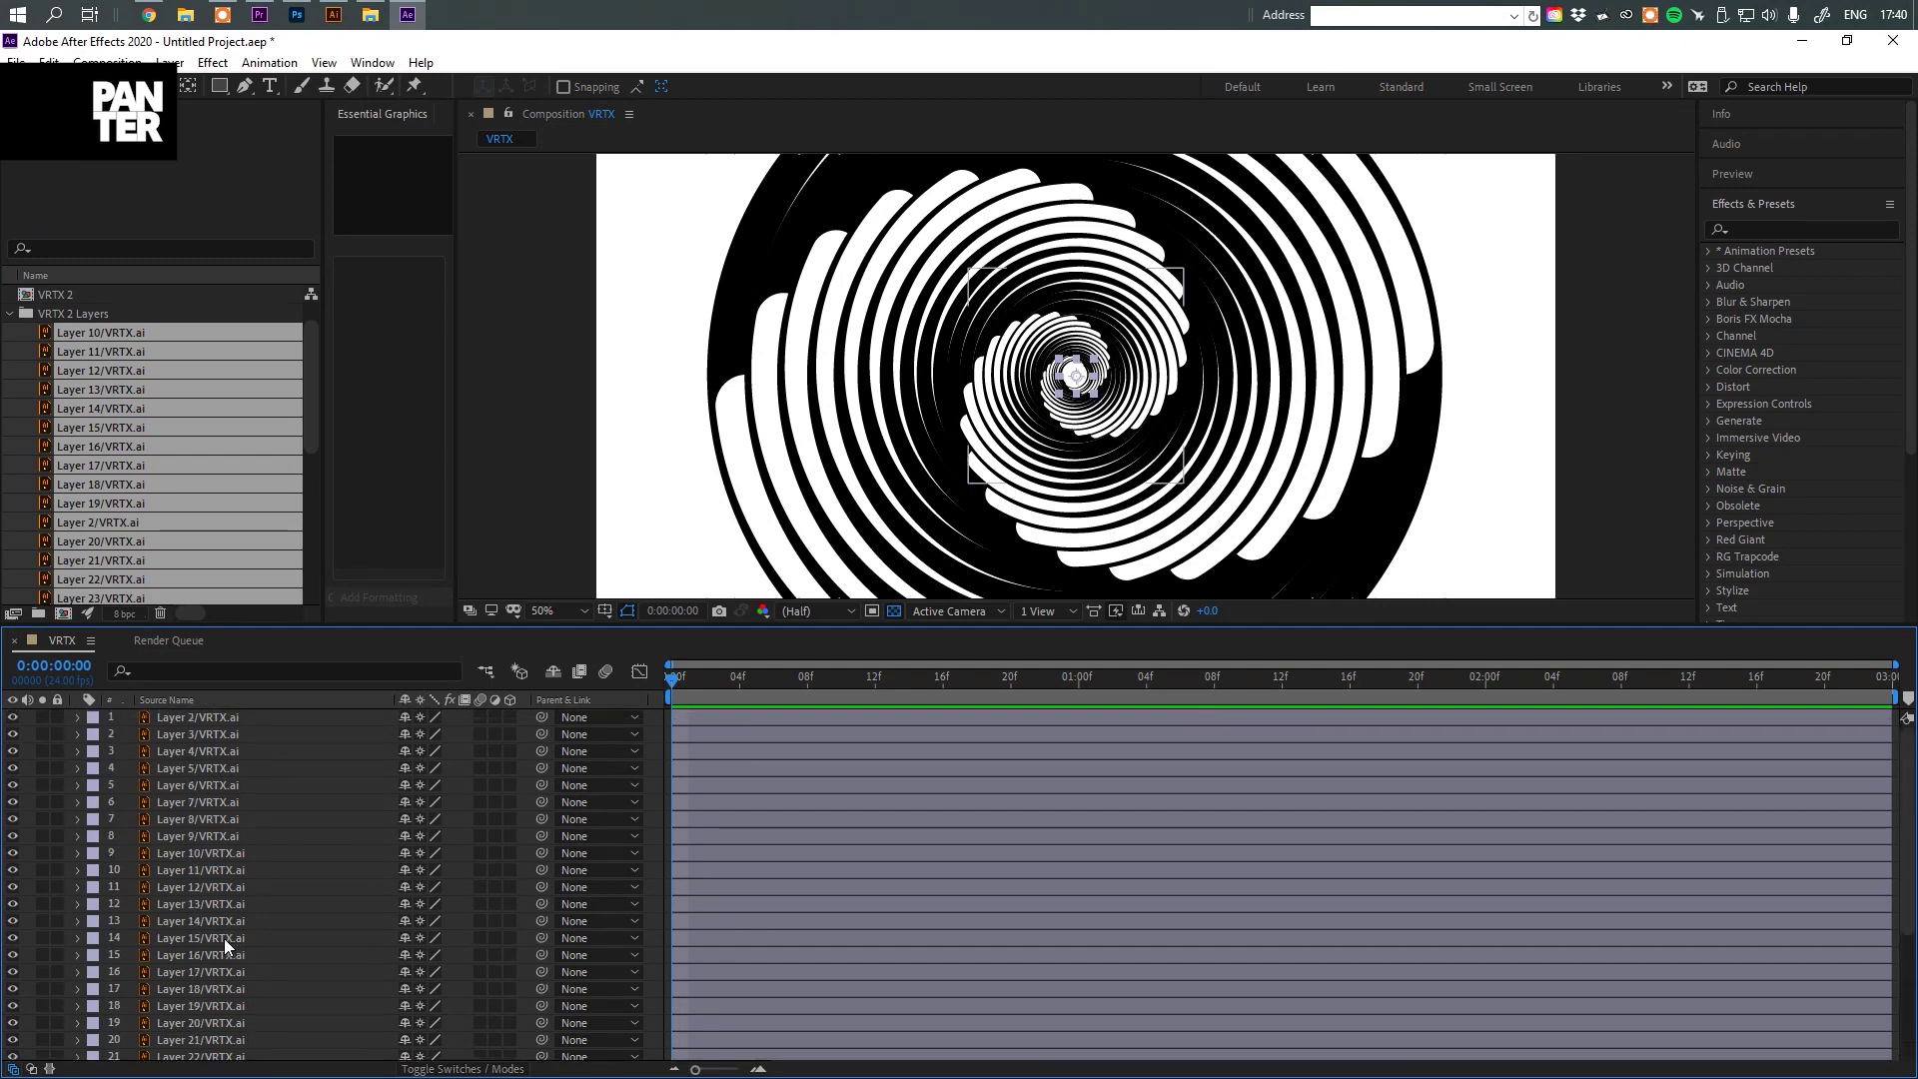
scroll(224, 938, "down", 4)
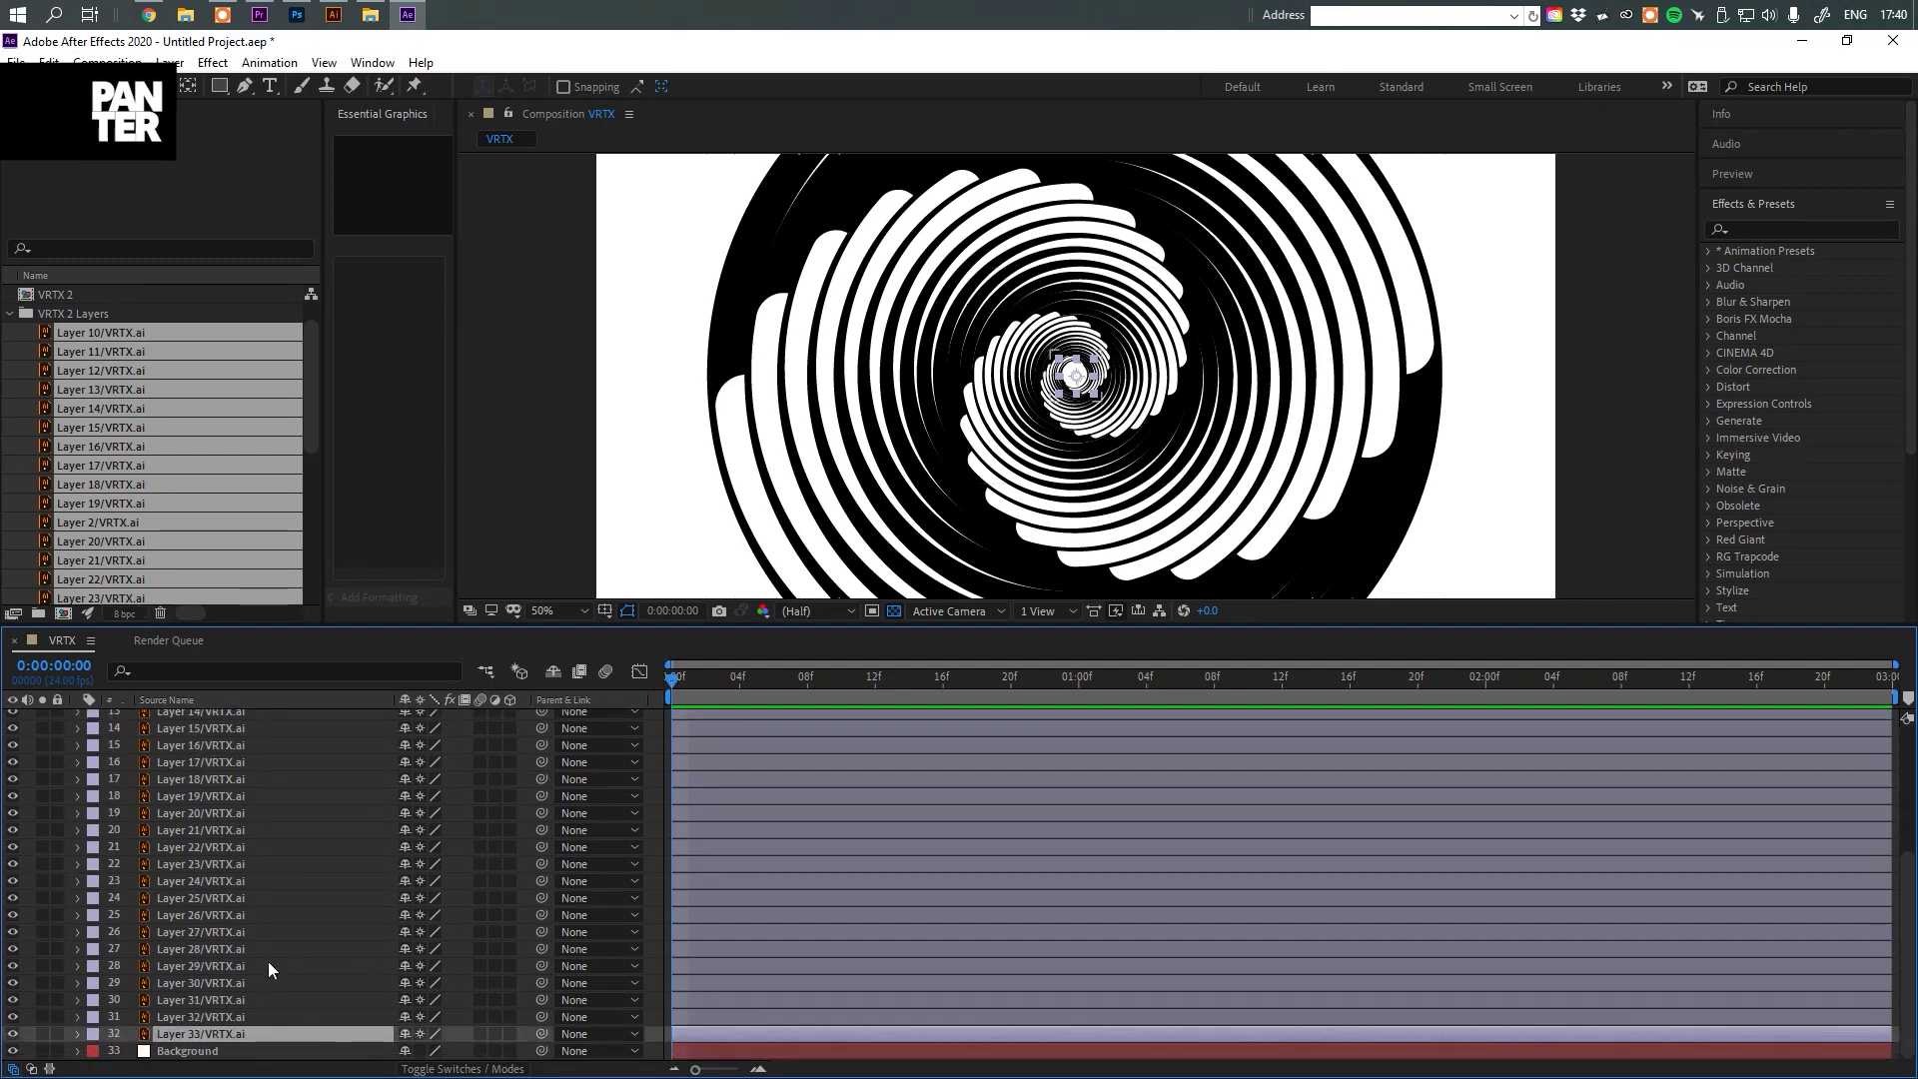
scroll(268, 961, "up", 4)
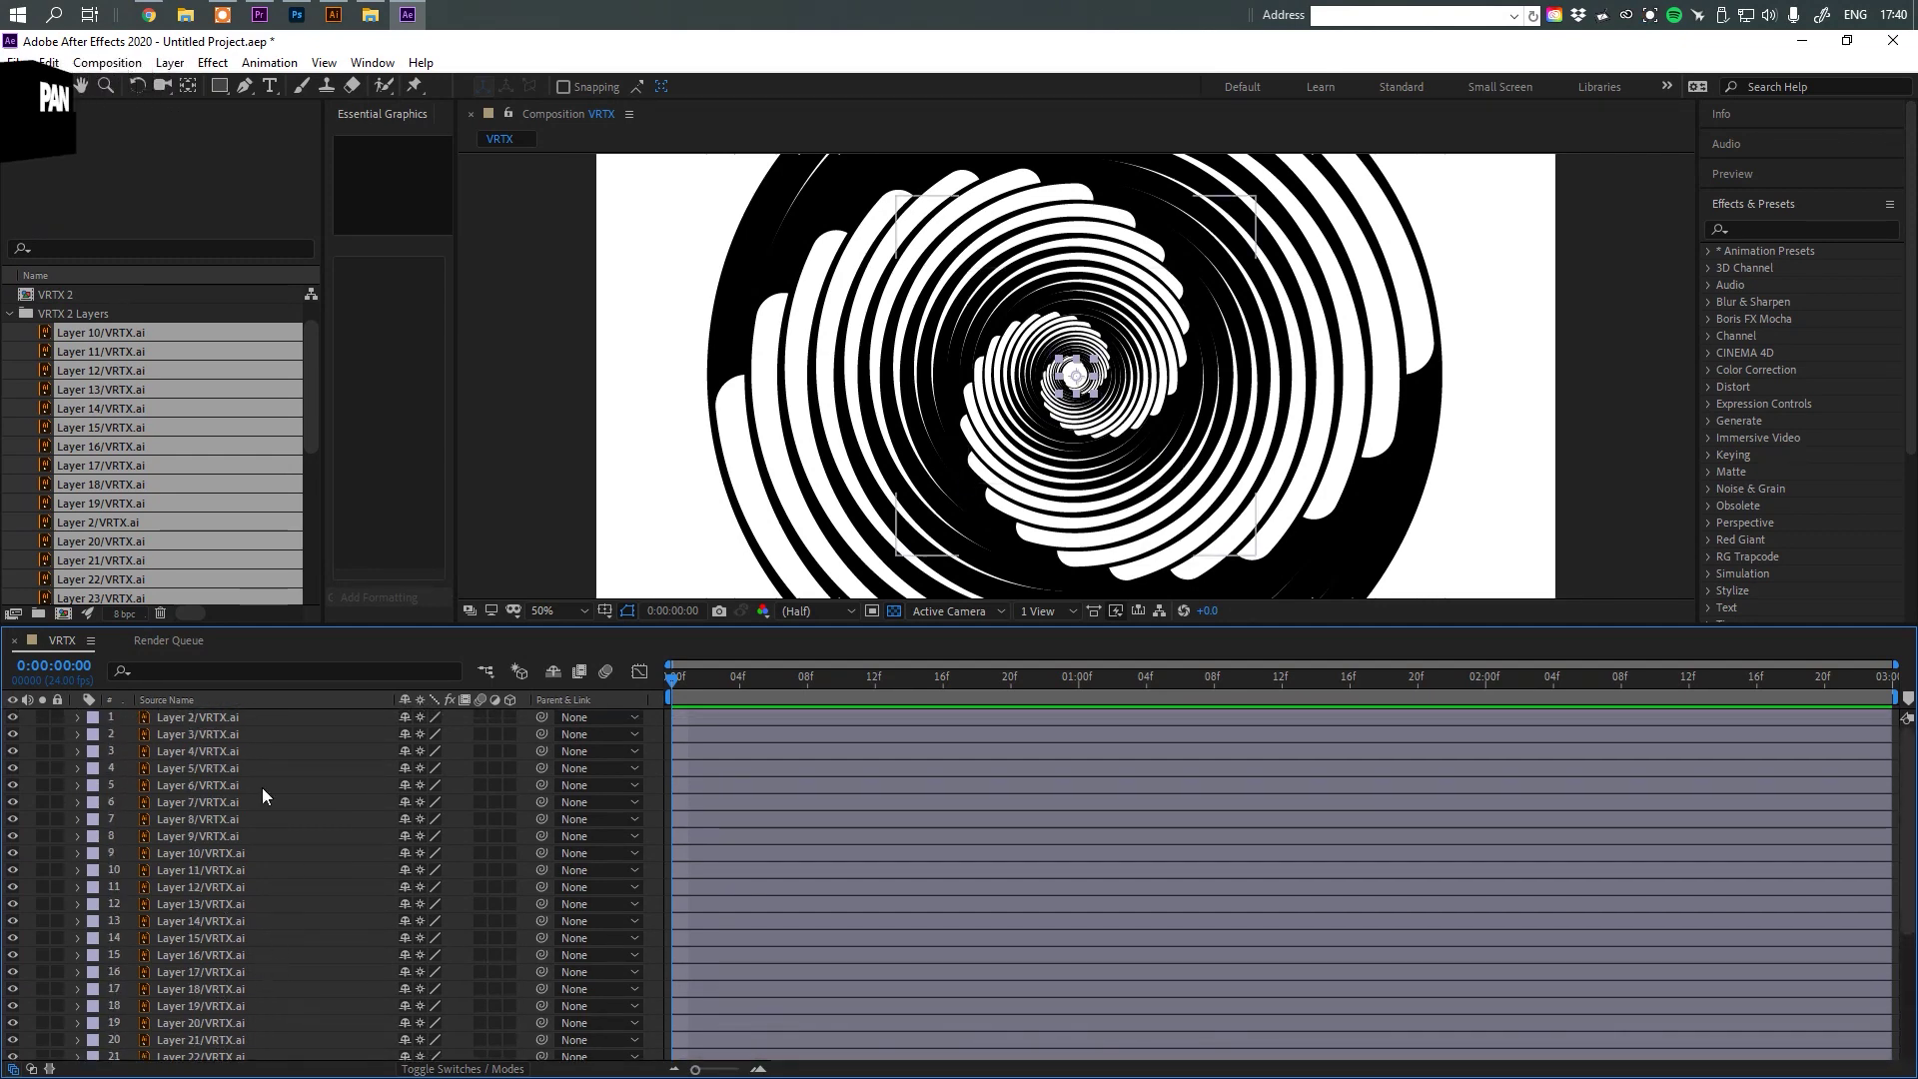
left_click(227, 716)
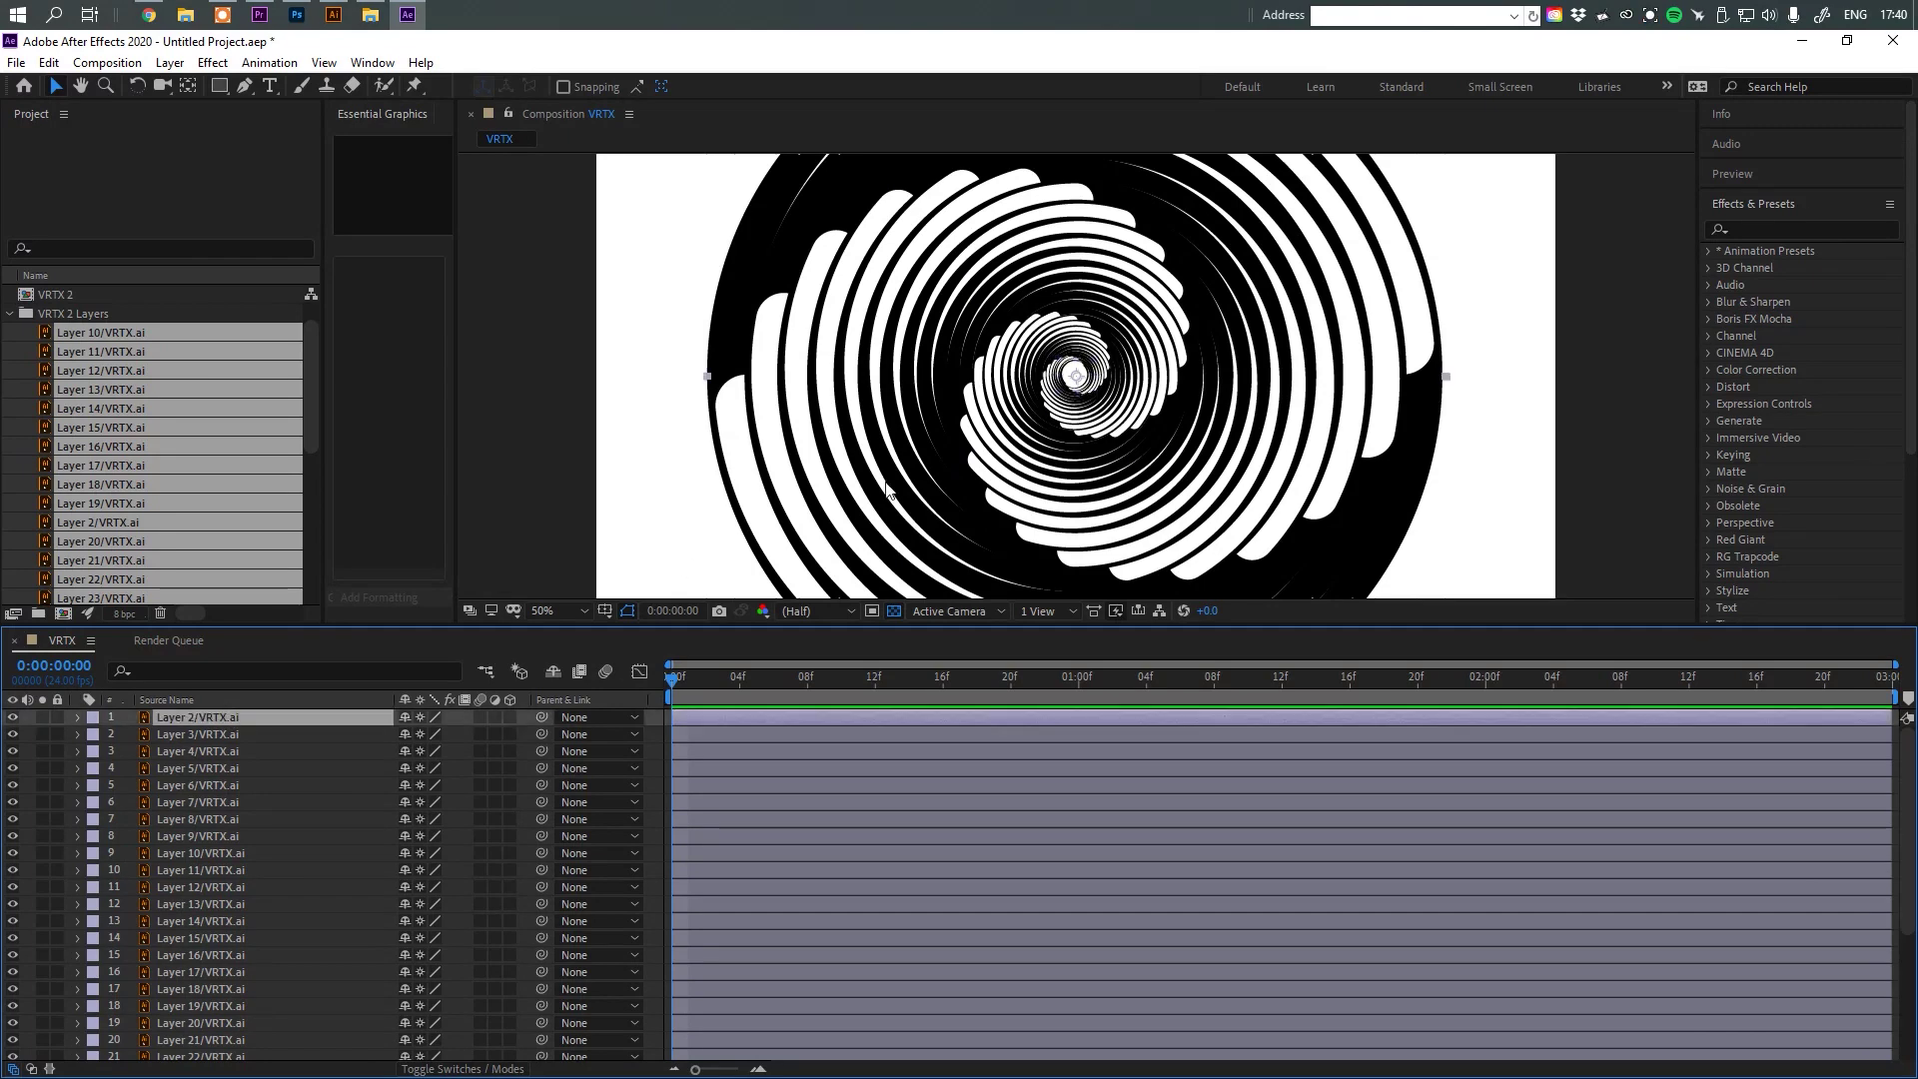
scroll(887, 489, "down", 1)
left_click(776, 579)
scroll(290, 817, "down", 4)
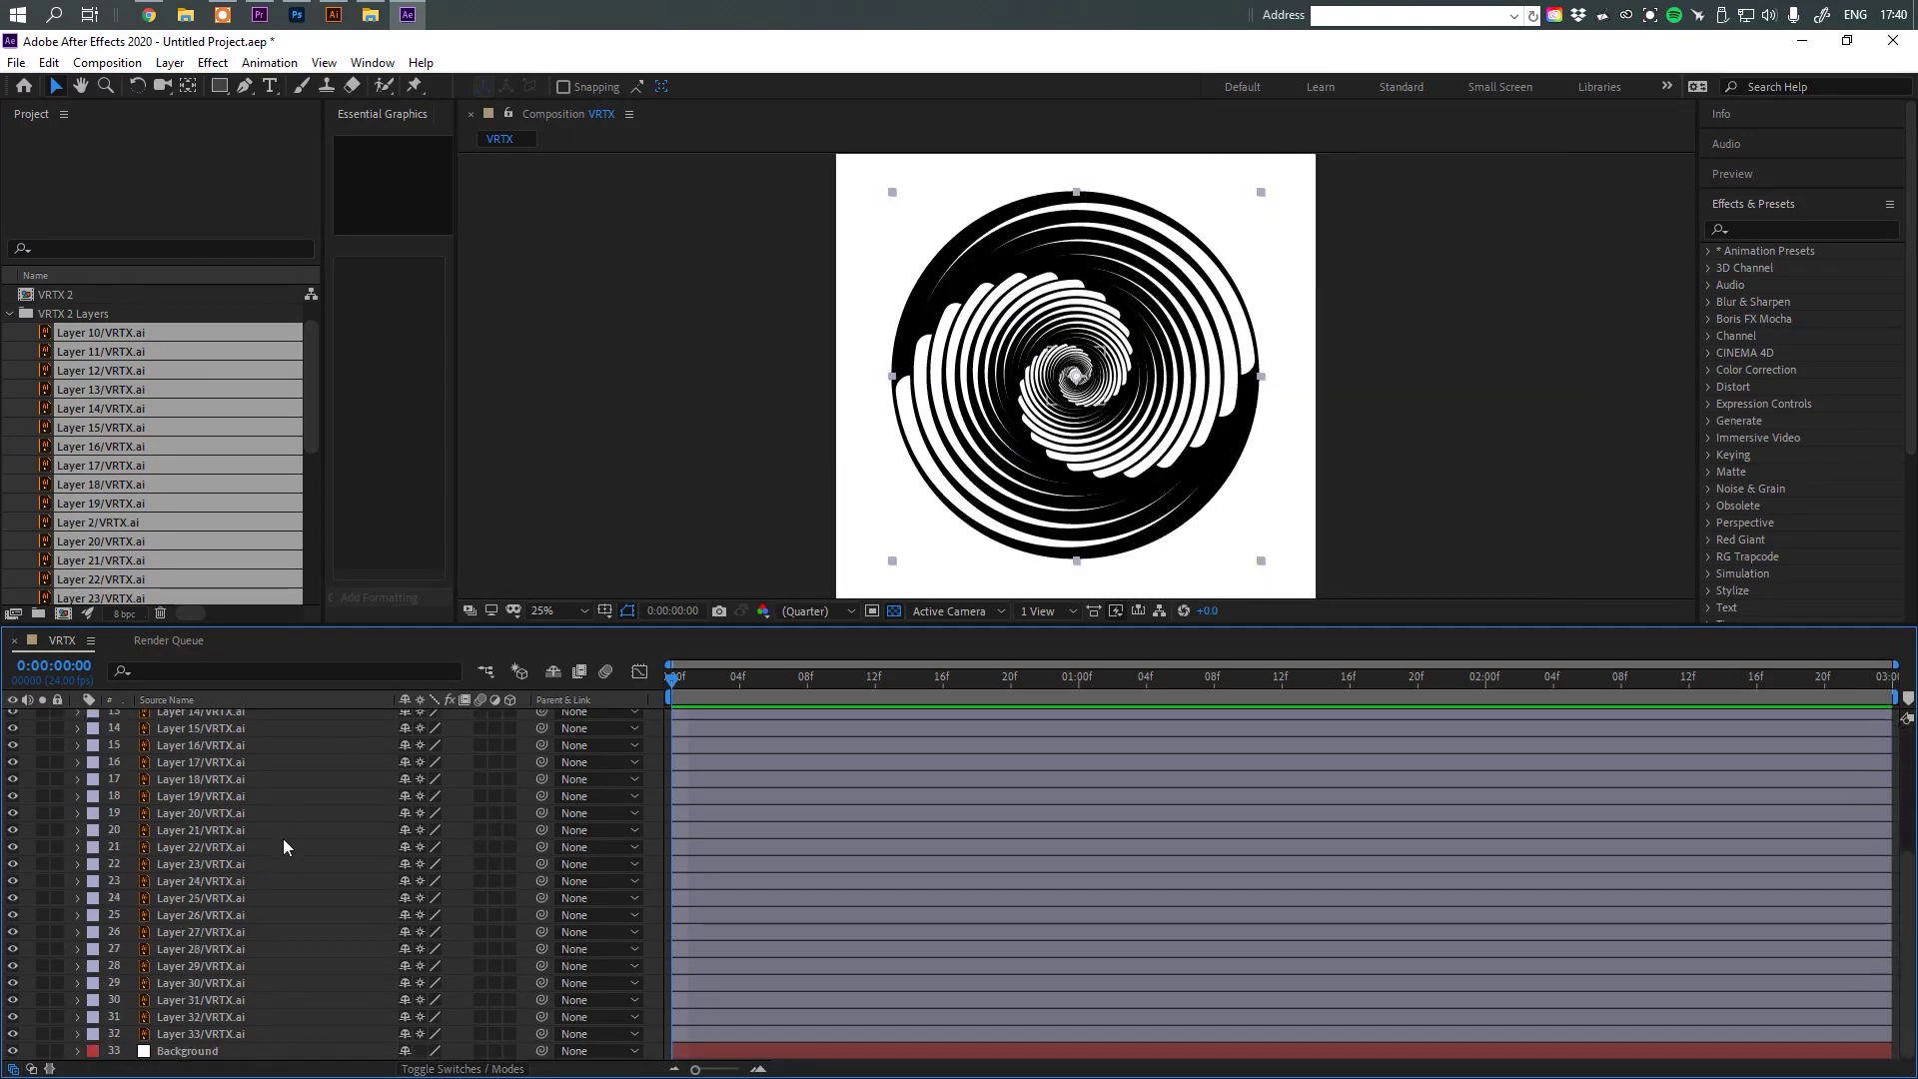
left_click(194, 1033)
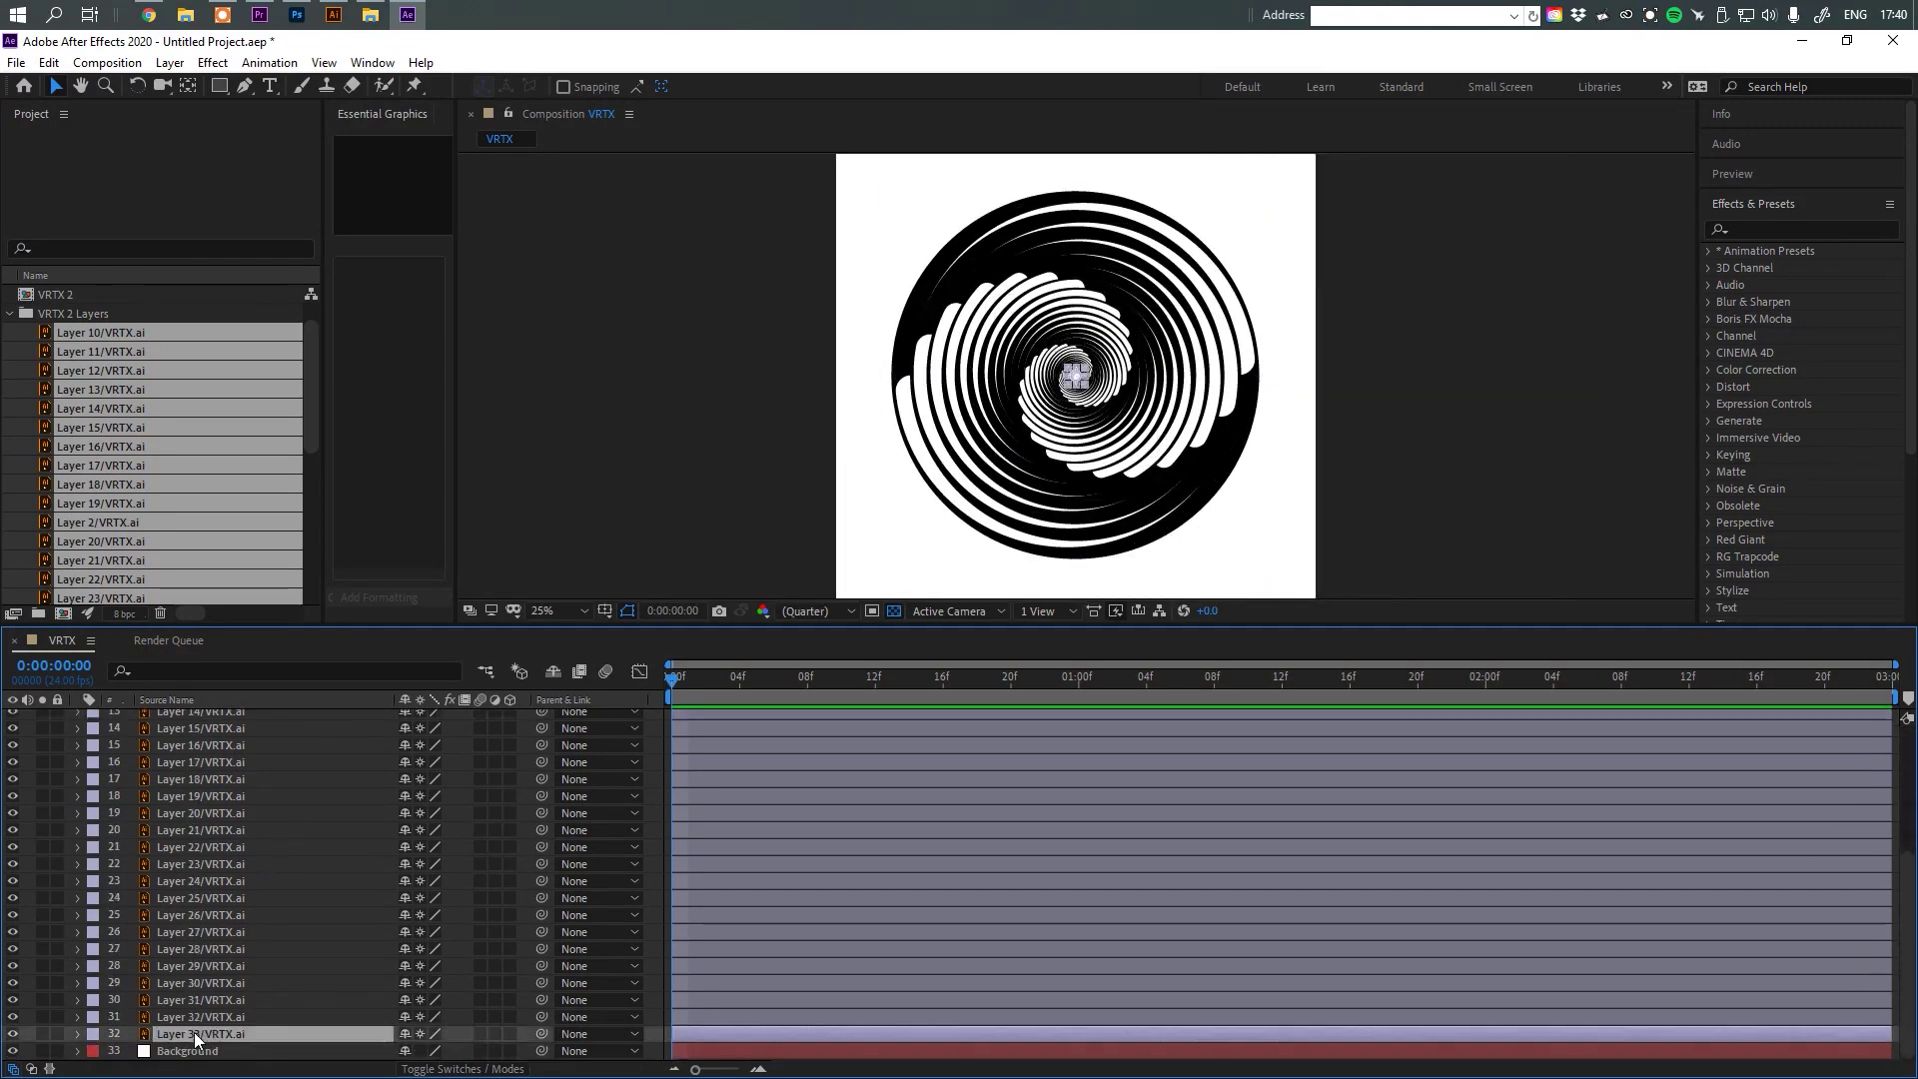
left_click(220, 951)
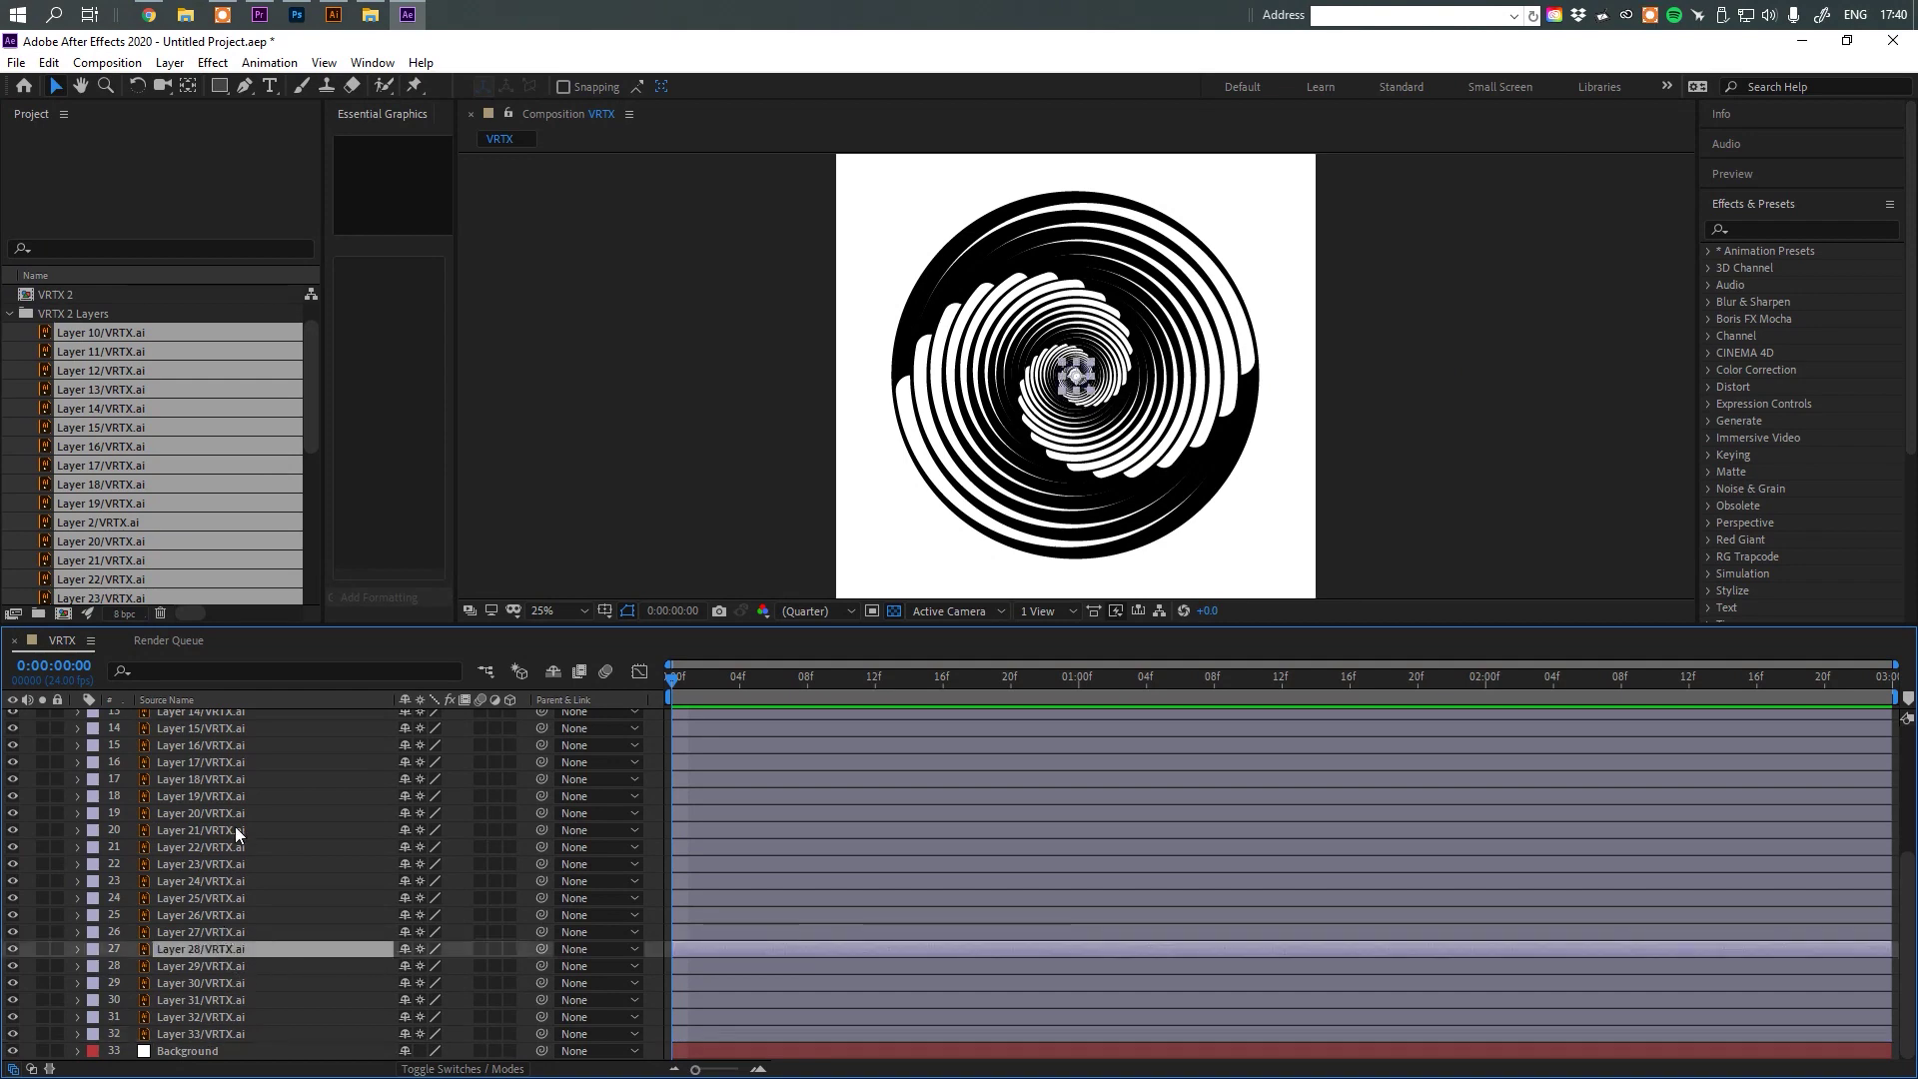
left_click(254, 765)
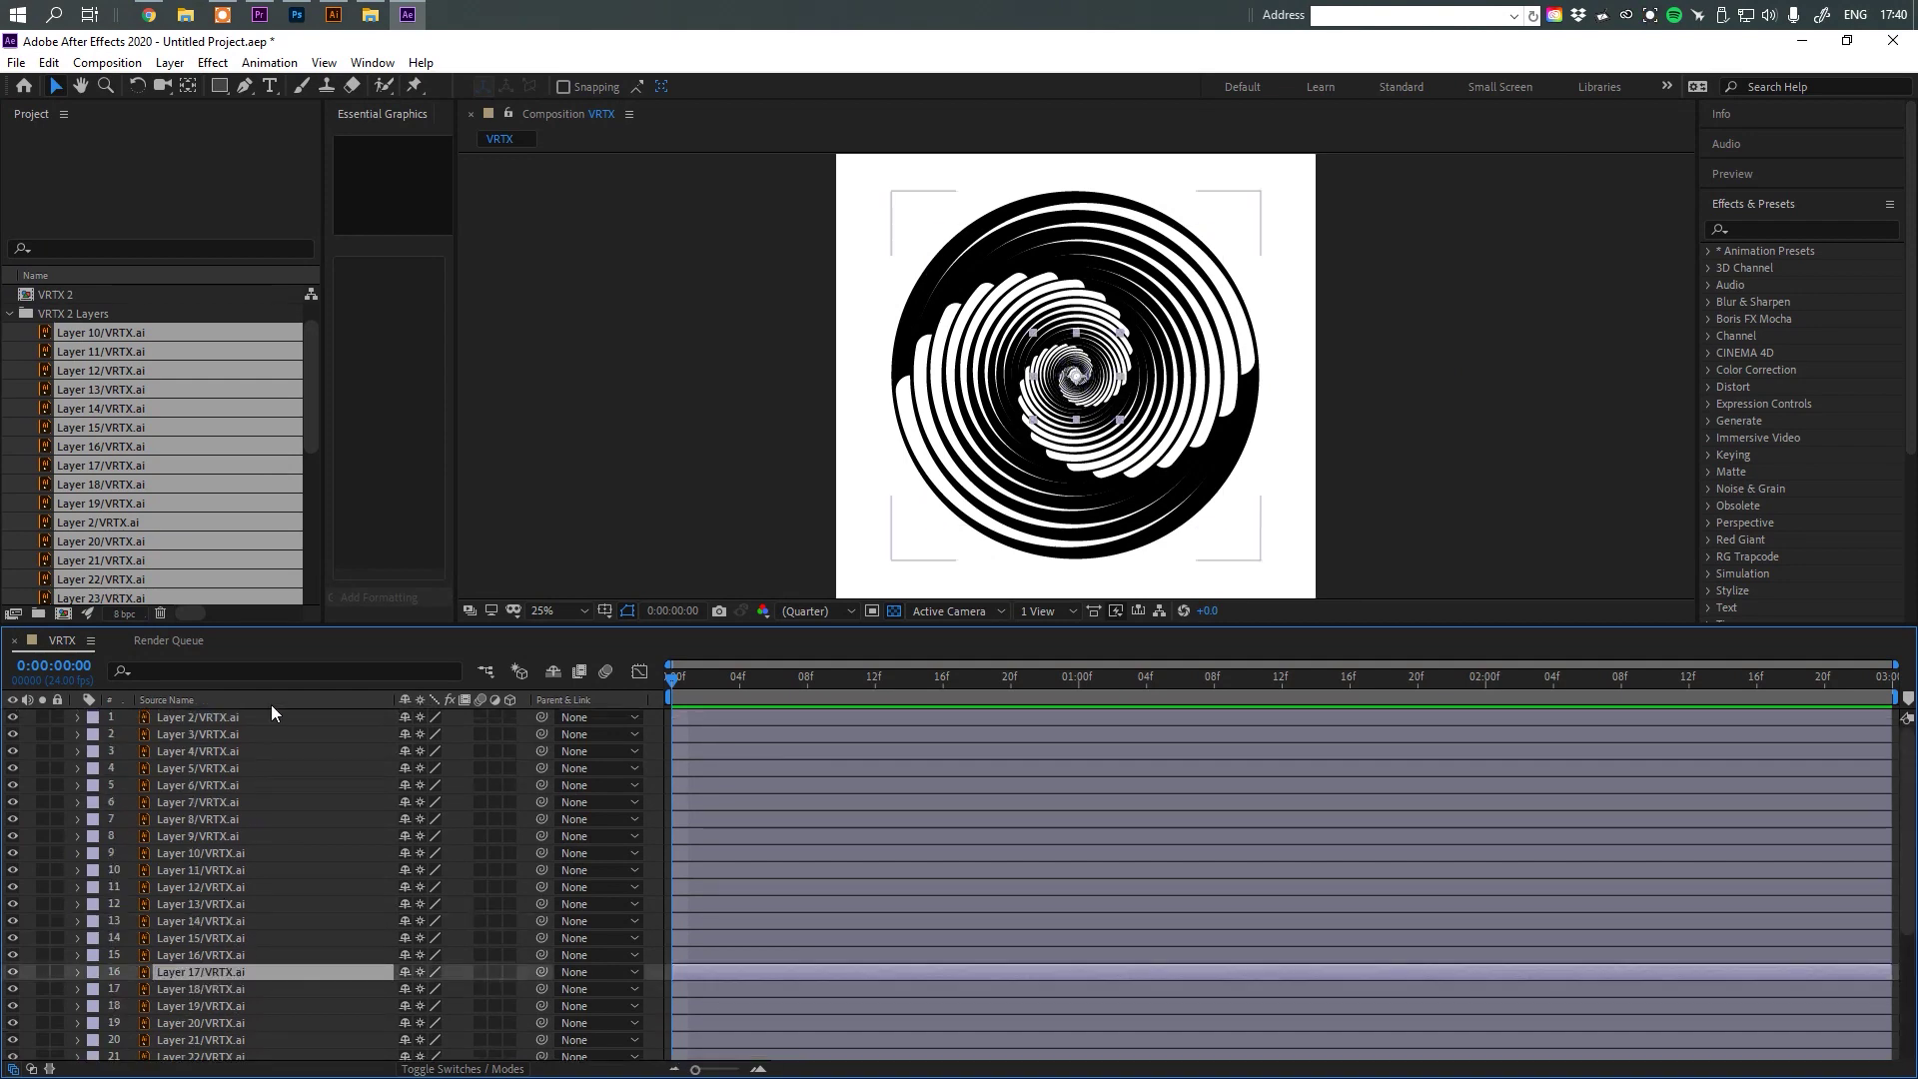
Select Layers 2 to 33, leaving out Background, and add a rotation keyframe to all of them at 0:00:00:00.
scroll(265, 730, "up", 4)
left_click(248, 715)
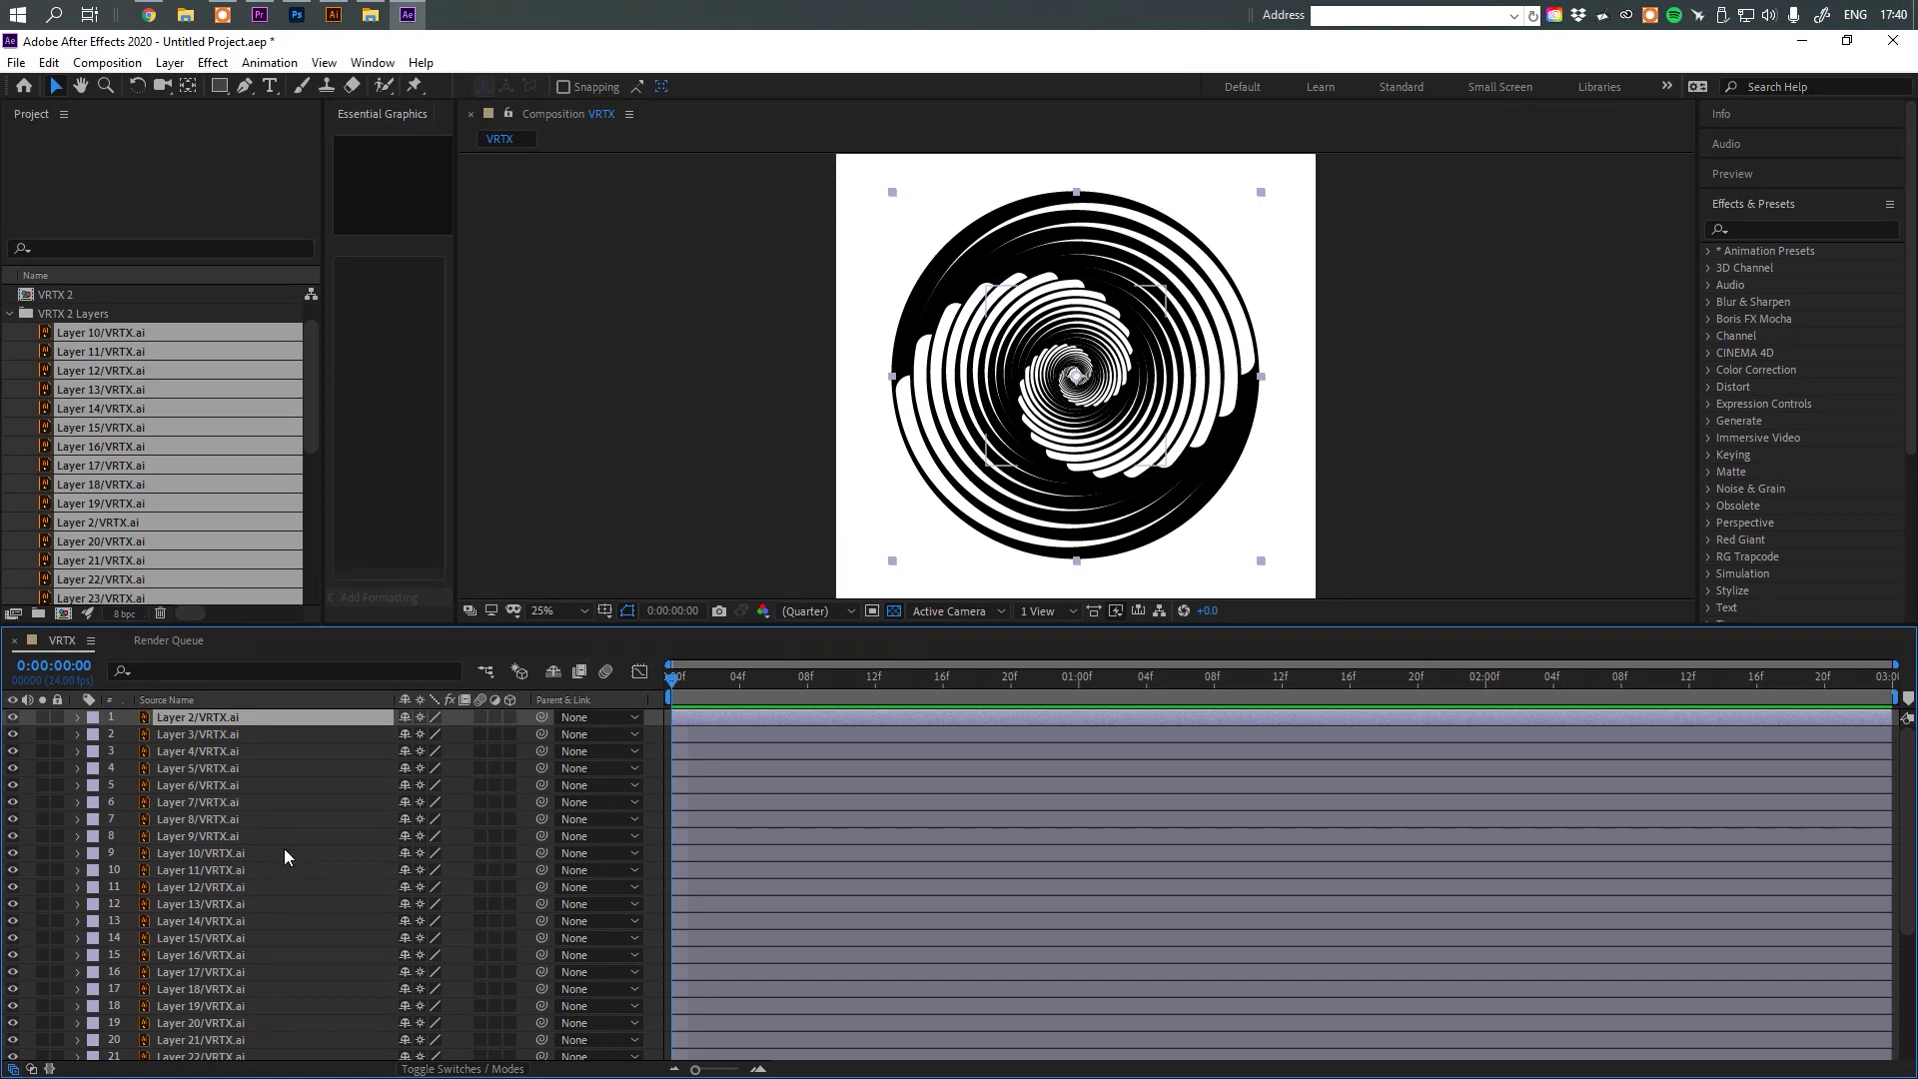
scroll(284, 848, "down", 5)
left_click(212, 1035, "shift")
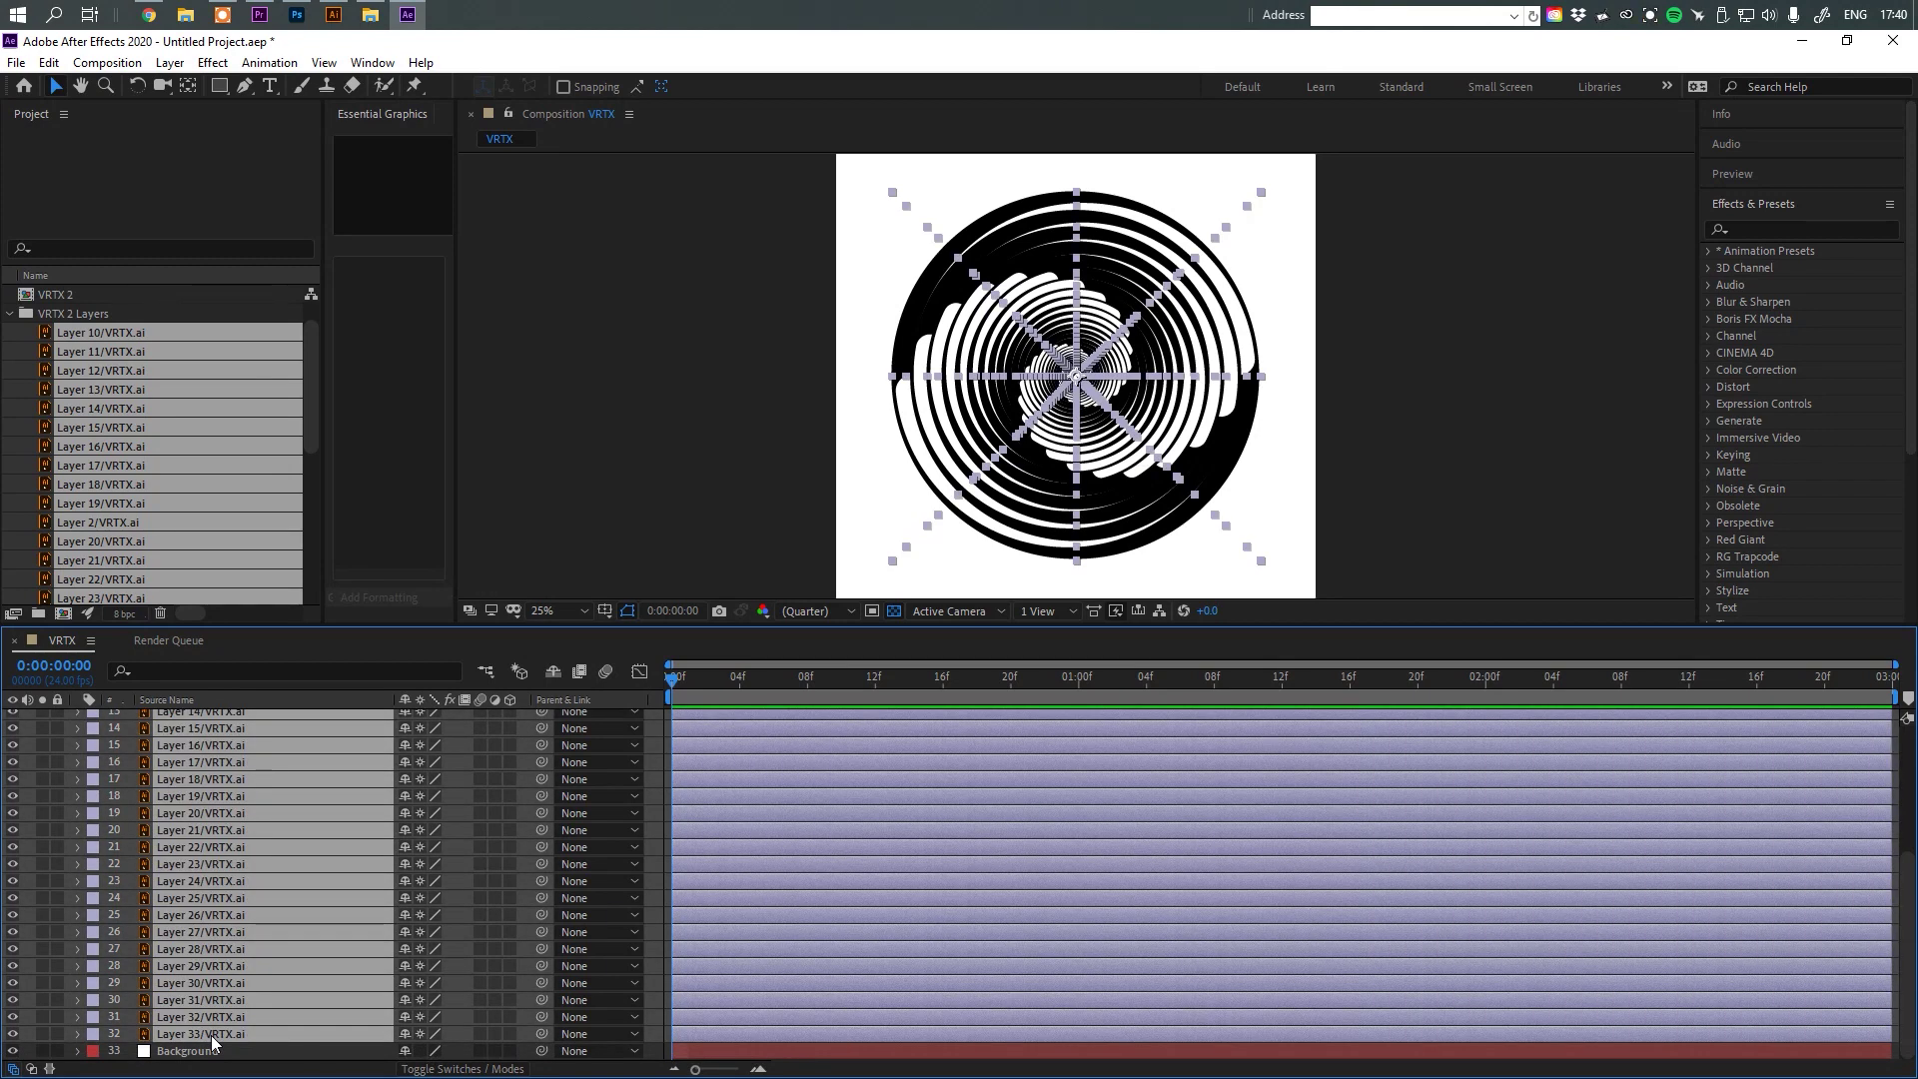
key("r")
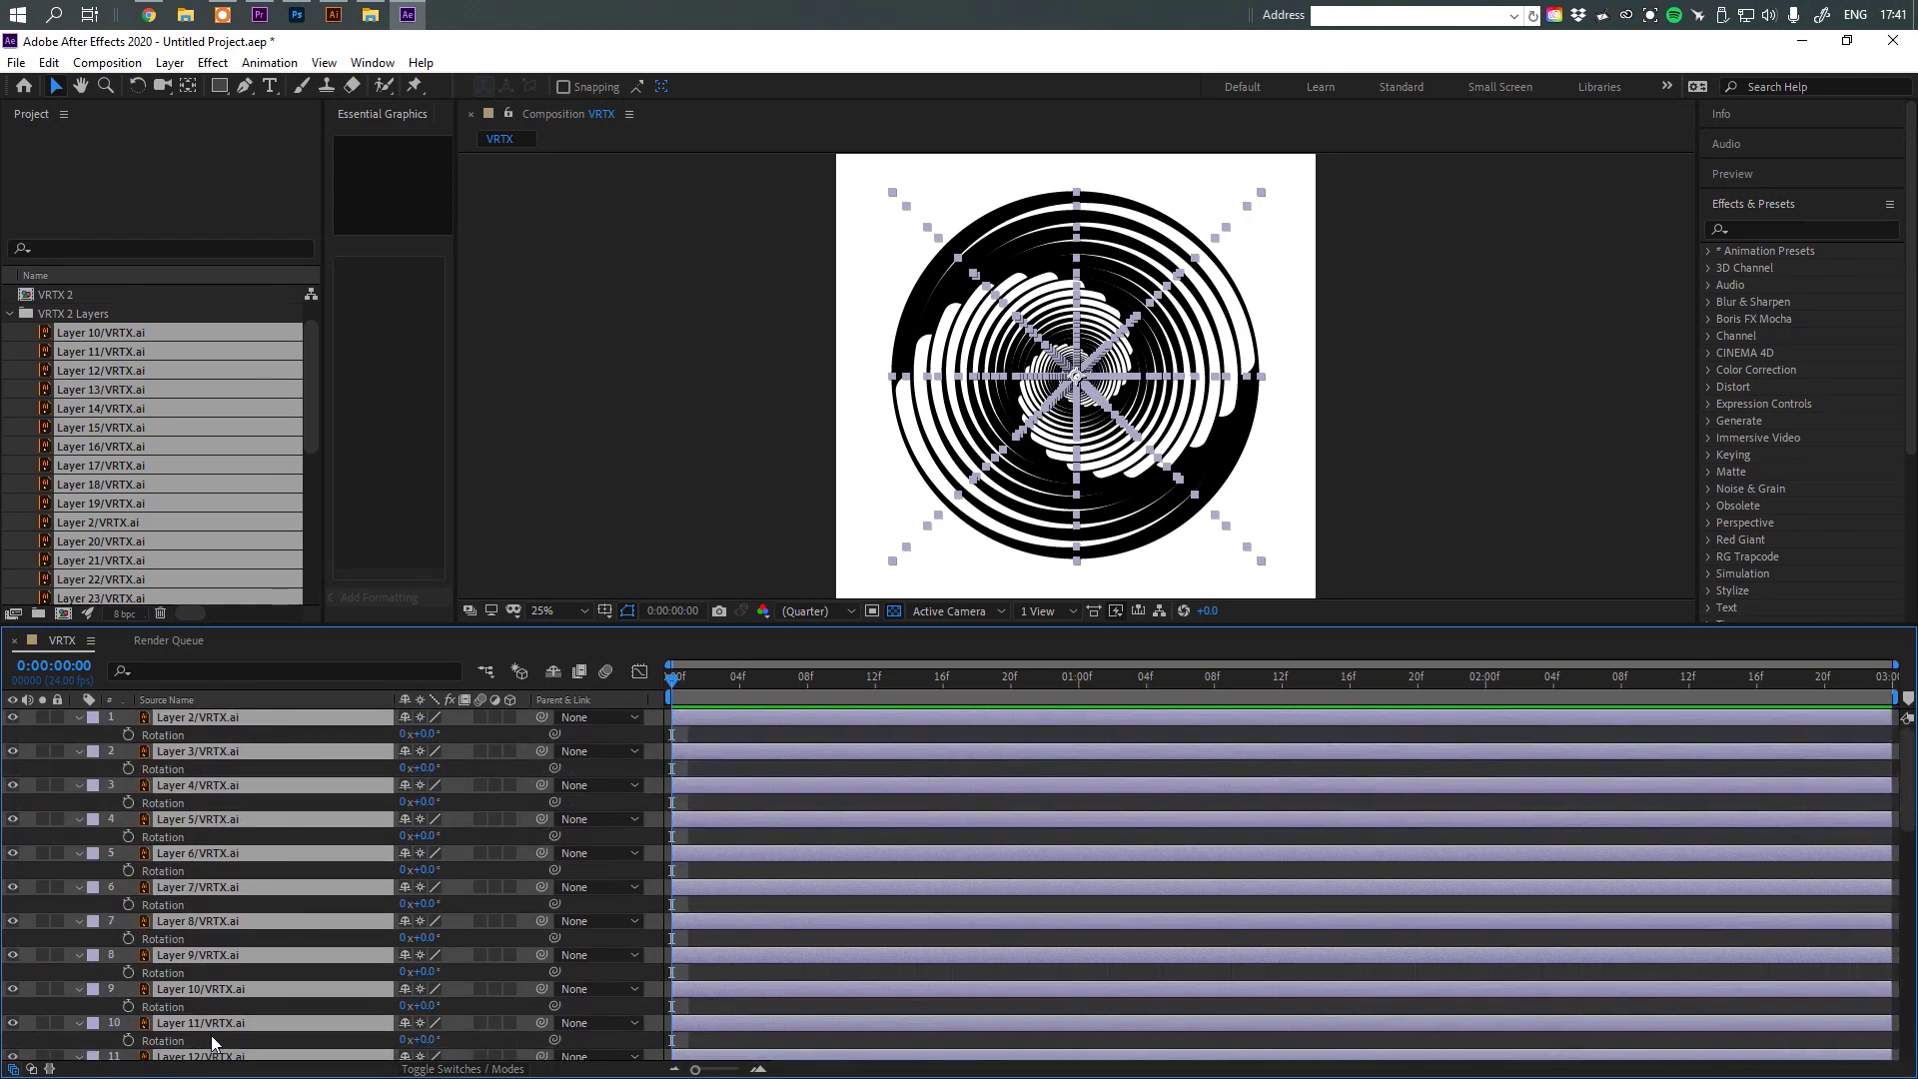
left_click(129, 836)
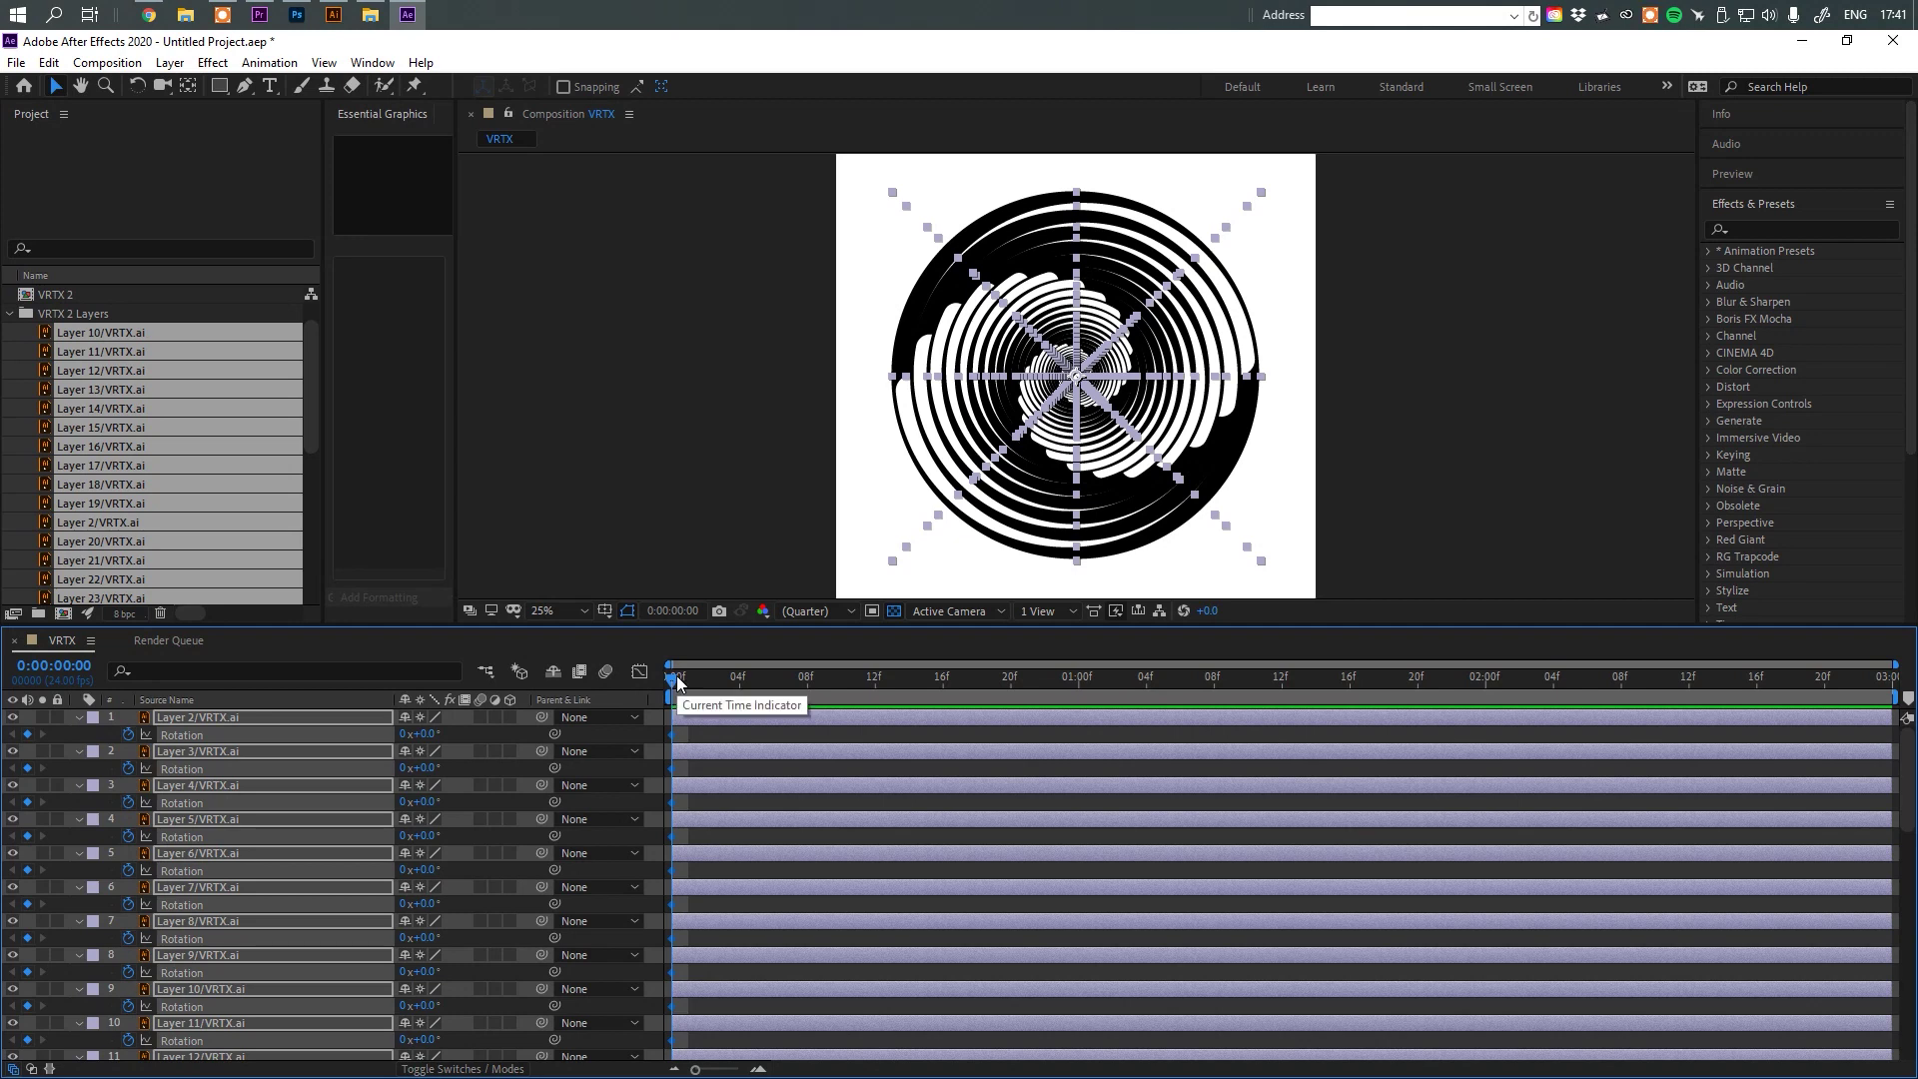
Set the rotation of all the selected ring layers to 180° at 0:00:00:12.
left_click_drag(677, 682, 878, 674)
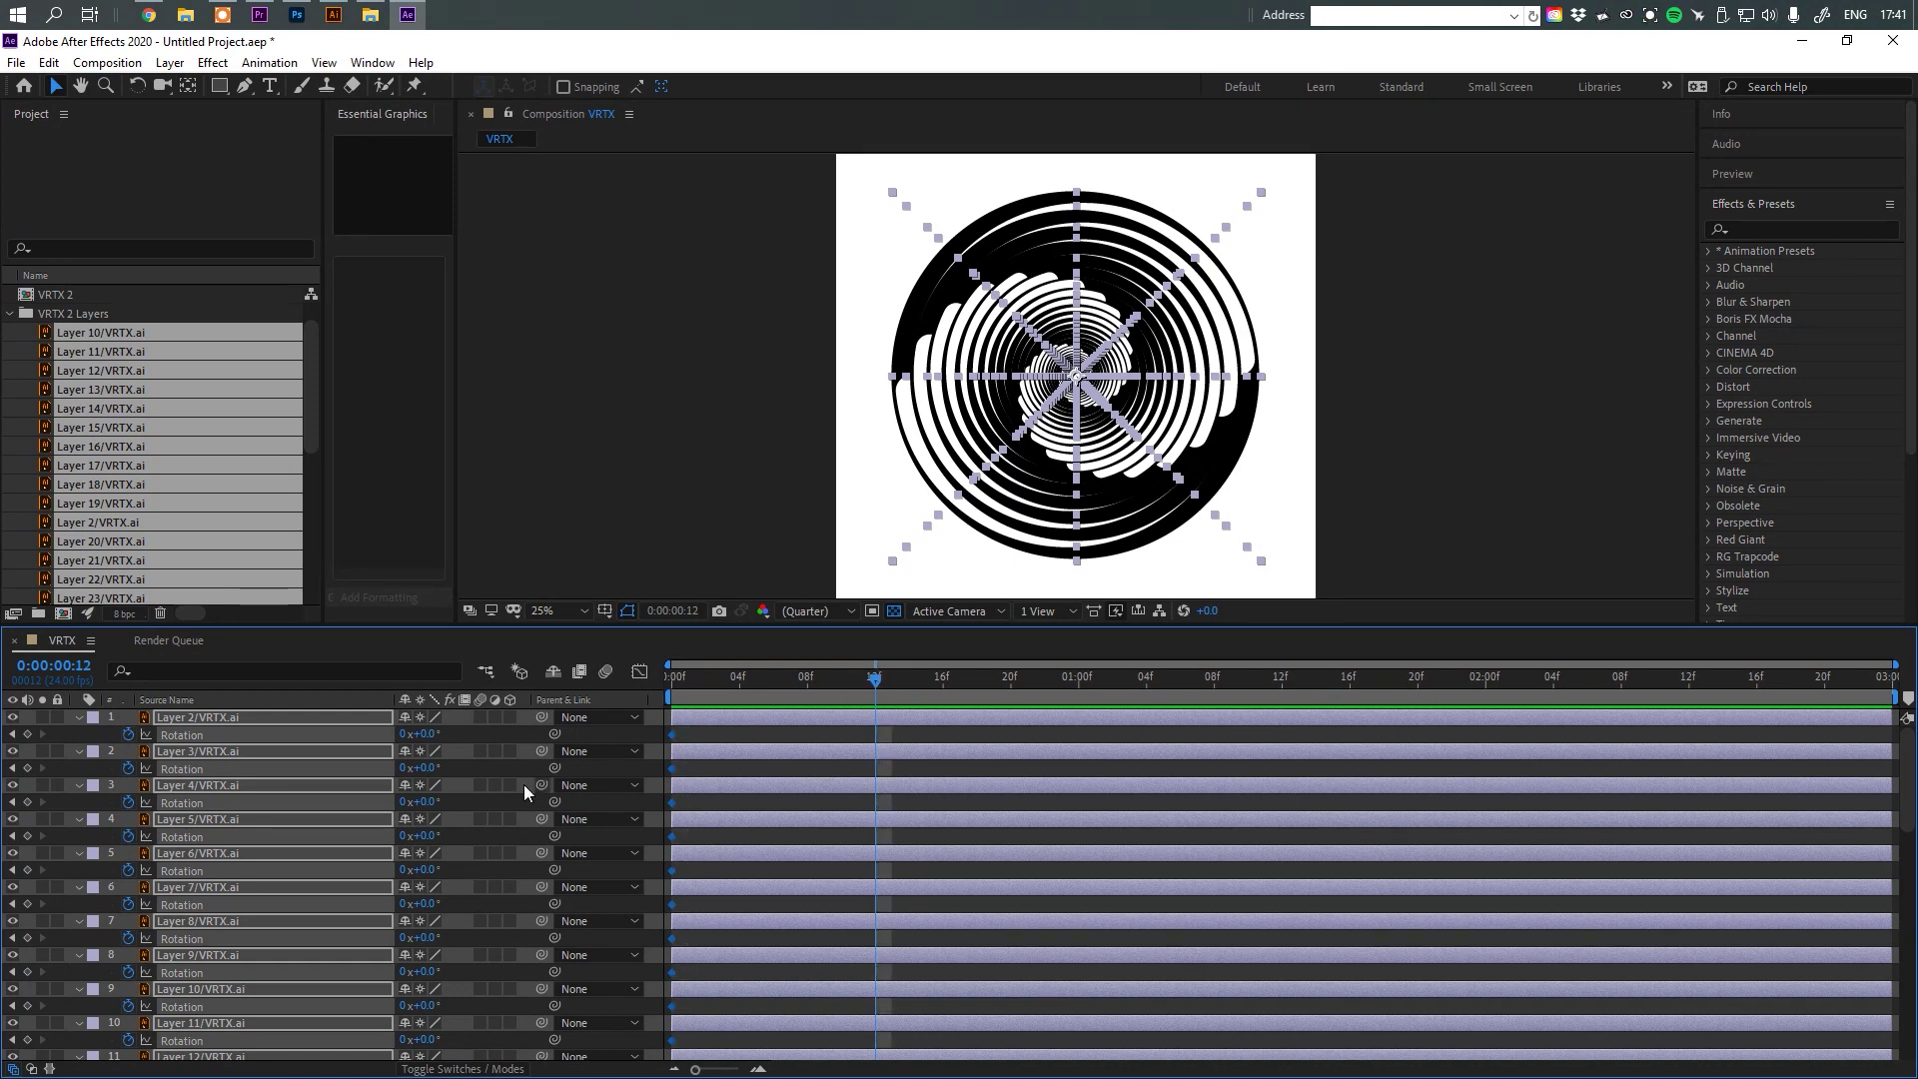
left_click(426, 841)
type("180")
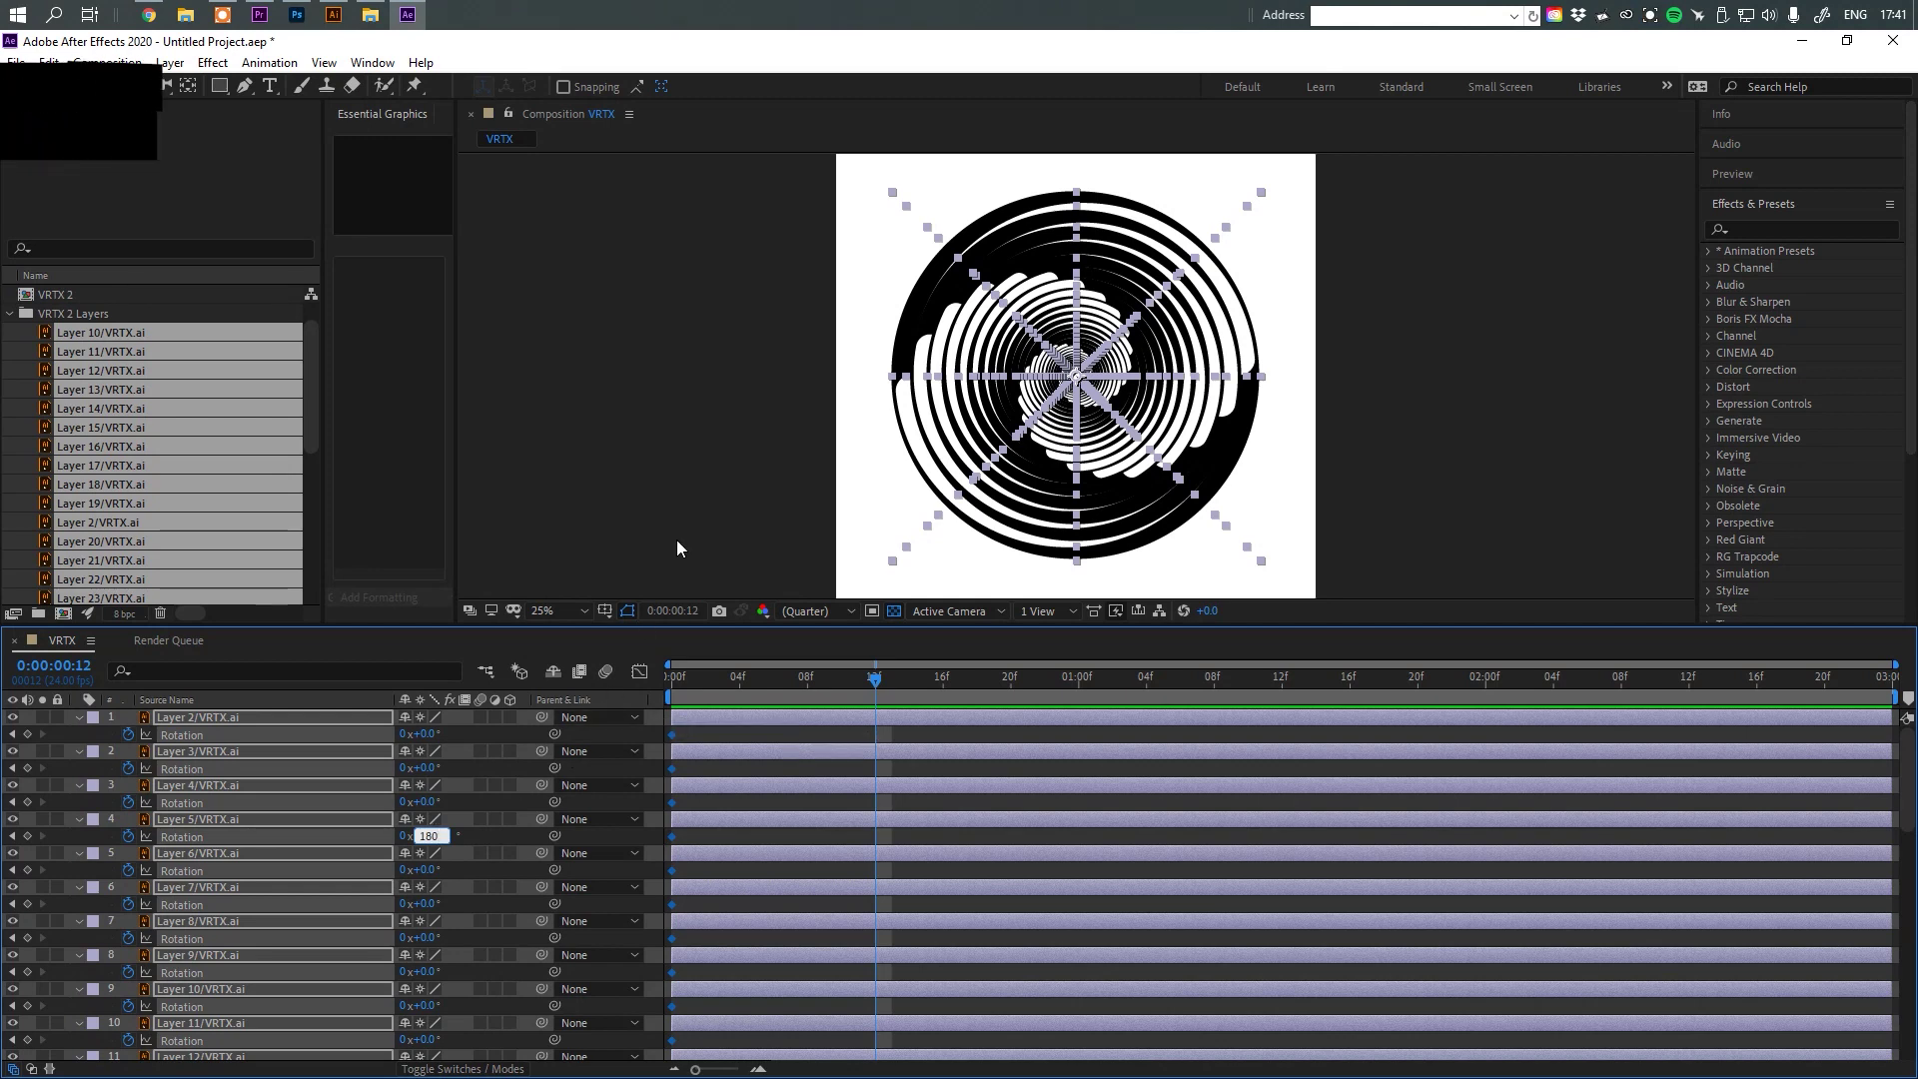
key("Return")
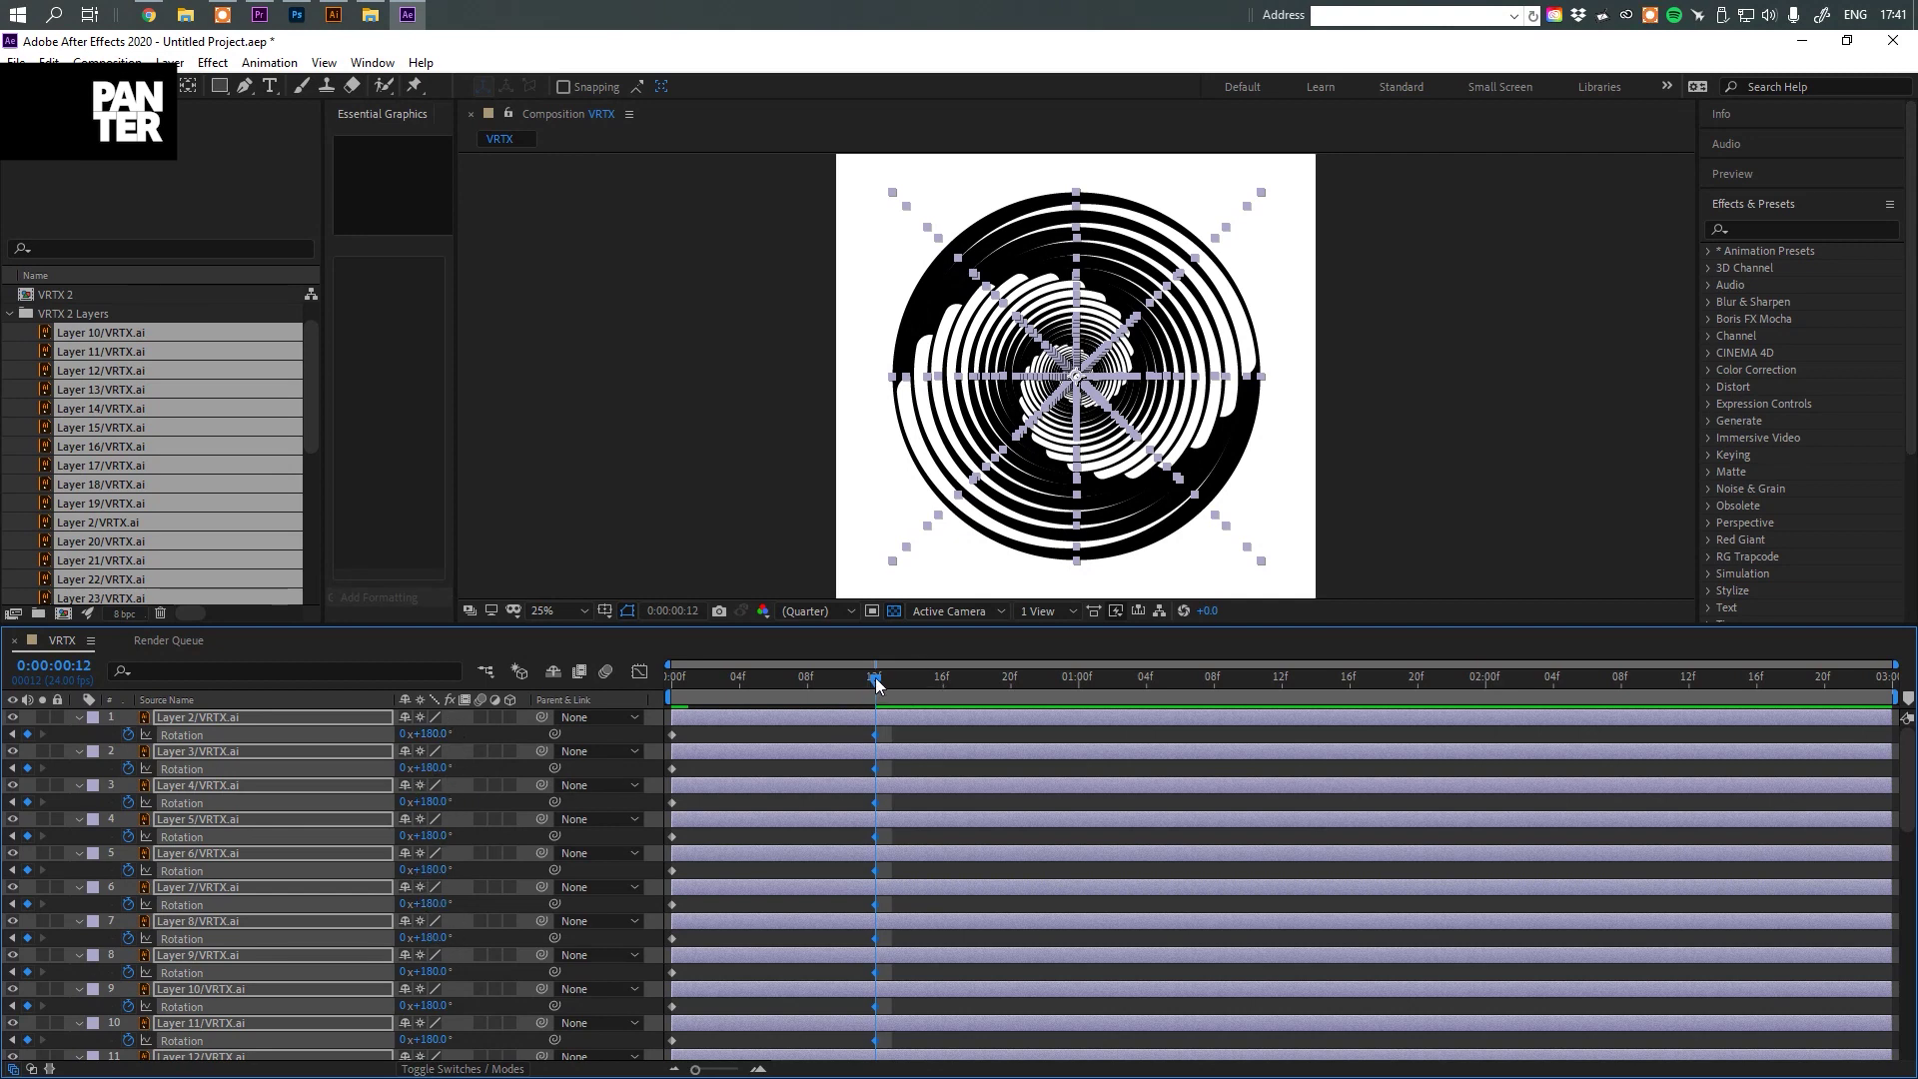
Return to the first frame and look through the rotation keyframes of all the ring layers down to Layer 33.
left_click_drag(876, 685, 651, 698)
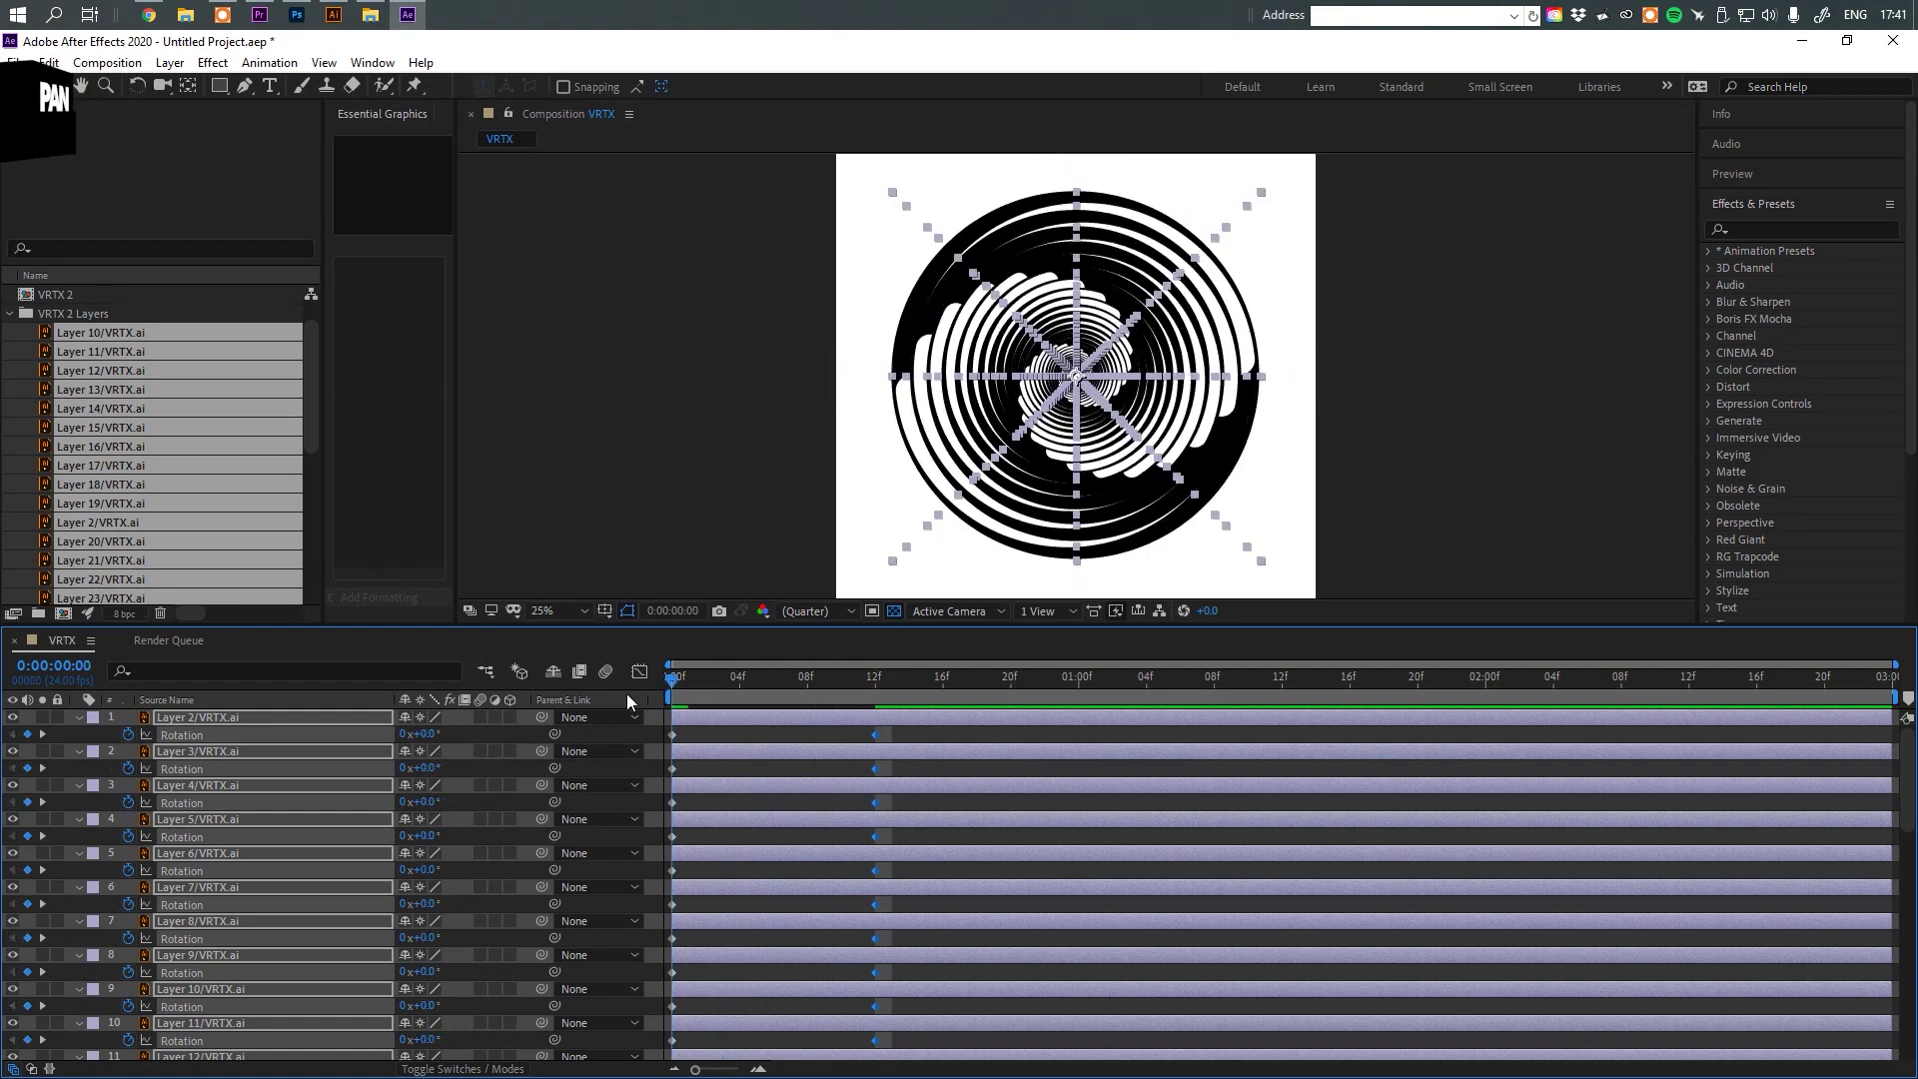
left_click(904, 733)
left_click_drag(922, 733, 675, 1067)
scroll(1279, 879, "down", 5)
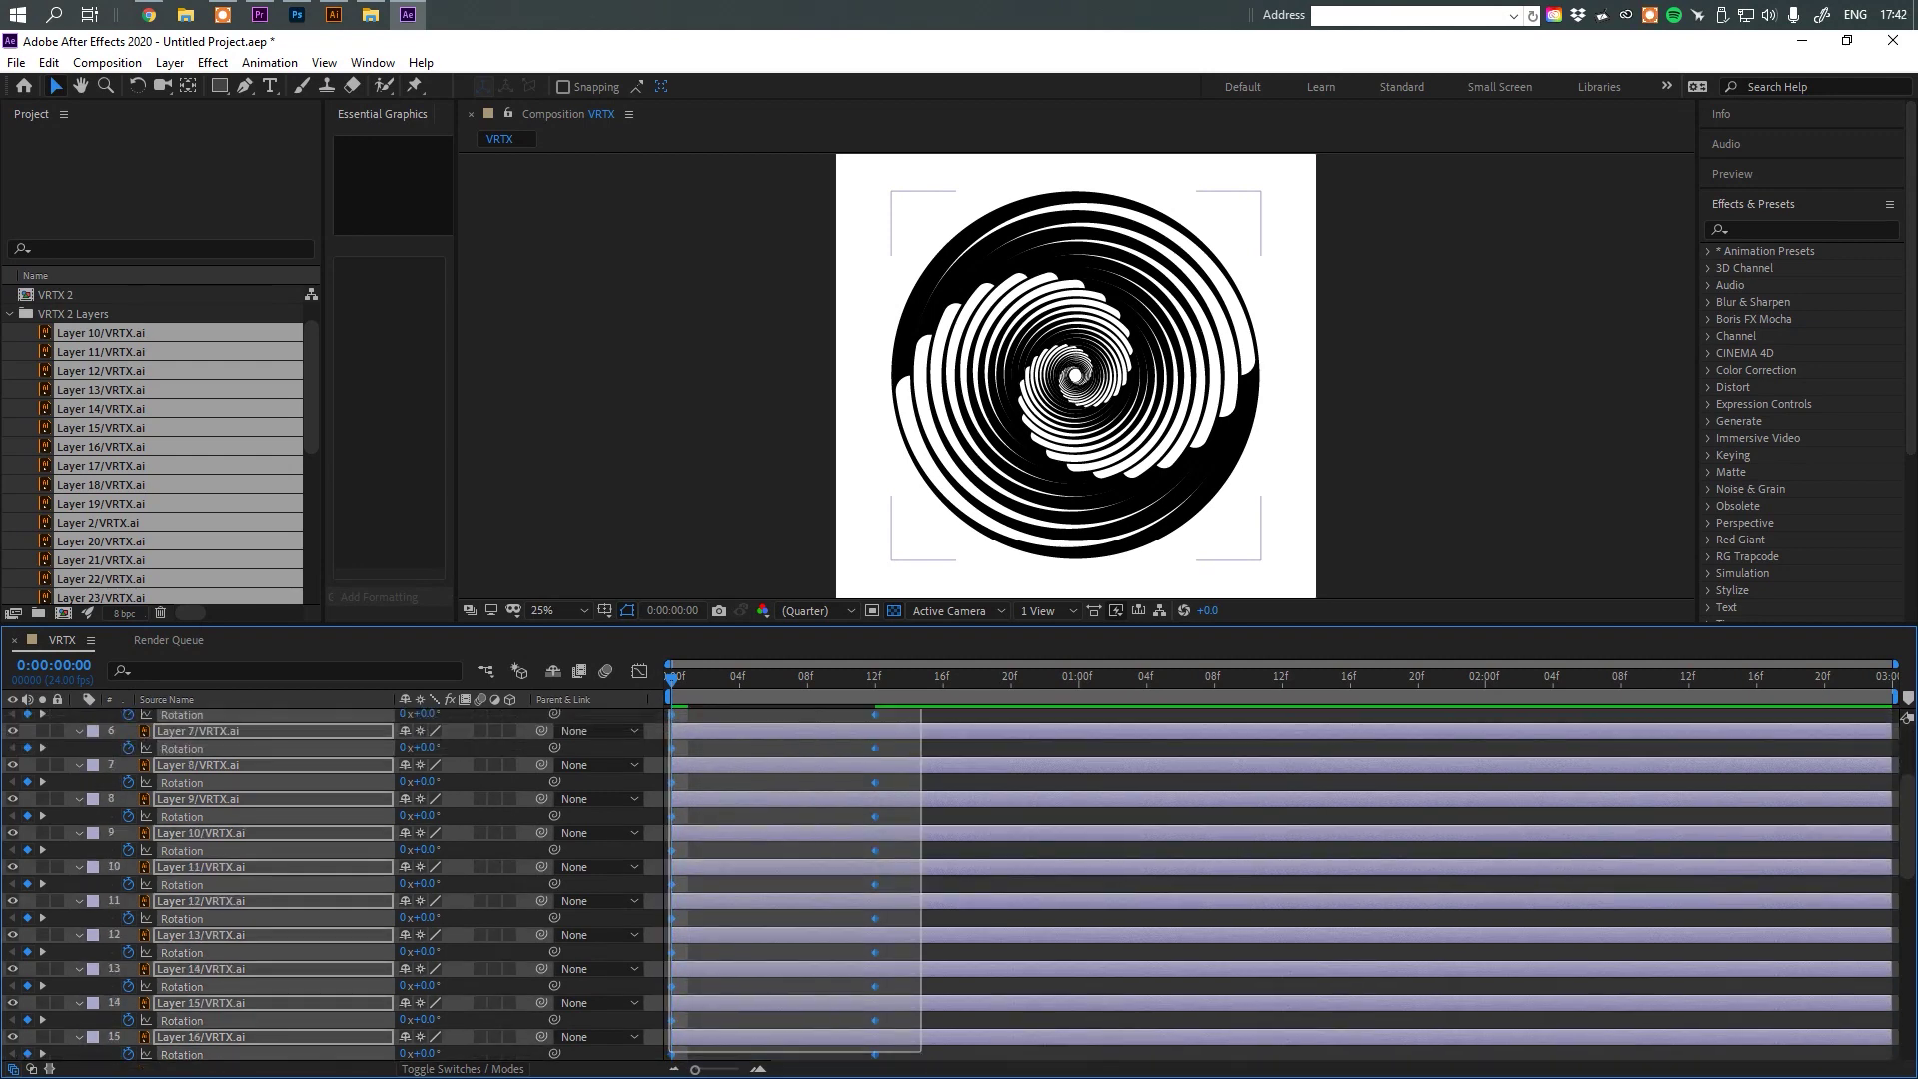
scroll(1279, 884, "down", 5)
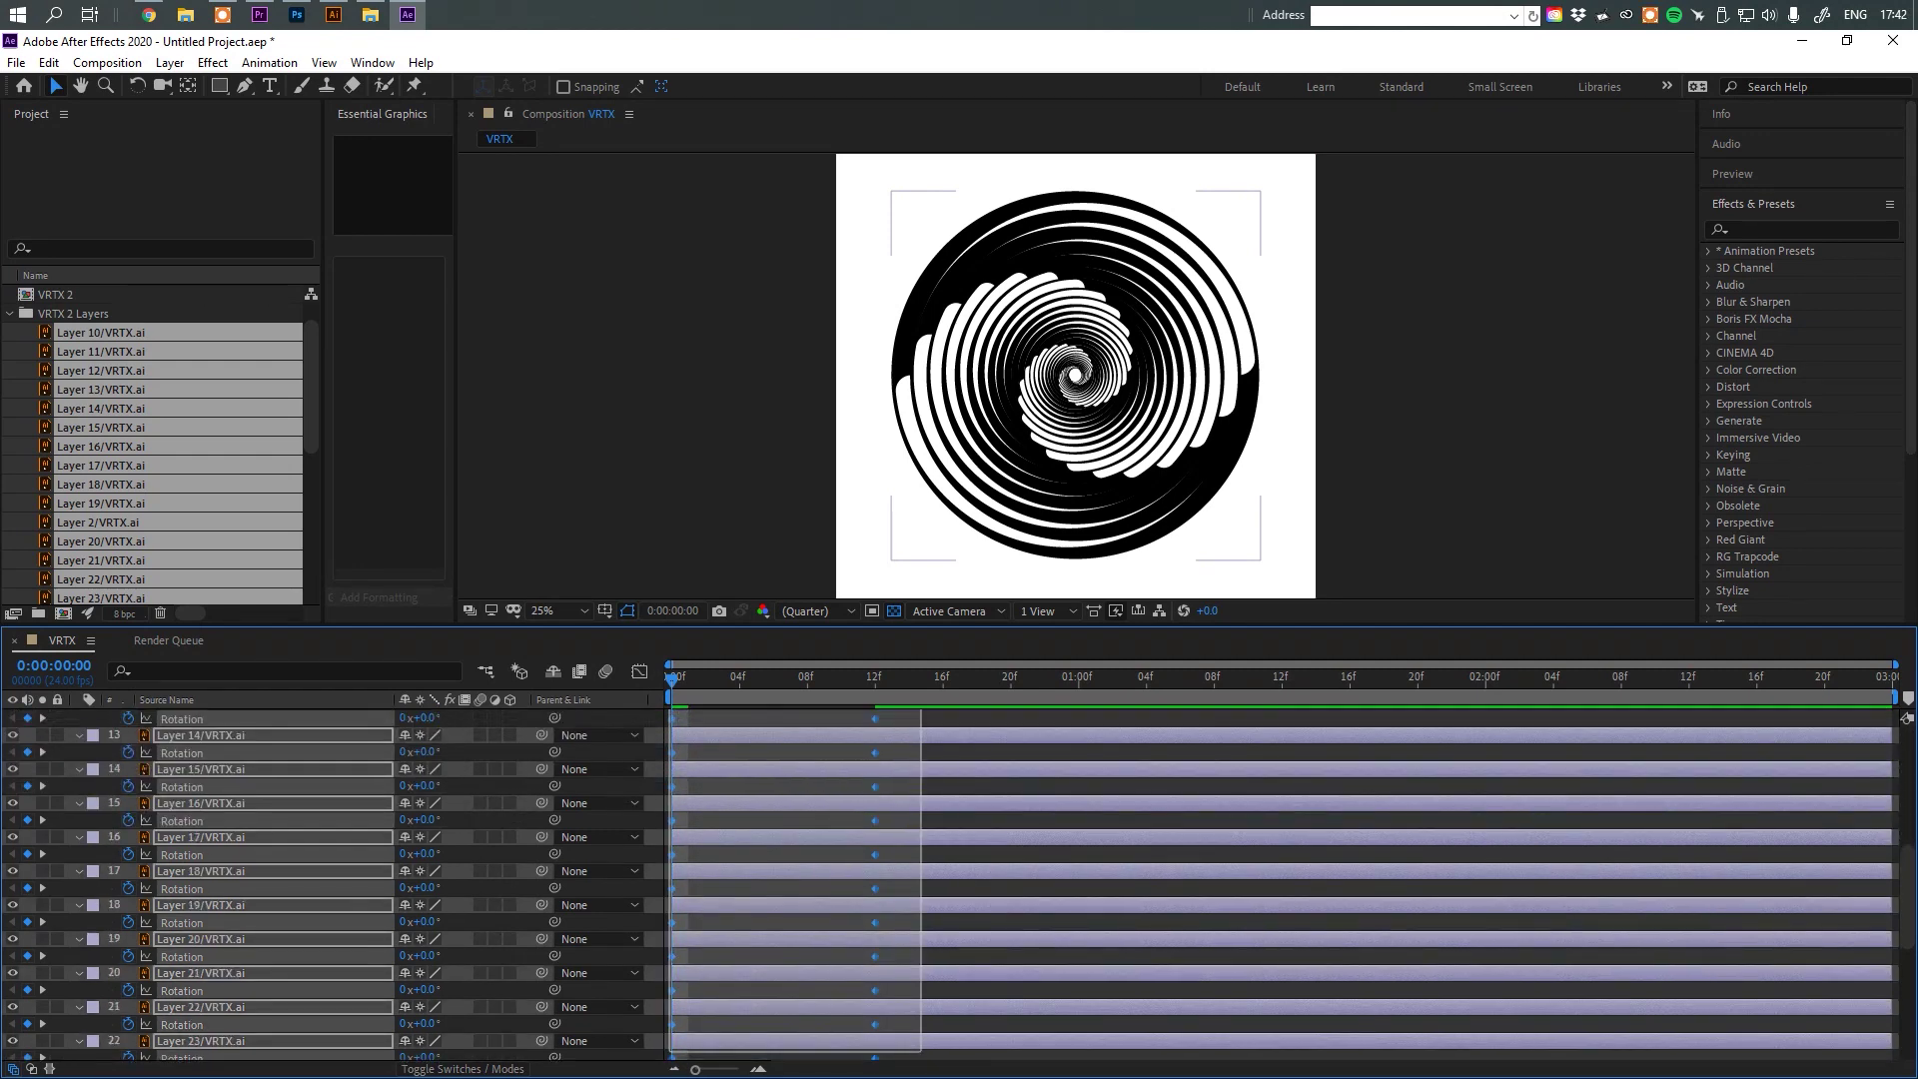
scroll(1279, 884, "down", 3)
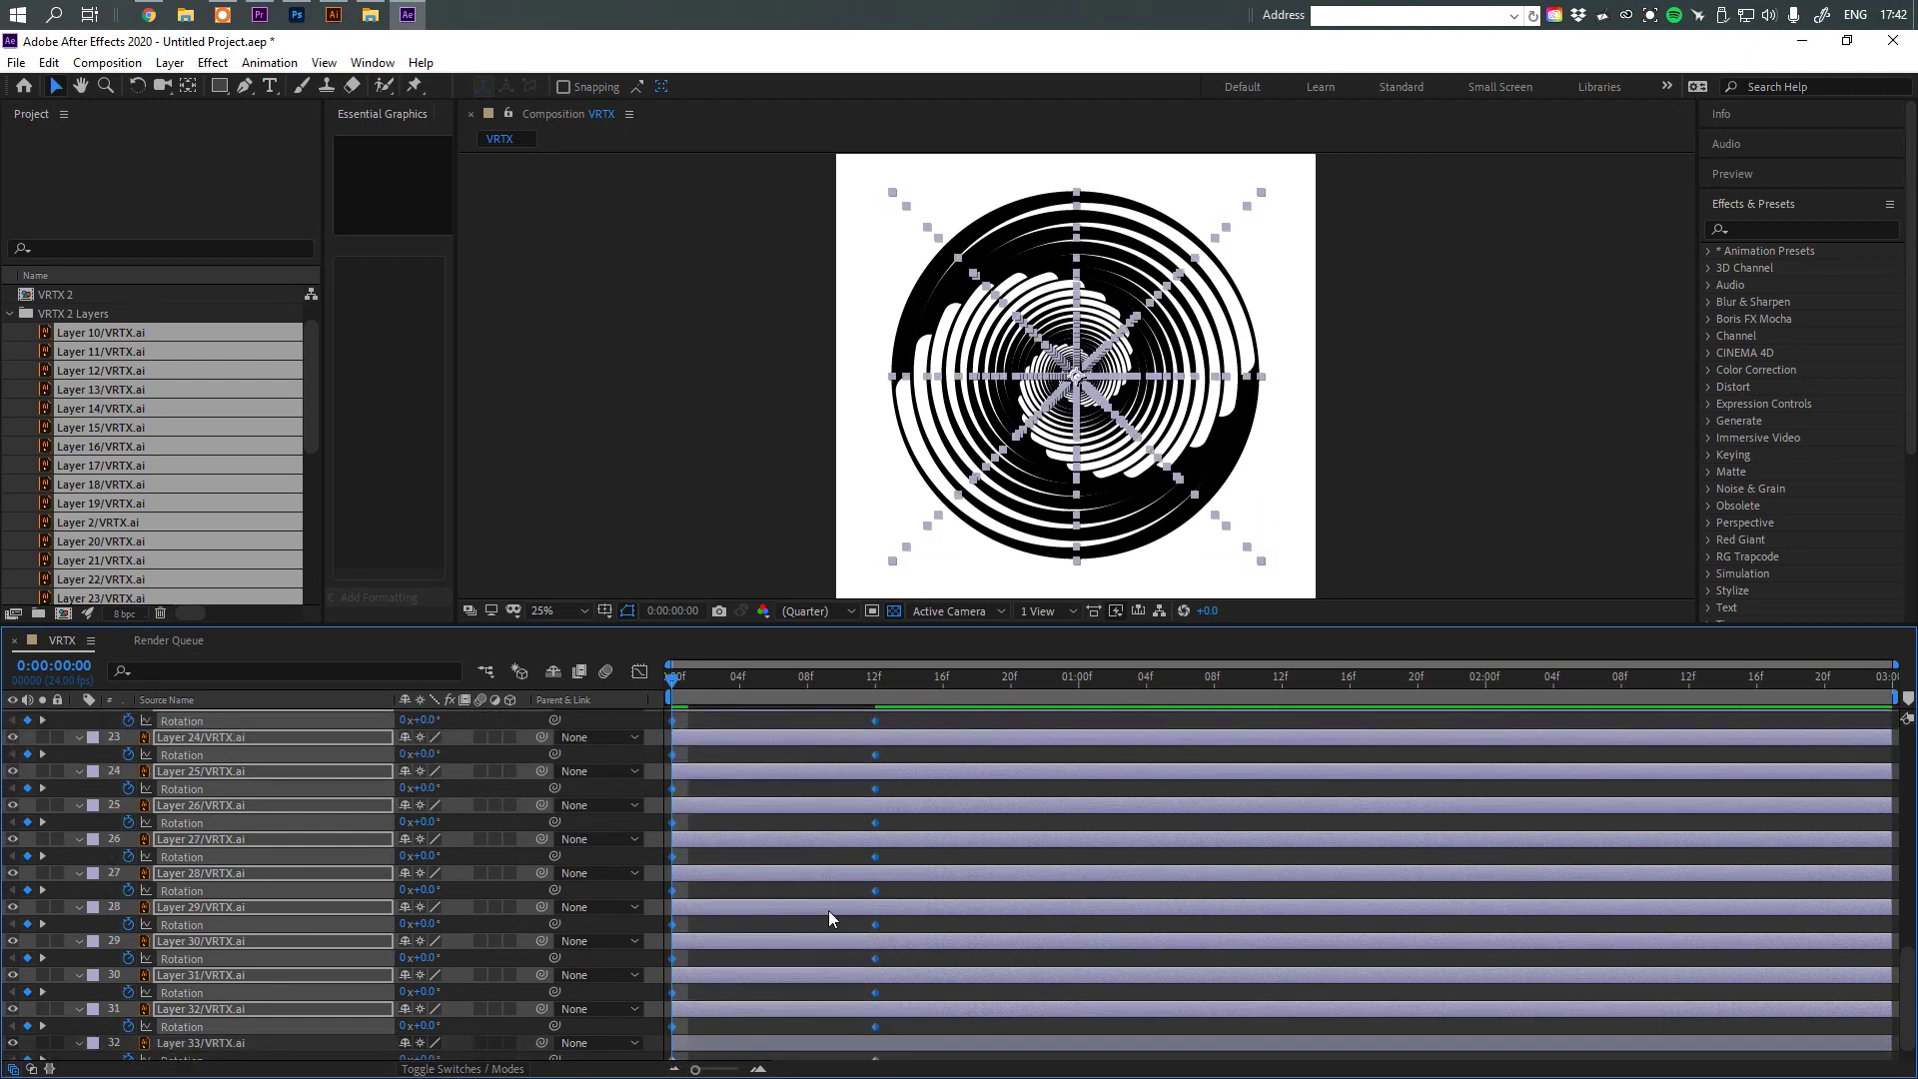
left_click(823, 992)
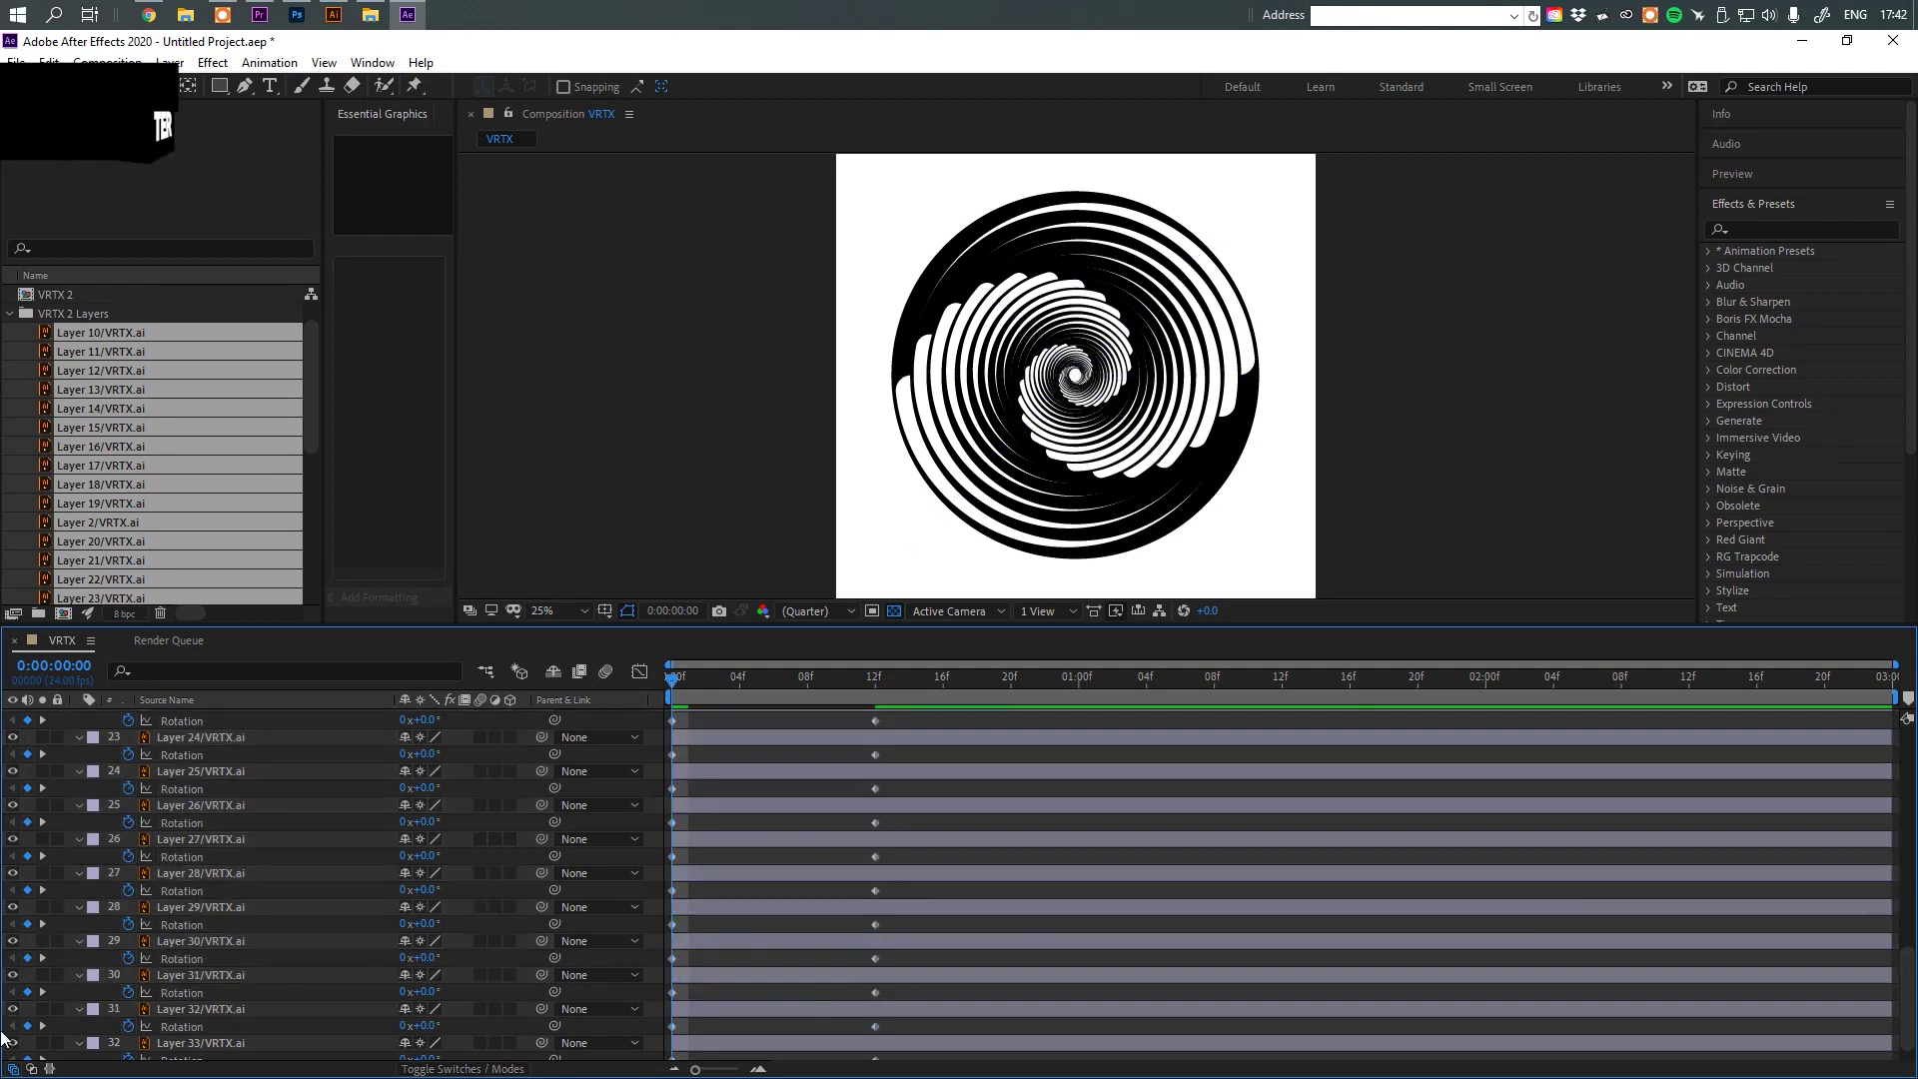
scroll(774, 1014, "down", 1)
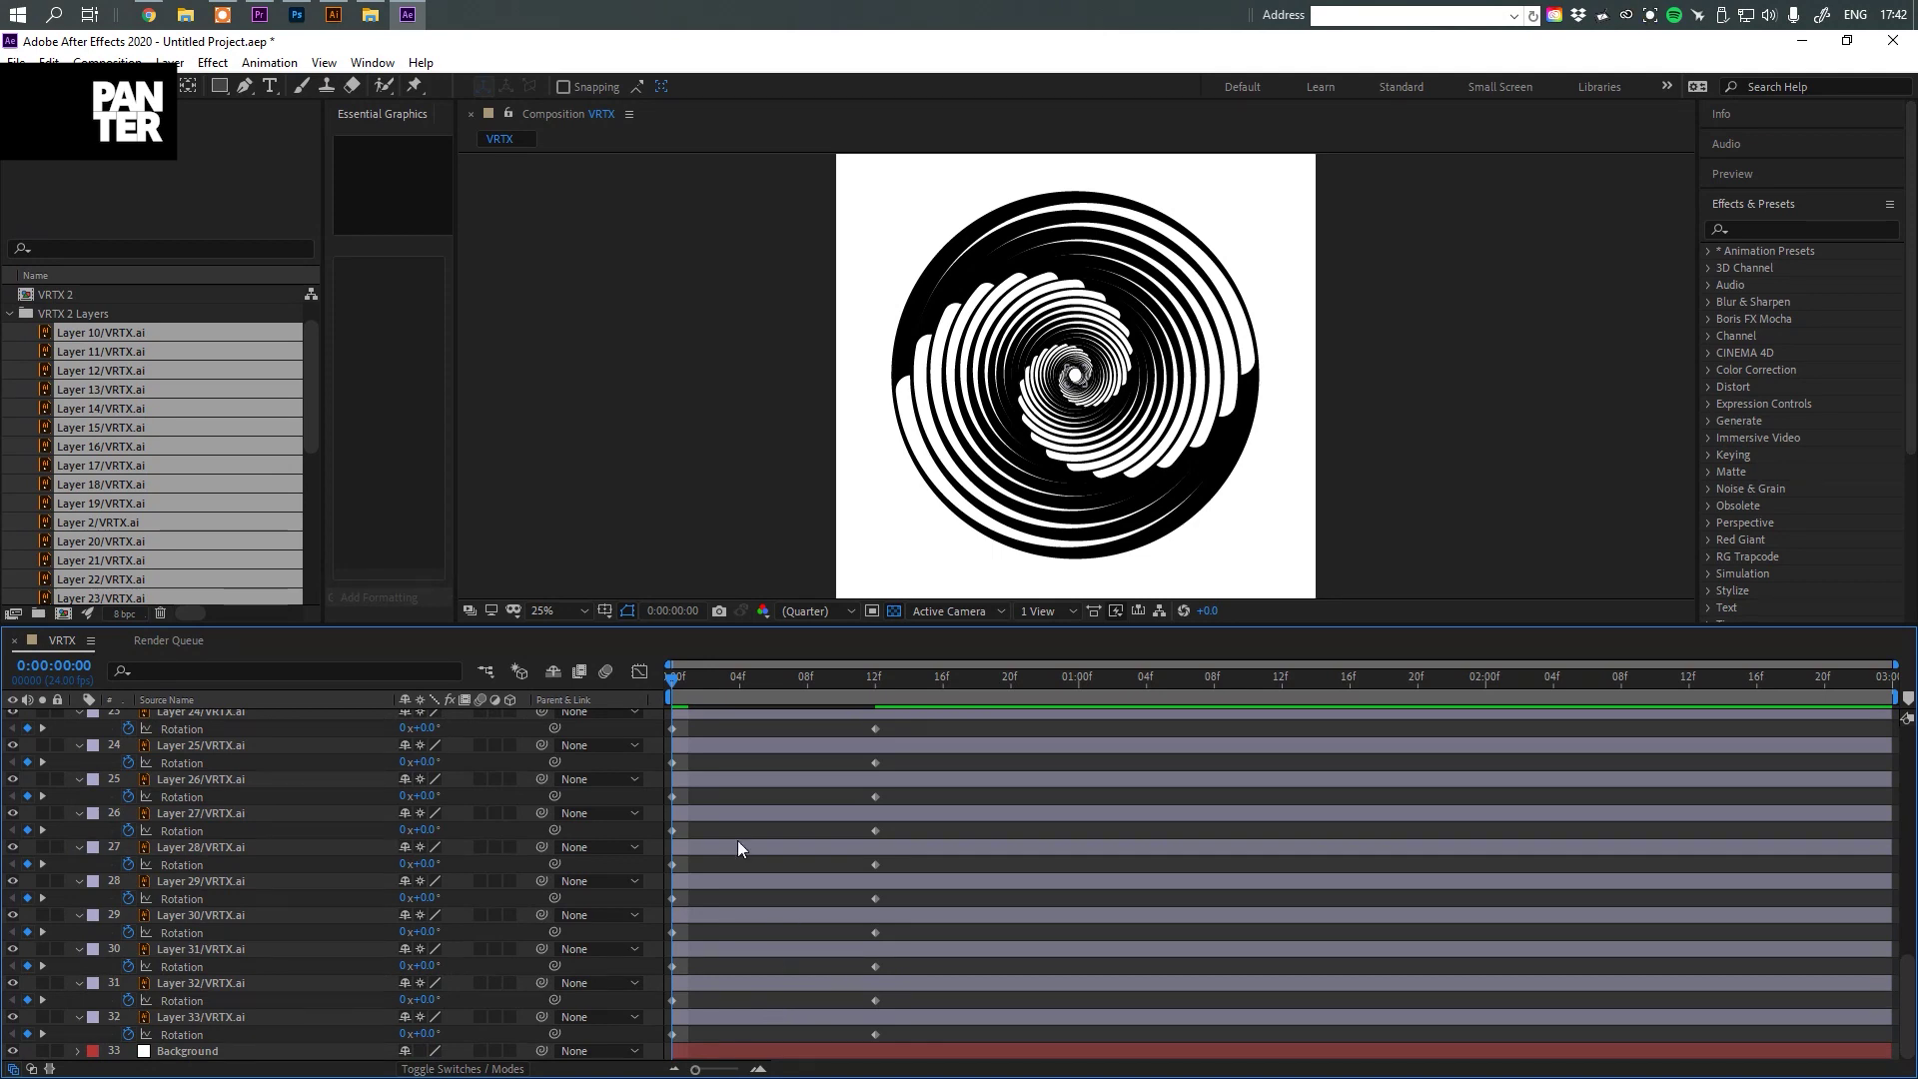
mouse_move(671, 680)
left_mouse_down()
mouse_move(843, 677)
mouse_move(638, 679)
left_mouse_up()
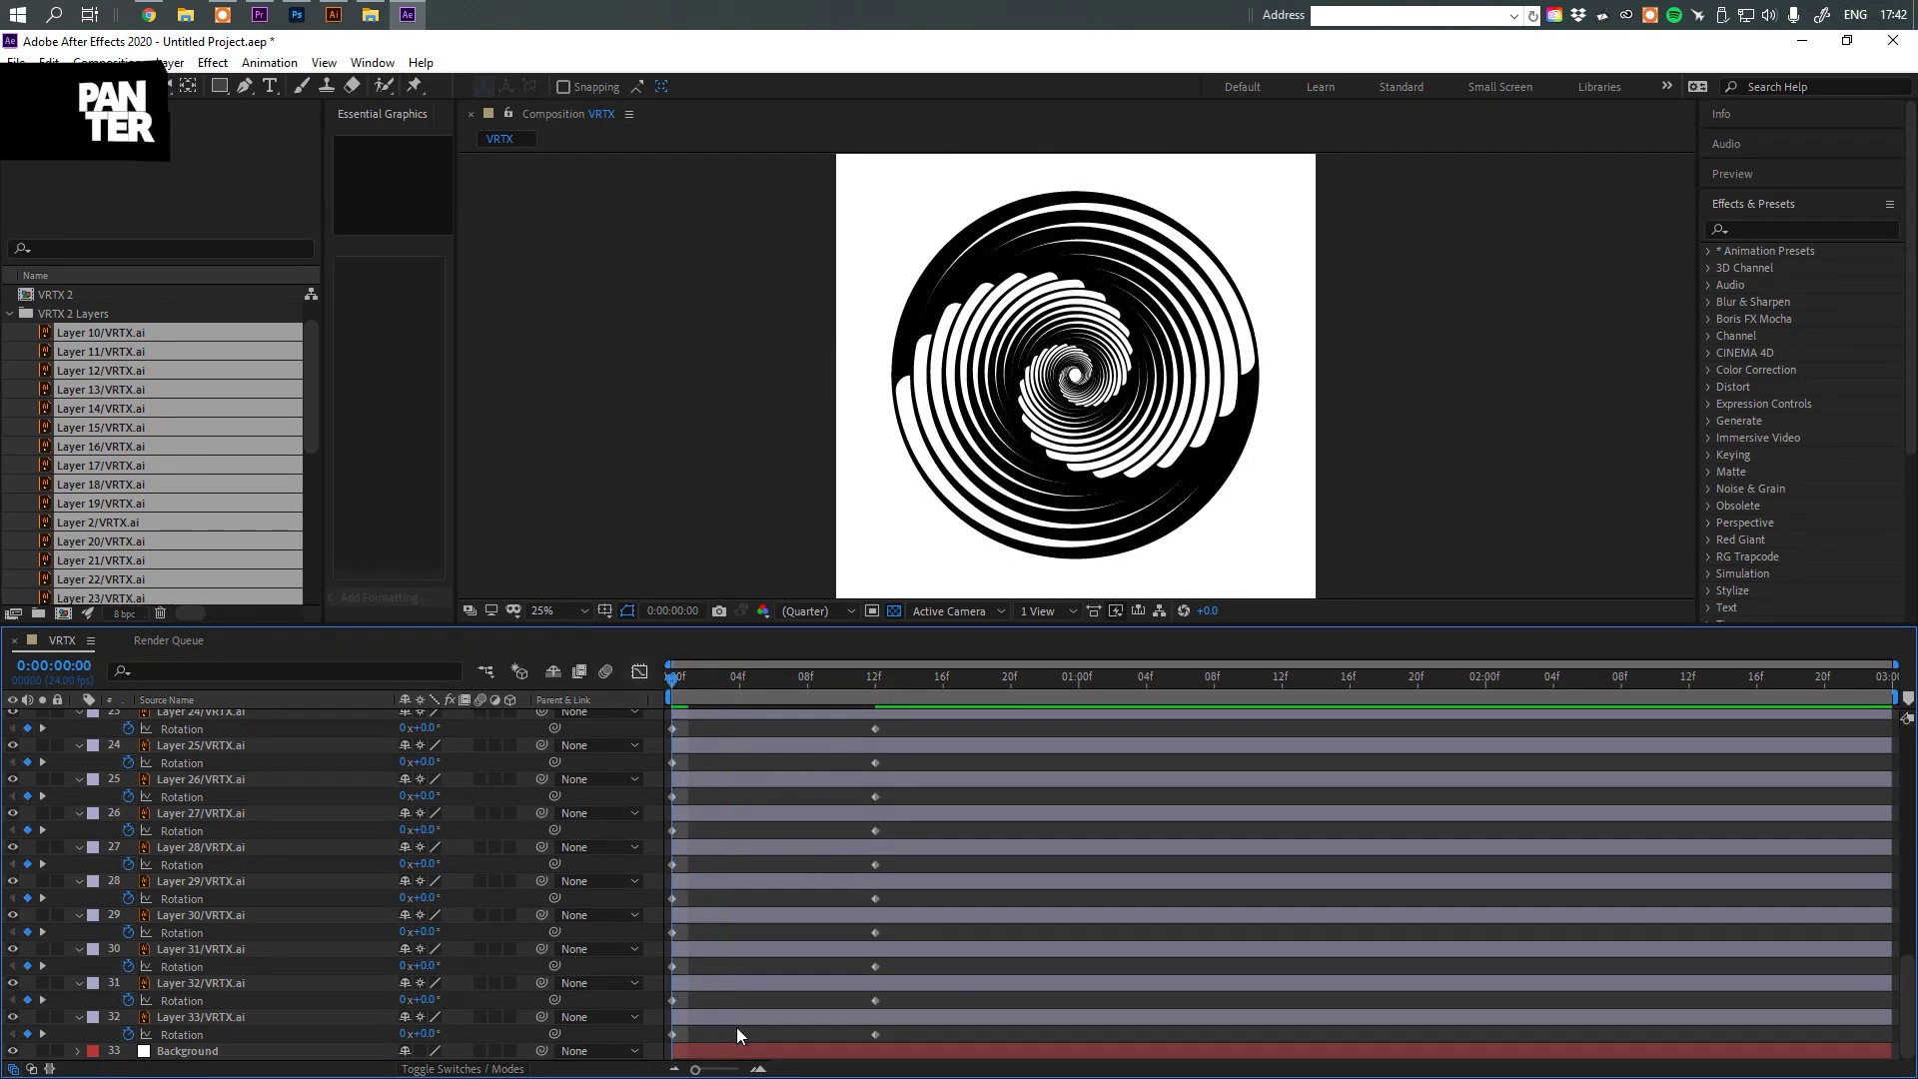
left_click(188, 1052)
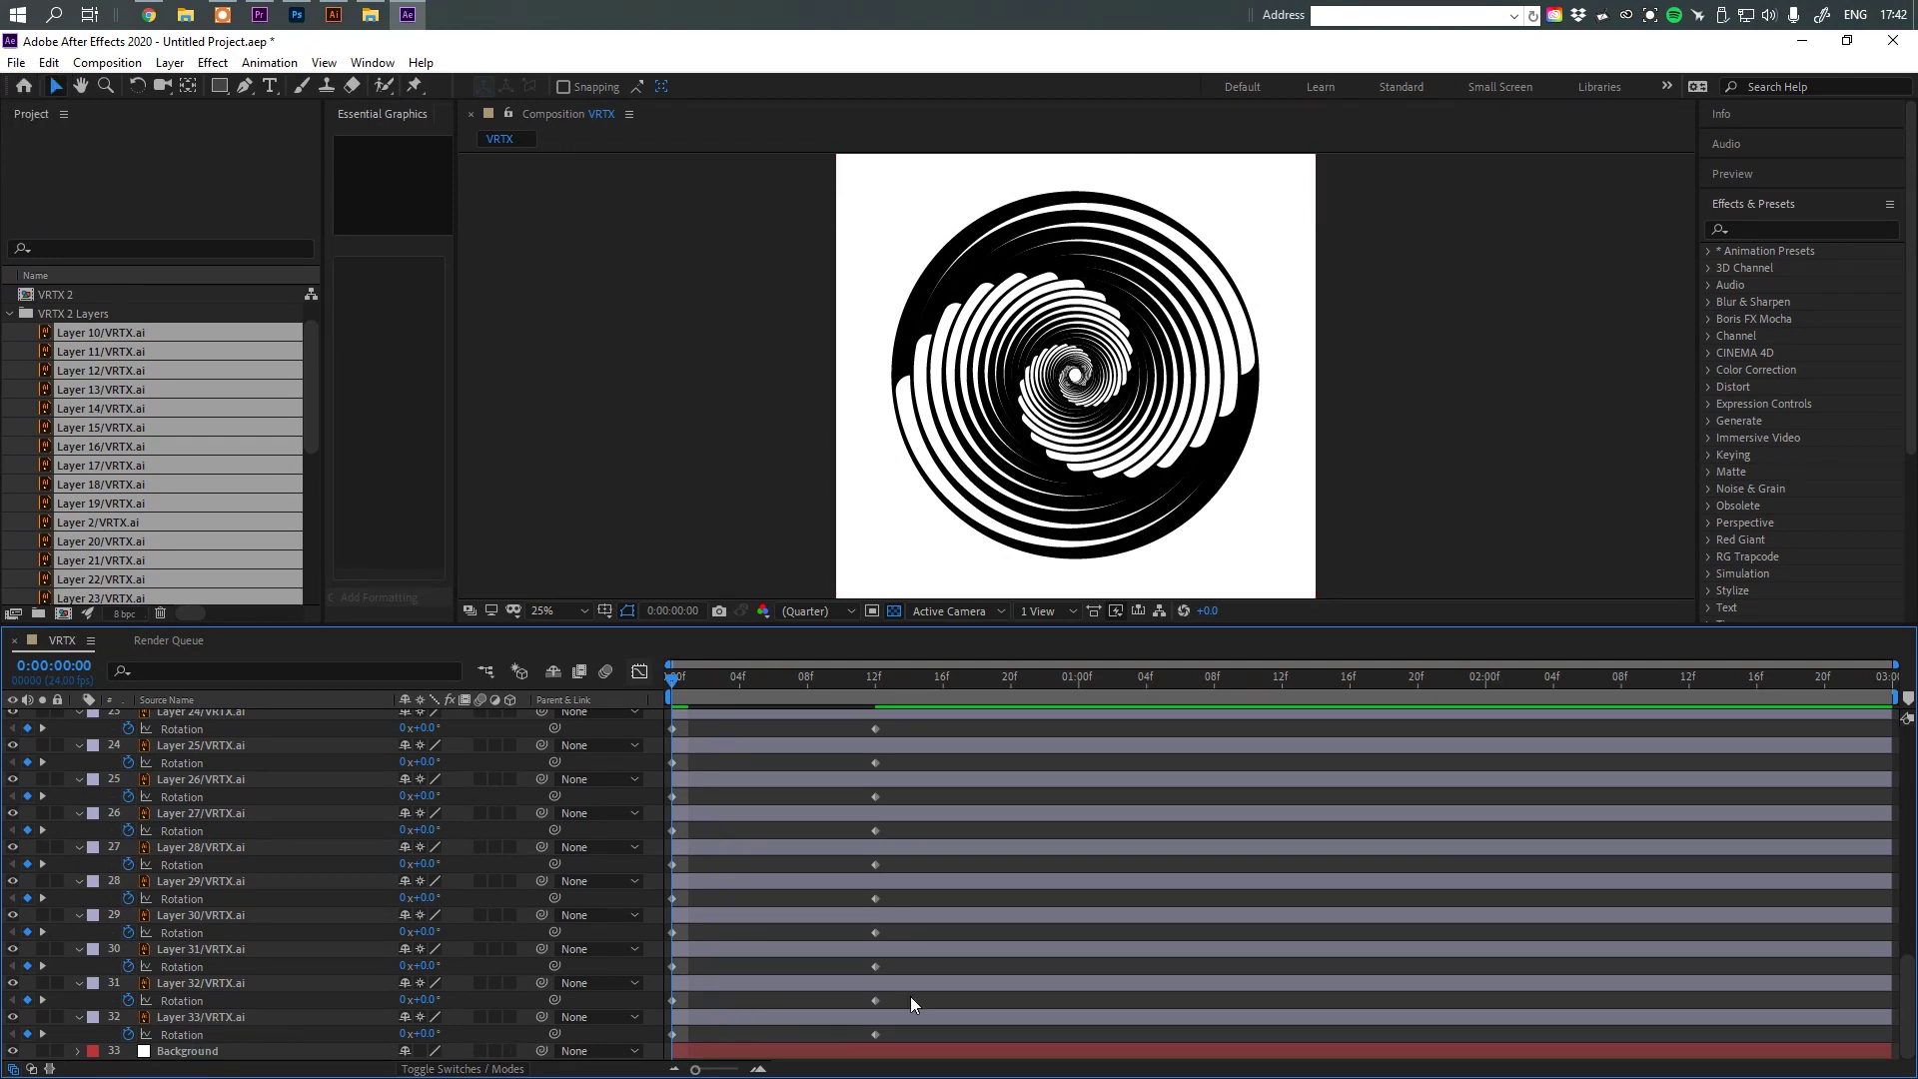
Shift both rotation keyframes of Layer 32 one frame later.
left_click_drag(909, 997, 665, 1005)
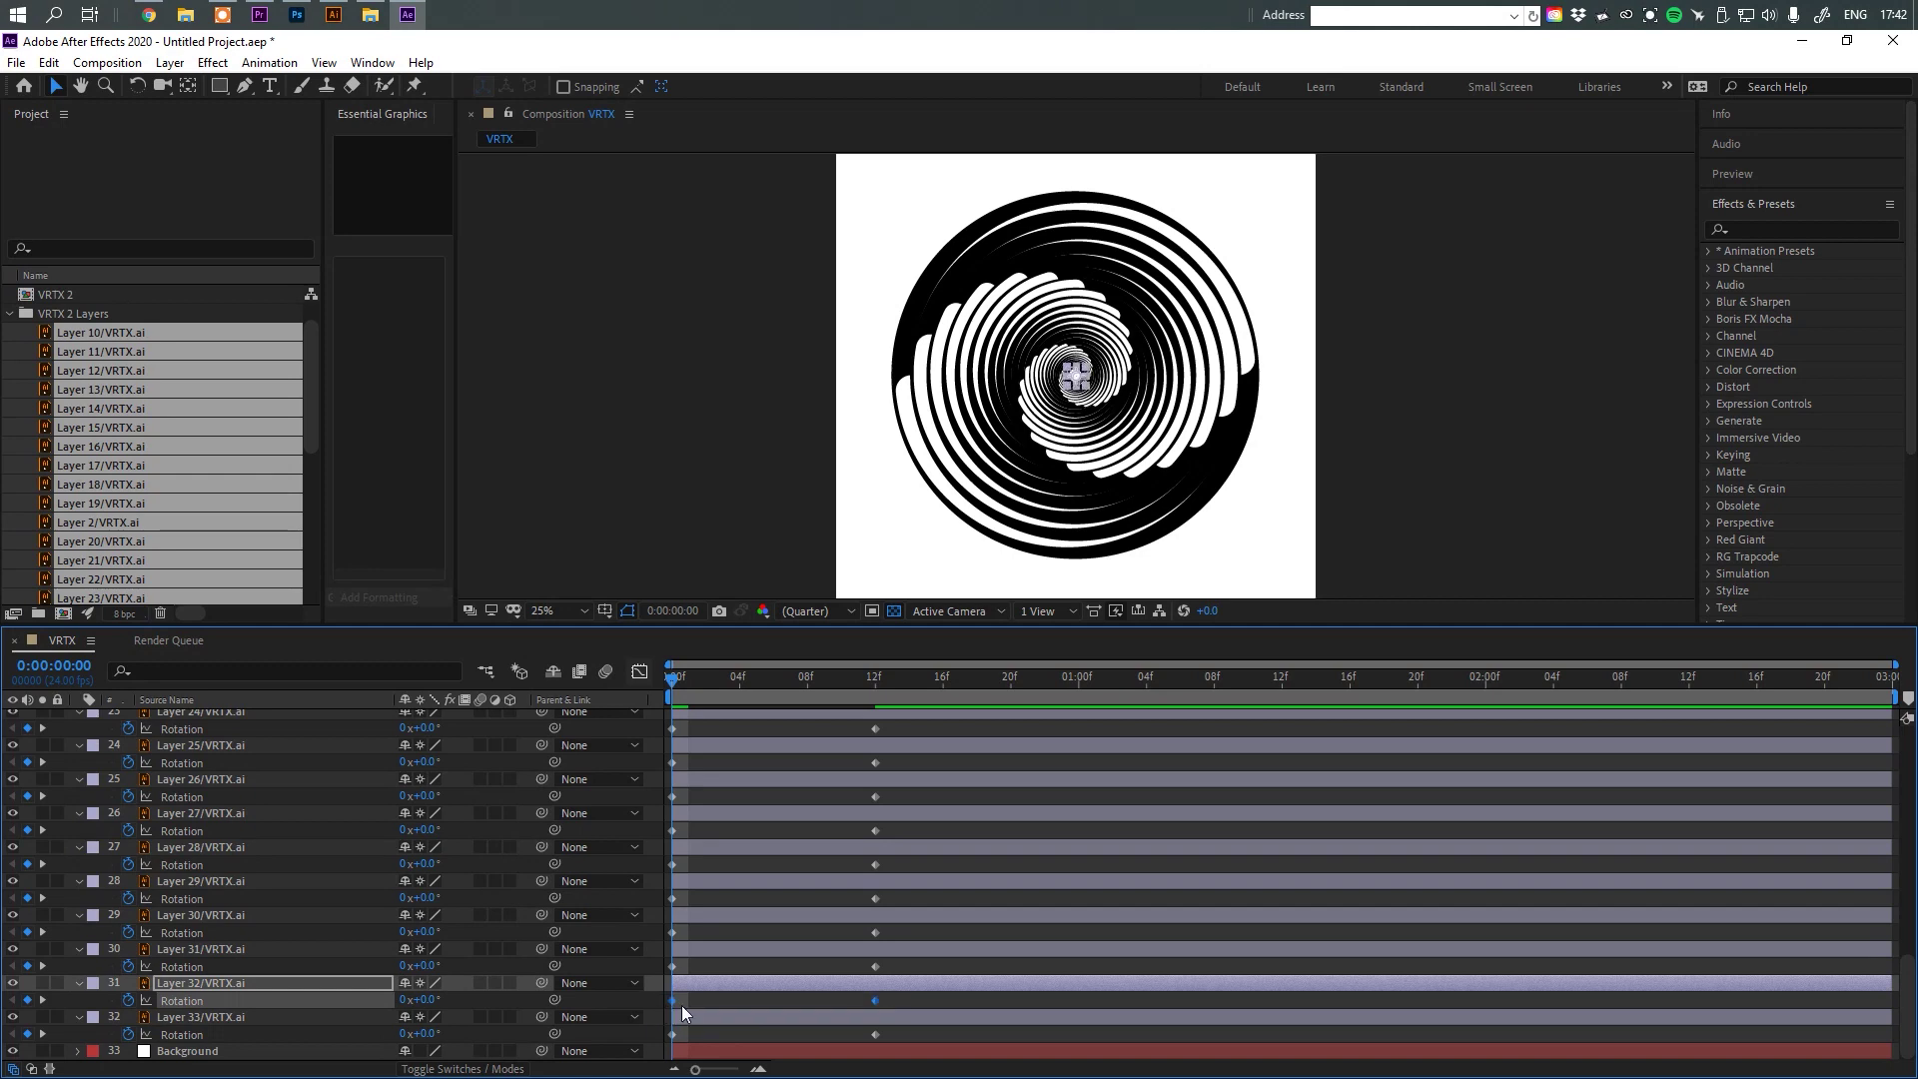
mouse_move(674, 1001)
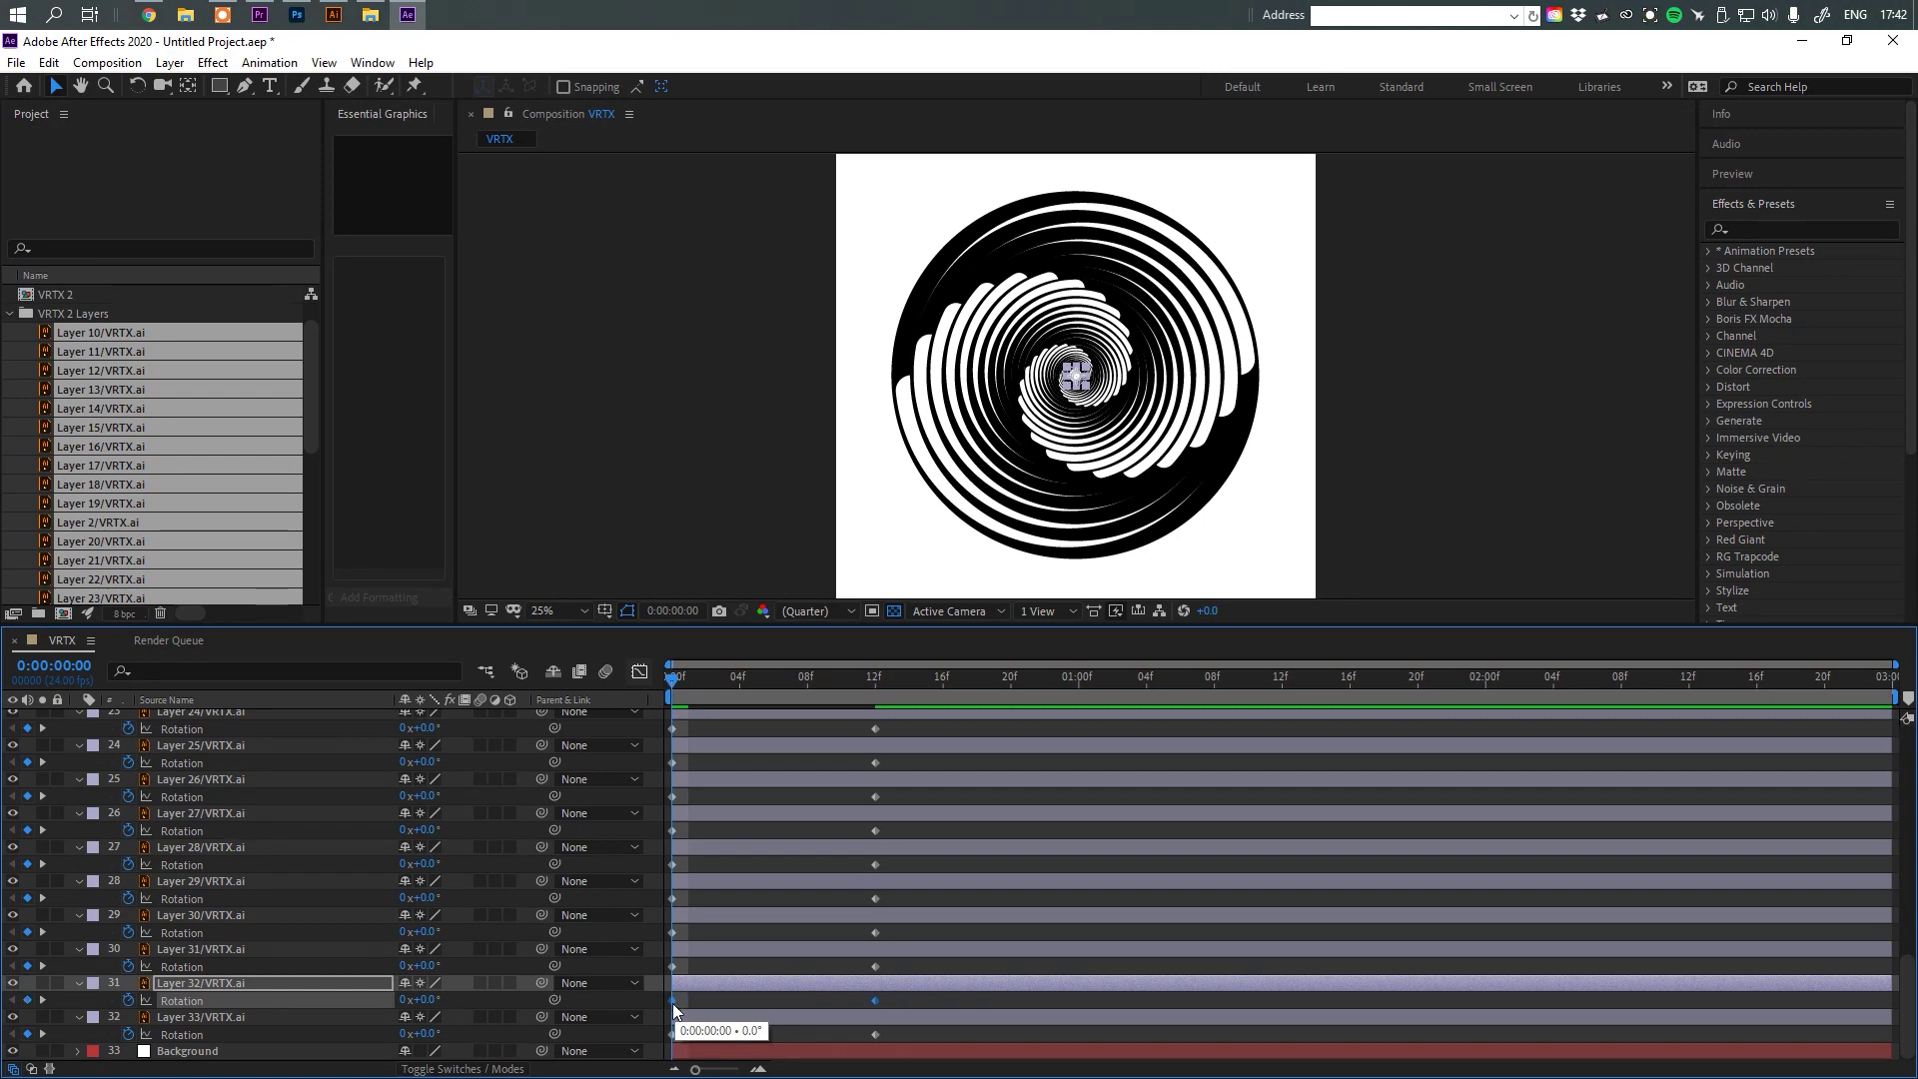
left_click_drag(686, 1003, 677, 1004)
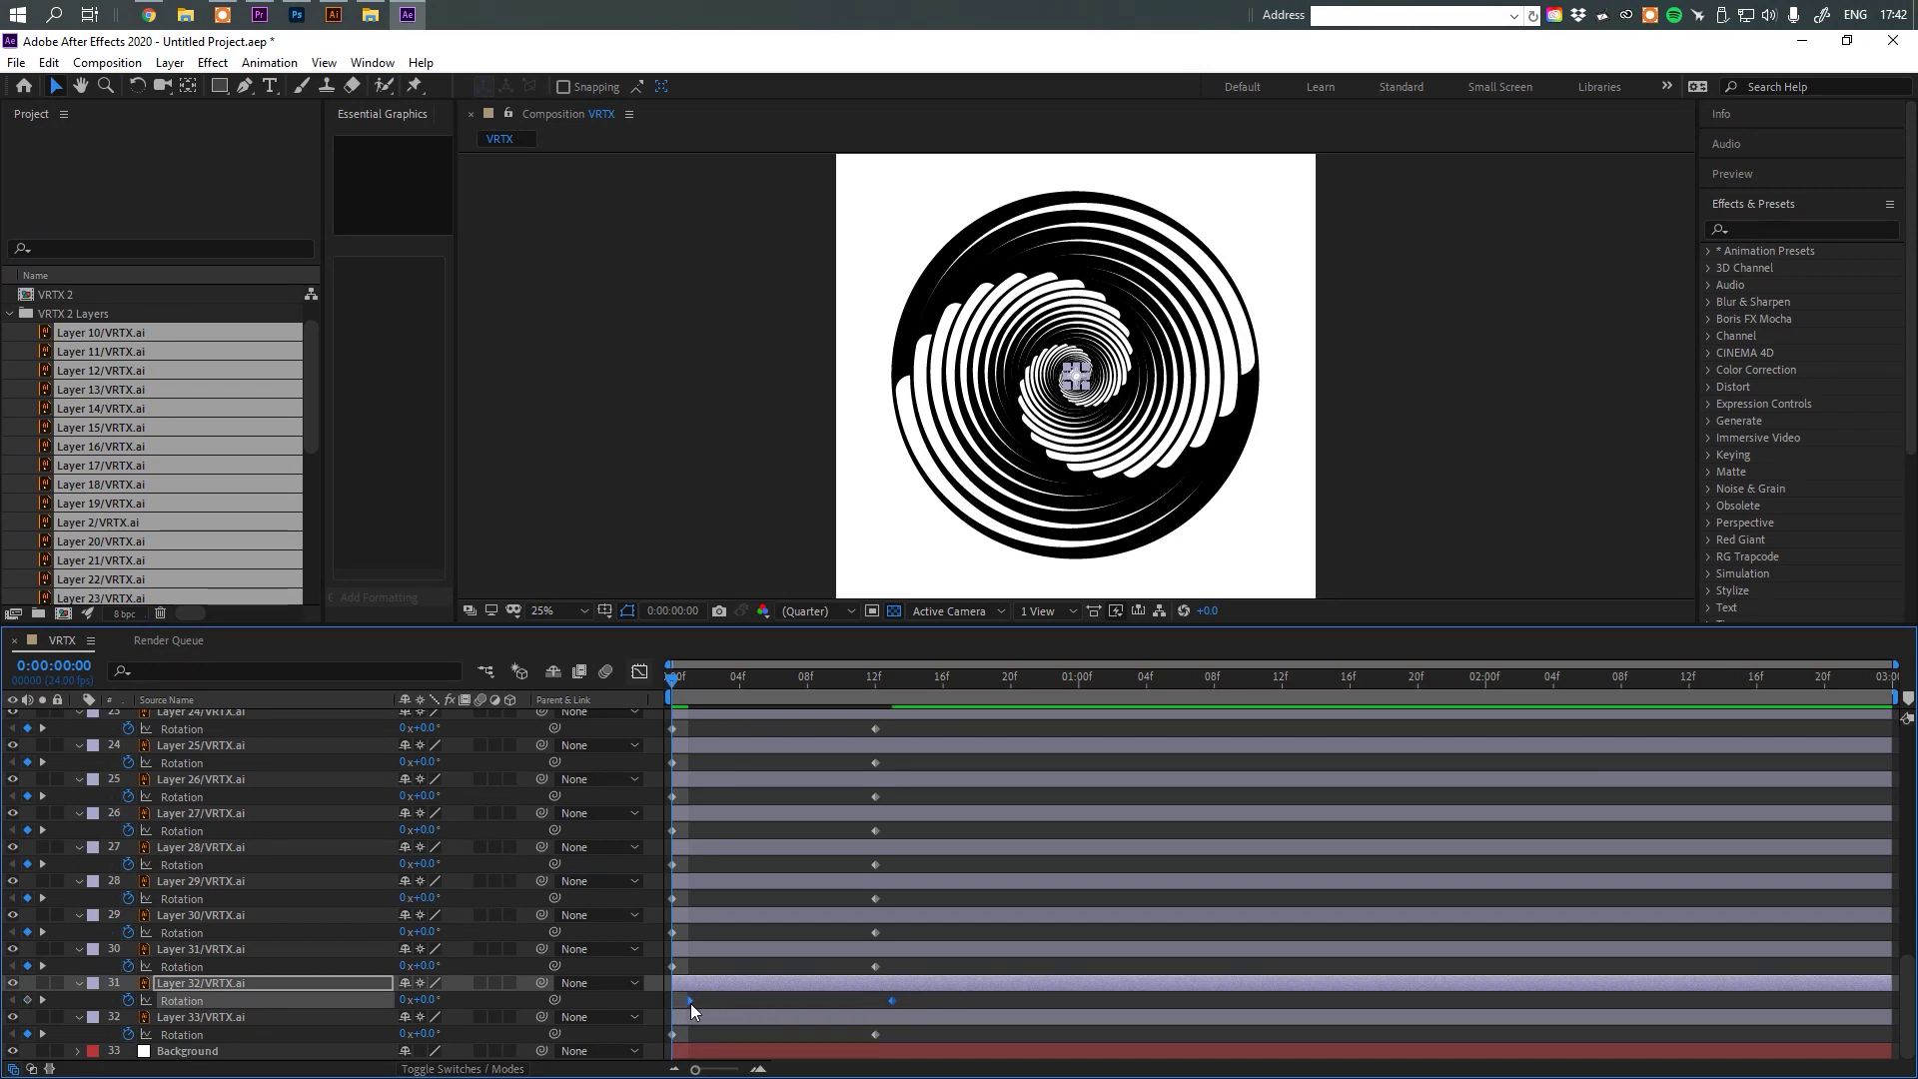
Shift the rotation keyframe pairs of Layer 31 two frames later and Layer 30 three frames later.
left_click_drag(906, 964, 679, 969)
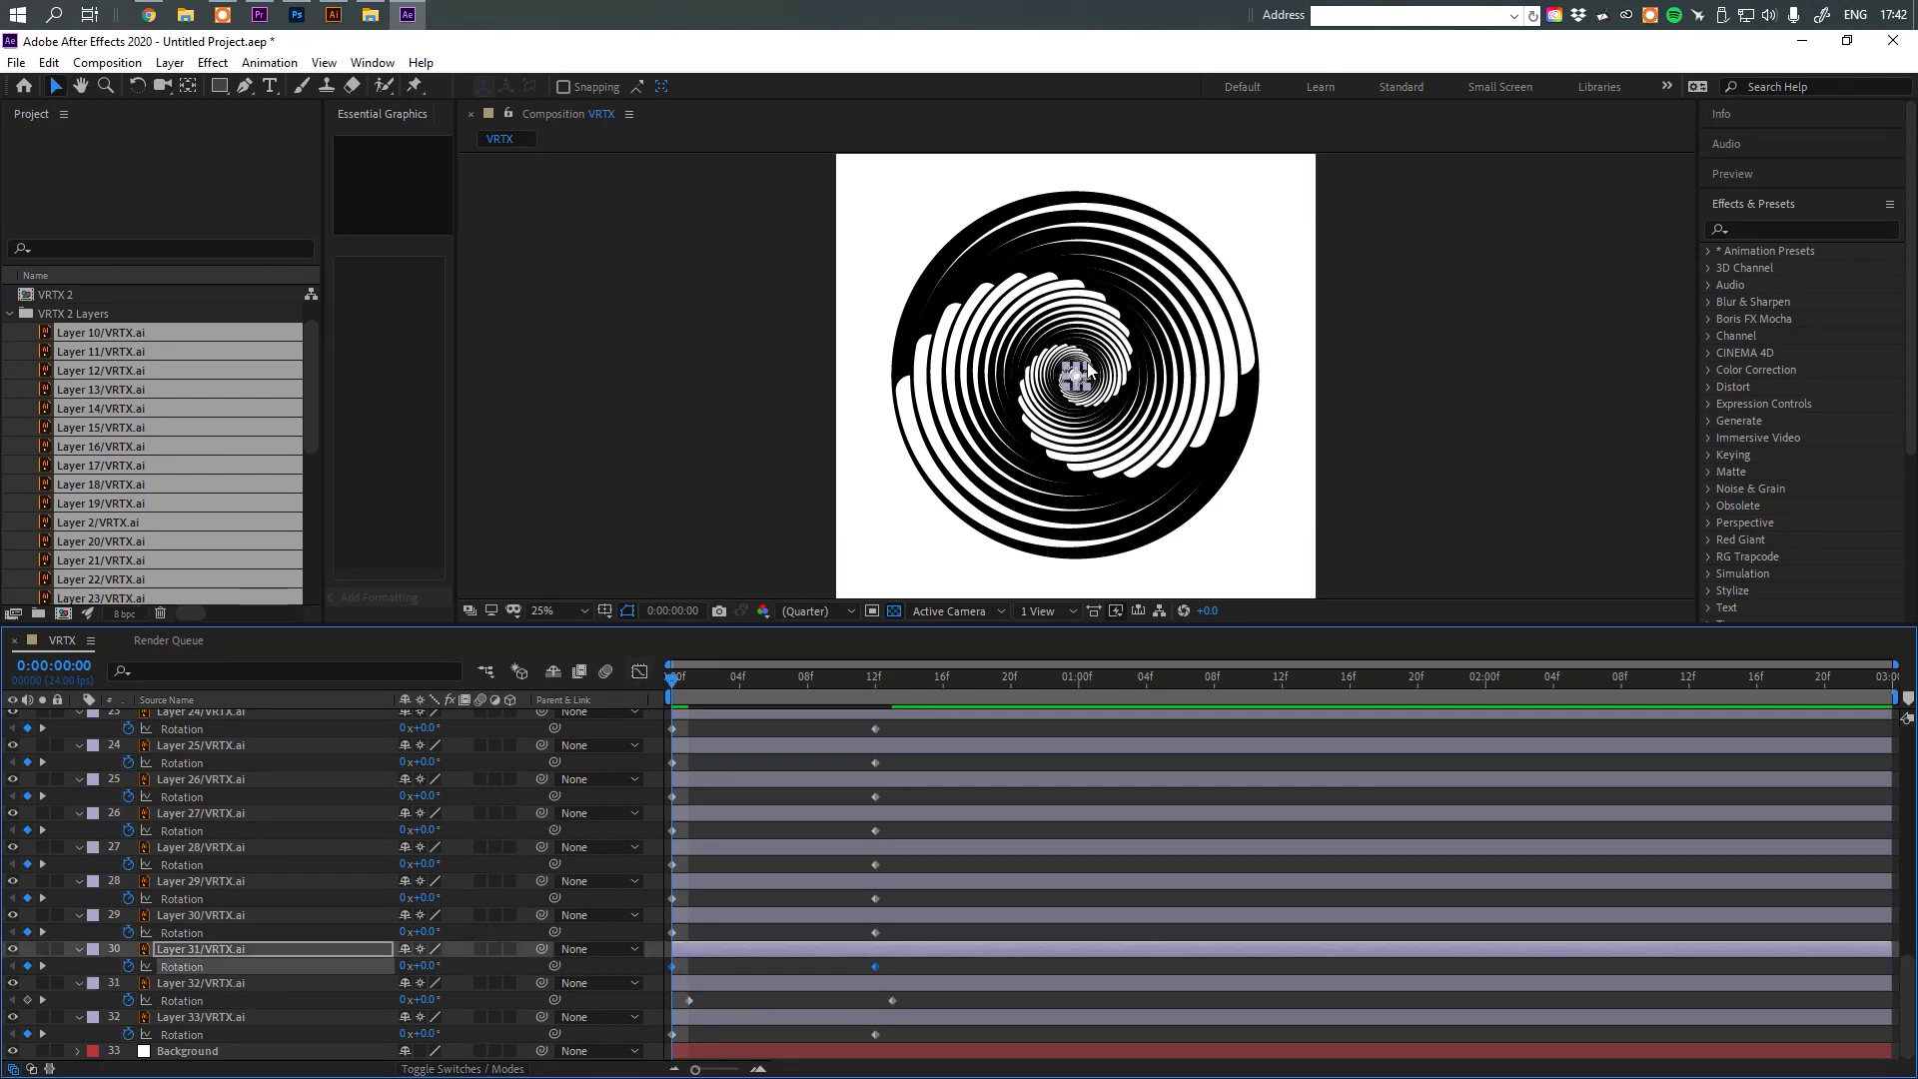
scroll(1077, 372, "up", 4)
scroll(1082, 366, "down", 2)
scroll(1083, 366, "down", 2)
left_click_drag(675, 967, 706, 967)
left_click_drag(914, 930, 733, 937)
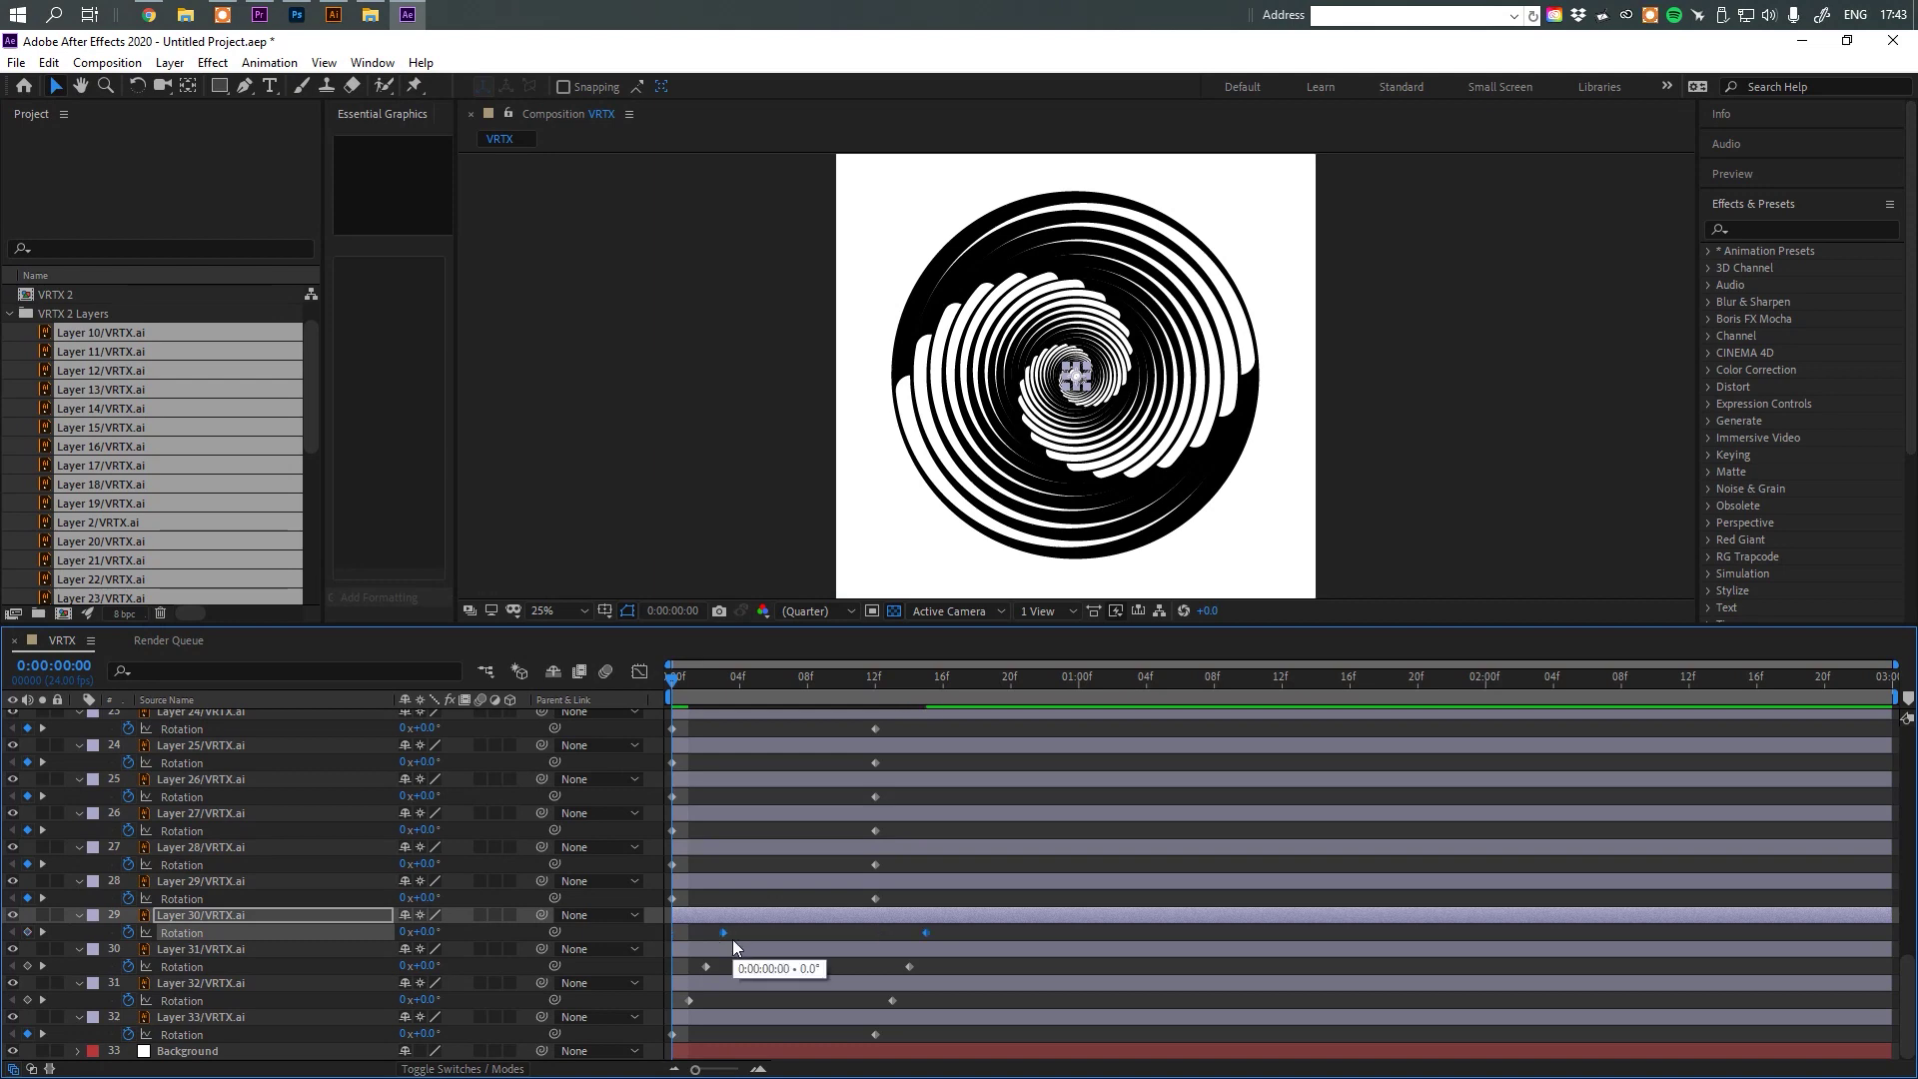
Shift both rotation keyframes of Layer 29 four frames later.
left_click_drag(896, 897, 681, 902)
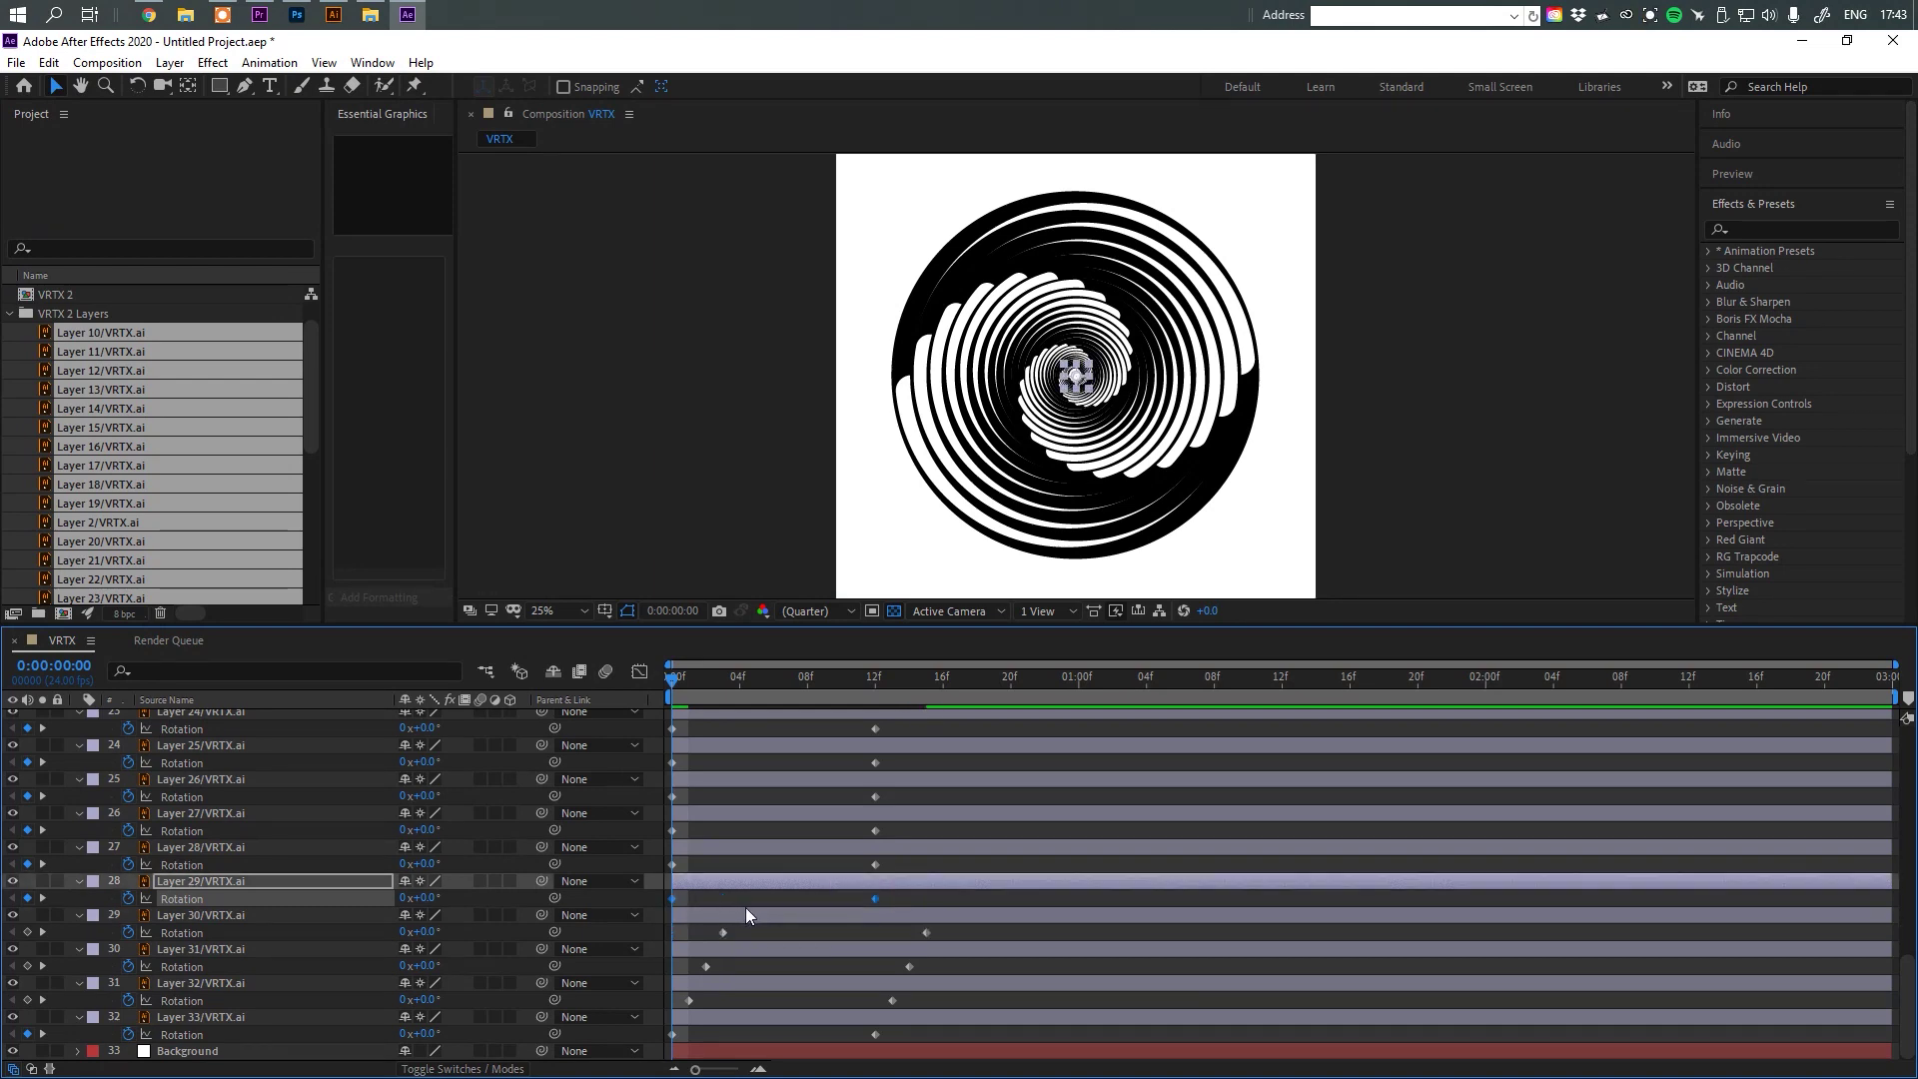
key("alt+Right")
key("alt+Right")
key("alt+Right")
key("alt+Right")
Shift both rotation keyframes of Layer 28 five frames later.
left_click_drag(915, 867, 674, 867)
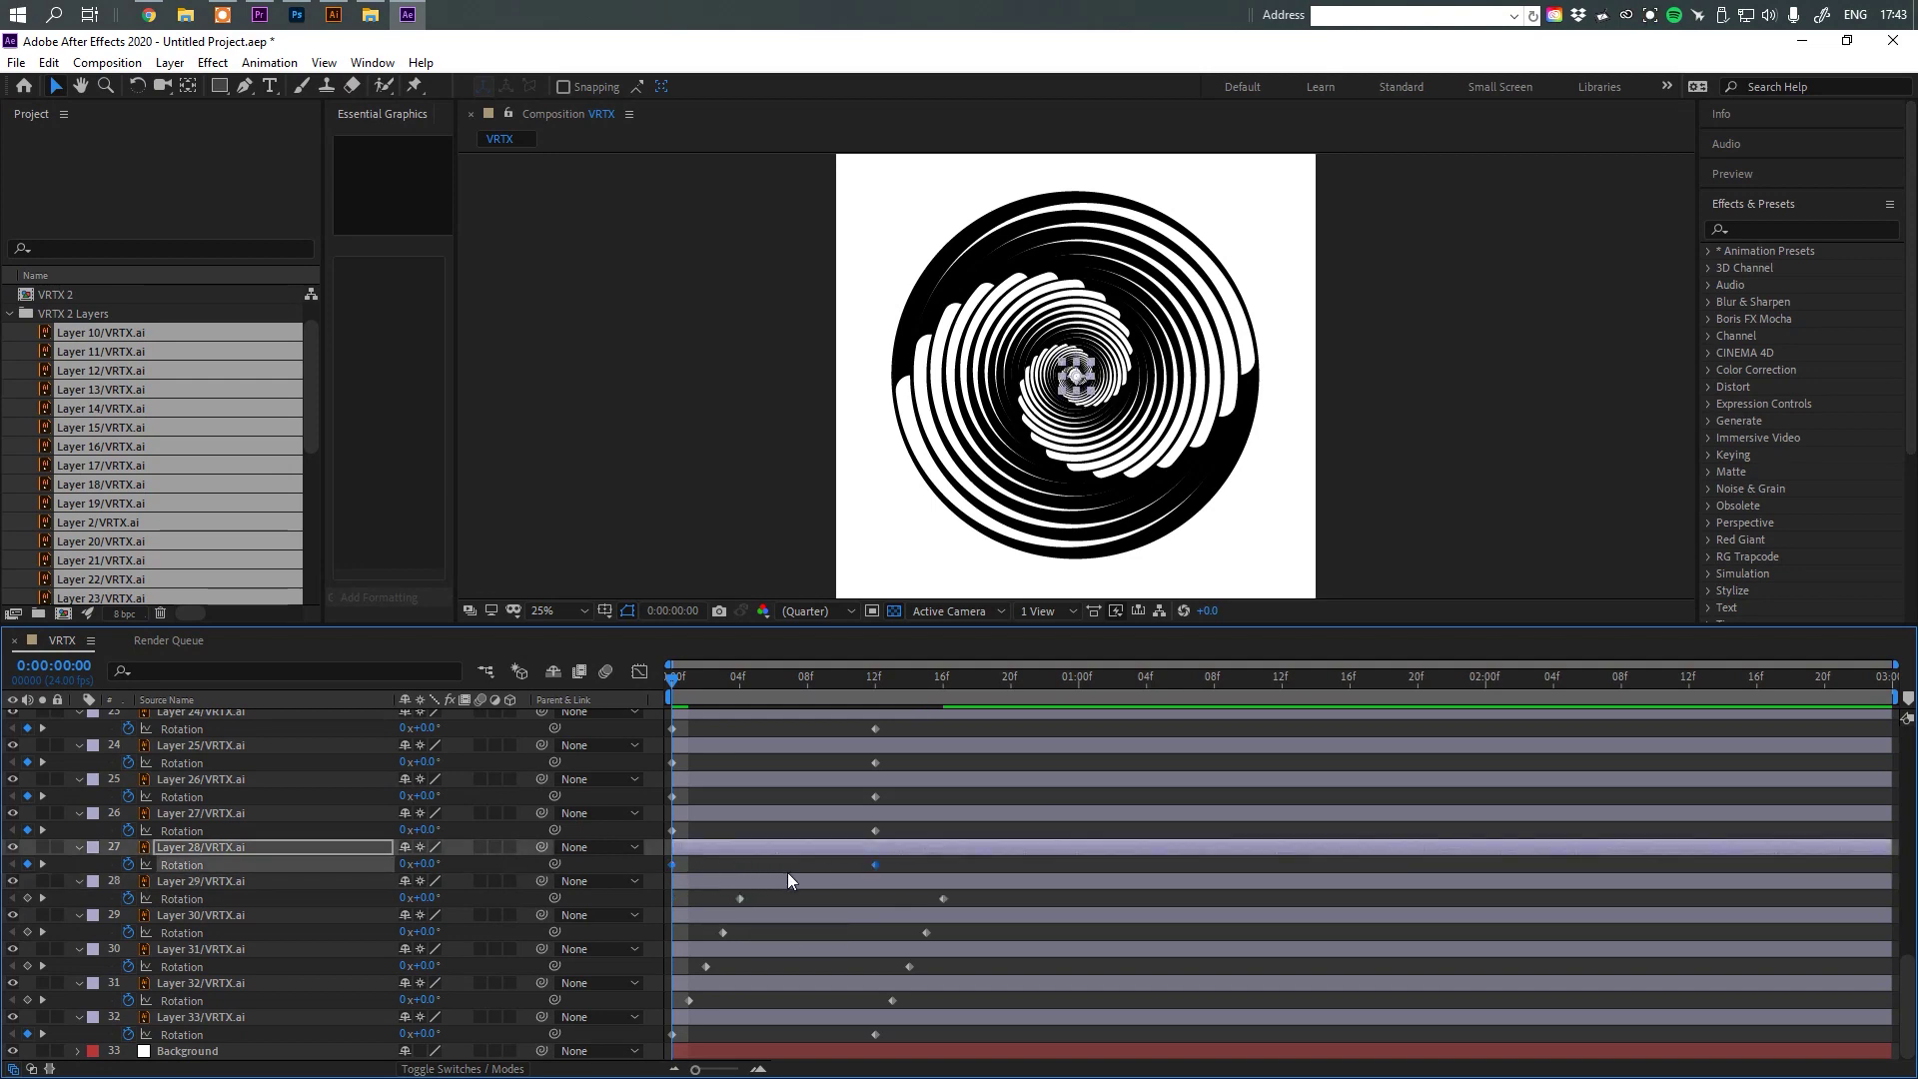
key("alt+Right")
key("alt+Right")
key("alt+Right")
key("alt+Right")
key("alt+Right")
Shift the rotation keyframe pairs of Layers 27, 26, 25 and 24 later by six, seven, eight and nine frames respectively.
left_click_drag(871, 830, 669, 836)
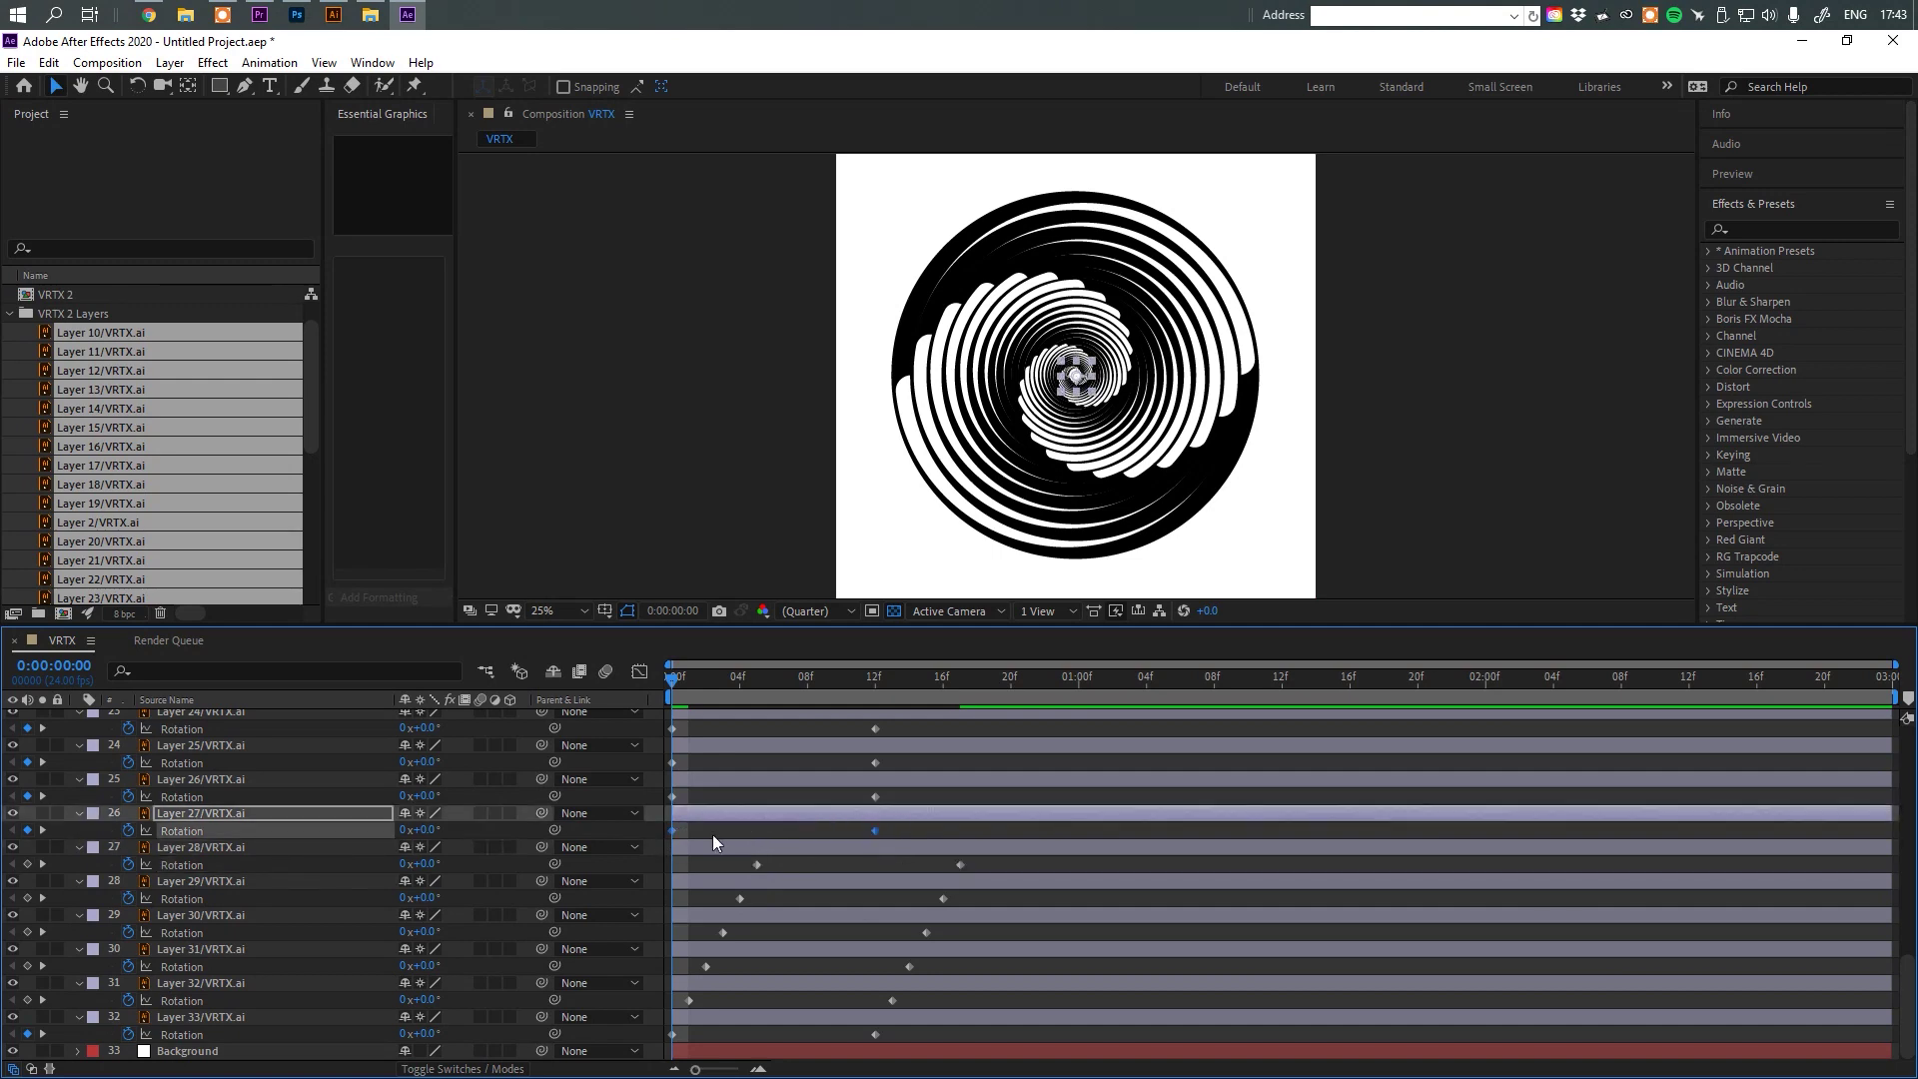
key("alt+Left")
scroll(731, 800, "up", 2)
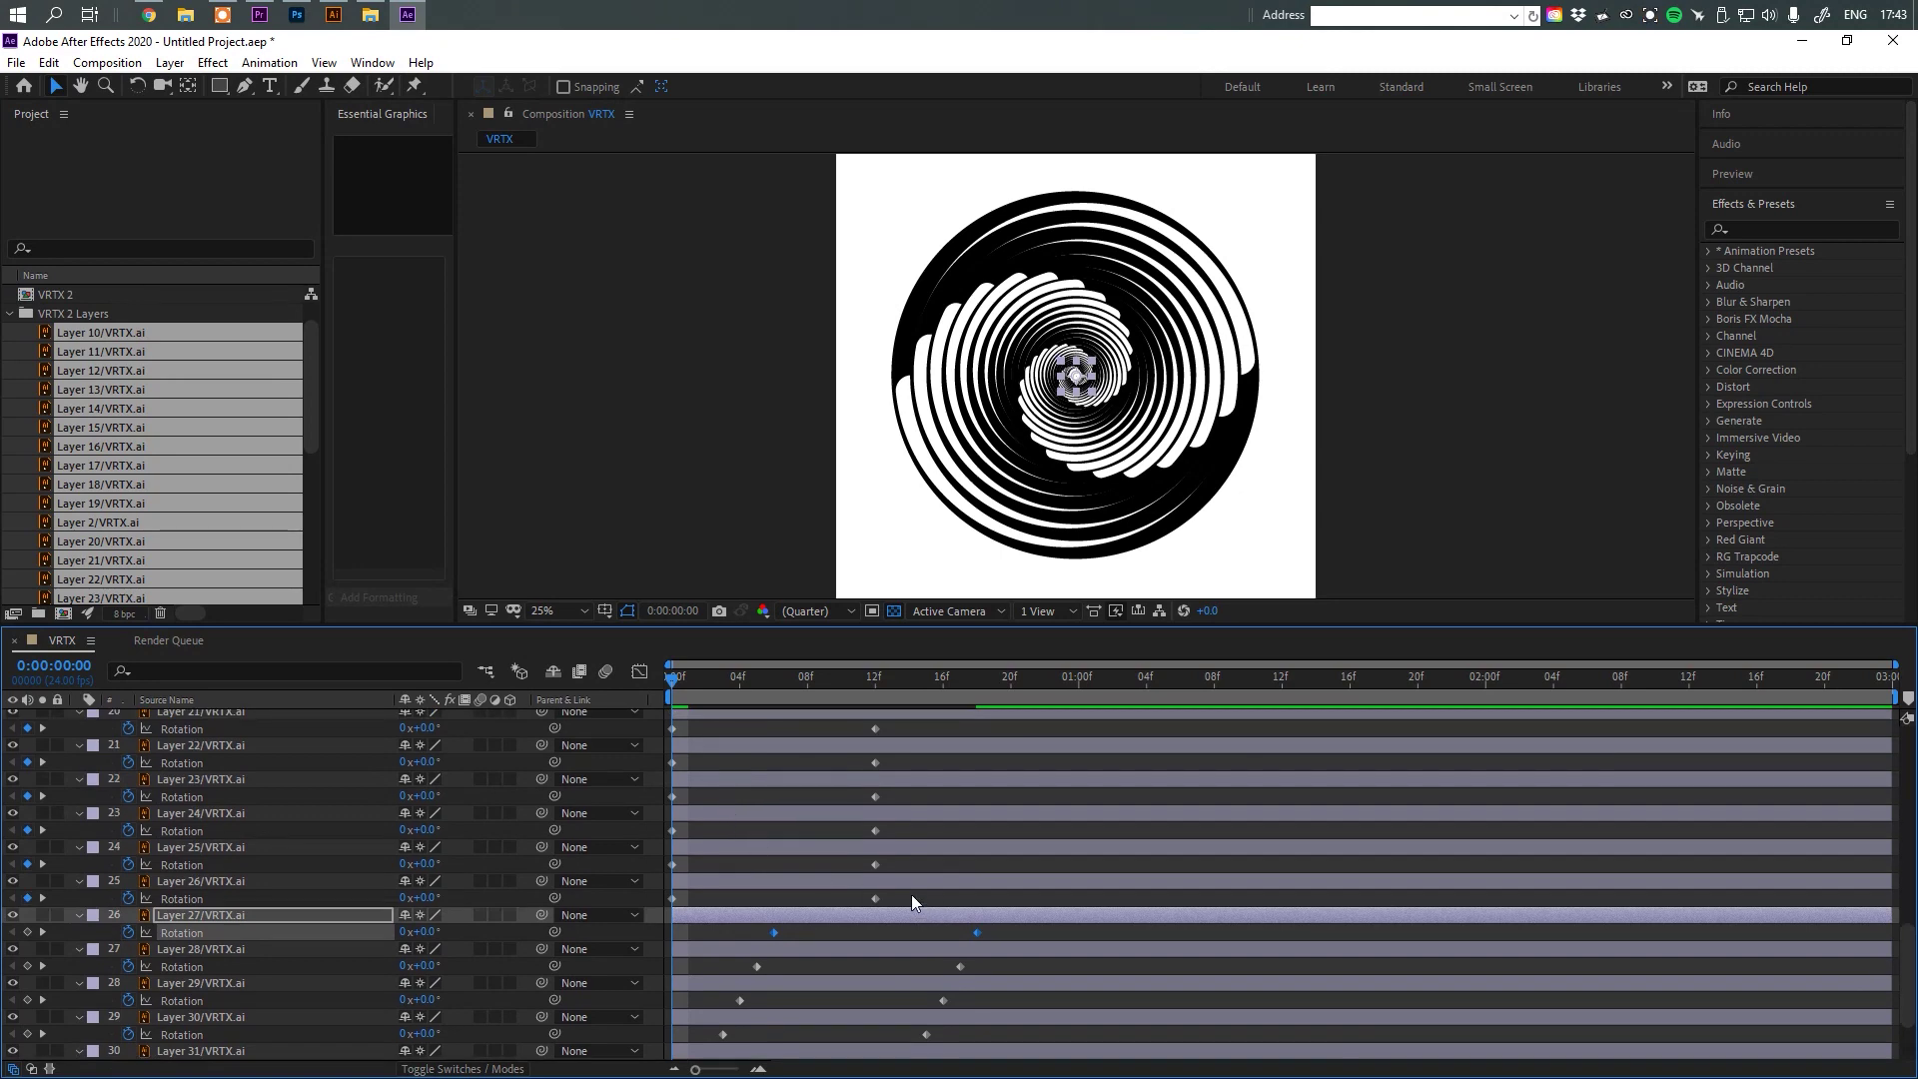
left_click_drag(912, 896, 791, 899)
left_click_drag(889, 862, 675, 869)
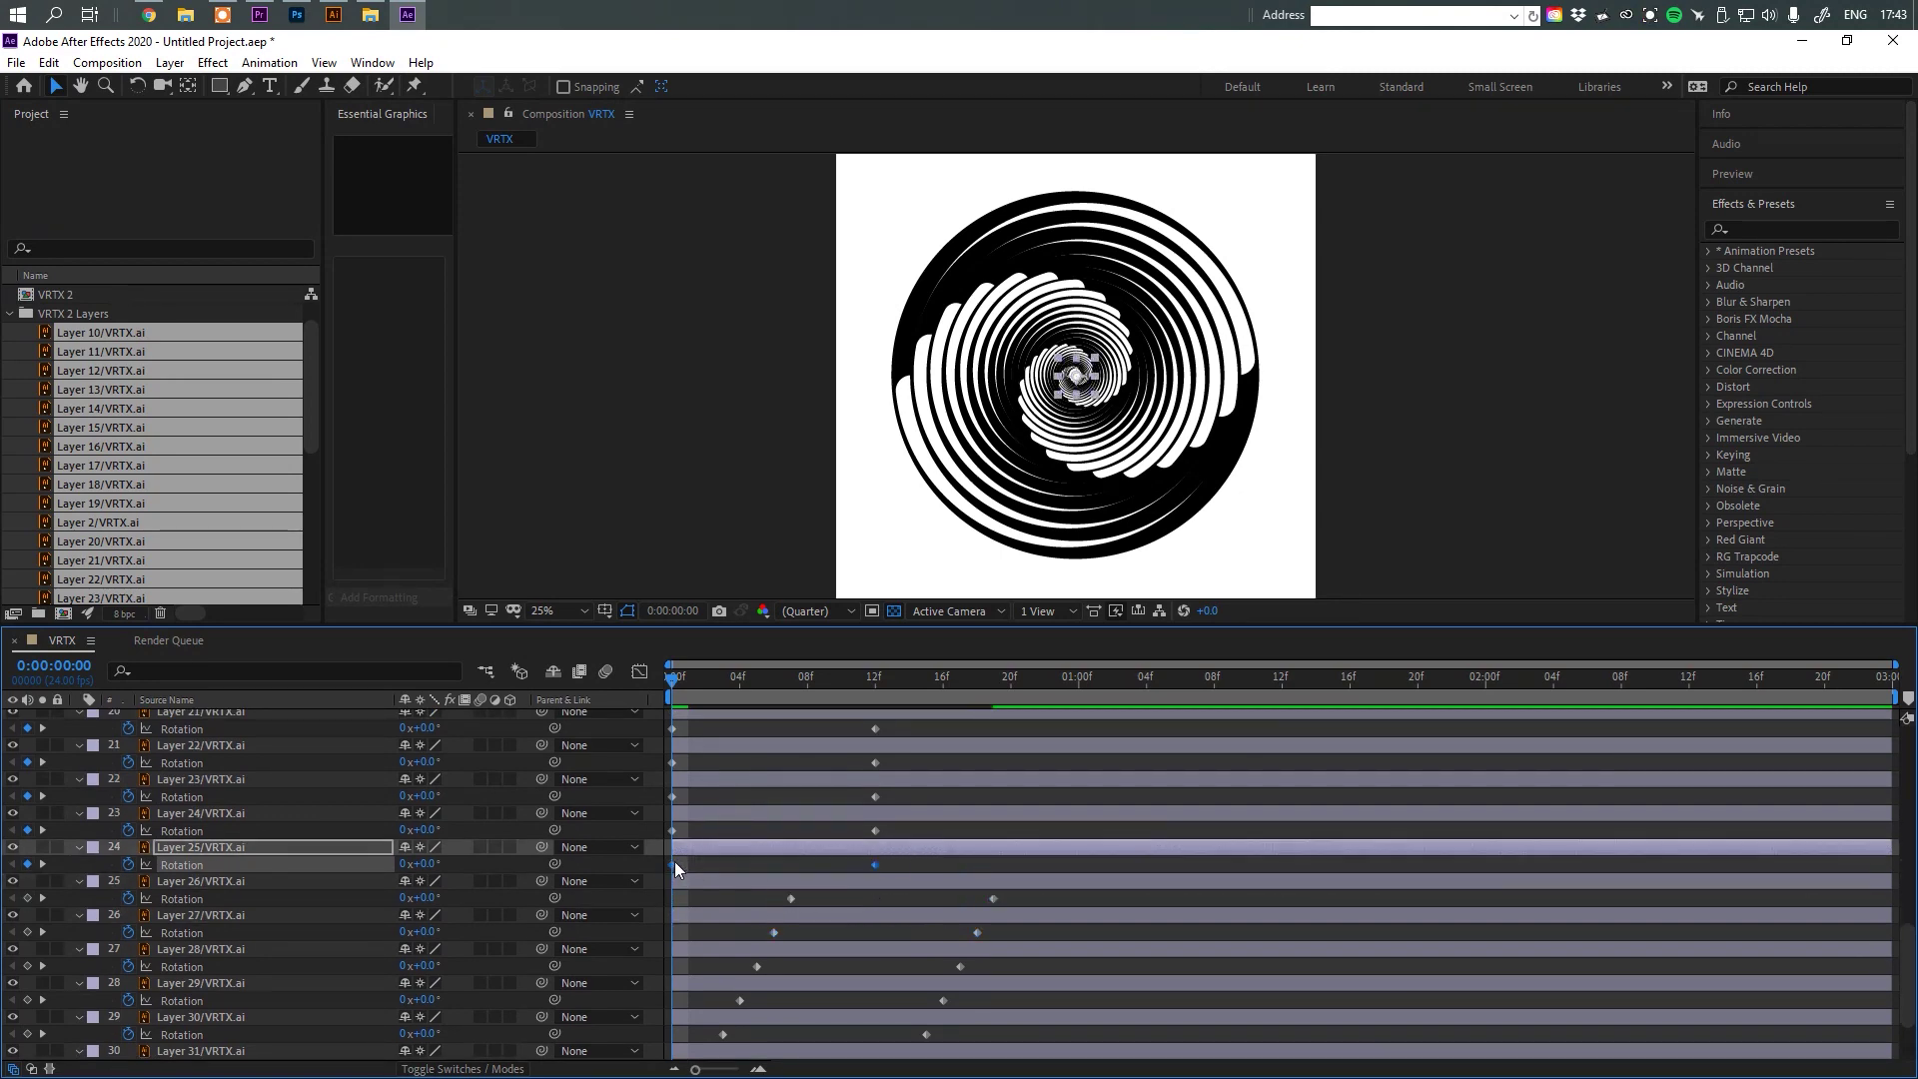
left_click_drag(894, 830, 668, 837)
scroll(755, 768, "up", 2)
left_click_drag(682, 940, 784, 939)
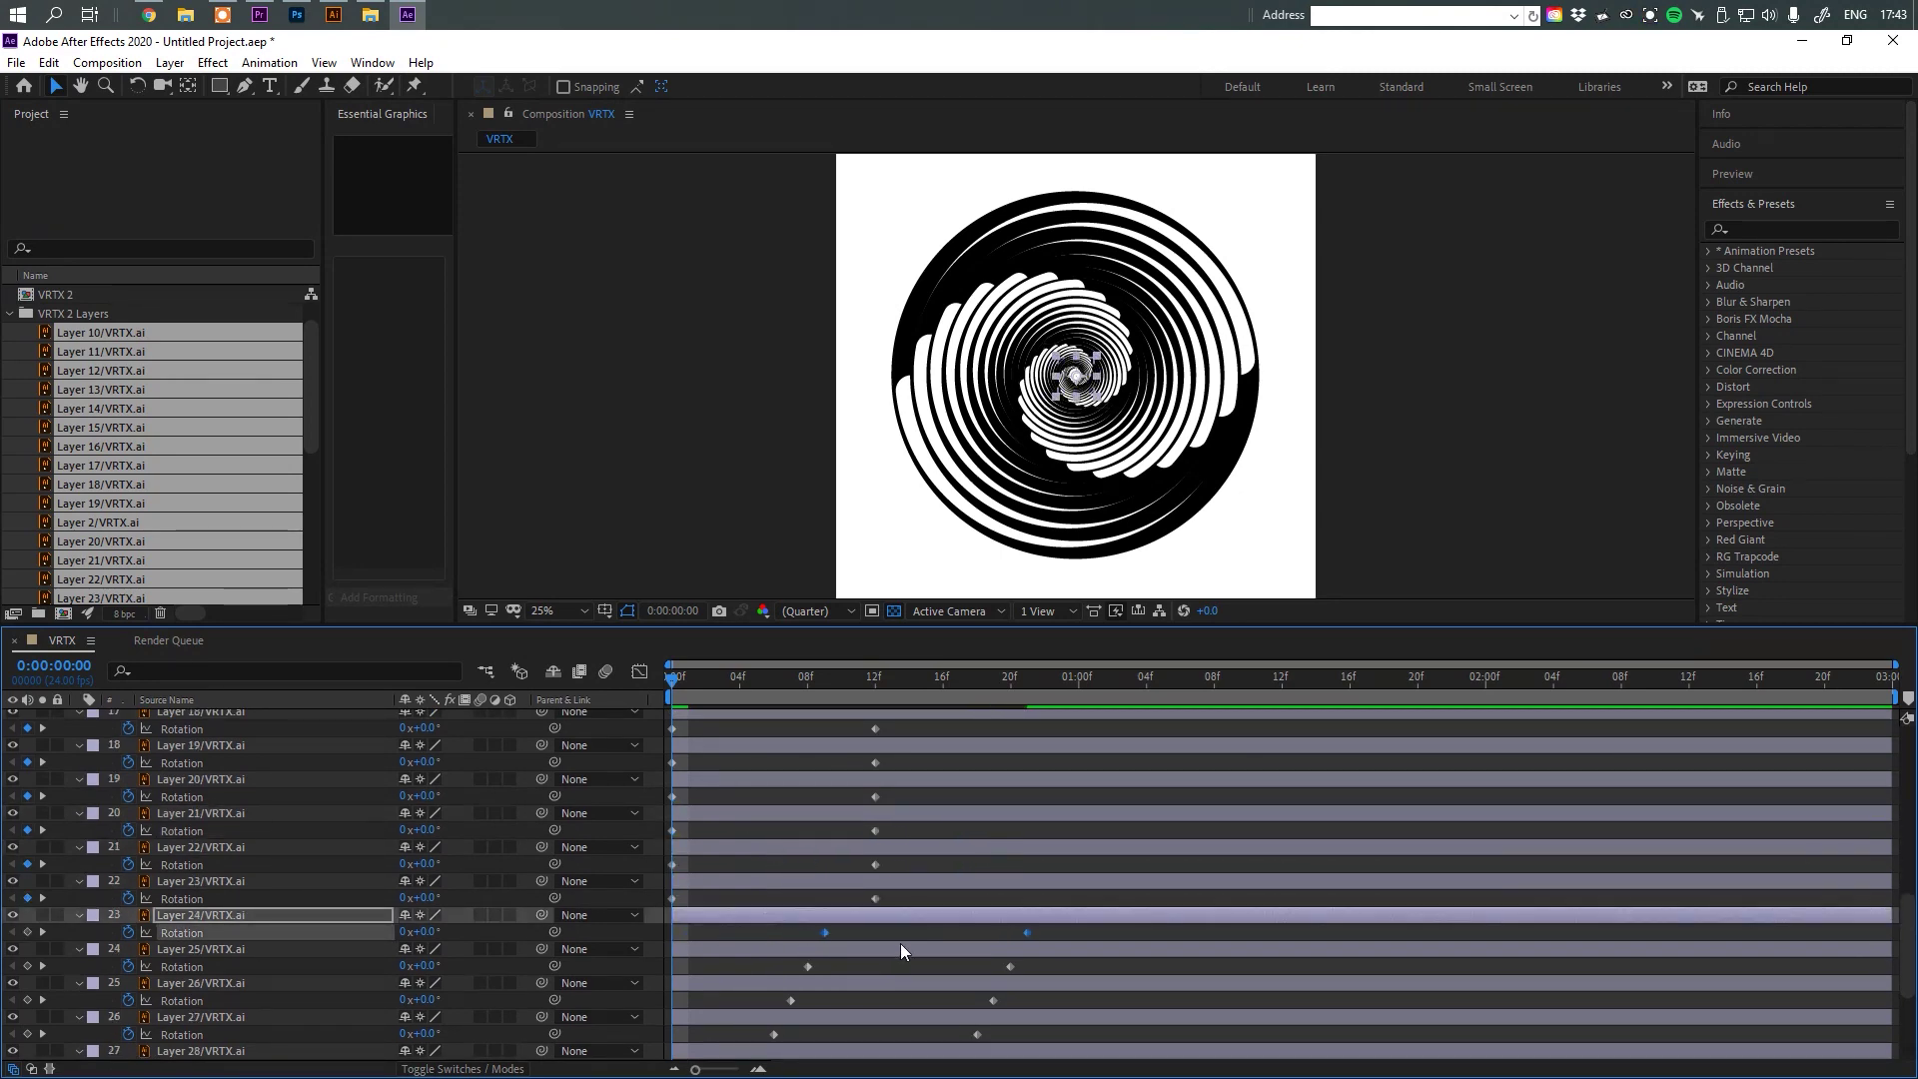
Shift the rotation keyframe pairs of Layers 23, 22, 21 and 20 later by 10, 11, 12 and 13 frames respectively.
left_click_drag(902, 892, 676, 897)
left_click_drag(897, 866, 669, 870)
left_click_drag(672, 865, 857, 880)
mouse_move(894, 831)
left_mouse_down()
mouse_move(693, 836)
mouse_move(877, 854)
mouse_move(673, 802)
mouse_move(887, 818)
left_mouse_up()
scroll(887, 818, "up", 3)
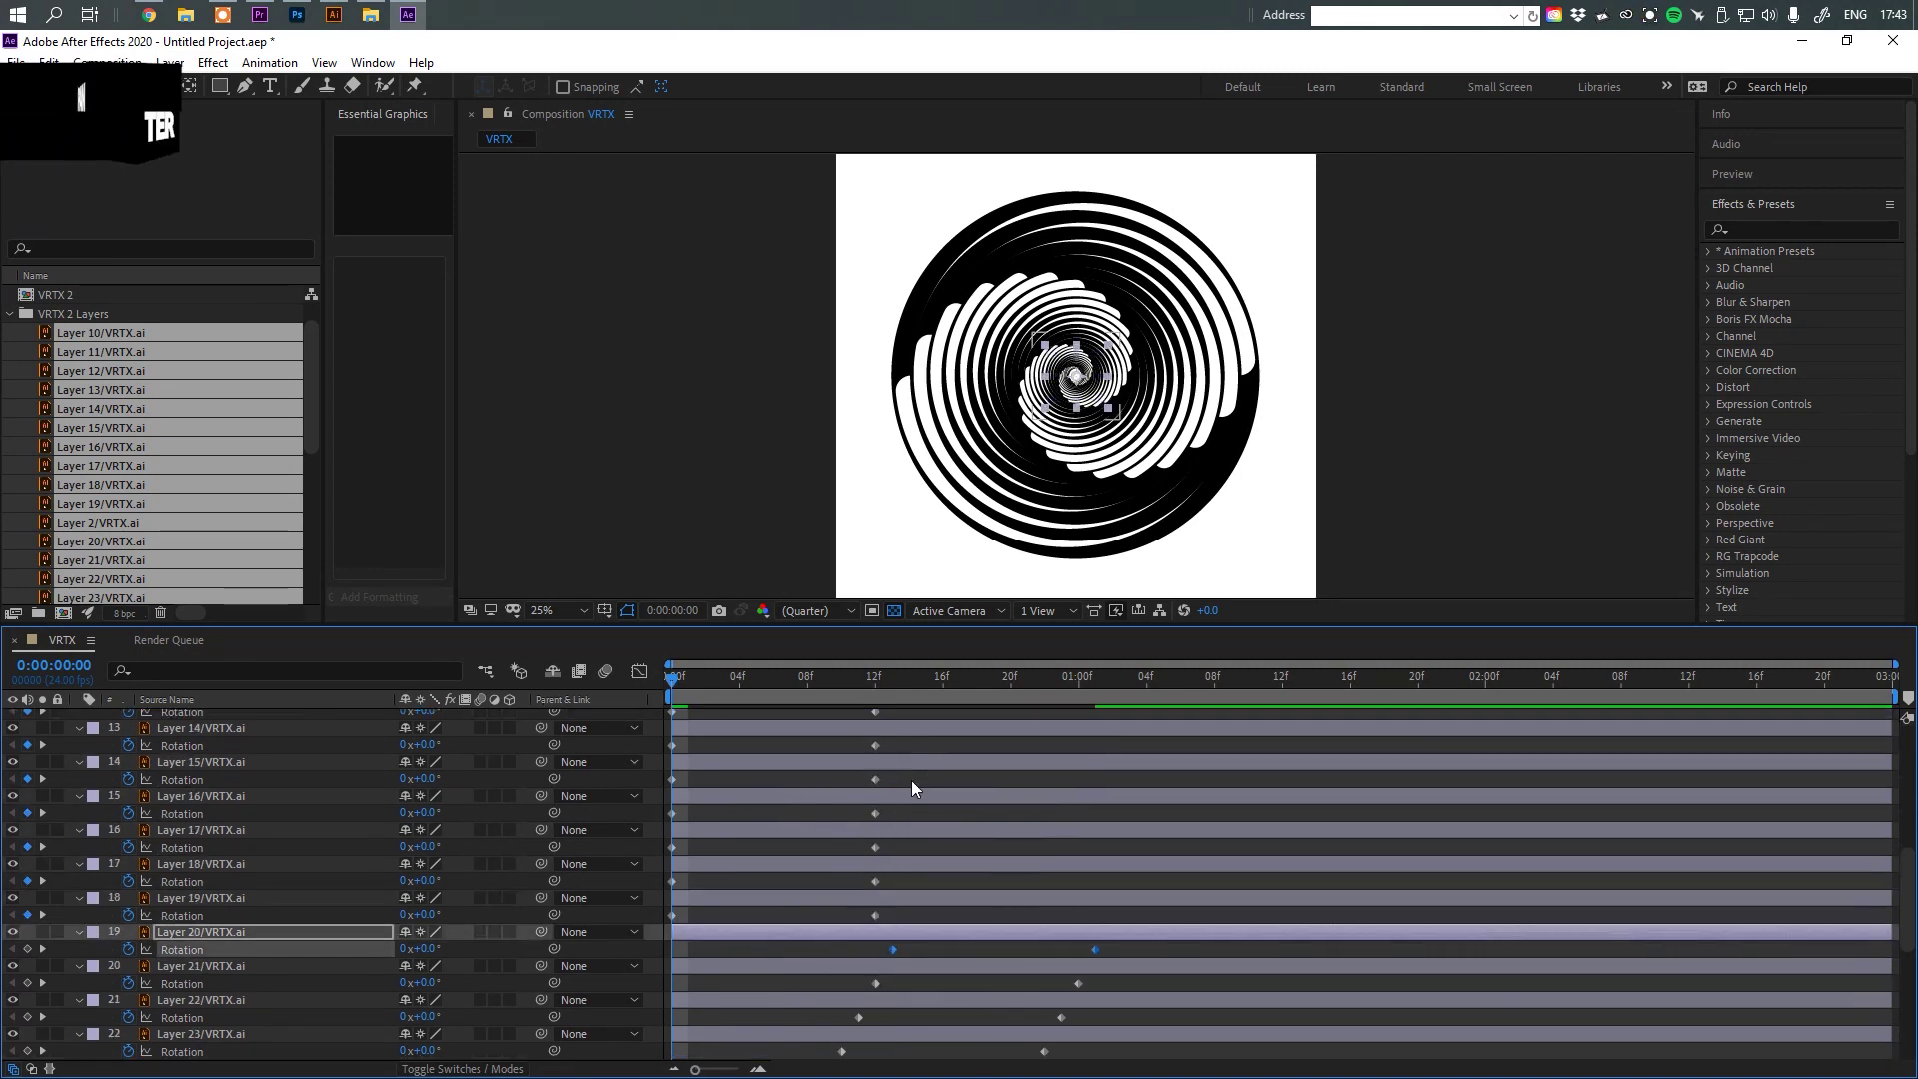
Shift the rotation keyframe pairs of Layers 19 down to 13 later by 14 to 20 frames, one additional frame per layer.
left_click_drag(896, 911, 673, 883)
mouse_move(673, 881)
left_mouse_down()
mouse_move(891, 901)
mouse_move(673, 849)
left_mouse_up()
mouse_move(674, 848)
left_mouse_down()
mouse_move(919, 861)
mouse_move(674, 918)
mouse_move(961, 915)
mouse_move(674, 881)
mouse_move(978, 882)
mouse_move(674, 850)
left_mouse_up()
scroll(919, 861, "up", 3)
left_click_drag(673, 848, 993, 850)
left_click_drag(900, 808, 1019, 847)
scroll(878, 867, "up", 3)
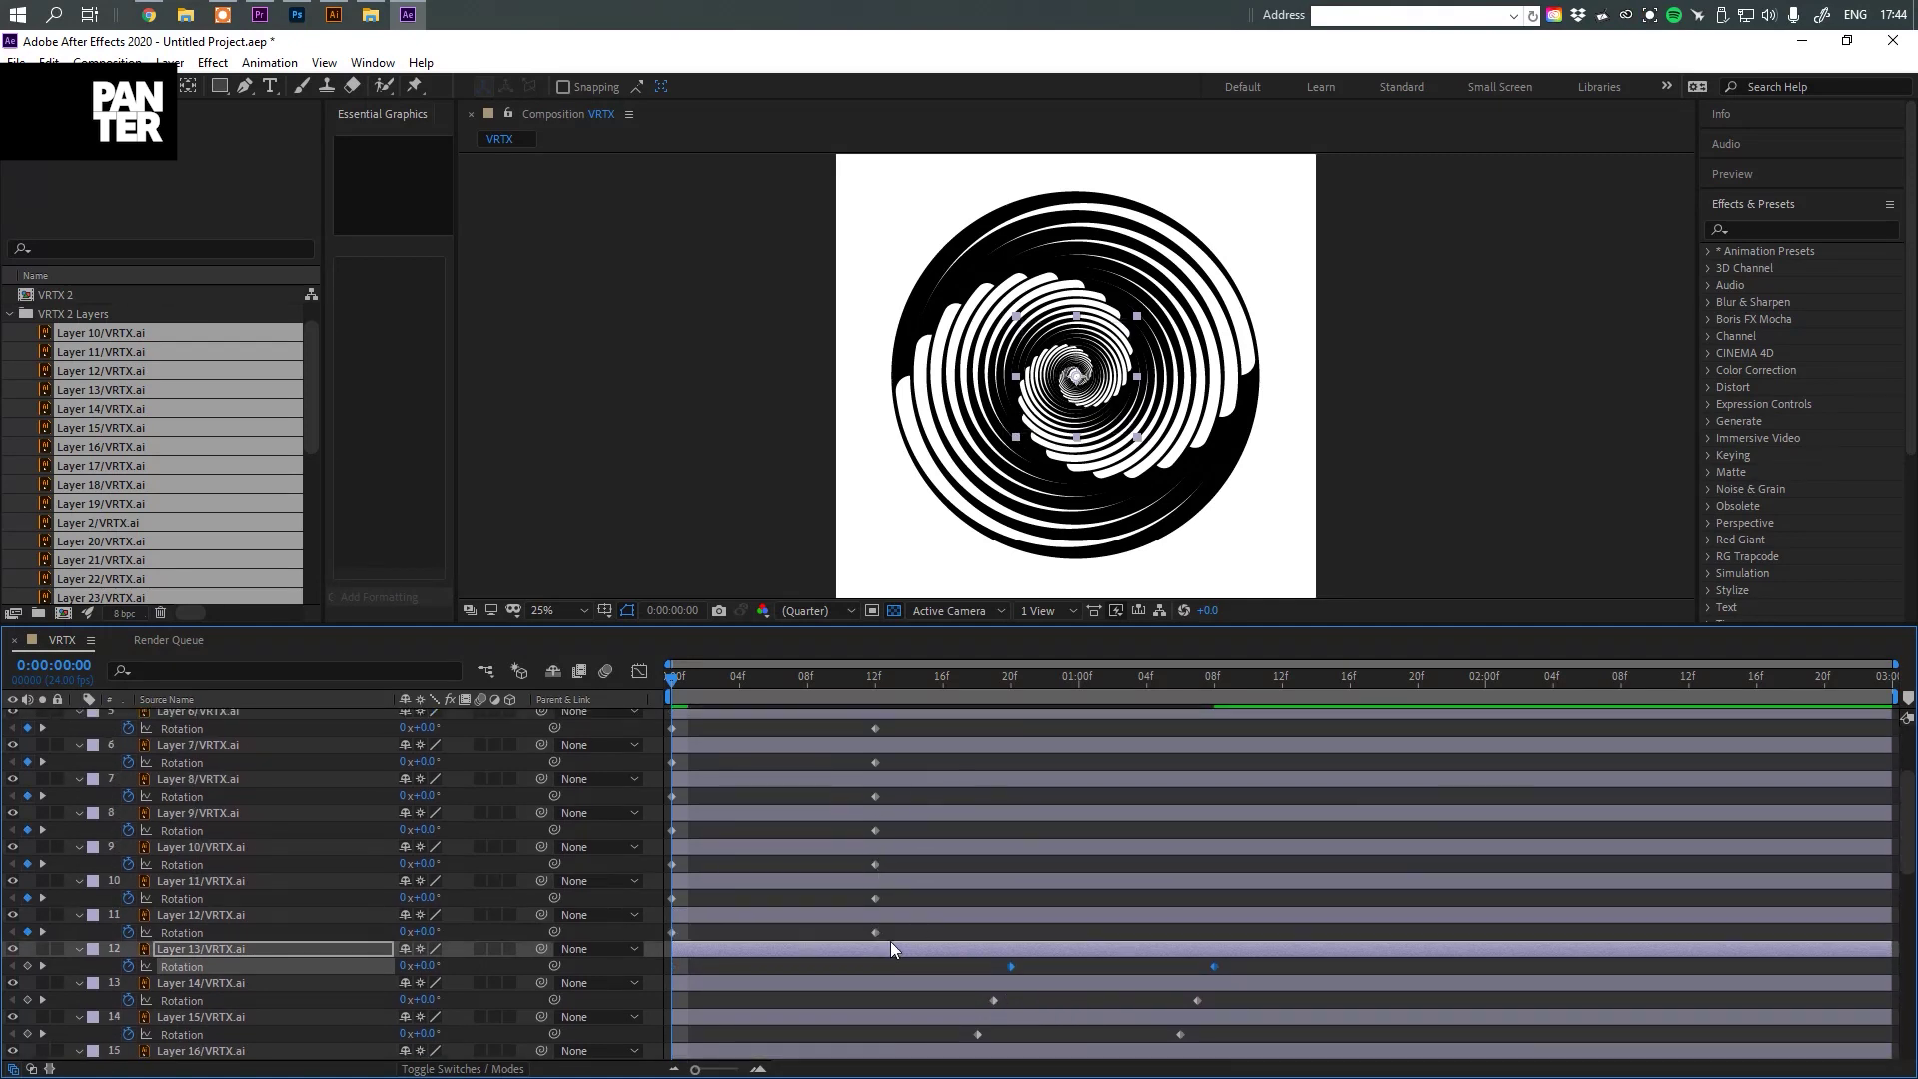
Shift the rotation keyframe pairs of Layers 12, 11, 10 and 9 later by 21, 22, 23 and 24 frames respectively.
left_click_drag(890, 941, 1028, 933)
left_click_drag(890, 898, 674, 898)
left_click_drag(673, 898, 1045, 898)
left_click_drag(897, 865, 673, 868)
left_click_drag(673, 864, 1063, 887)
left_click_drag(891, 832, 1079, 866)
Shift the rotation keyframe pairs of Layers 8, 7, 6 and 5 later by 25, 26, 27 and 28 frames respectively.
scroll(873, 937, "up", 3)
left_click_drag(873, 937, 673, 938)
left_click_drag(674, 937, 1096, 939)
left_click_drag(891, 903, 1113, 905)
left_click_drag(790, 869, 673, 869)
left_click_drag(673, 870, 1131, 872)
left_click_drag(890, 831, 1147, 837)
Shift the rotation keyframe pairs of Layers 4, 3 and 2 later by 29, 30 and 31 frames respectively, and clear the selection.
left_click_drag(900, 798, 668, 804)
left_click_drag(673, 803, 1164, 802)
left_click_drag(890, 764, 1181, 768)
left_click_drag(890, 731, 1198, 735)
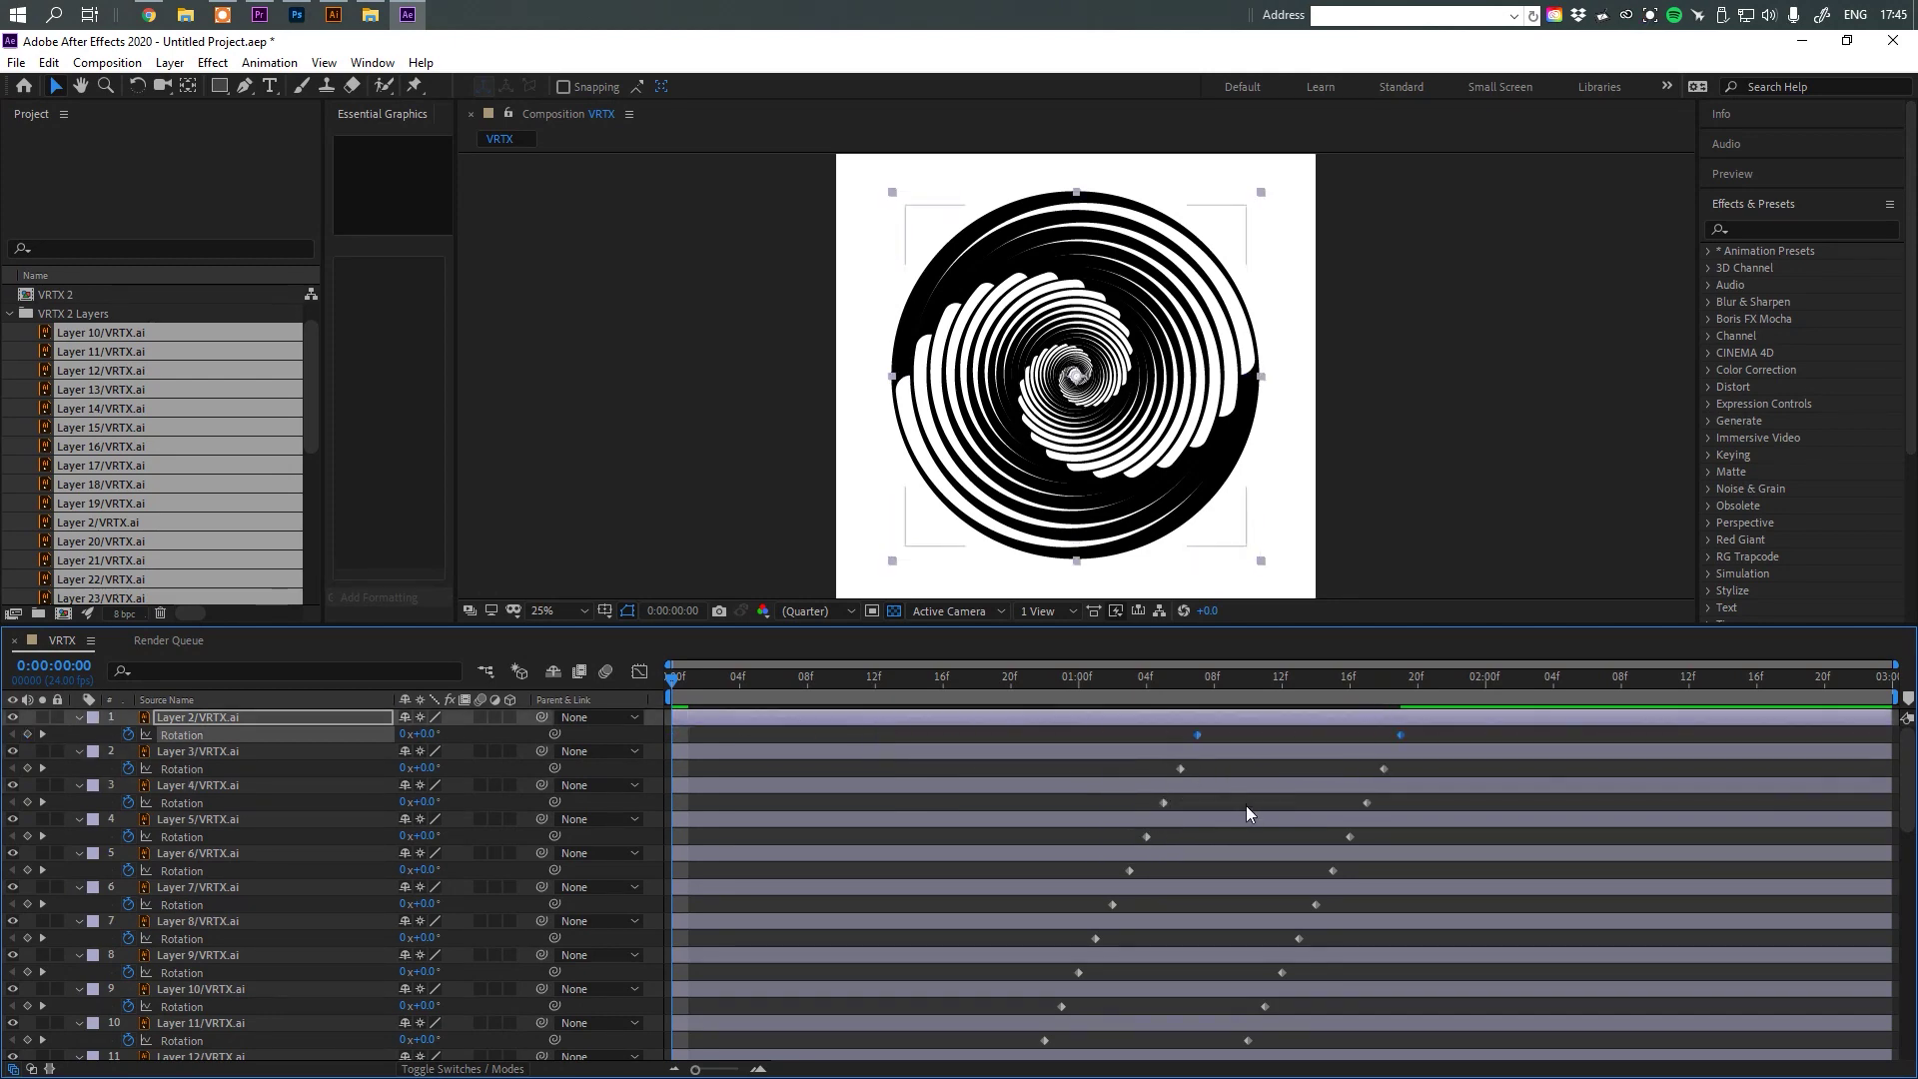
left_click(1241, 769)
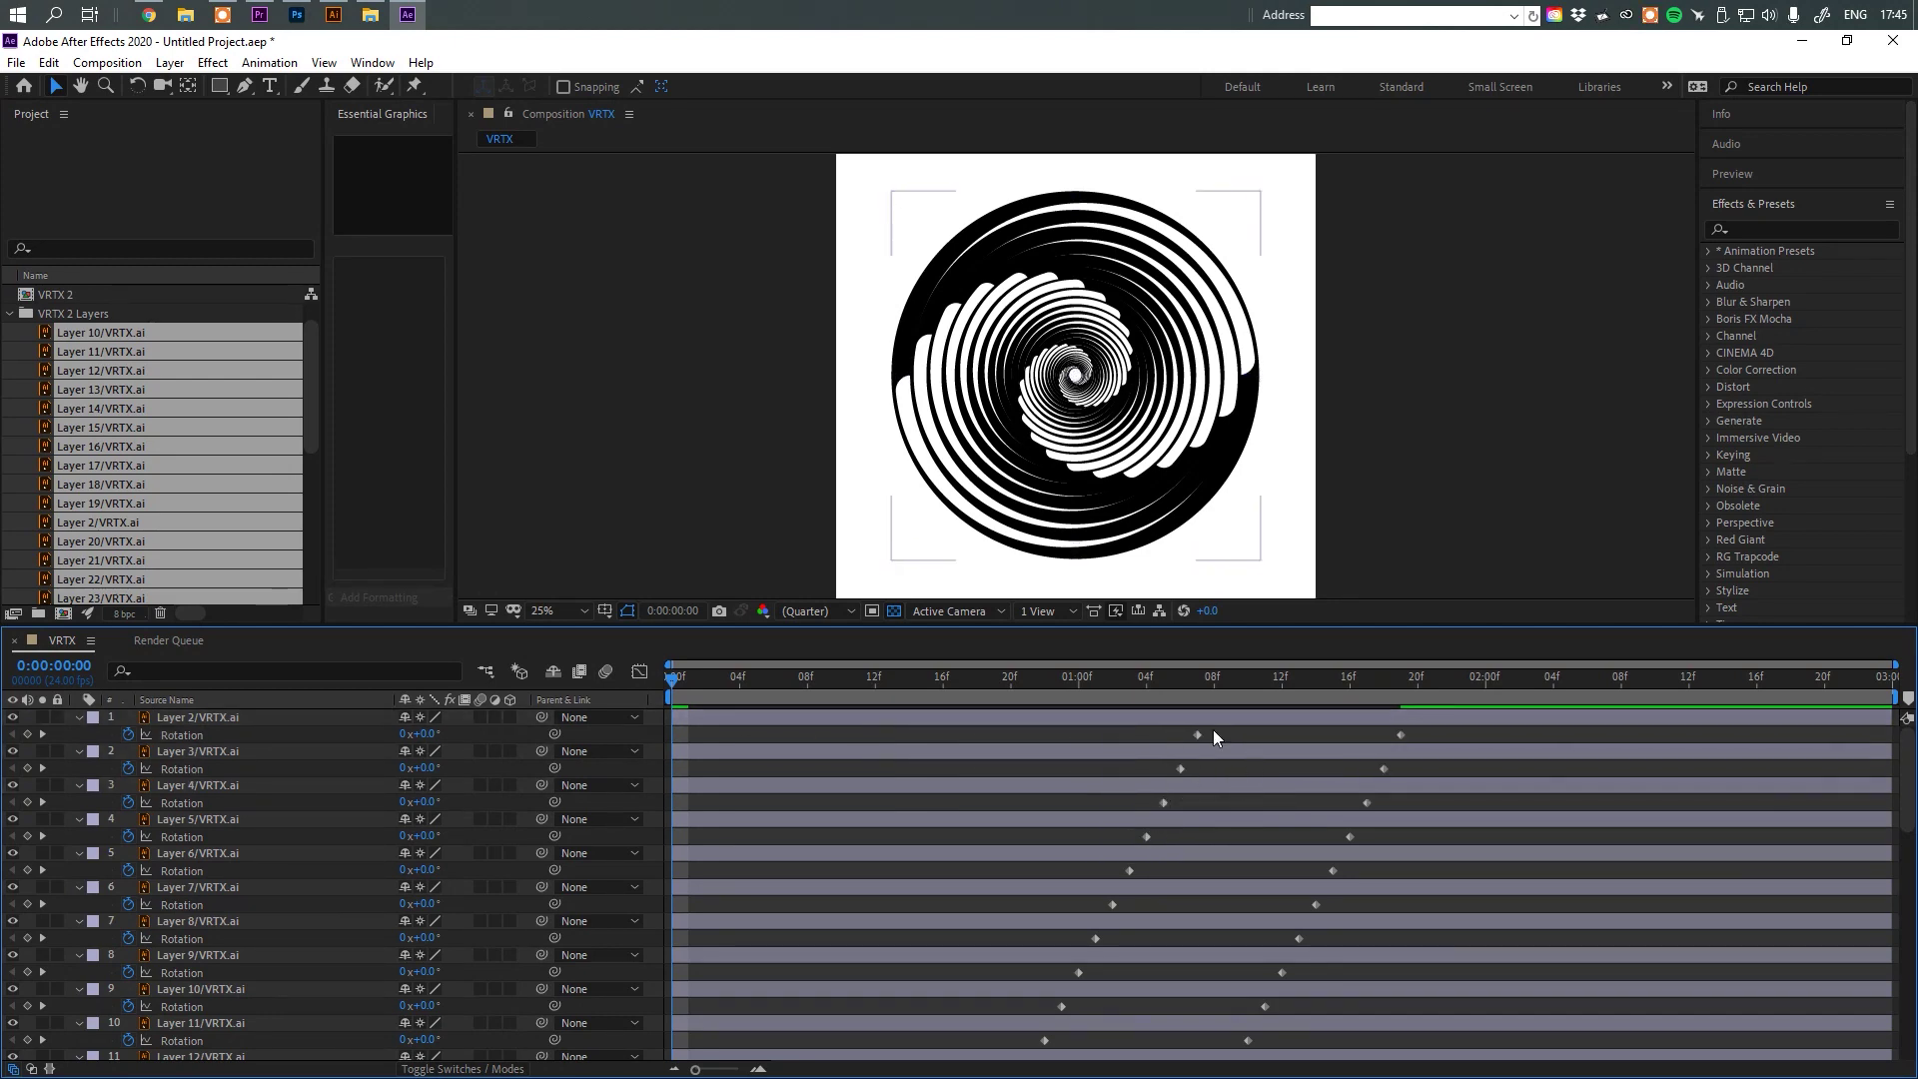
left_click(1041, 795)
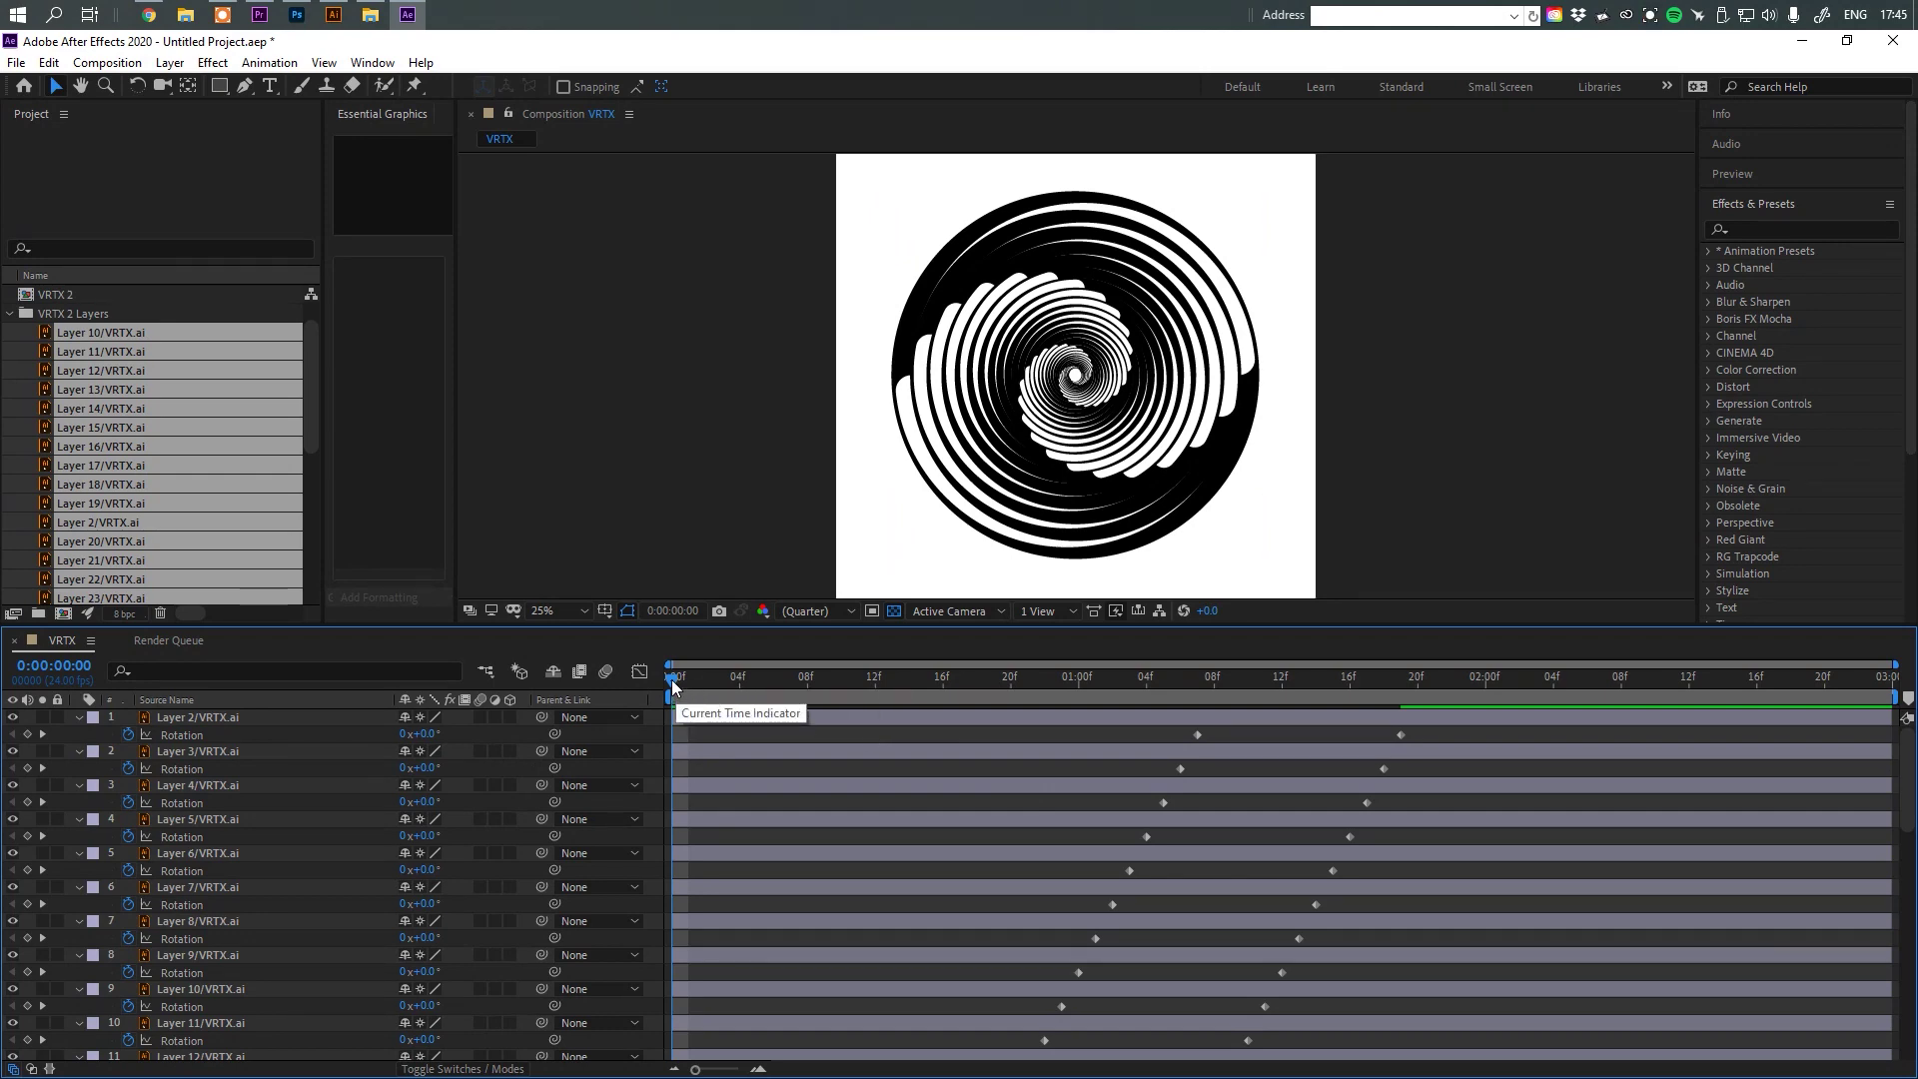
Preview the staggered ring rotation from the first frame of the VRTX composition.
left_click_drag(672, 680, 804, 712)
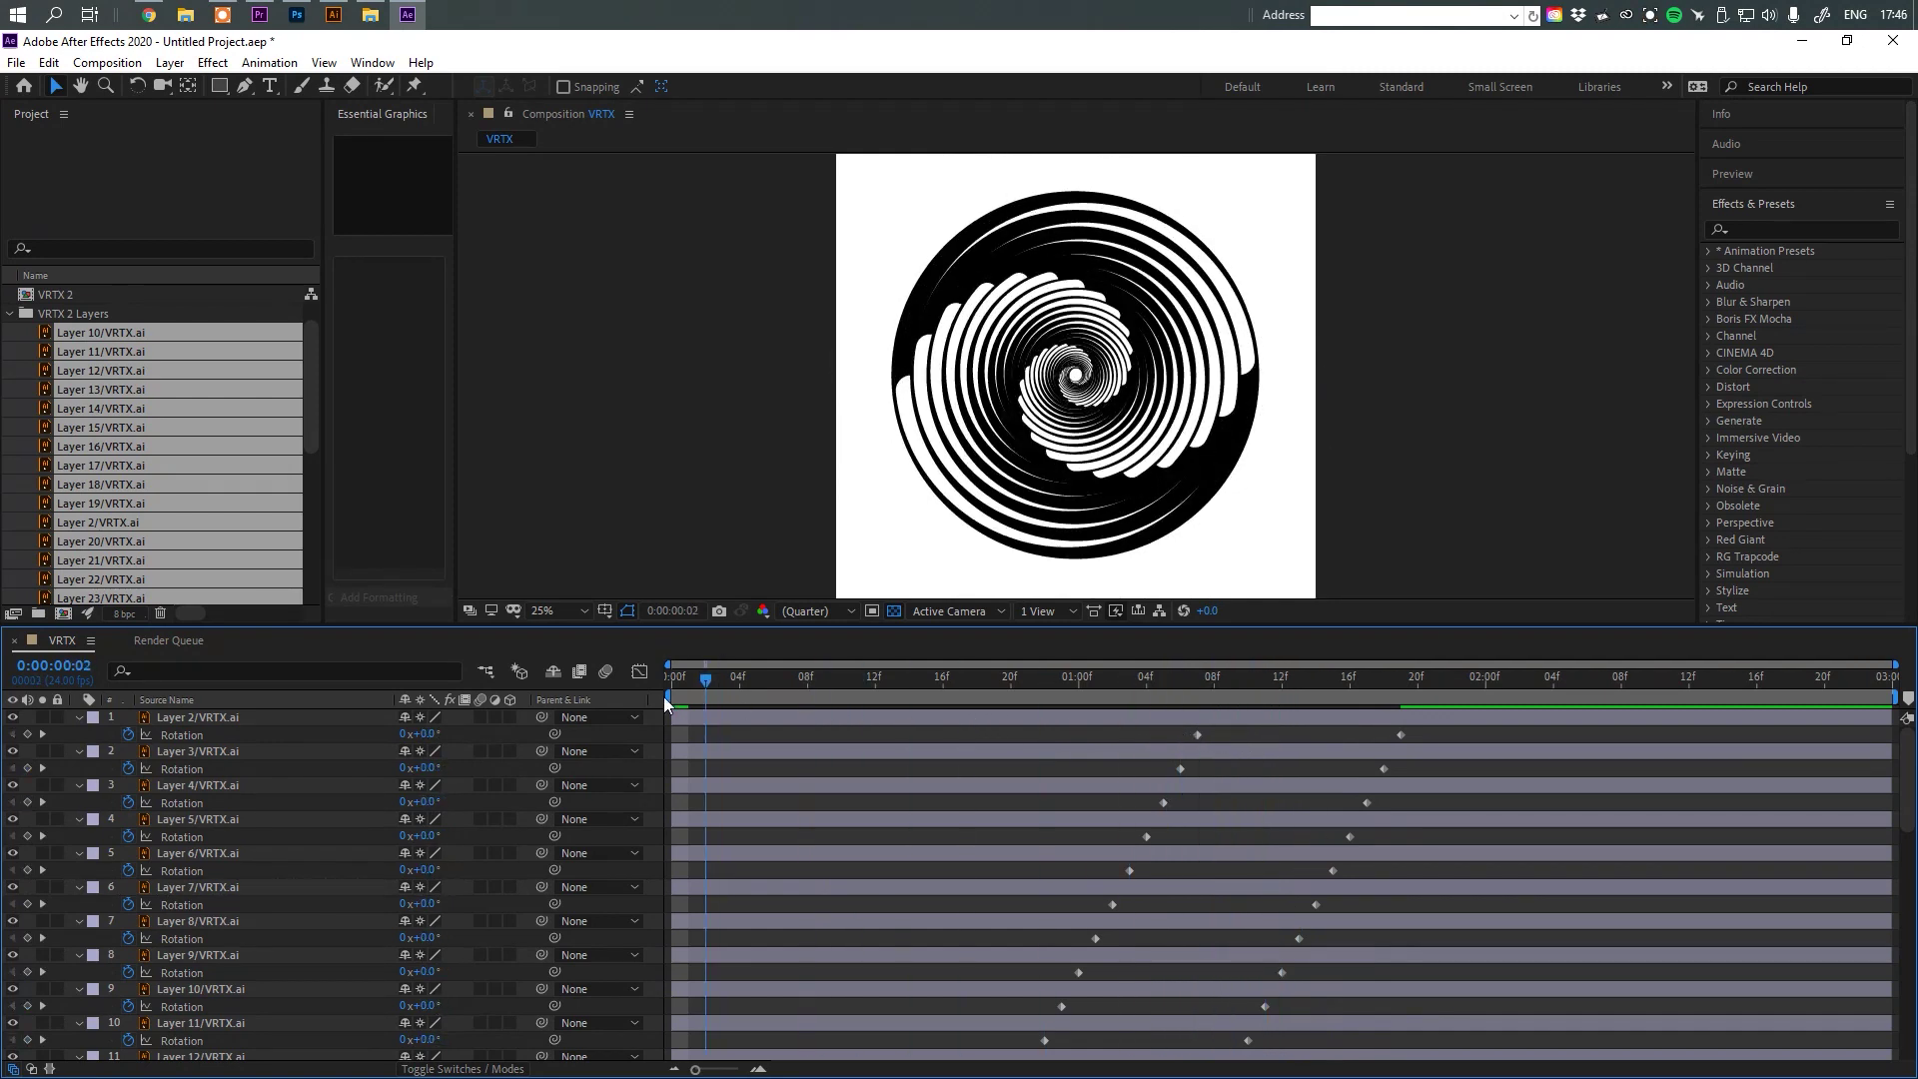
left_click_drag(951, 706, 824, 734)
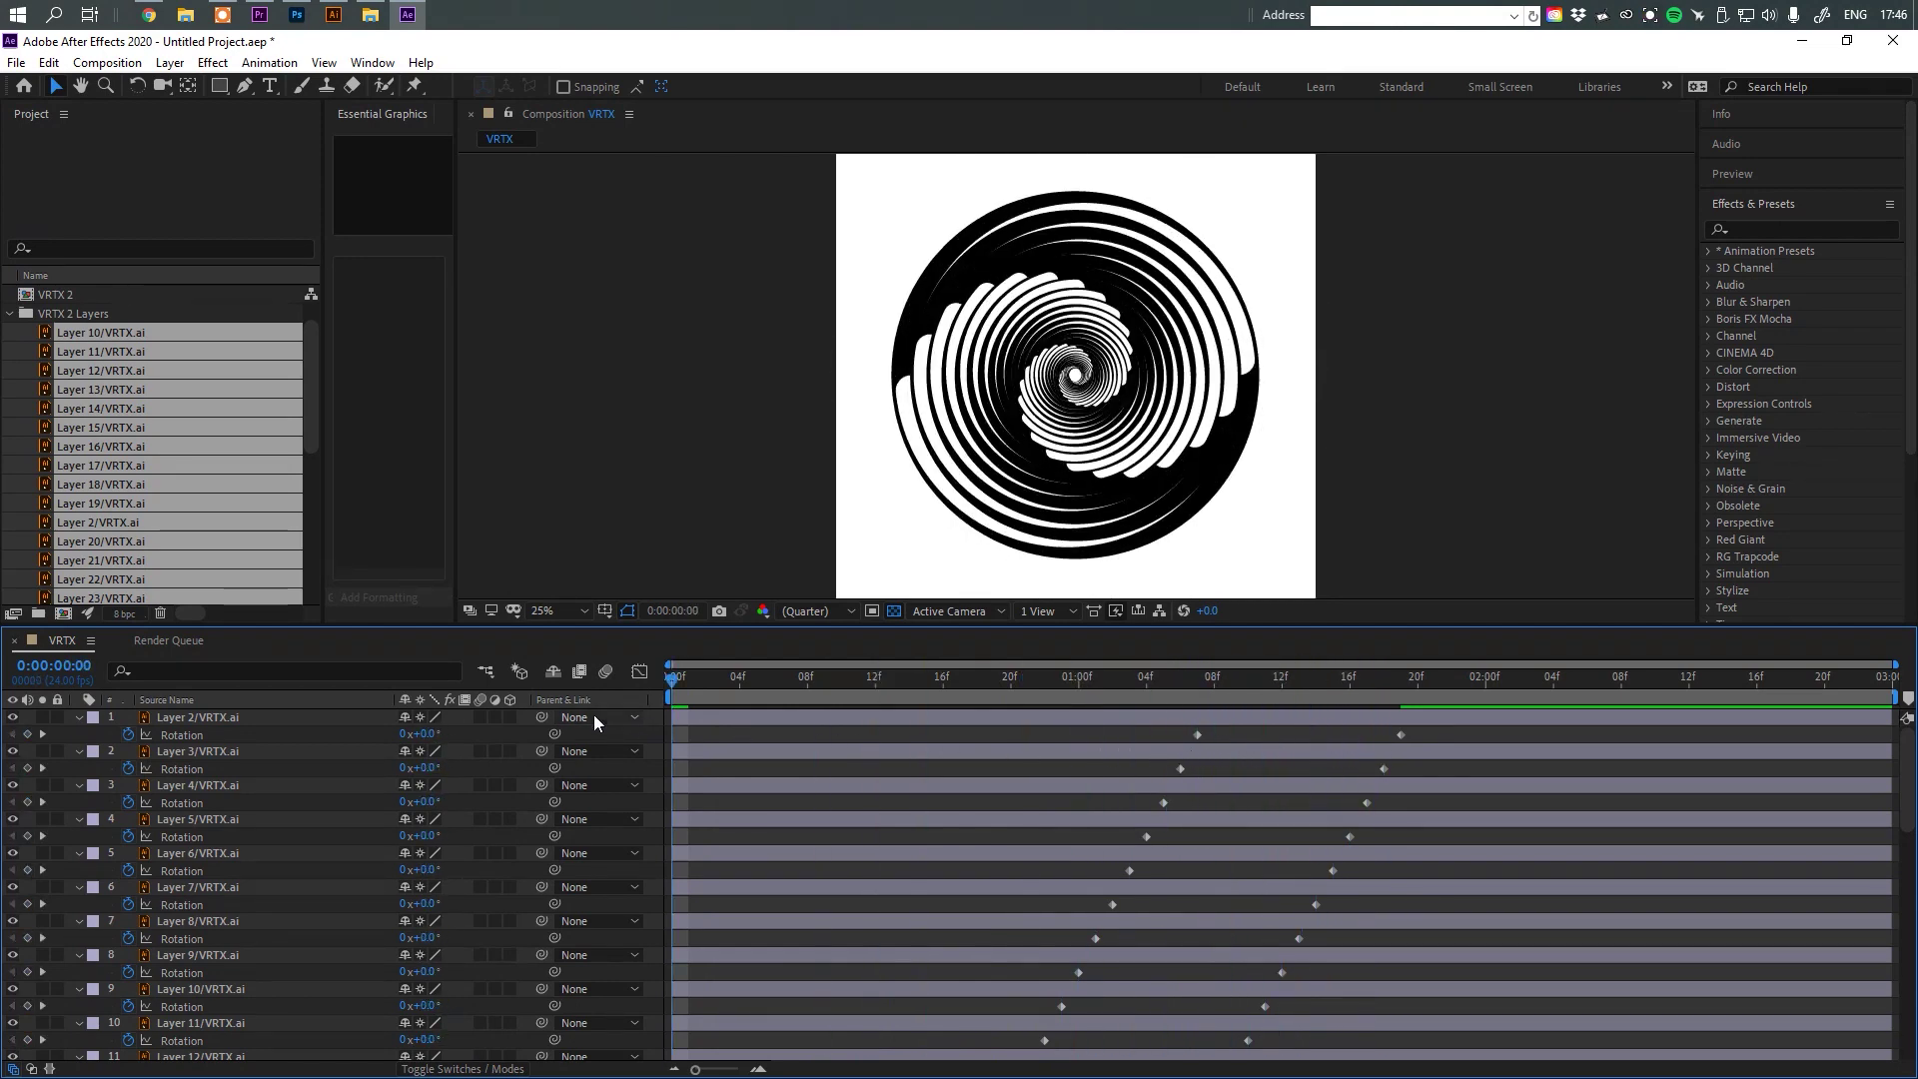
key("space")
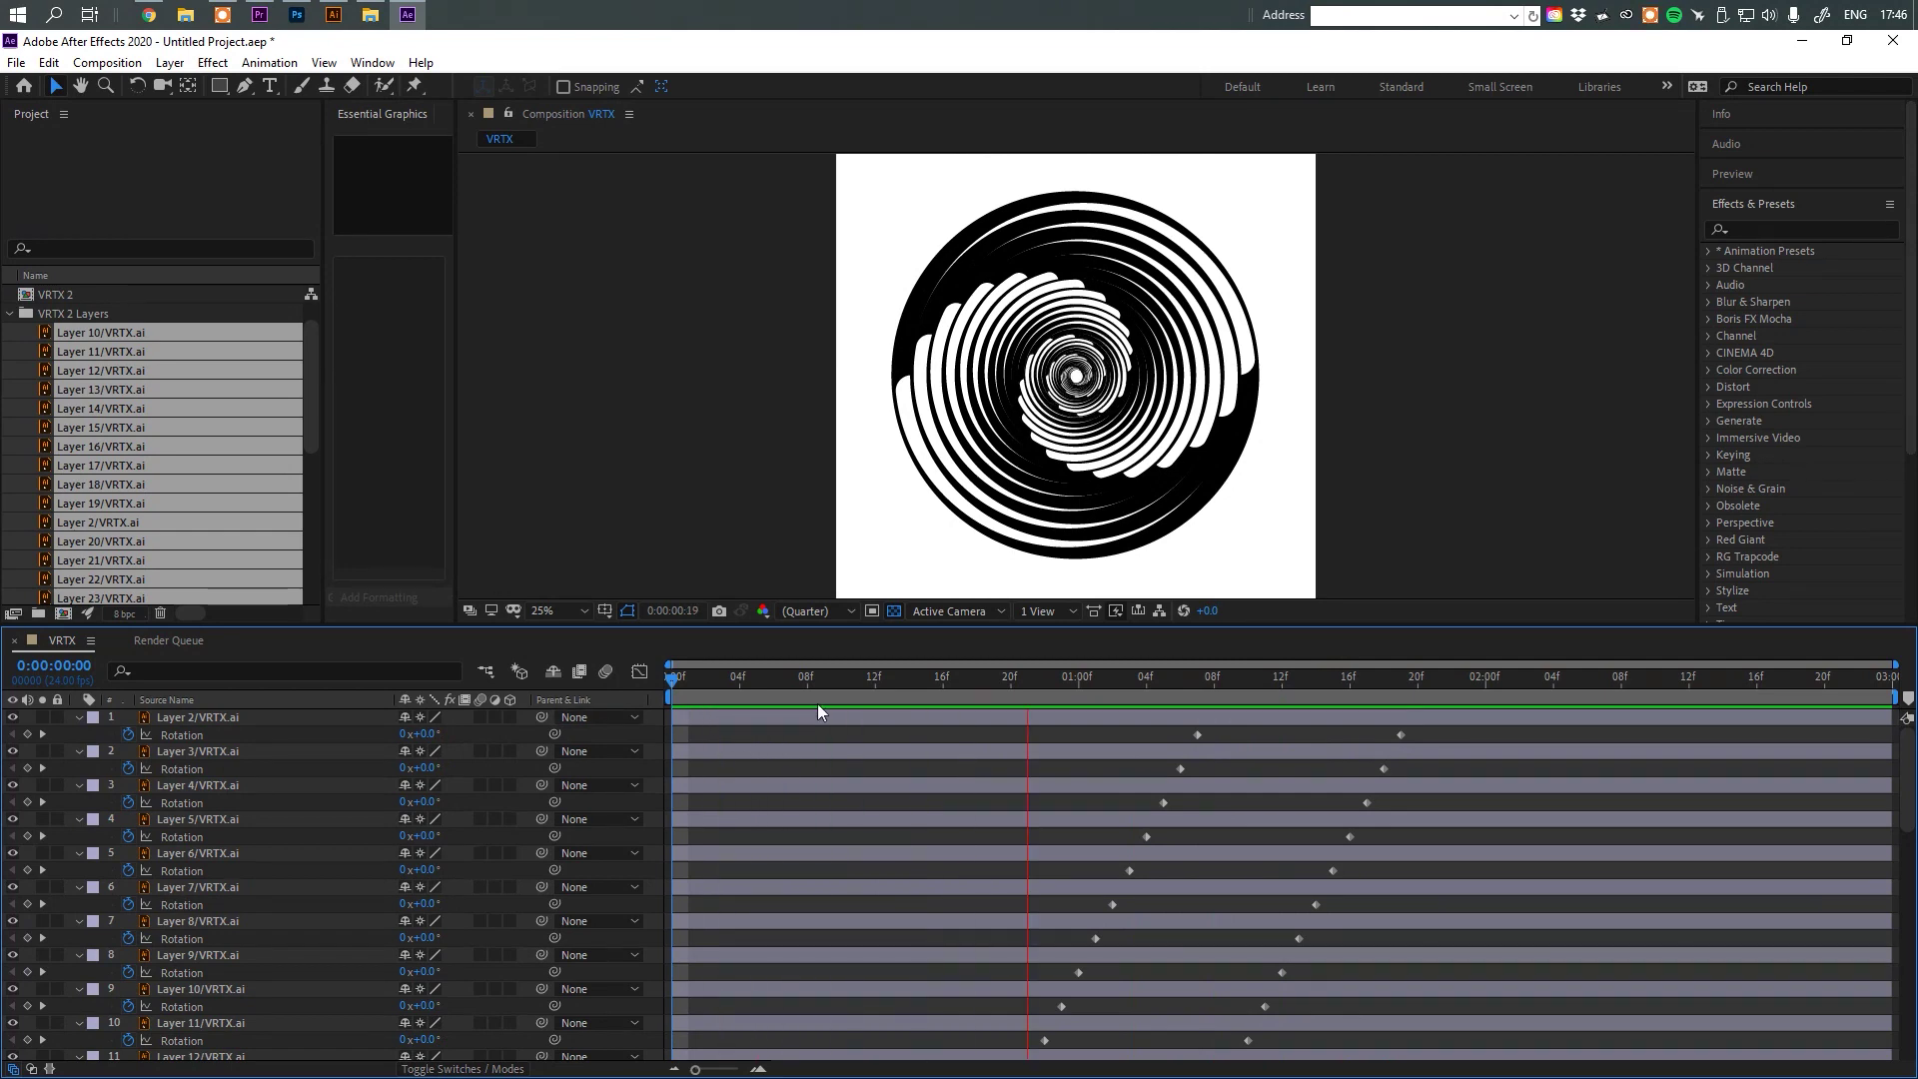
key("space")
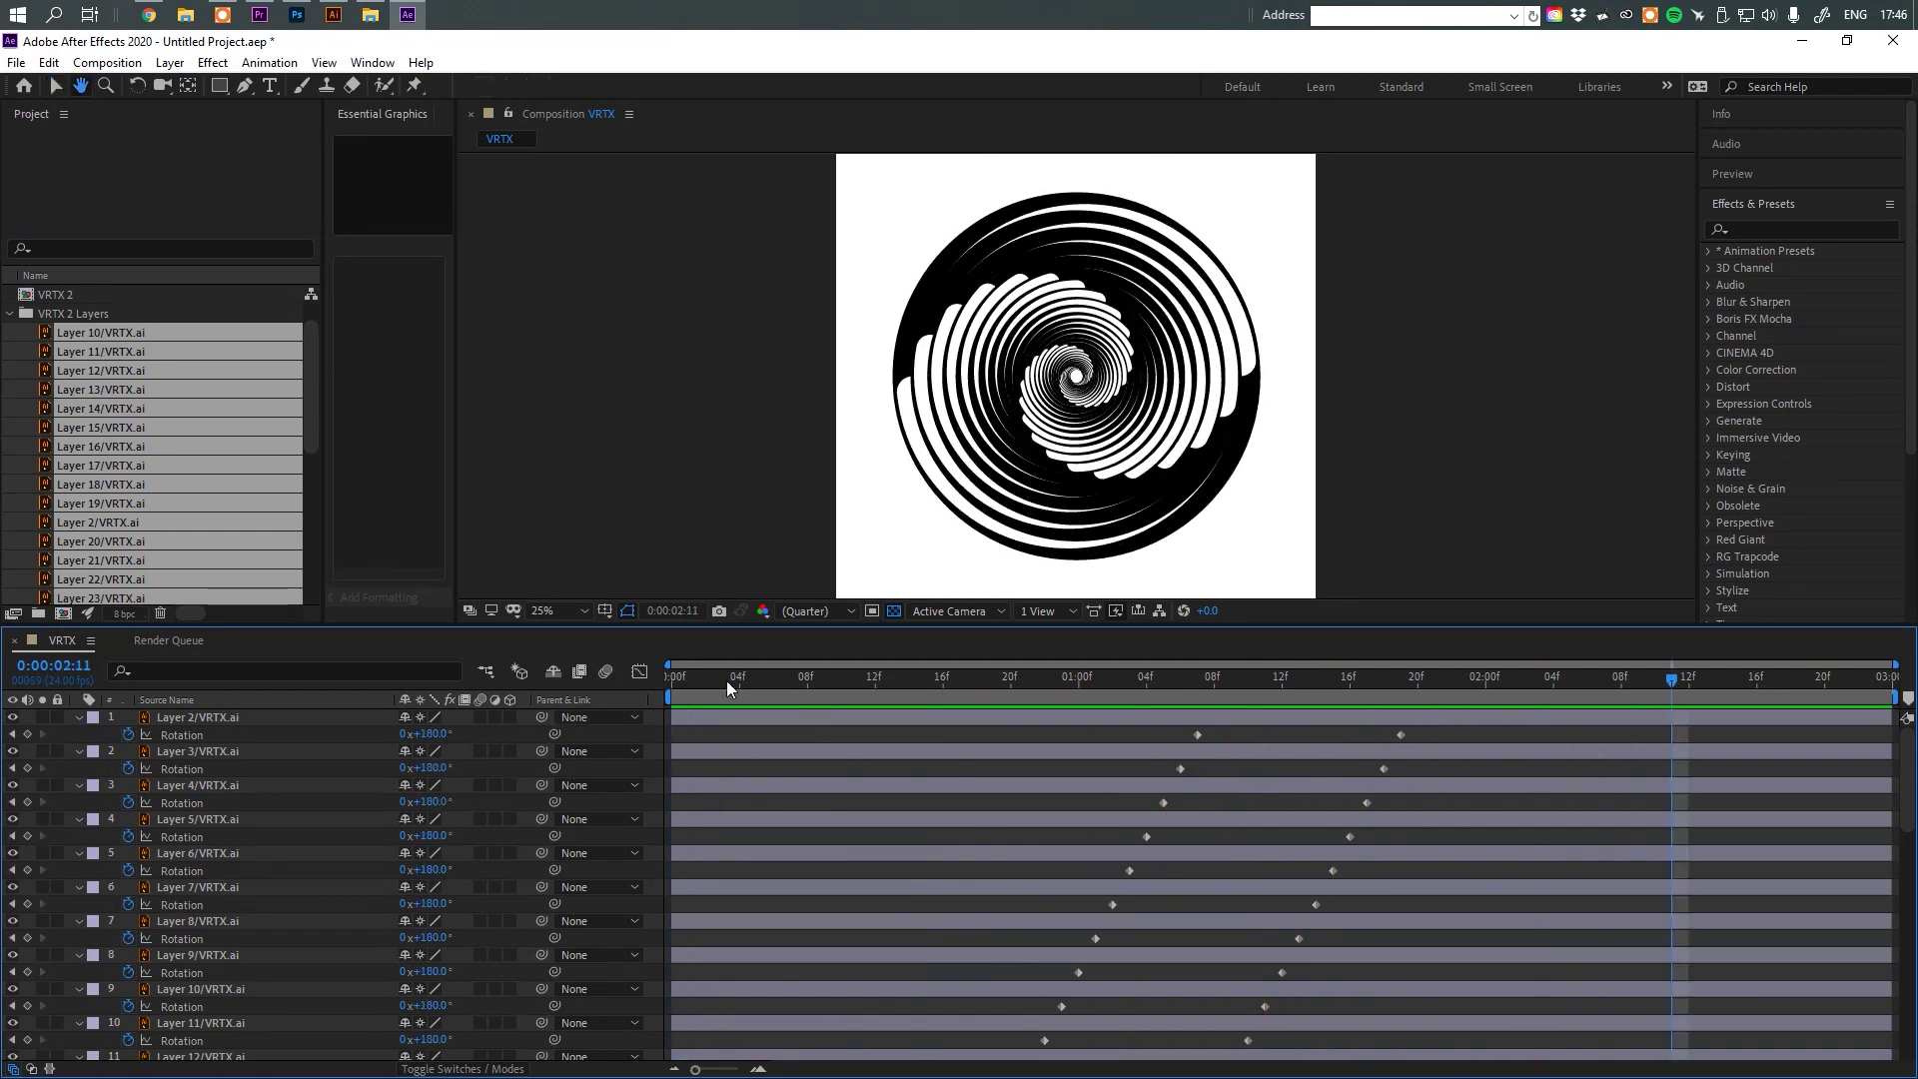
left_click(675, 675)
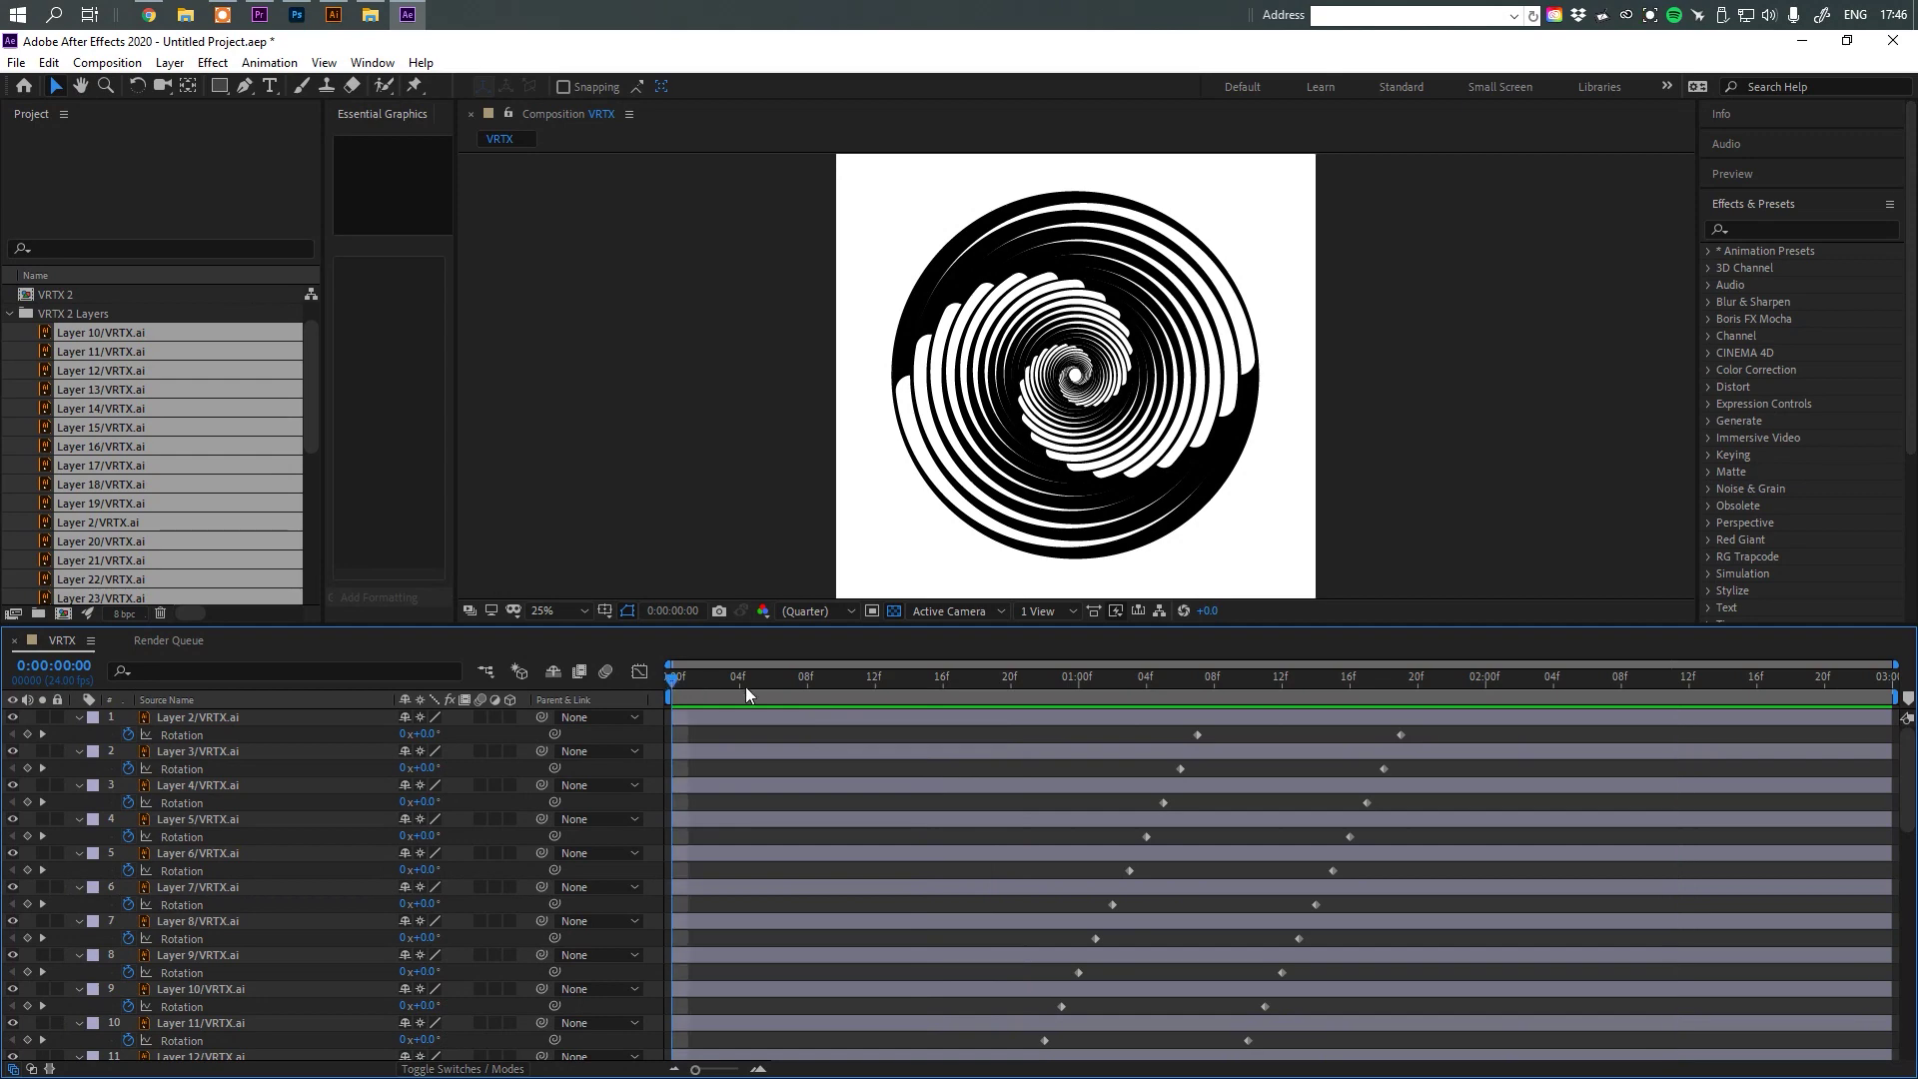
key("space")
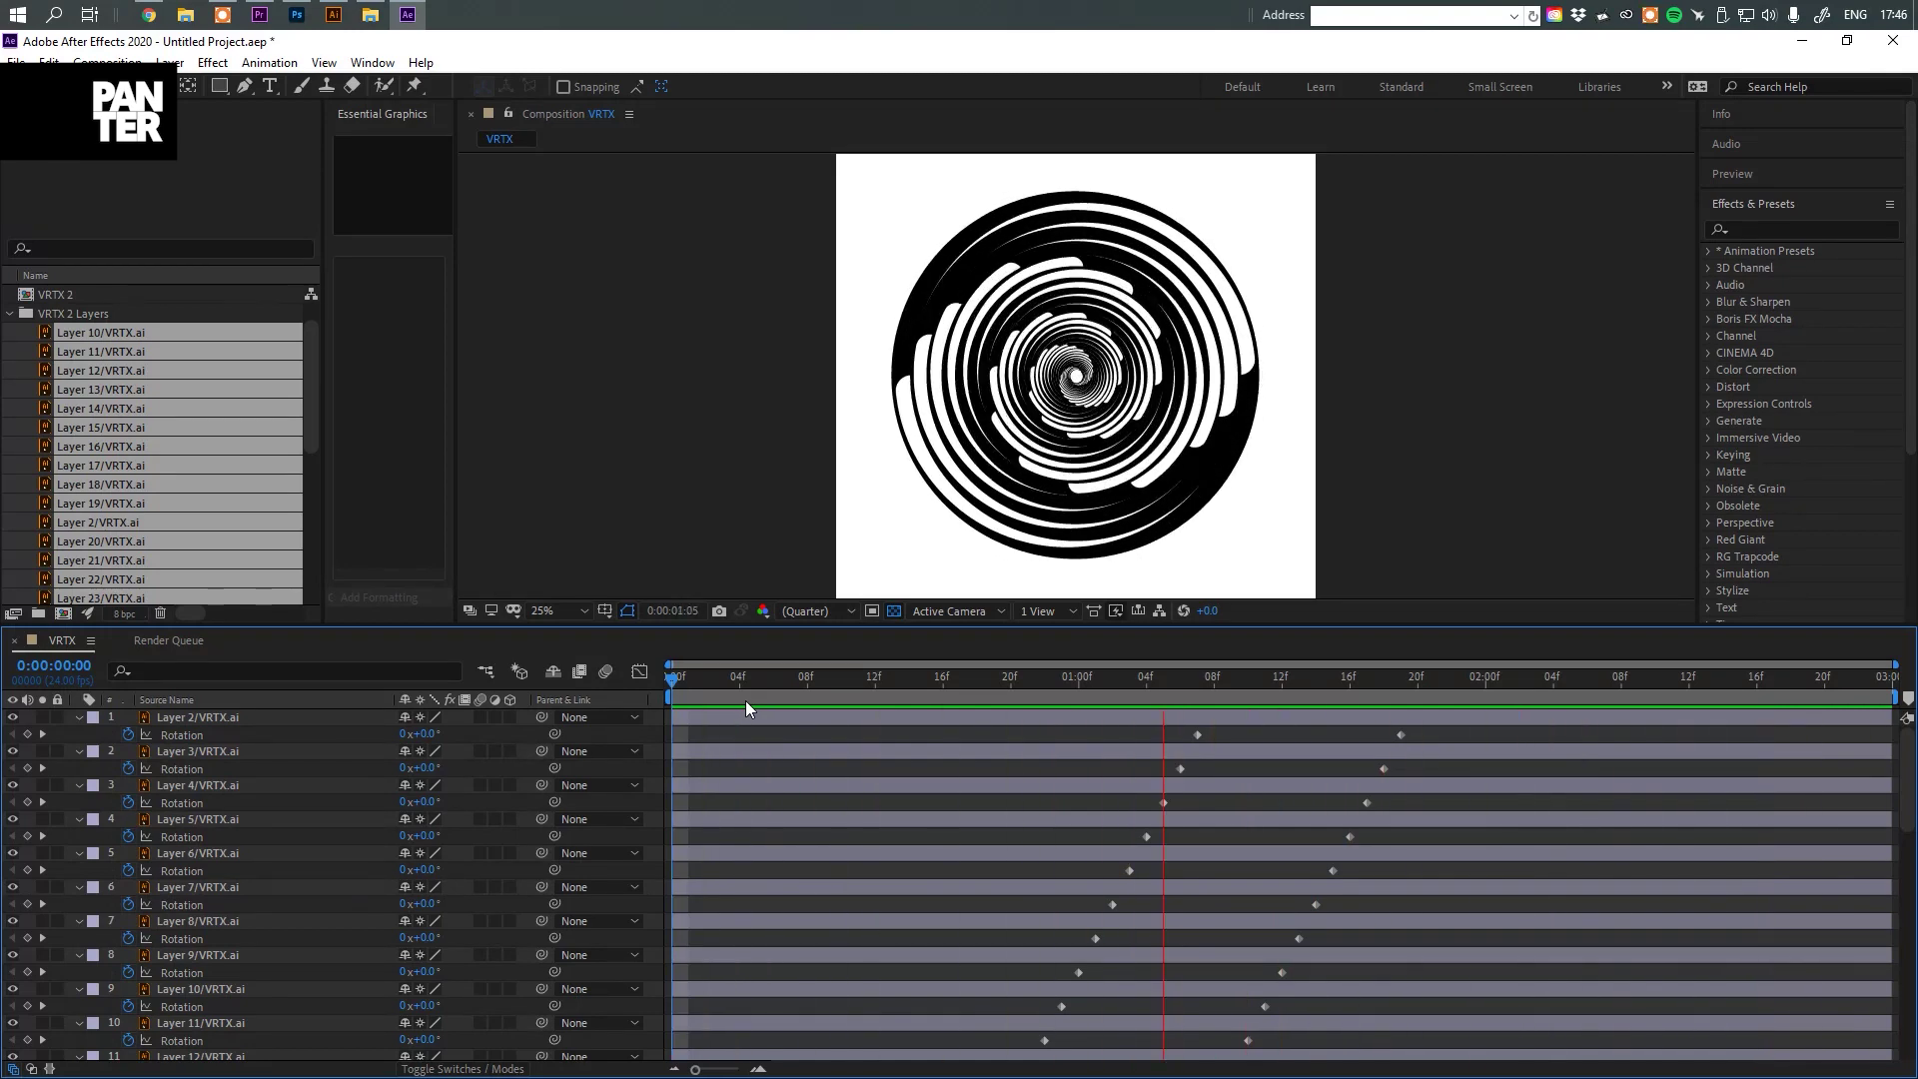
key("space")
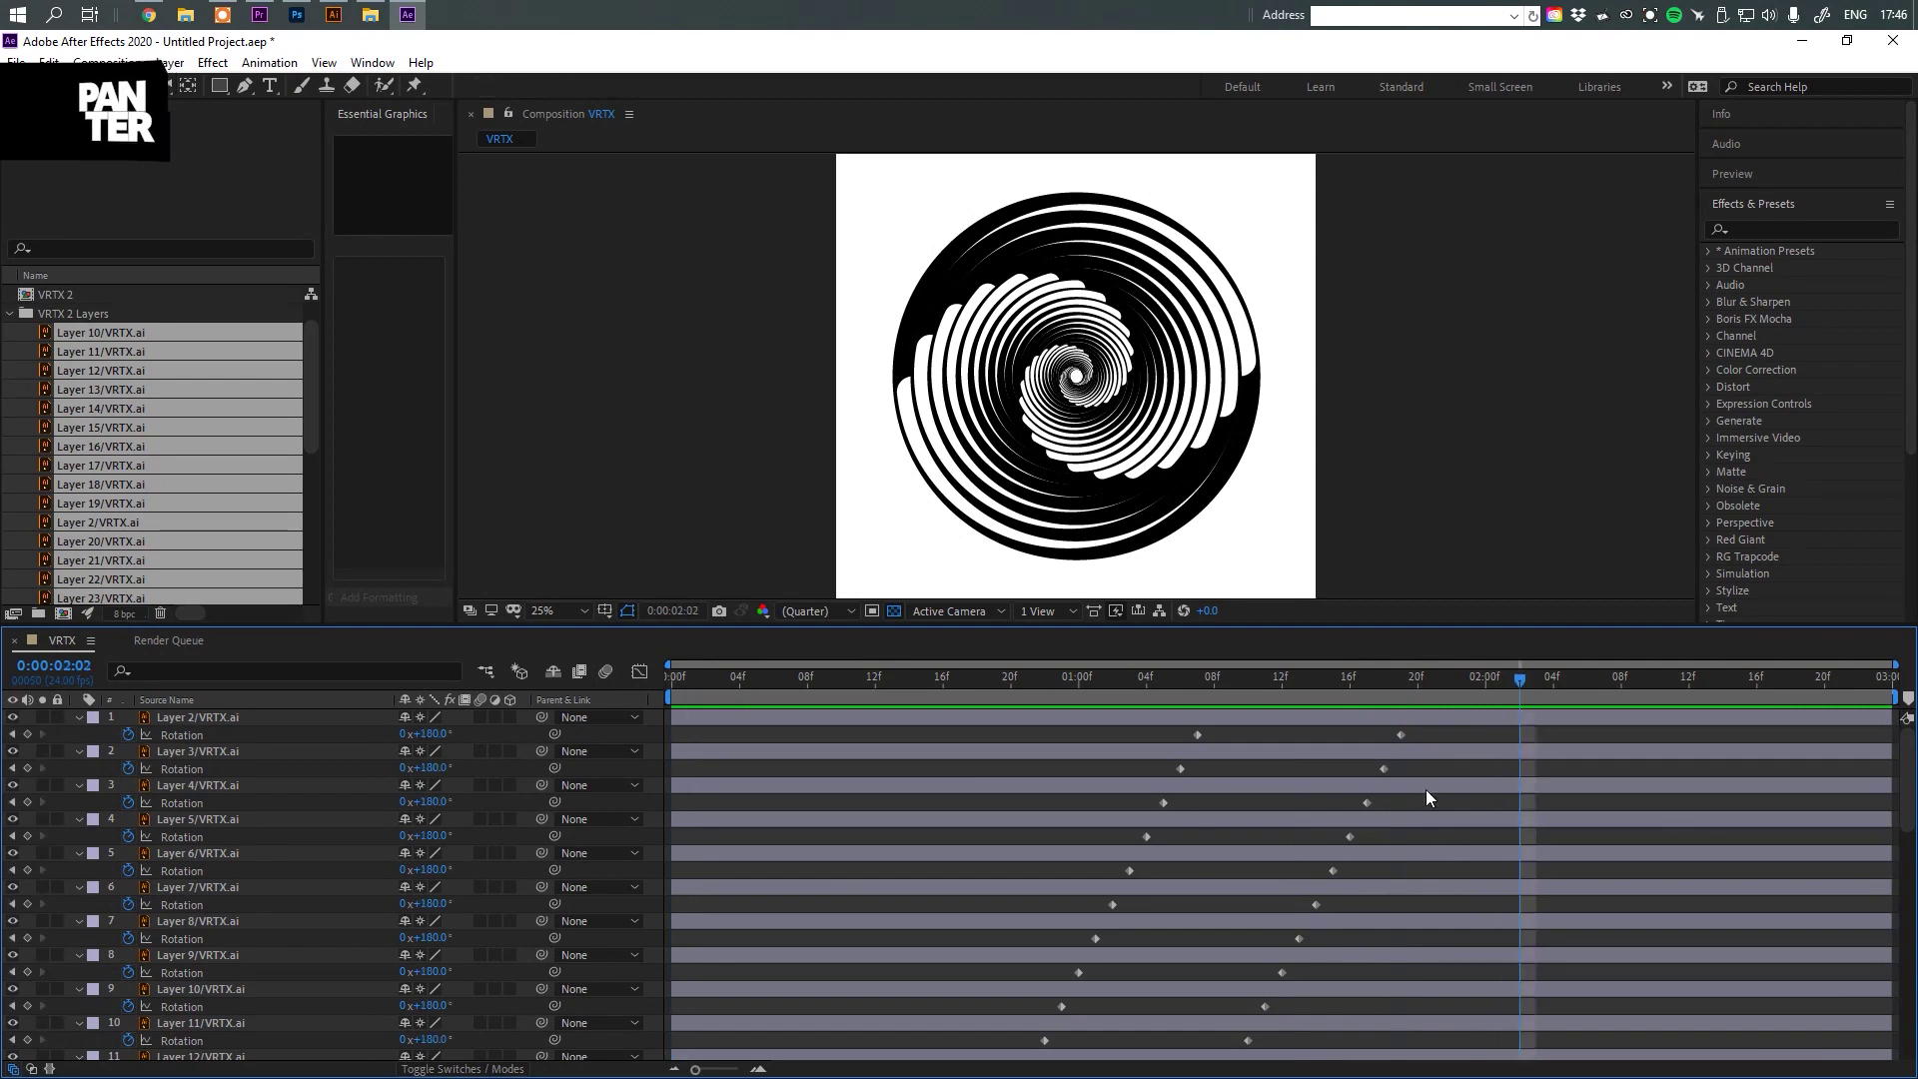
Apply Easy Ease to all rotation keyframes of Layers 2 to 33 and preview the eased animation.
left_click_drag(1438, 732, 680, 1038)
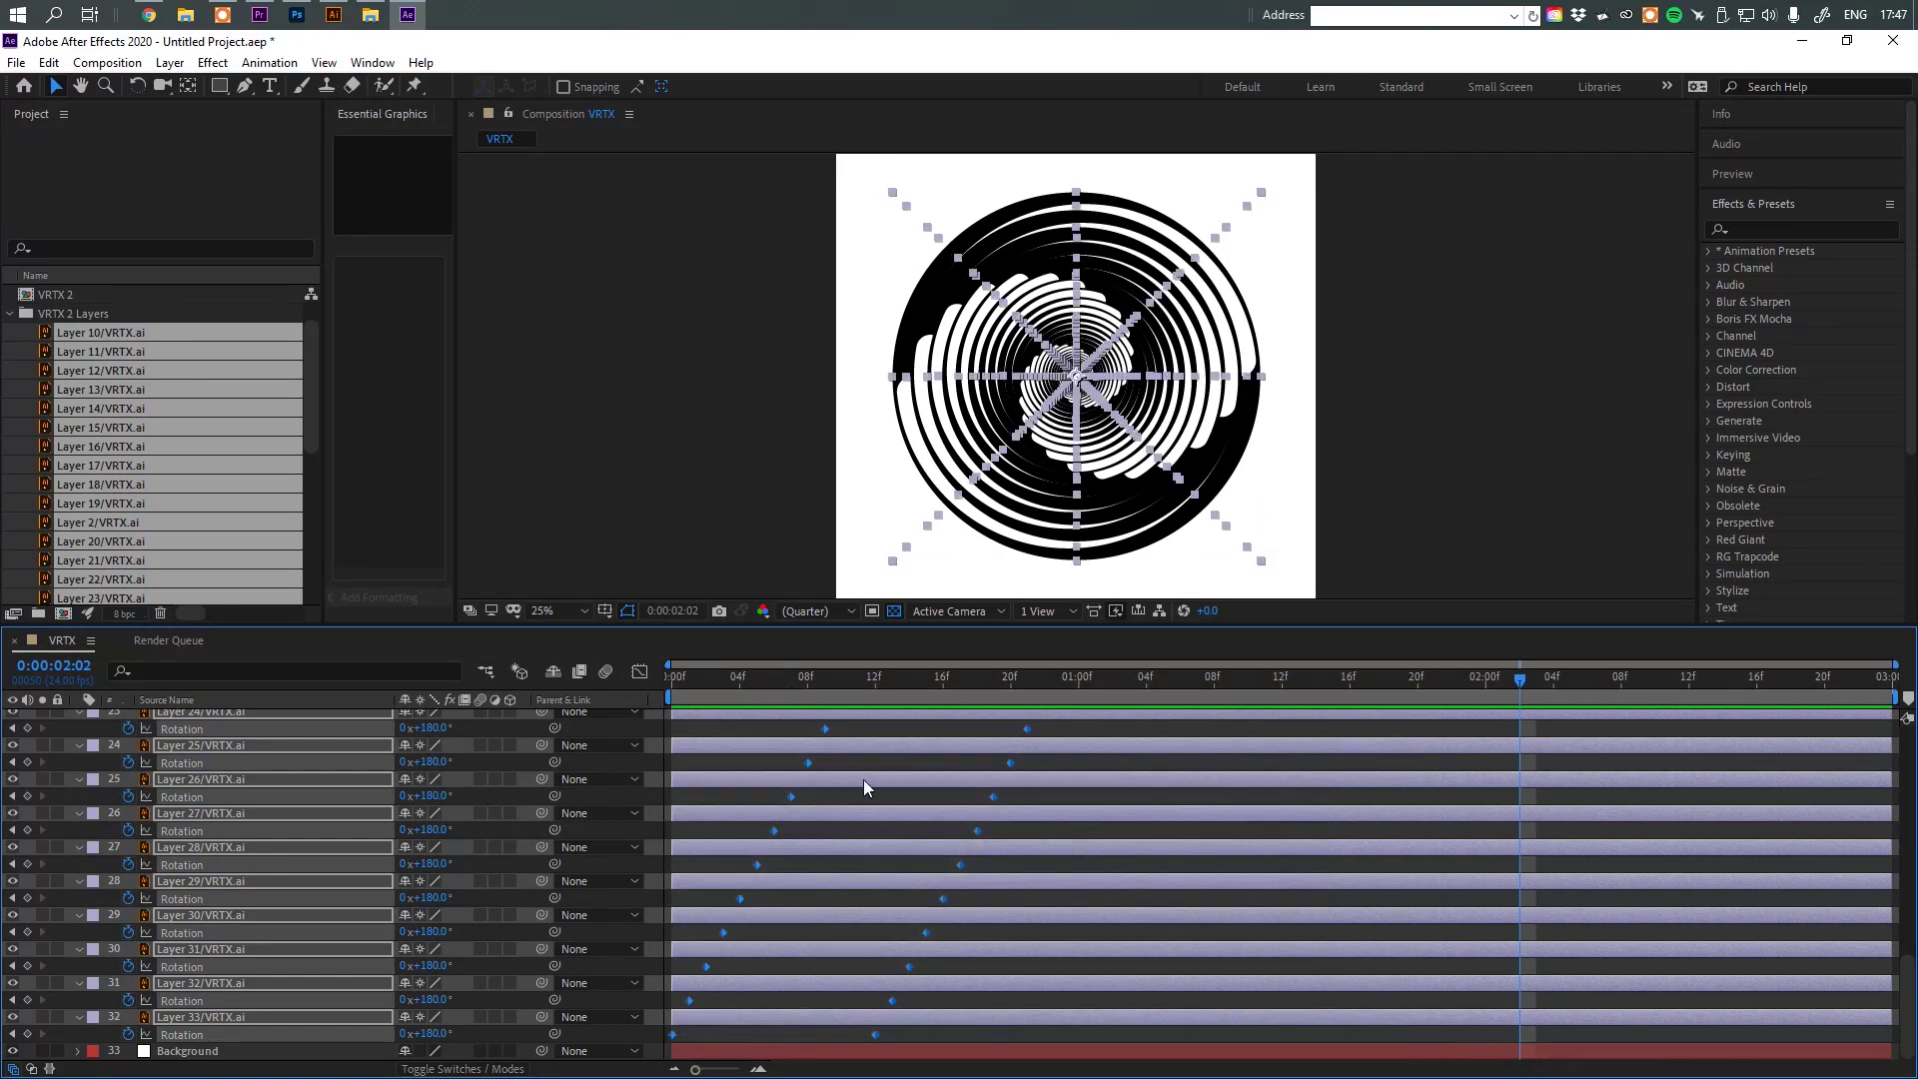
right_click(977, 832)
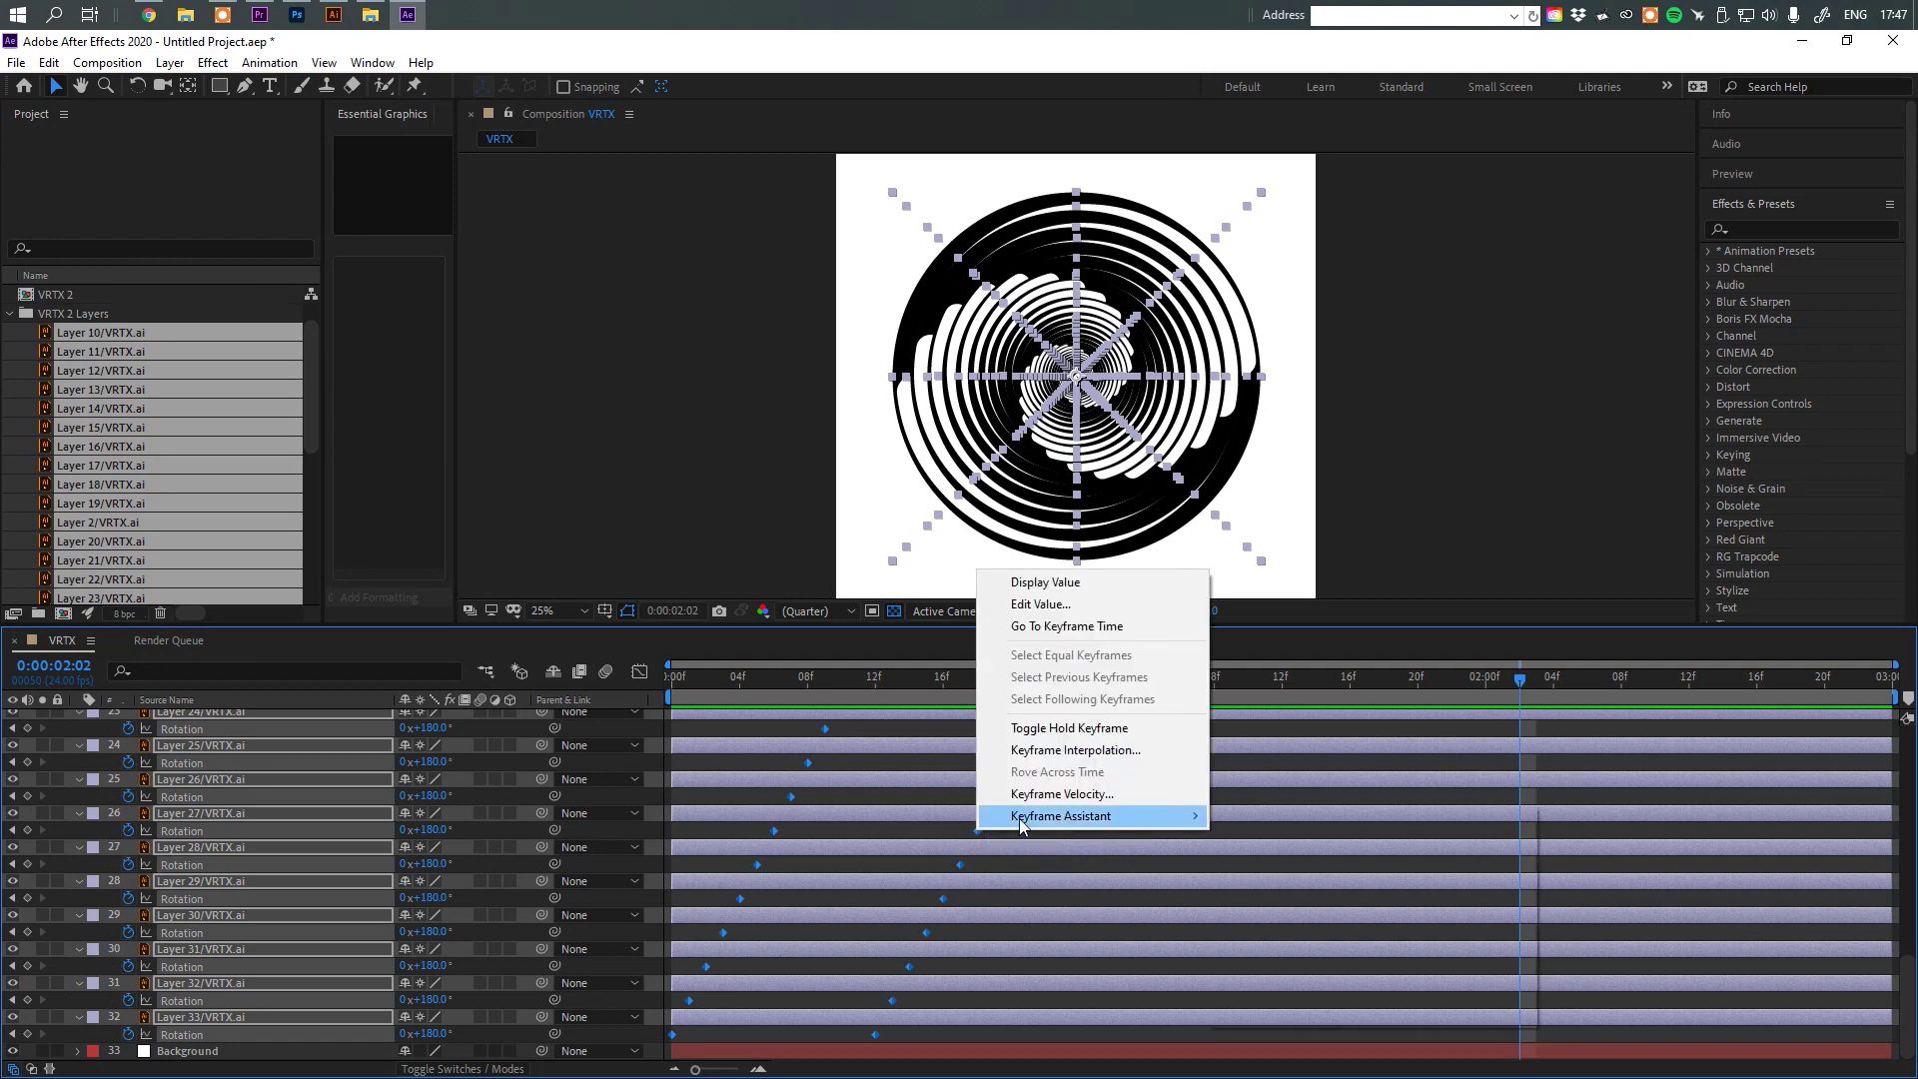
mouse_move(1094, 818)
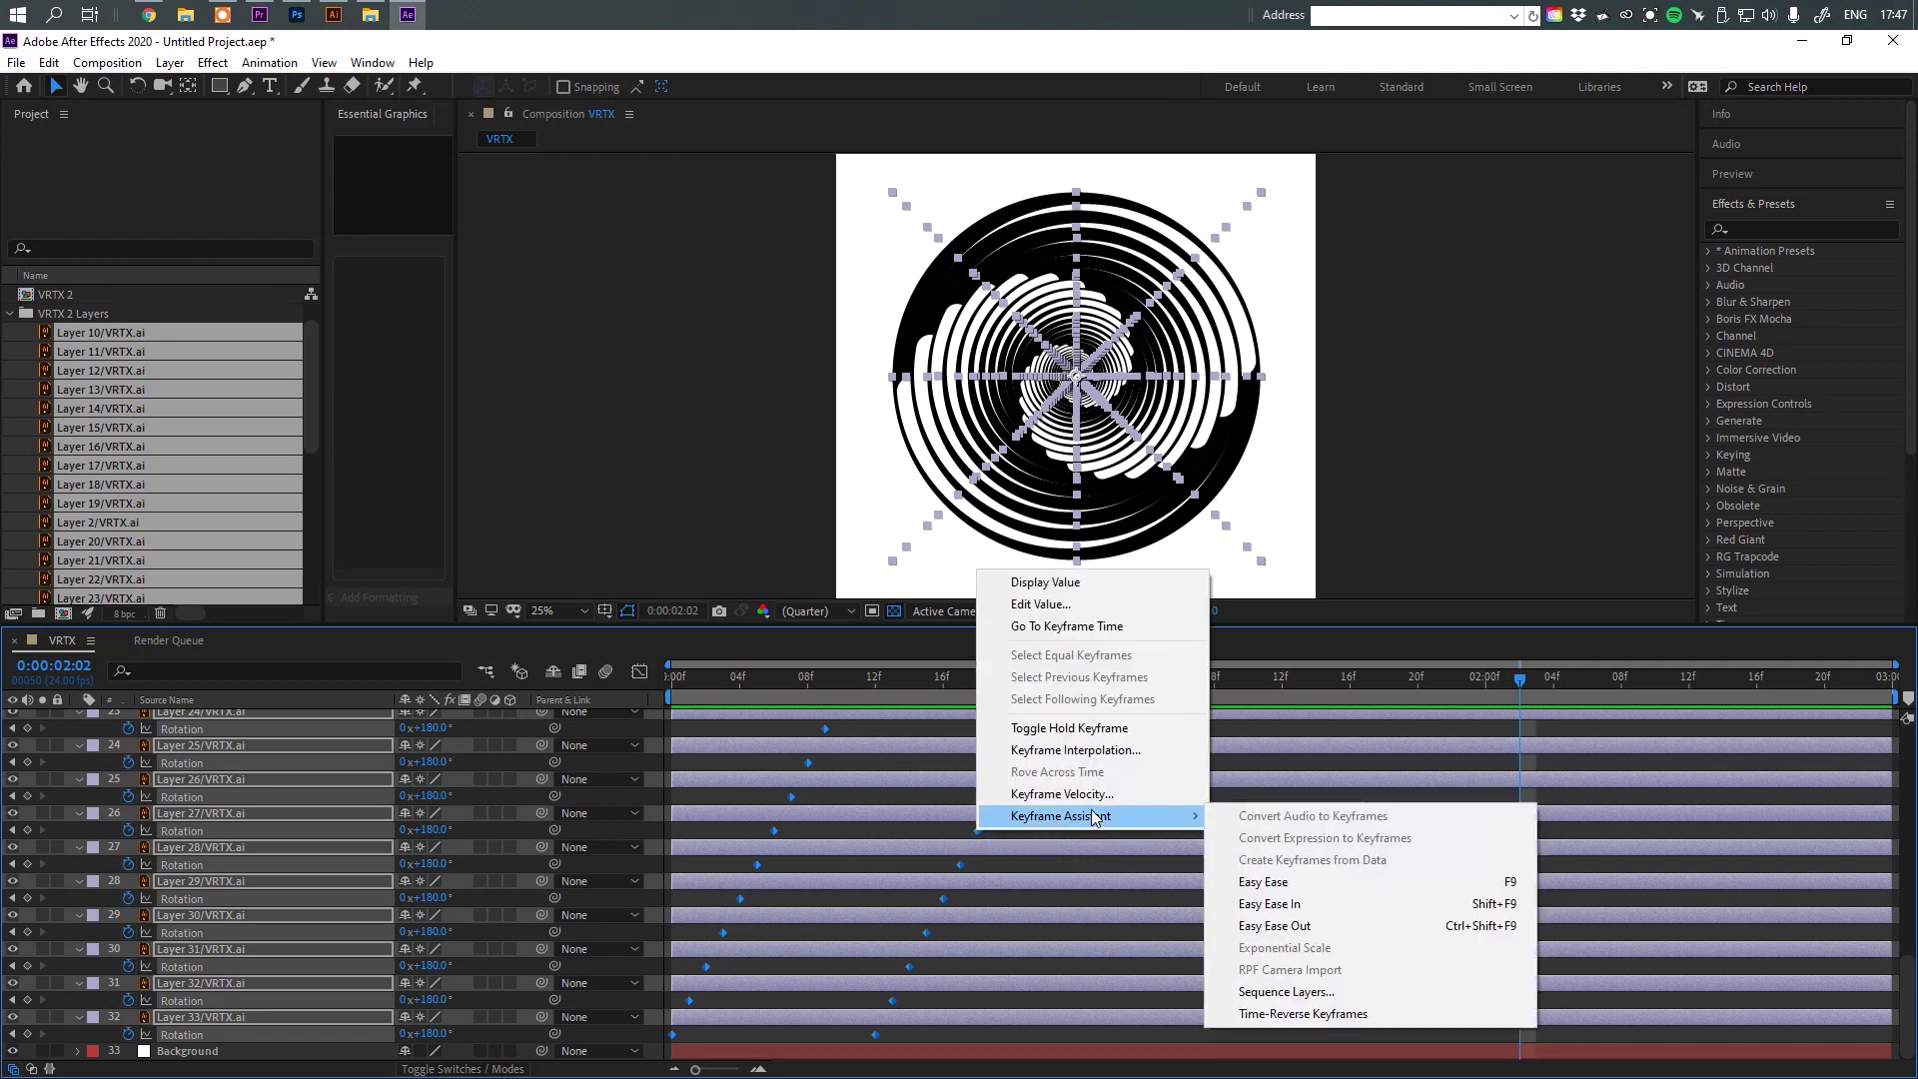
left_click(1263, 882)
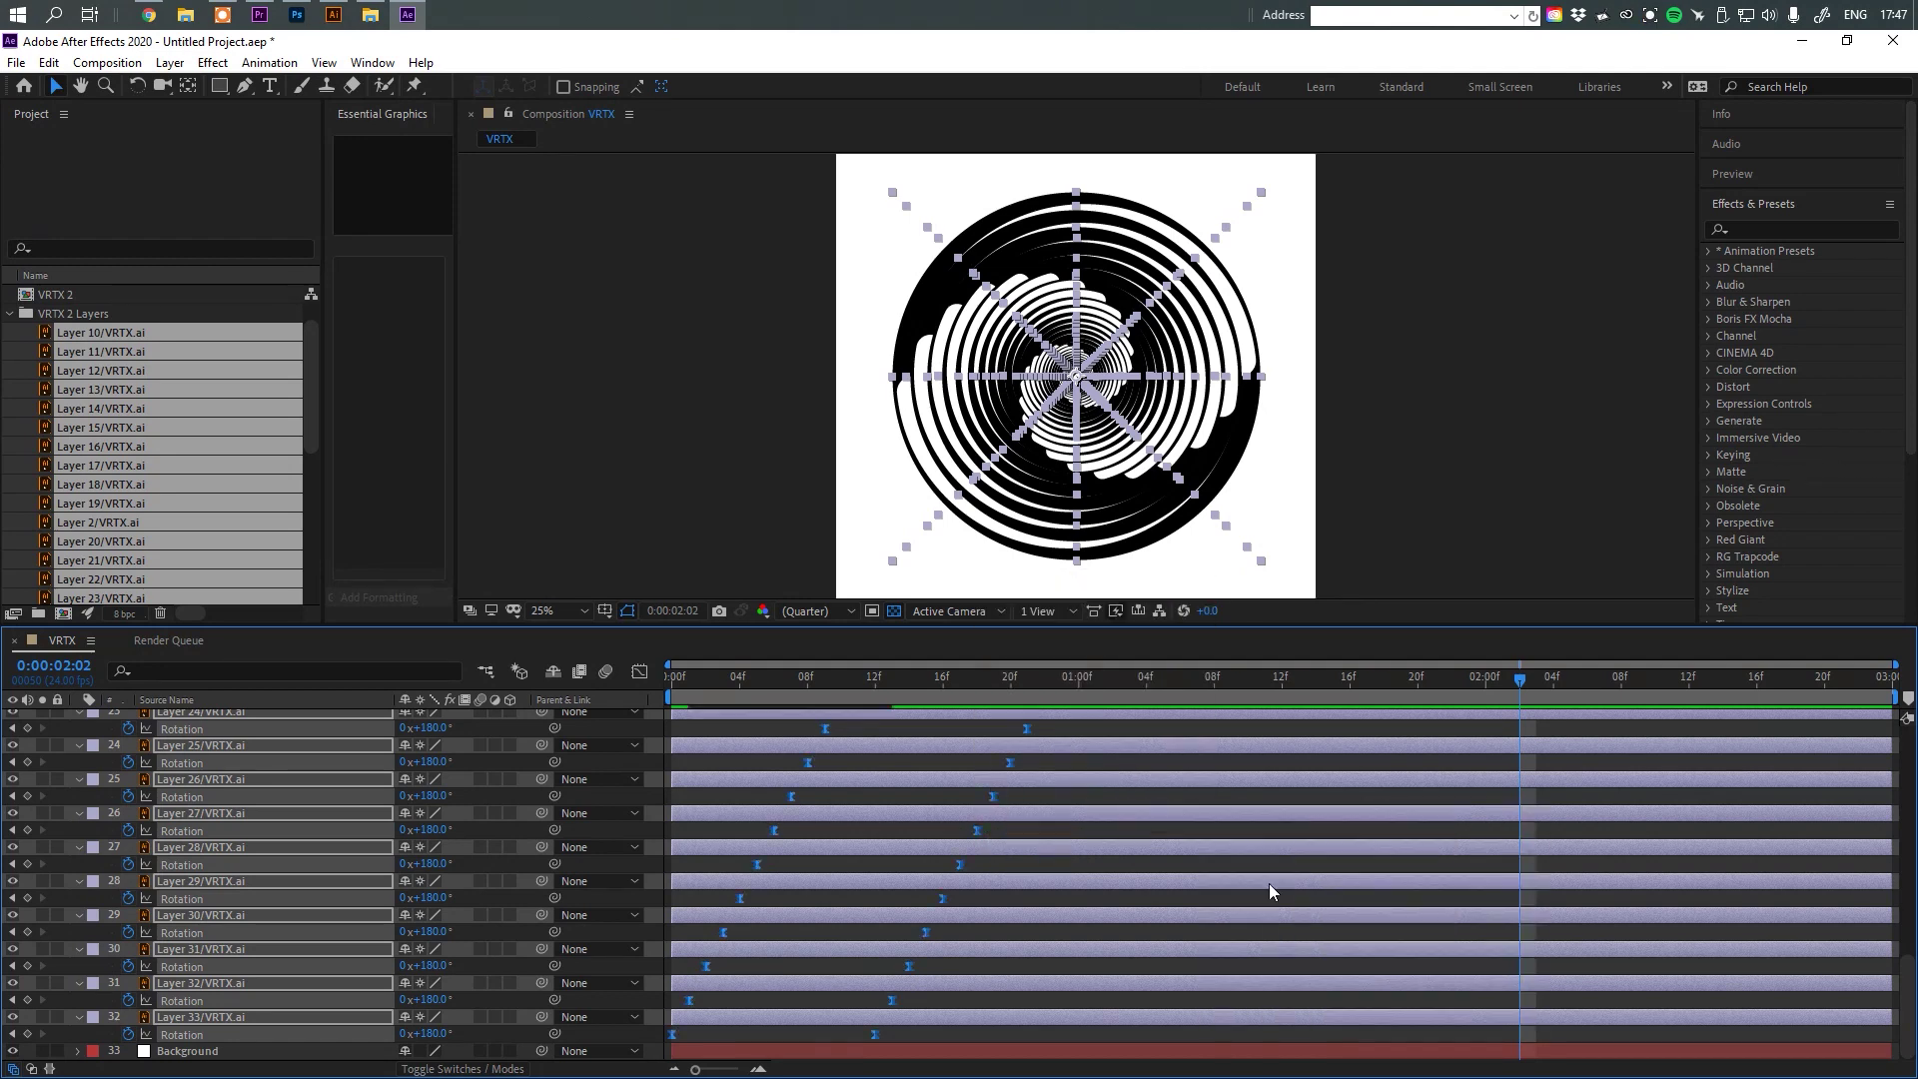
left_click(885, 763)
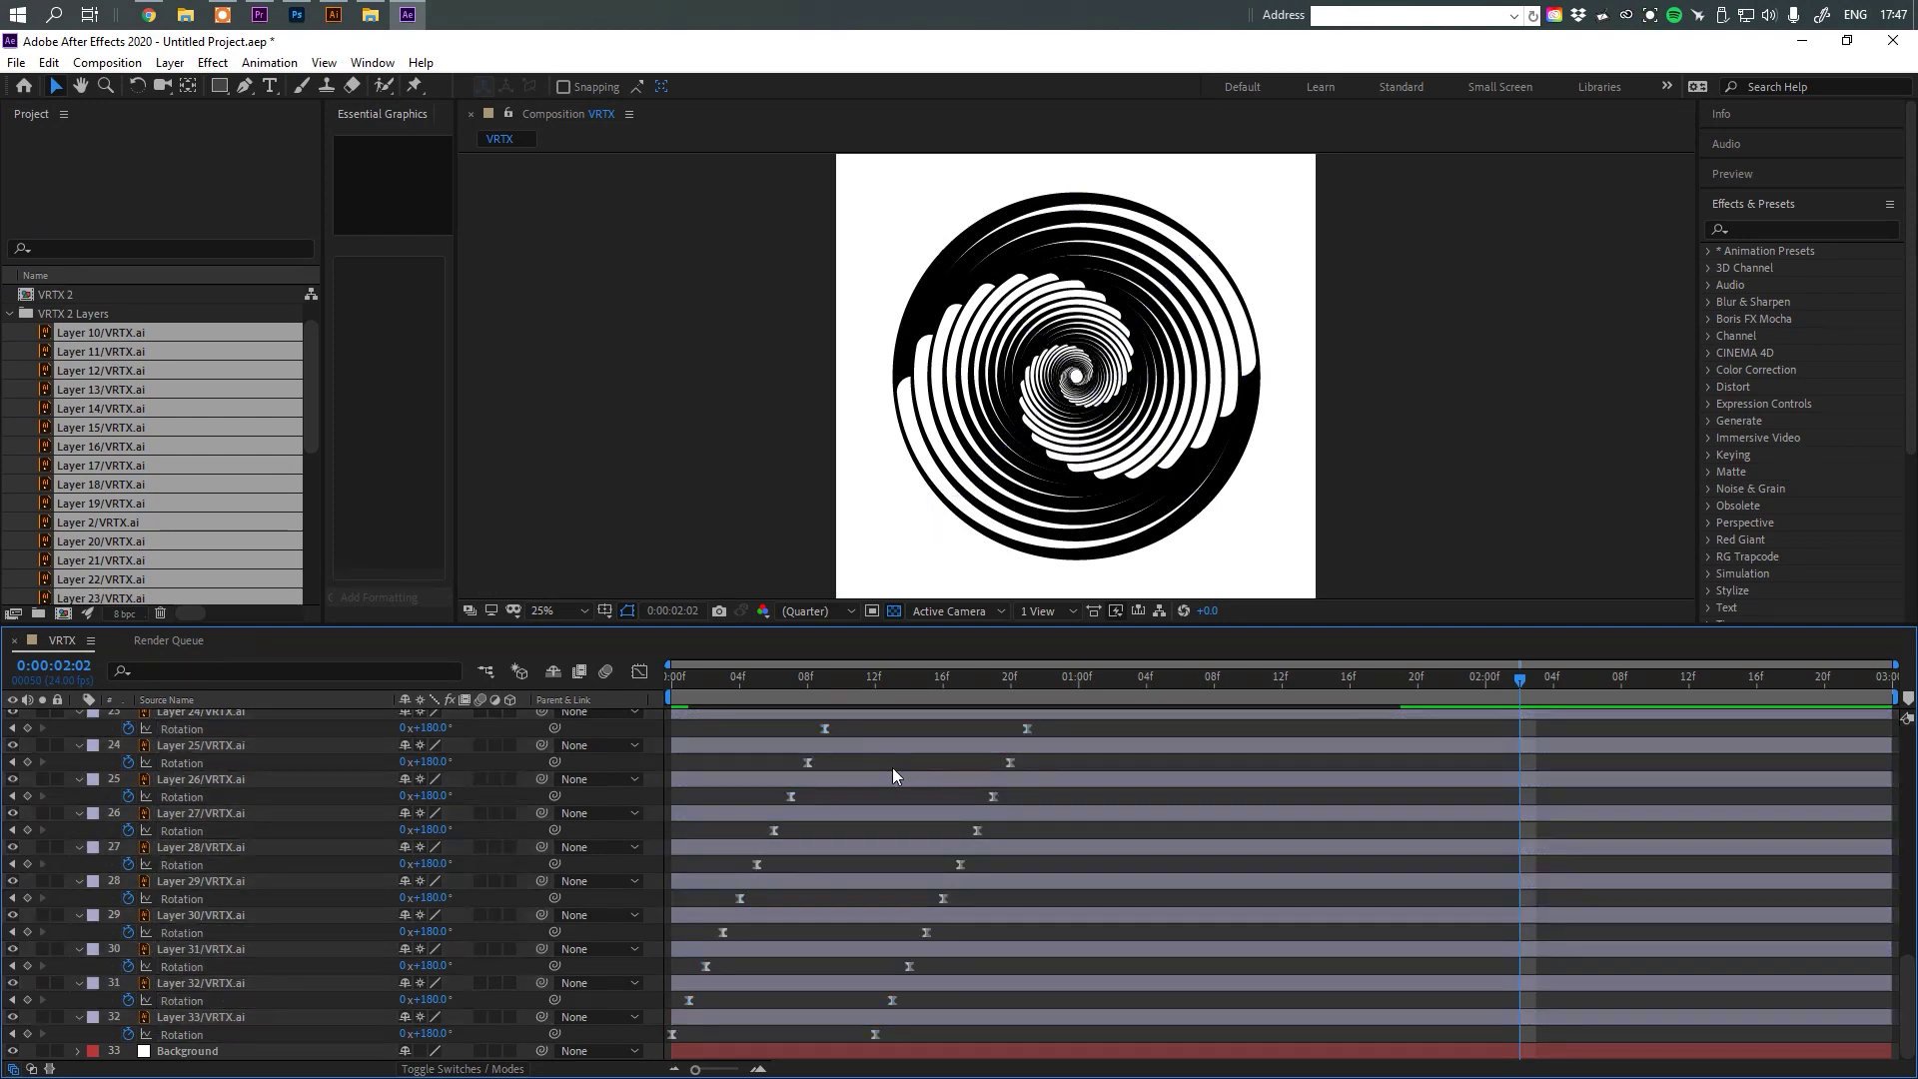
key("space")
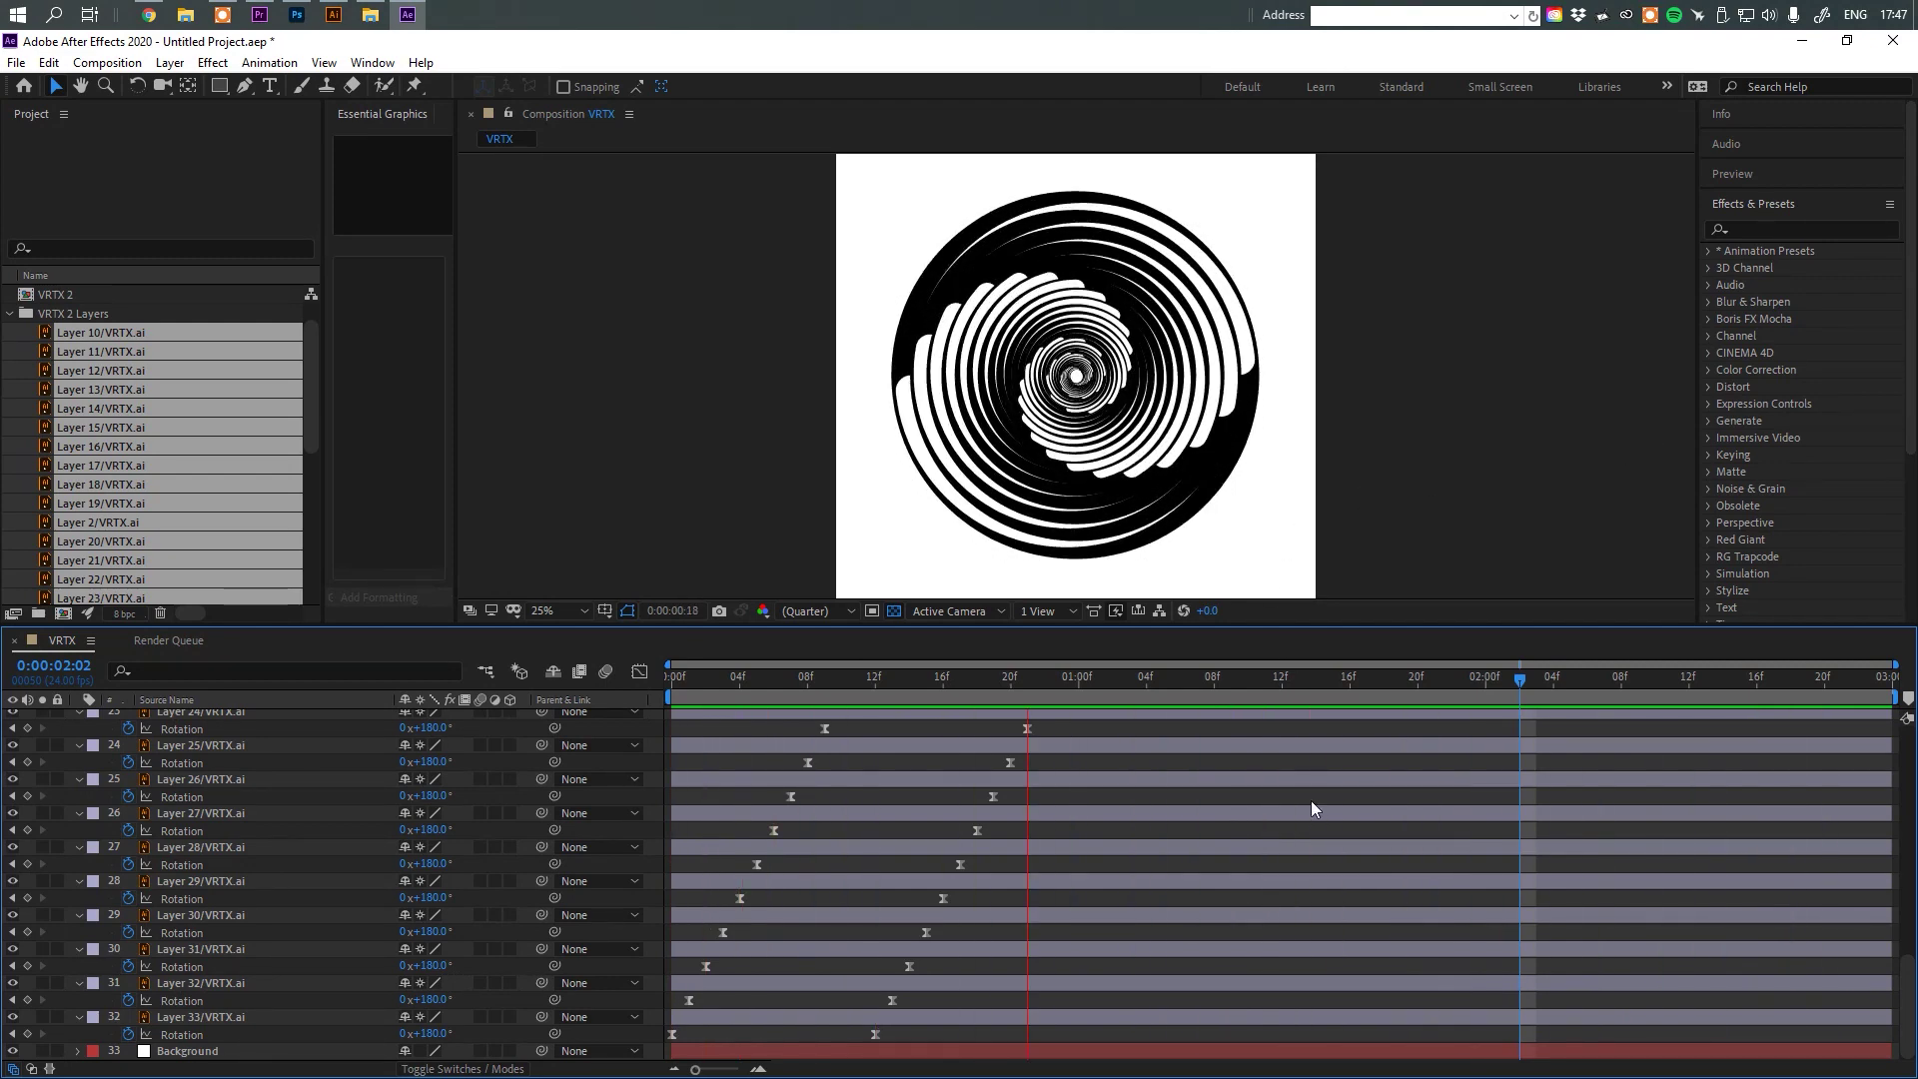
key("space")
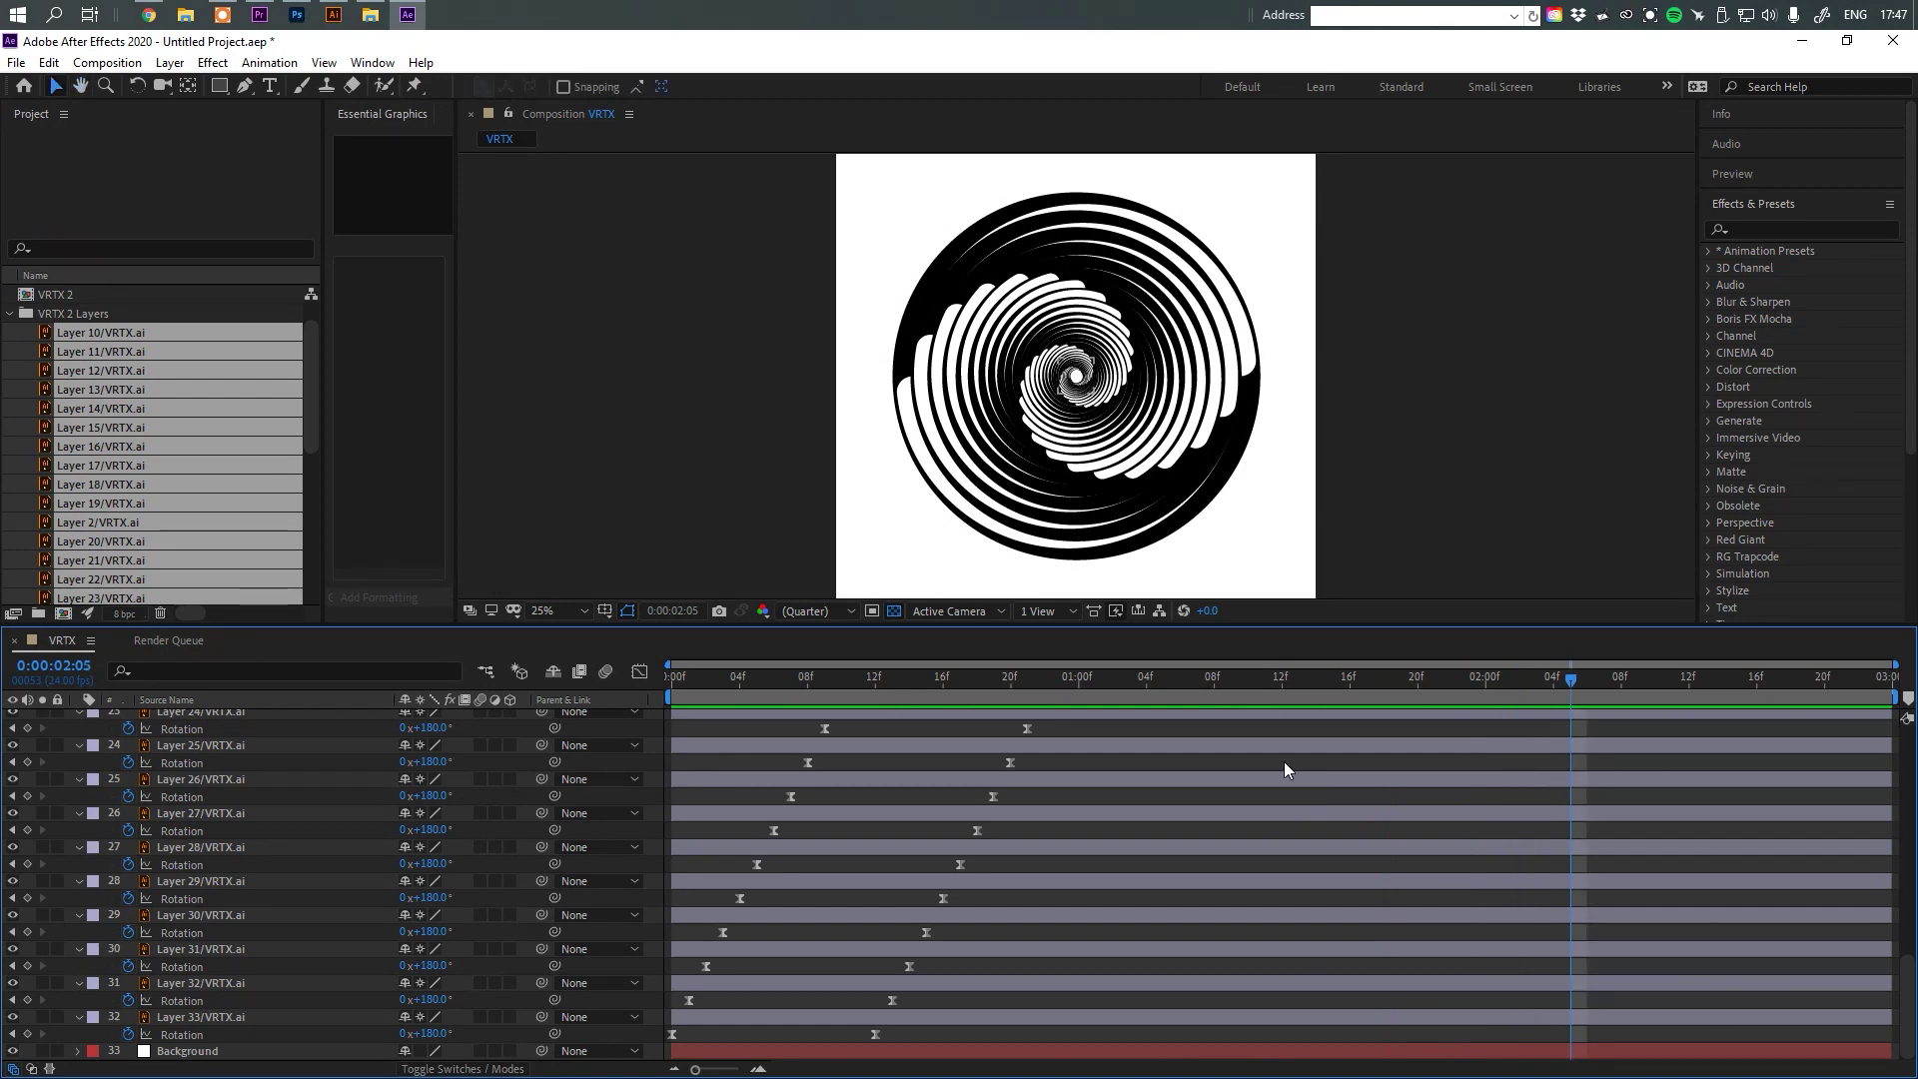
Add the VRTX composition to the render queue and accept its render settings with Best quality and Full resolution.
key("ctrl+m")
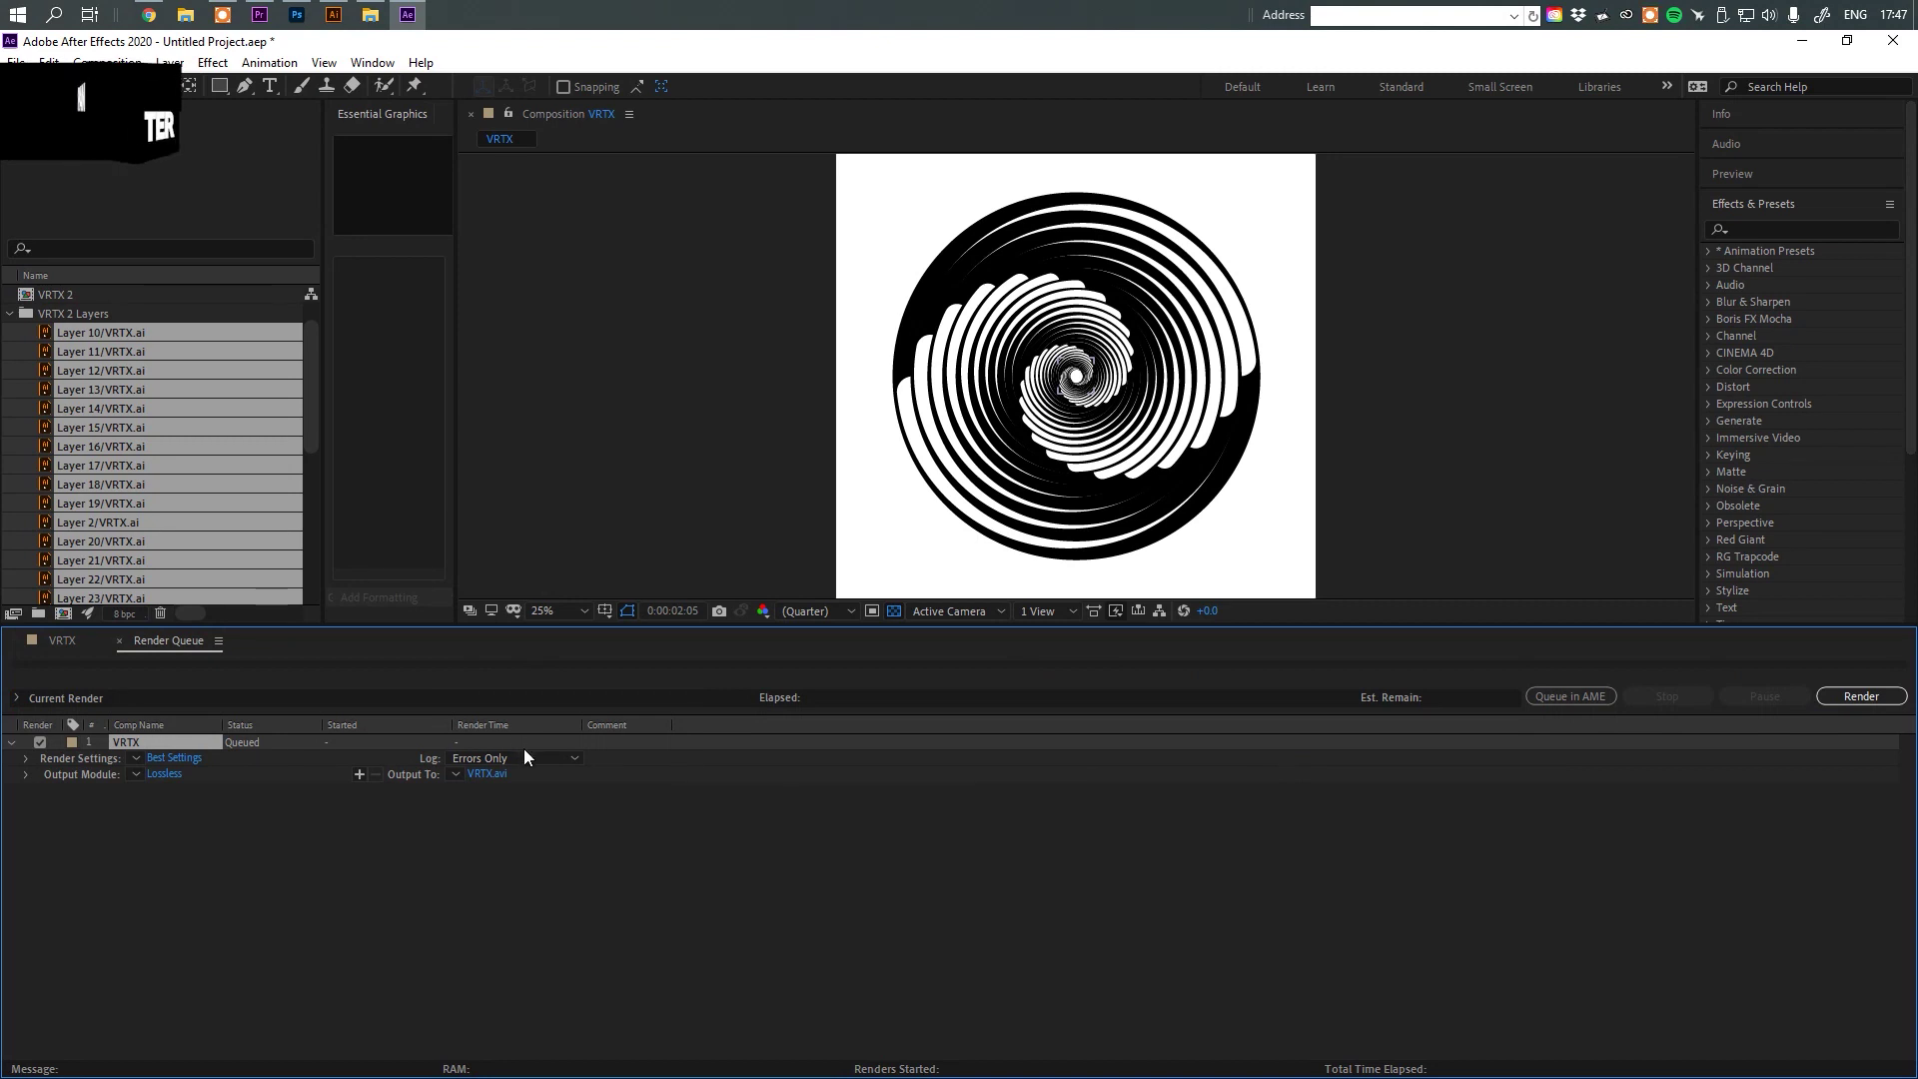
left_click(171, 757)
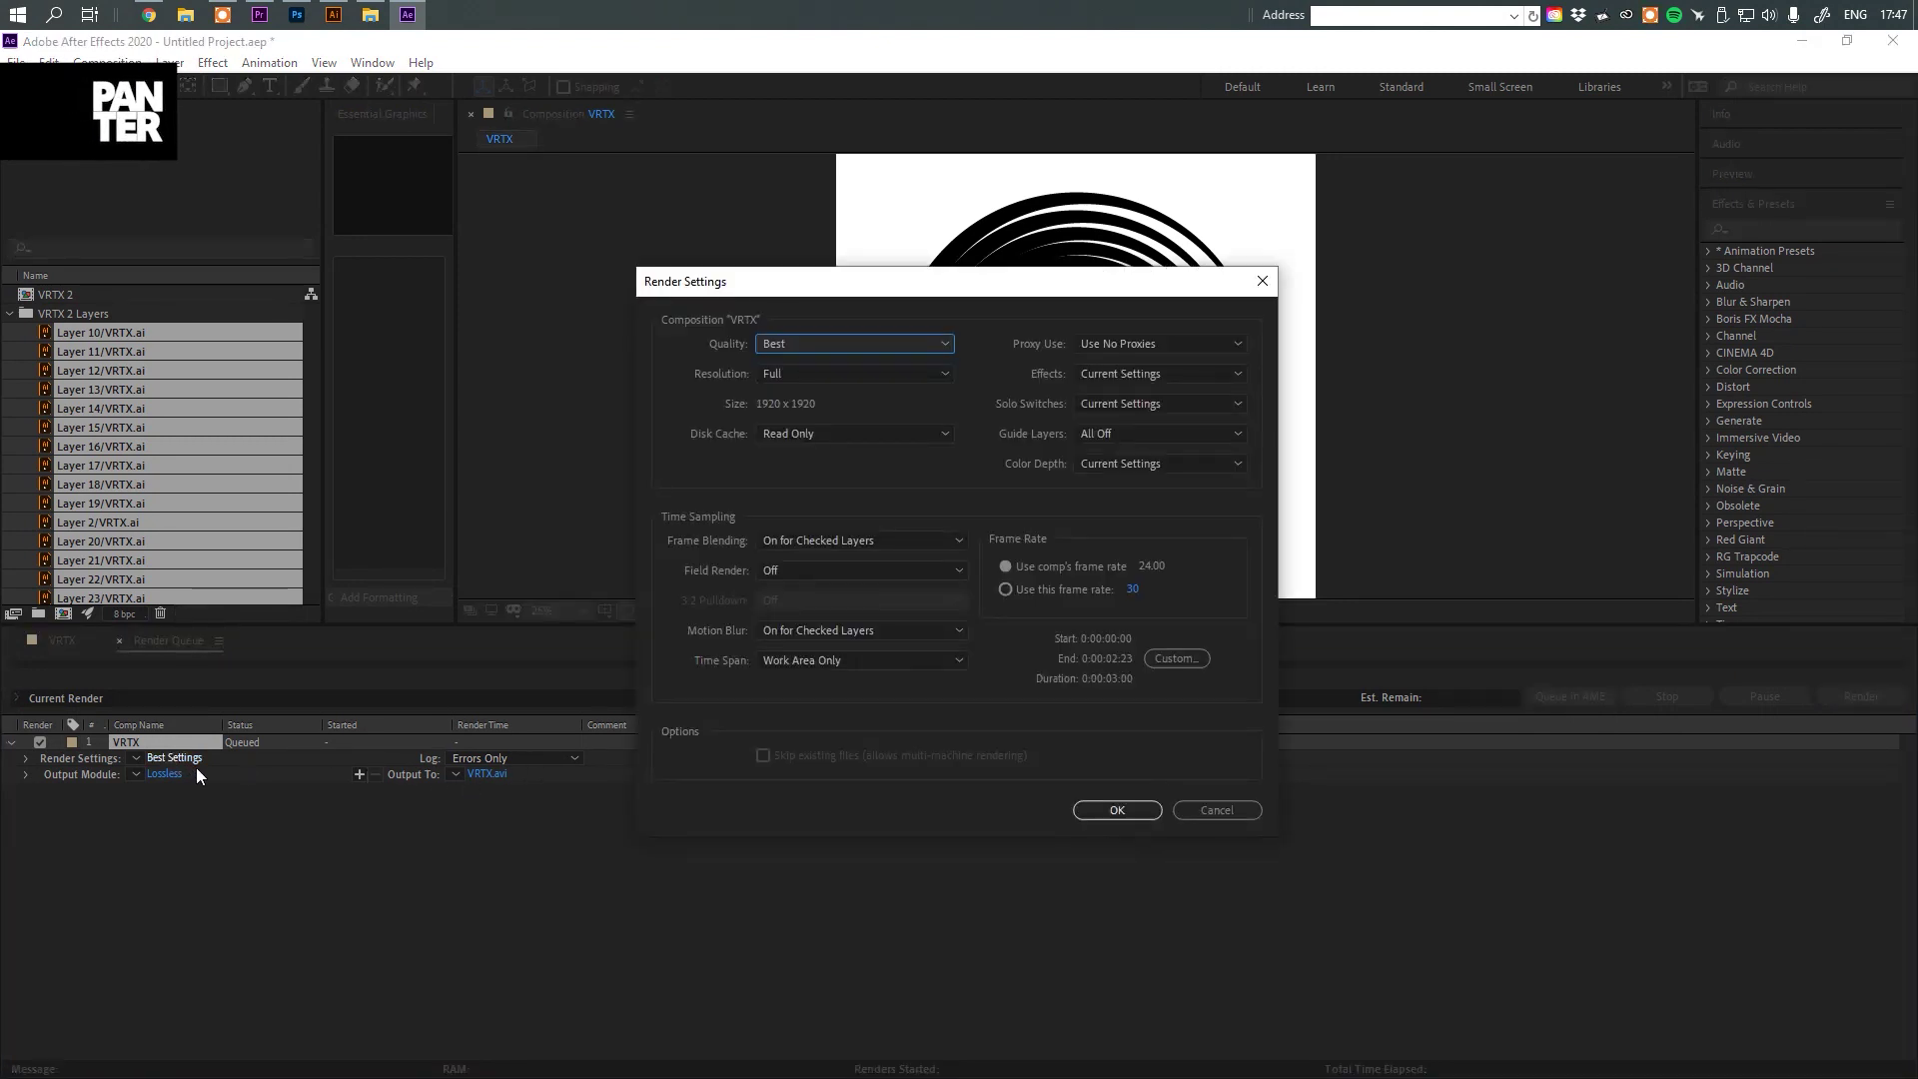
left_click(921, 342)
left_click(921, 341)
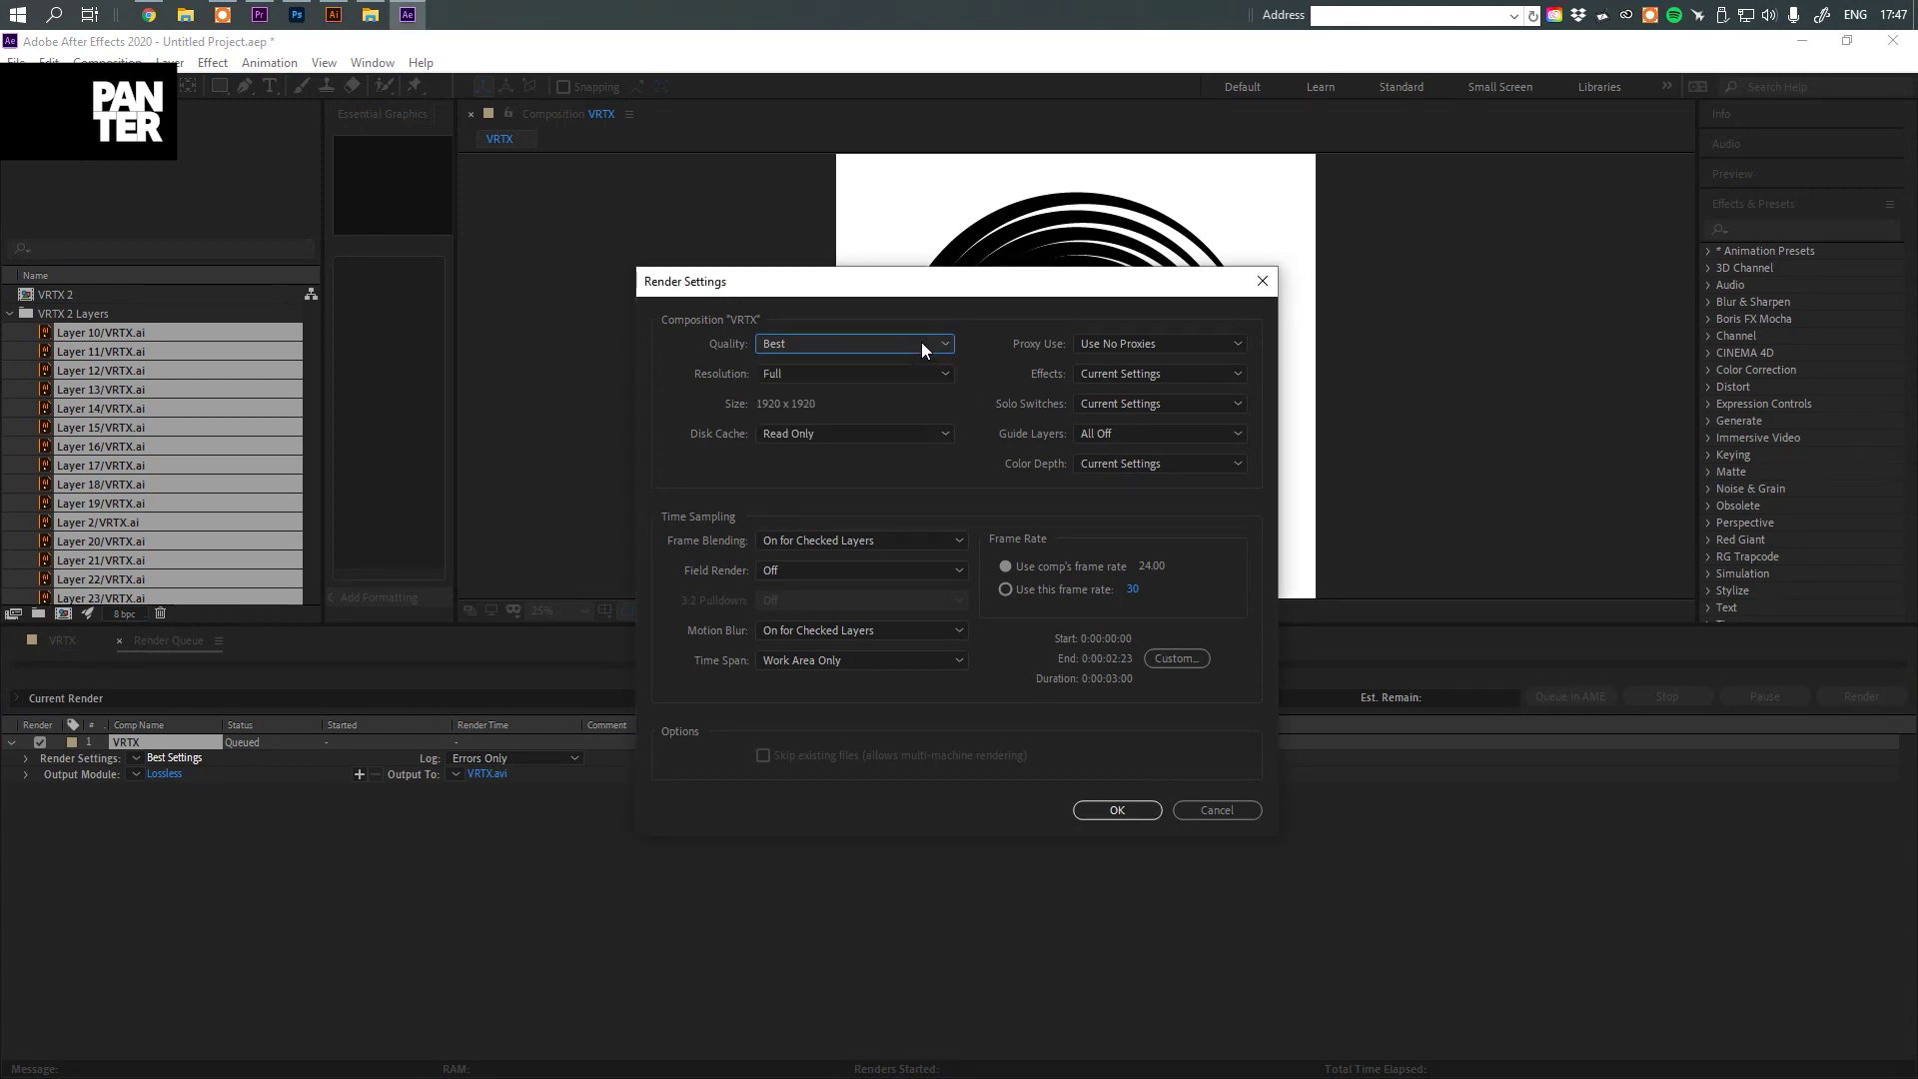
left_click(1138, 816)
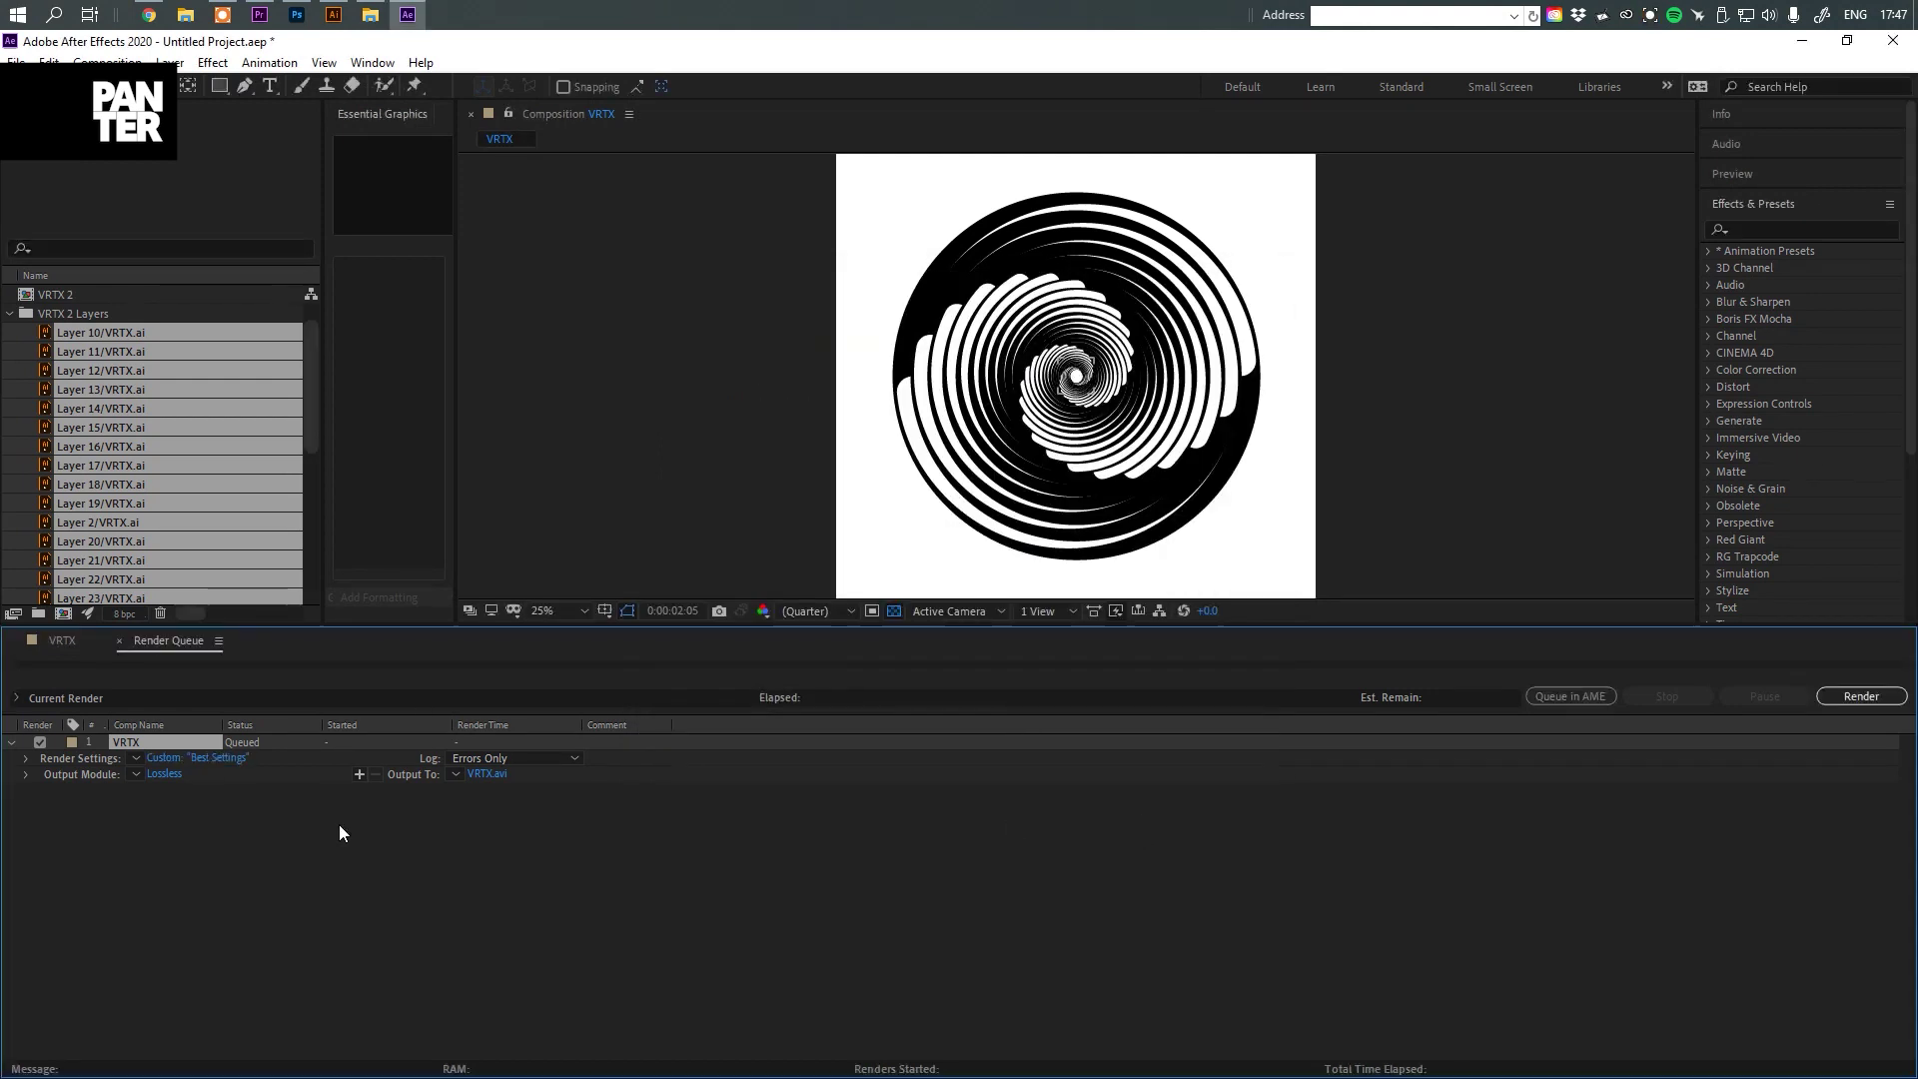
Set the queued render's output format to QuickTime in the output module settings.
left_click(166, 775)
left_click(859, 315)
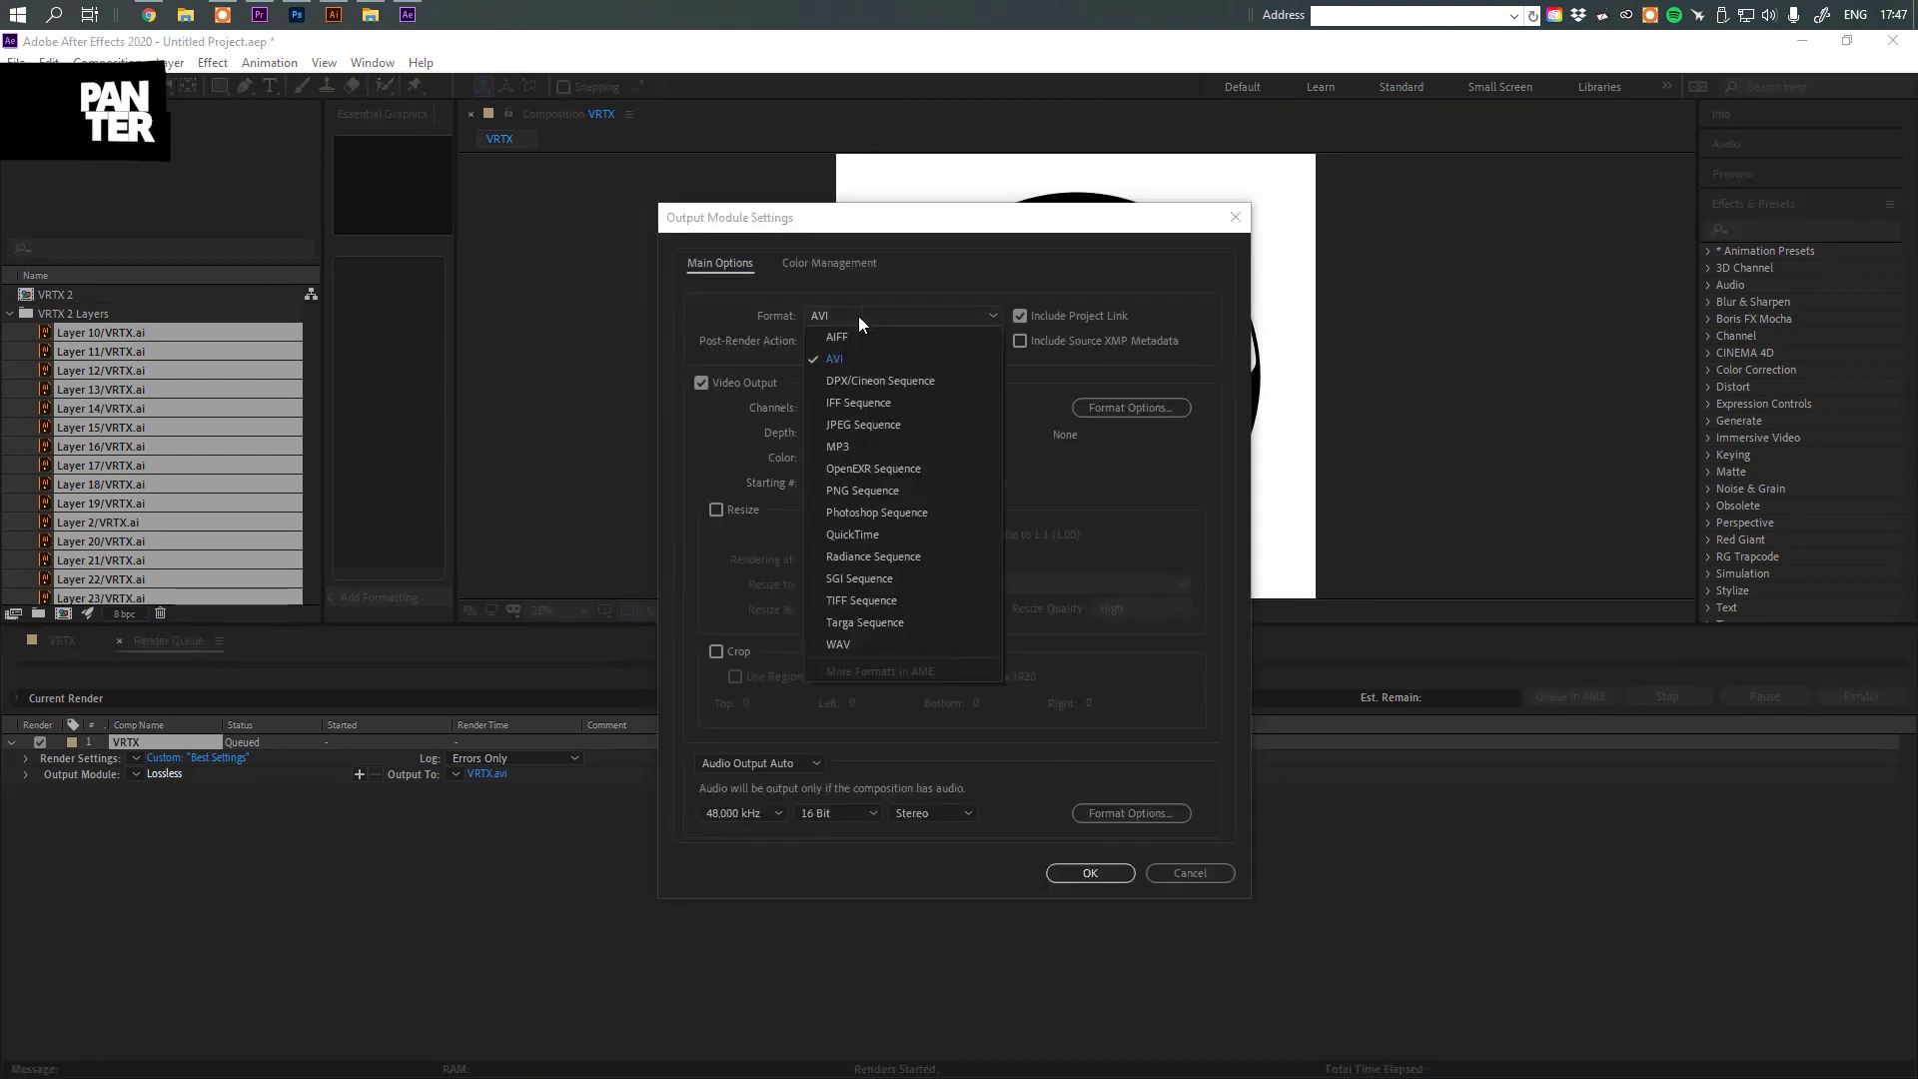
left_click(893, 537)
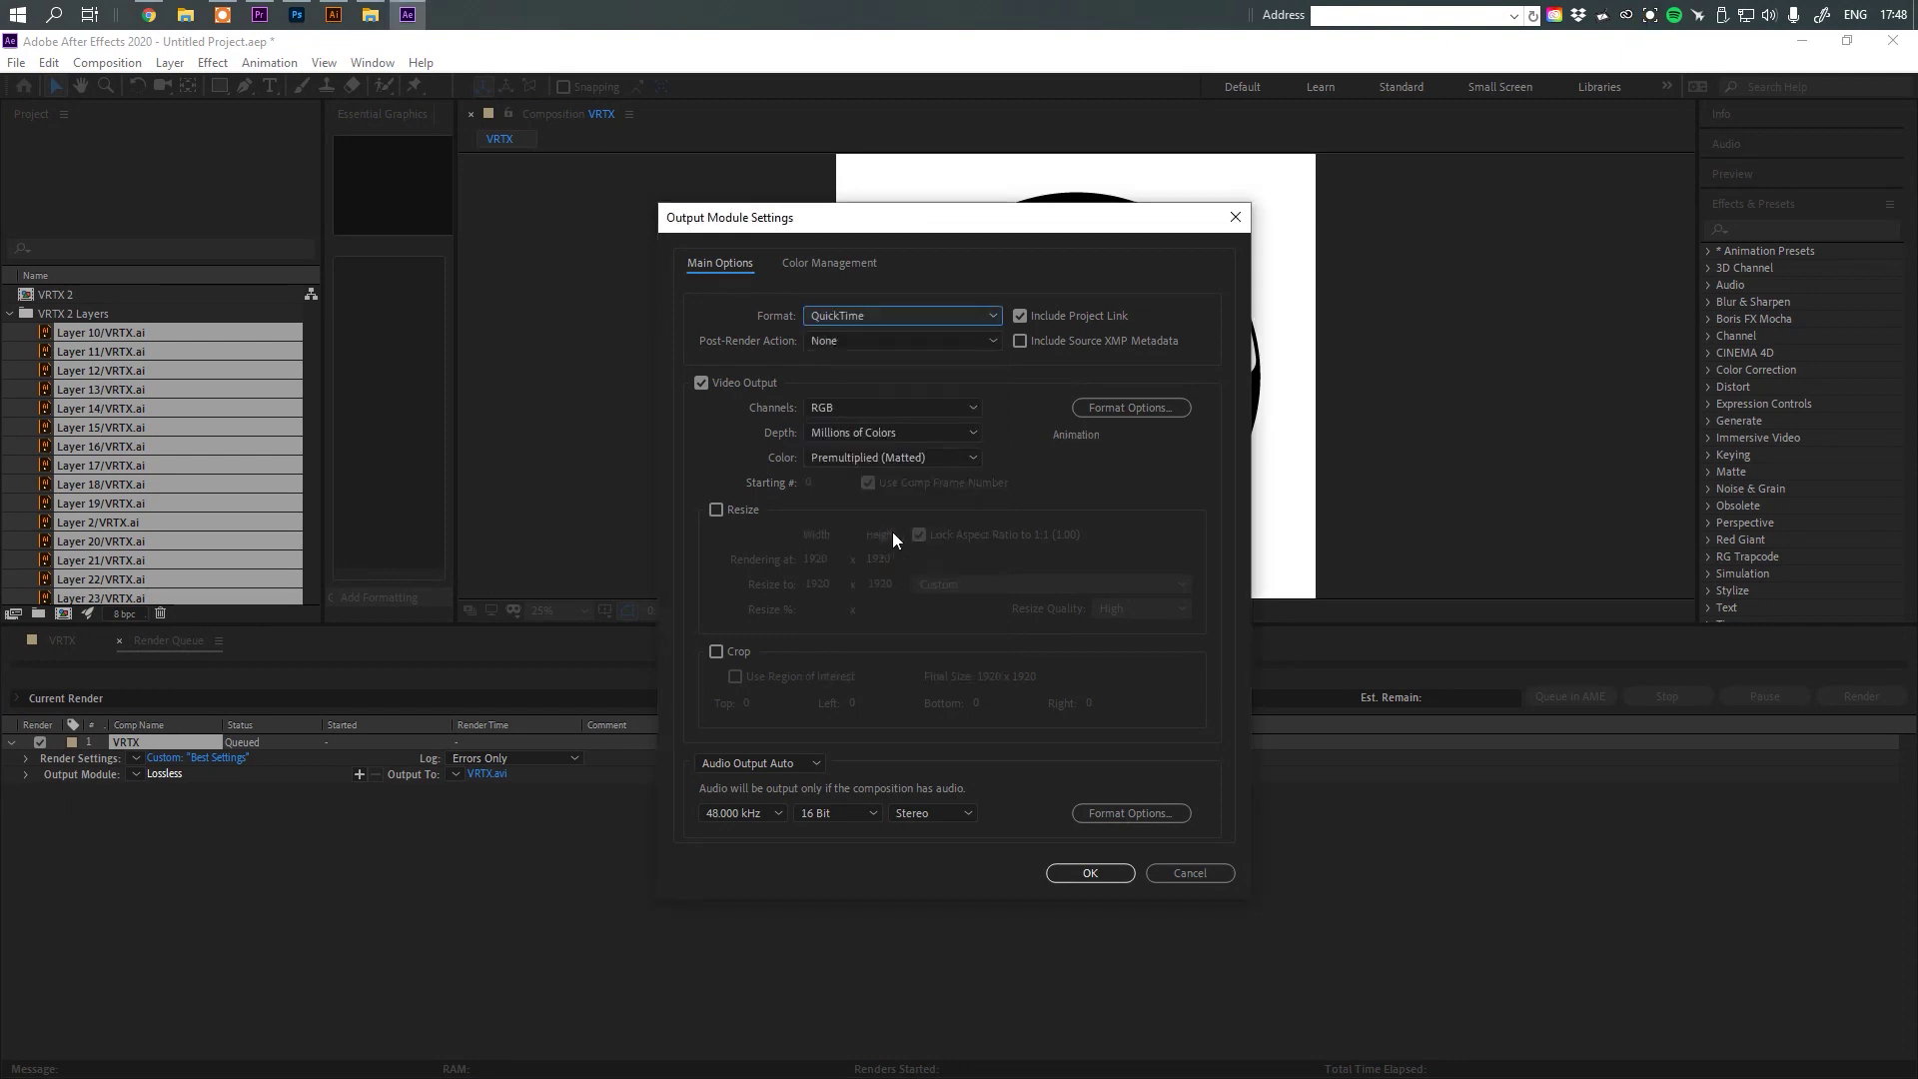
left_click(1089, 874)
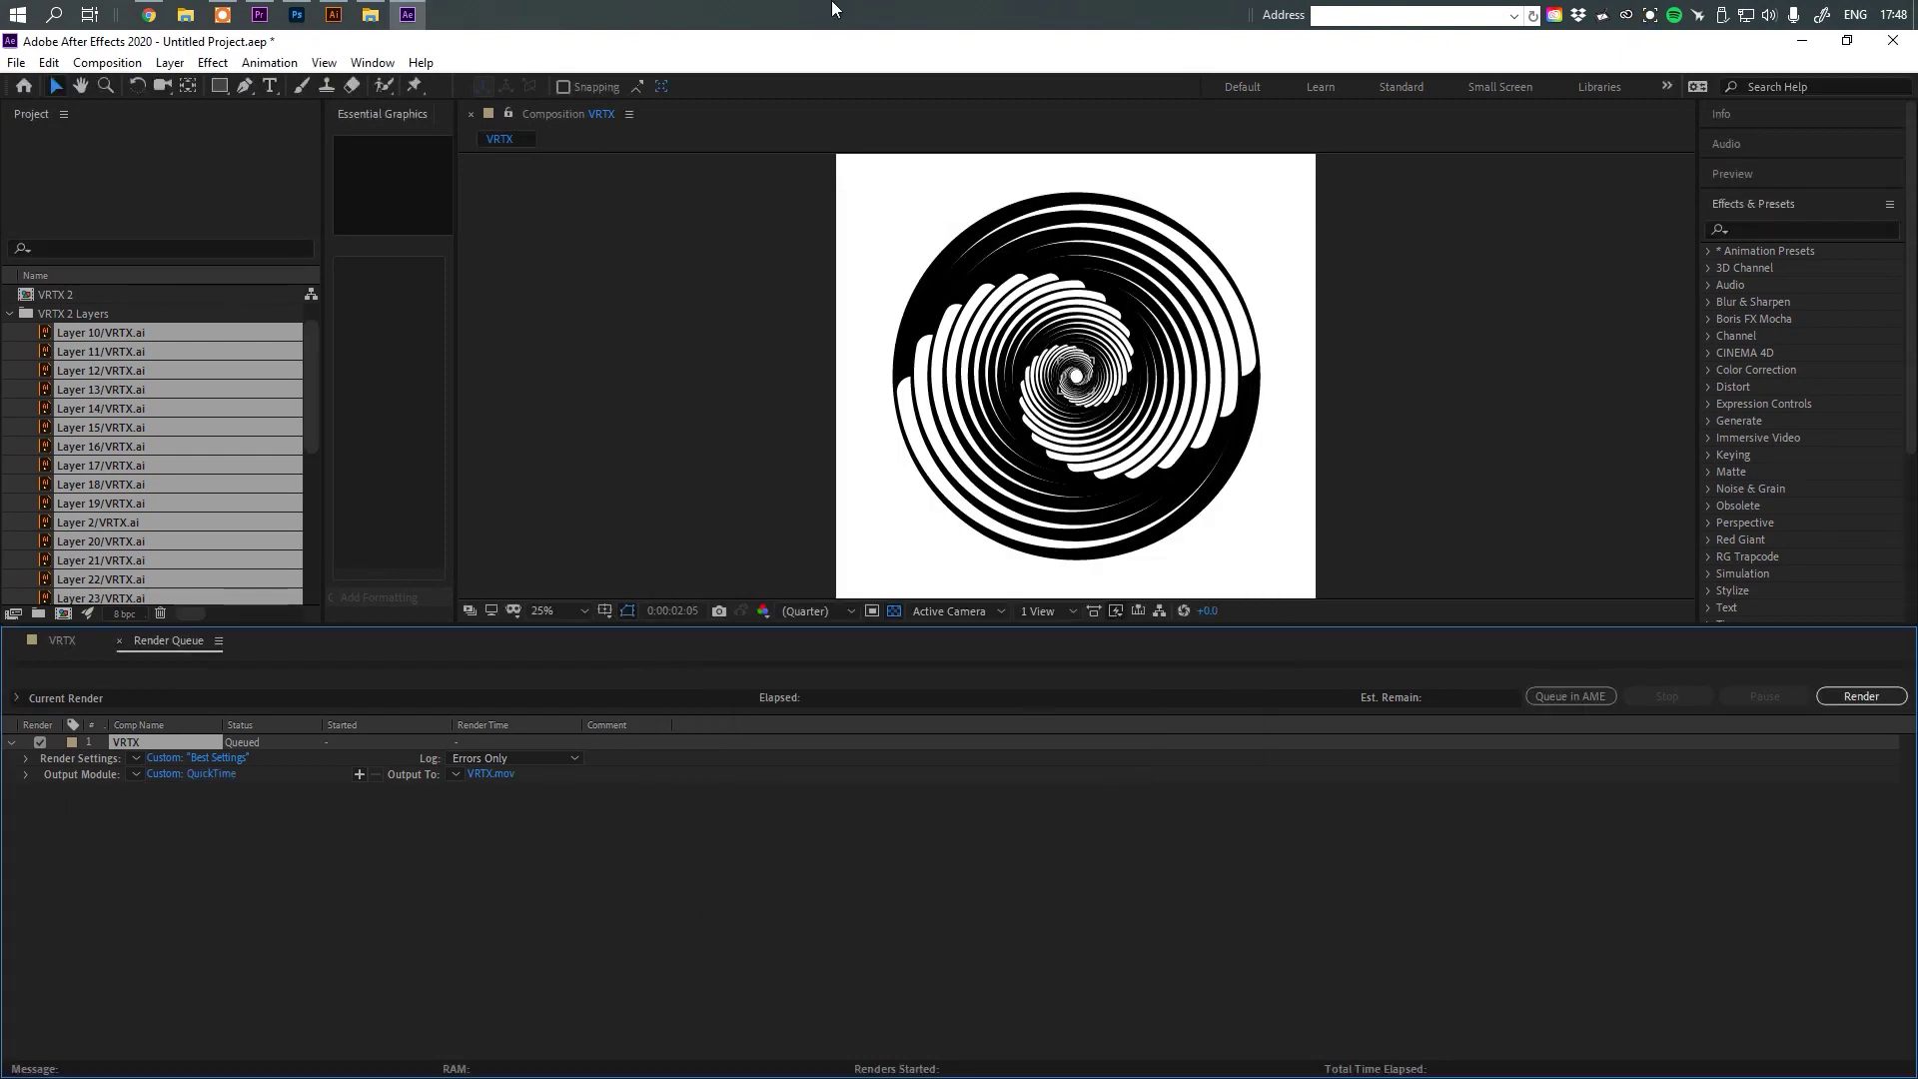
Set the render output to VRTX.mov on the Desktop and start rendering.
left_click(490, 776)
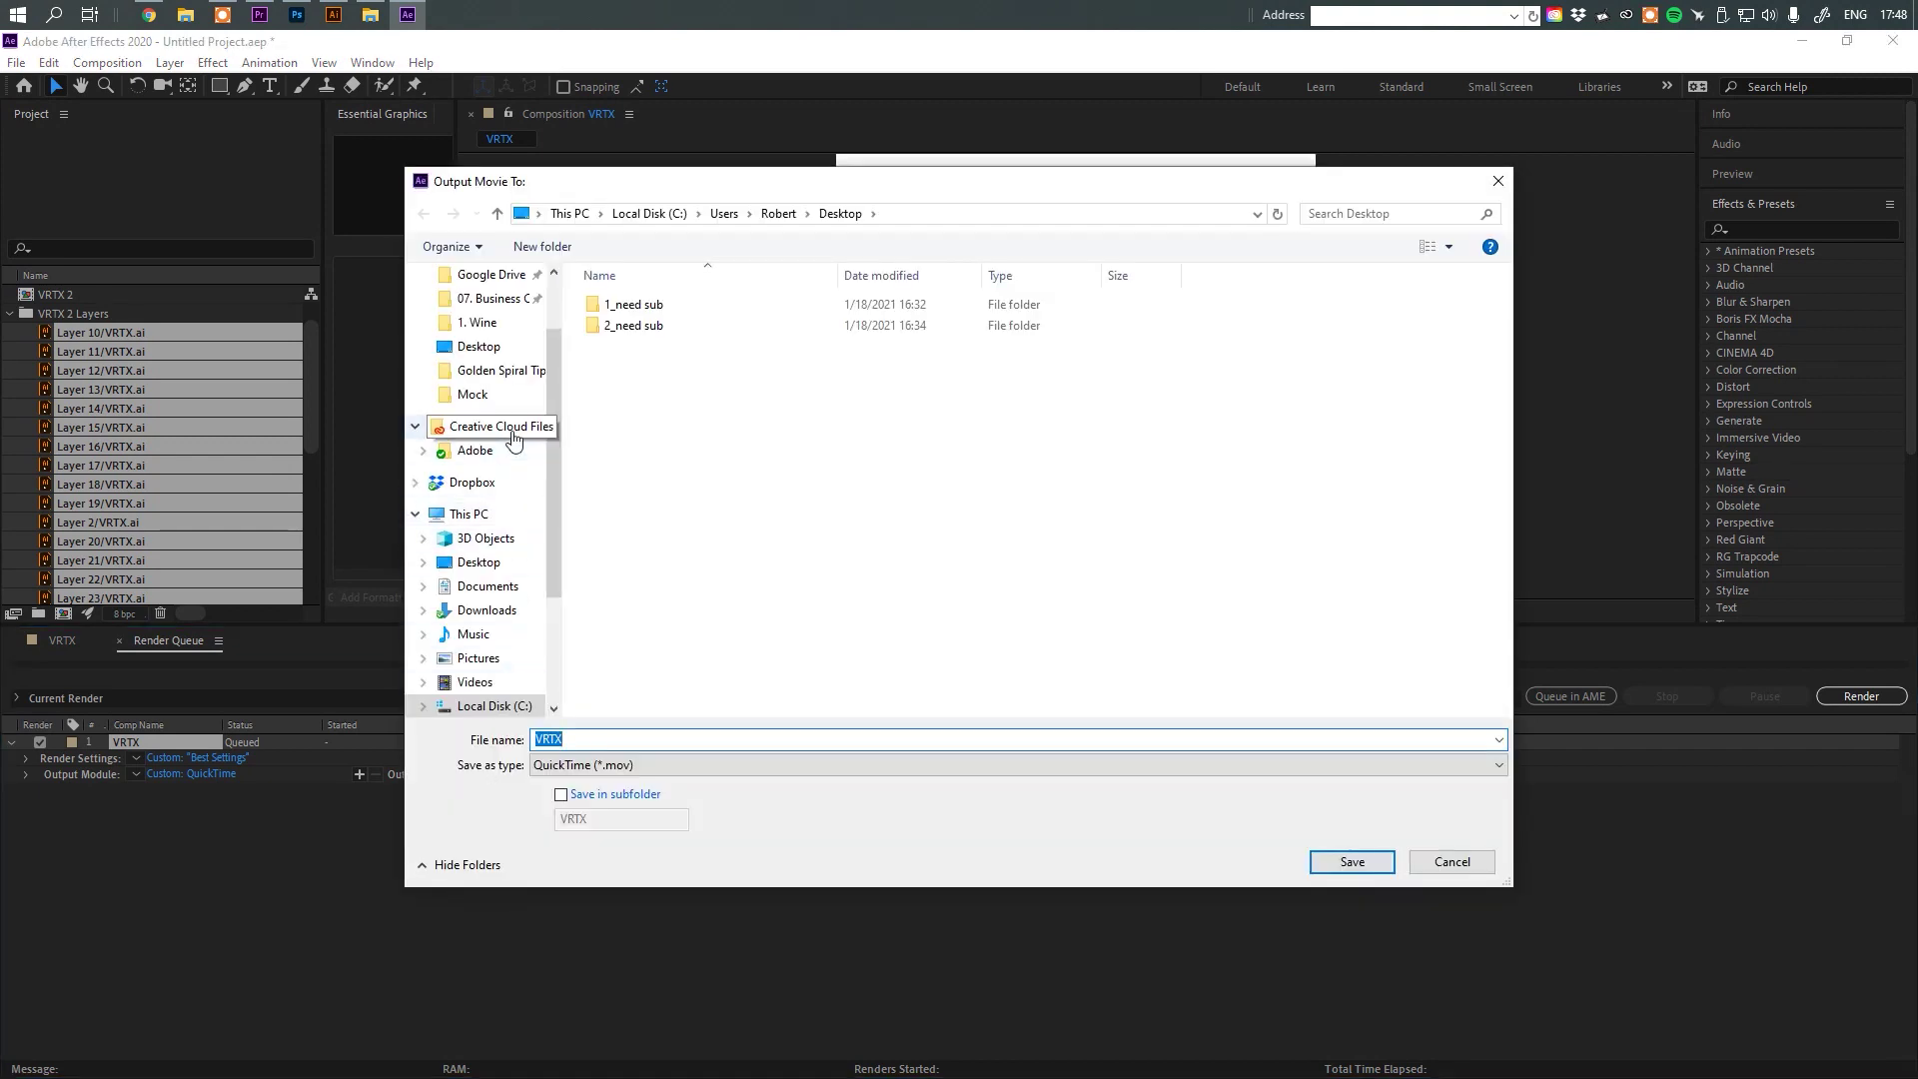
left_click(484, 346)
left_click(1353, 862)
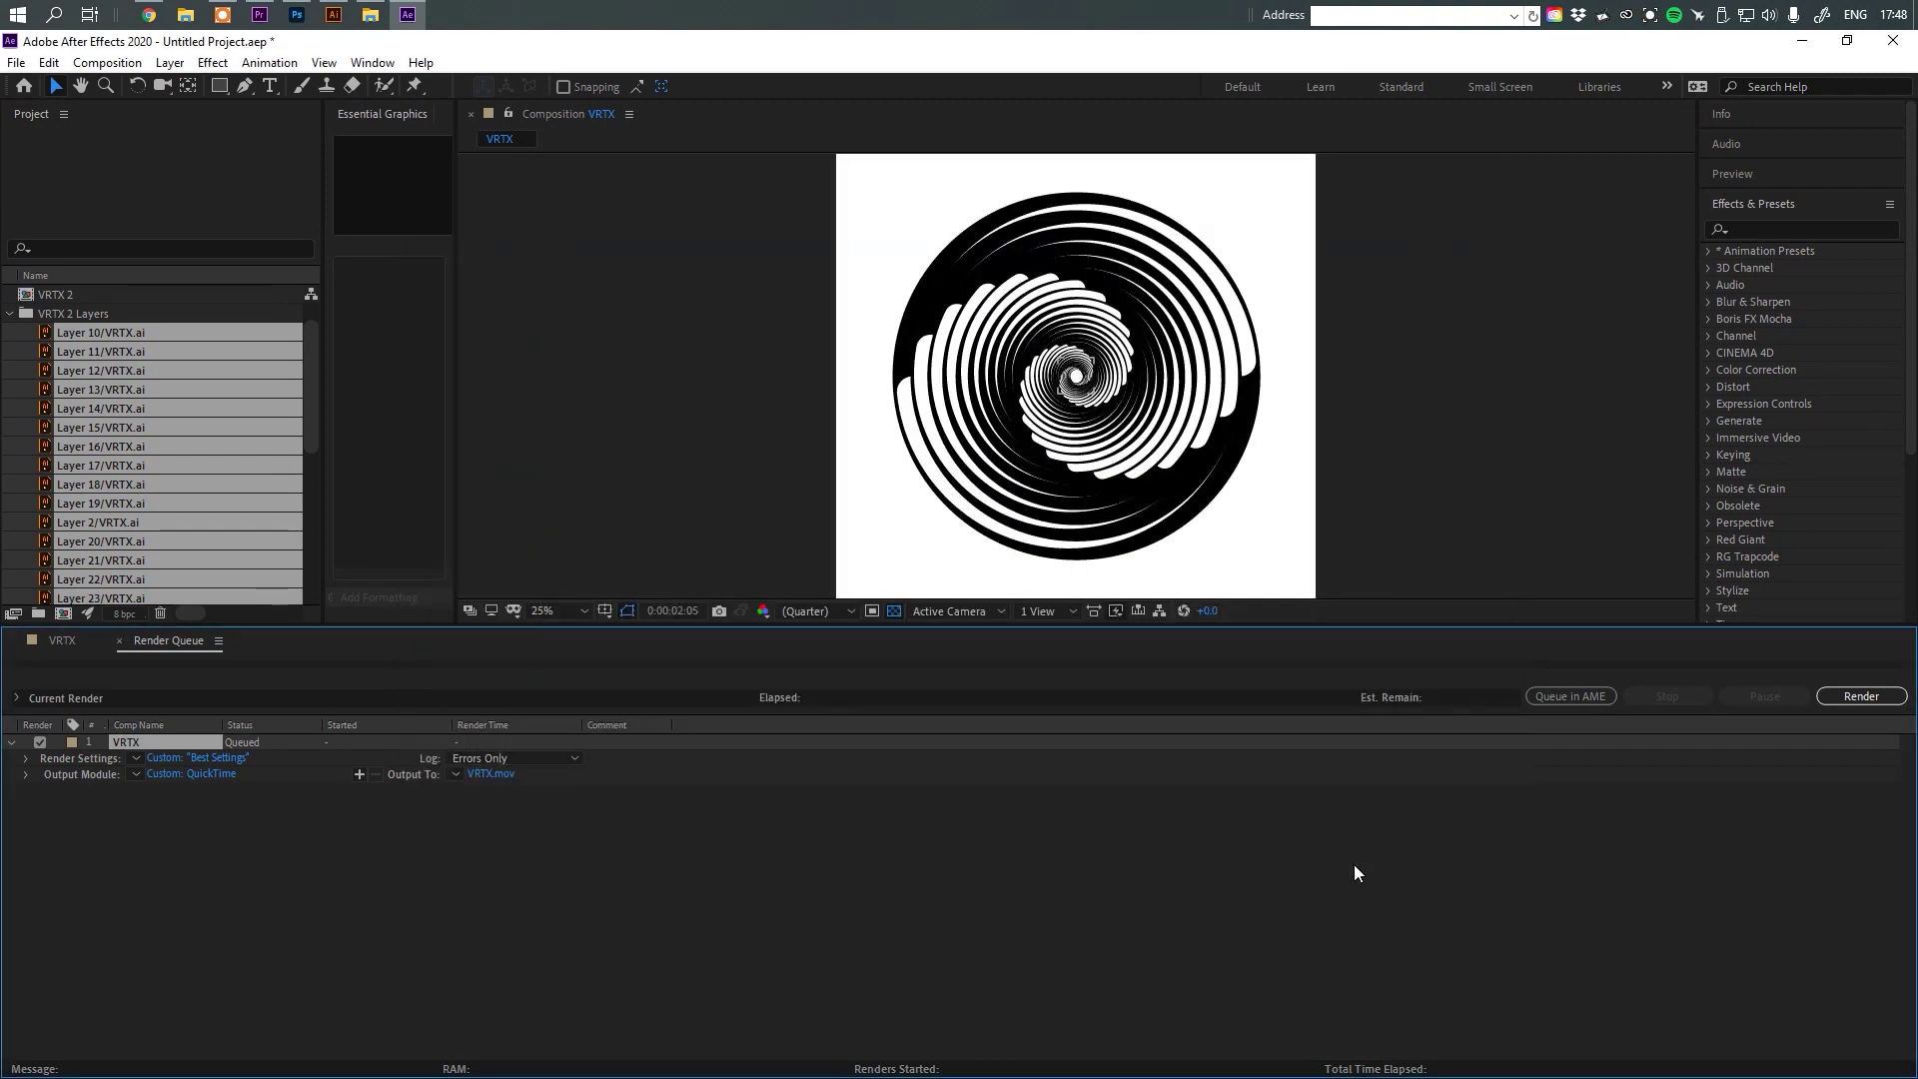
left_click(1864, 696)
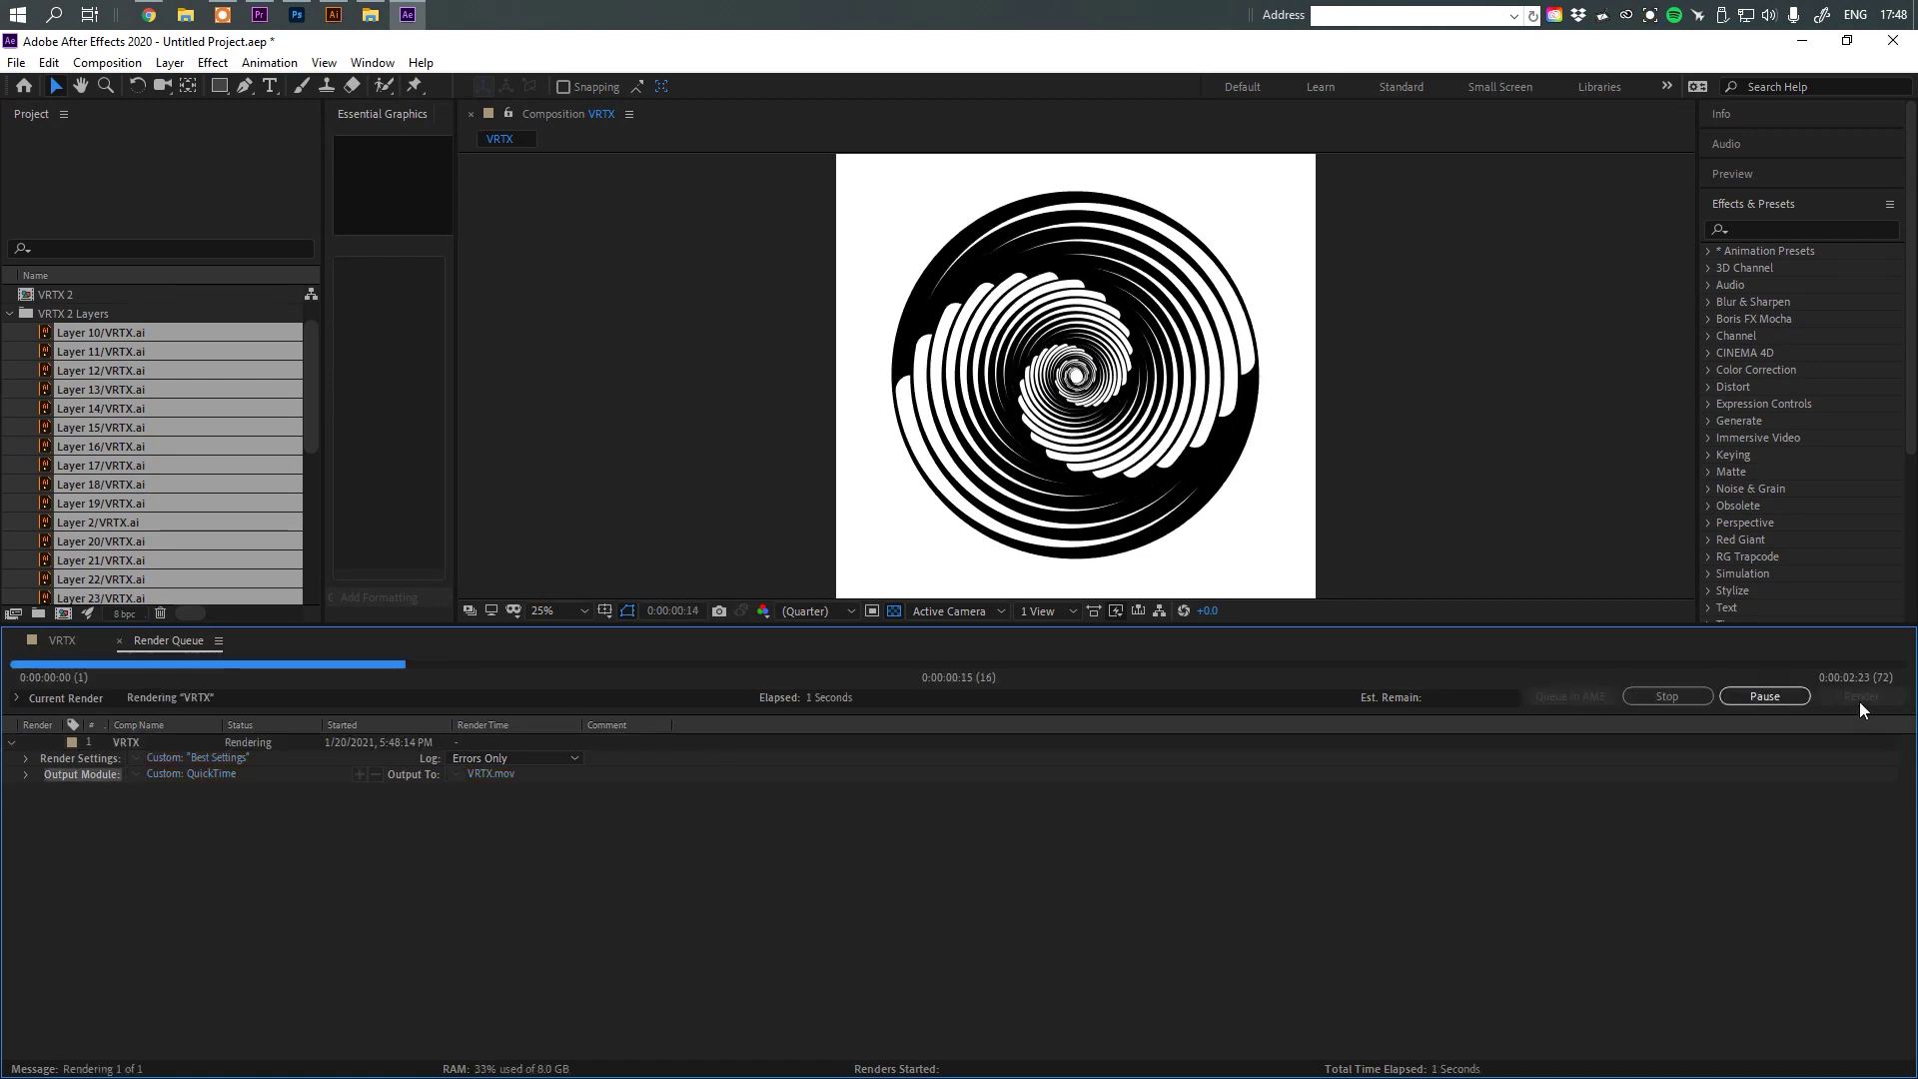